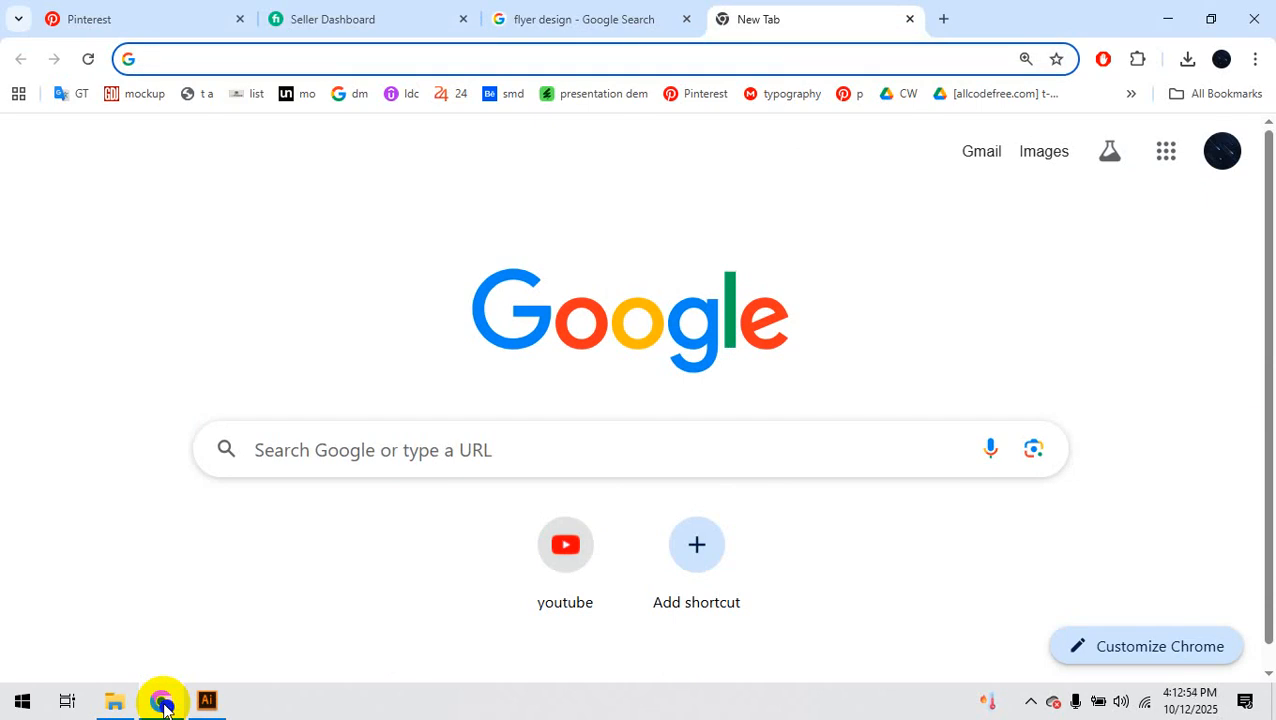
# Step: Switch to Illustrator and create a new print document in A4 size, using inches as units and a 0.125 in bleed on all sides
pyautogui.hotkey('alt', 'Tab')
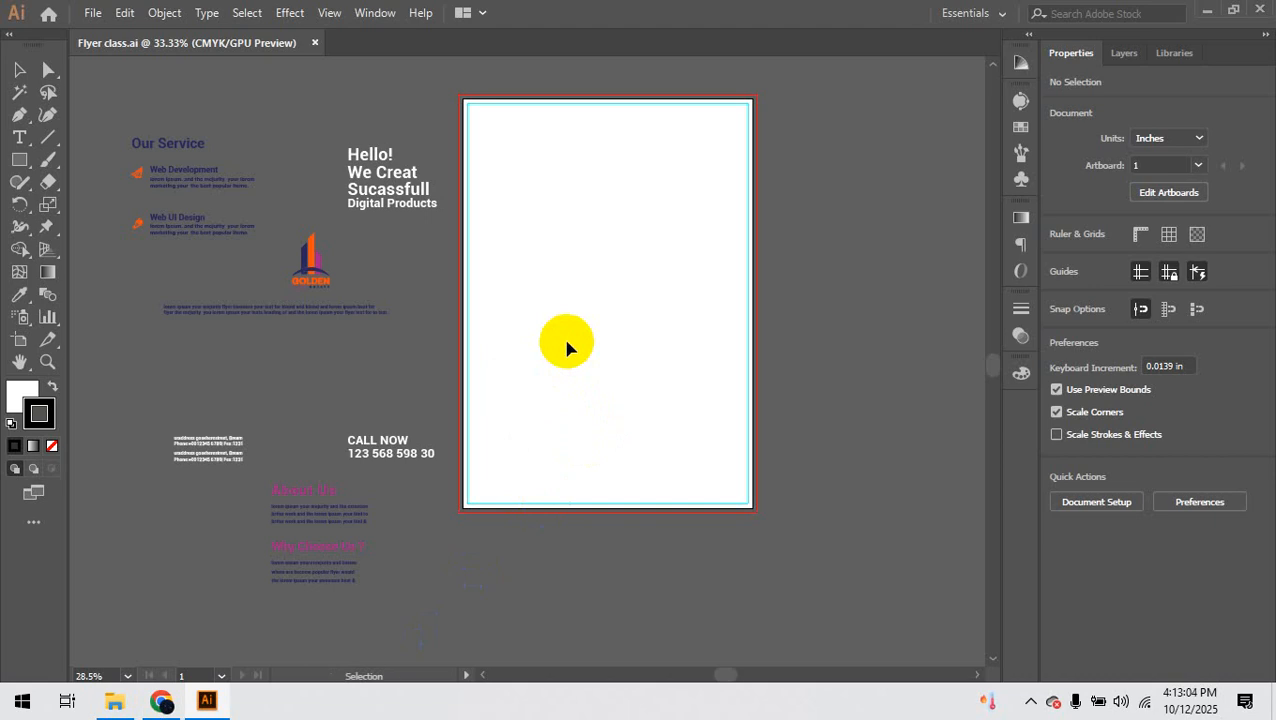
pyautogui.hotkey('ctrl', 'n')
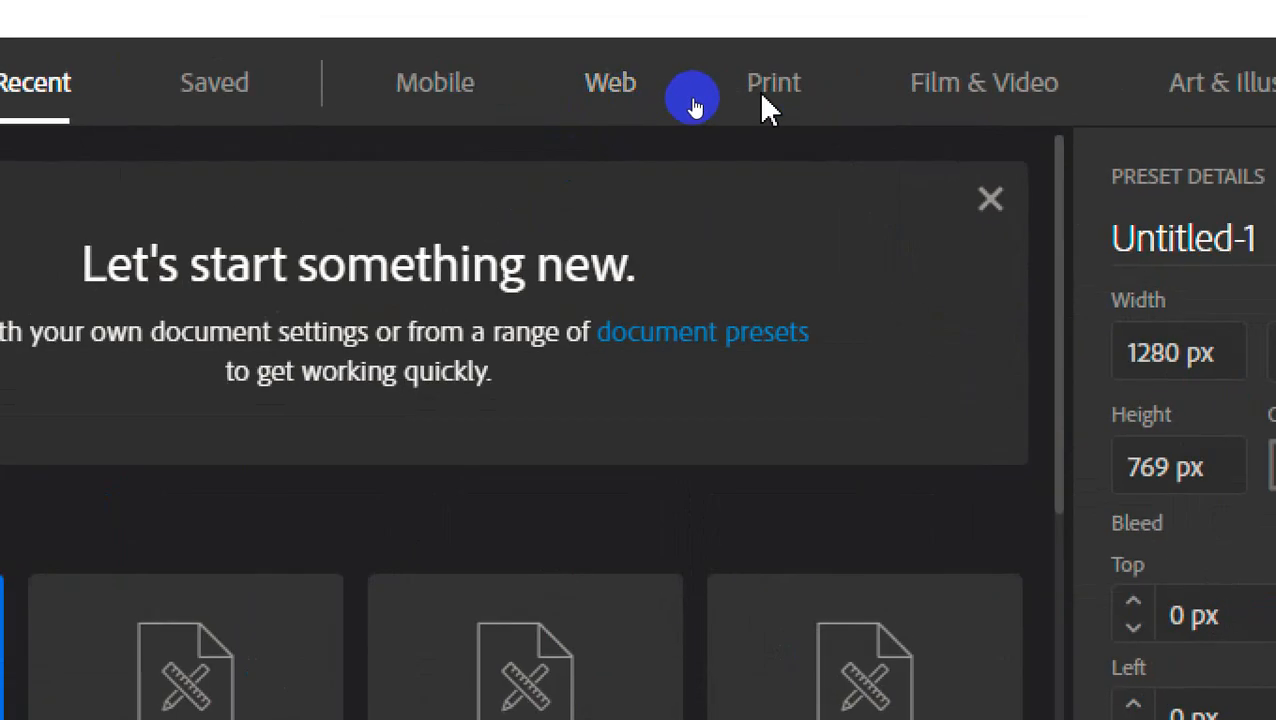
pyautogui.click(772, 92)
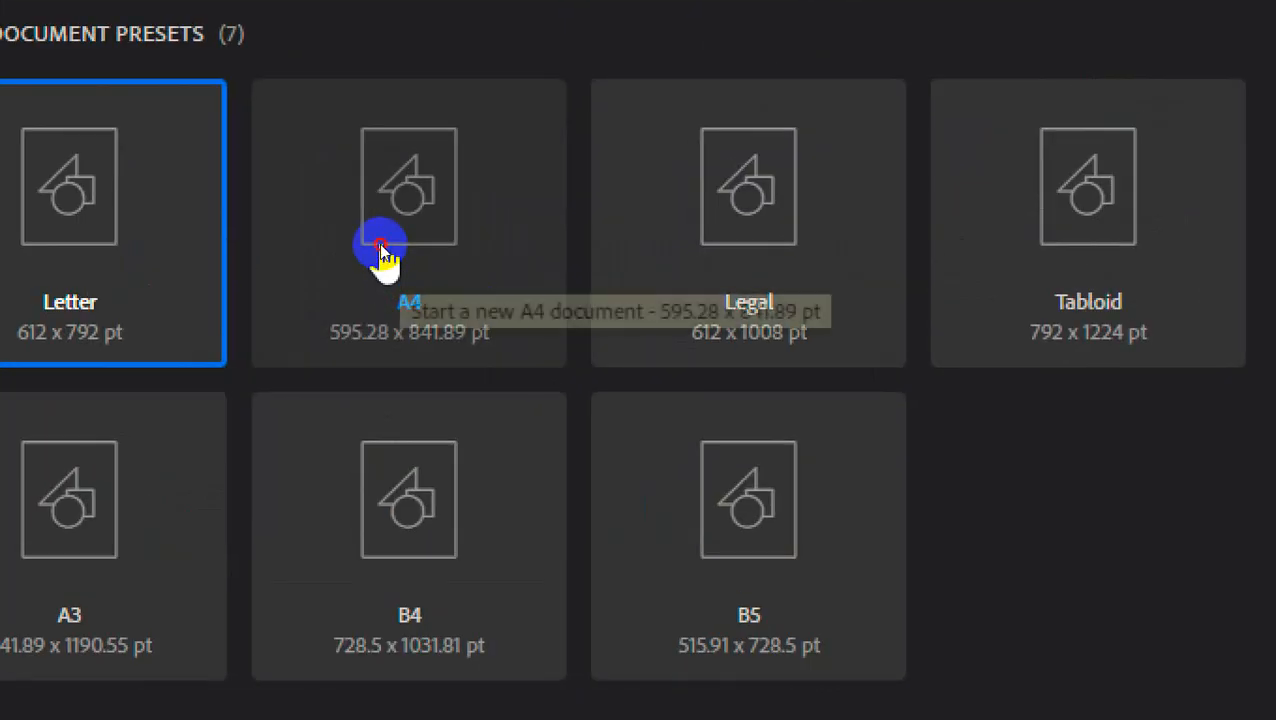
pyautogui.click(381, 250)
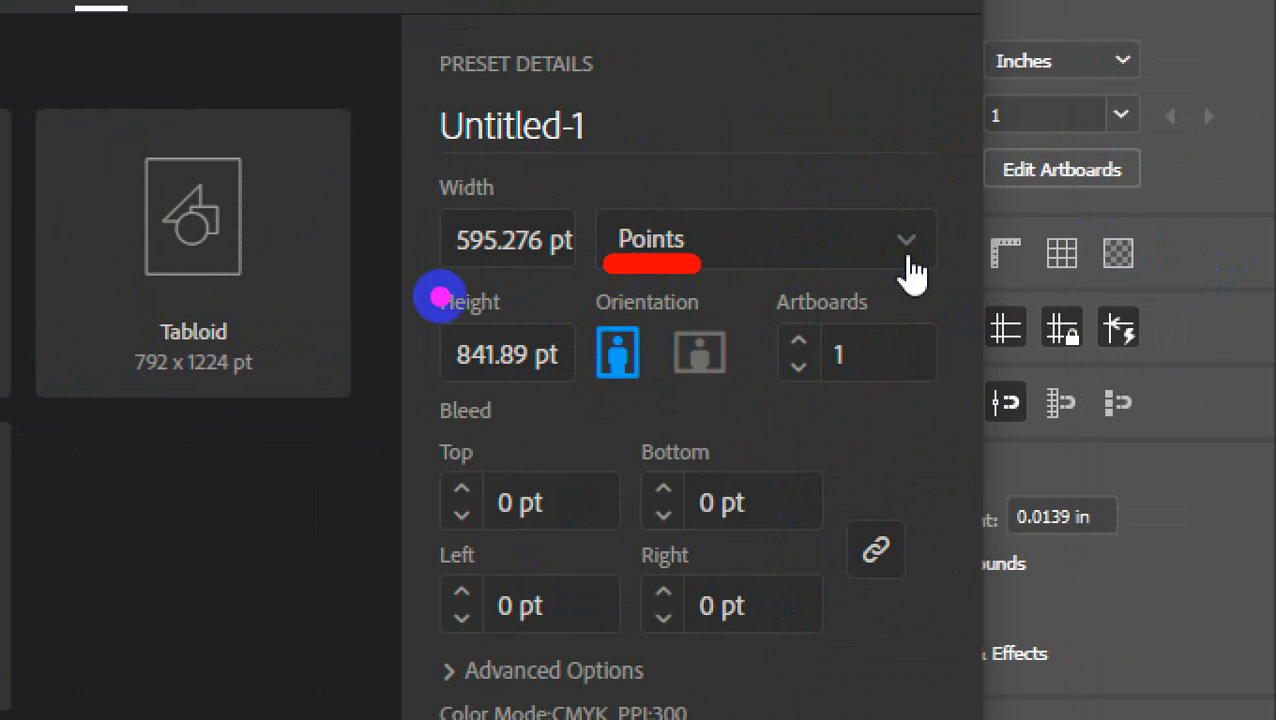
pyautogui.click(788, 265)
pyautogui.click(690, 452)
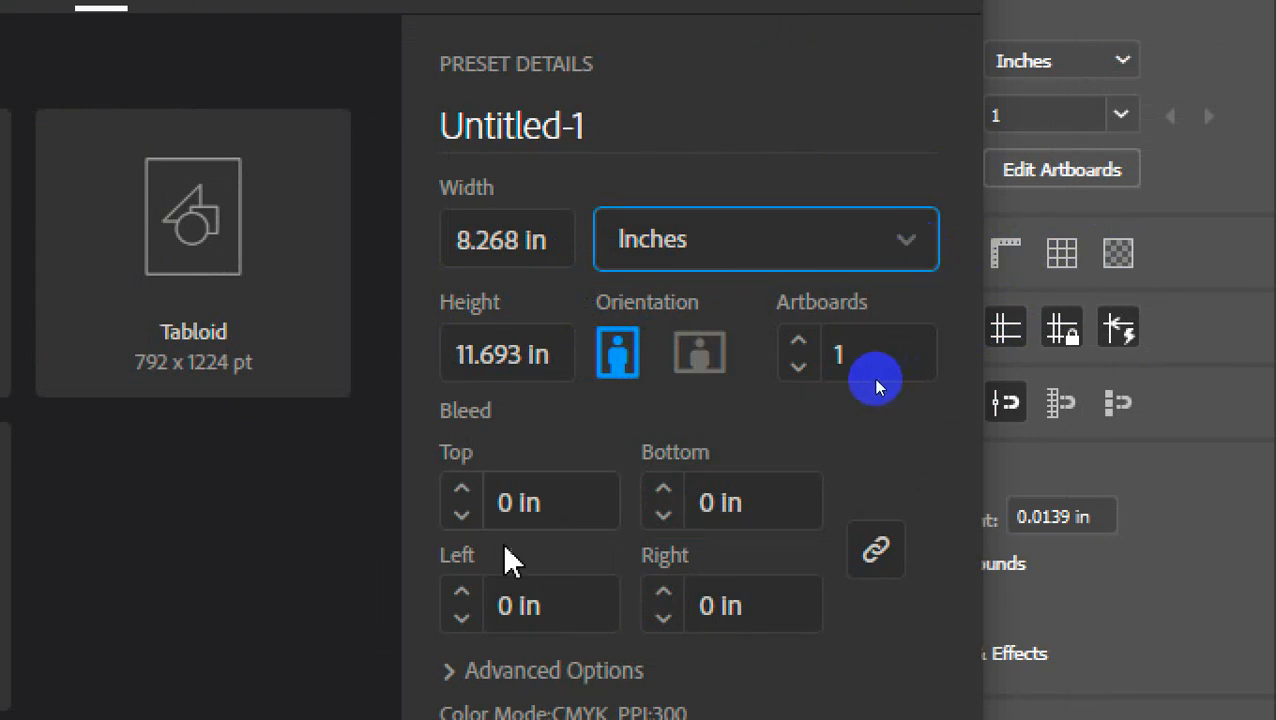
pyautogui.click(461, 489)
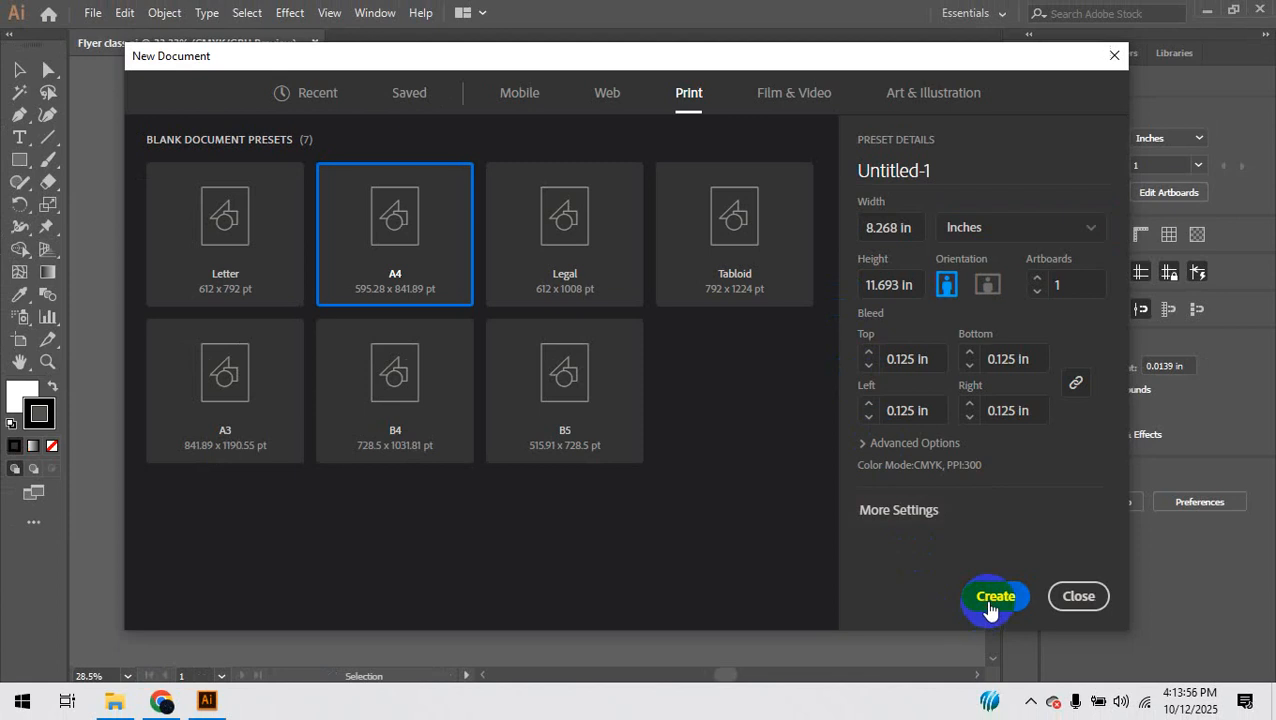
pyautogui.click(990, 600)
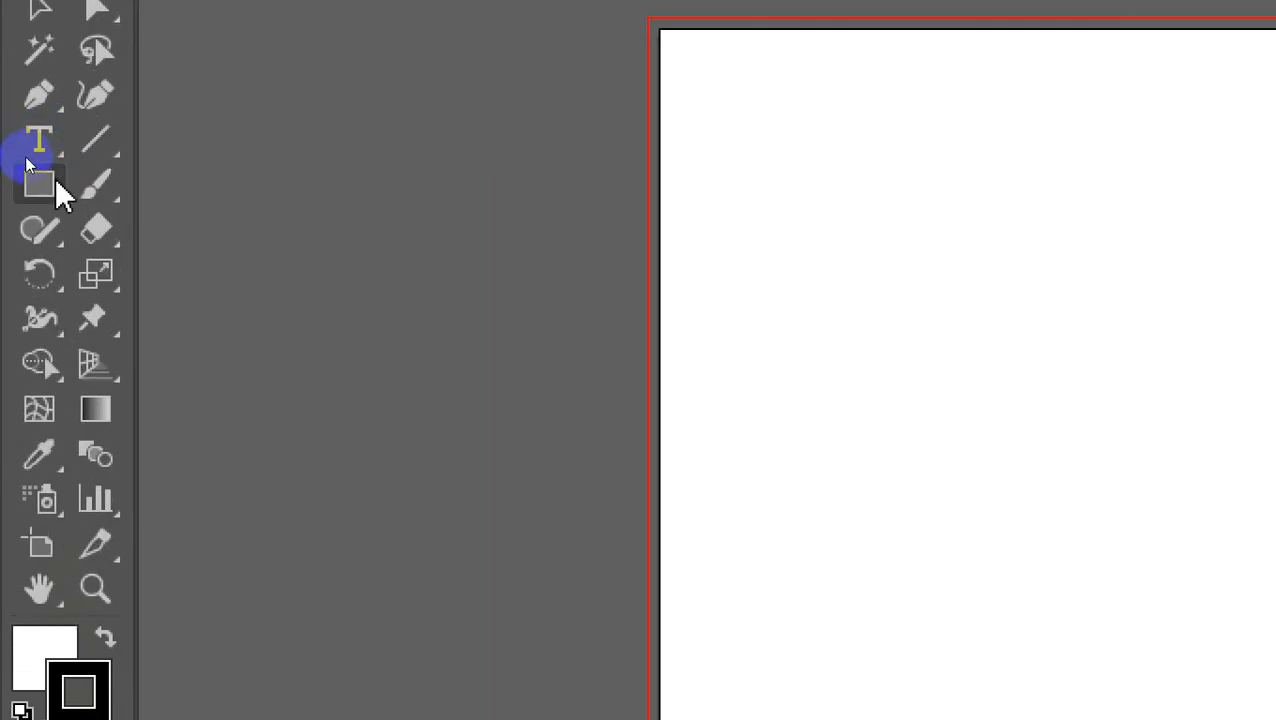
# Step: Draw a rectangle covering the whole page out to the bleed edges, about 8.53 by 11.96 in
pyautogui.click(19, 160)
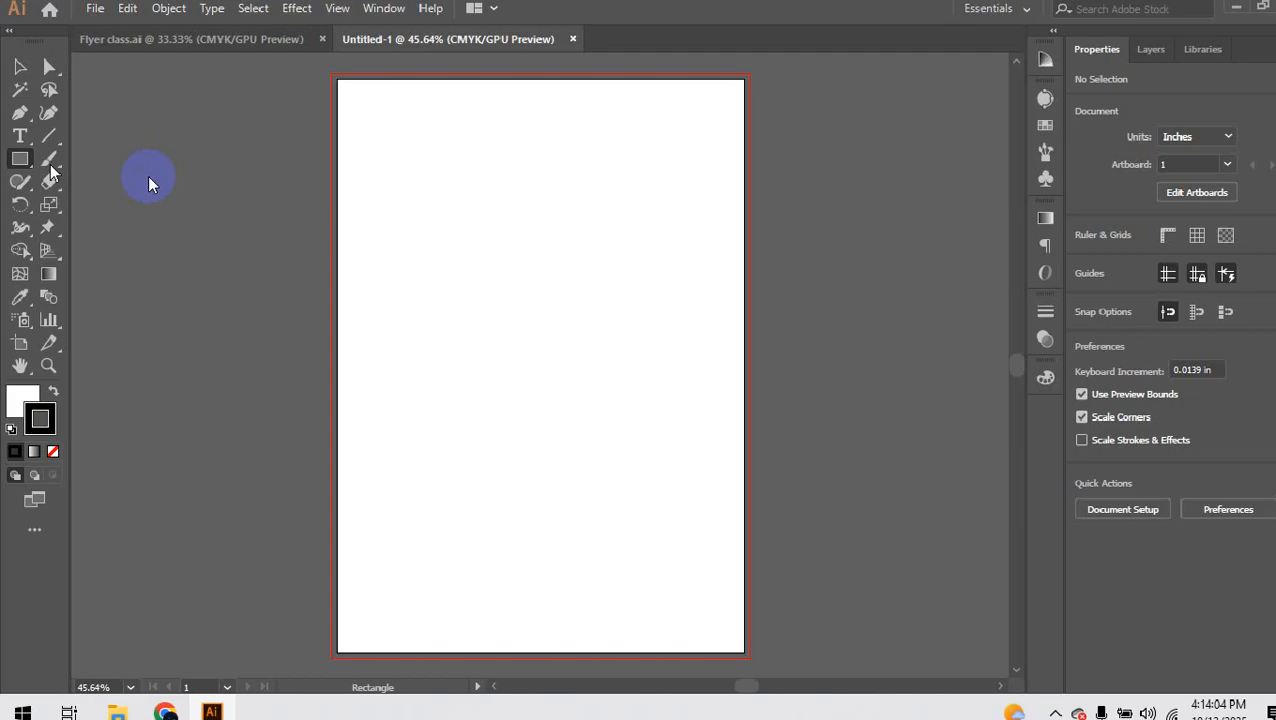
pyautogui.moveTo(322, 72); pyautogui.dragTo(731, 648)
pyautogui.click(19, 69)
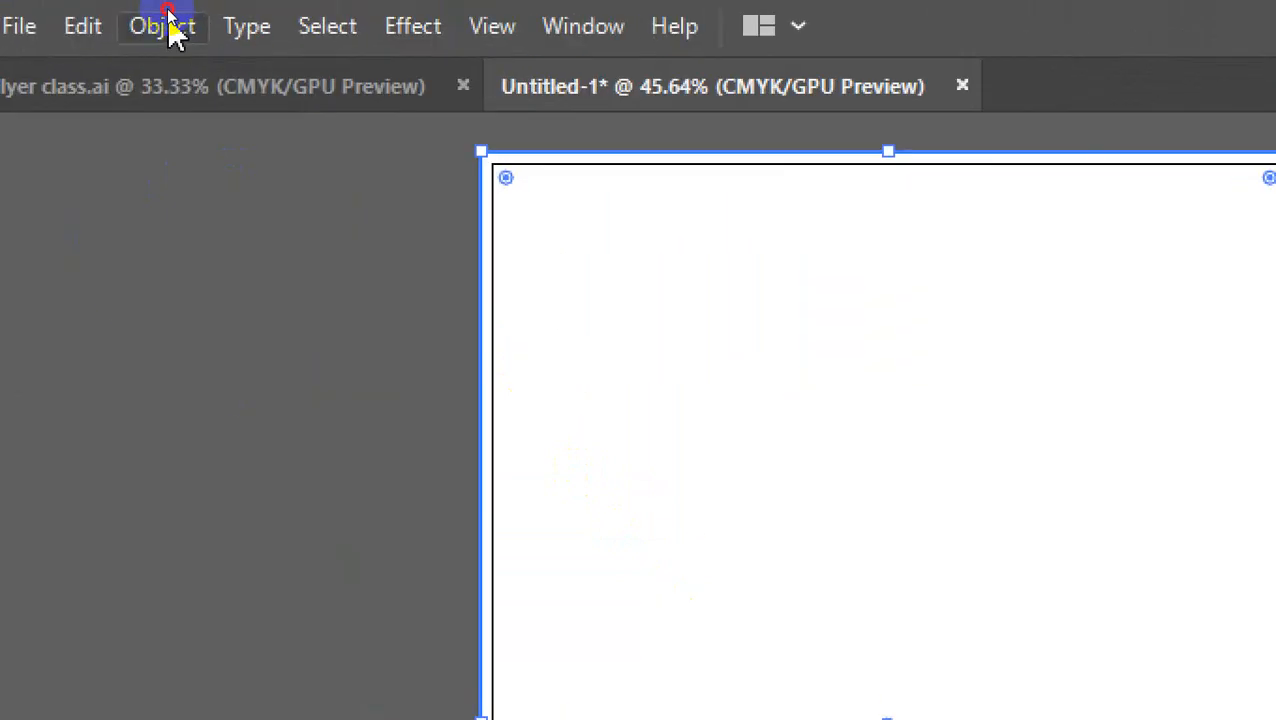
# Step: Offset the rectangle's path by -0.25 in with miter joins and convert the resulting inner rectangle into guides
pyautogui.click(168, 17)
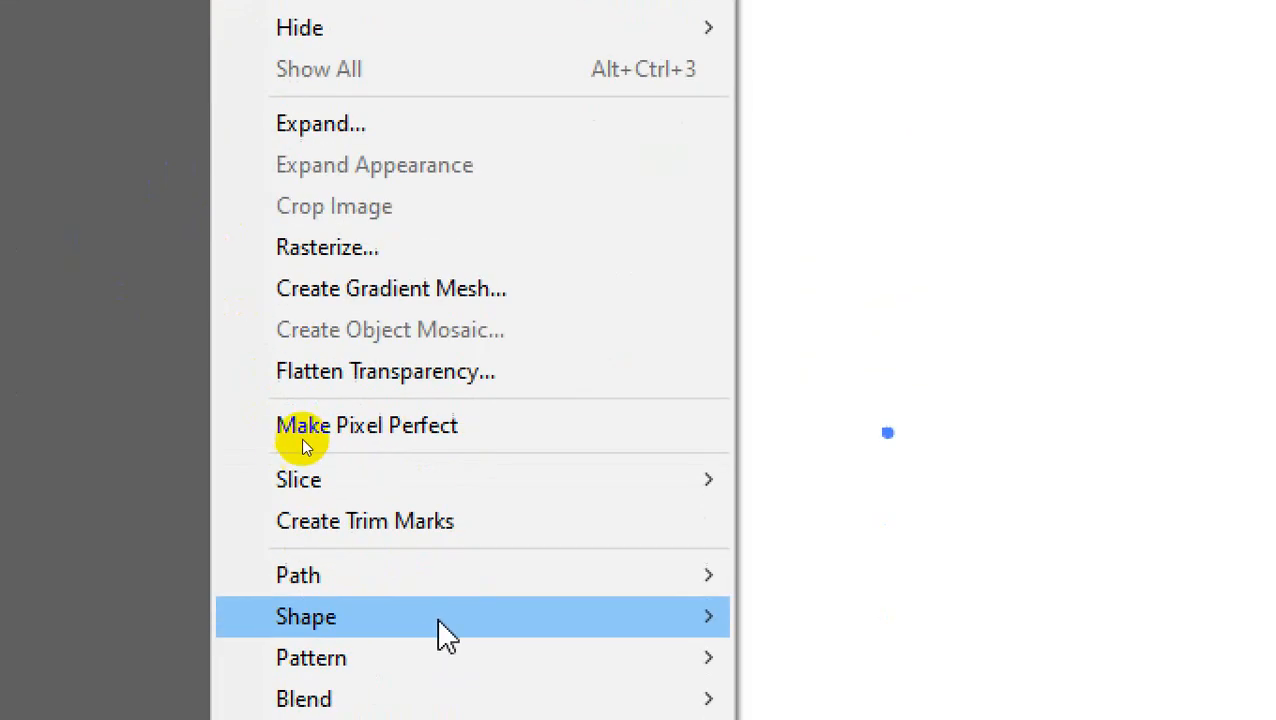
pyautogui.moveTo(321, 490)
pyautogui.click(846, 711)
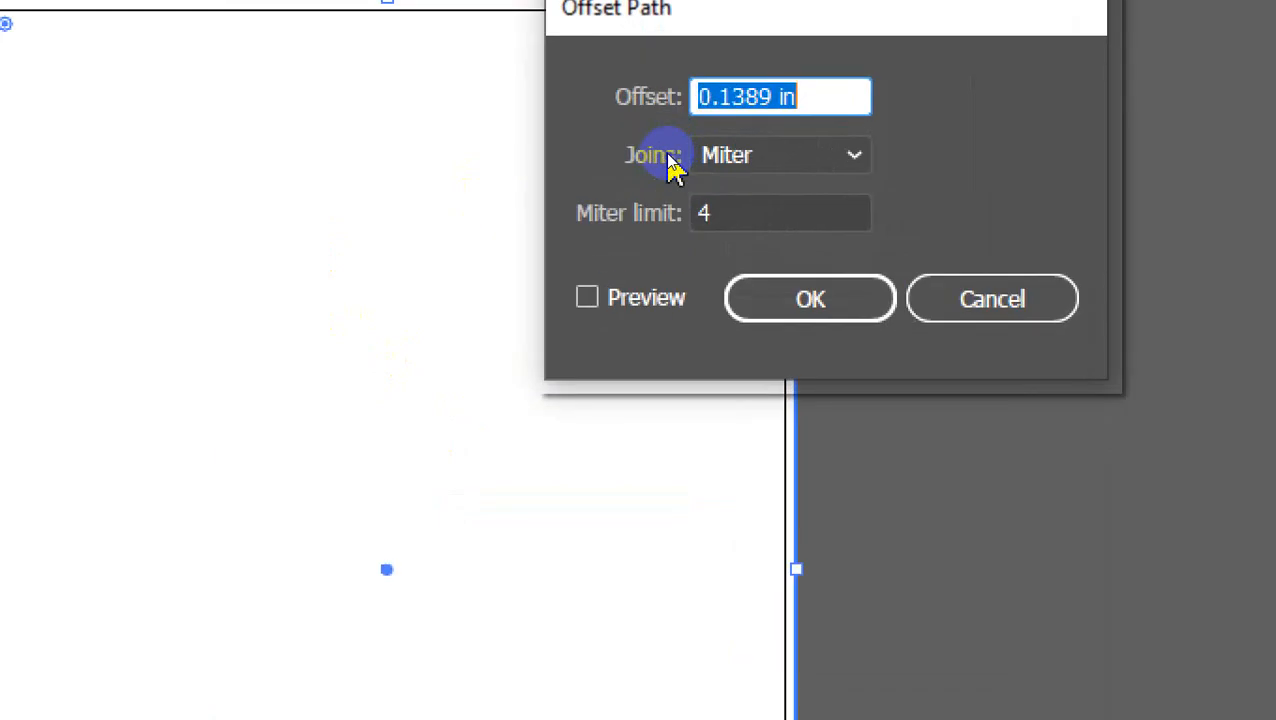
pyautogui.write('-0.25')
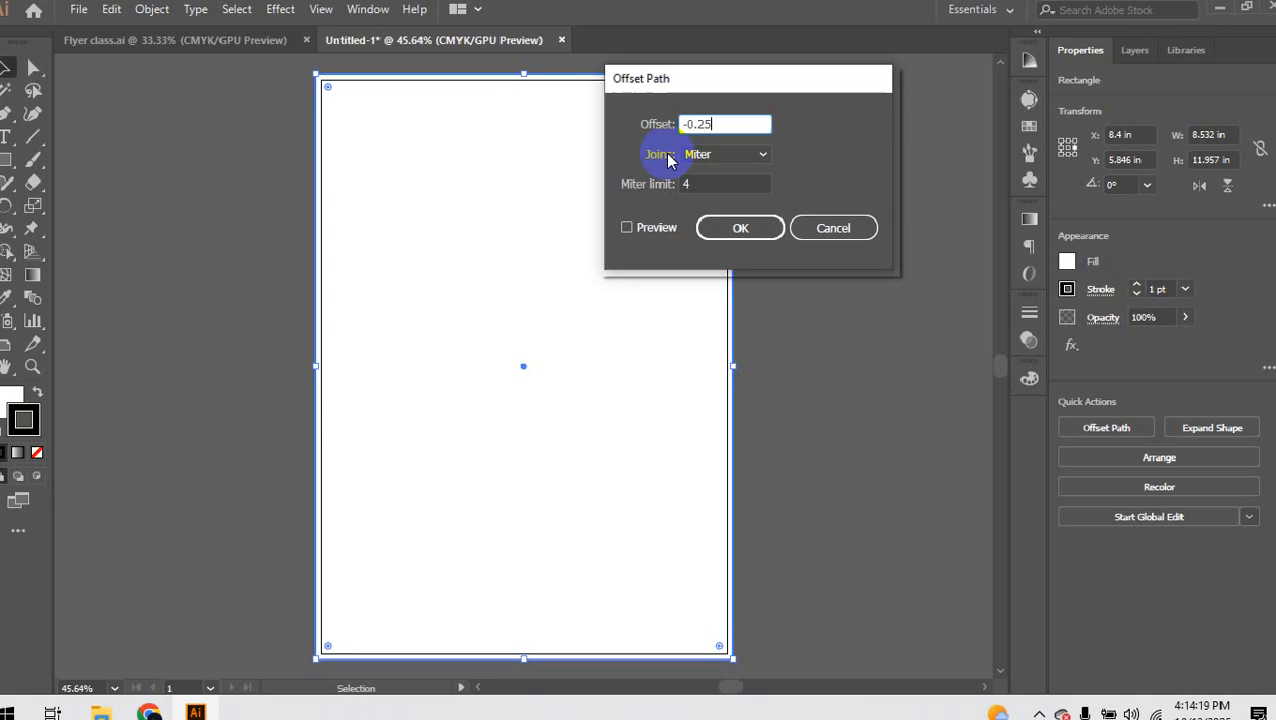
pyautogui.click(810, 299)
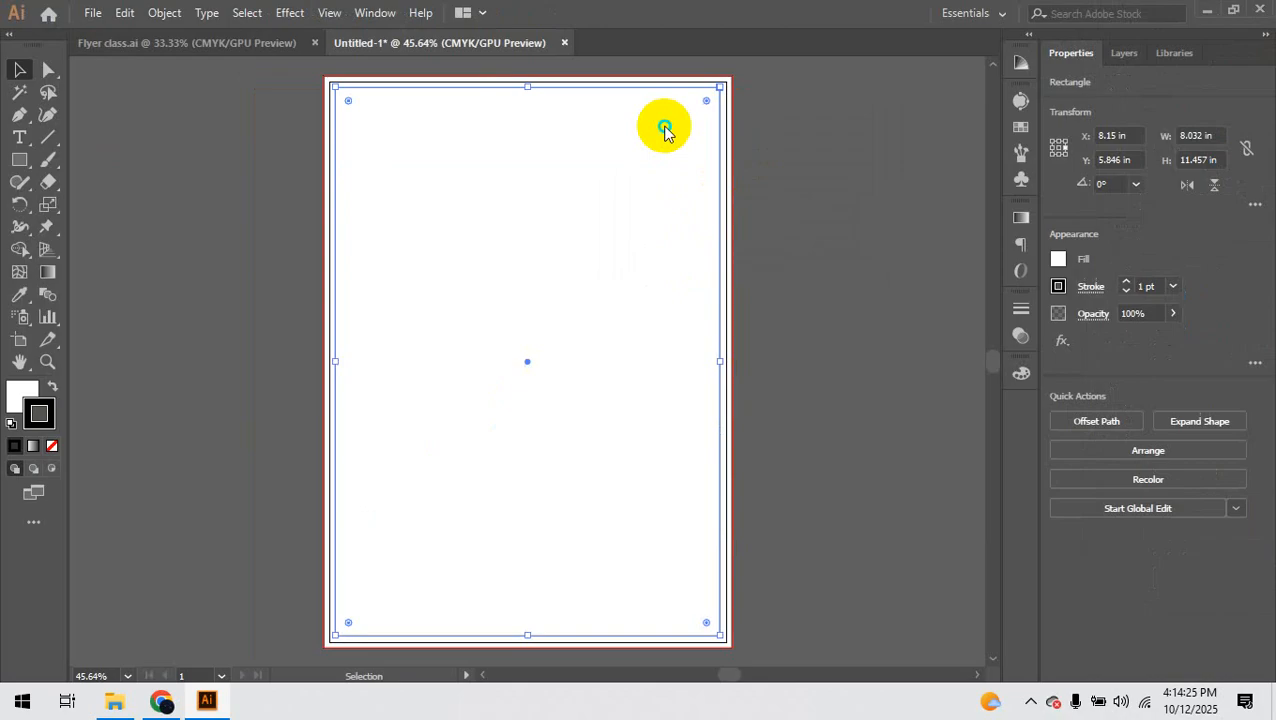
pyautogui.rightClick(643, 258)
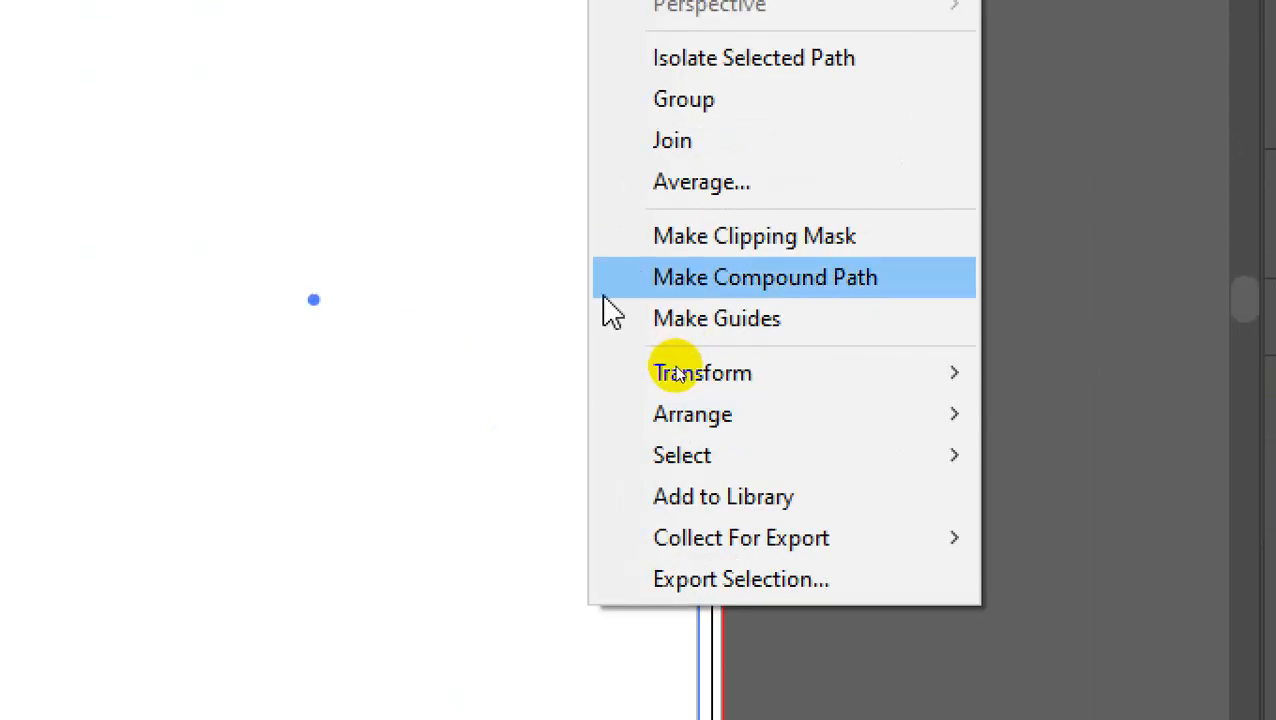
pyautogui.click(648, 318)
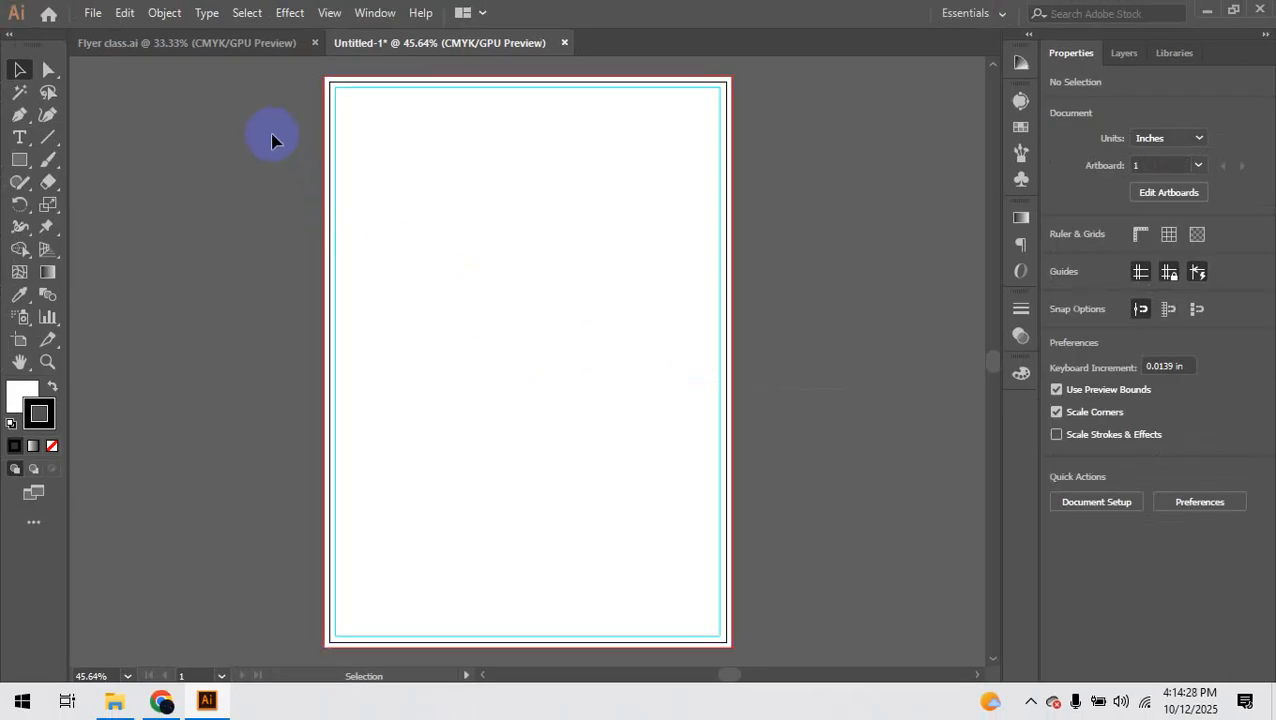
# Step: Examine the bleed edge, the trim line and the inner margin guide up close at the page's upper-left corner
pyautogui.scroll(5, 527, 222)
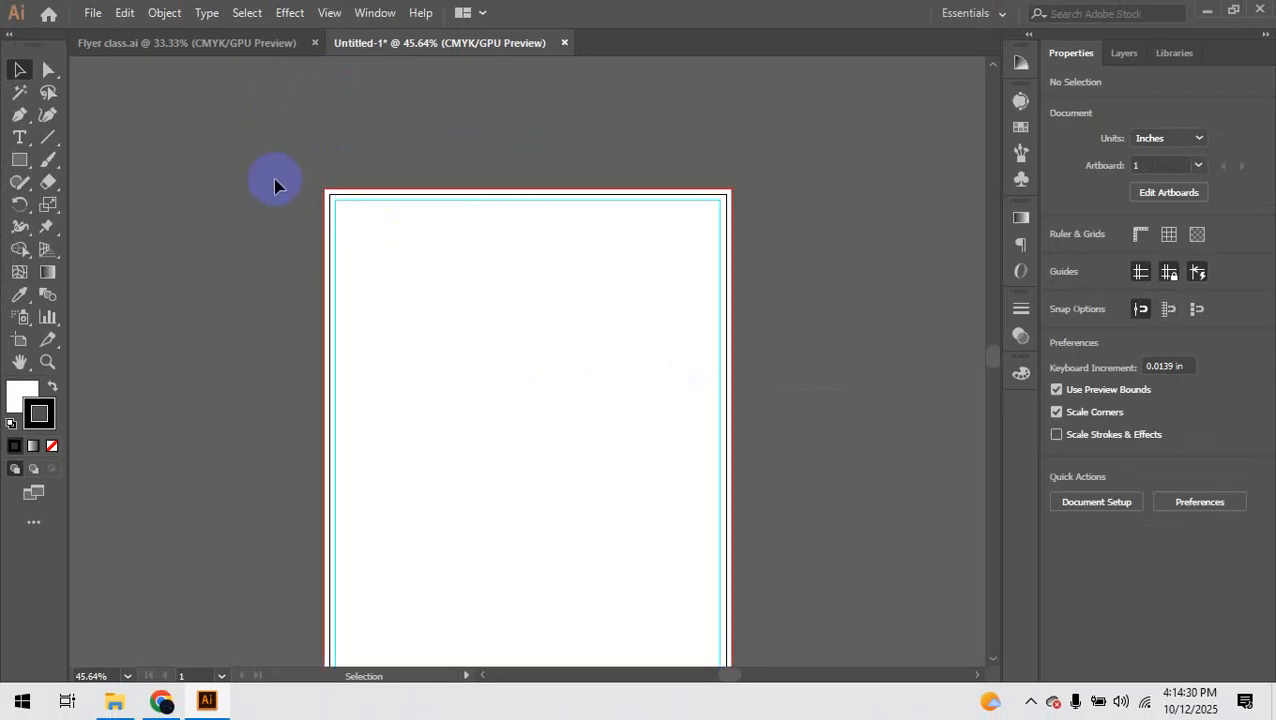
pyautogui.moveTo(321, 187); pyautogui.dragTo(943, 299)
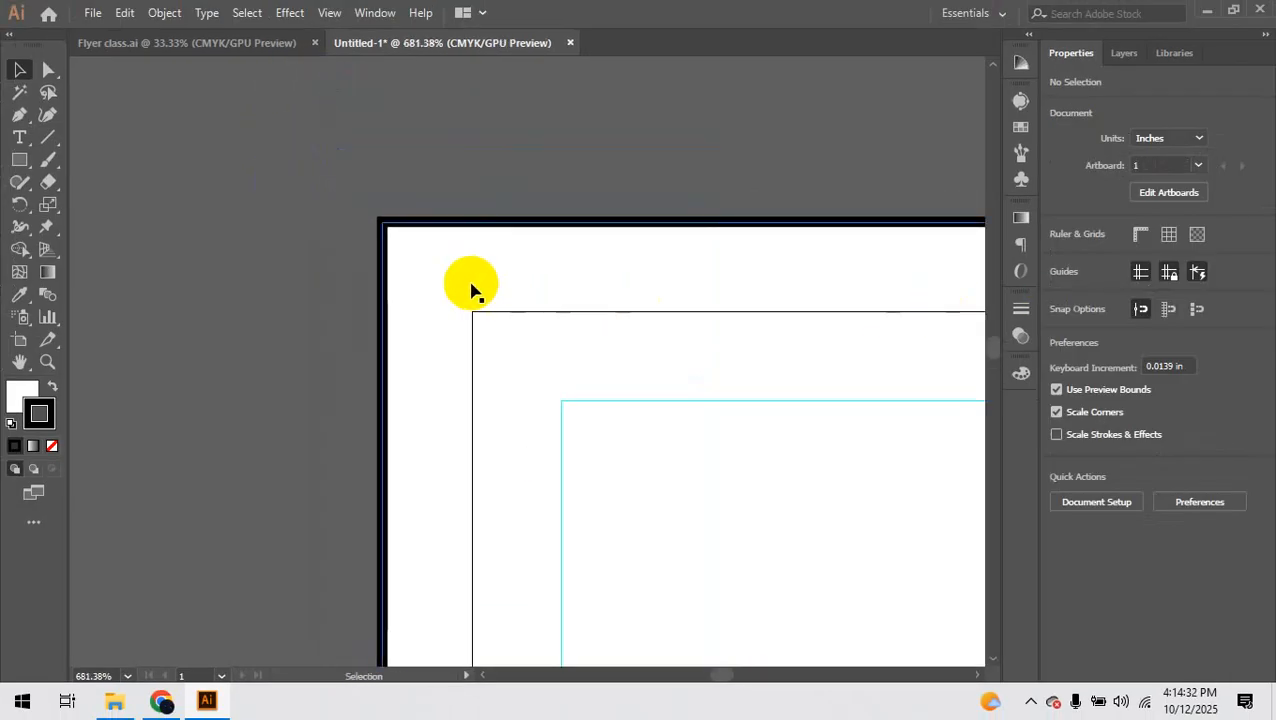
pyautogui.press('f')
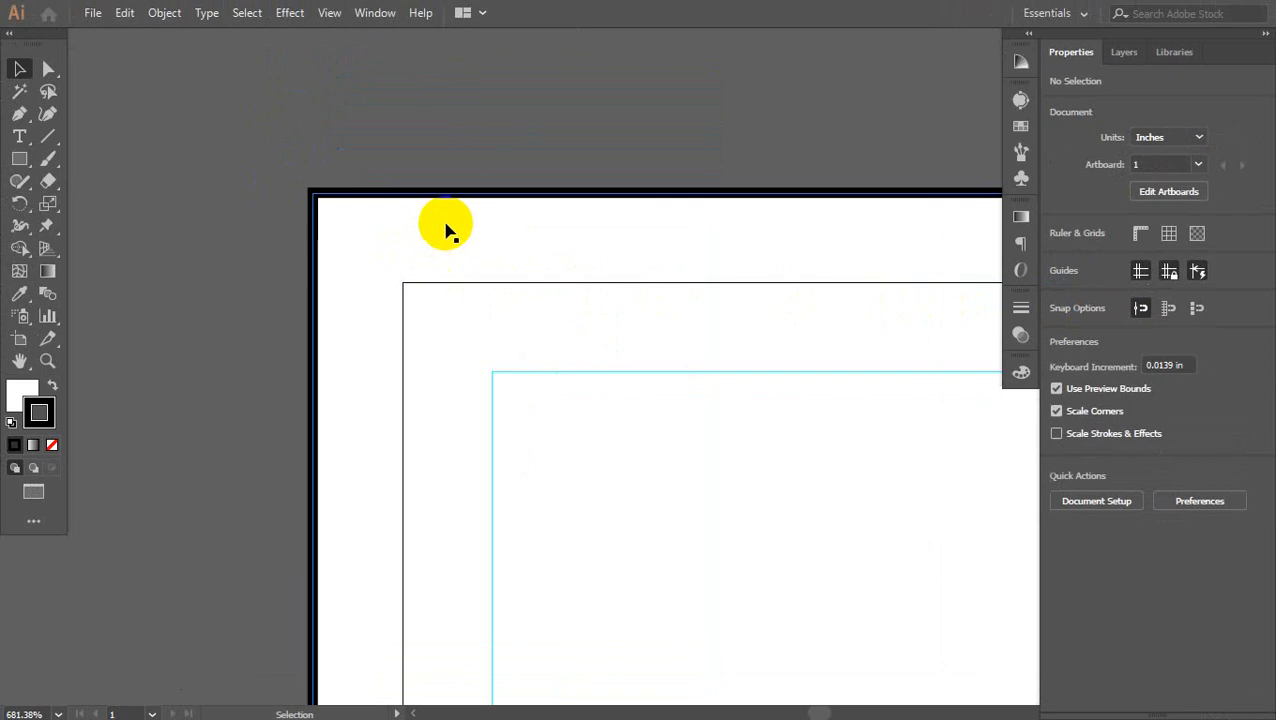
pyautogui.hotkey('ctrl', 'alt', 'd')
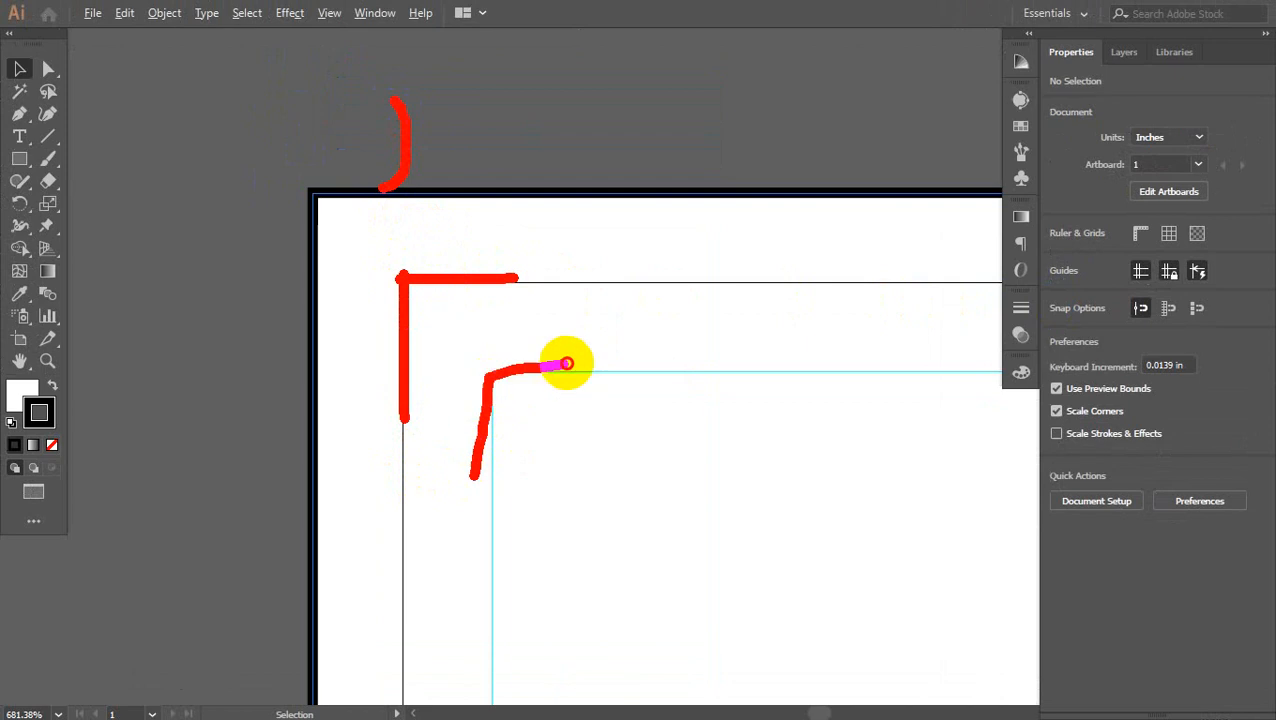
pyautogui.hotkey('ctrl', '-')
pyautogui.hotkey('ctrl', '-')
pyautogui.hotkey('ctrl', '-')
pyautogui.hotkey('ctrl', '-')
pyautogui.hotkey('ctrl', '-')
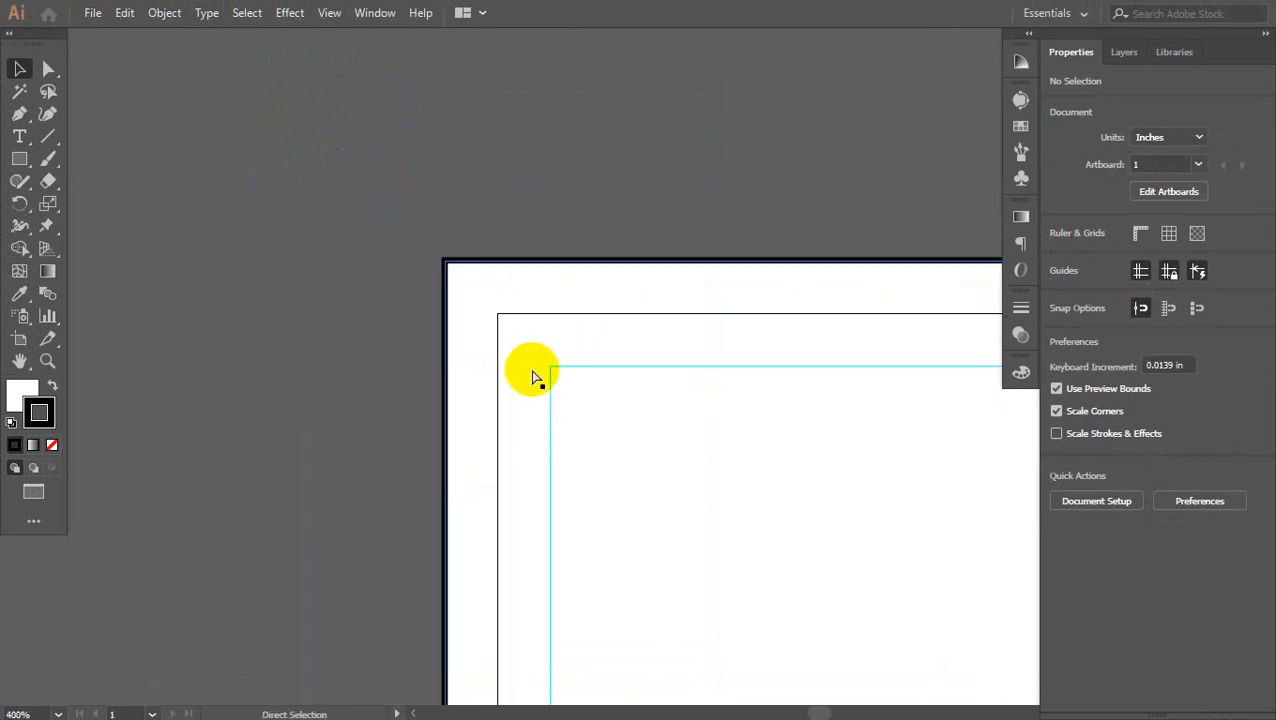
pyautogui.moveTo(720, 450); pyautogui.dragTo(331, 247)
pyautogui.hotkey('ctrl', '-')
pyautogui.hotkey('ctrl', '-')
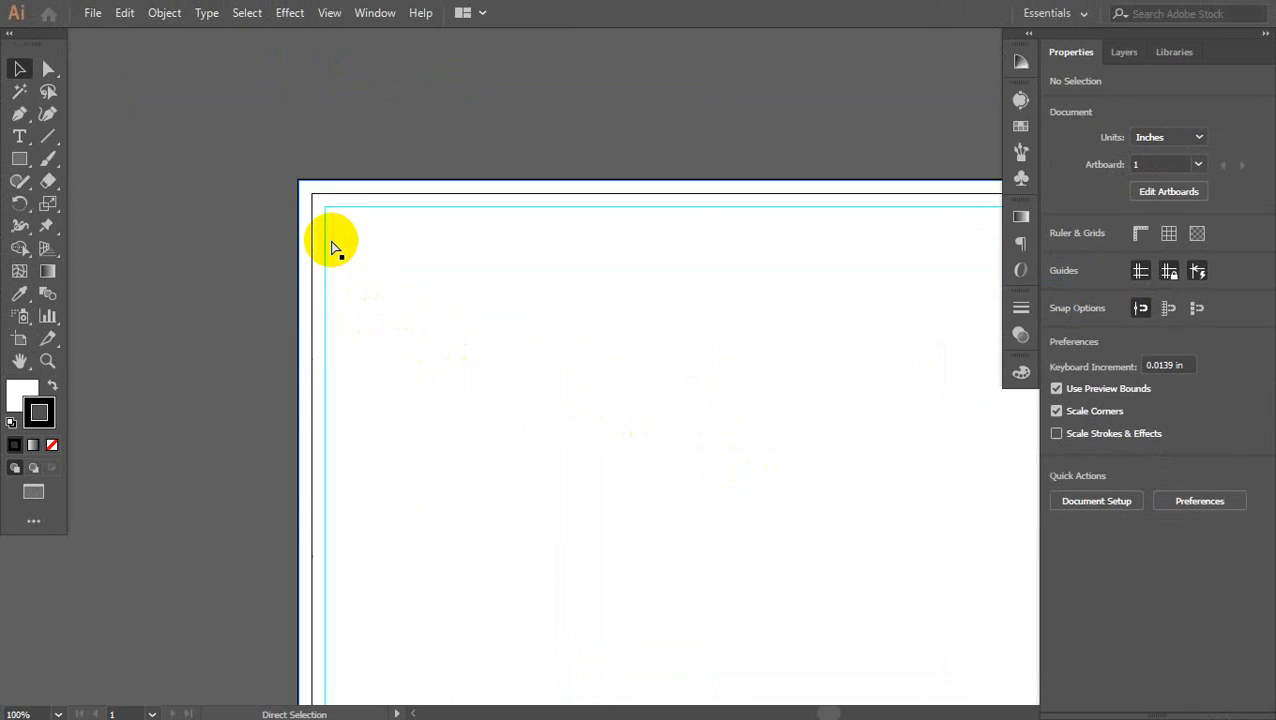
pyautogui.press('f')
pyautogui.press('f')
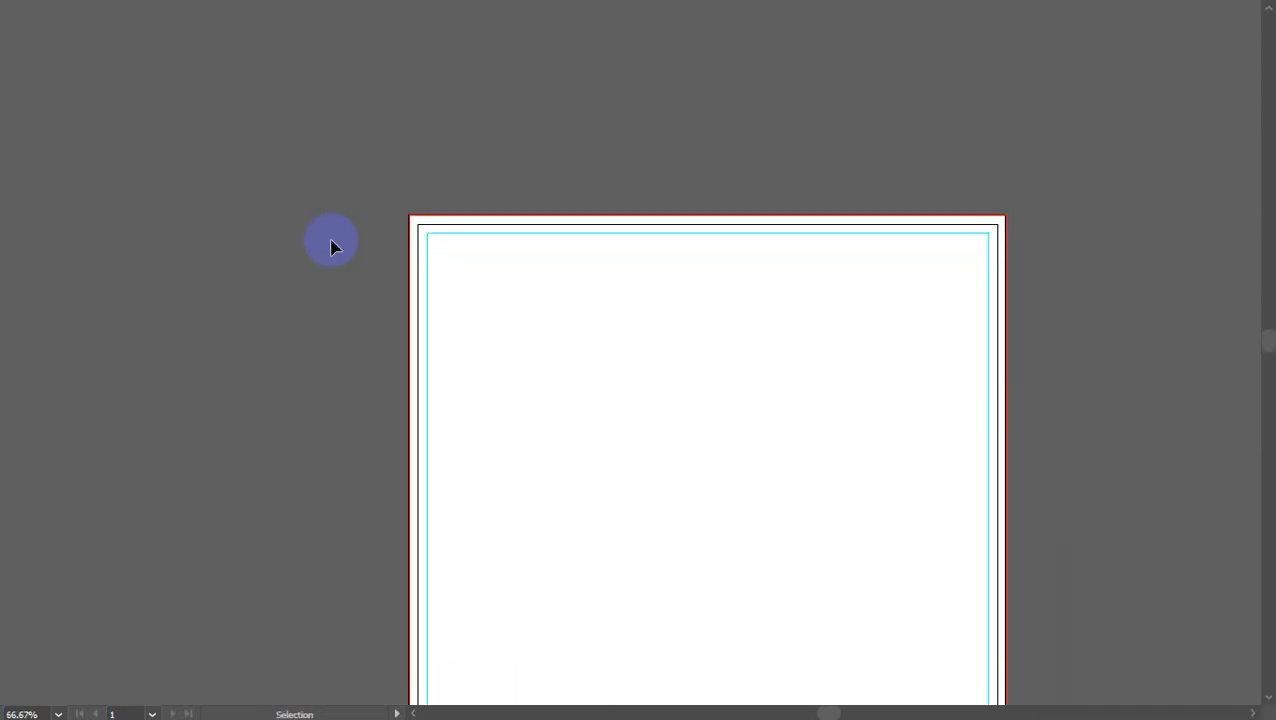
pyautogui.moveTo(697, 364); pyautogui.dragTo(462, 226)
pyautogui.hotkey('ctrl', '-')
pyautogui.hotkey('ctrl', '-')
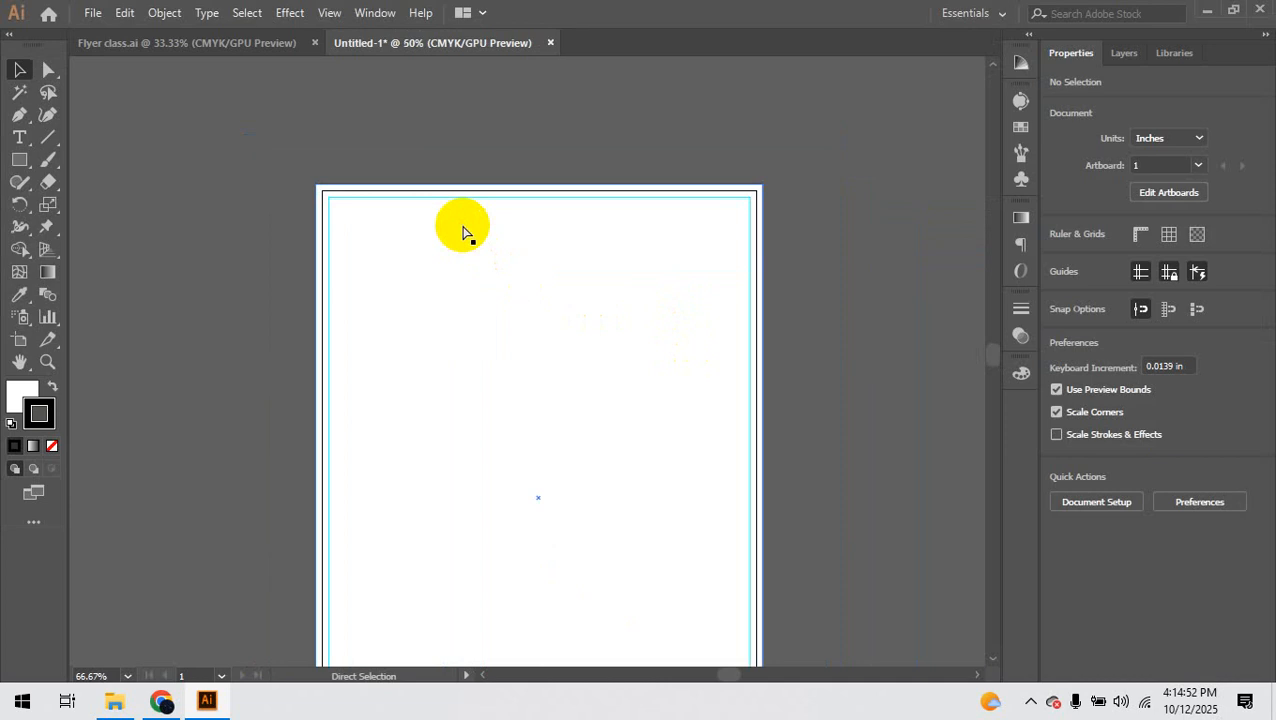
pyautogui.scroll(-2, 462, 229)
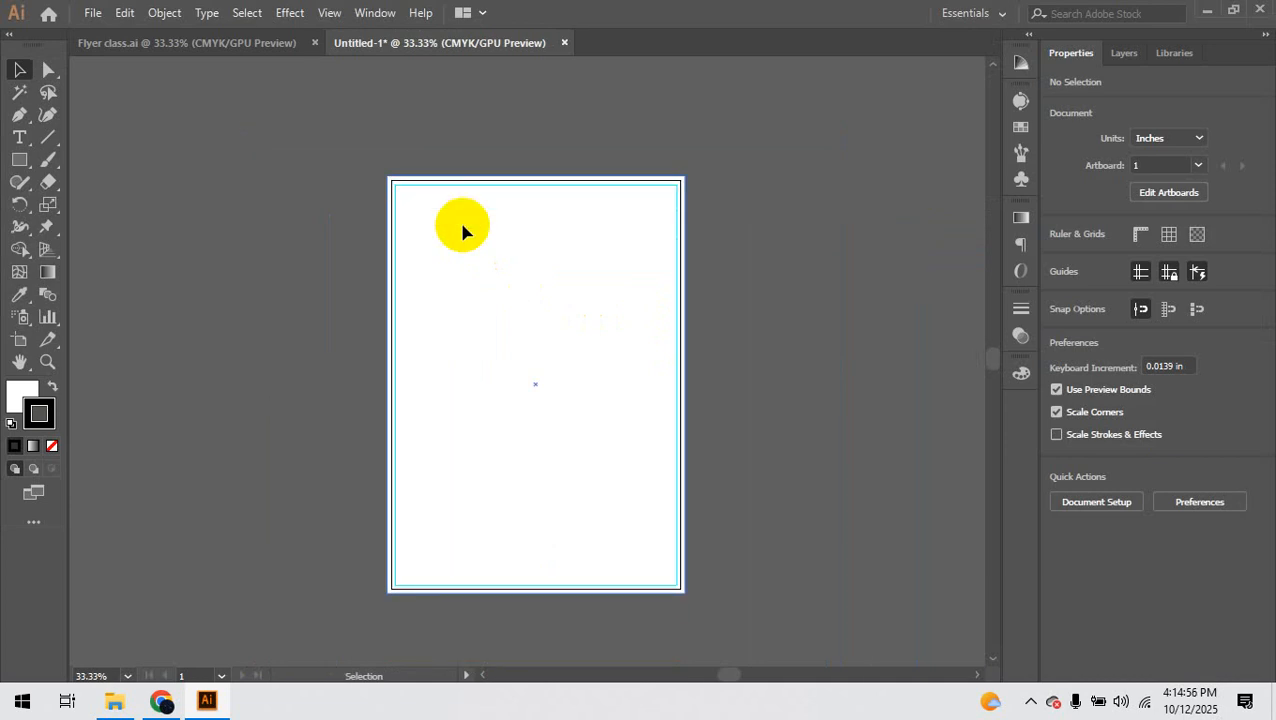
# Step: Copy all the flyer text and logo elements from Flyer class.ai into the new document and park them left of the page
pyautogui.click(248, 43)
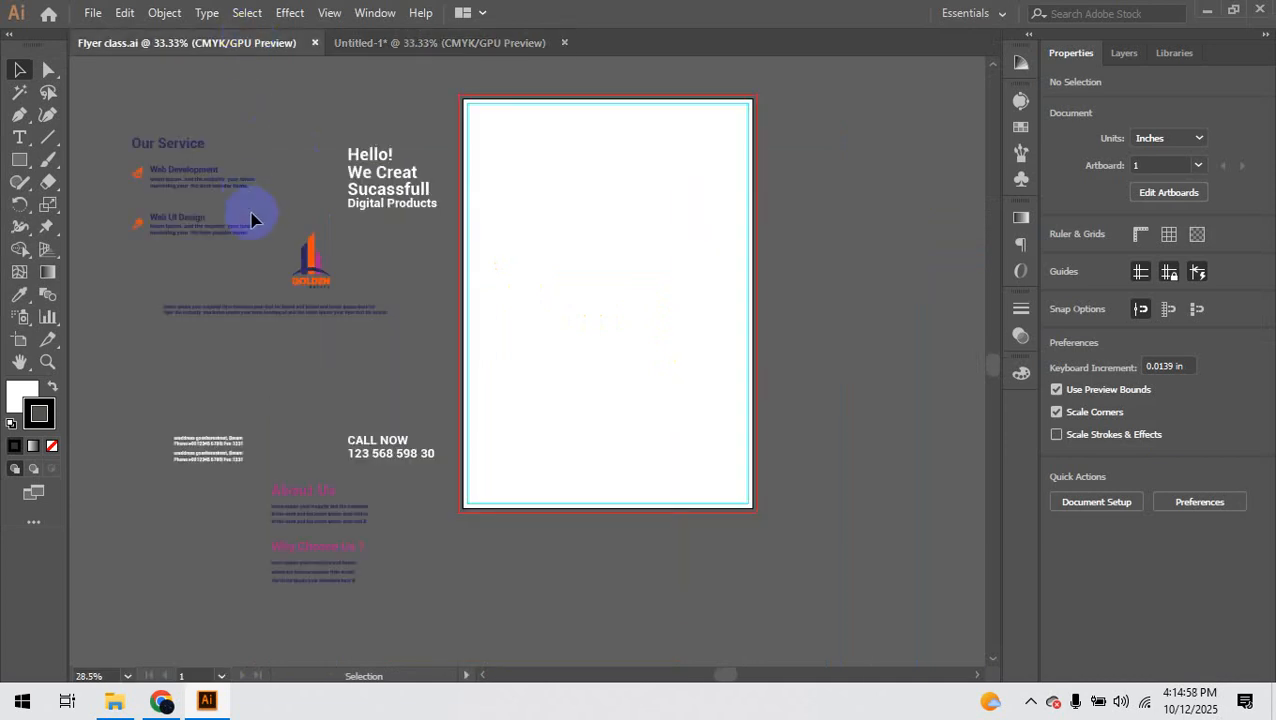
pyautogui.hotkey('ctrl', 'a')
pyautogui.click(413, 42)
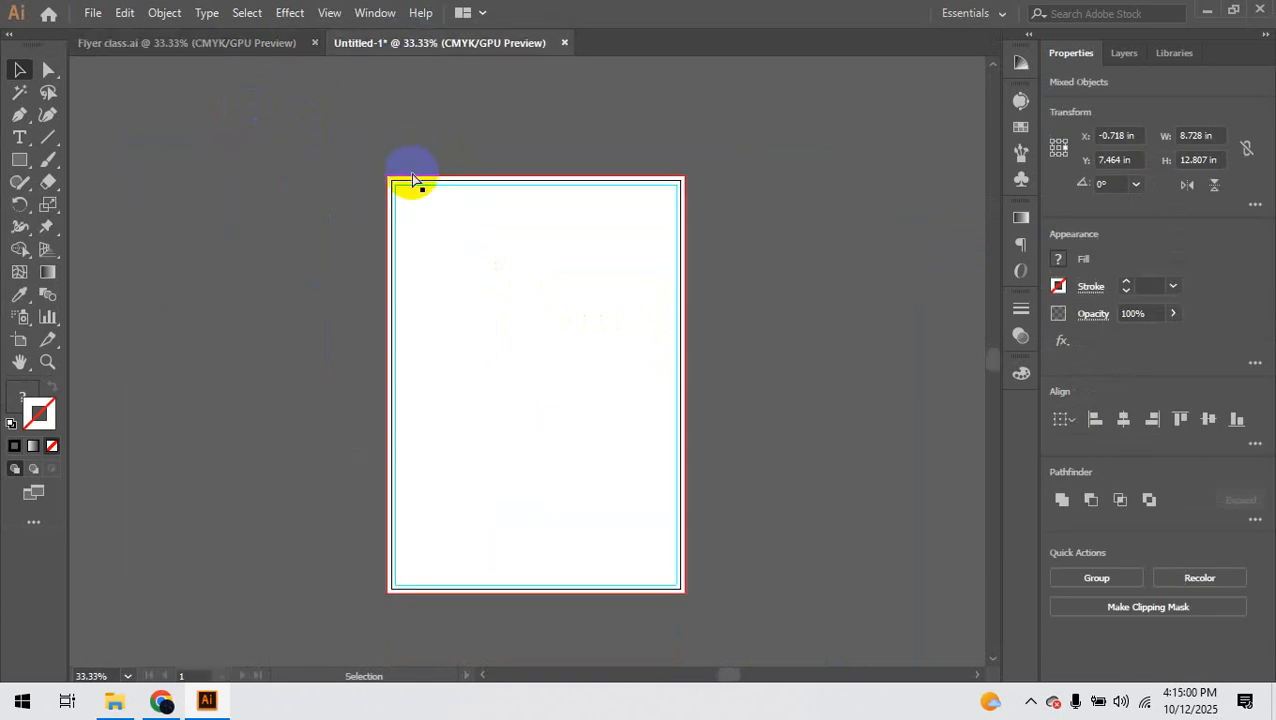
pyautogui.click(413, 178)
pyautogui.hotkey('ctrl', 'v')
pyautogui.moveTo(615, 271); pyautogui.dragTo(284, 236)
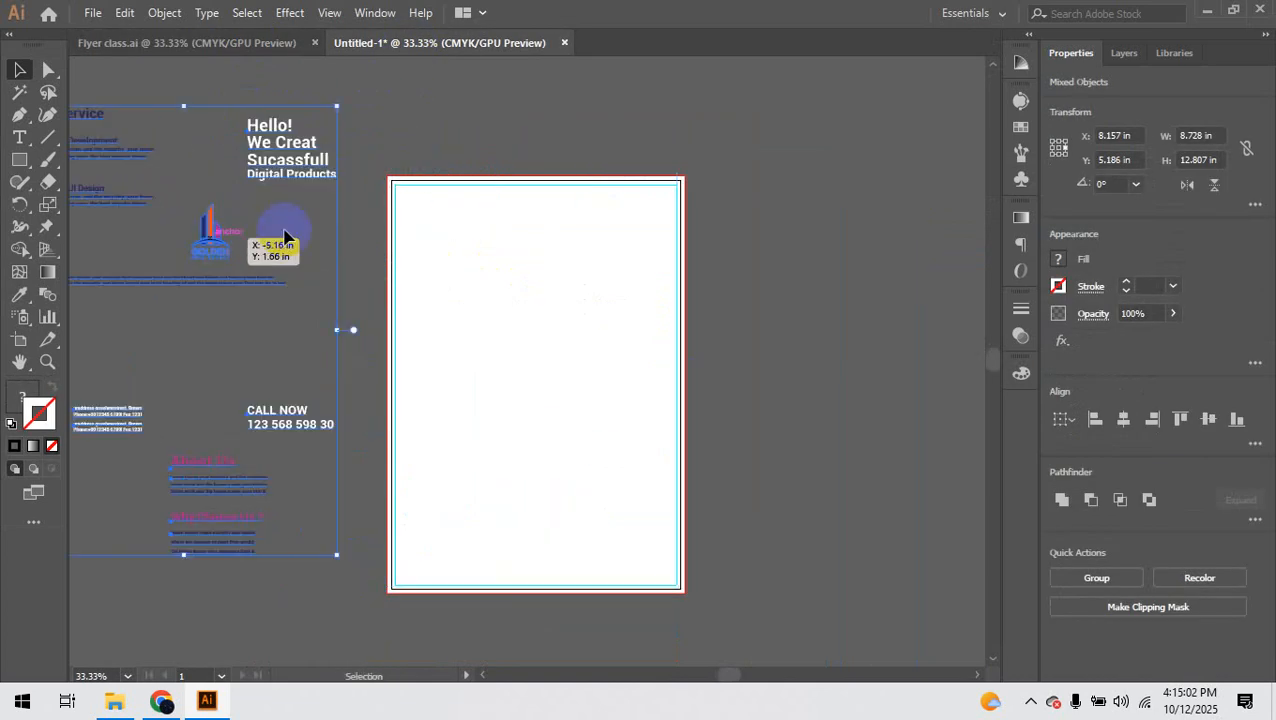
pyautogui.click(391, 145)
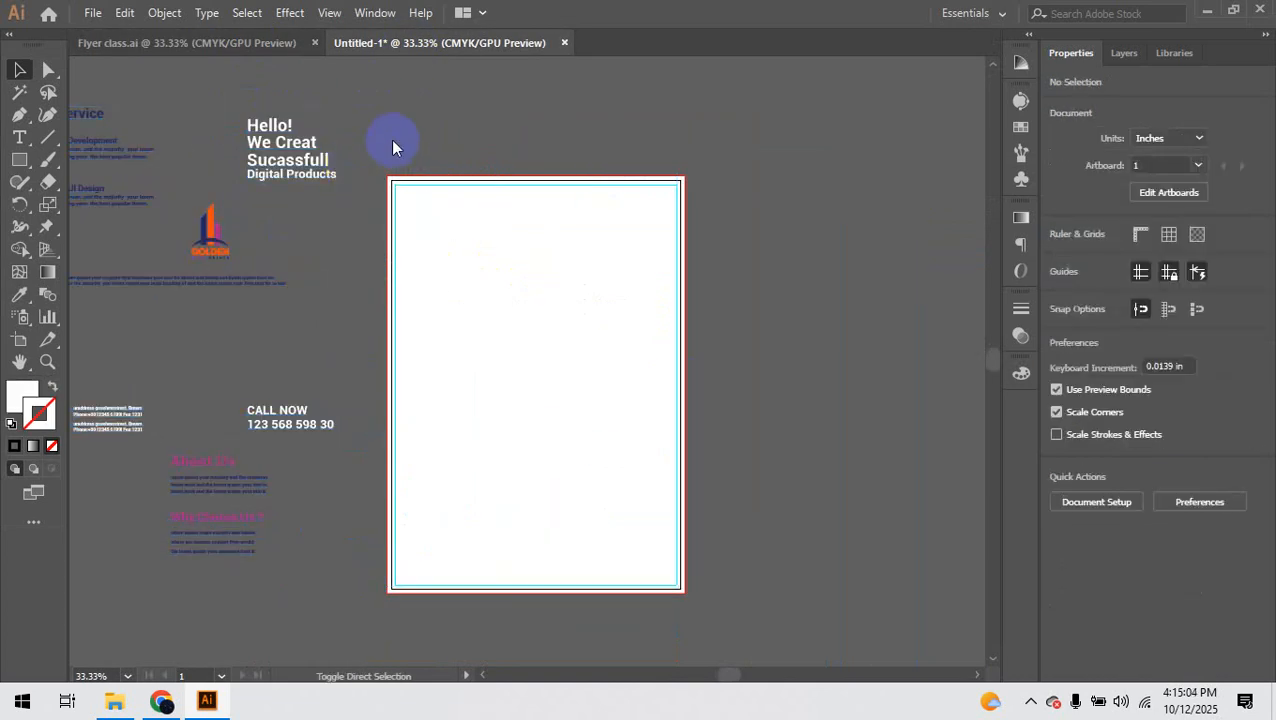
# Step: Place the electric car charging image from the Power Point Presentetion folder at about 10.14 in square and embed it
pyautogui.hotkey('ctrl', 'shift', 'p')
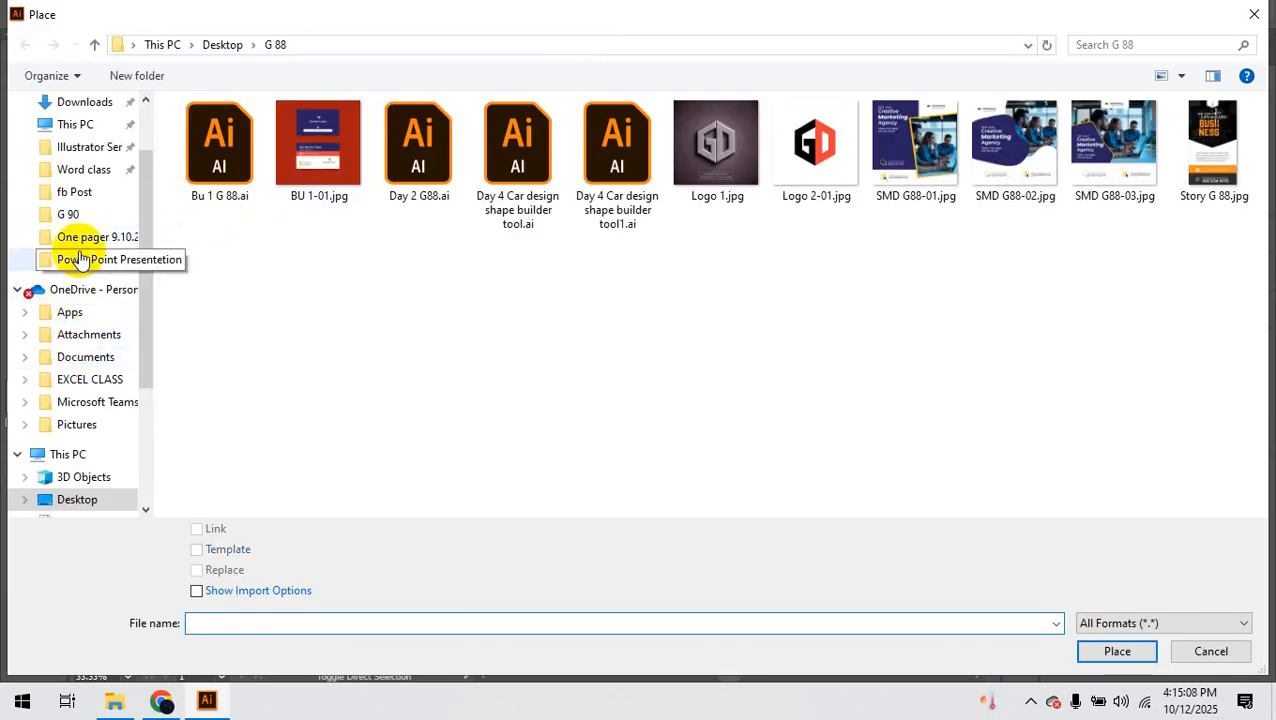
pyautogui.click(93, 261)
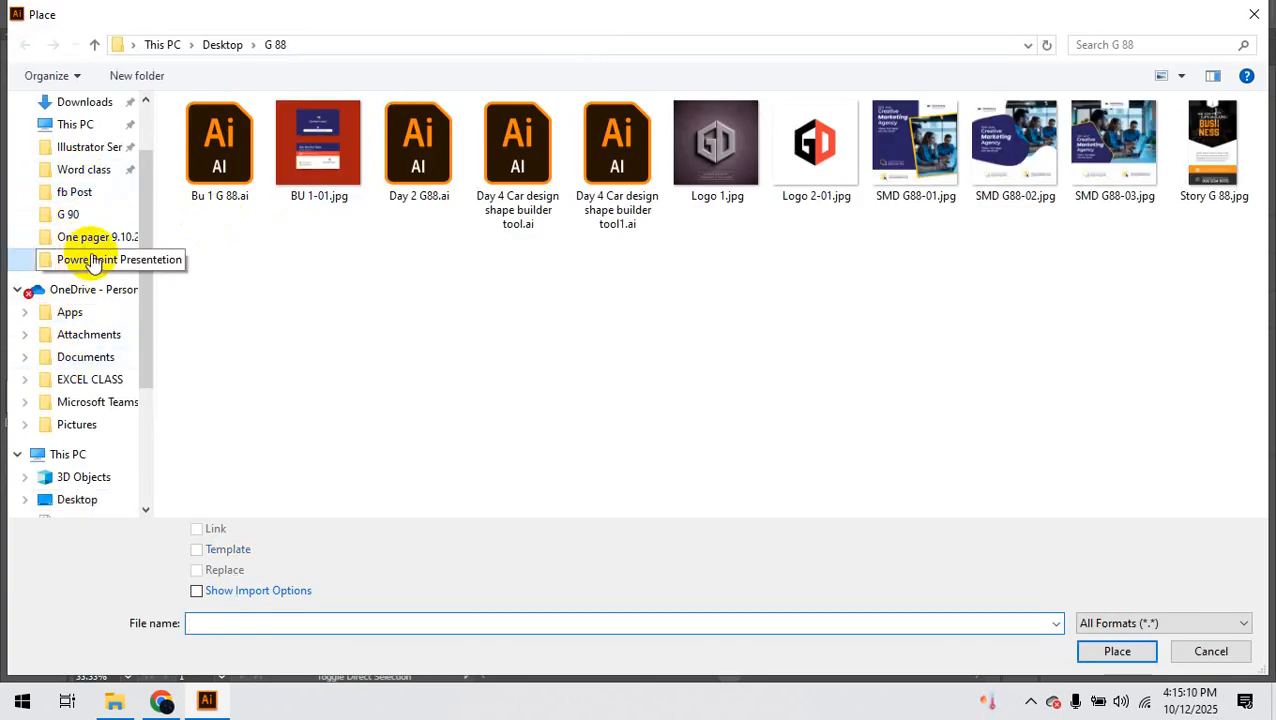
pyautogui.doubleClick(215, 148)
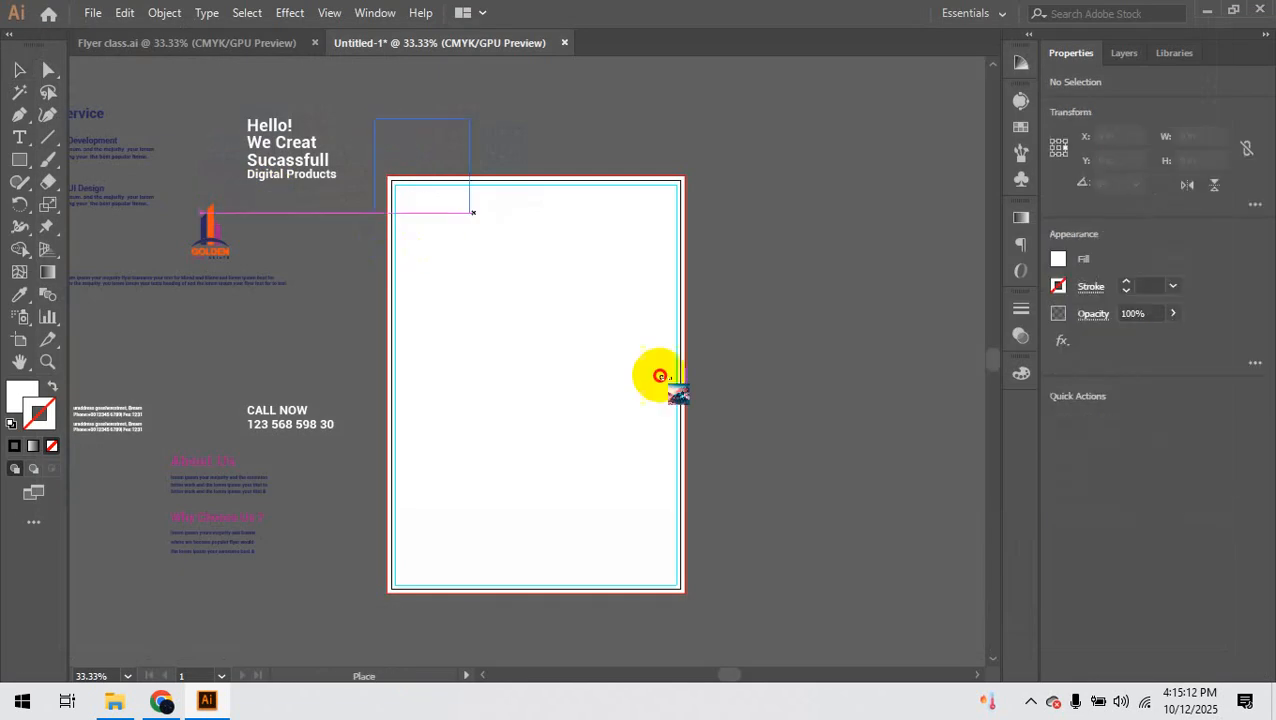
pyautogui.moveTo(660, 376); pyautogui.dragTo(765, 470)
pyautogui.moveTo(581, 325); pyautogui.dragTo(732, 259)
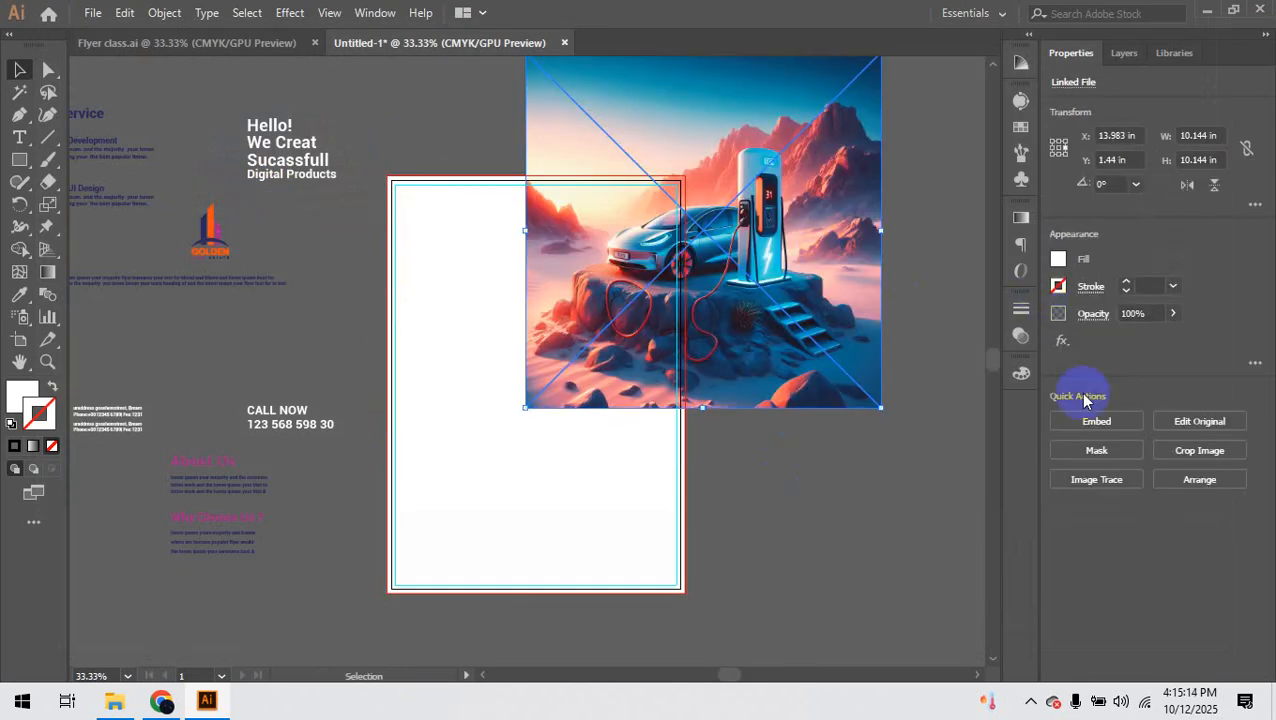
pyautogui.click(1092, 421)
# Step: Scale the embedded car image down and move it clear of the page on its right side
pyautogui.scroll(2, 940, 280)
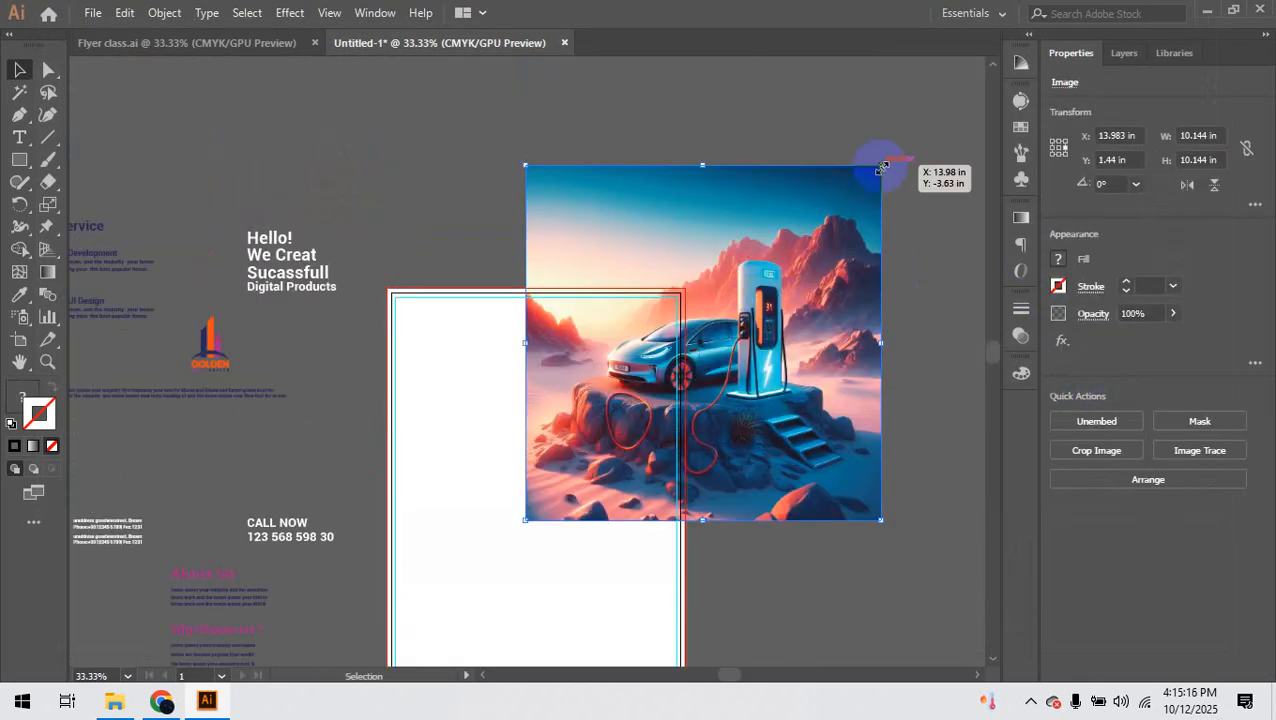
pyautogui.moveTo(881, 166); pyautogui.dragTo(790, 284)
pyautogui.moveTo(743, 346); pyautogui.dragTo(919, 268)
pyautogui.scroll(-1, 732, 398)
pyautogui.moveTo(606, 343); pyautogui.dragTo(653, 369)
pyautogui.hotkey('ctrl', 'z')
pyautogui.moveTo(574, 314); pyautogui.dragTo(658, 356)
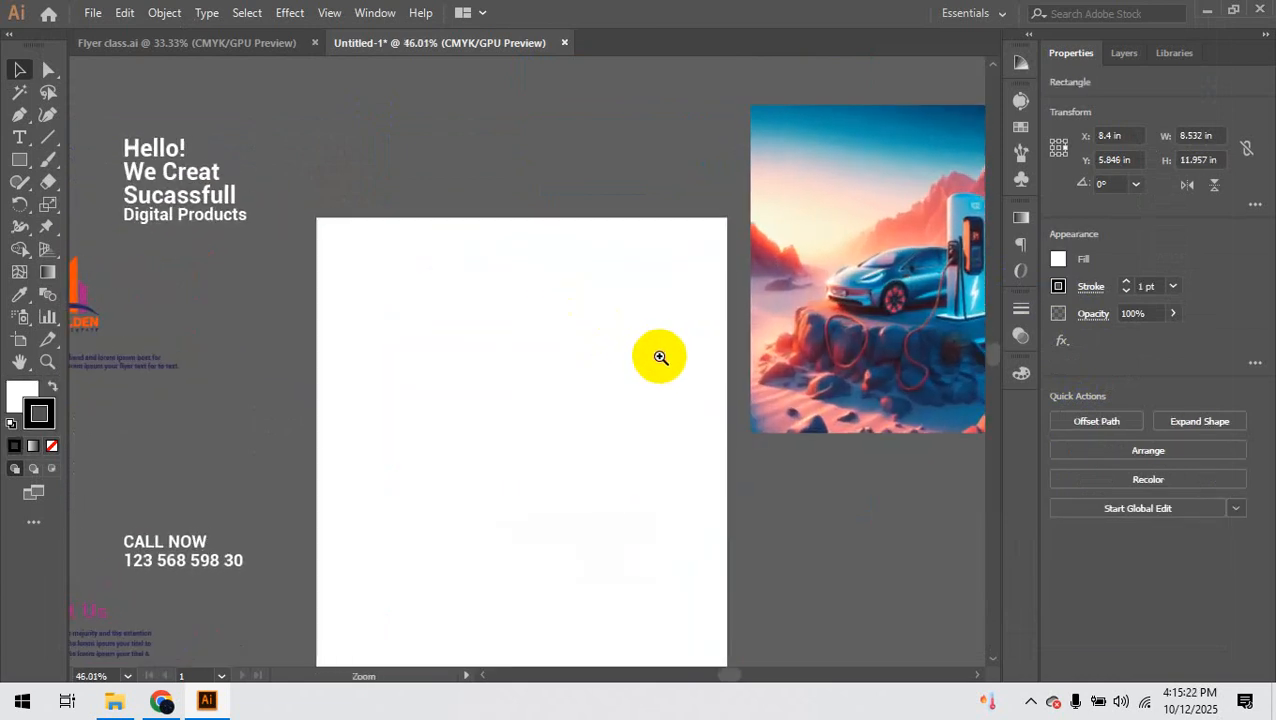
pyautogui.click(489, 148)
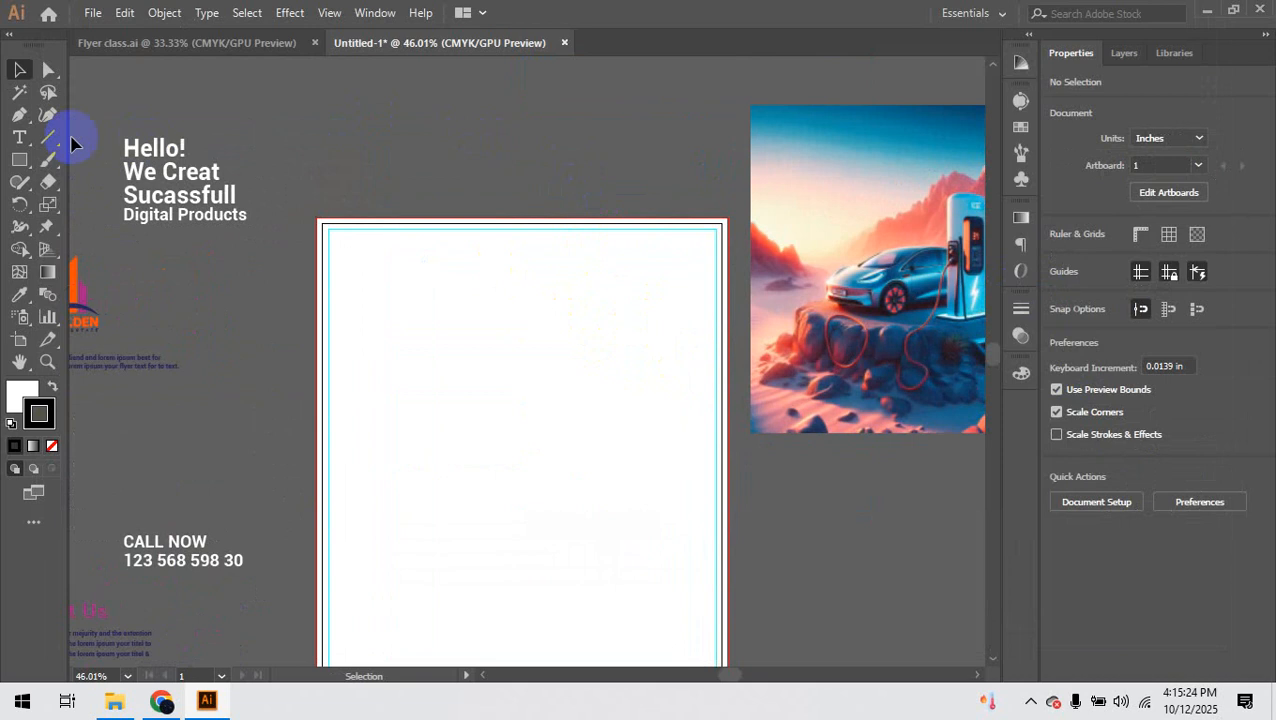
# Step: Draw a closed five-point angular shape about 9.8 in wide over the page's upper part with the Pen tool
pyautogui.click(19, 114)
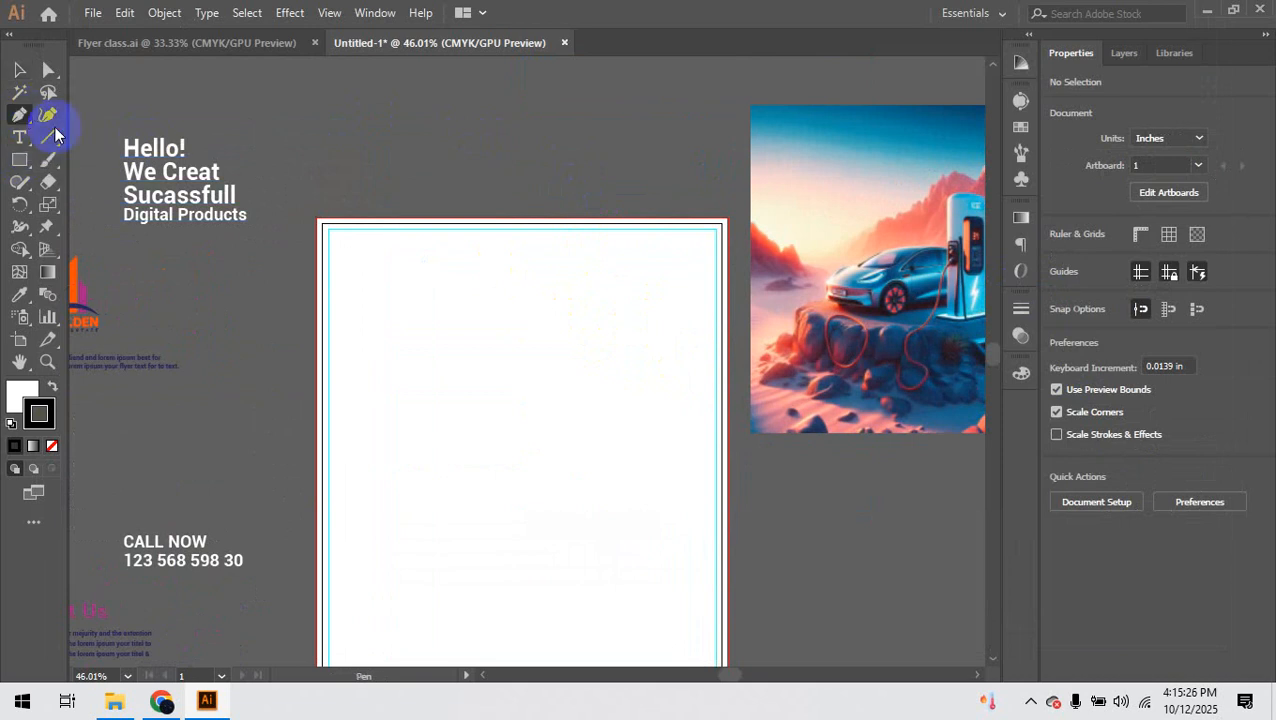
pyautogui.click(293, 196)
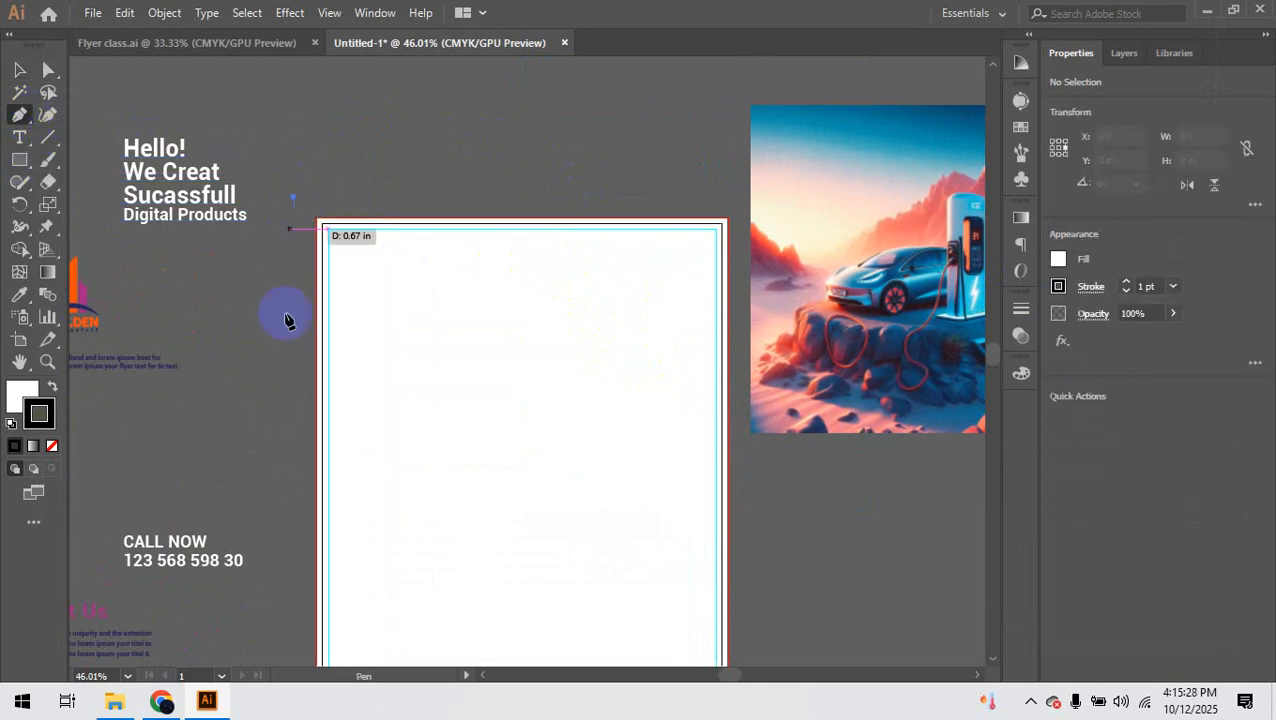
pyautogui.click(298, 347)
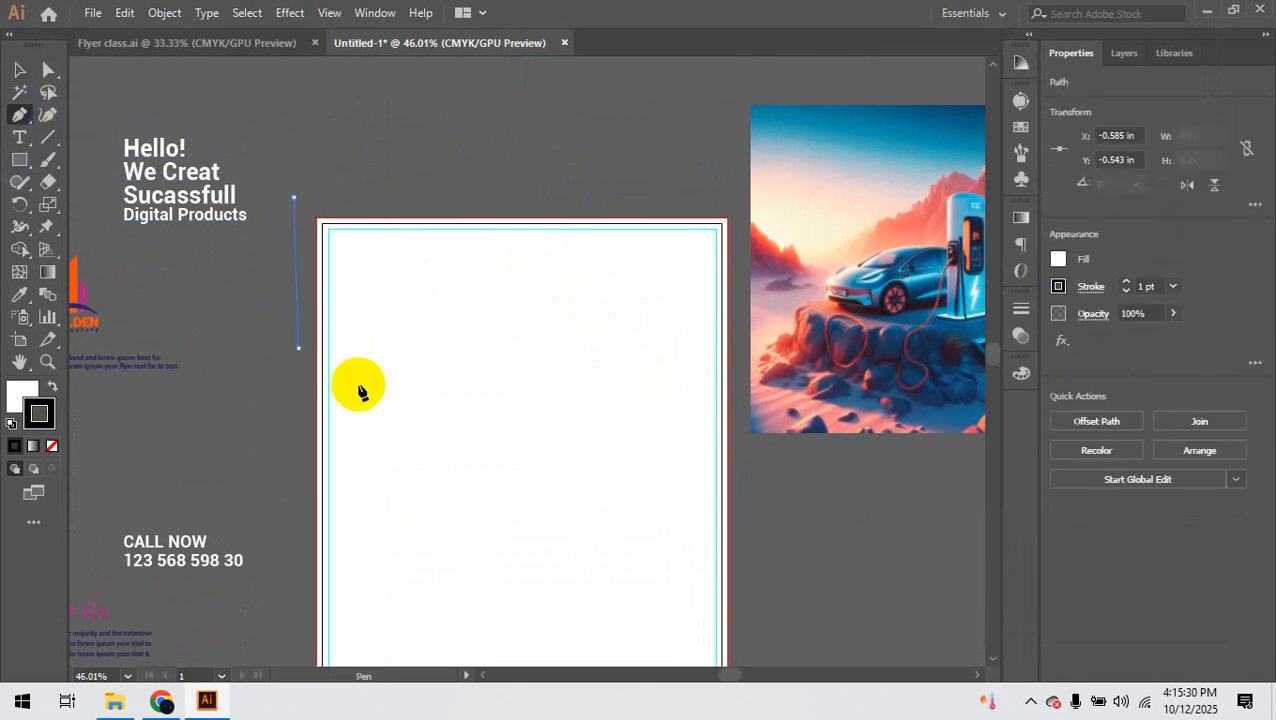
pyautogui.click(549, 461)
pyautogui.click(740, 412)
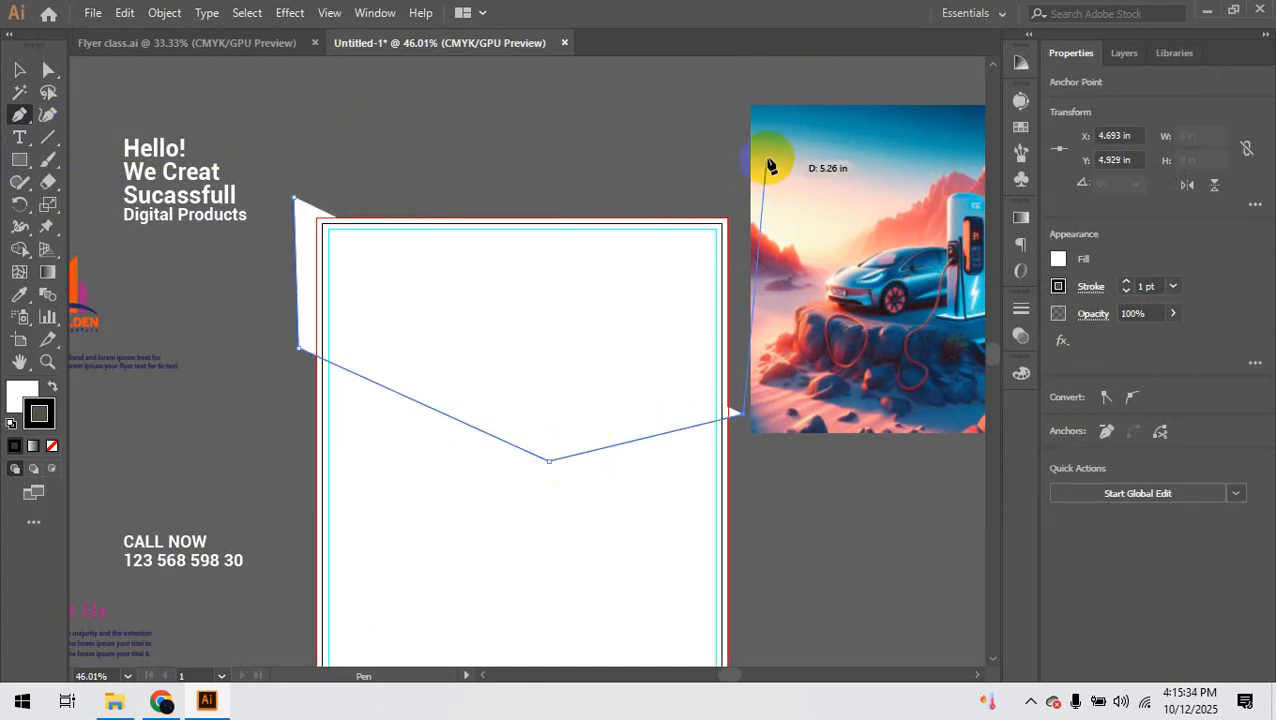
pyautogui.click(767, 157)
pyautogui.click(294, 197)
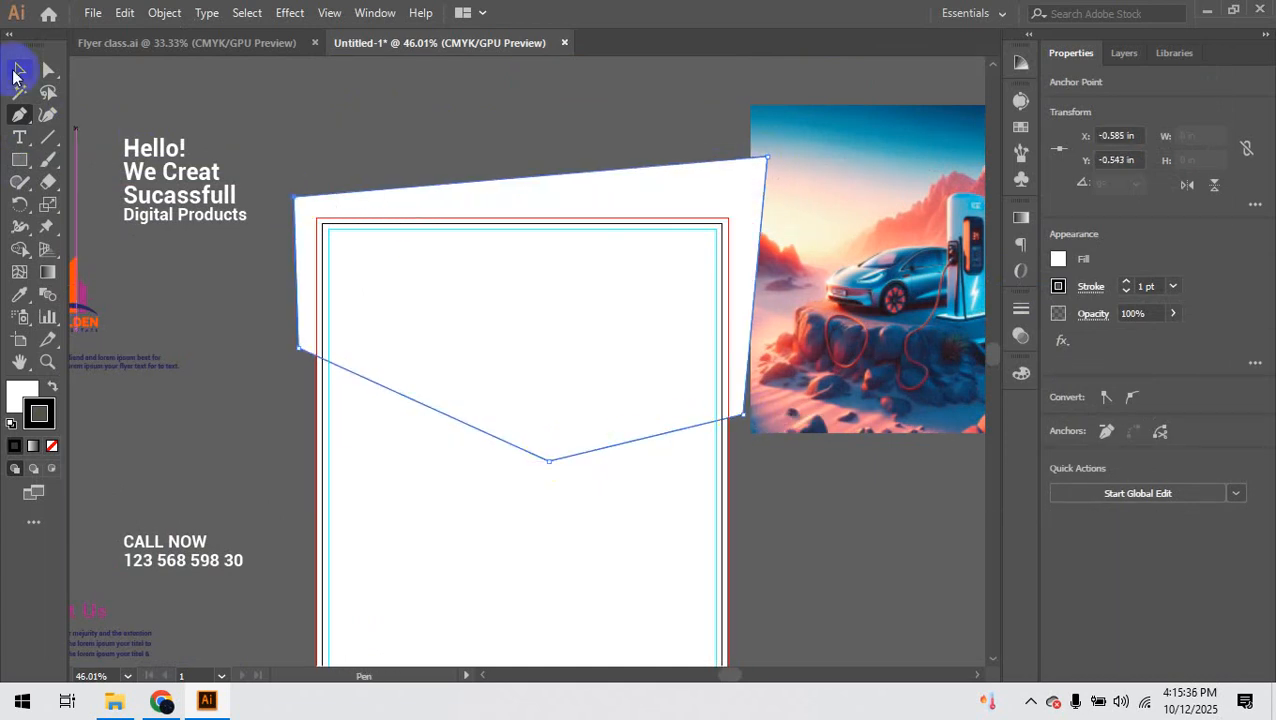
# Step: Trim away the parts of the angular shape outside the bleed rectangle with Shape Builder
pyautogui.click(13, 75)
pyautogui.keyDown('shift'); pyautogui.click(432, 322); pyautogui.keyUp('shift')
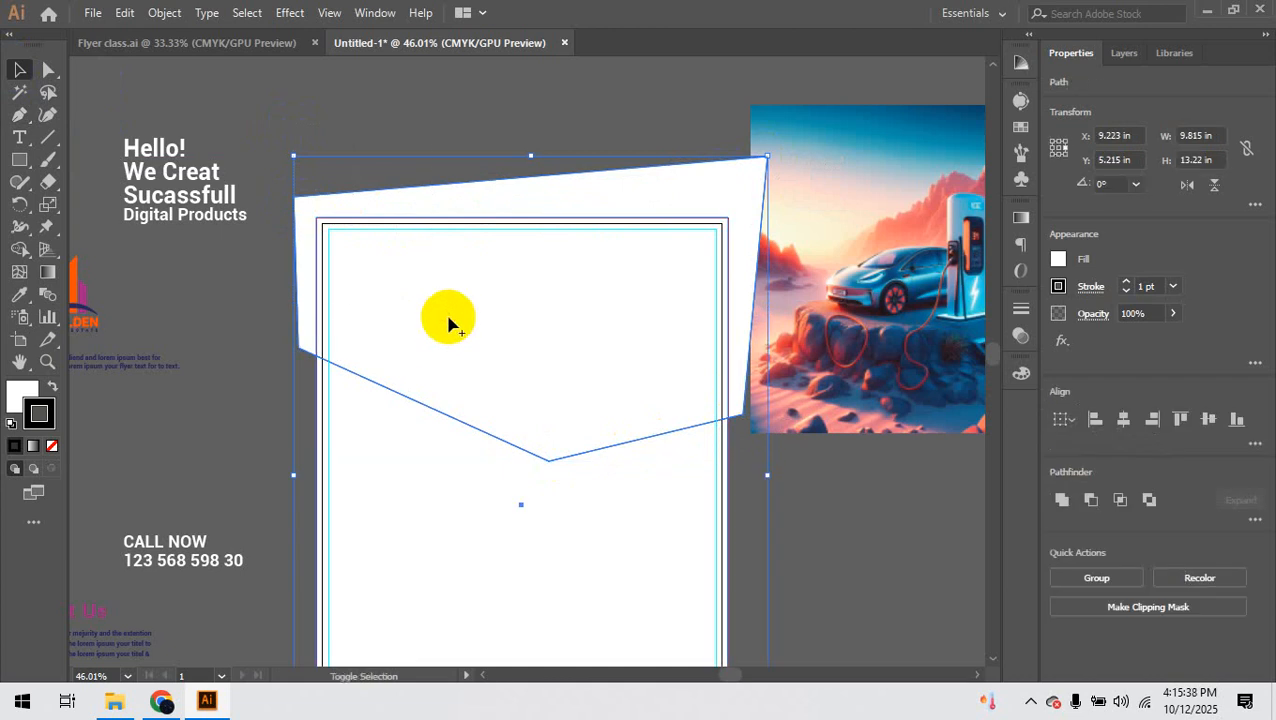
pyautogui.hotkey('shift', 'm')
pyautogui.keyDown('alt'); pyautogui.click(566, 207); pyautogui.keyUp('alt')
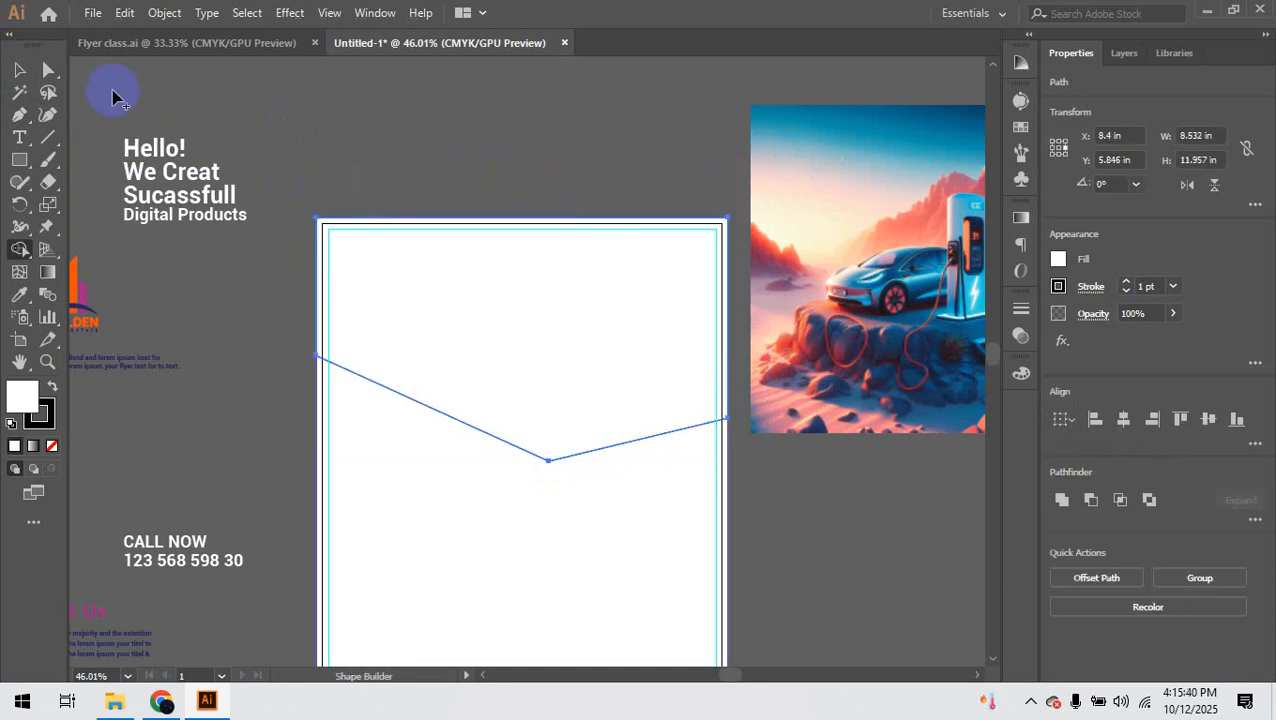
# Step: Swap the fill and stroke of the trimmed angular shape to give it a black fill
pyautogui.click(13, 75)
pyautogui.click(493, 340)
pyautogui.click(507, 355)
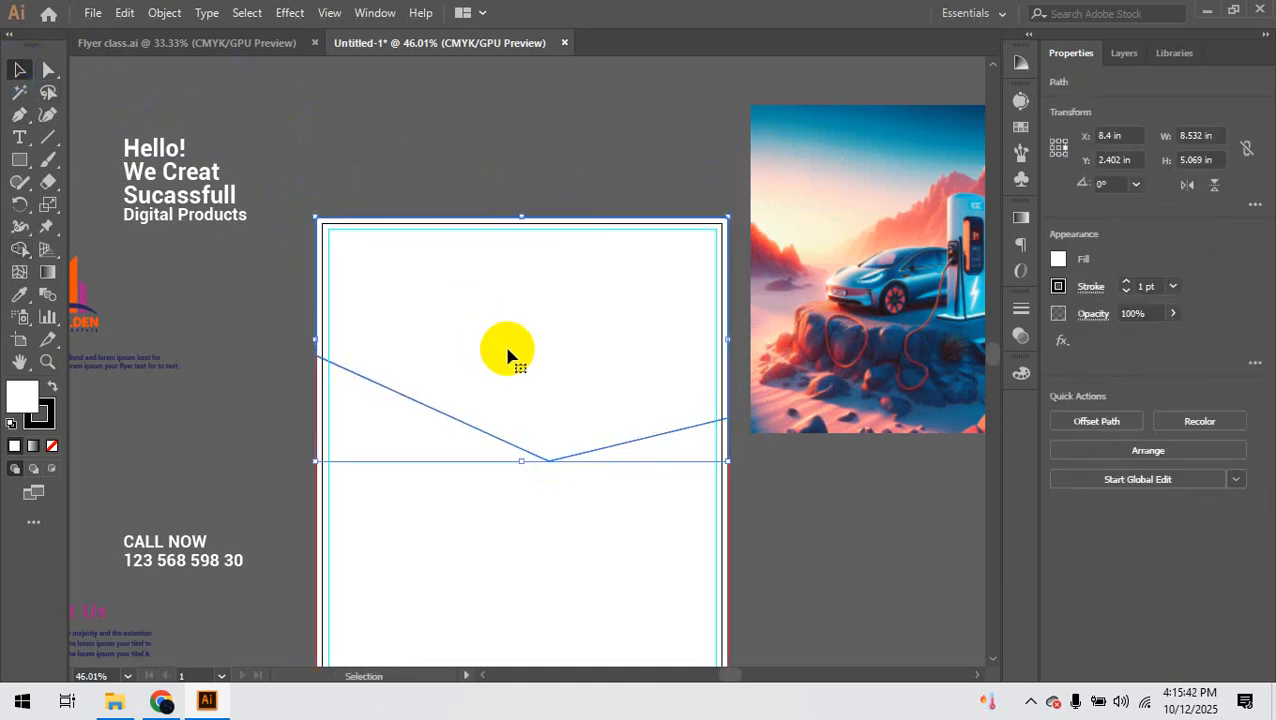
pyautogui.hotkey('shift', 'x')
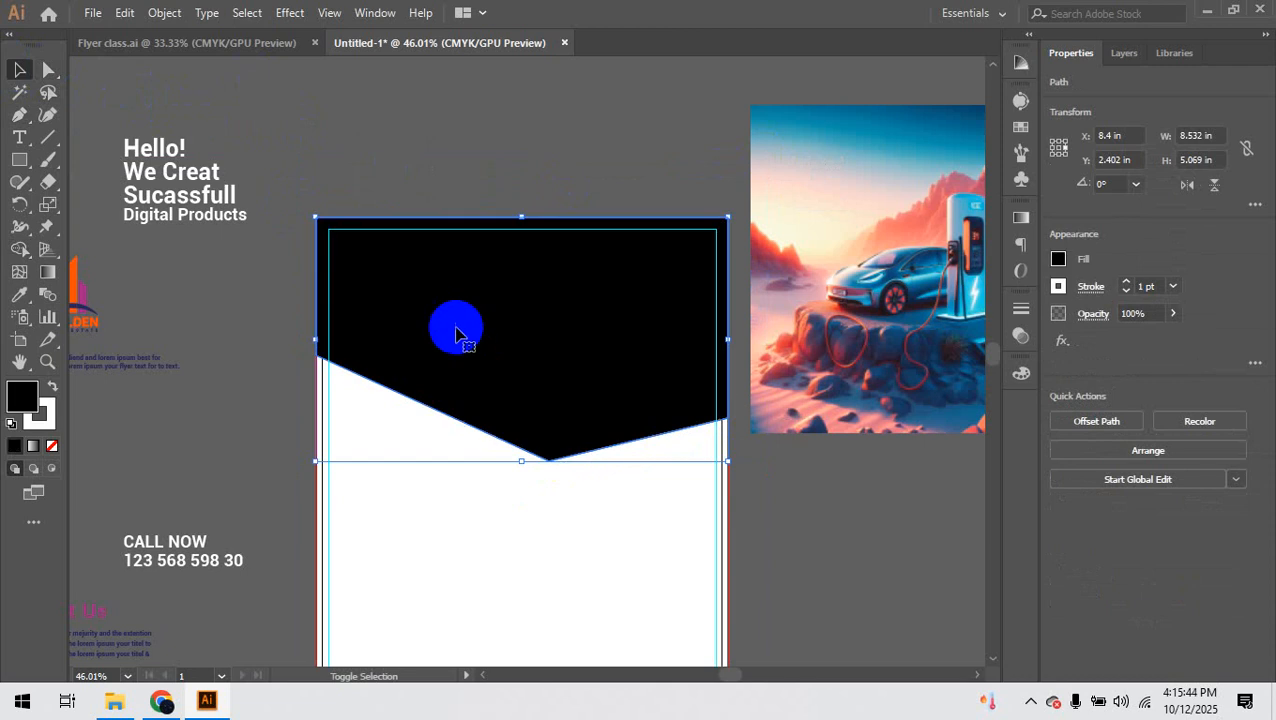
# Step: Delete the black angular shape from the upper part of the page
pyautogui.click(470, 174)
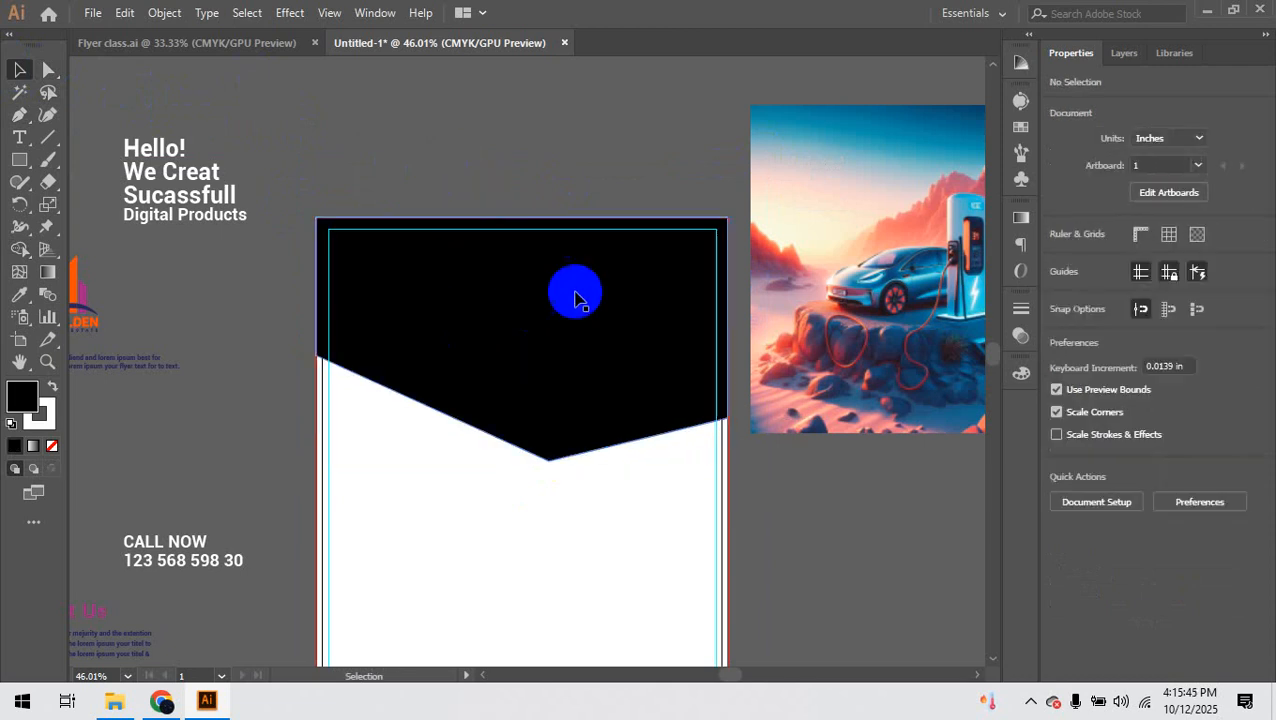
pyautogui.click(585, 362)
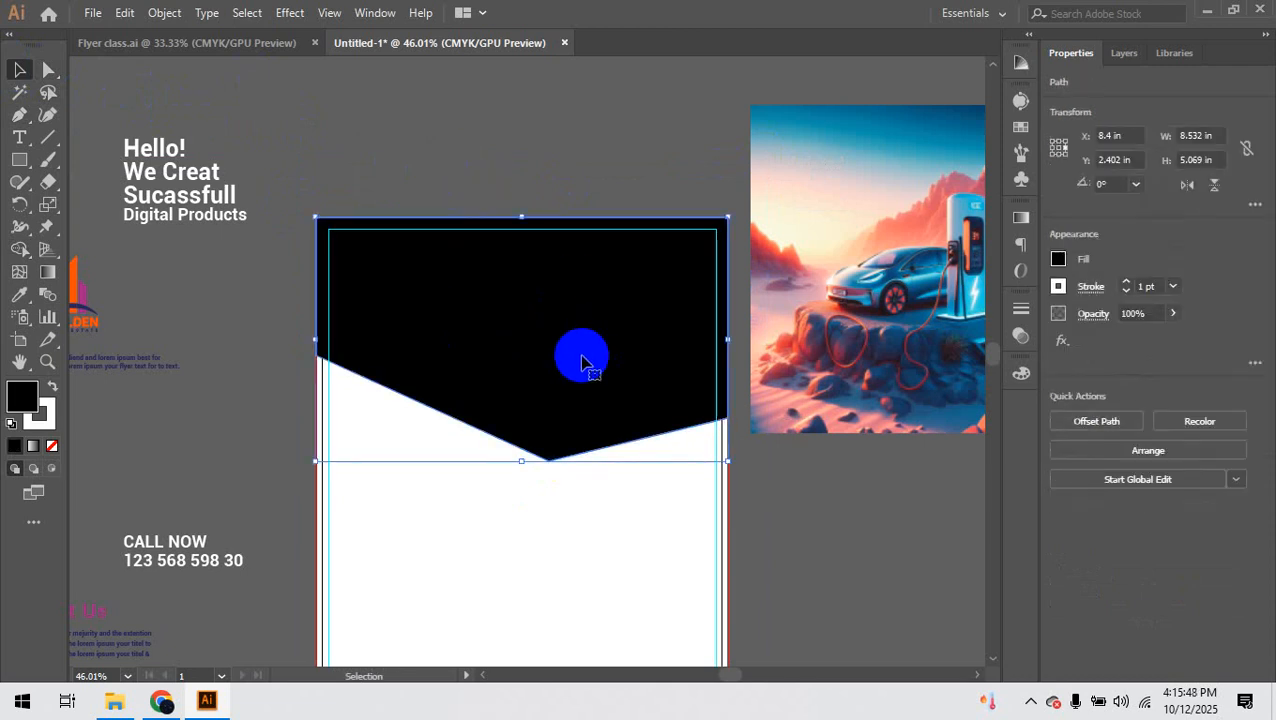
pyautogui.press('Delete')
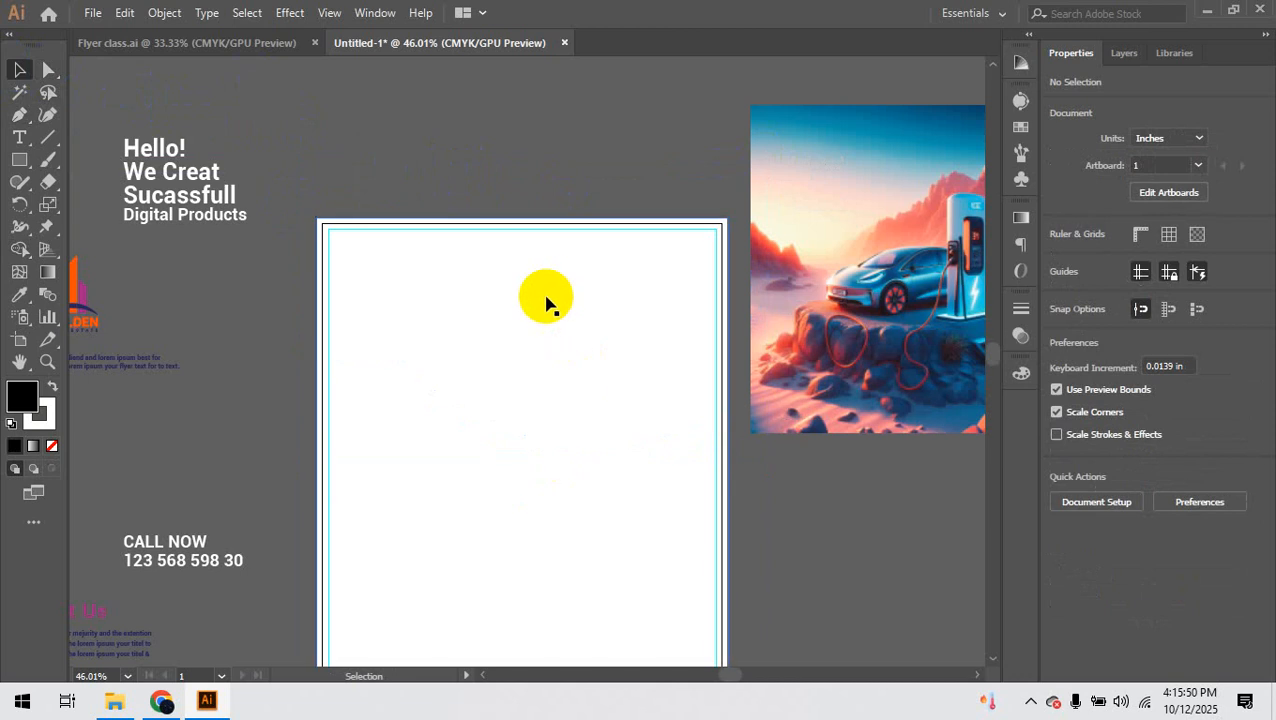
# Step: Draw a closed black shape with a wavy lower edge over the page's upper part, about 11.9 by 6.45 in, using the Curvature tool
pyautogui.click(47, 114)
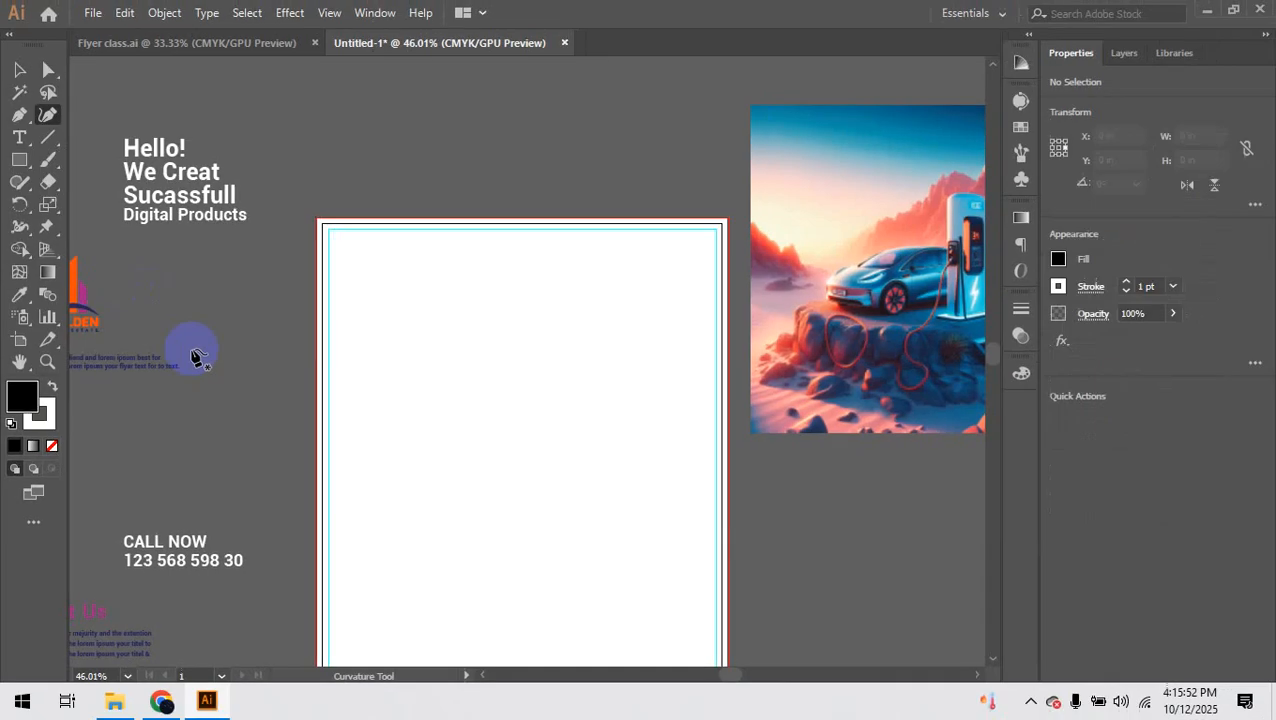
pyautogui.click(285, 403)
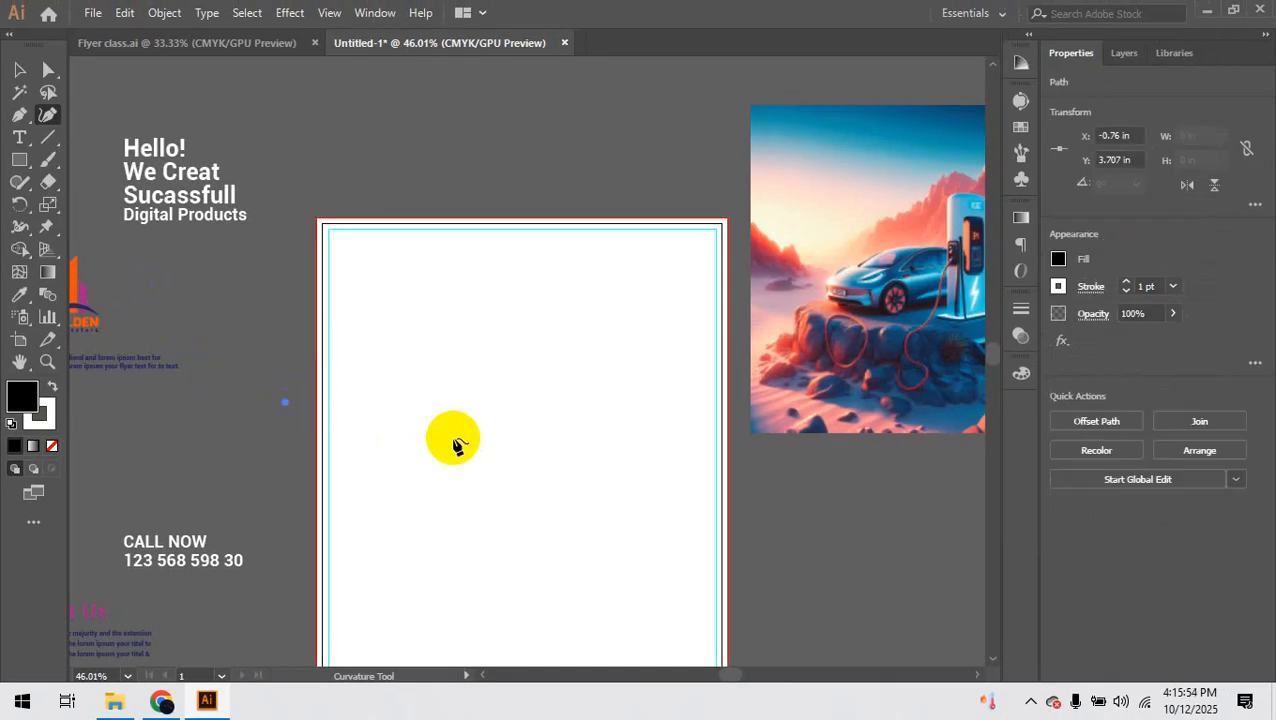
pyautogui.click(546, 454)
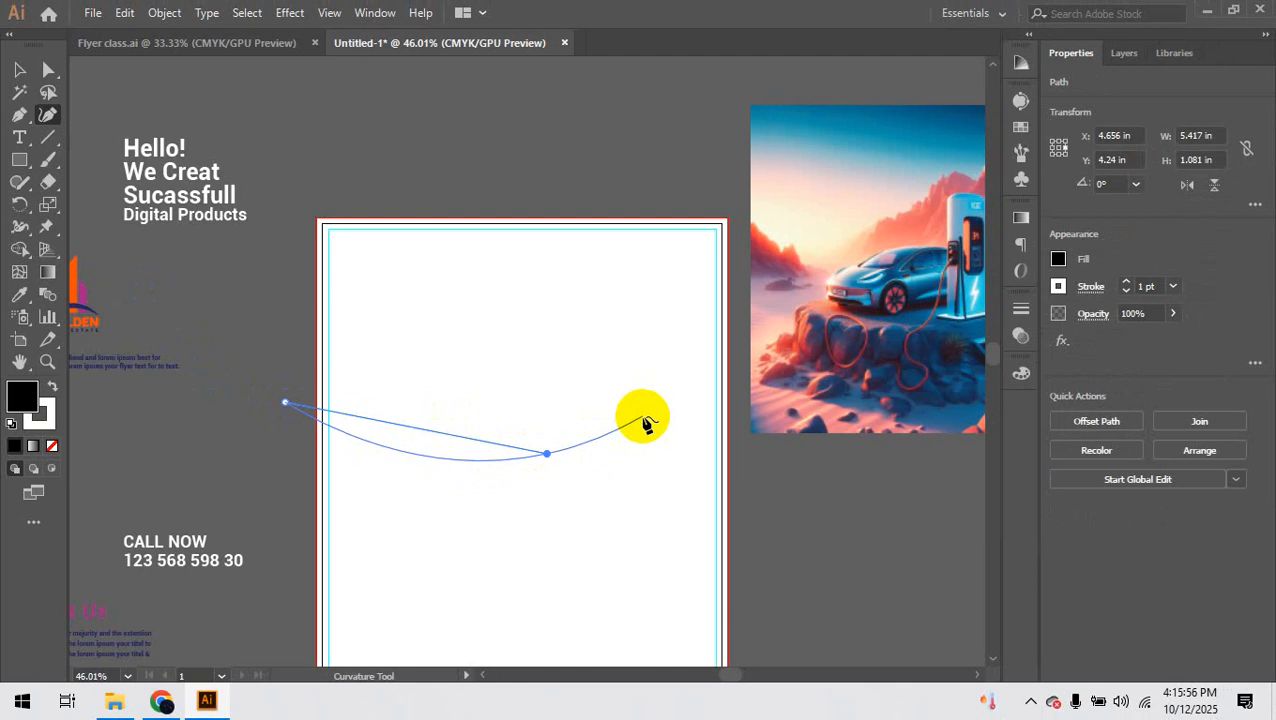
pyautogui.click(642, 416)
pyautogui.click(782, 445)
pyautogui.click(527, 158)
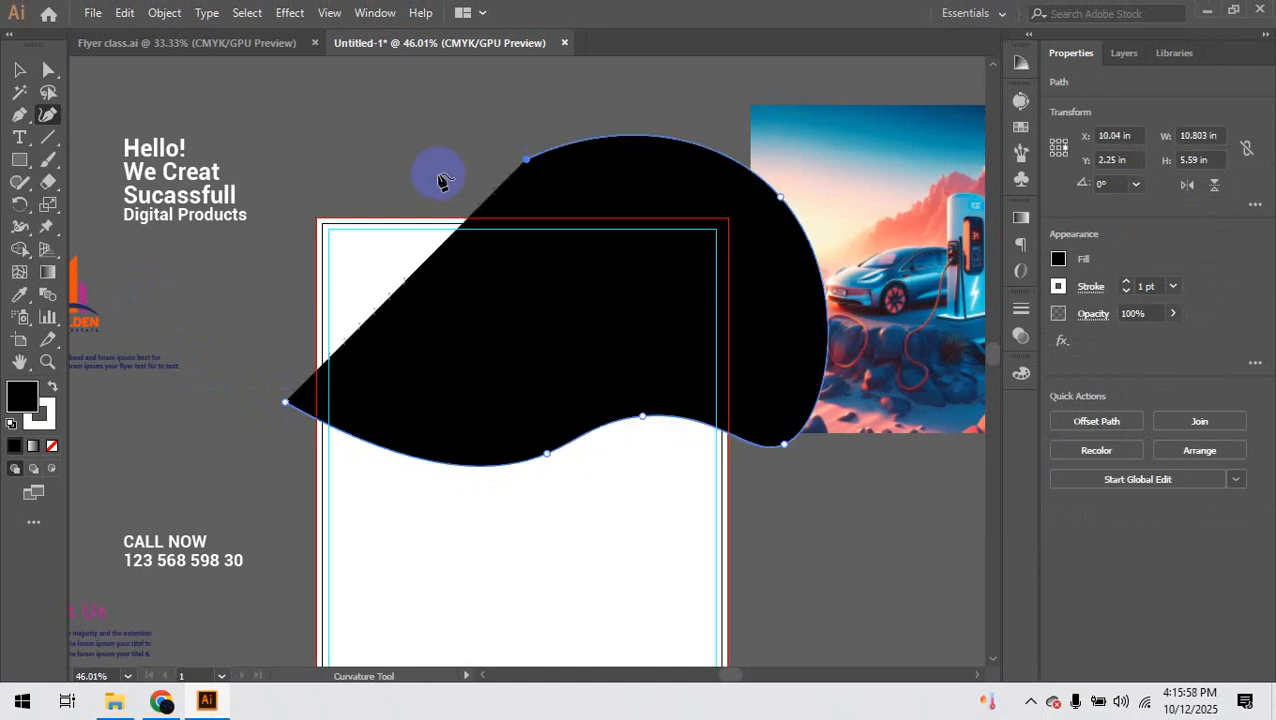
pyautogui.click(285, 404)
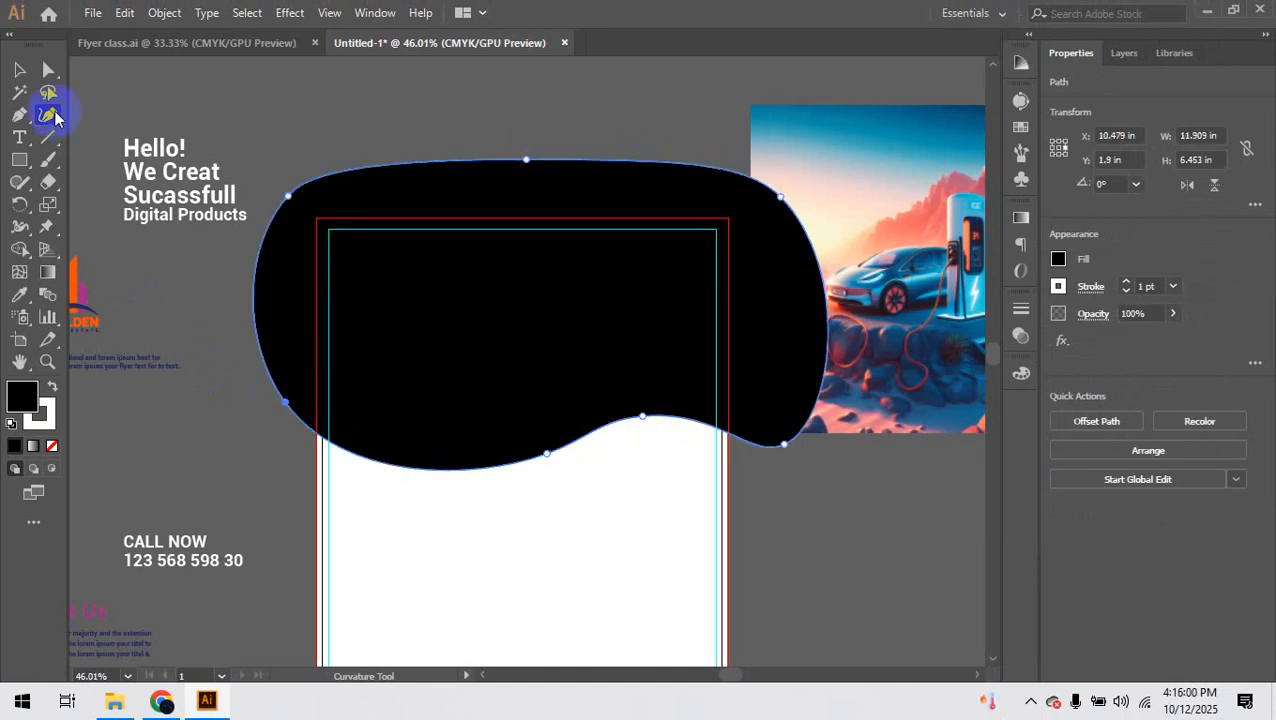
# Step: Trim the wavy shape to the bleed rectangle with Shape Builder, removing everything outside the page
pyautogui.click(19, 70)
pyautogui.moveTo(358, 118); pyautogui.dragTo(501, 345)
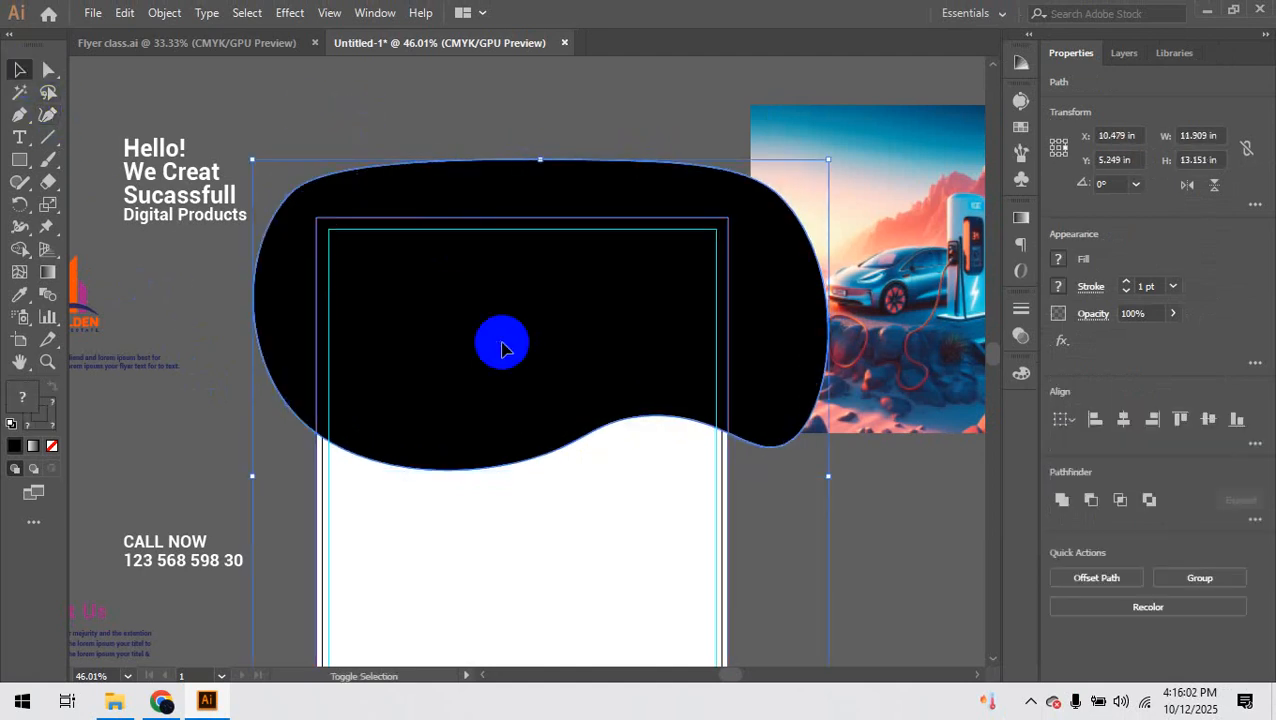
pyautogui.hotkey('shift', 'm')
pyautogui.keyDown('alt'); pyautogui.click(550, 190); pyautogui.keyUp('alt')
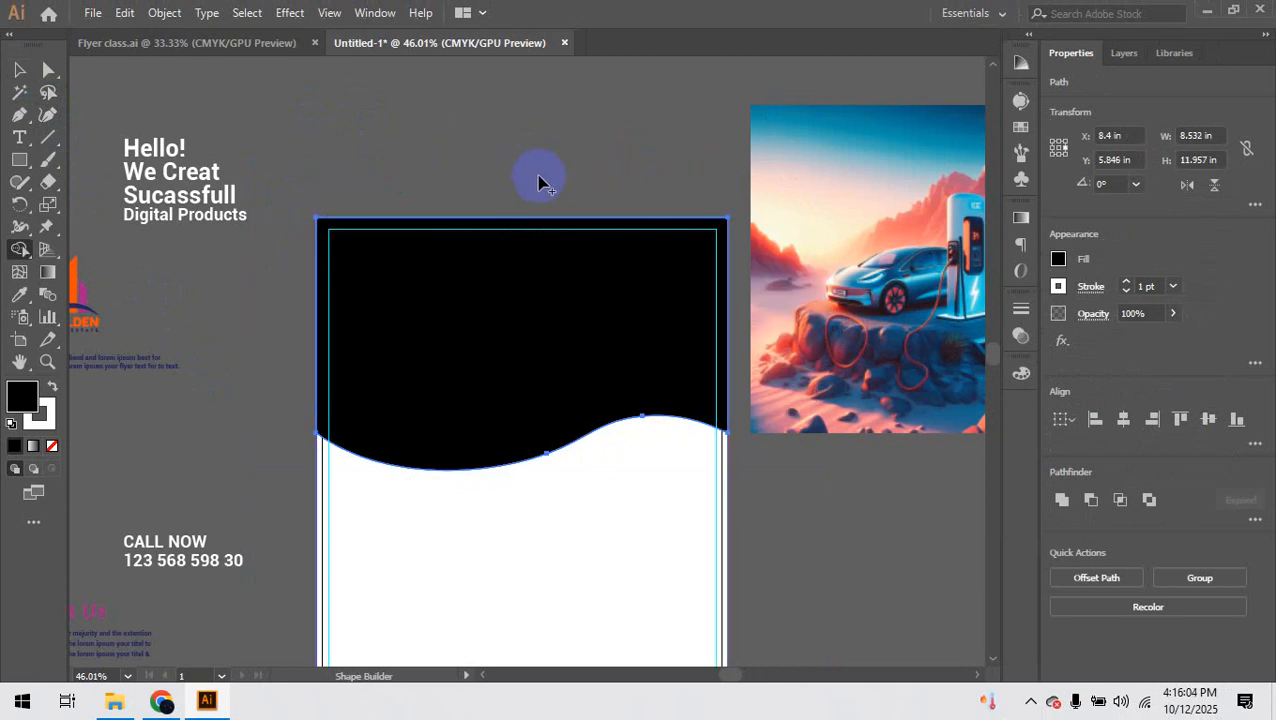
pyautogui.press('v')
pyautogui.click(522, 155)
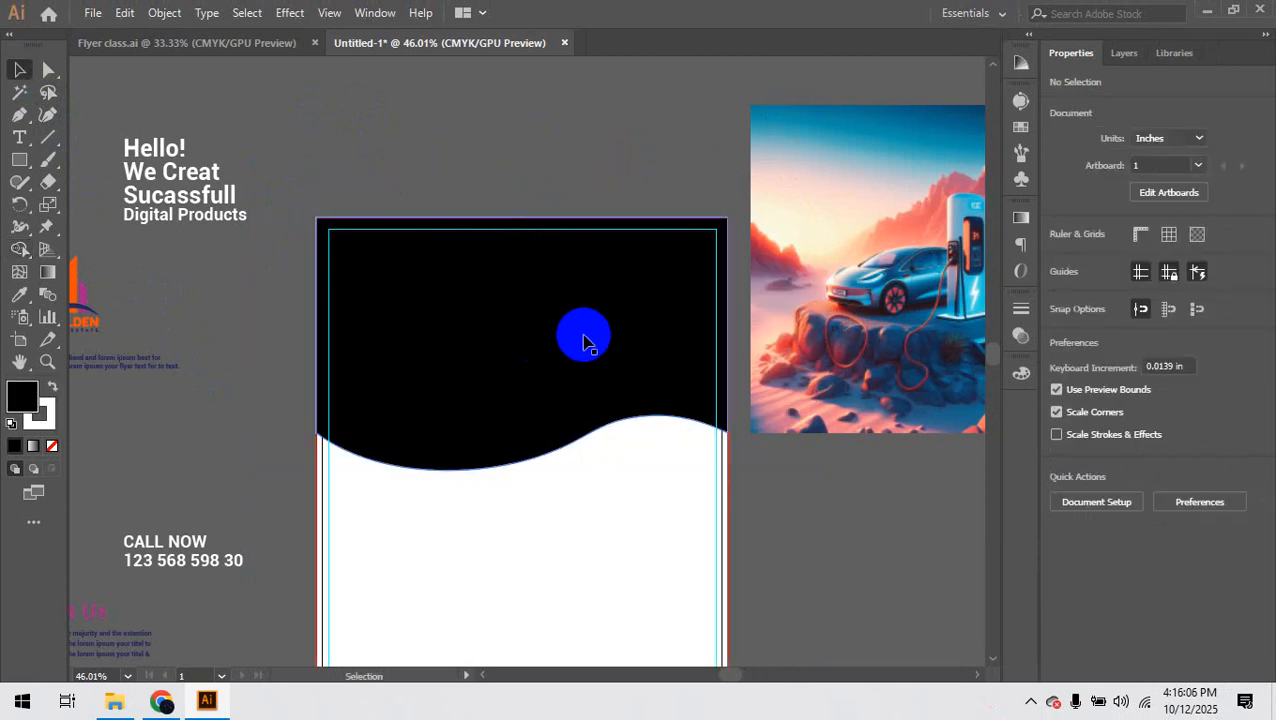
# Step: Move the car image behind the wavy black shape and scale it to about 8.98 in square so it covers the shape
pyautogui.moveTo(895, 321); pyautogui.dragTo(460, 368)
pyautogui.moveTo(631, 478); pyautogui.dragTo(850, 587)
pyautogui.moveTo(661, 543); pyautogui.dragTo(658, 519)
# Step: Try clipping the car image with the wavy black shape, and undo the clipping mask
pyautogui.keyDown('shift'); pyautogui.click(538, 390); pyautogui.keyUp('shift')
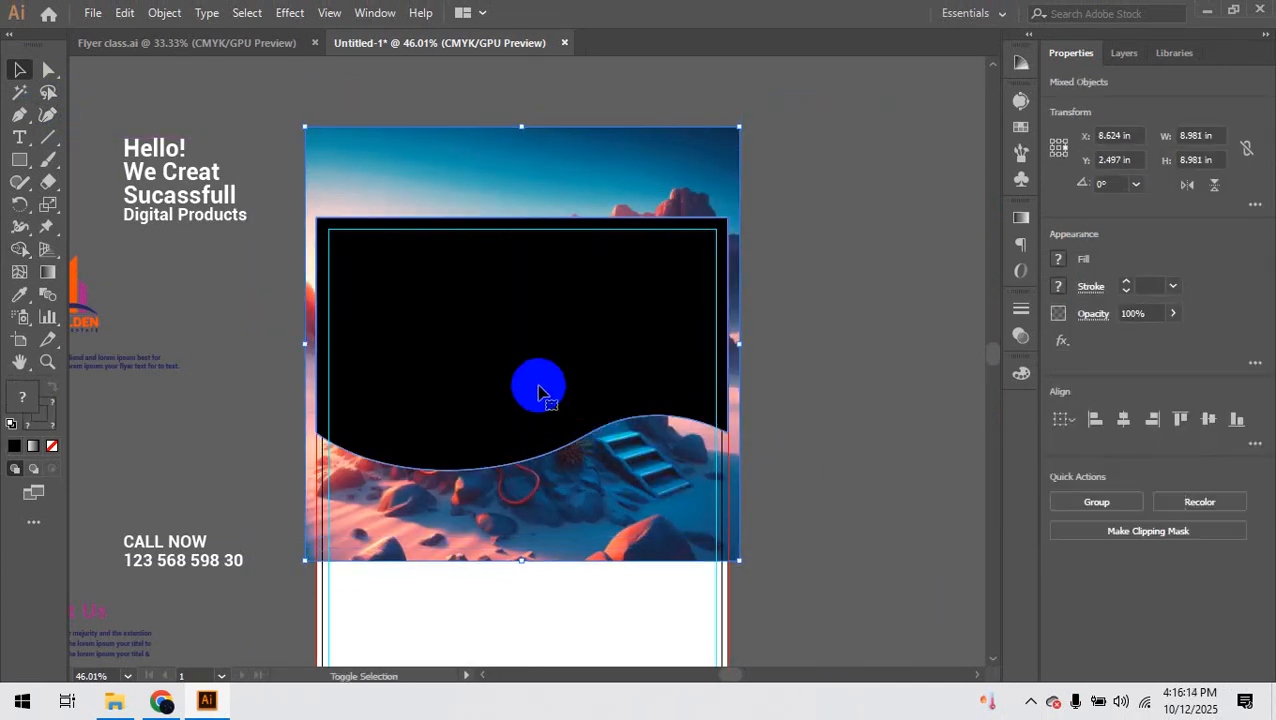
pyautogui.hotkey('ctrl', '7')
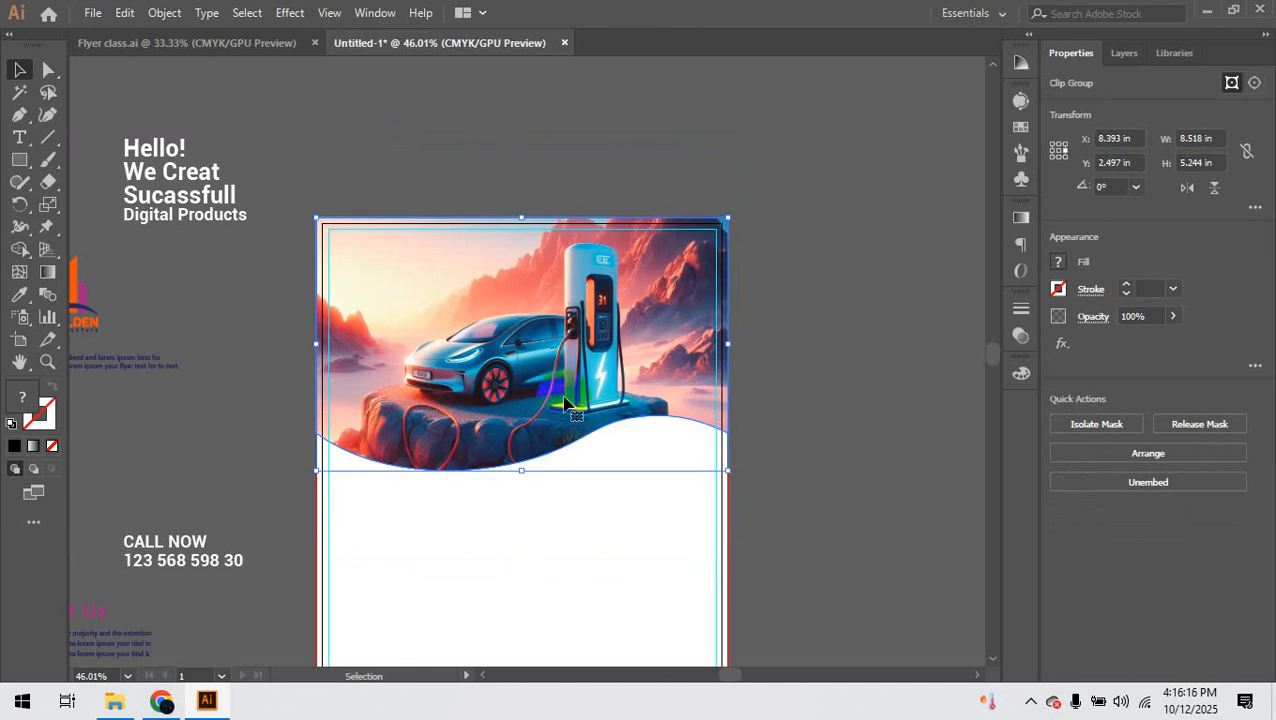
pyautogui.click(815, 384)
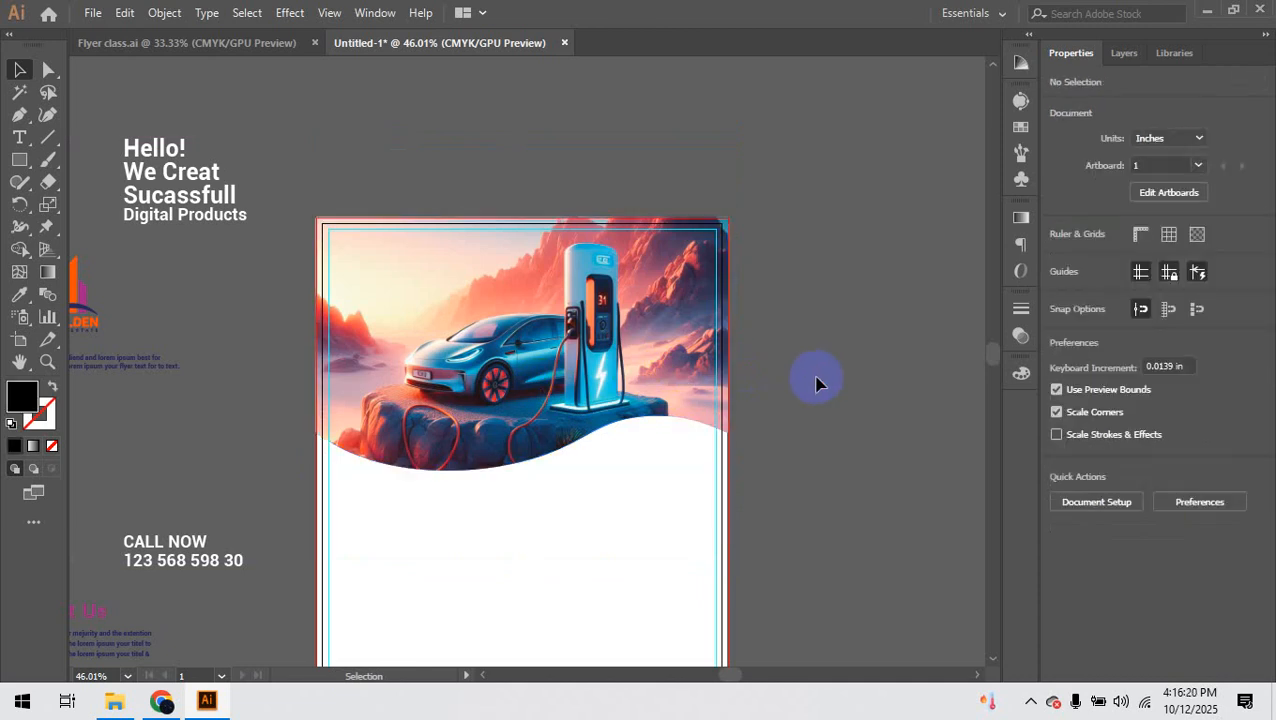
pyautogui.hotkey('ctrl', 'z')
# Step: Copy the wavy black shape on its own, without the car image
pyautogui.click(900, 399)
pyautogui.click(619, 353)
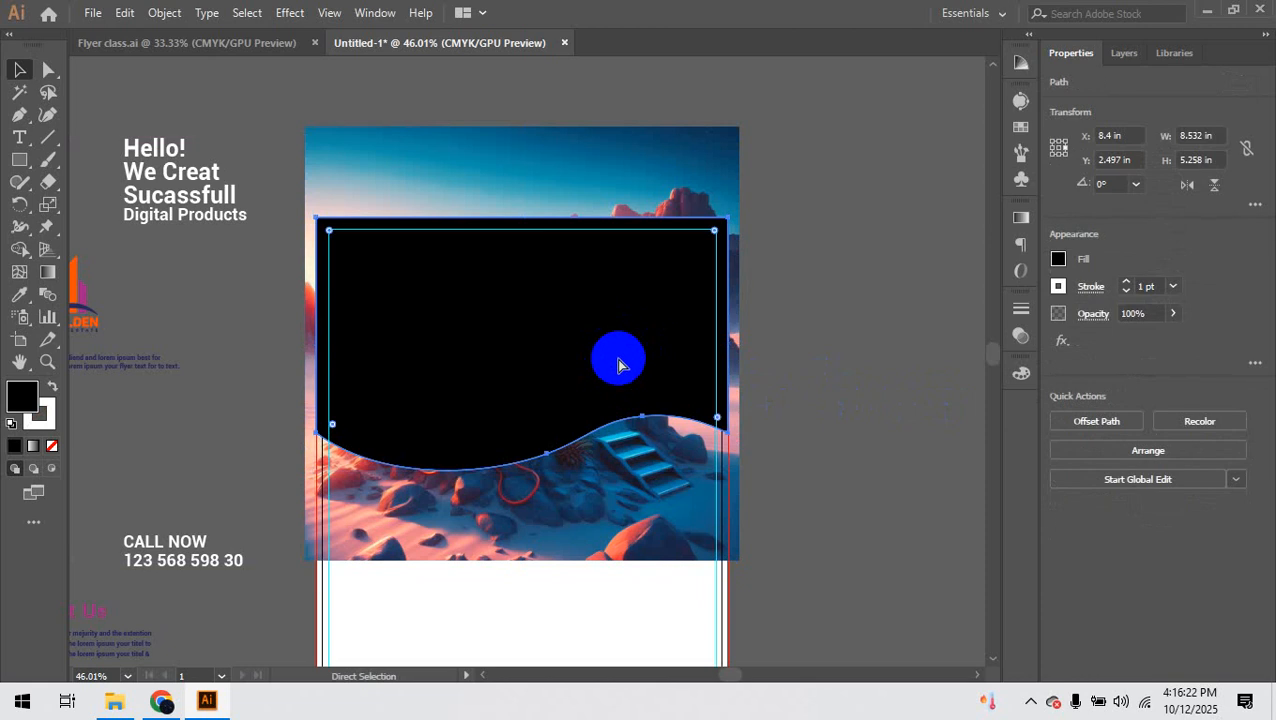
pyautogui.press('v')
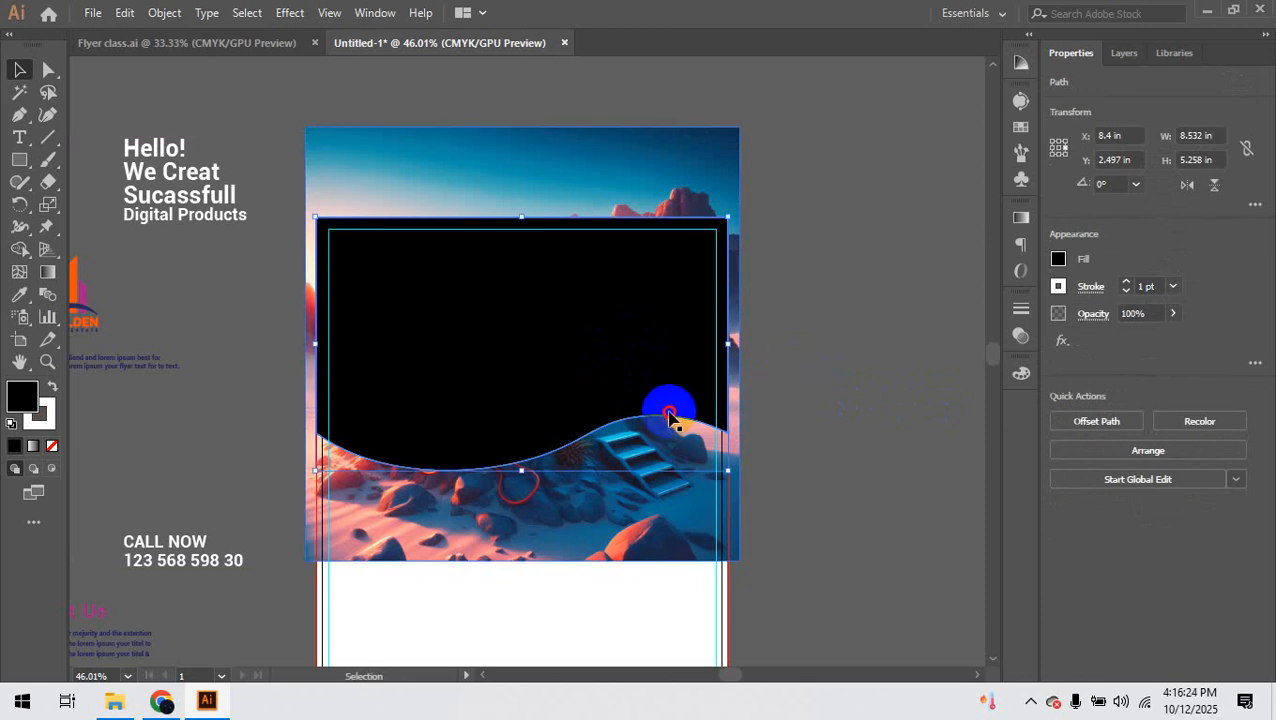
pyautogui.click(835, 343)
# Step: Make a clipping mask from the car image and the wavy black shape
pyautogui.click(698, 148)
pyautogui.keyDown('shift'); pyautogui.click(649, 268); pyautogui.keyUp('shift')
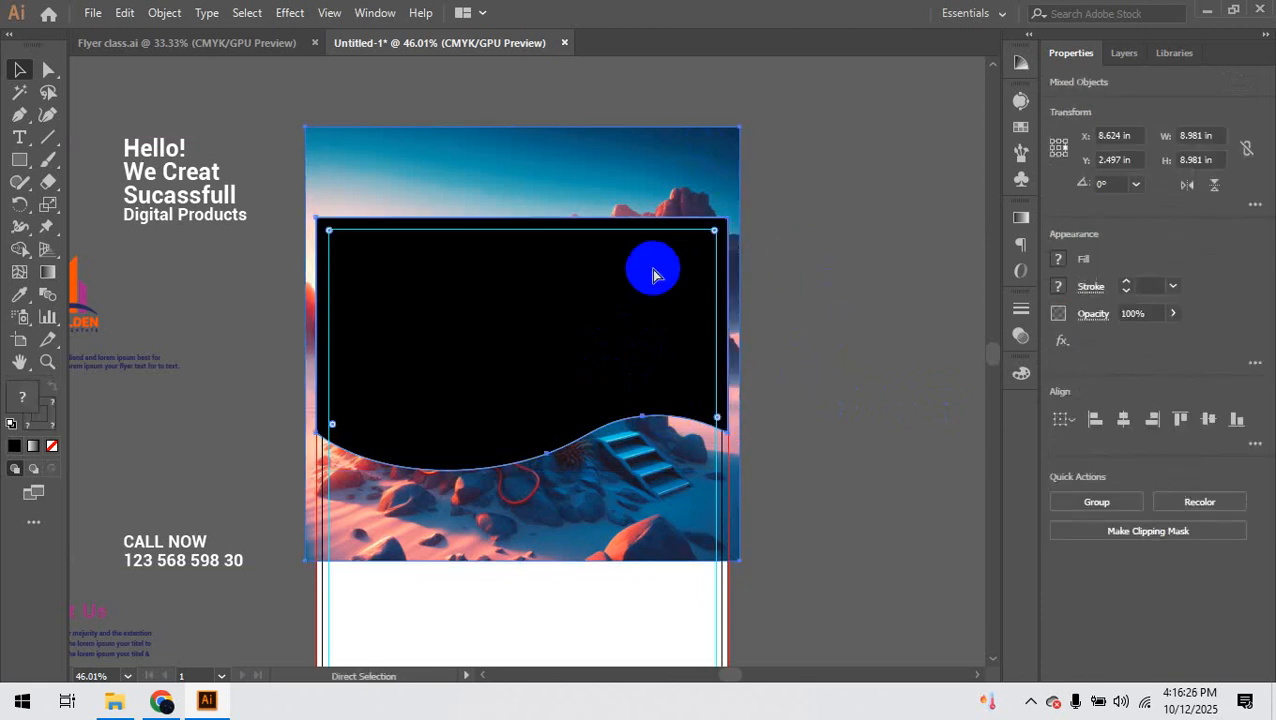
pyautogui.hotkey('ctrl', '7')
pyautogui.click(843, 293)
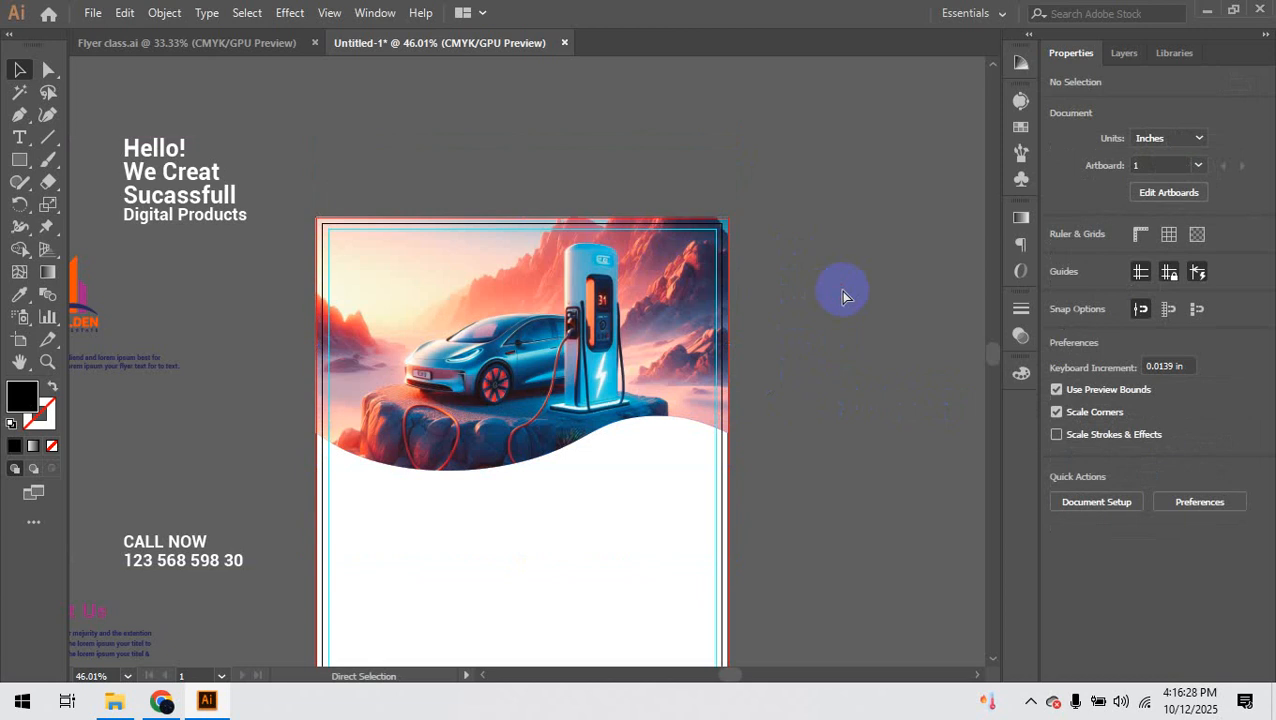
# Step: Paste the copied wavy shape behind the clipped image and nudge it down to Y 2.581 in, forming a thin band along the wave
pyautogui.hotkey('ctrl', 'b')
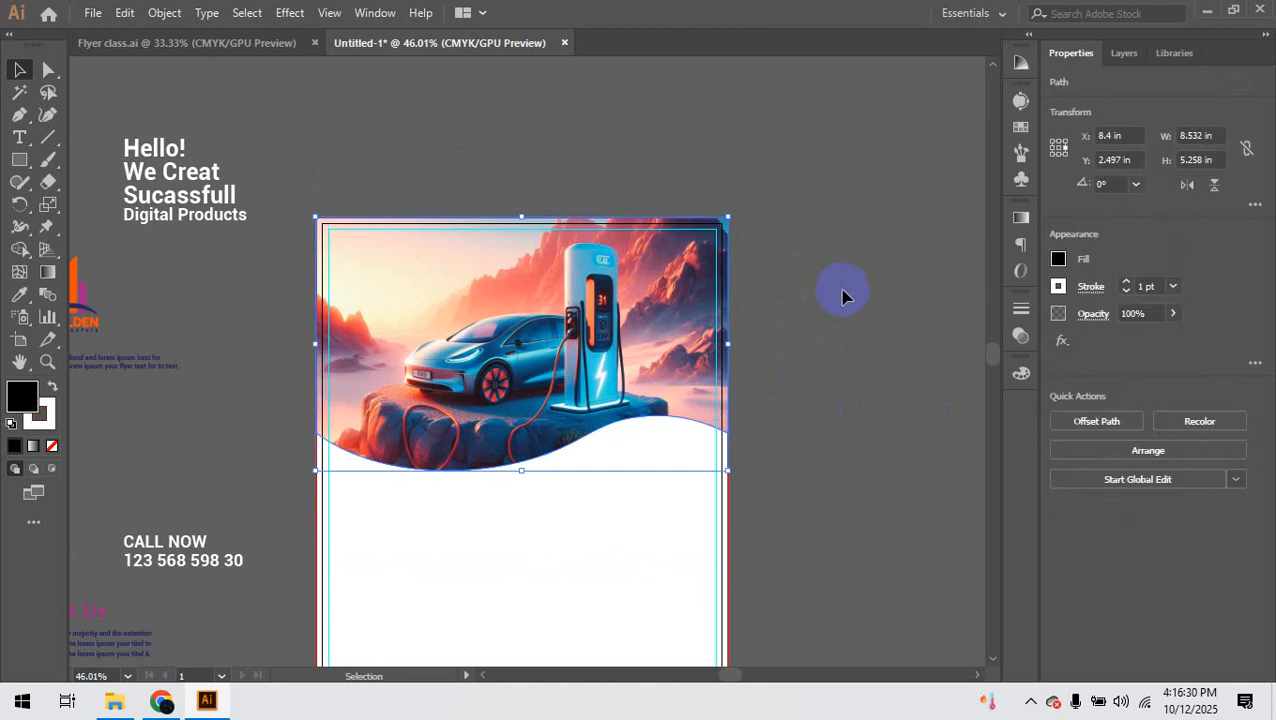
pyautogui.press('Down')
pyautogui.press('Down')
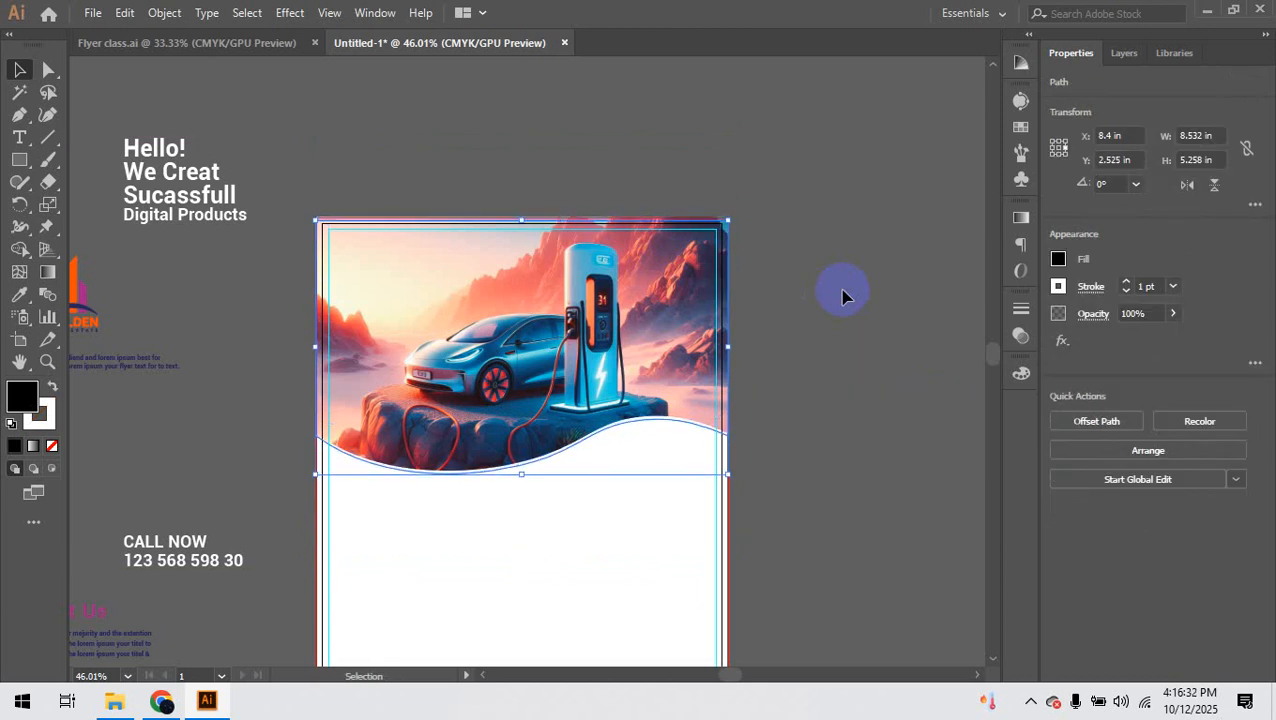
pyautogui.press('a')
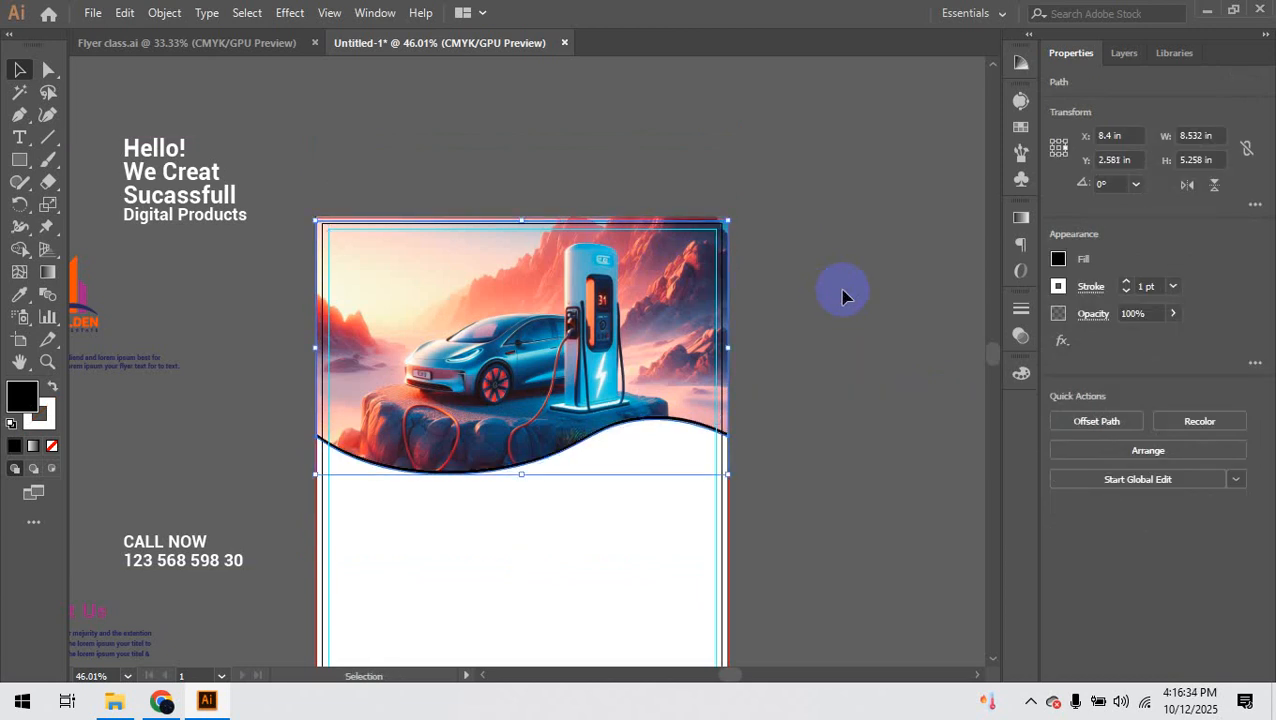
# Step: Examine the black band along the wavy lower edge of the image up close
pyautogui.click(595, 423)
pyautogui.moveTo(595, 423); pyautogui.dragTo(1010, 475)
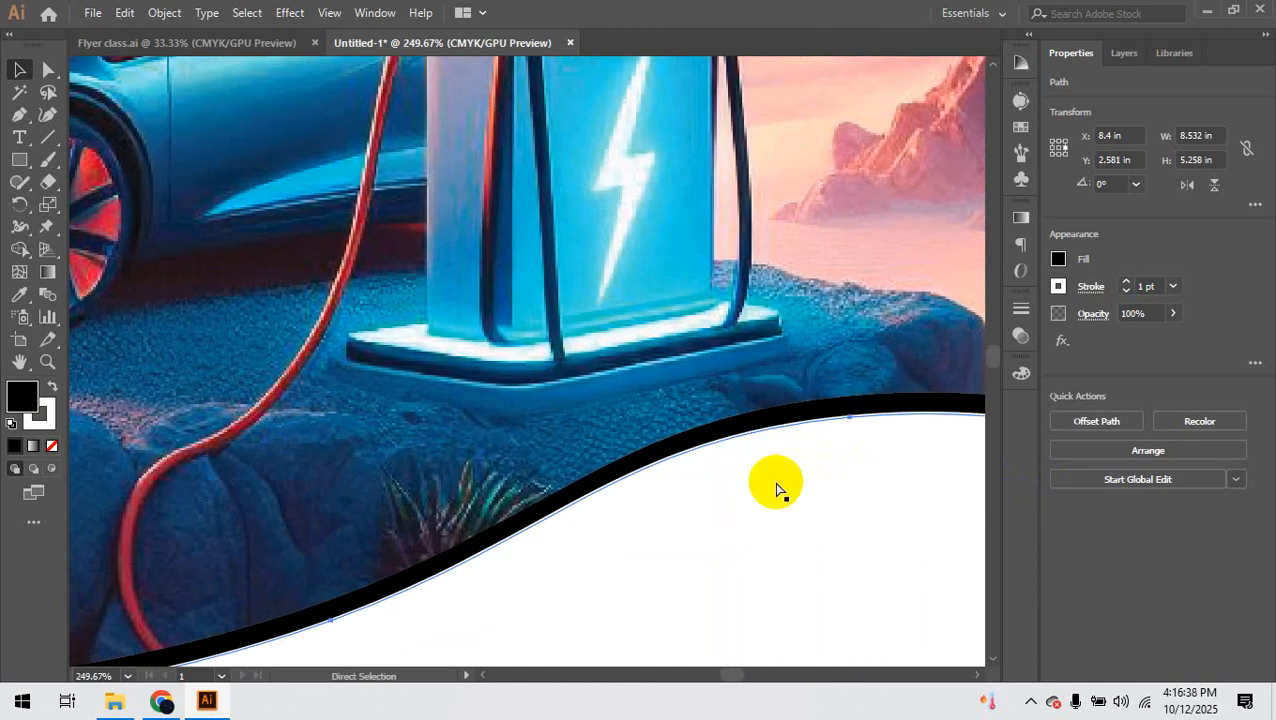
pyautogui.hotkey('ctrl', '-')
pyautogui.hotkey('ctrl', '-')
pyautogui.hotkey('ctrl', '-')
pyautogui.hotkey('ctrl', '-')
pyautogui.hotkey('ctrl', '-')
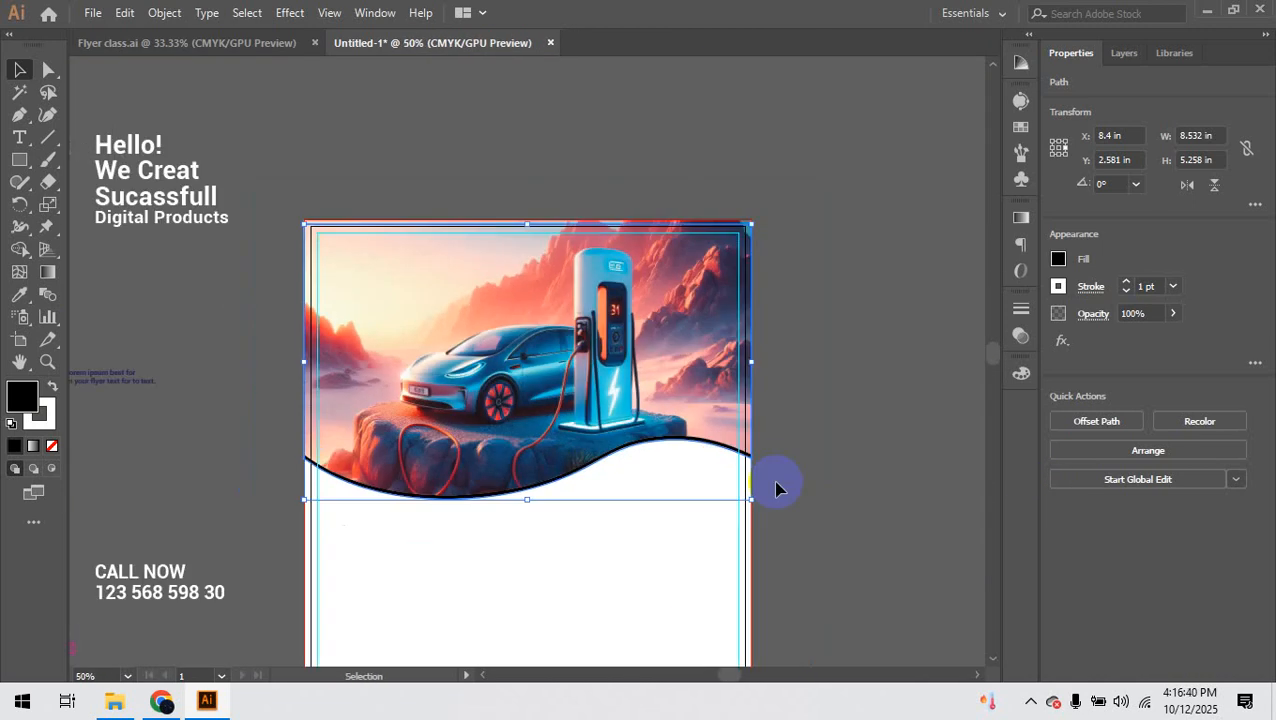
# Step: Recolor the band along the wave with the orange sampled from the Golden logo
pyautogui.press('i')
pyautogui.hscroll(-5, 489, 350)
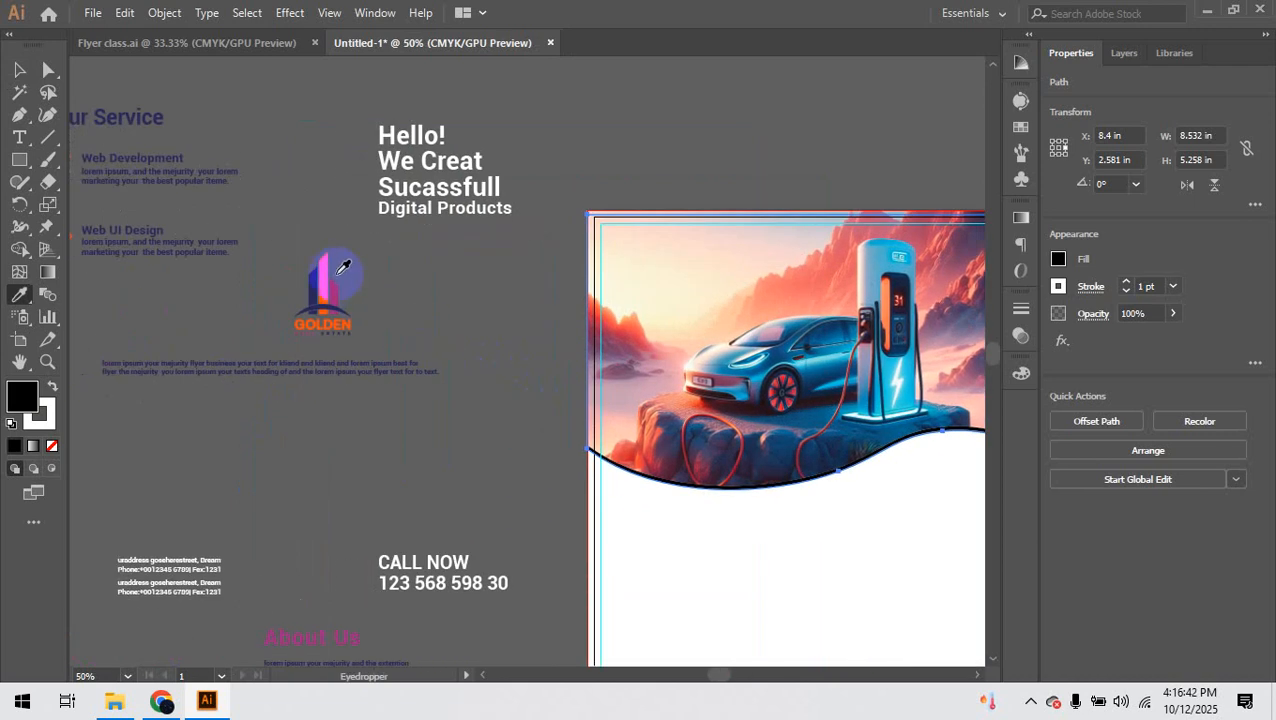
pyautogui.click(328, 271)
pyautogui.hscroll(5, 270, 276)
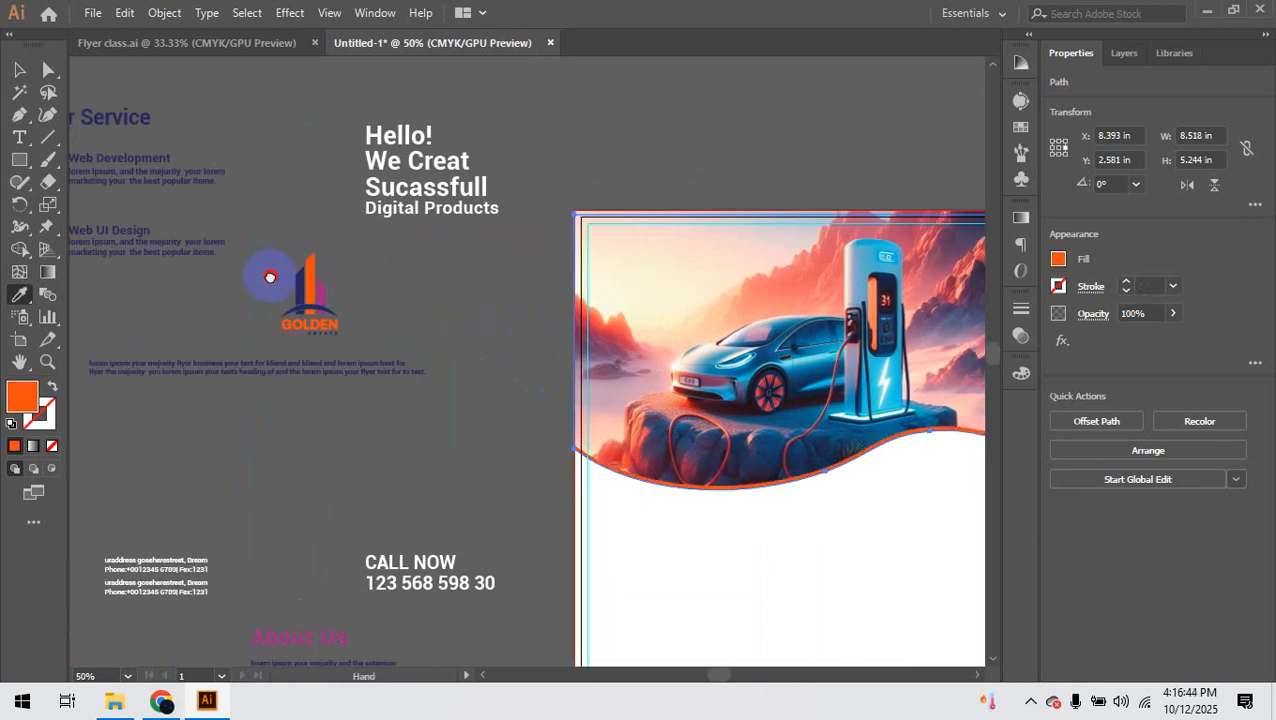
pyautogui.scroll(-1, 162, 208)
pyautogui.click(20, 70)
pyautogui.click(540, 348)
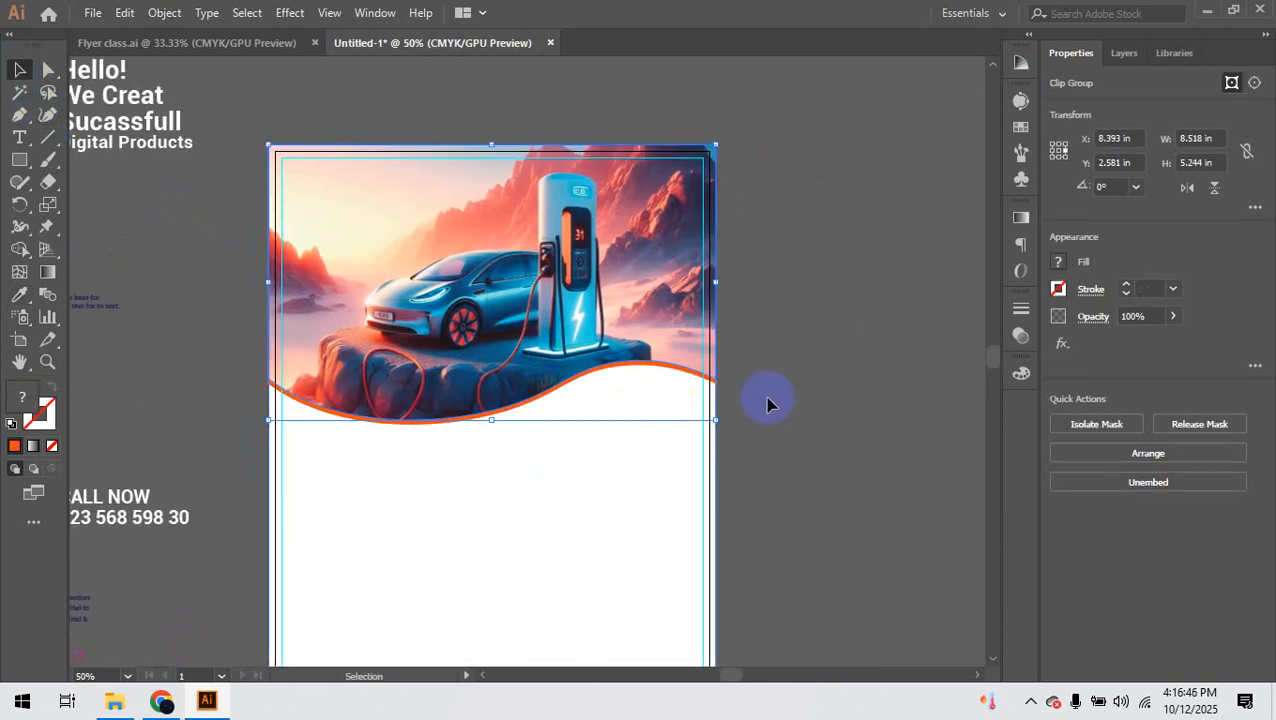
# Step: Examine the orange band along the crest of the wave, including where it meets the flyer's right edge
pyautogui.hotkey('ctrl', 'z')
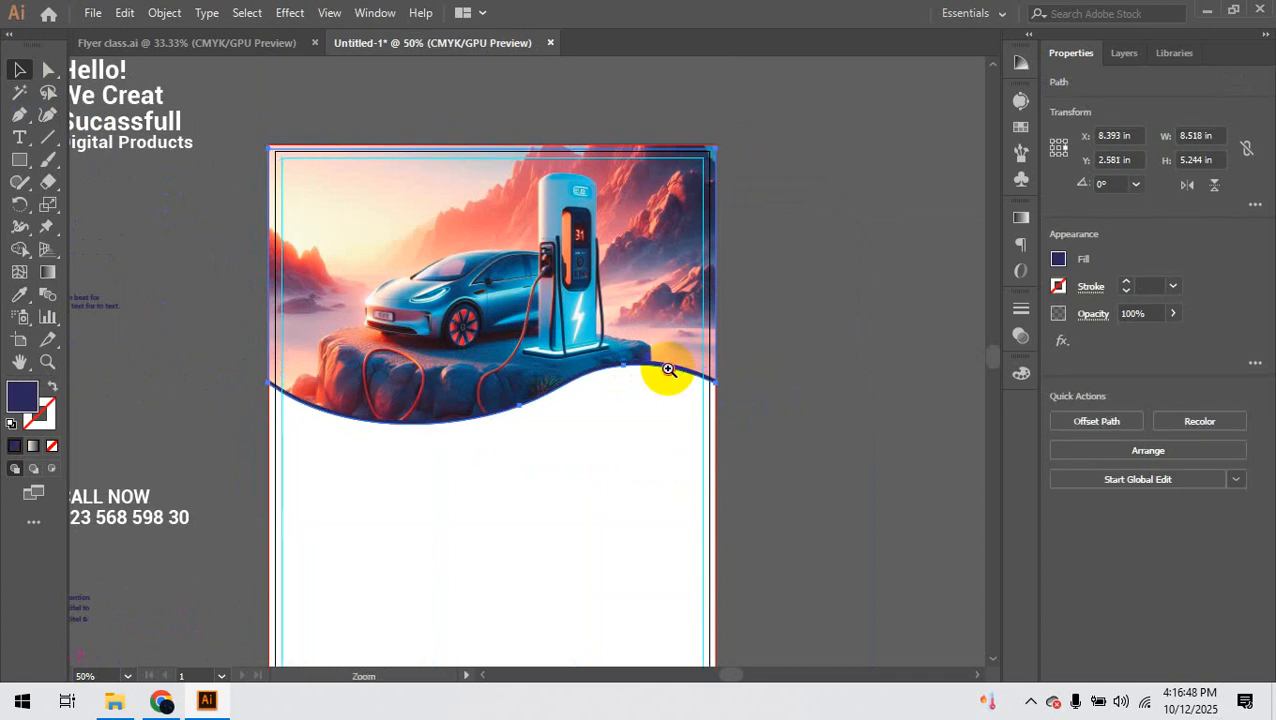
pyautogui.moveTo(668, 367); pyautogui.dragTo(857, 452)
pyautogui.hotkey('ctrl', 'shift', 'z')
pyautogui.click(857, 453)
pyautogui.moveTo(663, 355); pyautogui.dragTo(926, 456)
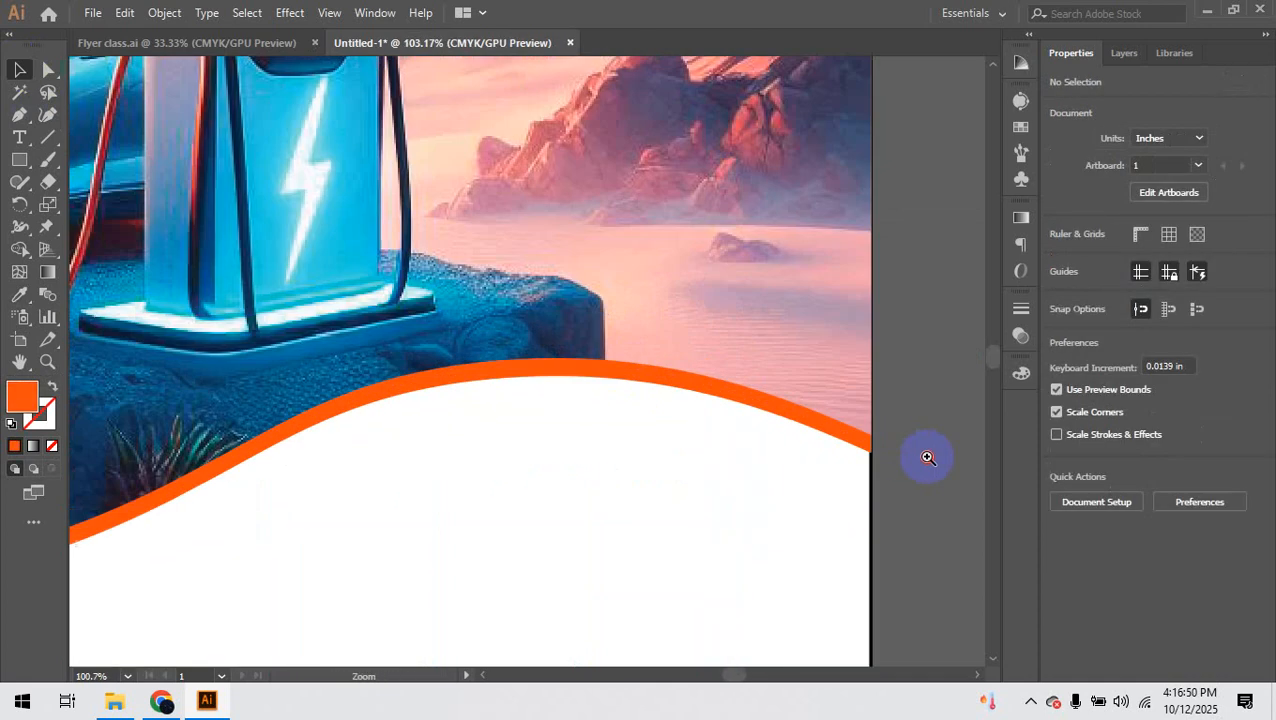
pyautogui.moveTo(657, 376); pyautogui.dragTo(643, 403)
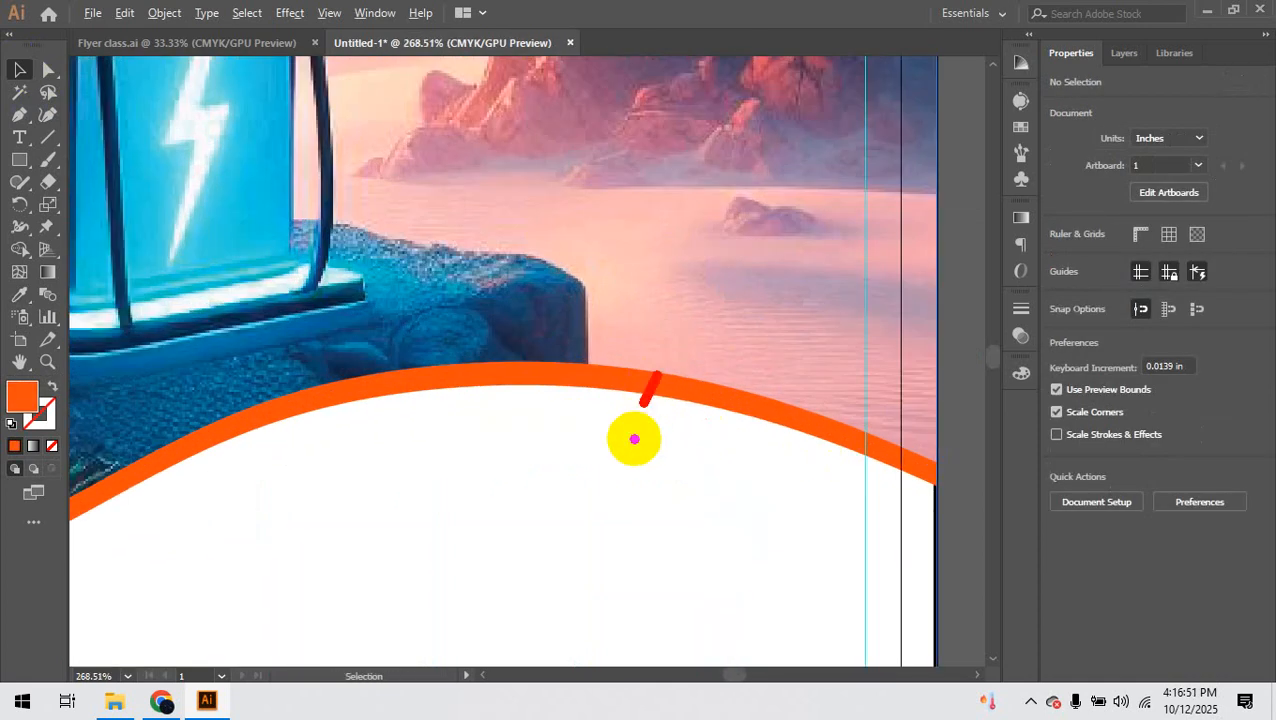
pyautogui.keyDown('alt'); pyautogui.scroll(-4, 634, 446); pyautogui.keyUp('alt')
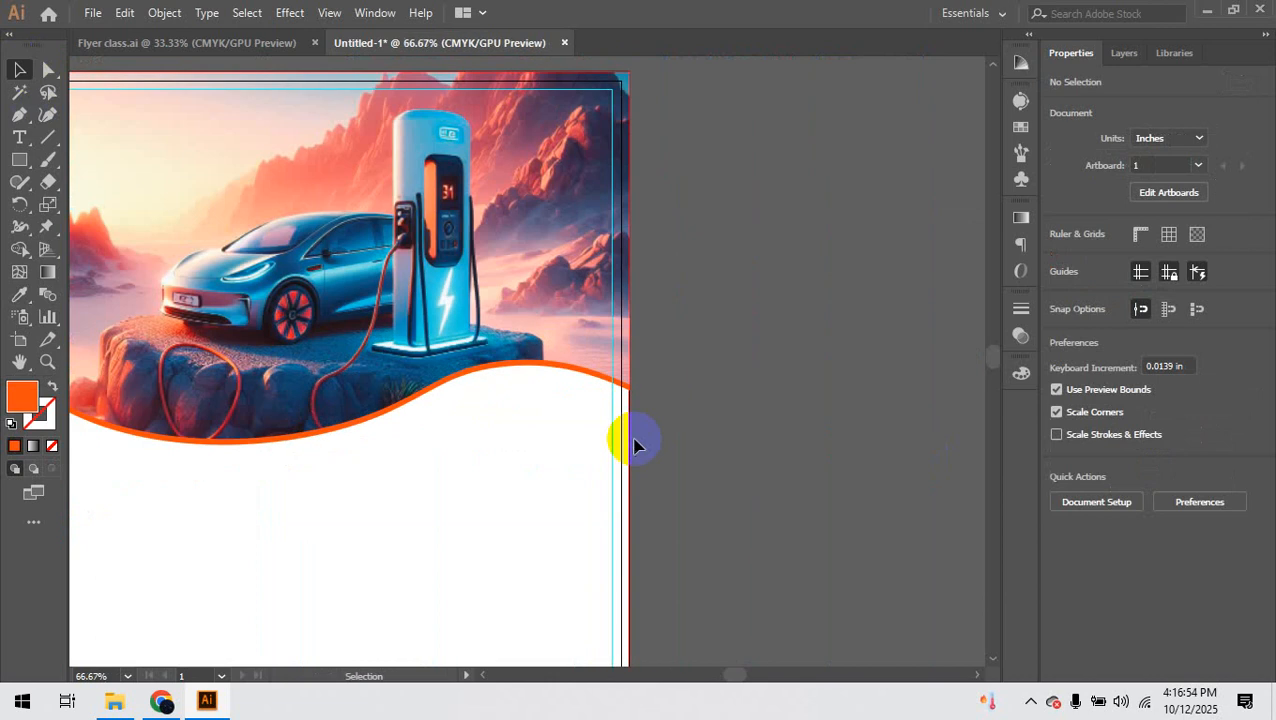
pyautogui.moveTo(530, 330); pyautogui.dragTo(477, 302)
pyautogui.moveTo(437, 345); pyautogui.dragTo(460, 315)
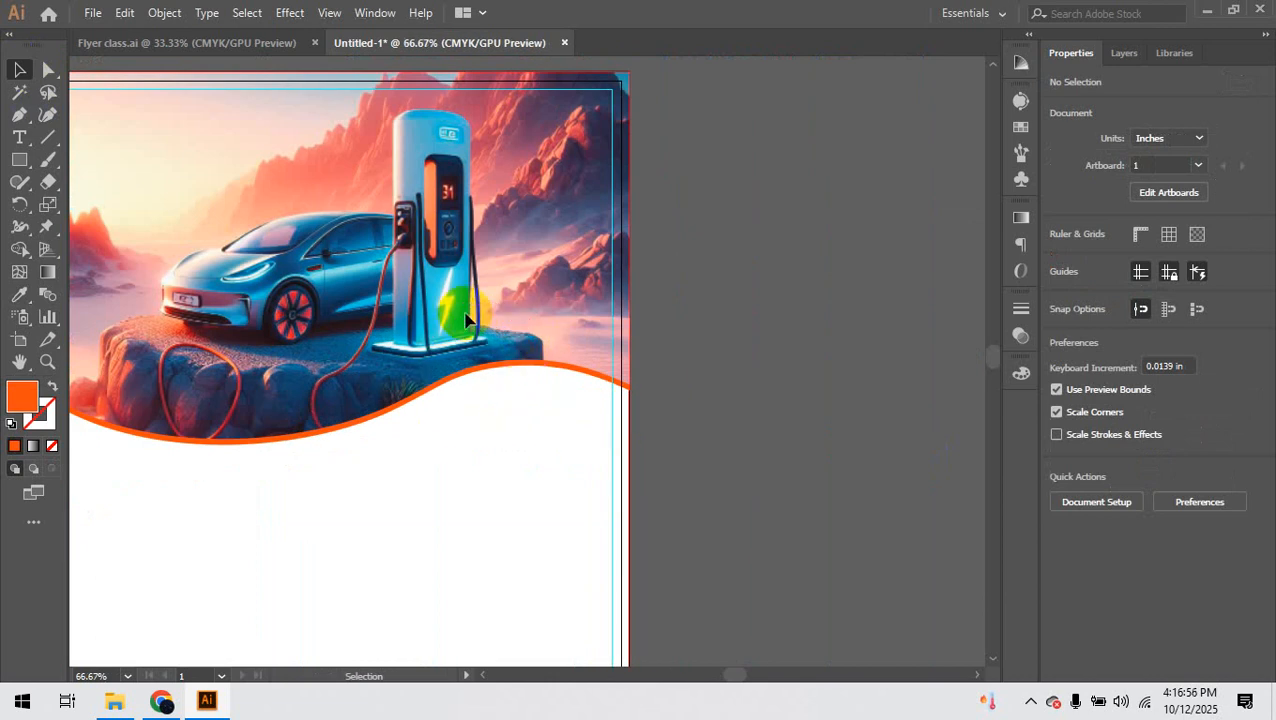
# Step: Draw an orange circle about 2.143 in across on the wave and stack a concentric copy reduced to about 1.894 in on it
pyautogui.press('l')
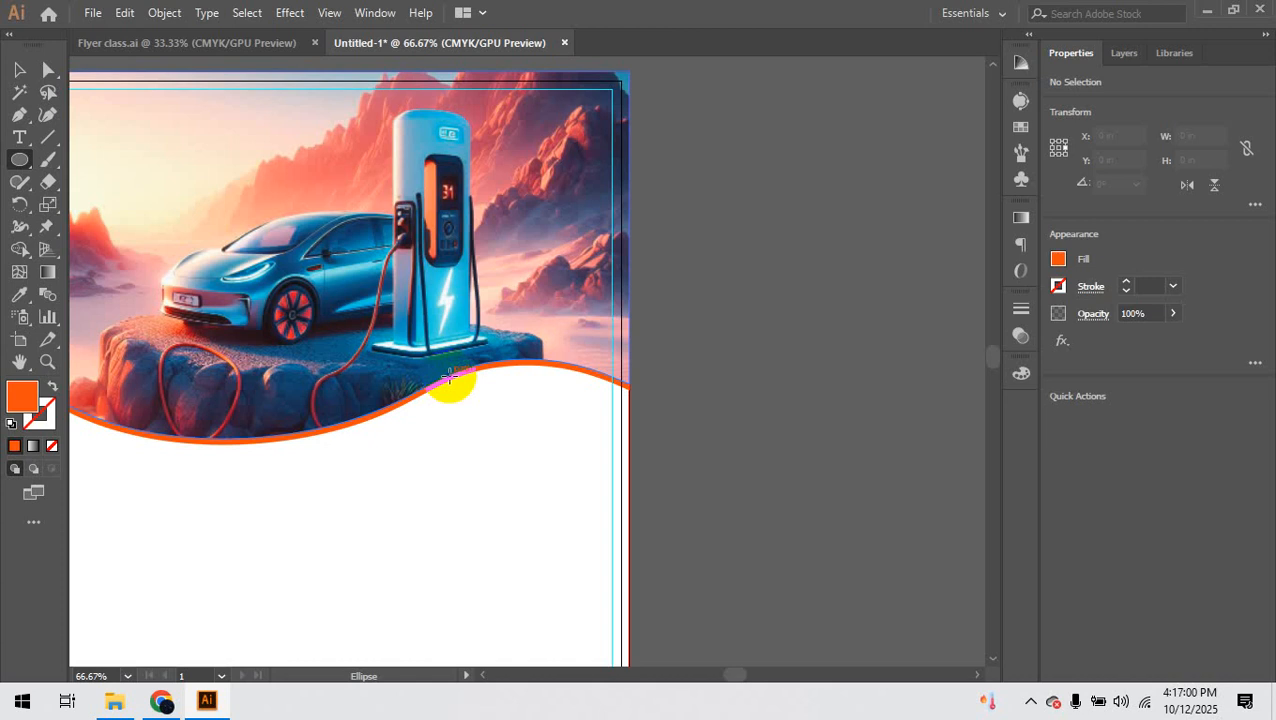
pyautogui.moveTo(452, 378); pyautogui.dragTo(490, 449)
pyautogui.press('c')
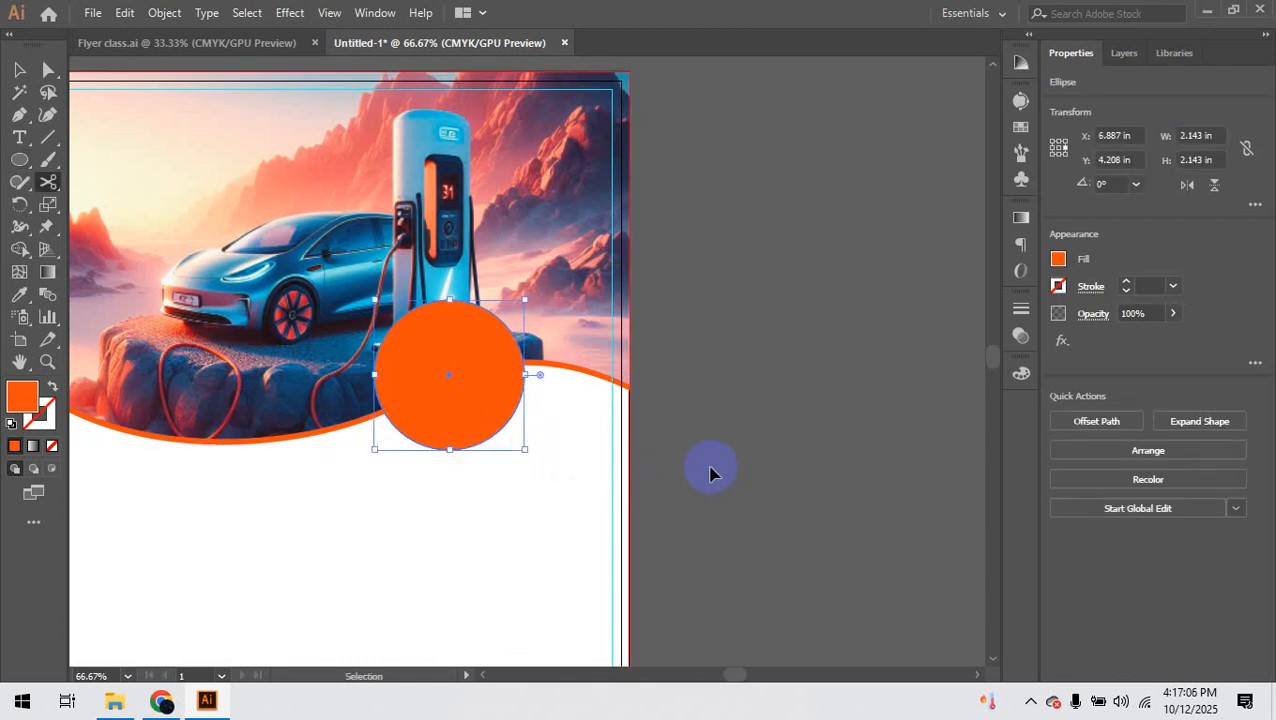
pyautogui.press('v')
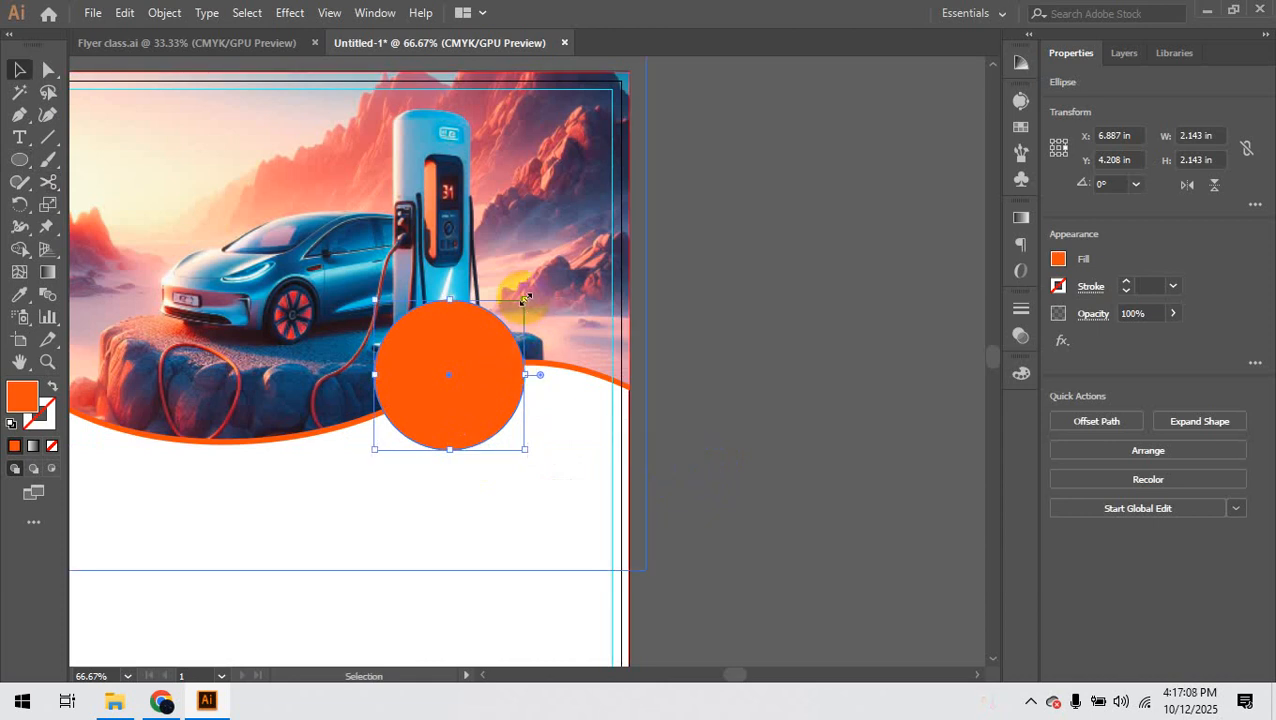
pyautogui.moveTo(524, 298); pyautogui.dragTo(515, 308)
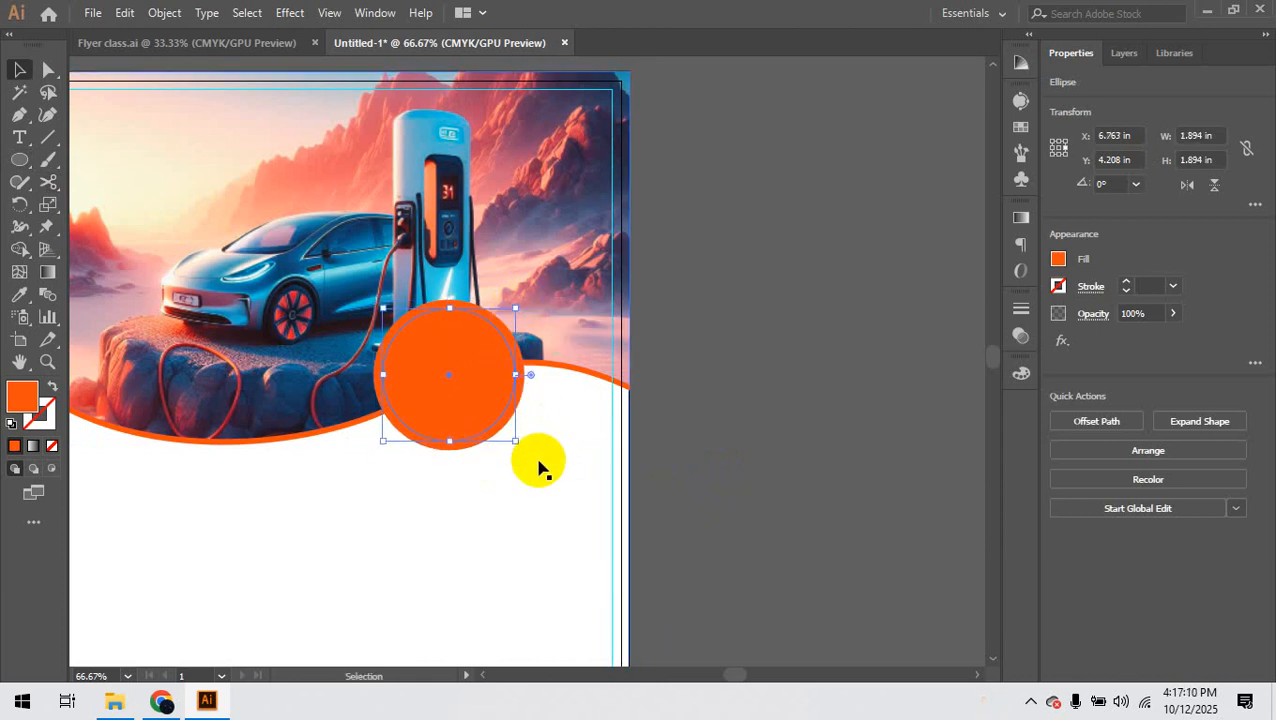
# Step: Give the inner circle a white fill and no stroke
pyautogui.press('d')
pyautogui.click(22, 72)
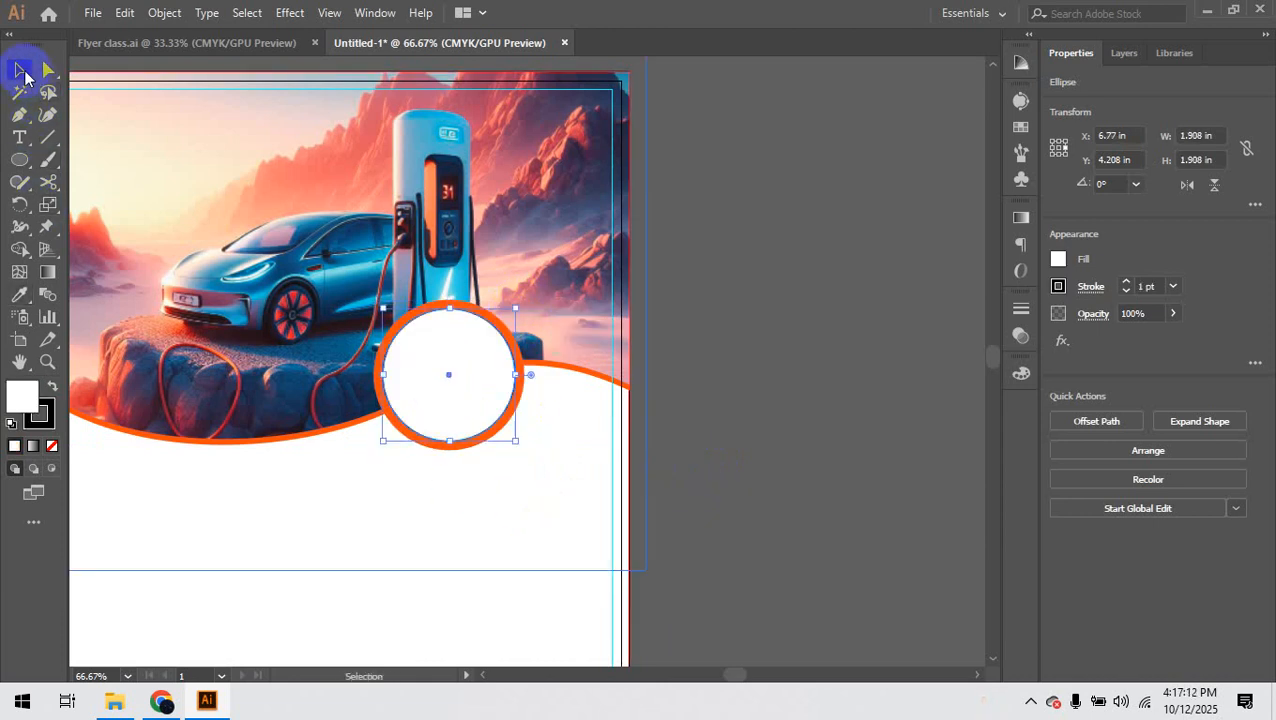
pyautogui.press('x')
pyautogui.press('/')
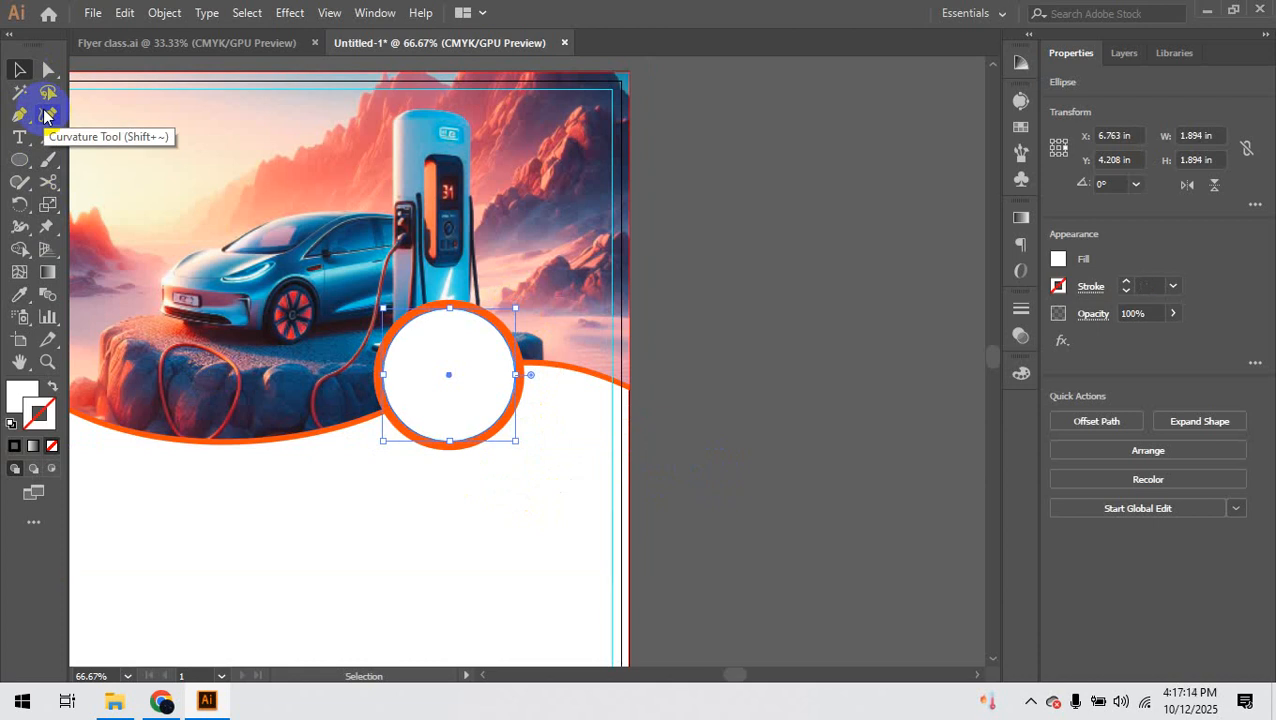
pyautogui.click(668, 313)
# Step: Place the Golden logo inside the white circle, scale it to about 0.997 × 1.483 in and center it within the orange ring
pyautogui.hotkey('ctrl', '-')
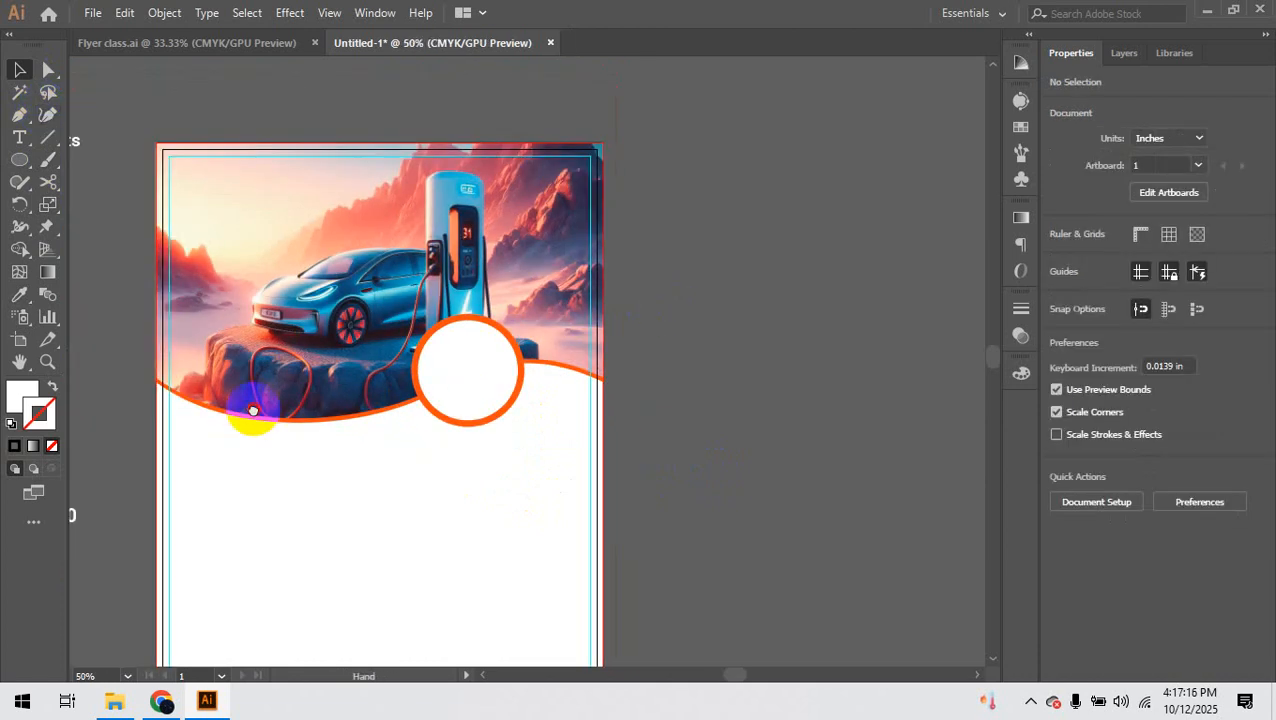
pyautogui.moveTo(252, 410); pyautogui.dragTo(478, 436)
pyautogui.moveTo(390, 318); pyautogui.dragTo(922, 492)
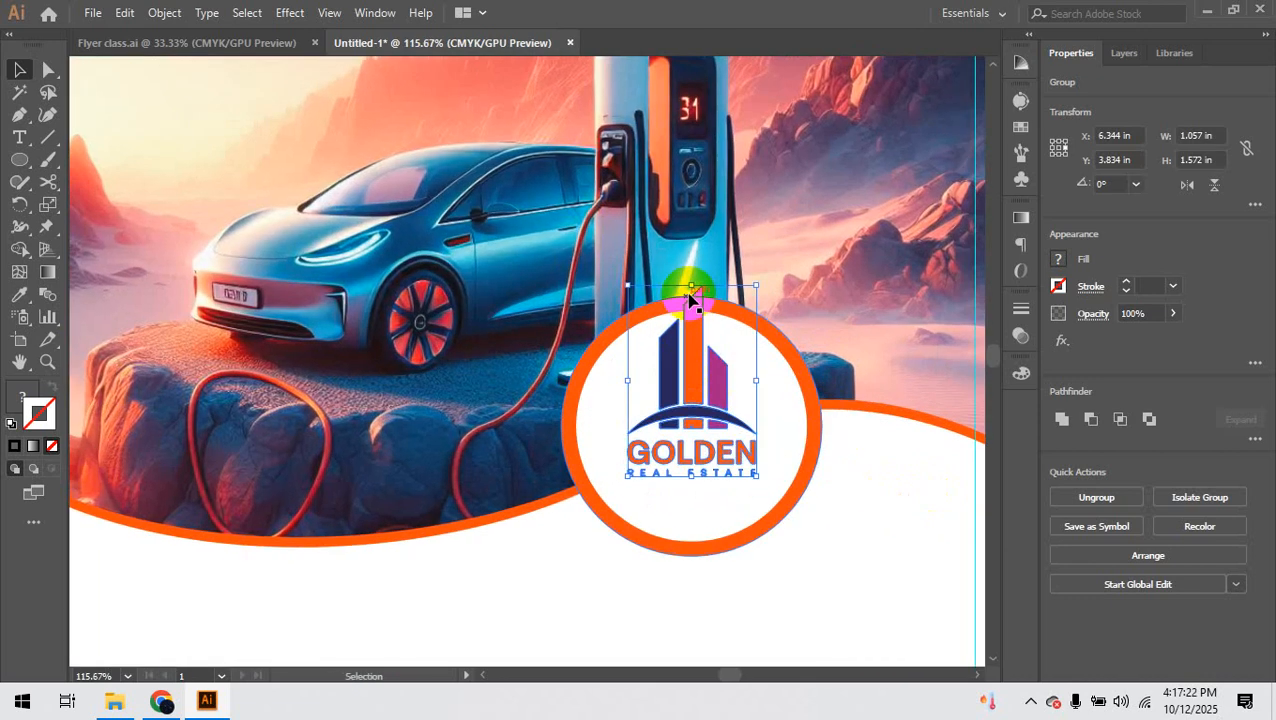
pyautogui.moveTo(691, 290); pyautogui.dragTo(691, 301)
pyautogui.moveTo(693, 353); pyautogui.dragTo(696, 389)
pyautogui.moveTo(730, 428); pyautogui.dragTo(730, 428)
pyautogui.hotkey('ctrl', '-')
pyautogui.hotkey('ctrl', '-')
pyautogui.hotkey('ctrl', '-')
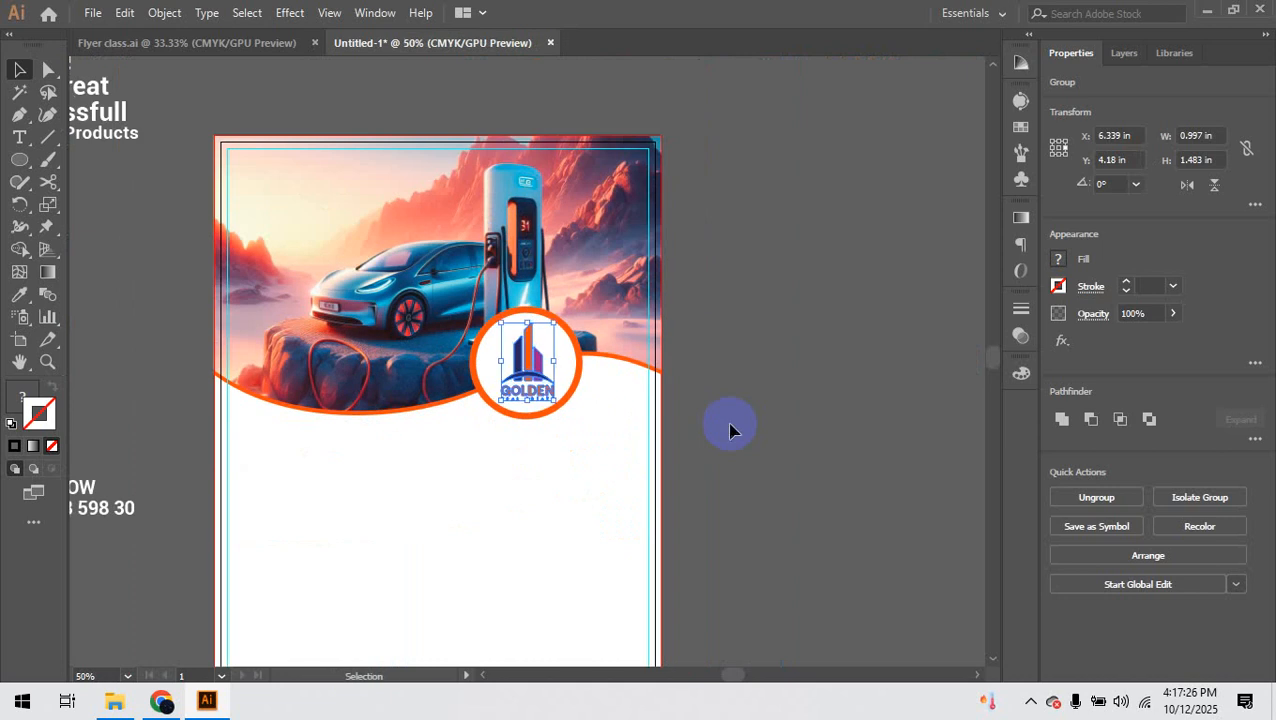
# Step: Review the flyer's upper and lower corners and the circled logo on the wave as possible logo positions
pyautogui.moveTo(562, 155); pyautogui.dragTo(667, 216)
pyautogui.moveTo(192, 150); pyautogui.dragTo(300, 213)
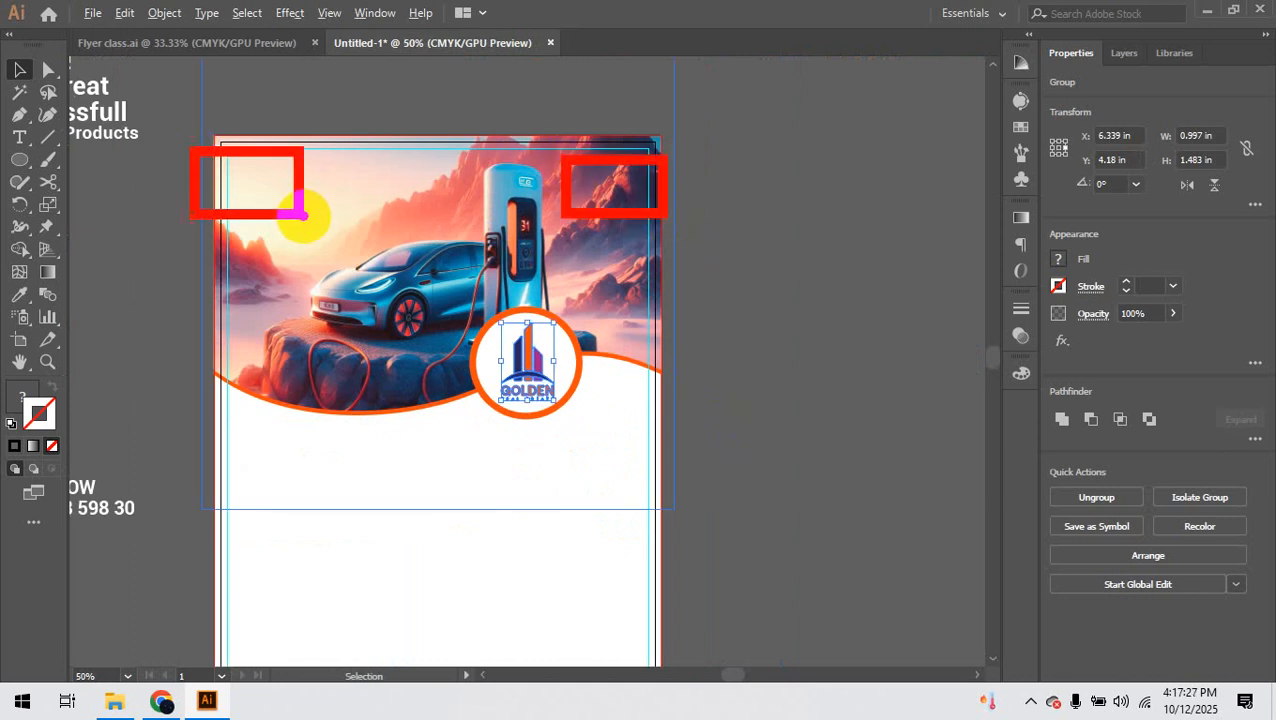
pyautogui.scroll(-5, 288, 415)
pyautogui.moveTo(230, 378); pyautogui.dragTo(338, 438)
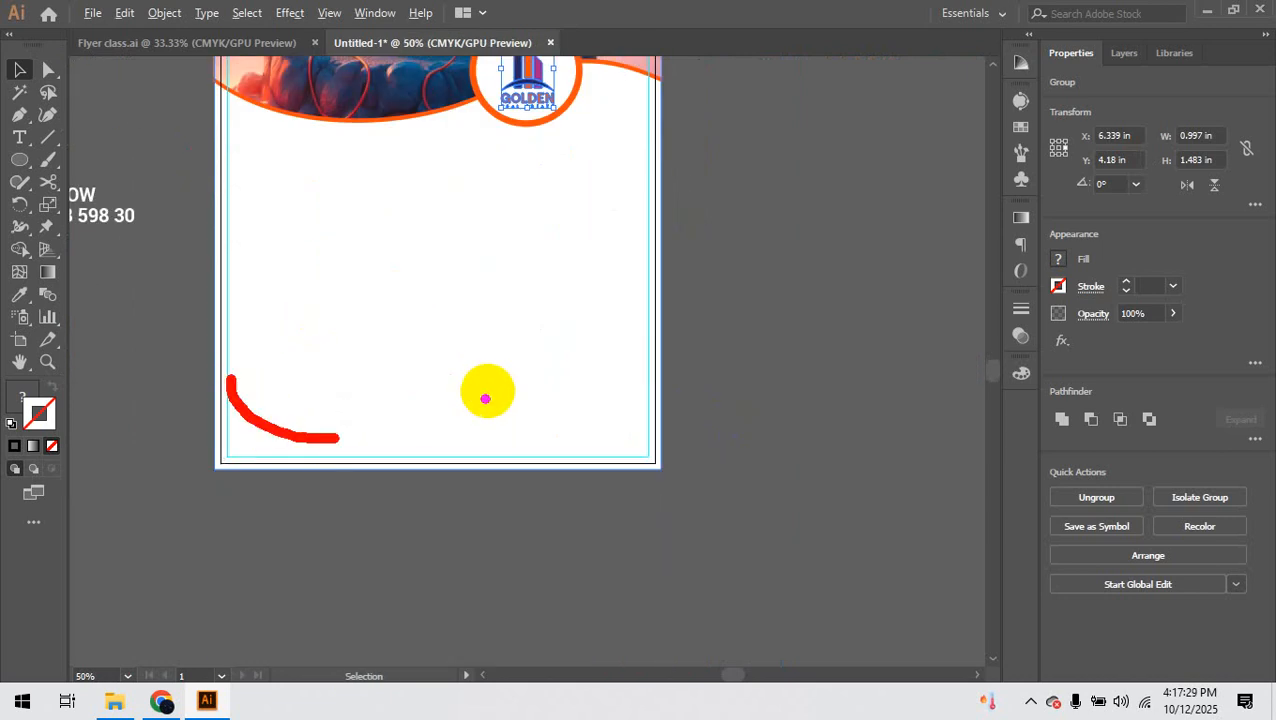
pyautogui.moveTo(485, 390); pyautogui.dragTo(655, 455)
pyautogui.press('Escape')
pyautogui.scroll(5, 607, 441)
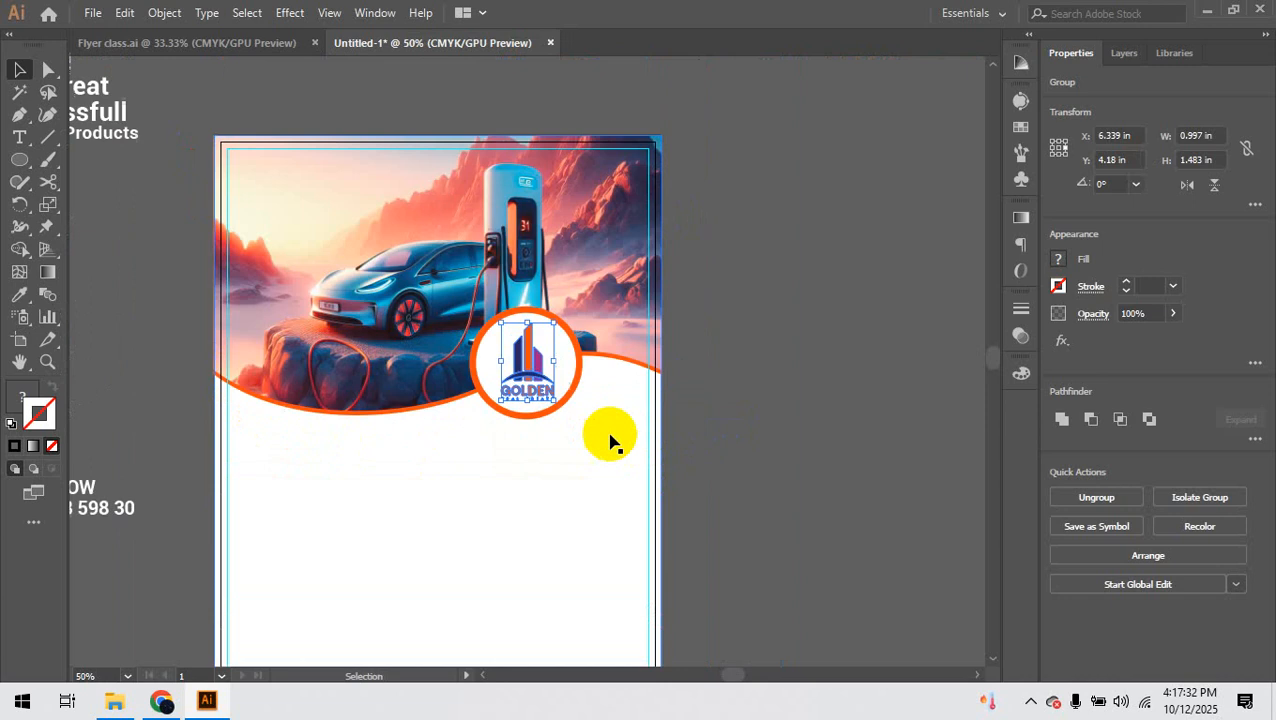
pyautogui.click(743, 441)
pyautogui.moveTo(438, 456); pyautogui.dragTo(543, 466)
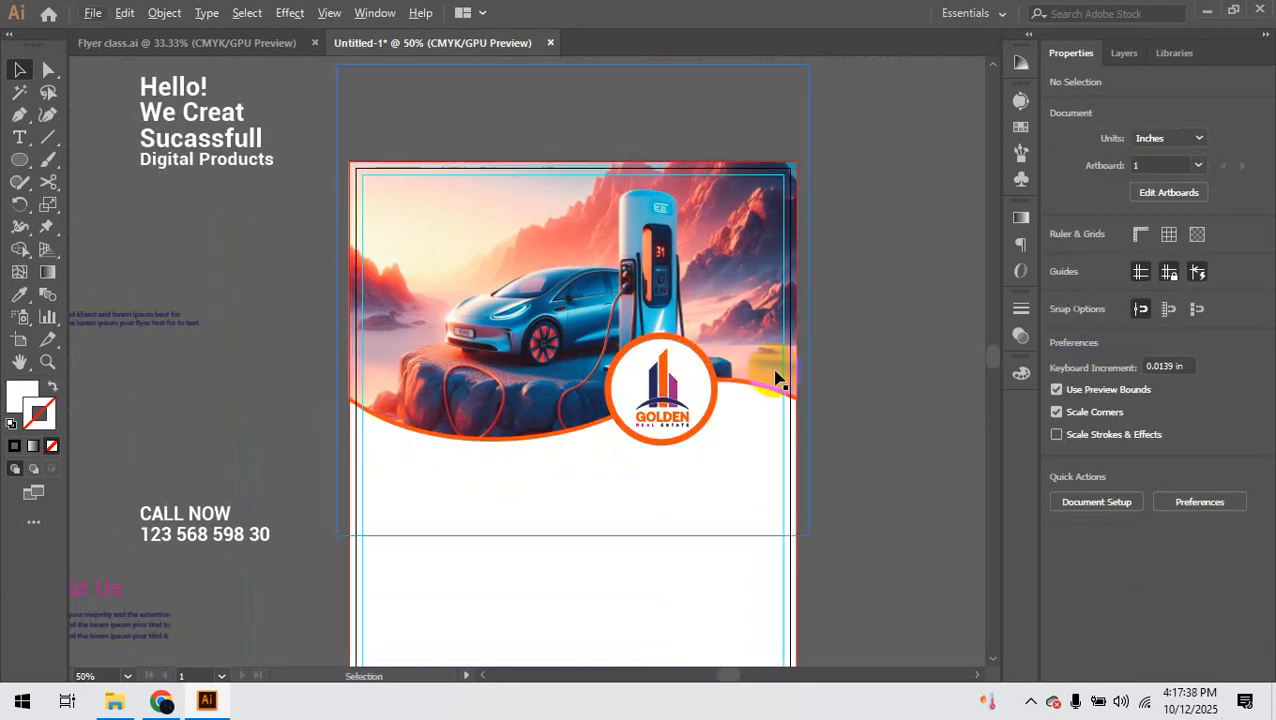
pyautogui.moveTo(775, 361)
pyautogui.mouseDown()
pyautogui.moveTo(782, 373)
pyautogui.moveTo(662, 291)
pyautogui.mouseUp()
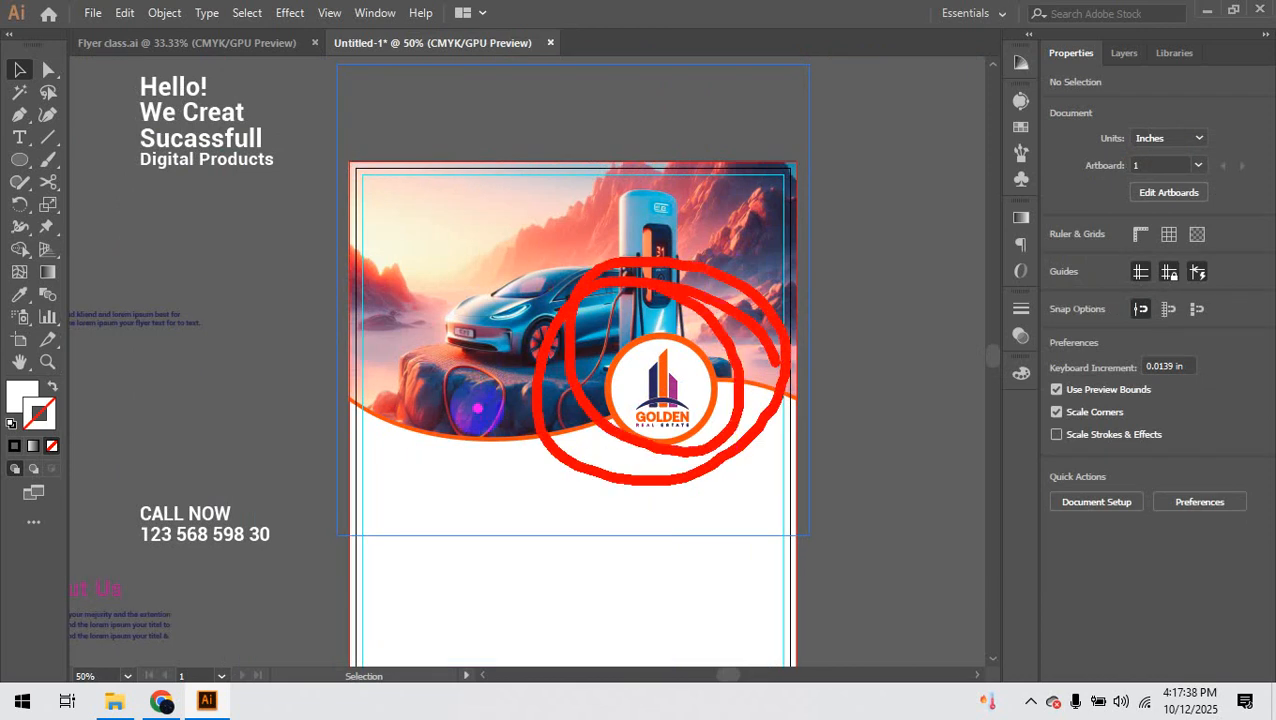
pyautogui.moveTo(711, 173)
pyautogui.mouseDown()
pyautogui.moveTo(867, 219)
pyautogui.moveTo(838, 218)
pyautogui.mouseUp()
pyautogui.moveTo(281, 198); pyautogui.dragTo(432, 266)
pyautogui.press('Escape')
pyautogui.scroll(-3, 405, 560)
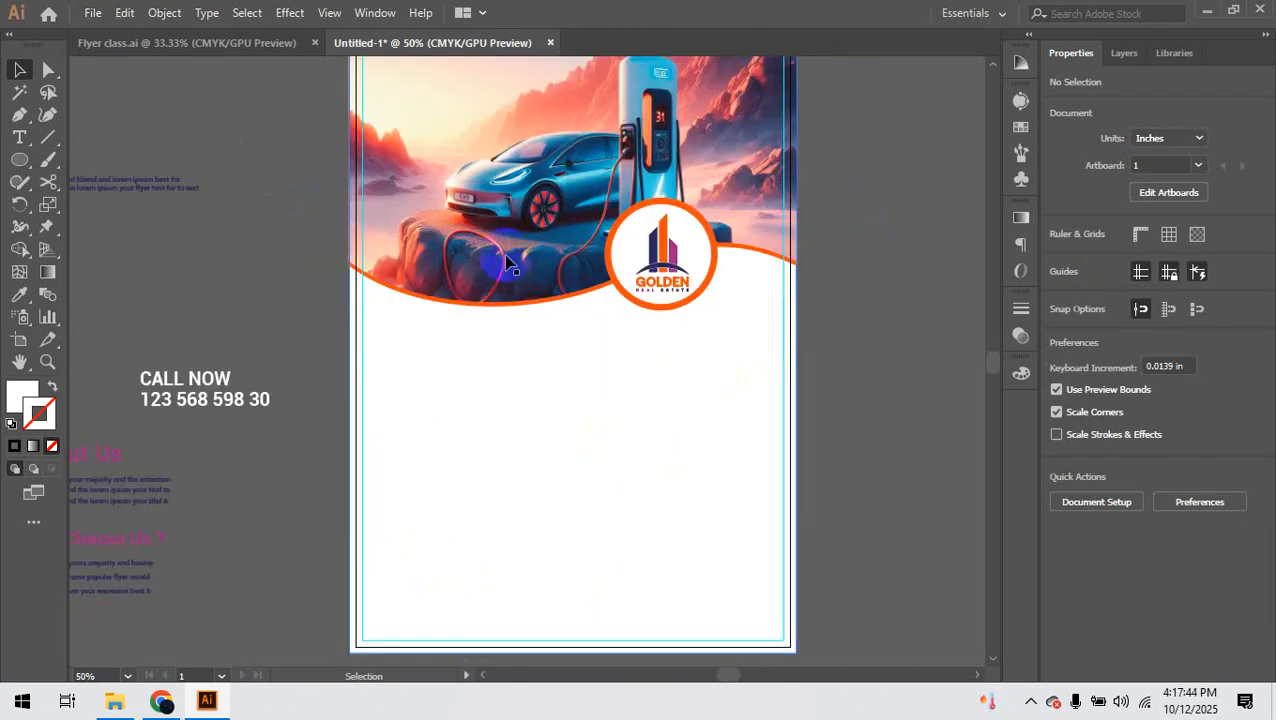
pyautogui.scroll(2, 580, 234)
pyautogui.scroll(1, 573, 240)
pyautogui.scroll(4, 531, 400)
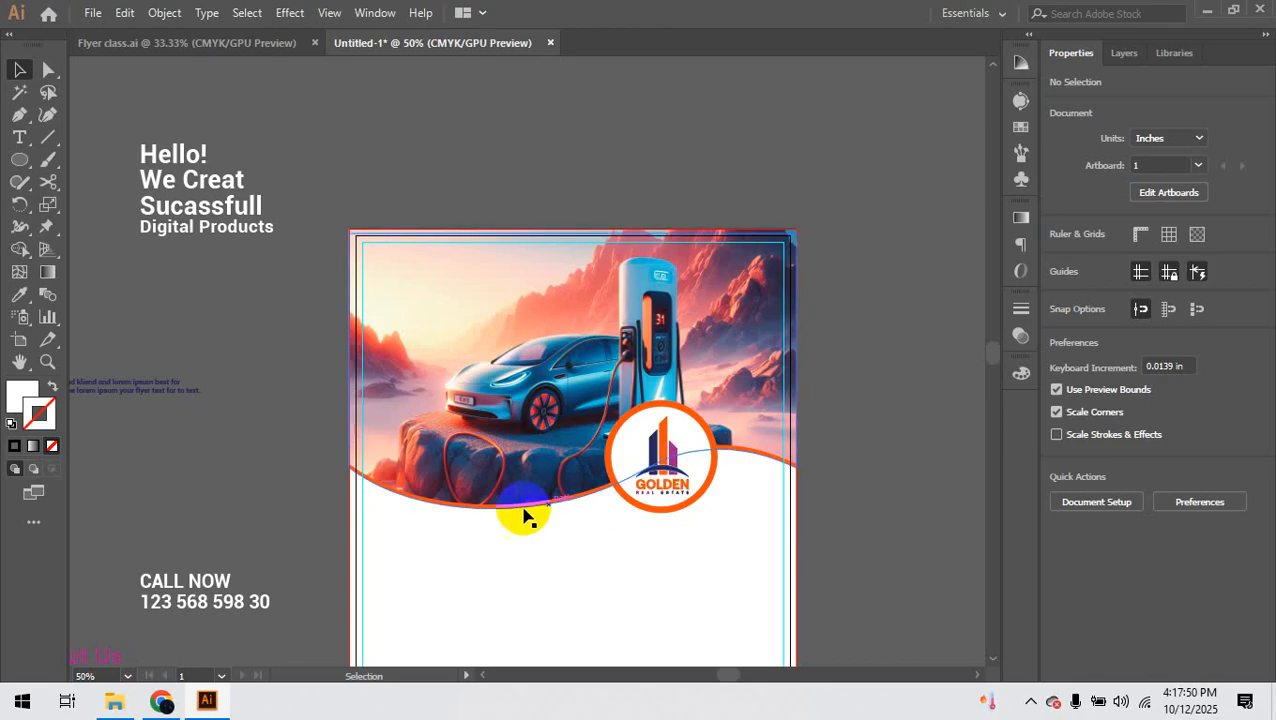
# Step: Correct the misspelled headline word "Sucassfull" to "Successfull" and deselect the text
pyautogui.moveTo(176, 246); pyautogui.dragTo(310, 285)
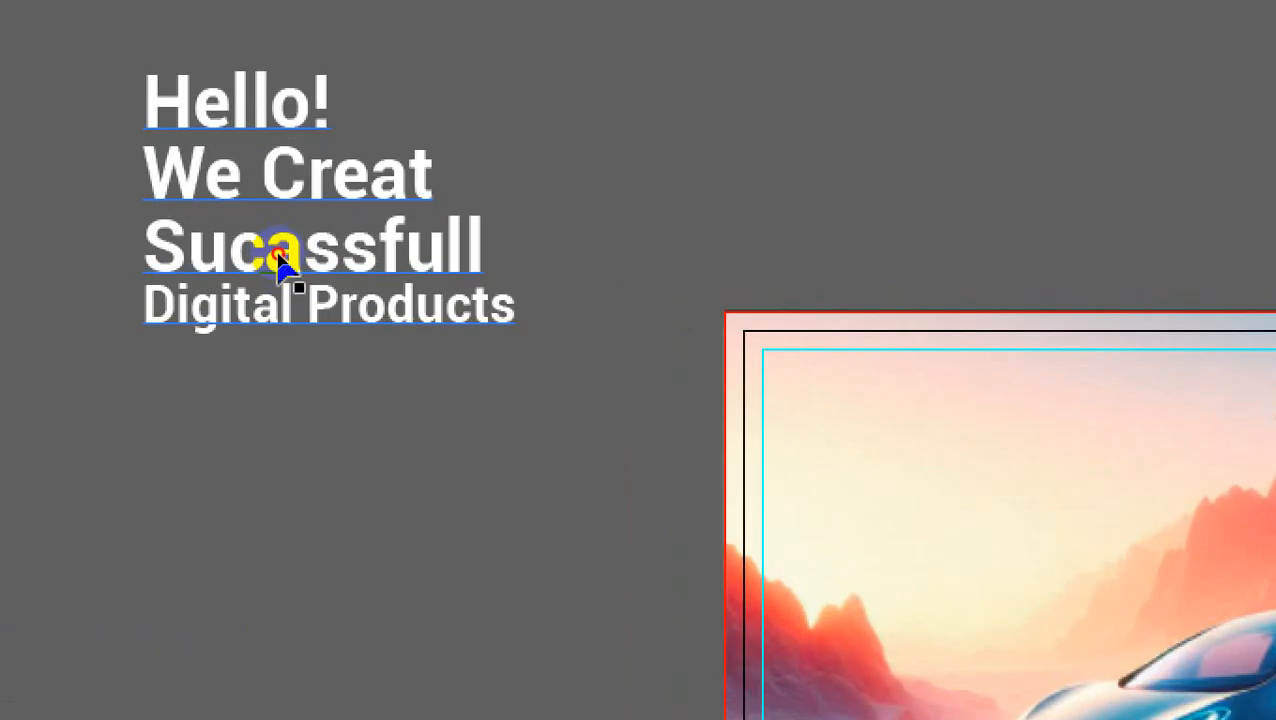
pyautogui.click(279, 258)
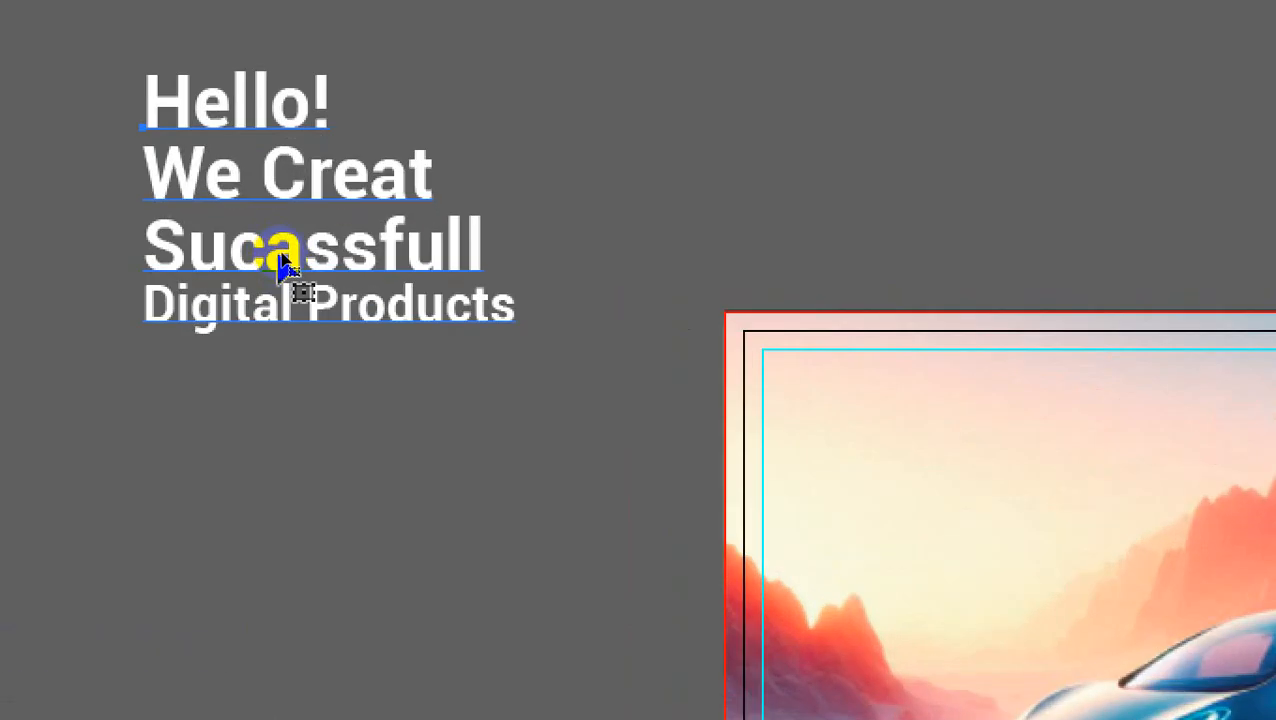
pyautogui.doubleClick(300, 250)
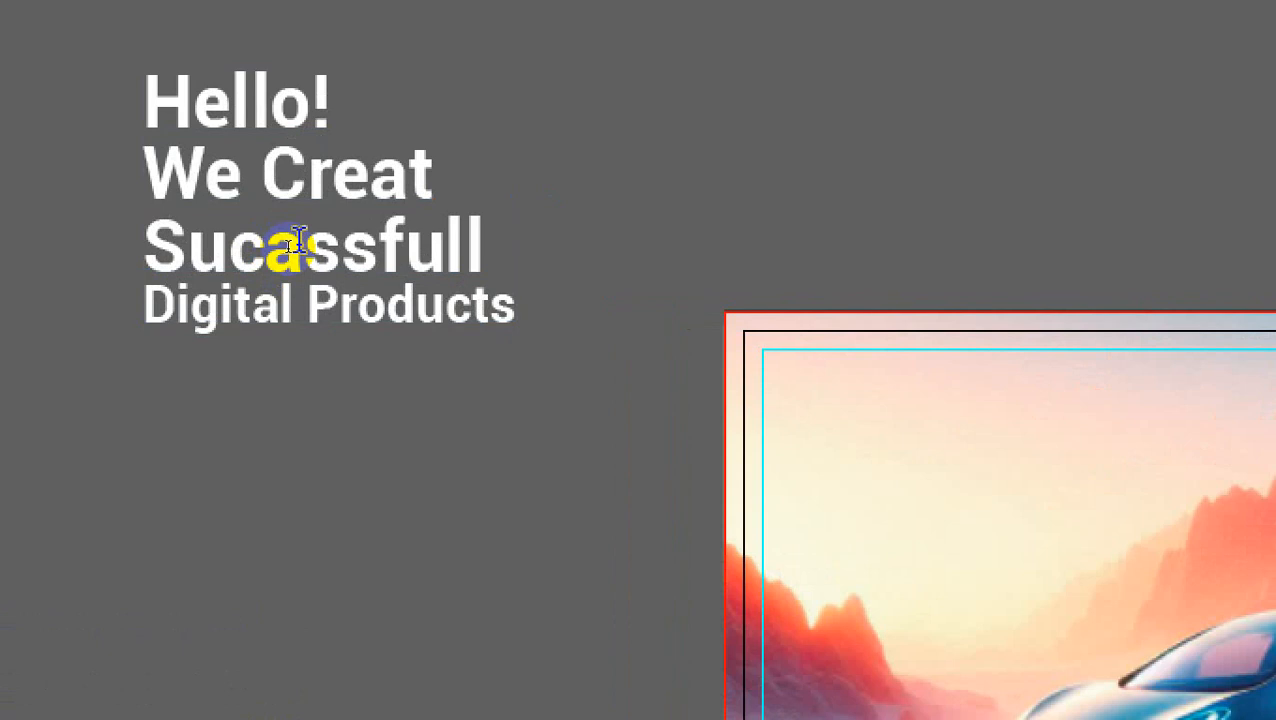
pyautogui.press('BackSpace')
pyautogui.write('e')
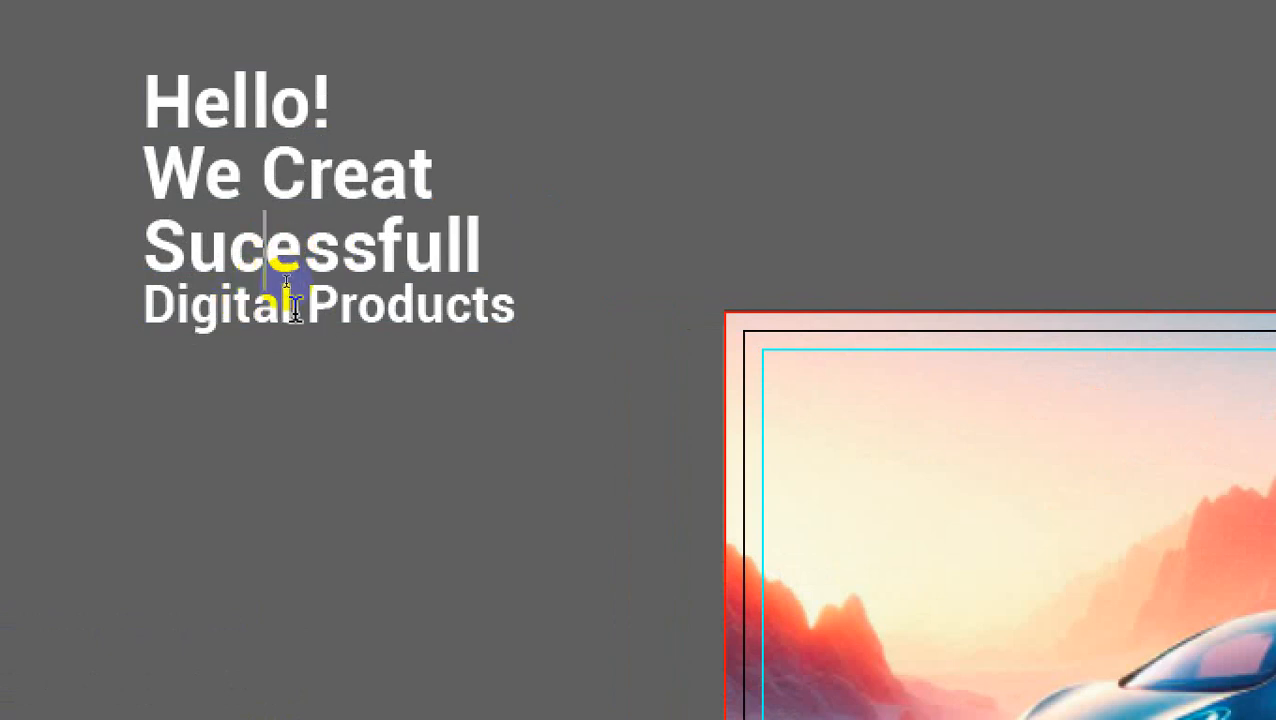
pyautogui.write('c')
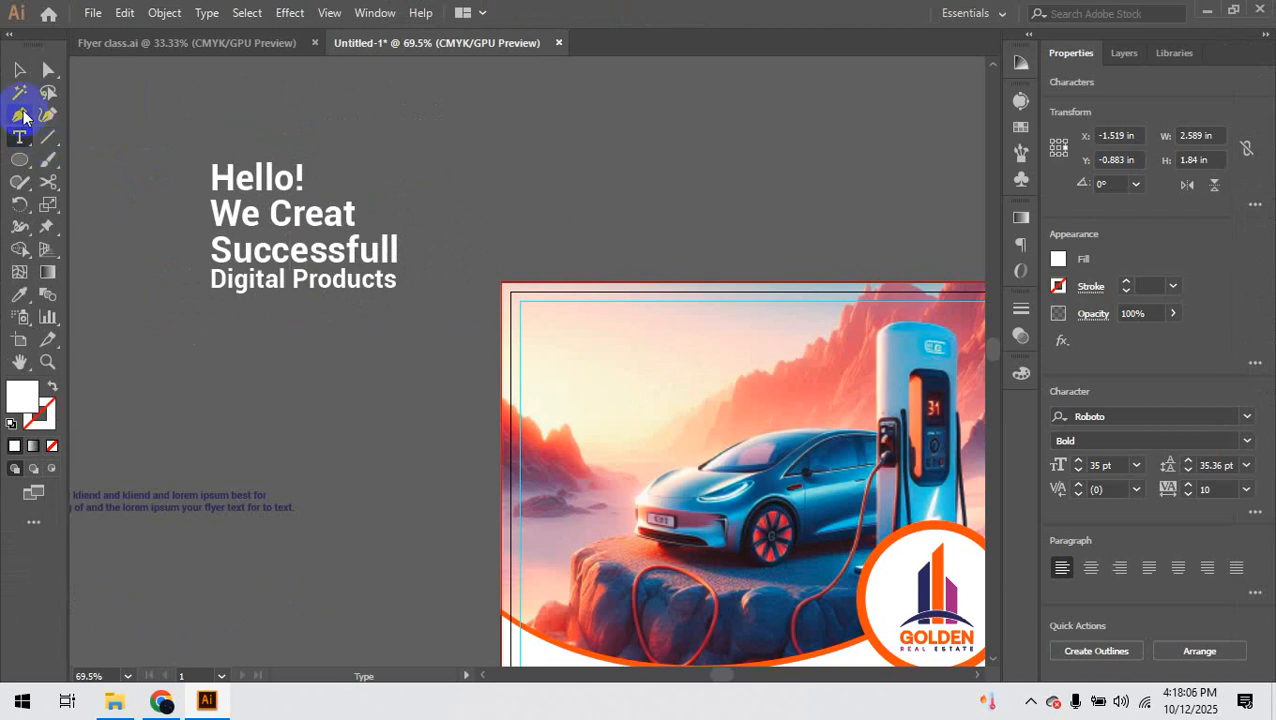
pyautogui.click(18, 88)
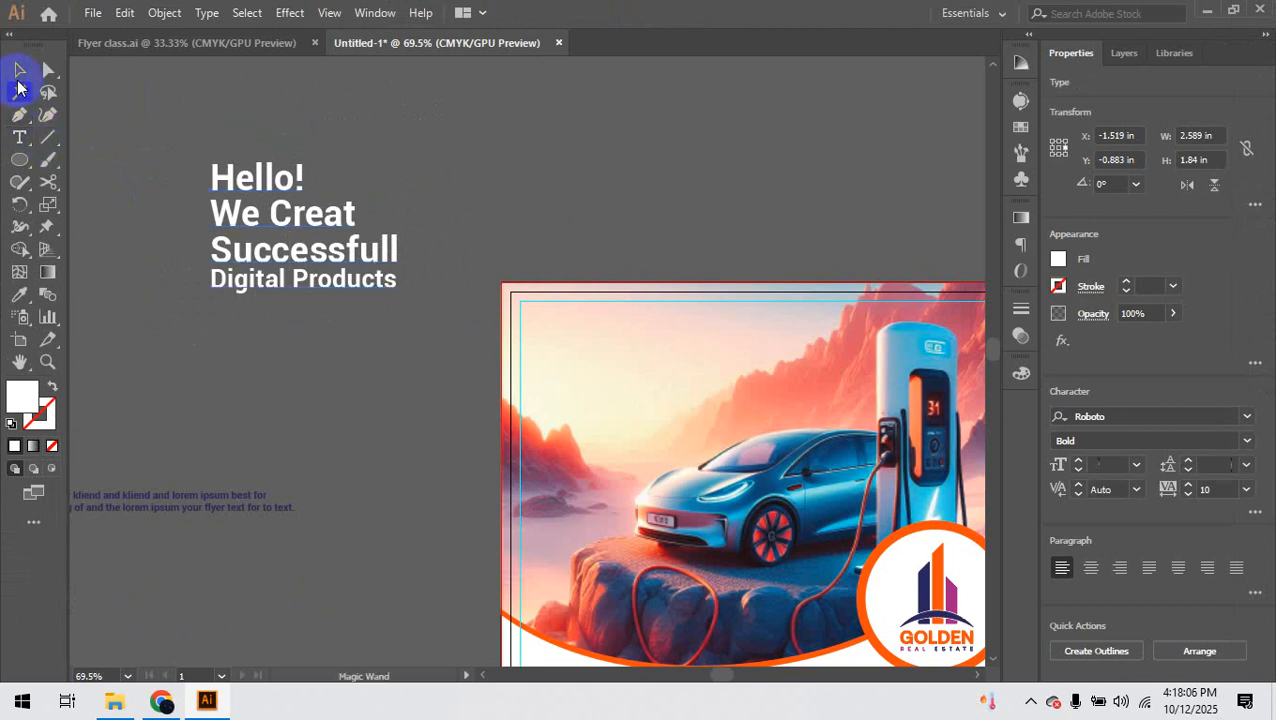
pyautogui.click(293, 333)
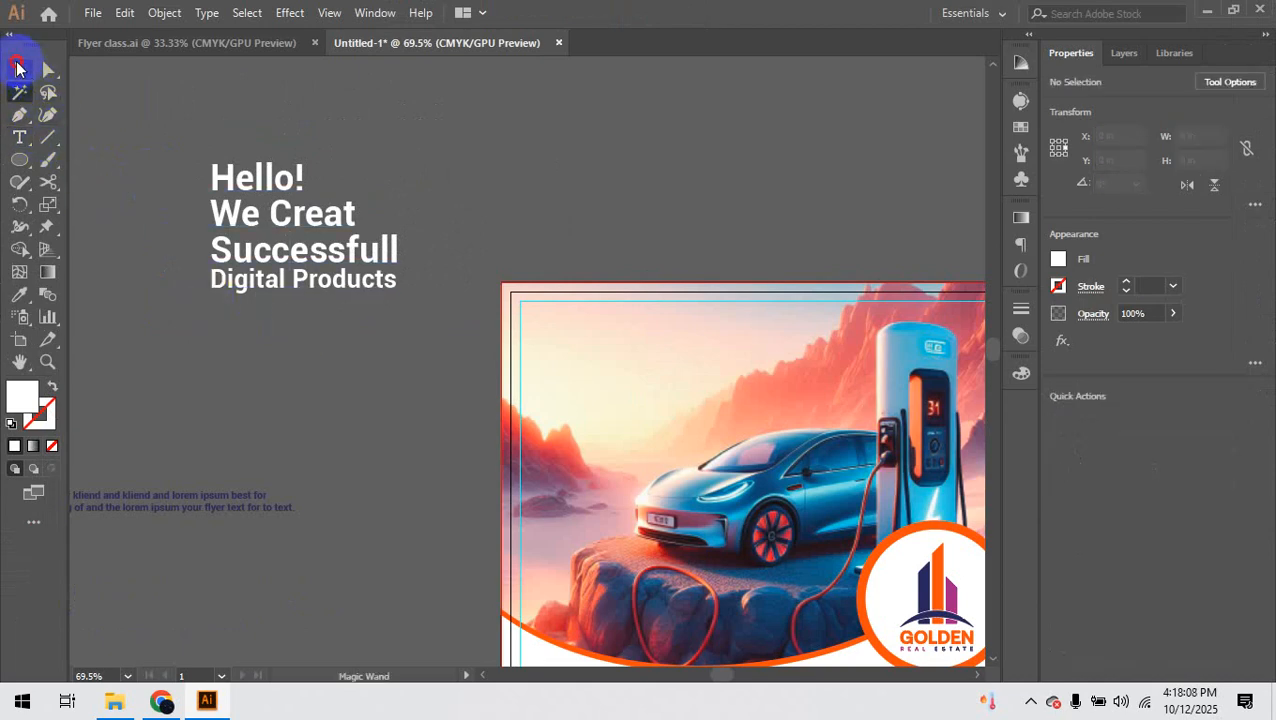
pyautogui.click(17, 68)
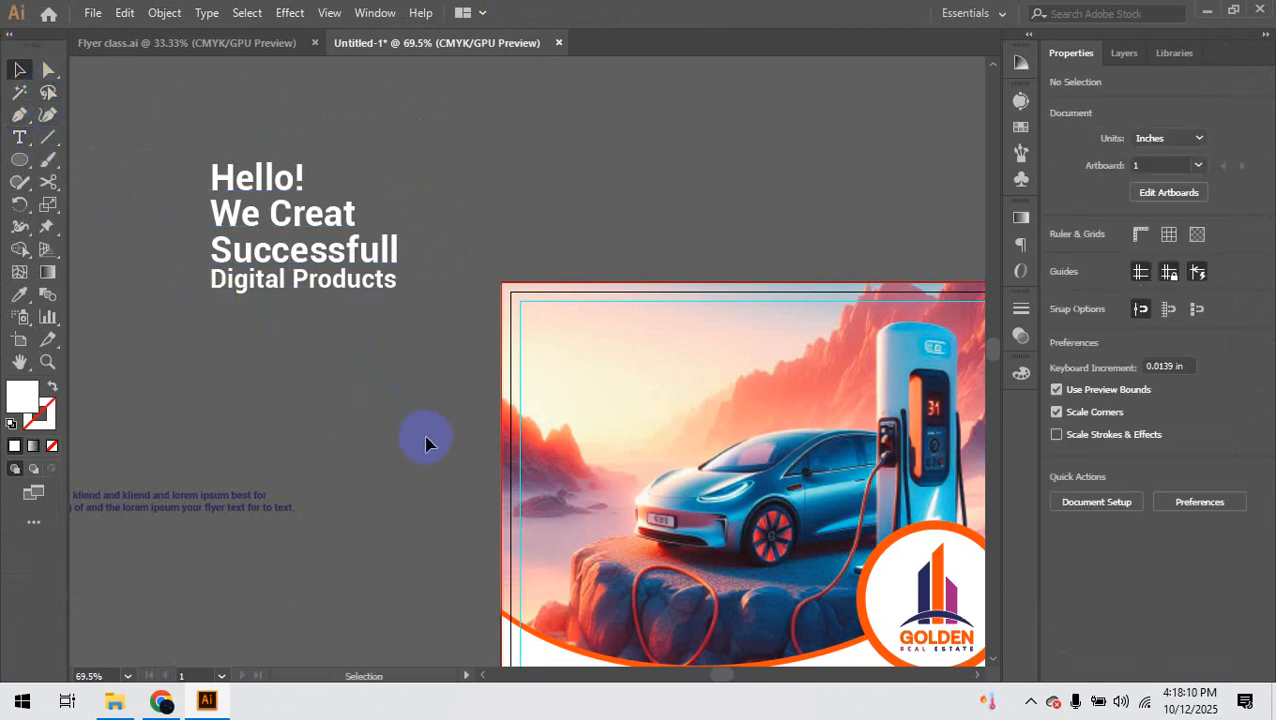
# Step: Draw a closed white curved shape with the Curvature tool across the flyer's left edge, overlapping the car image and the wave
pyautogui.moveTo(427, 438); pyautogui.dragTo(248, 313)
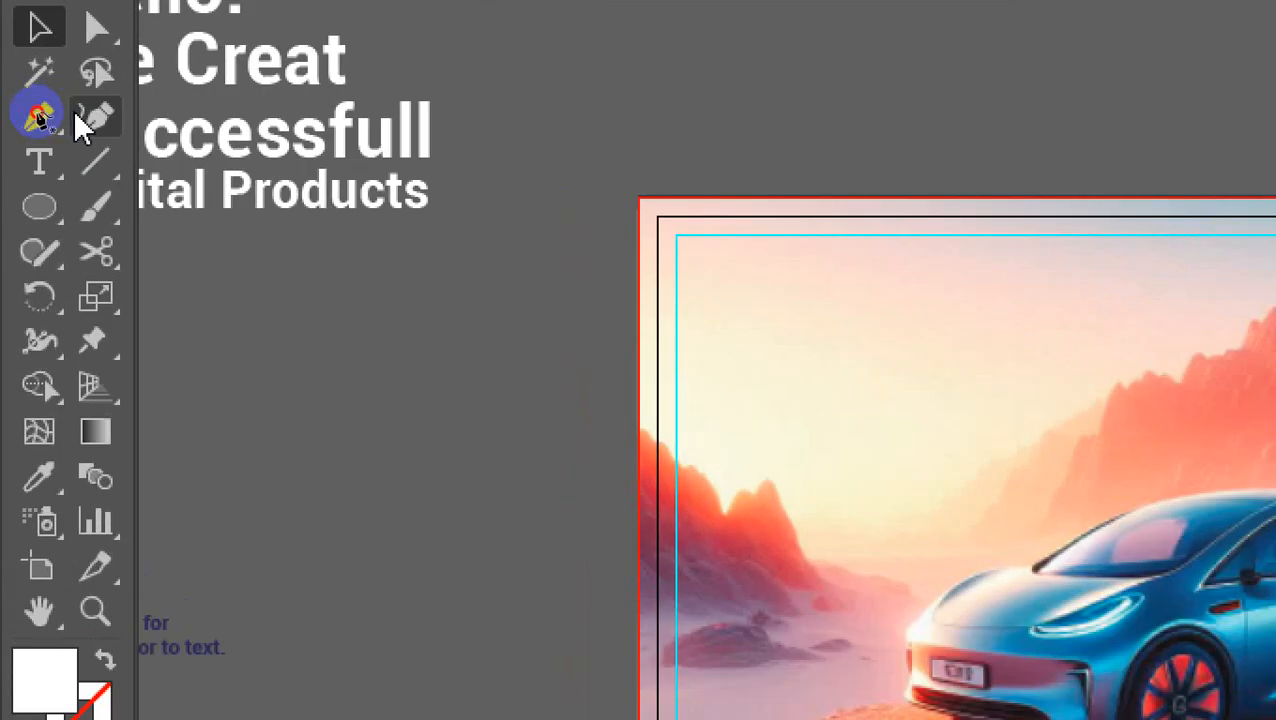
pyautogui.click(47, 114)
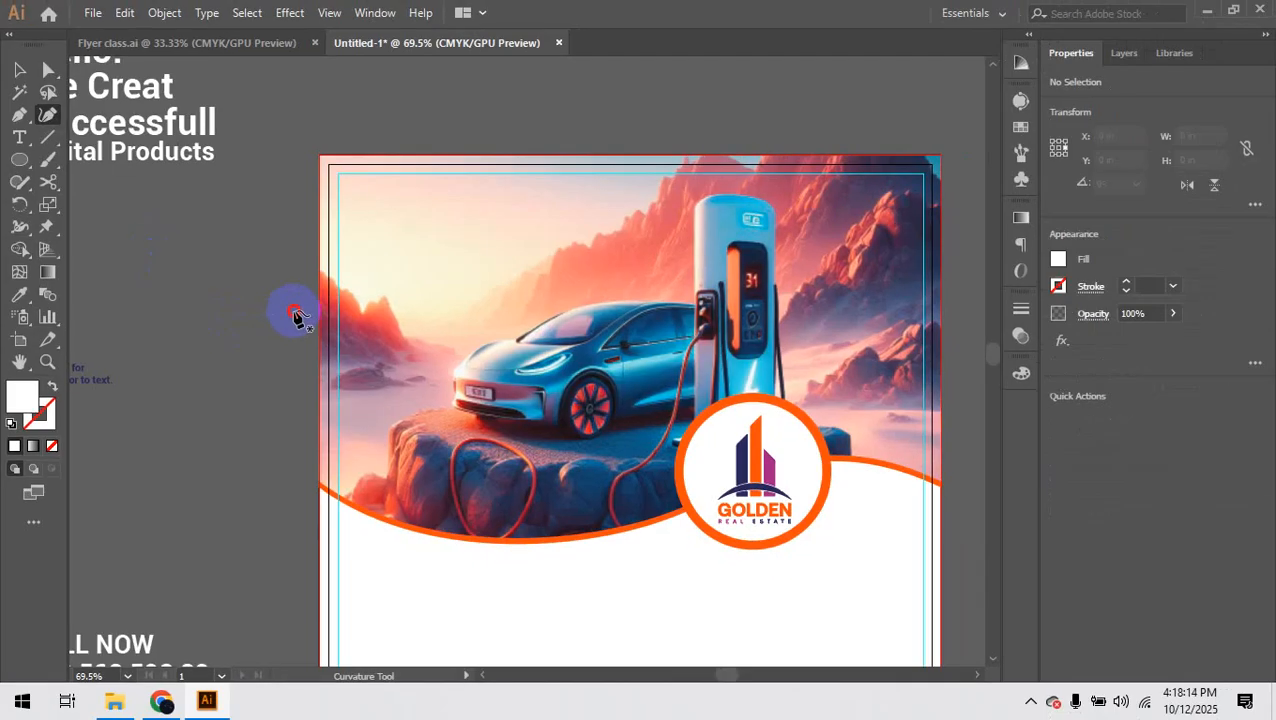
pyautogui.click(294, 311)
pyautogui.click(422, 255)
pyautogui.click(553, 388)
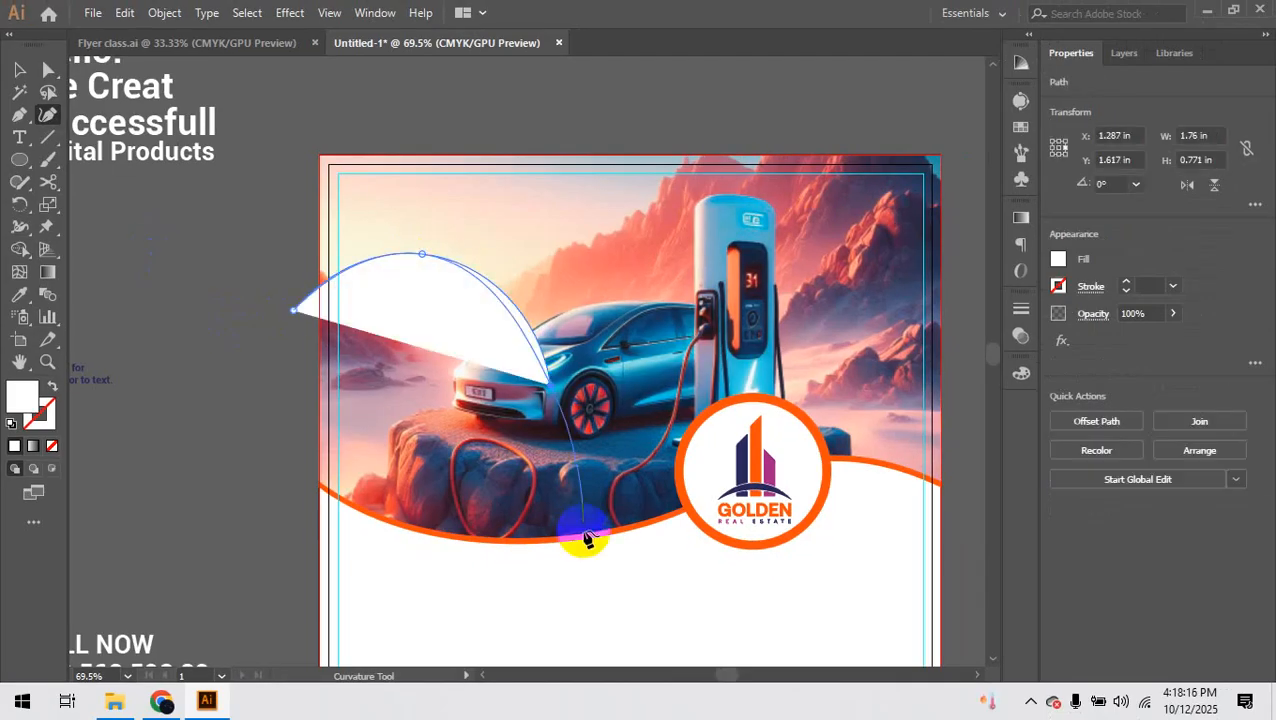
pyautogui.click(558, 494)
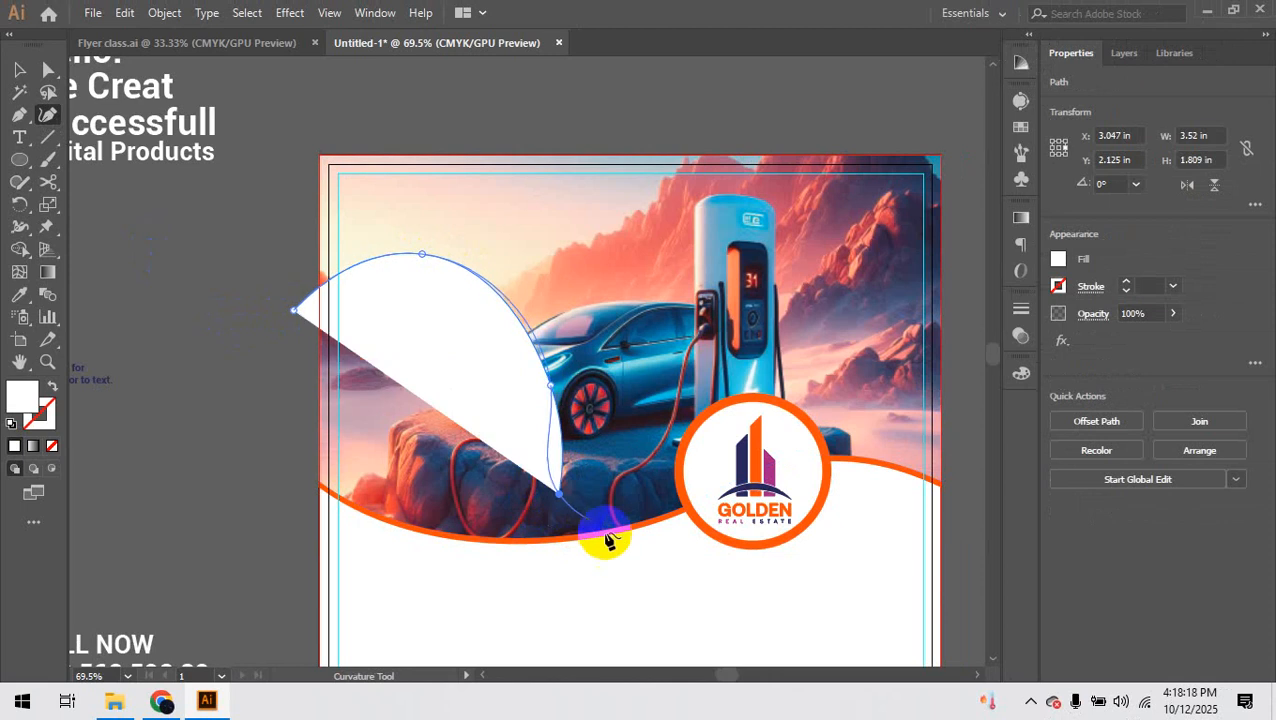
pyautogui.click(593, 553)
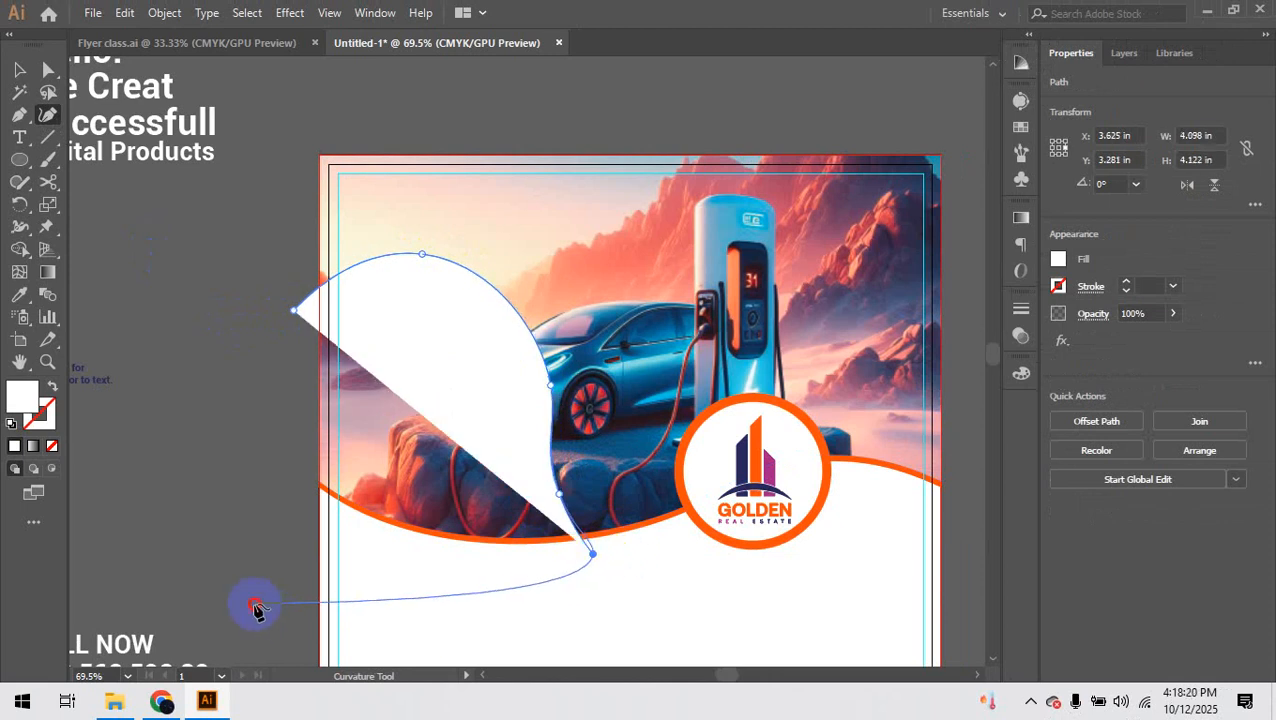
pyautogui.click(256, 606)
pyautogui.click(294, 313)
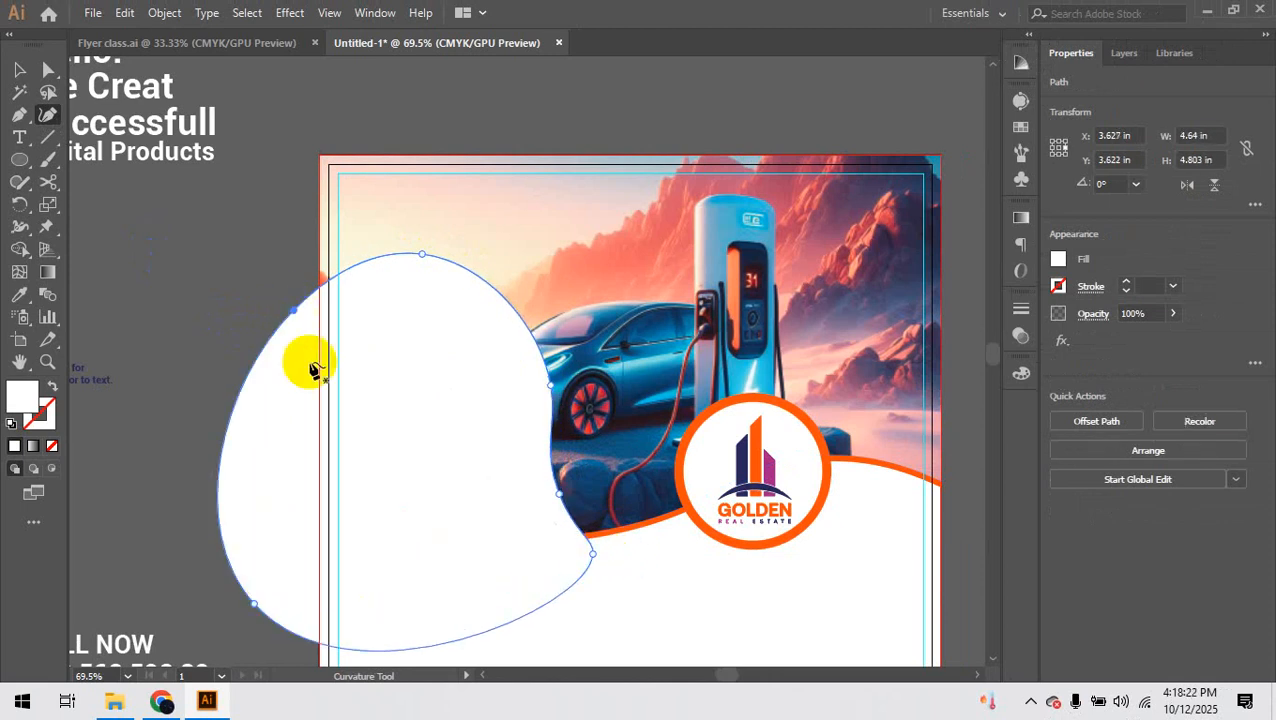
# Step: Try the logo's navy as the fill of the curved shape at the flyer's left edge and delete the shape
pyautogui.press('i')
pyautogui.click(740, 450)
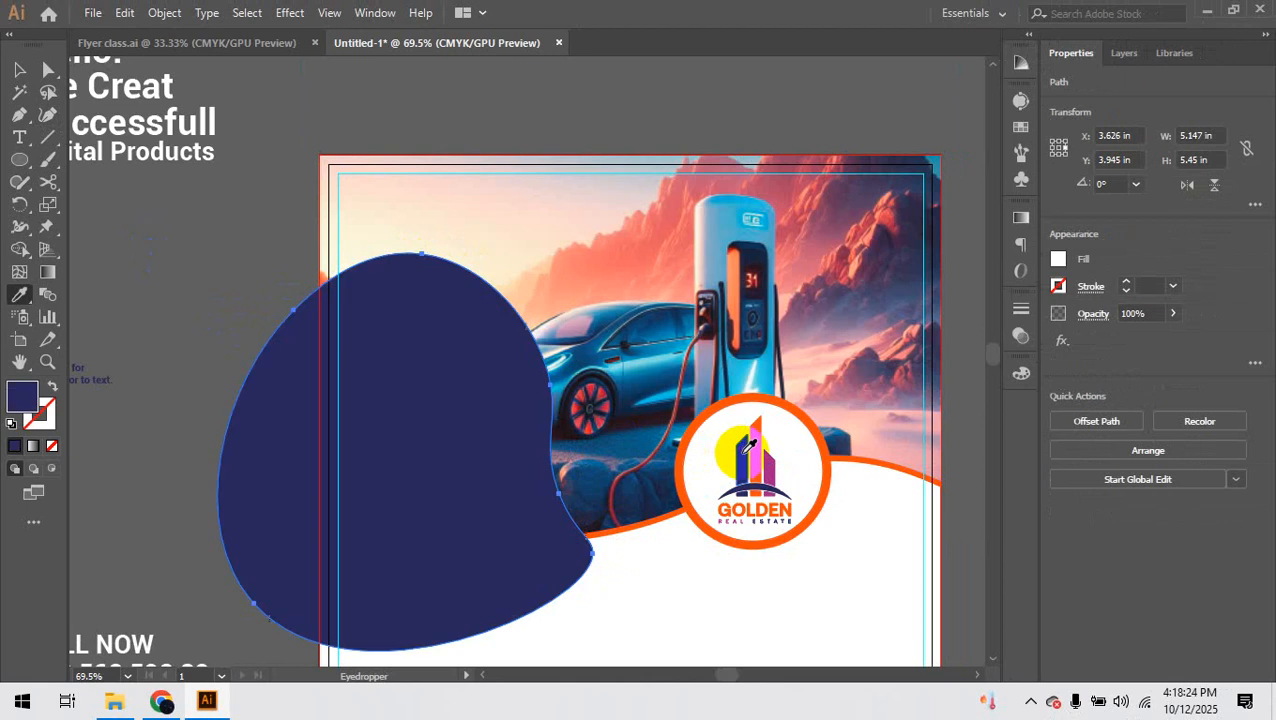
pyautogui.click(19, 69)
pyautogui.moveTo(370, 393); pyautogui.dragTo(399, 379)
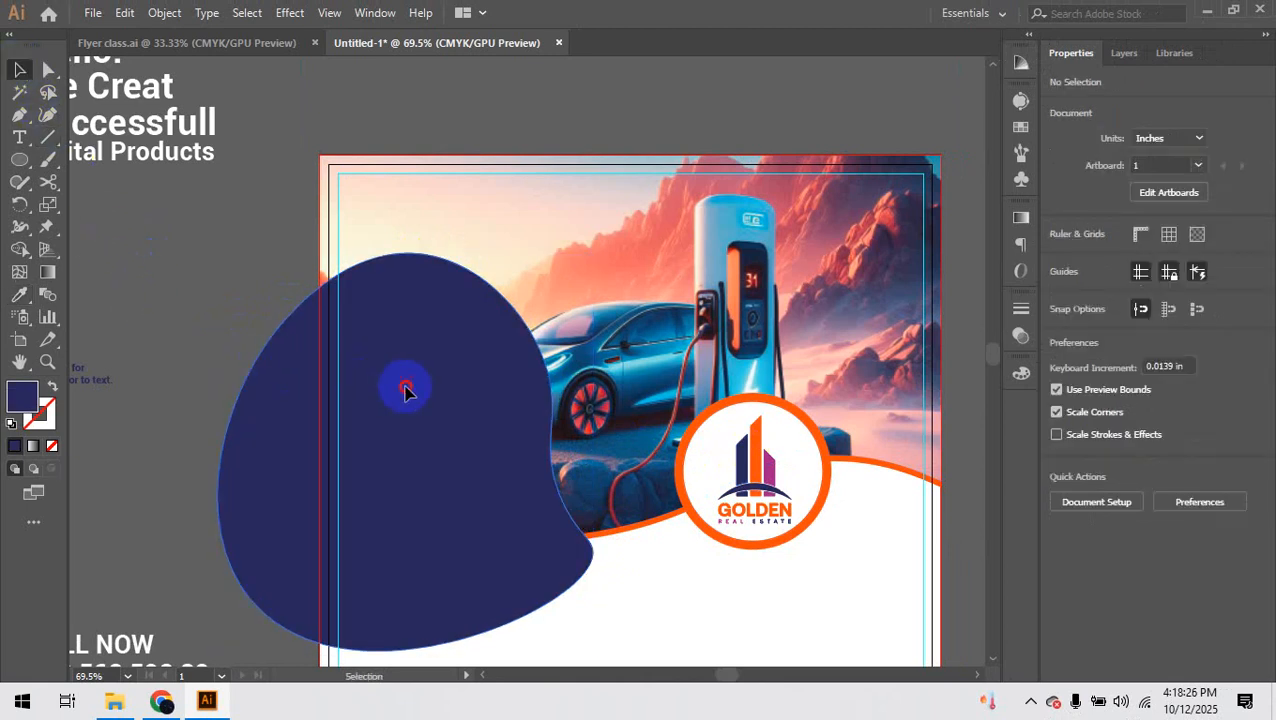
pyautogui.press('Delete')
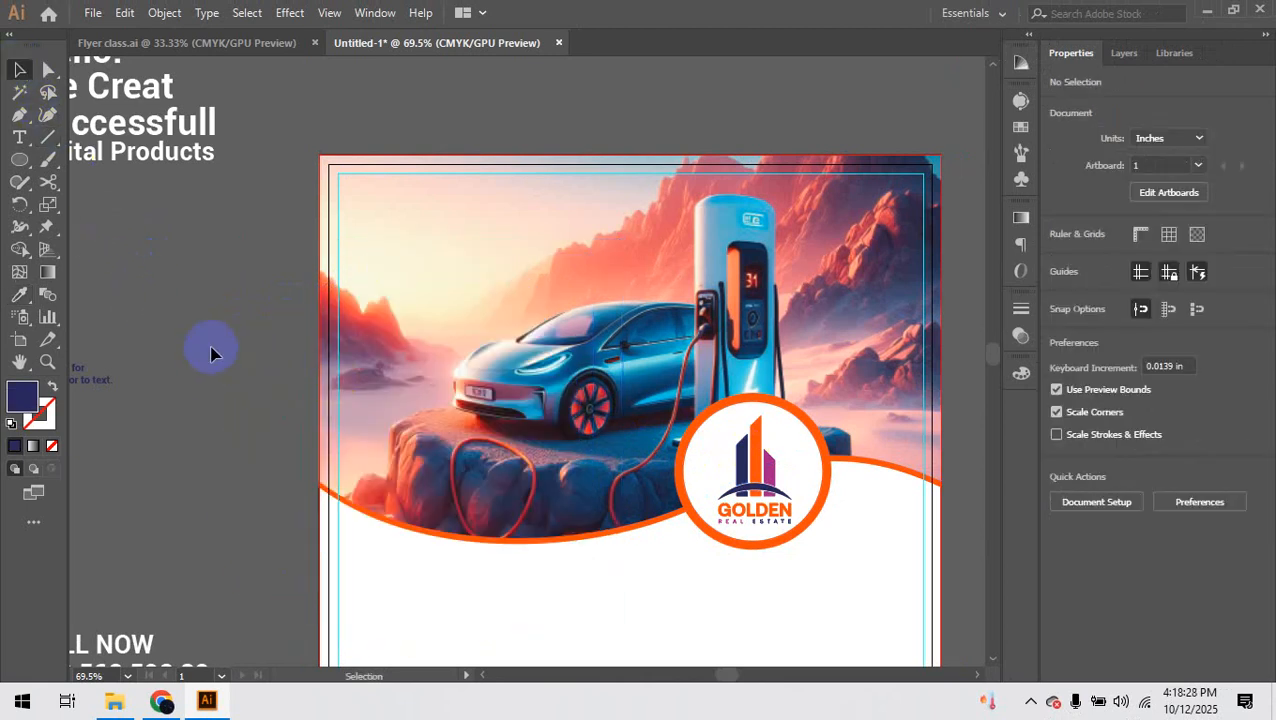
# Step: Draw a closed egg-shaped navy form about 5.38 × 5.74 in with the Curvature tool over the flyer's left edge, overlapping the car and wave
pyautogui.click(47, 114)
pyautogui.click(285, 306)
pyautogui.click(409, 234)
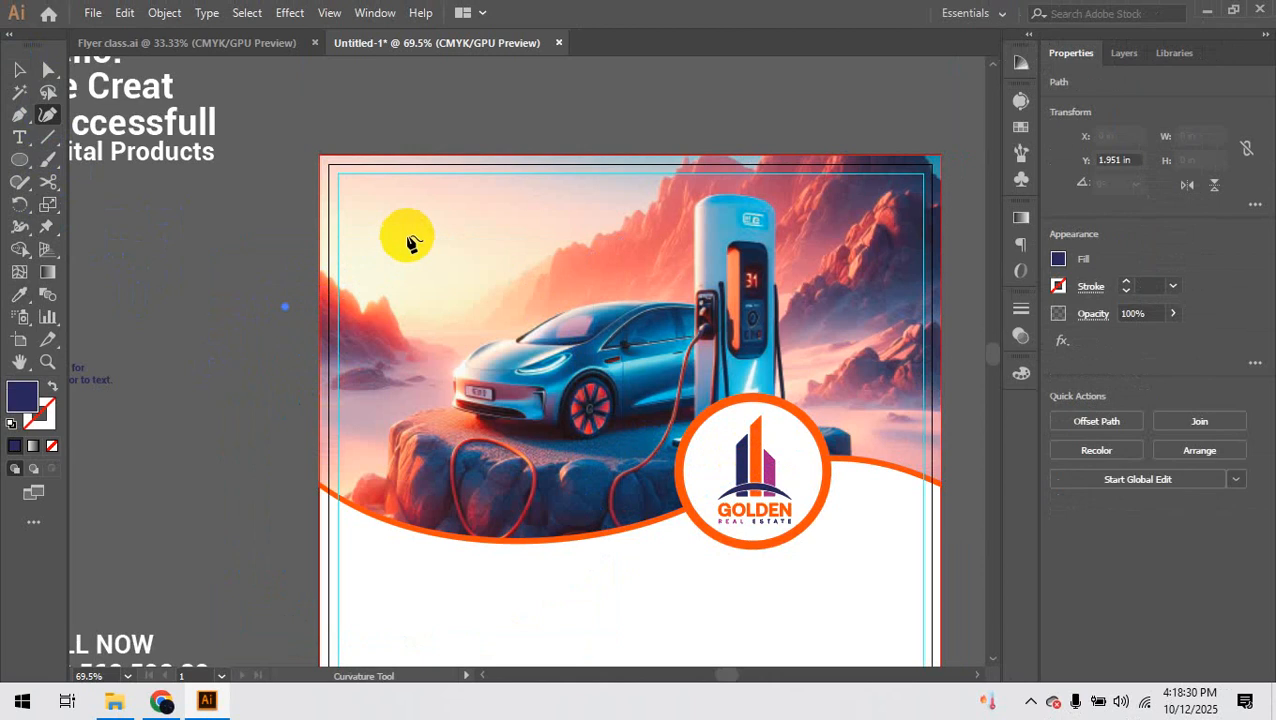
pyautogui.click(590, 386)
pyautogui.click(609, 572)
pyautogui.click(275, 585)
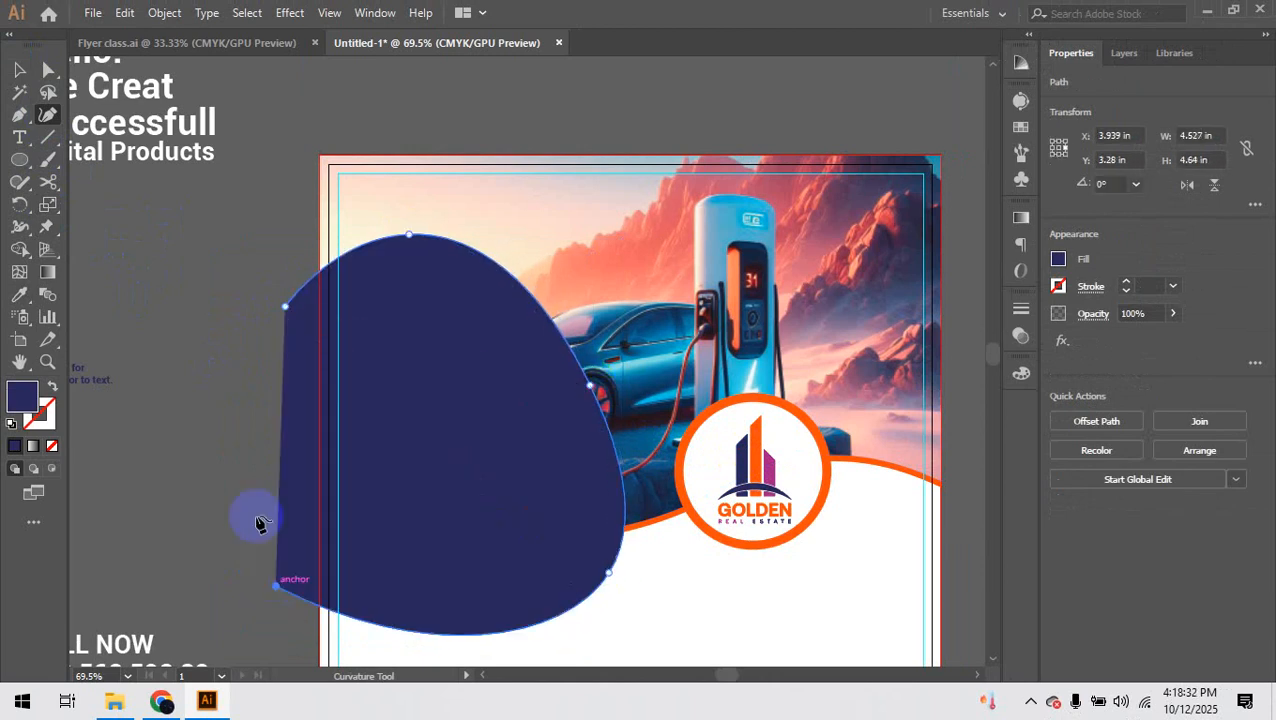
pyautogui.click(285, 306)
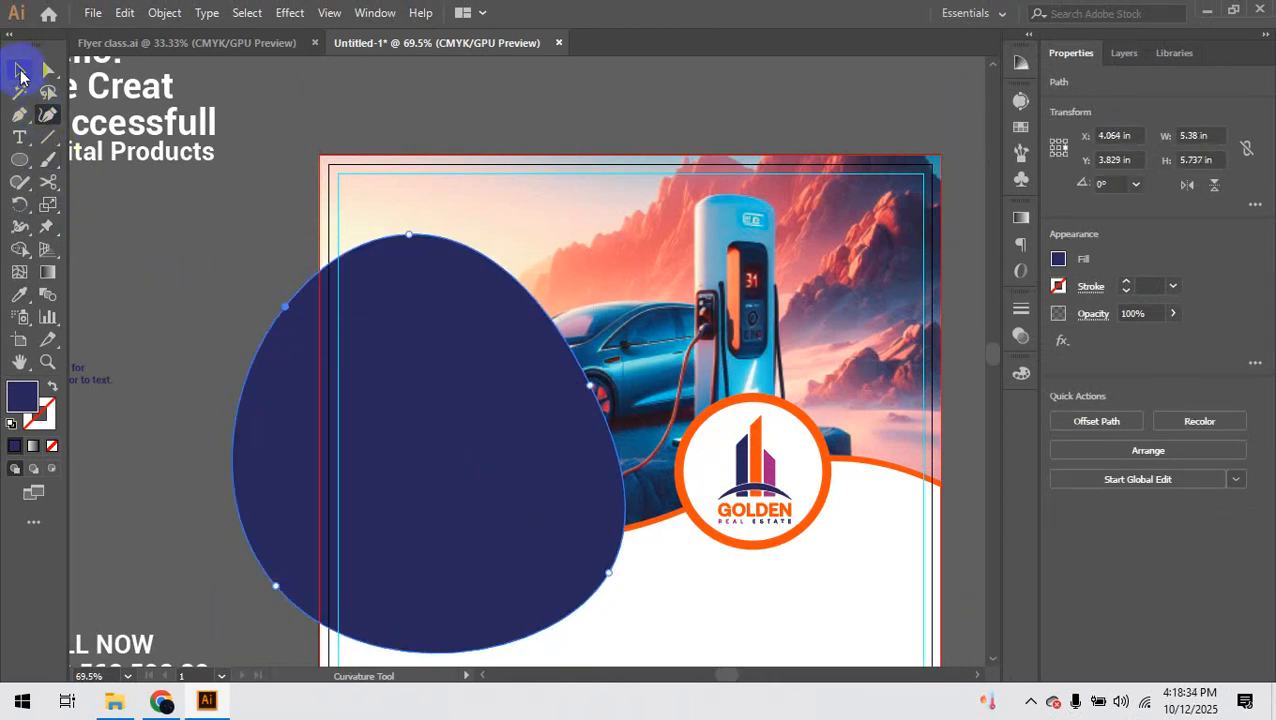
pyautogui.click(20, 72)
pyautogui.click(137, 265)
# Step: Set the navy egg shape's opacity to 71% and its blending mode to Multiply
pyautogui.click(365, 390)
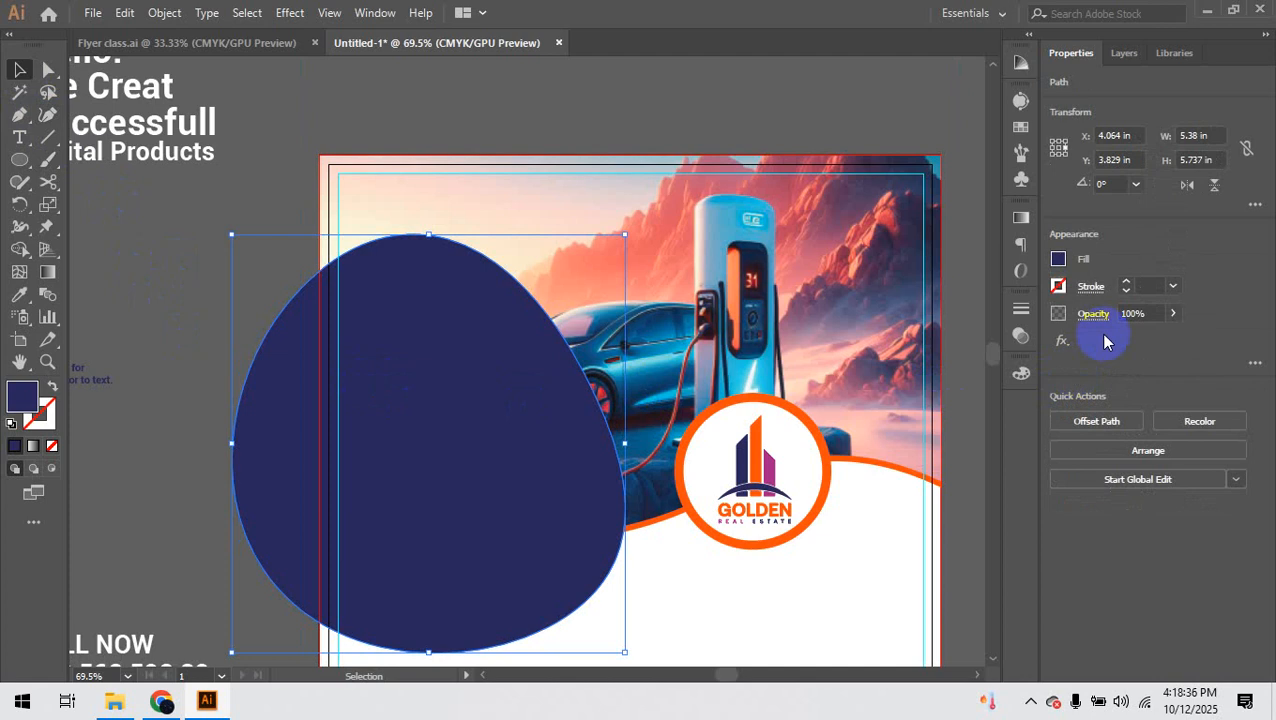
pyautogui.click(1173, 313)
pyautogui.moveTo(1178, 340); pyautogui.dragTo(1150, 341)
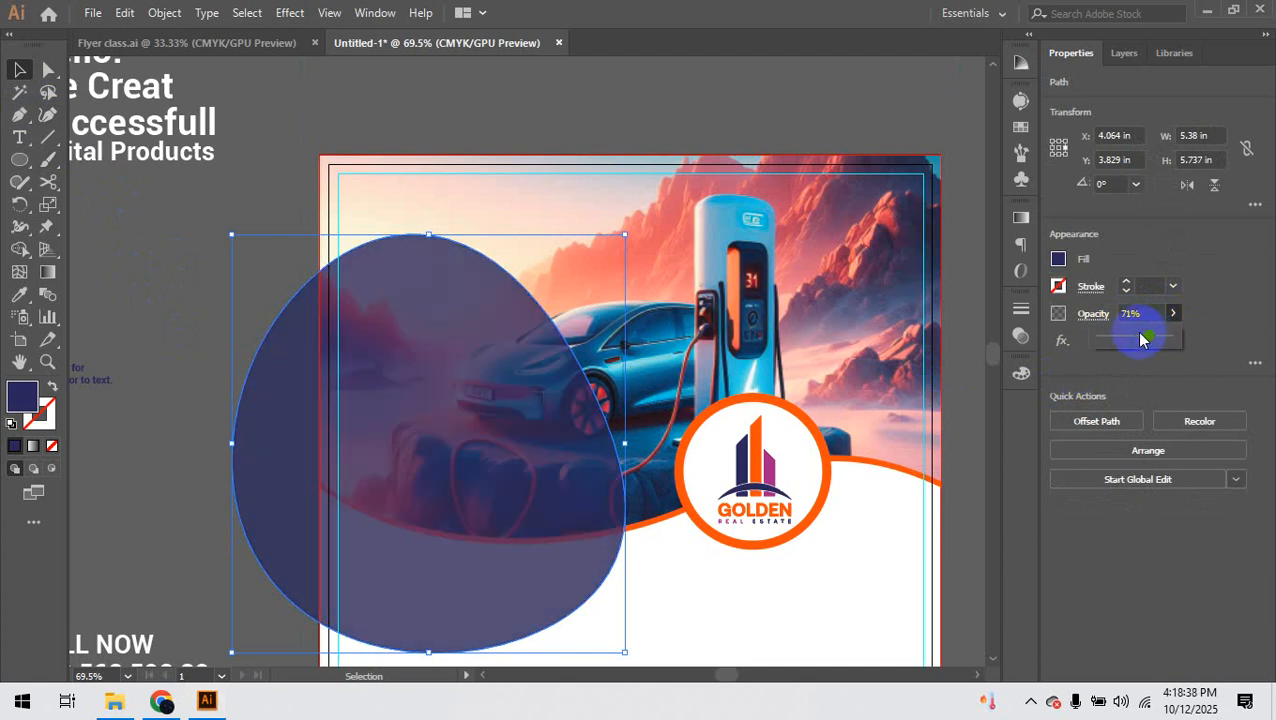
pyautogui.click(1097, 315)
pyautogui.click(961, 347)
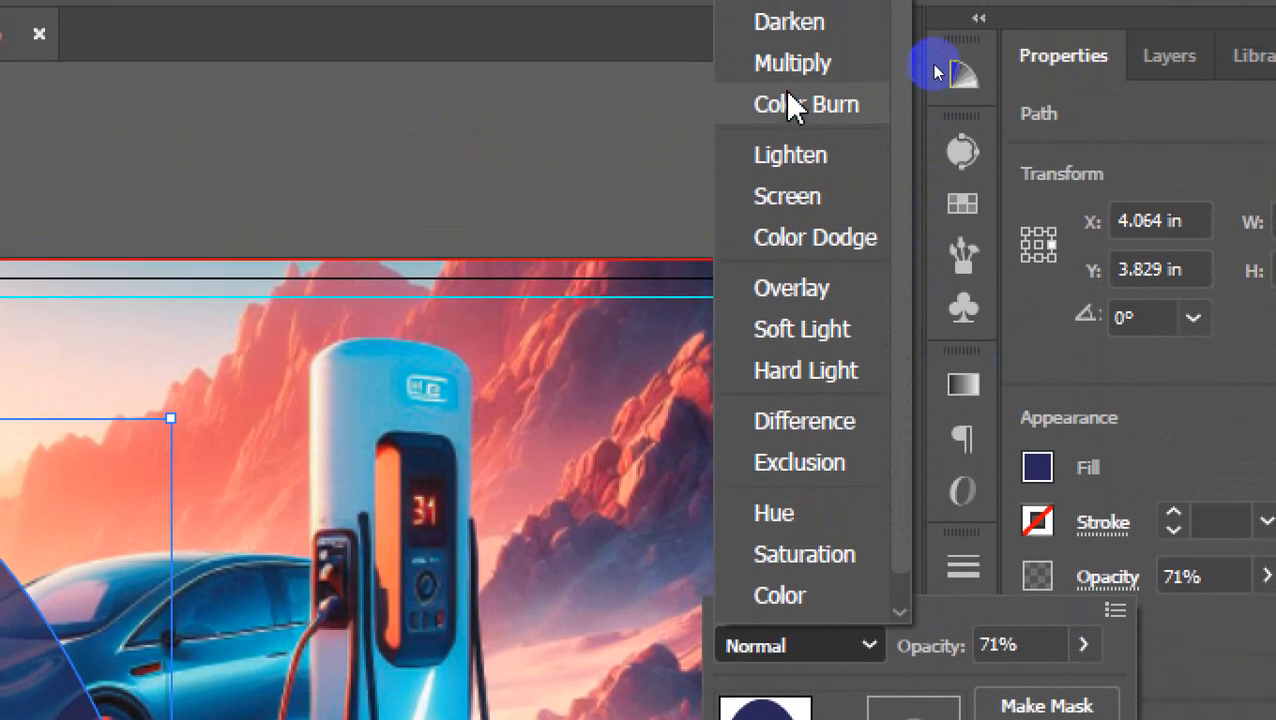
pyautogui.click(792, 60)
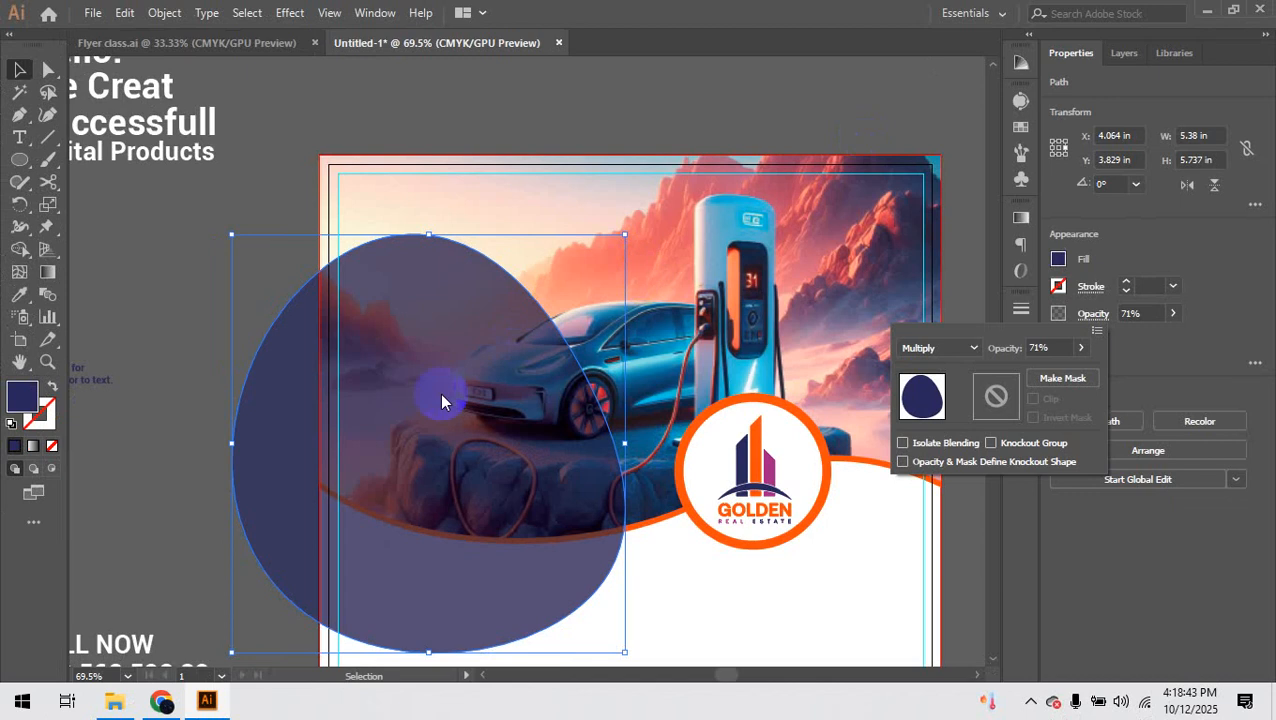
# Step: Move the egg shape up about 0.39 in and change its fill to black
pyautogui.click(463, 394)
pyautogui.moveTo(467, 379); pyautogui.dragTo(473, 351)
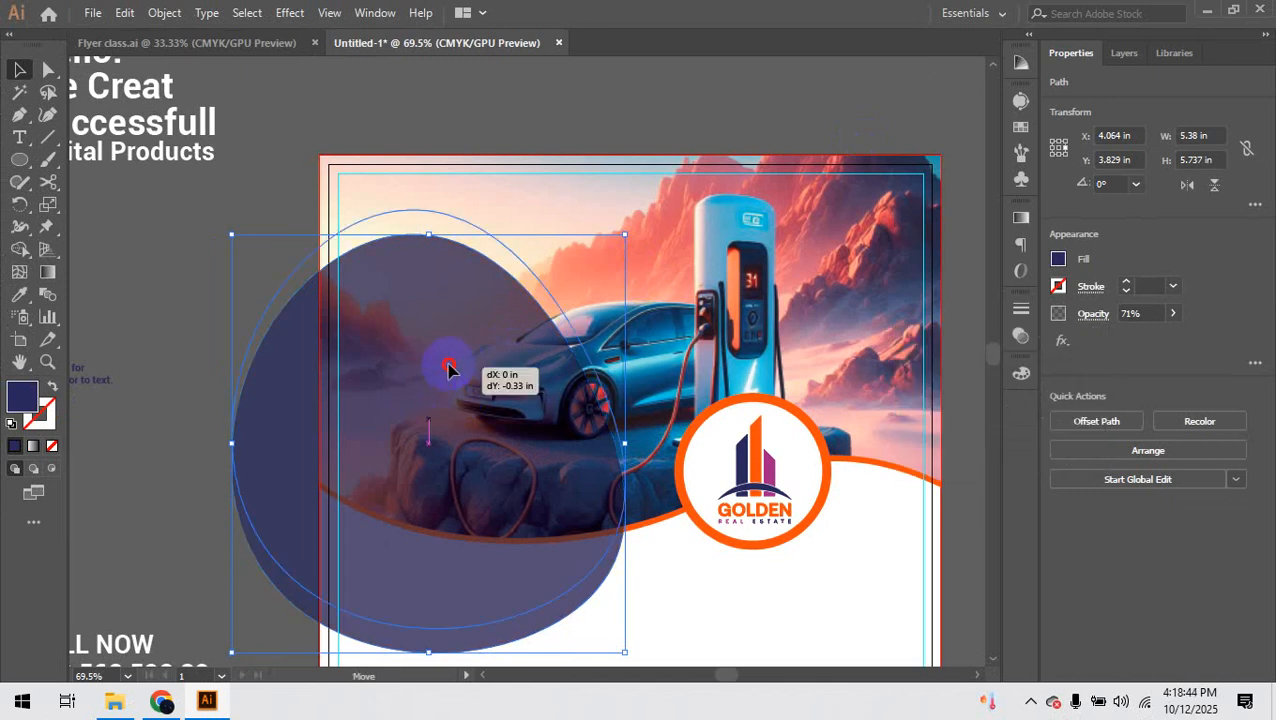
pyautogui.click(1058, 259)
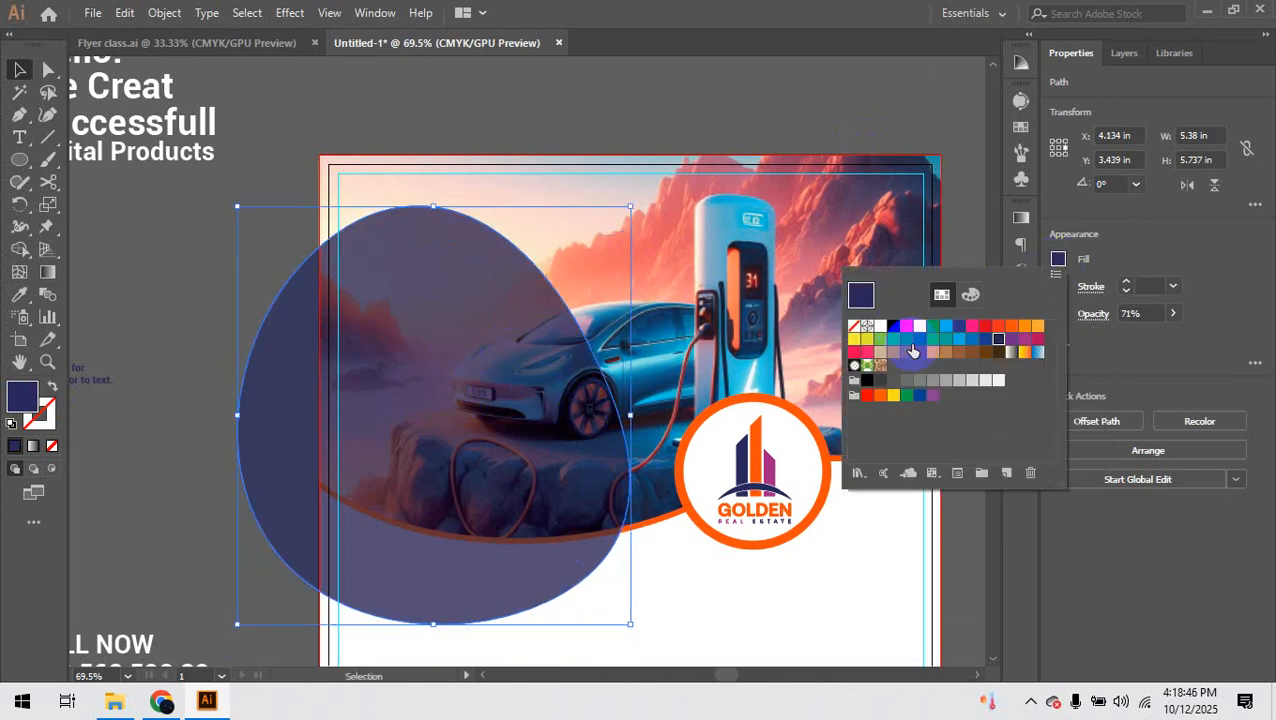
pyautogui.click(901, 329)
pyautogui.click(1168, 361)
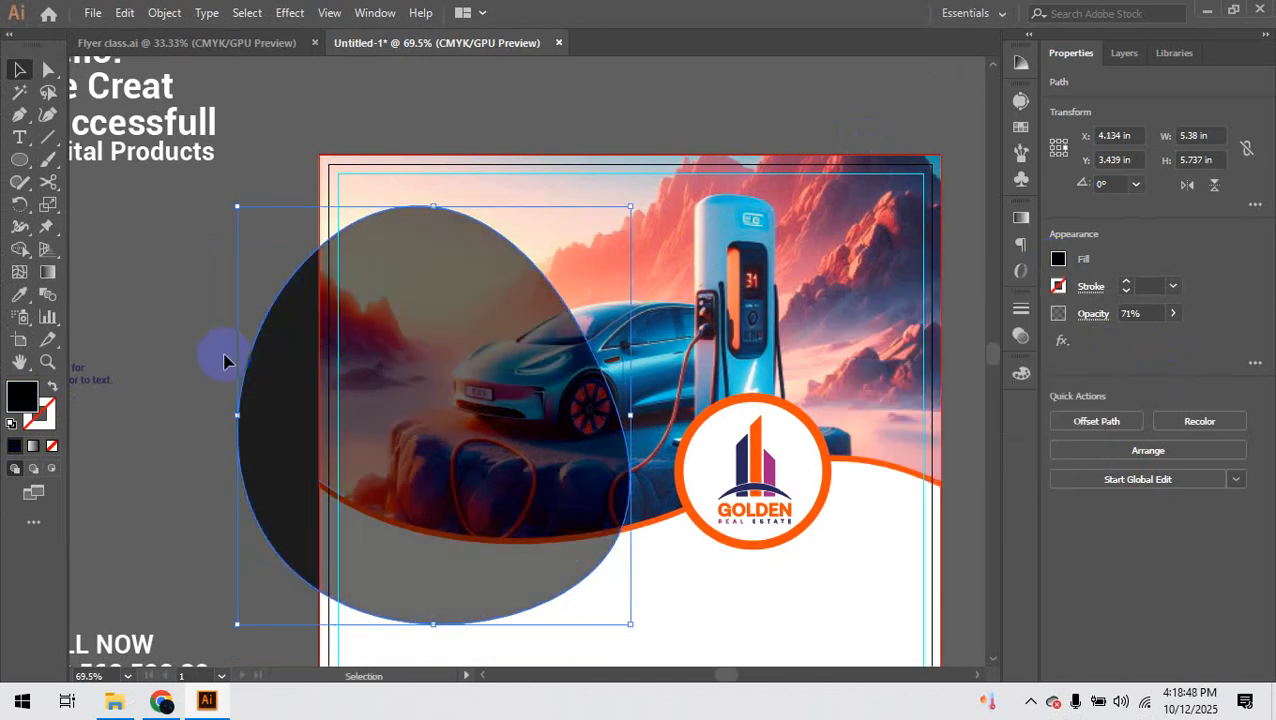
# Step: Set the black egg shape's opacity to 95%
pyautogui.click(128, 337)
pyautogui.click(481, 408)
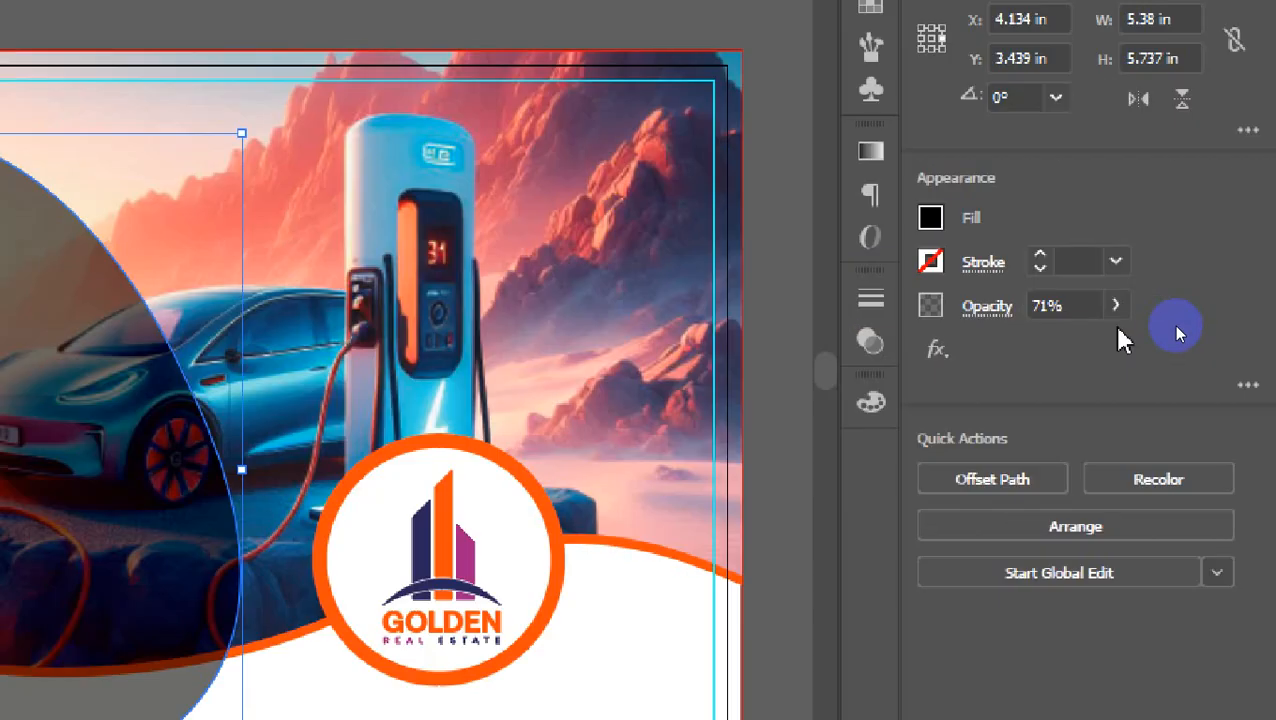
pyautogui.click(1115, 305)
pyautogui.moveTo(1060, 355); pyautogui.dragTo(1087, 352)
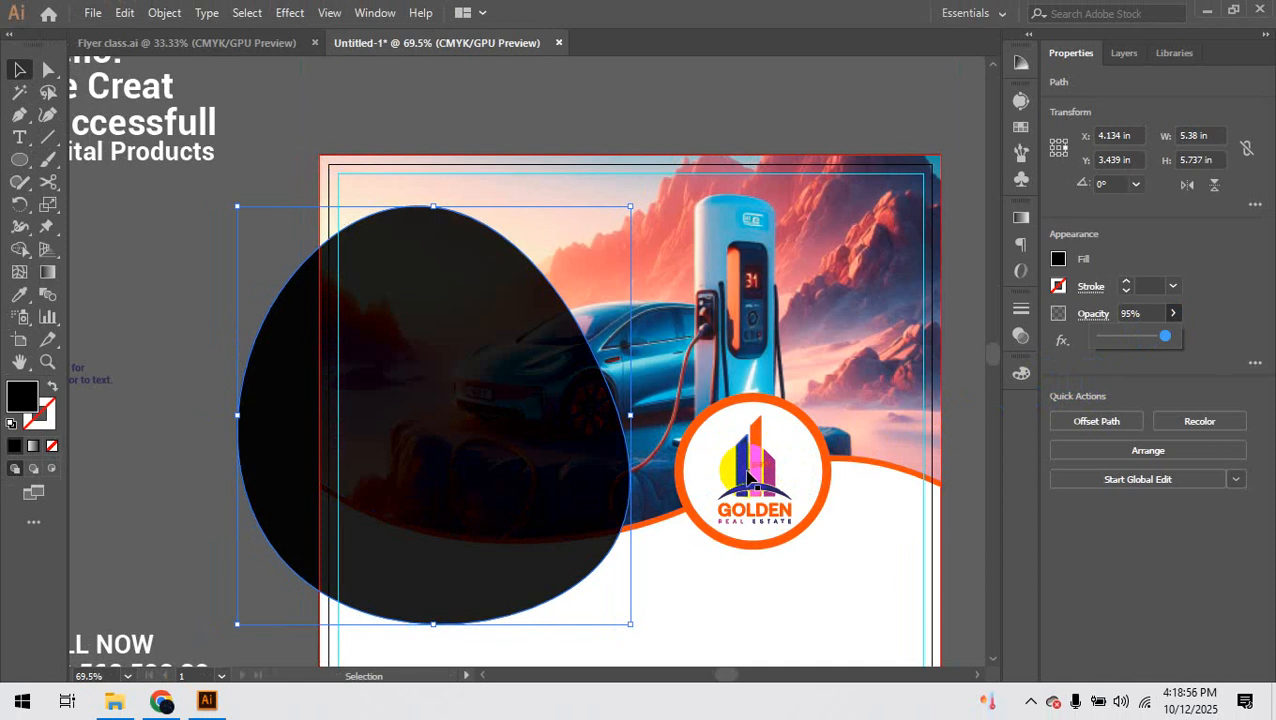
pyautogui.click(1052, 393)
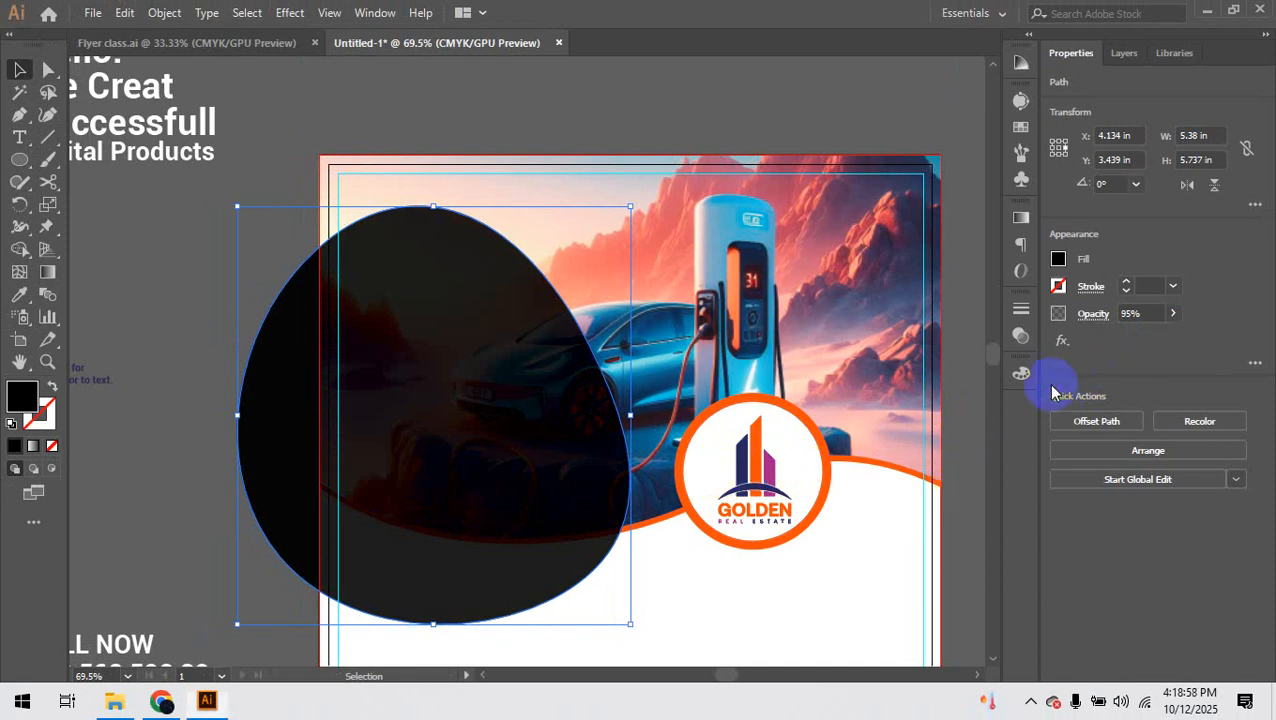
# Step: Try the logo's orange, navy and magenta as the egg shape's fill with the Eyedropper, ending on orange
pyautogui.press('i')
pyautogui.click(758, 452)
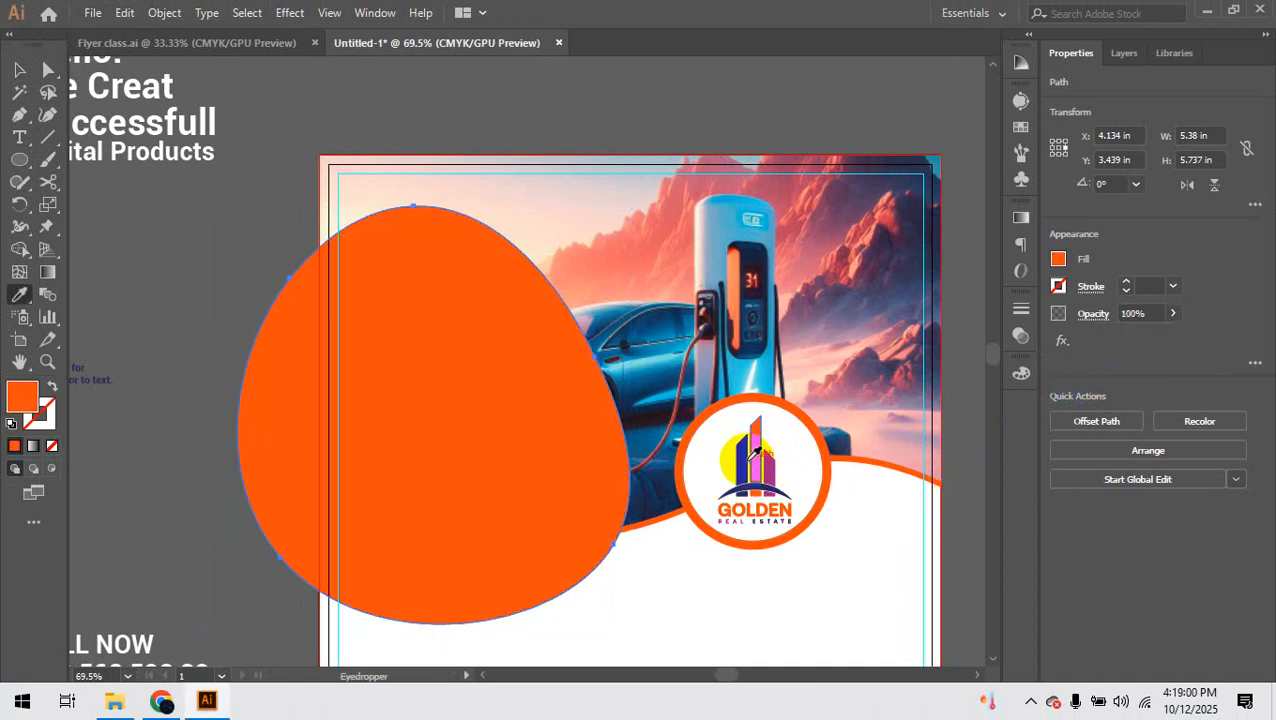
pyautogui.click(750, 452)
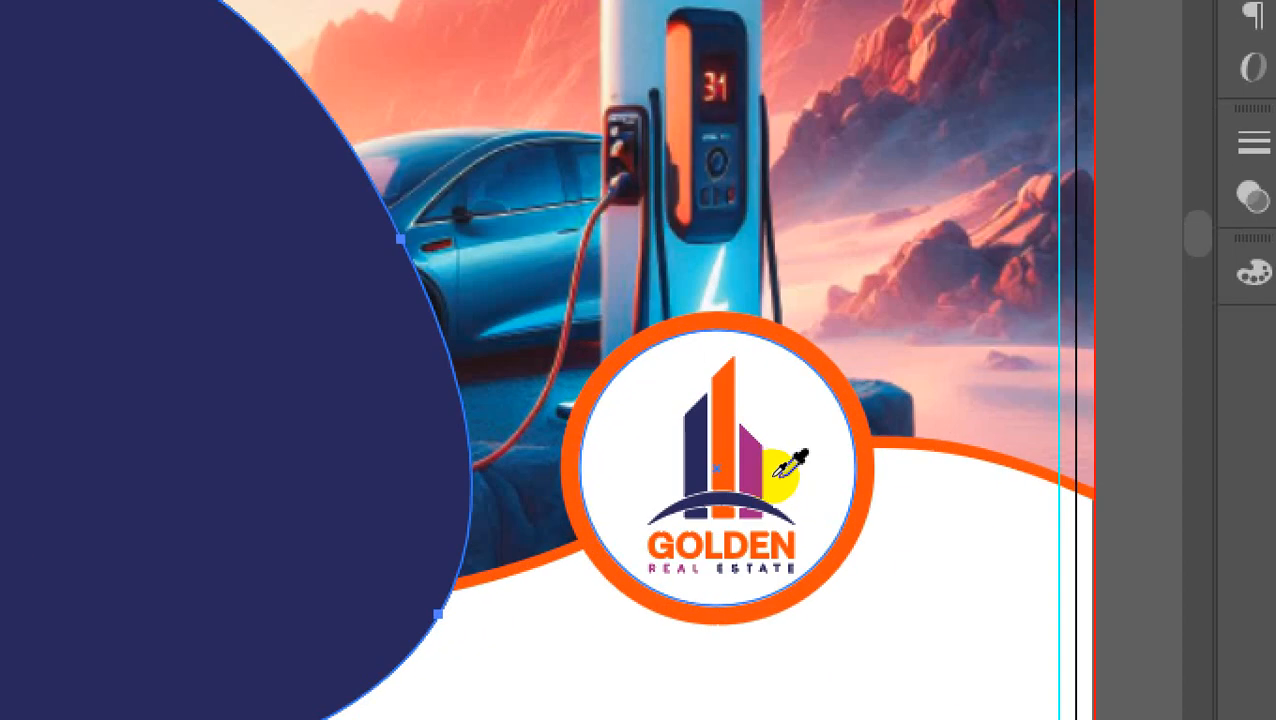
pyautogui.click(770, 464)
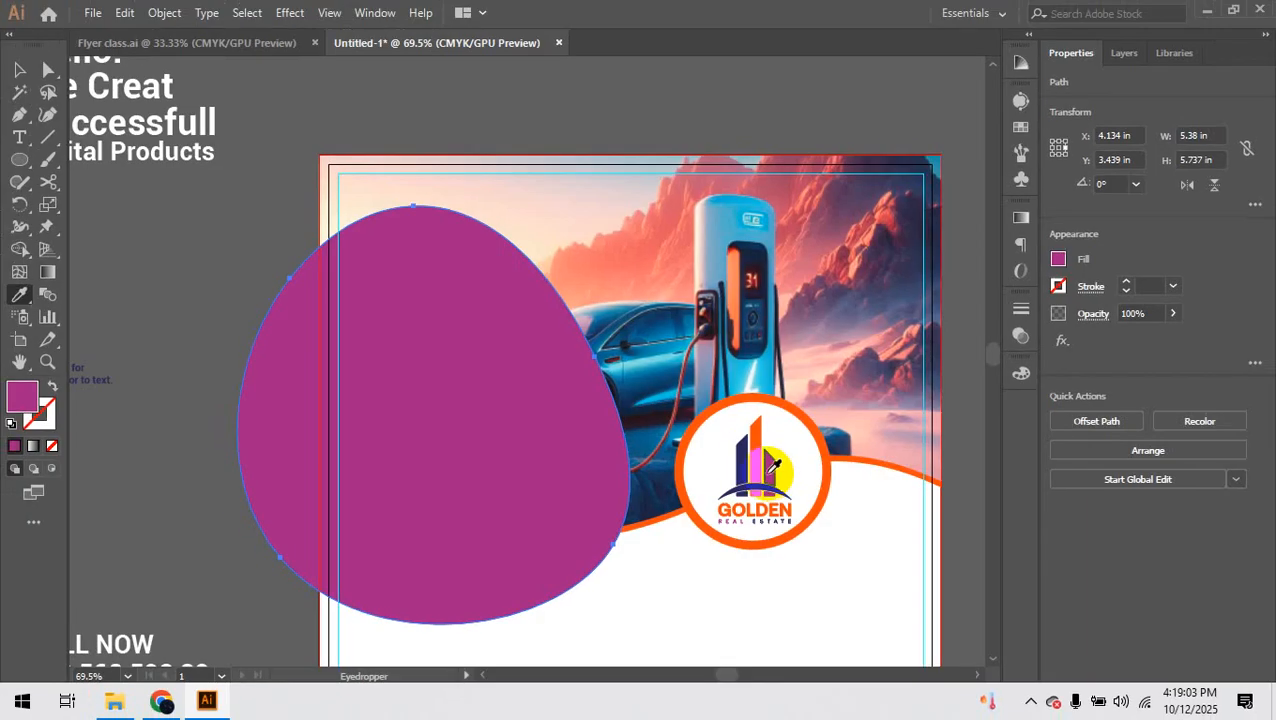
pyautogui.click(746, 454)
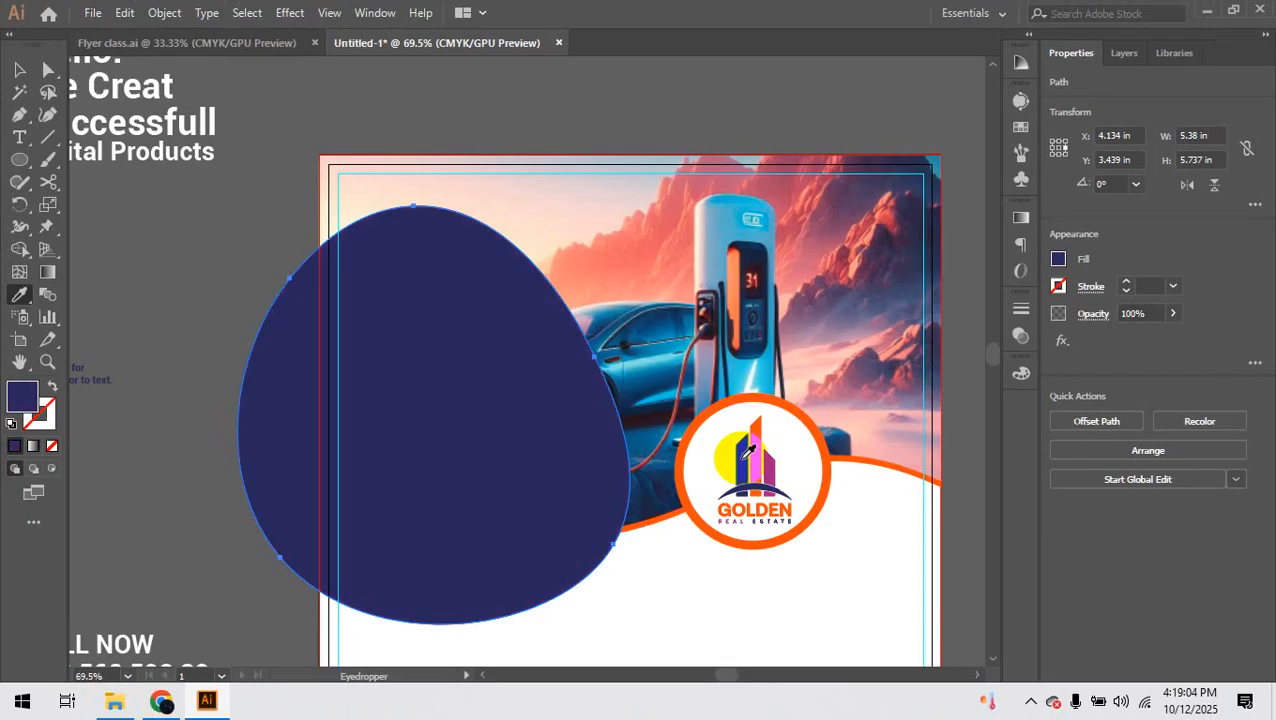
pyautogui.click(764, 444)
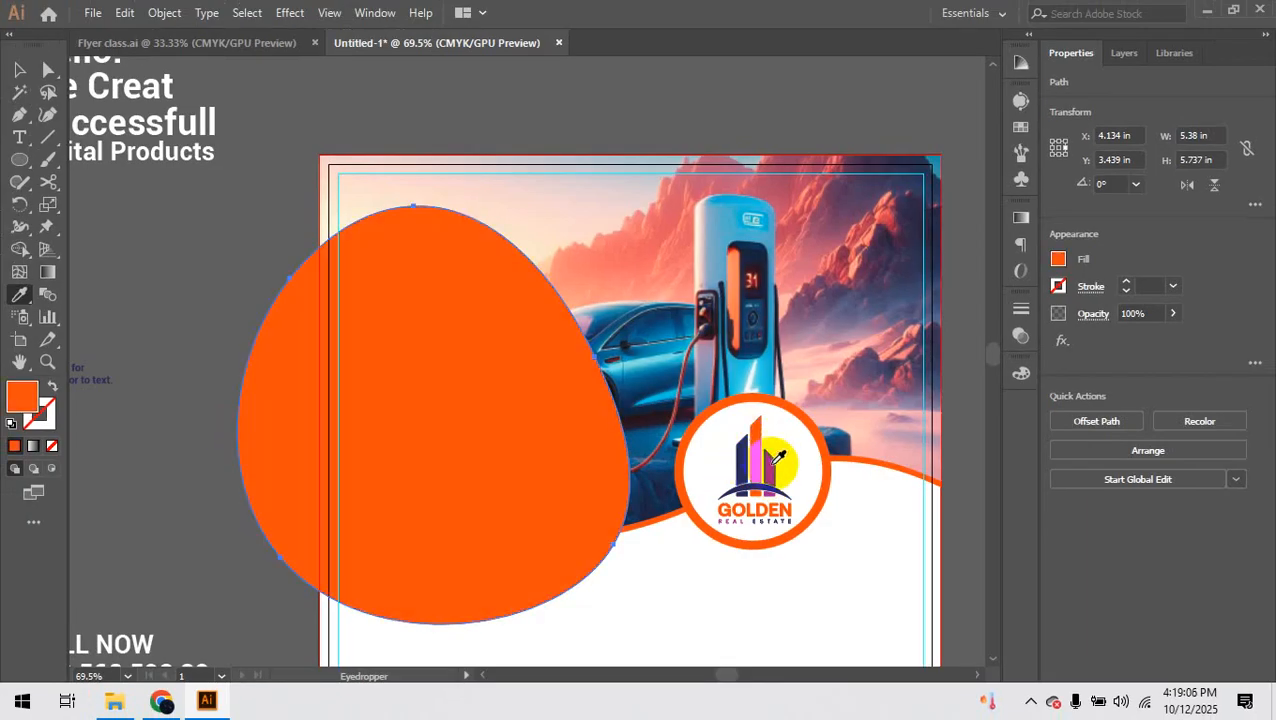
# Step: Set the orange shape's opacity to 89% and move it down about 0.93 in over the wave
pyautogui.click(19, 69)
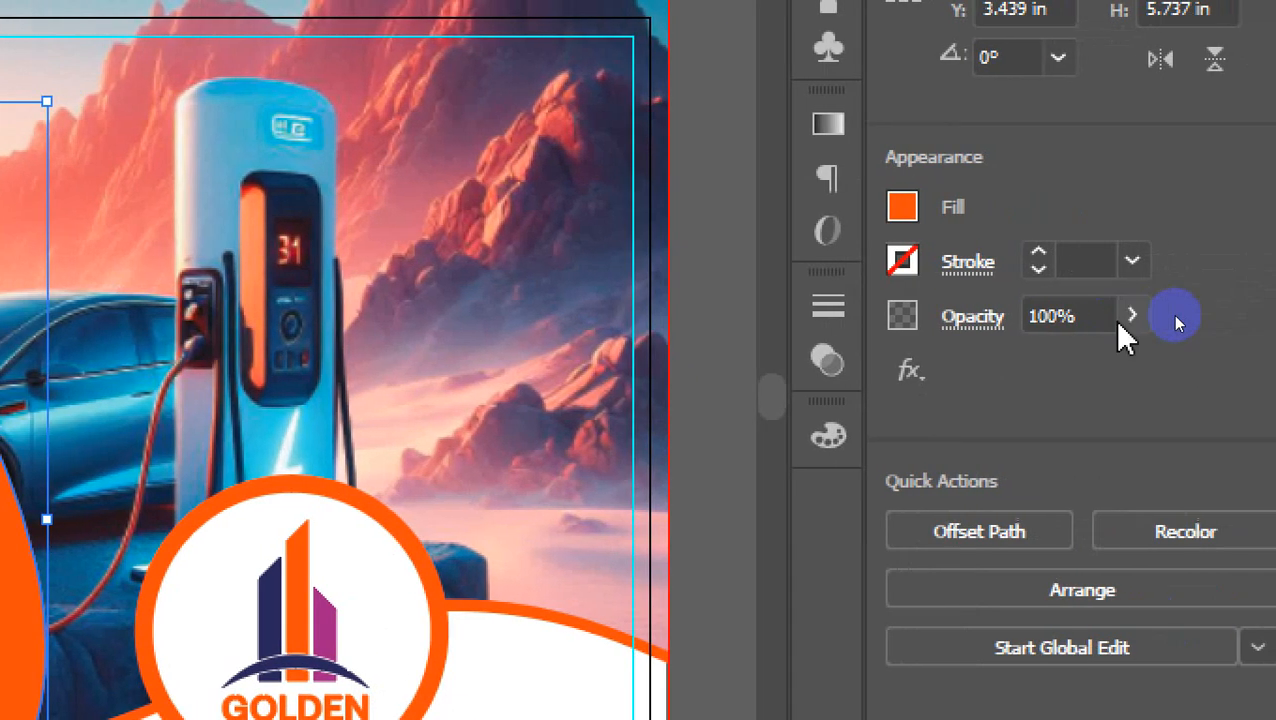
pyautogui.click(1173, 313)
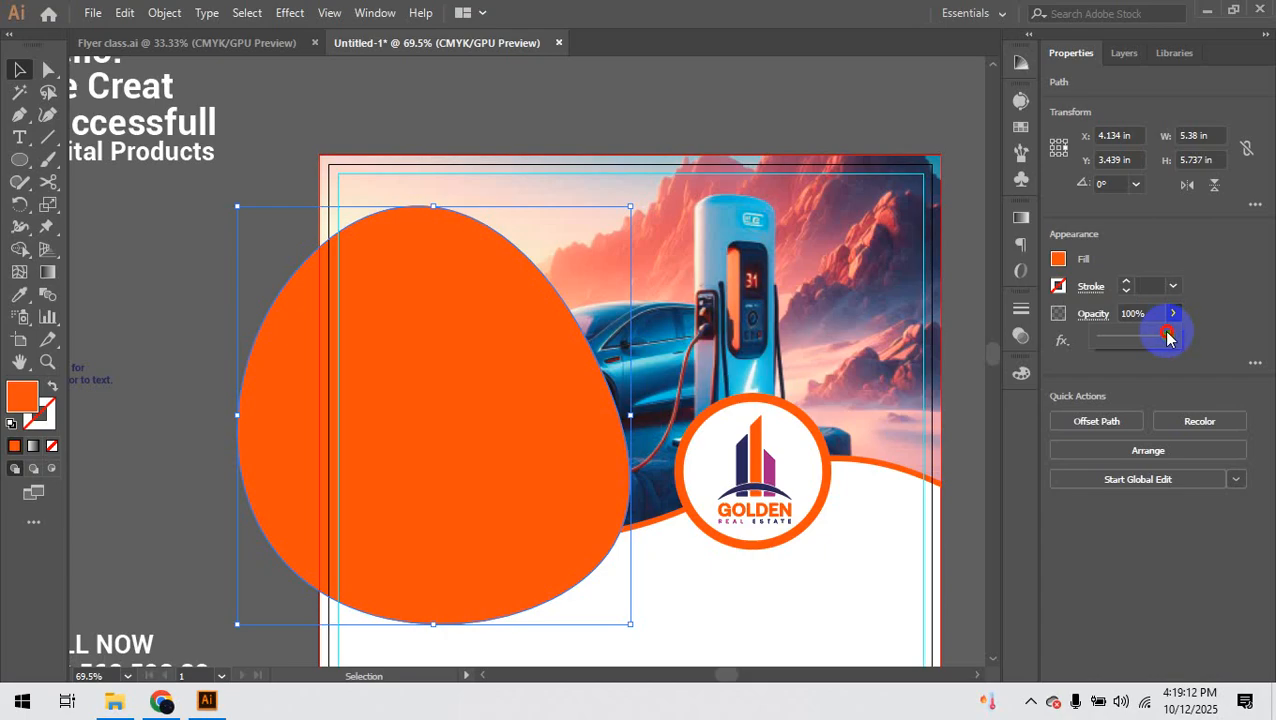
pyautogui.moveTo(1097, 362); pyautogui.dragTo(1082, 365)
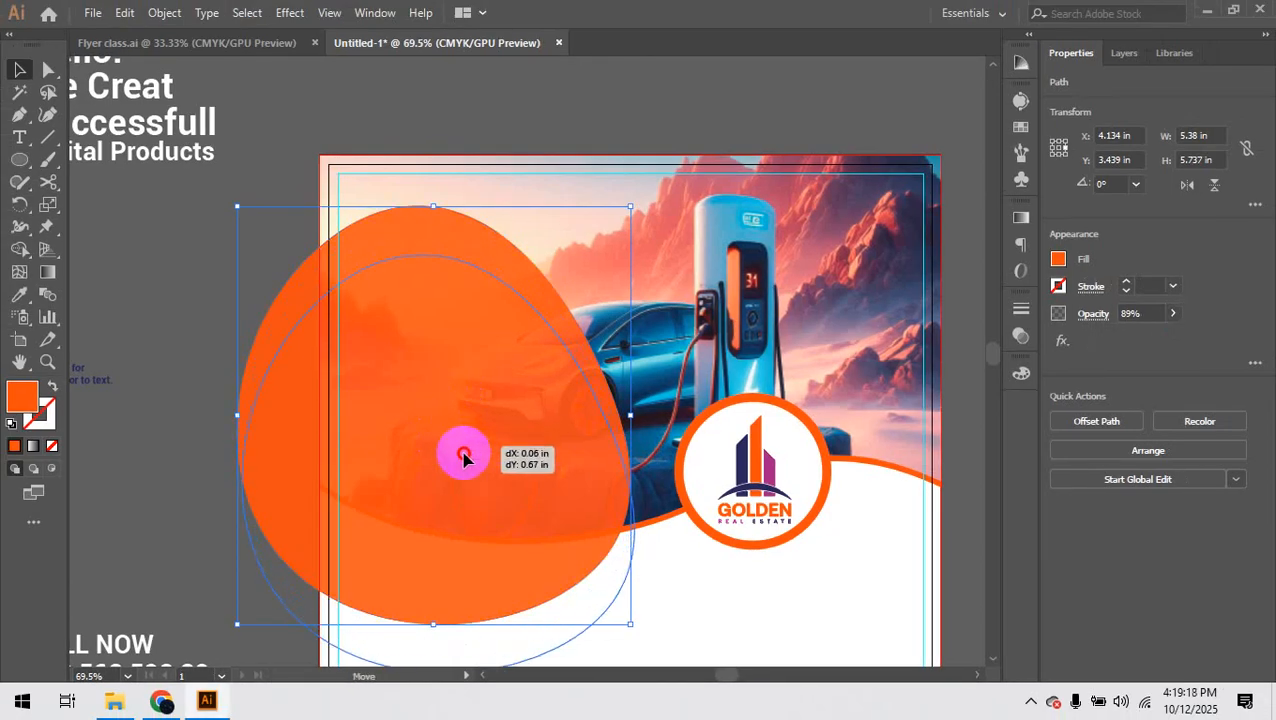
pyautogui.moveTo(463, 458); pyautogui.dragTo(463, 477)
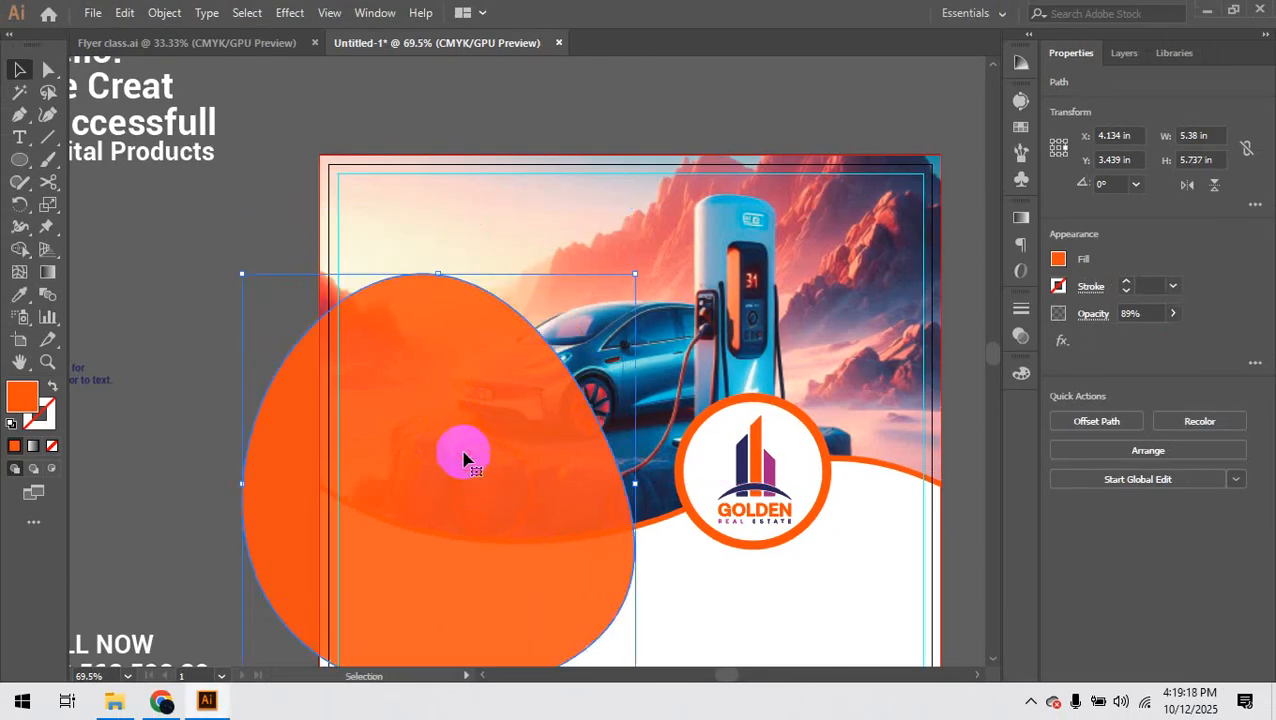
# Step: Trim away the parts of the orange shape outside the flyer and below the wave with the Shape Builder, and deselect
pyautogui.scroll(-1, 463, 443)
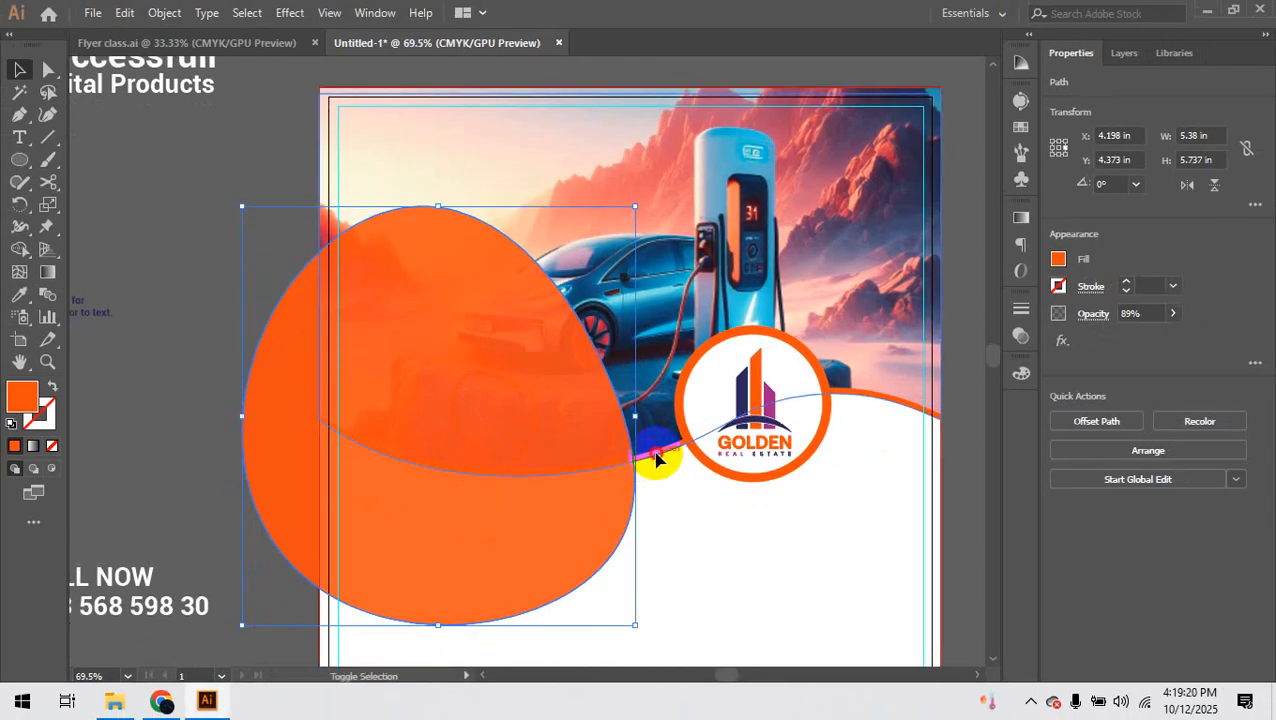
pyautogui.keyDown('shift'); pyautogui.click(560, 478); pyautogui.keyUp('shift')
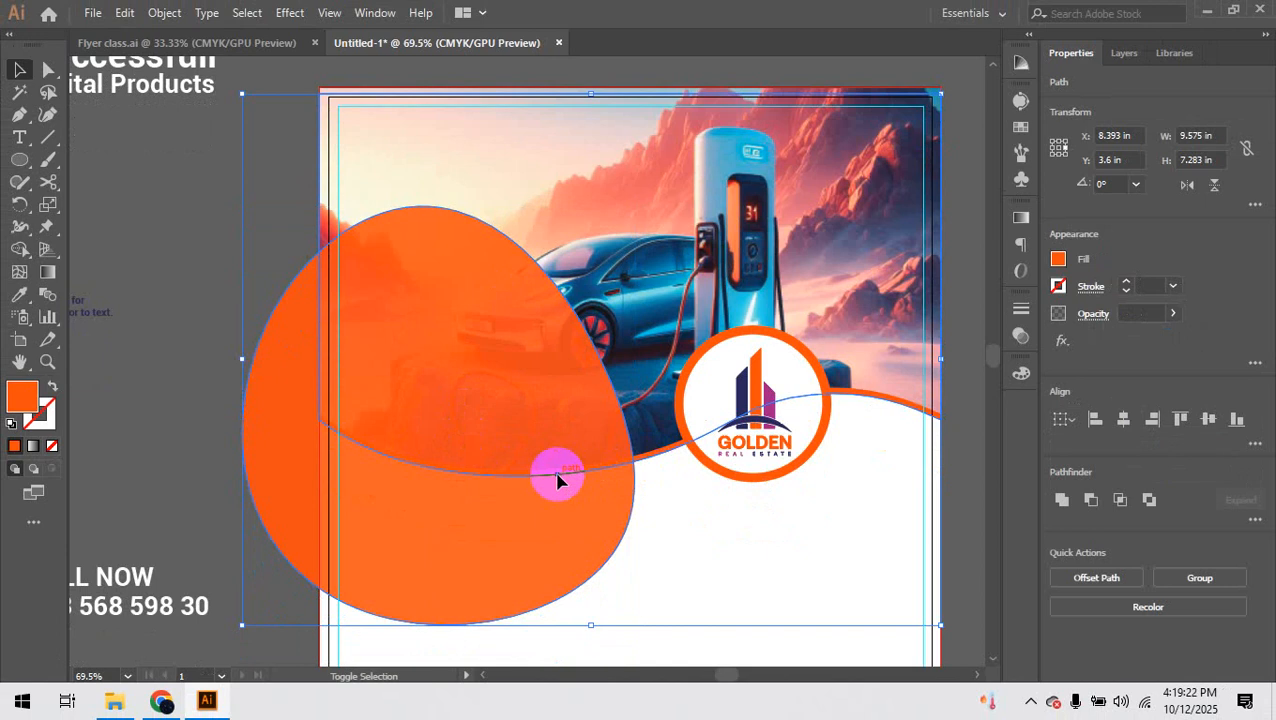
pyautogui.hotkey('shift', 'm')
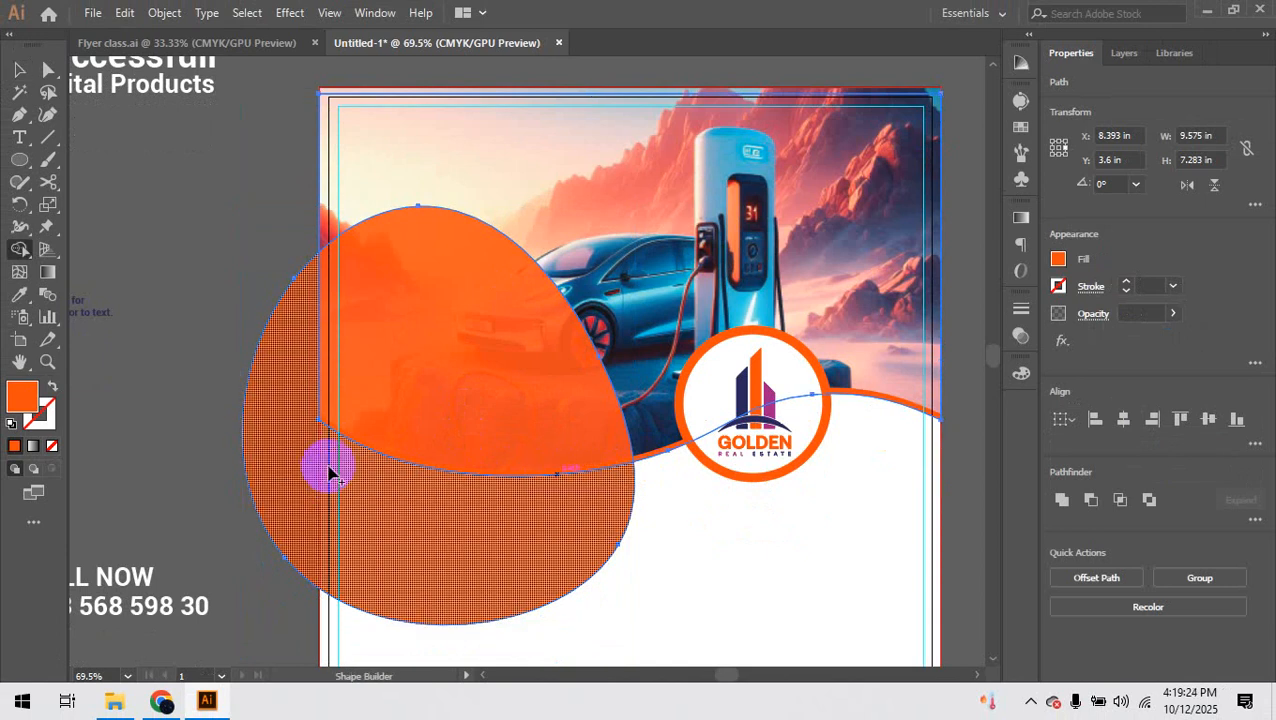
pyautogui.keyDown('alt'); pyautogui.click(330, 472); pyautogui.keyUp('alt')
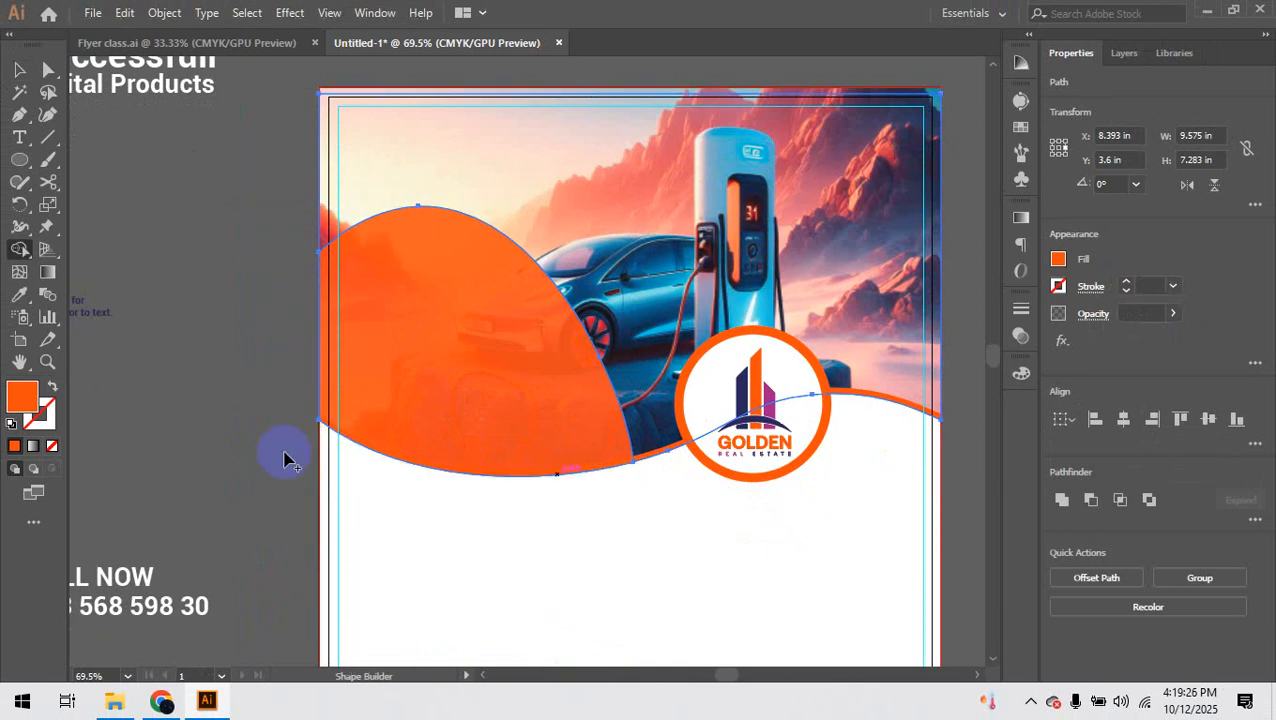
pyautogui.click(21, 75)
pyautogui.click(187, 238)
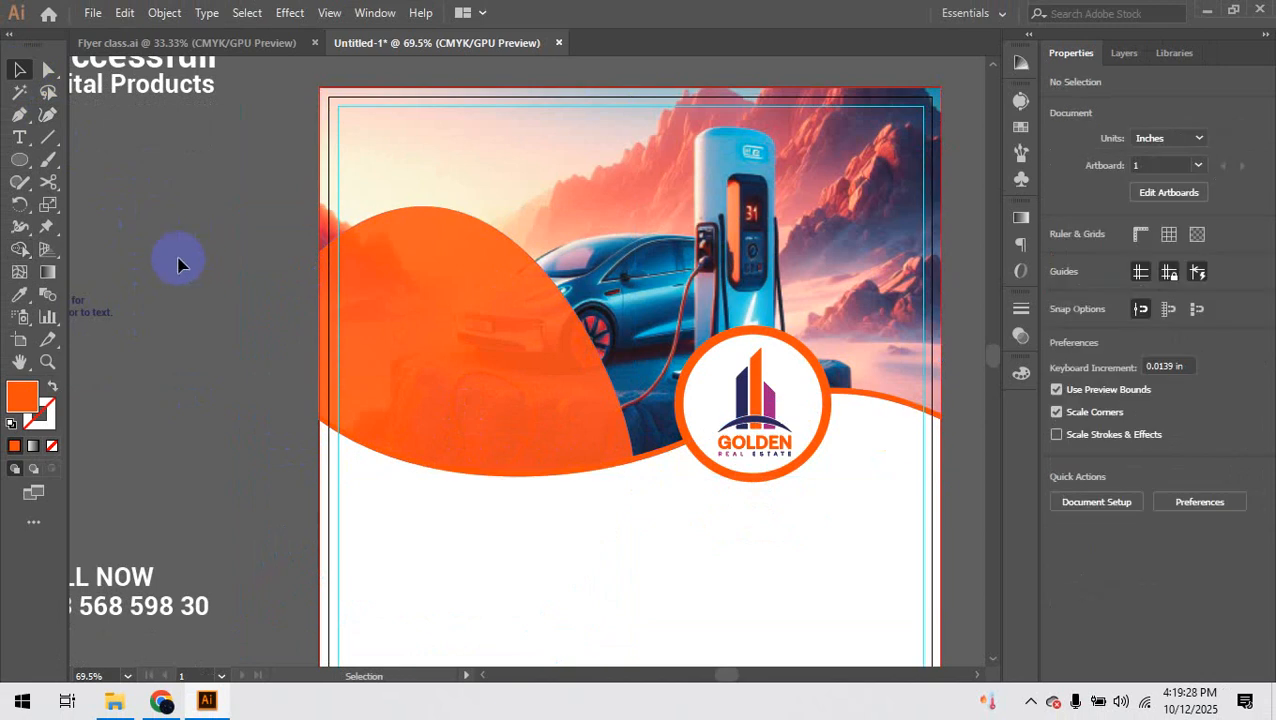
# Step: Place the white headline text "Hello! We Creat Successfull Digital Products" on the orange curved shape and deselect it
pyautogui.moveTo(190, 224); pyautogui.dragTo(245, 345)
pyautogui.moveTo(181, 172); pyautogui.dragTo(514, 461)
pyautogui.press('ctrl')
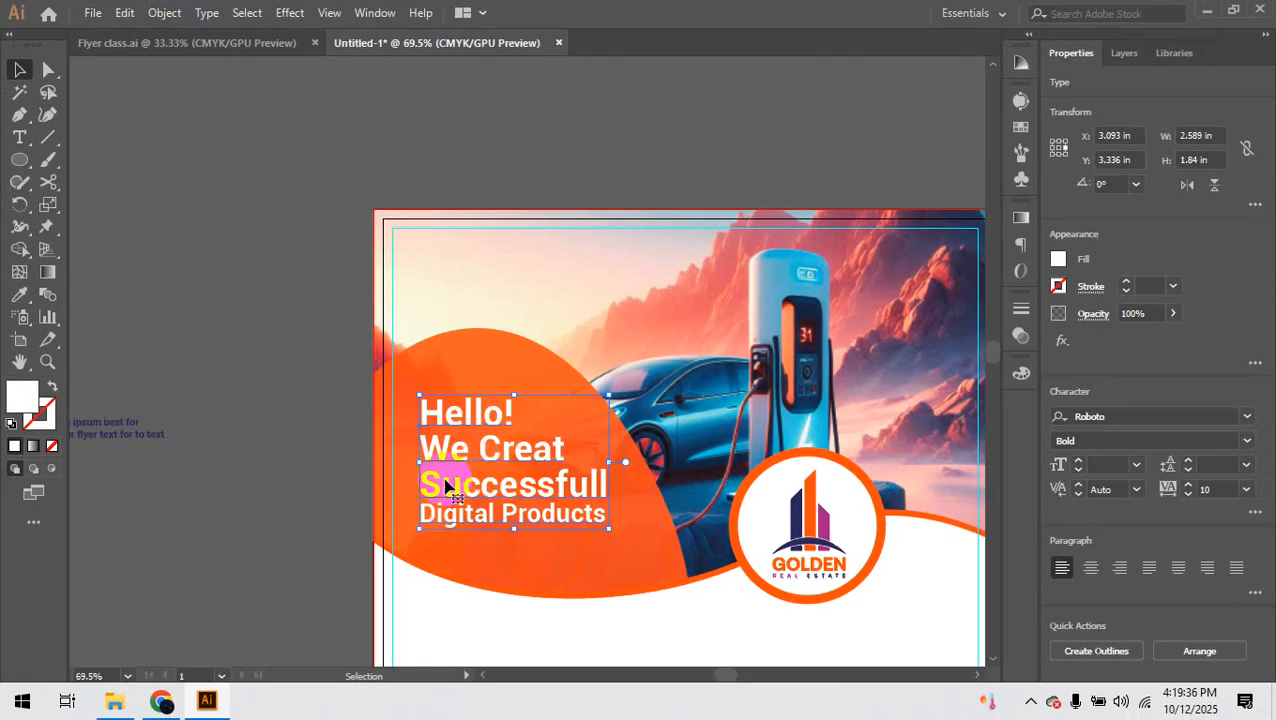
pyautogui.click(281, 433)
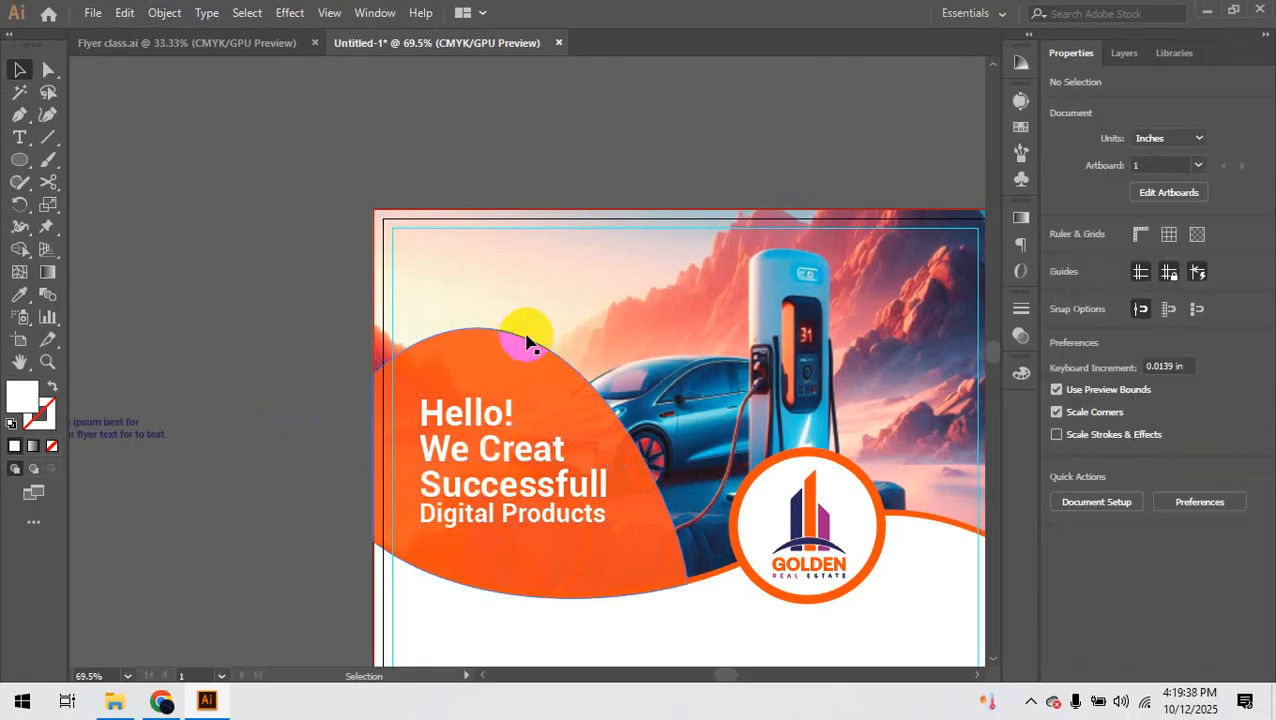
# Step: Recolour the orange curved shape behind the headline with the logo's navy using the Eyedropper
pyautogui.click(566, 390)
pyautogui.press('i')
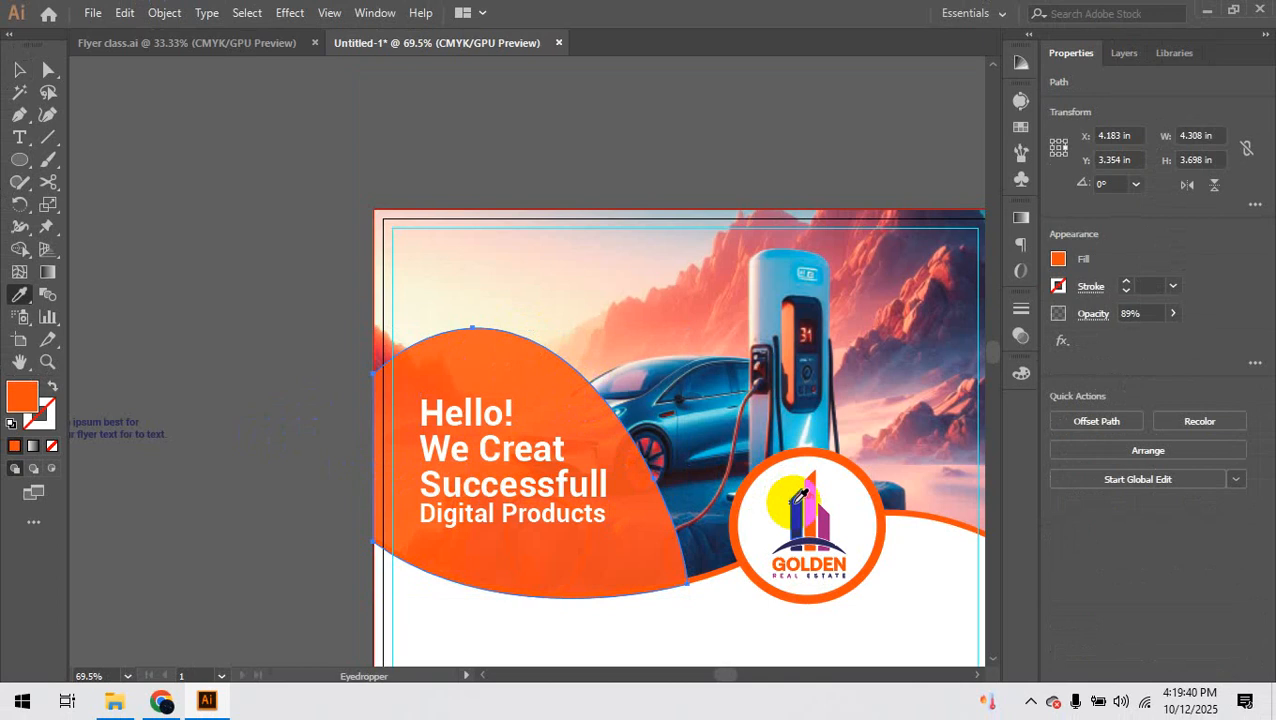
pyautogui.click(276, 305)
pyautogui.press('v')
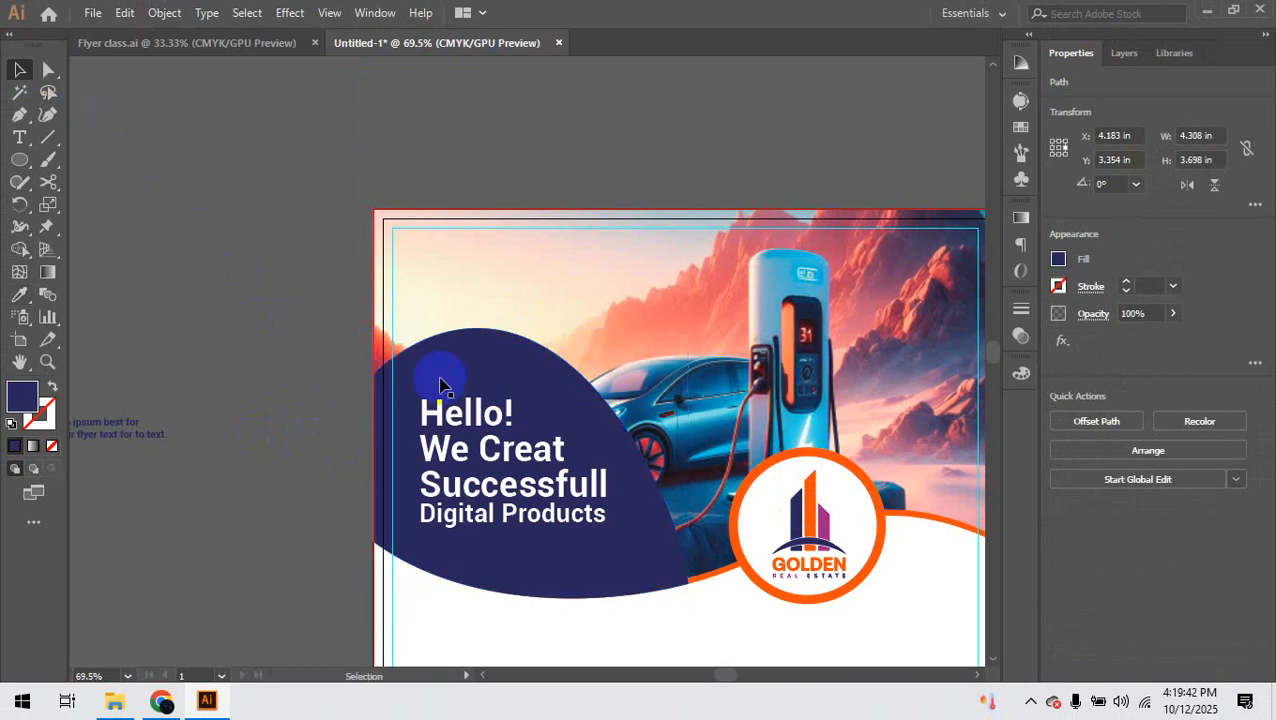
# Step: Lower the navy curved shape's opacity, trying 94% and ending at about 81%, and deselect it
pyautogui.click(1172, 314)
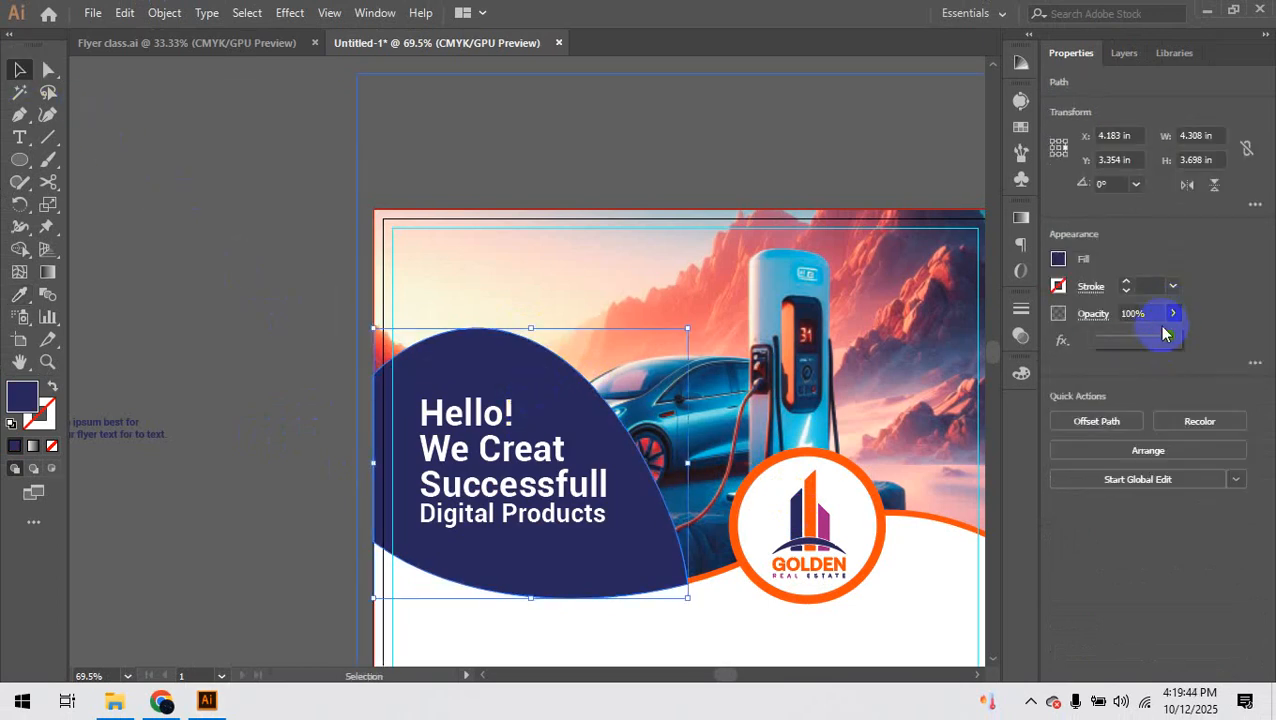
pyautogui.moveTo(1176, 340); pyautogui.dragTo(1115, 337)
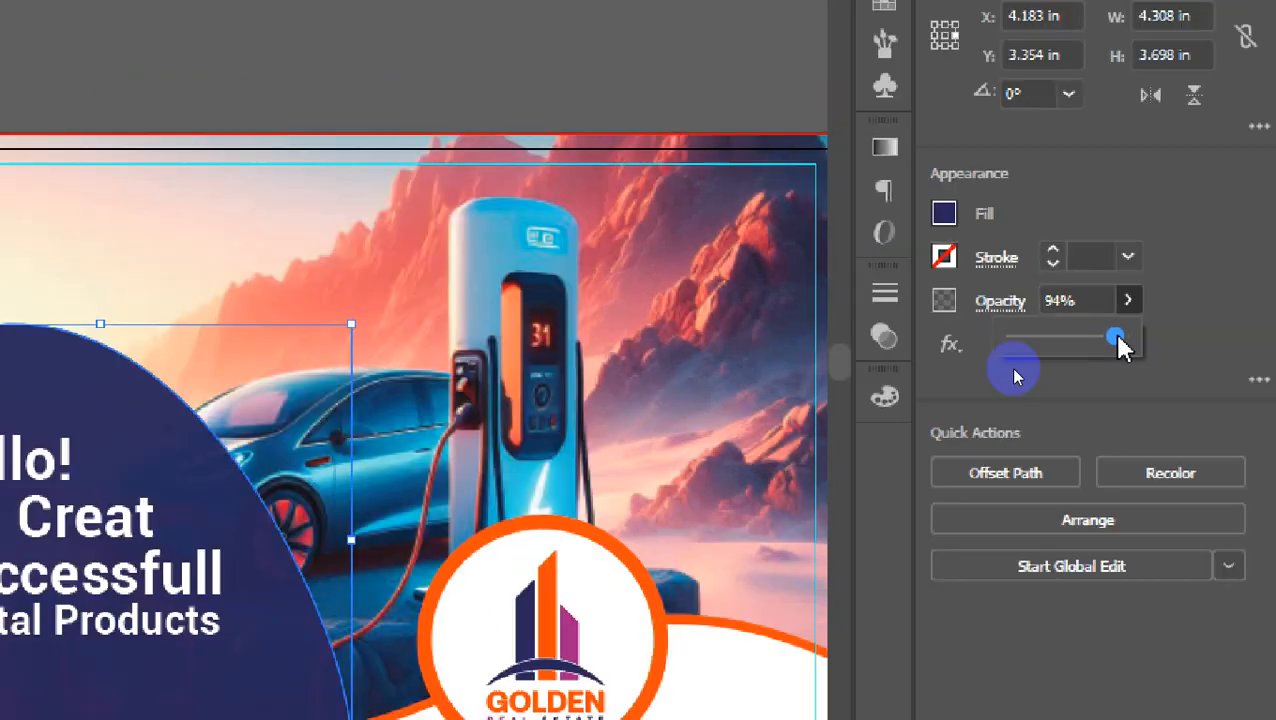
pyautogui.click(312, 454)
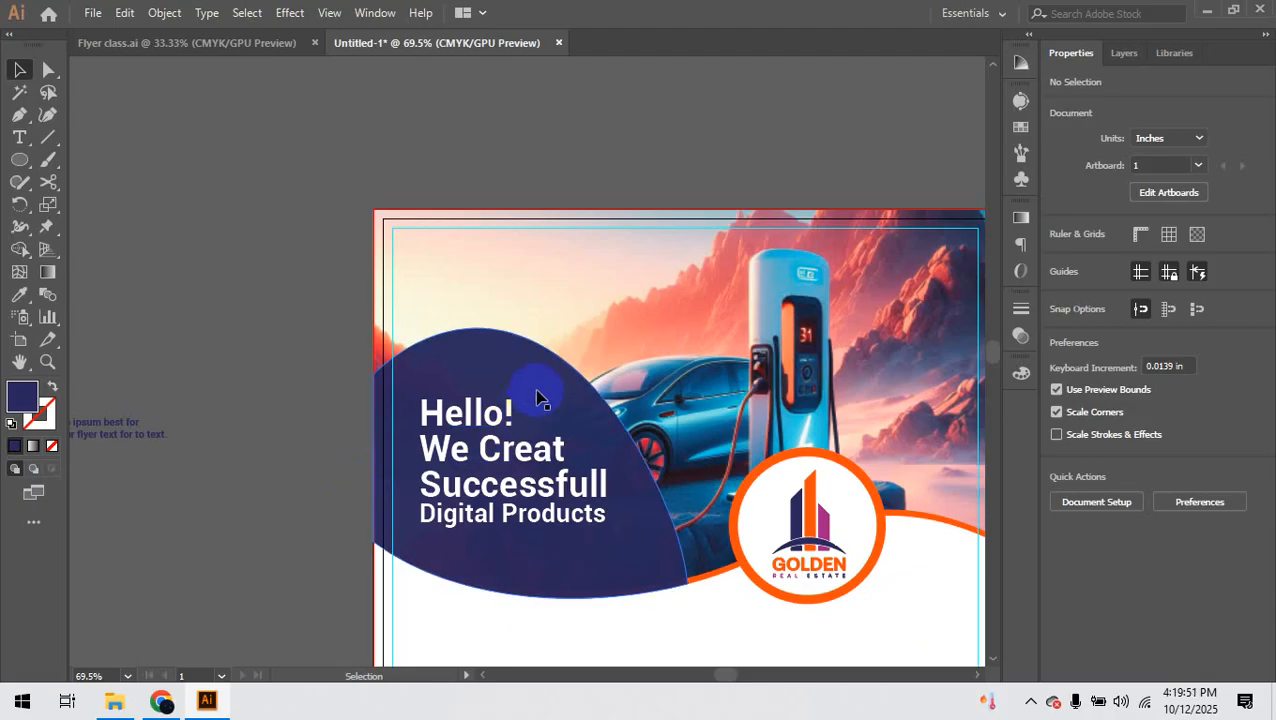
pyautogui.click(561, 312)
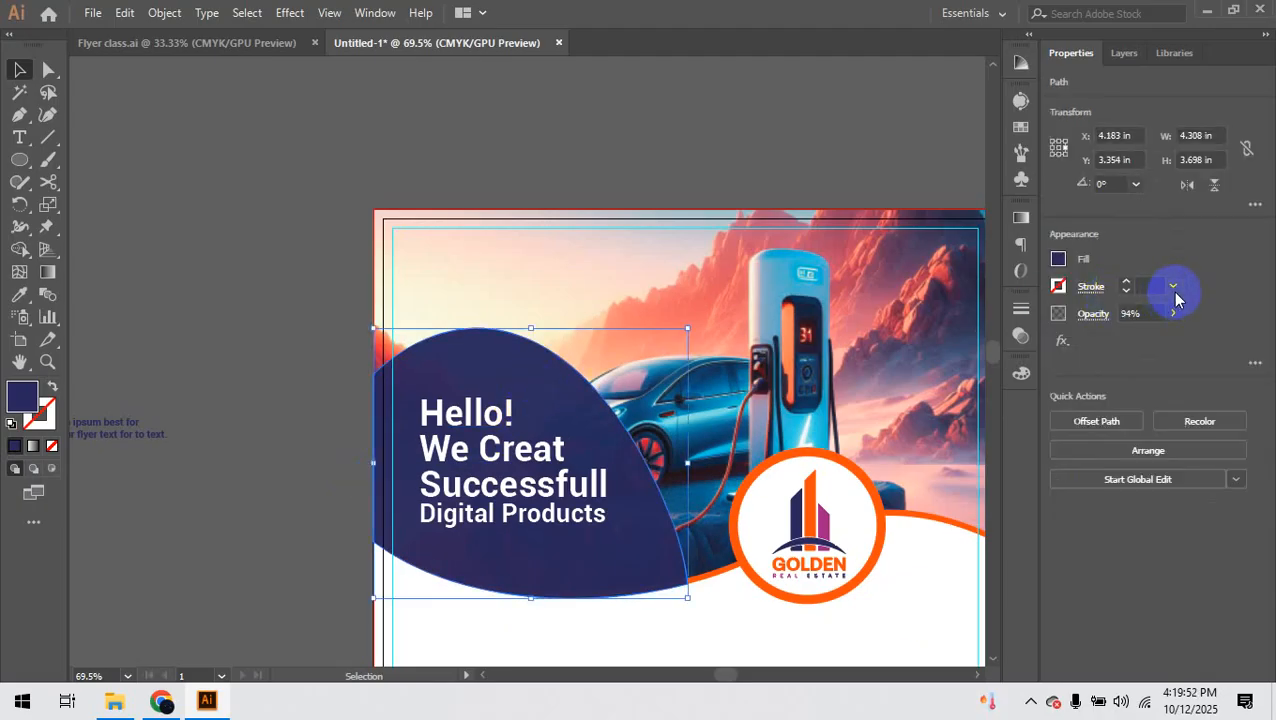
pyautogui.click(1176, 318)
pyautogui.moveTo(1153, 338); pyautogui.dragTo(1158, 342)
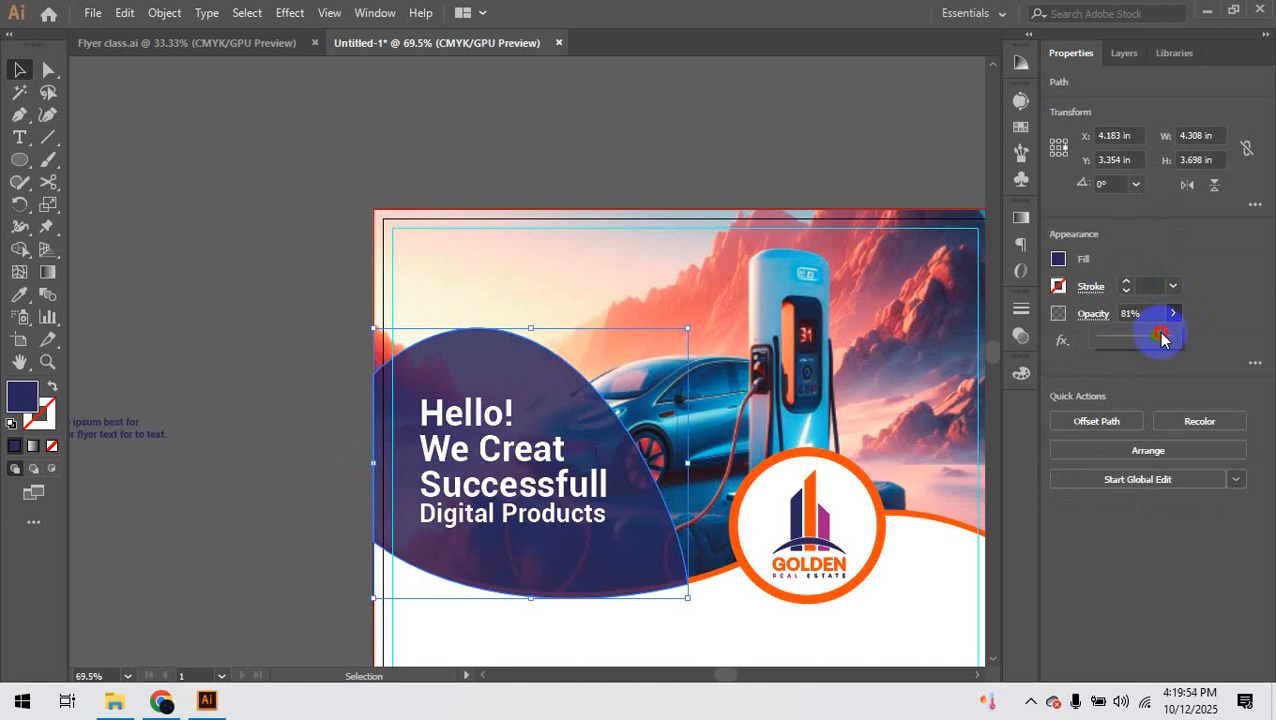
pyautogui.click(292, 338)
# Step: Move the two-line lorem ipsum paragraph onto the flyer just below the navy shape, aligned with the headline's left edge
pyautogui.scroll(-1, 292, 338)
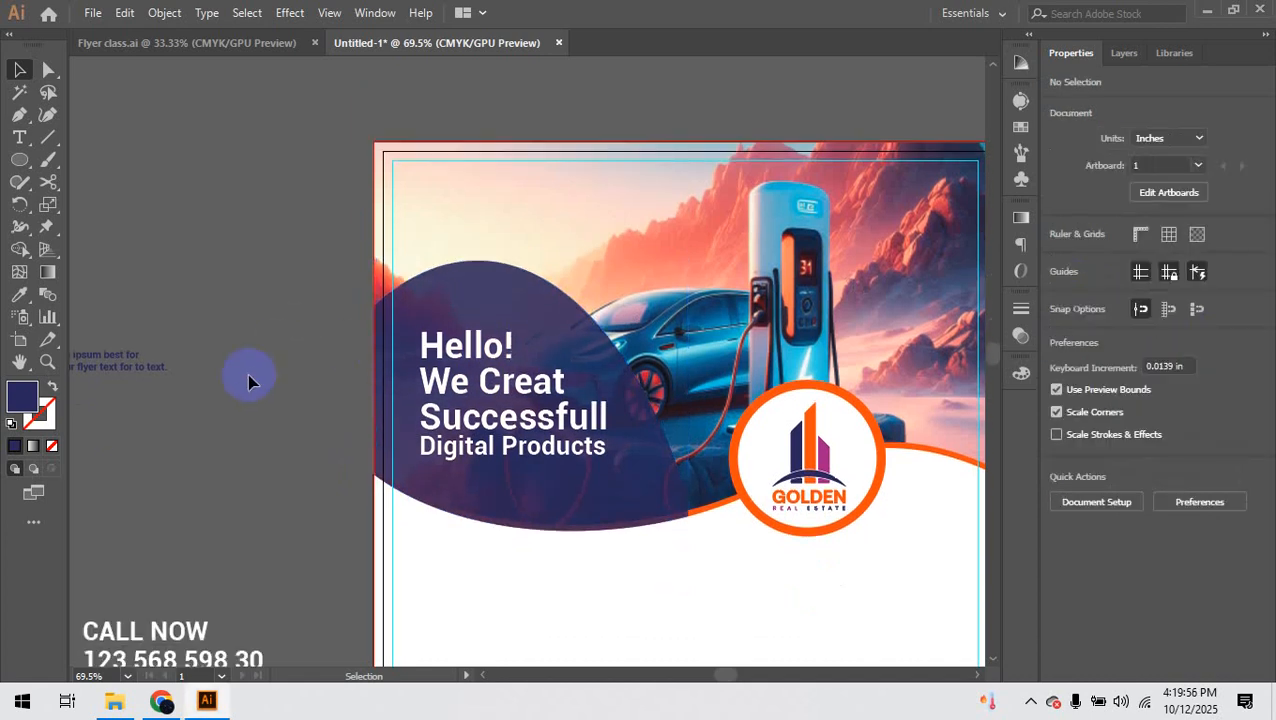
pyautogui.scroll(-1, 250, 381)
pyautogui.moveTo(163, 378); pyautogui.dragTo(834, 557)
# Step: Show the rulers and place a vertical guide along the left edge of the headline and paragraph
pyautogui.hotkey('ctrl', 'r')
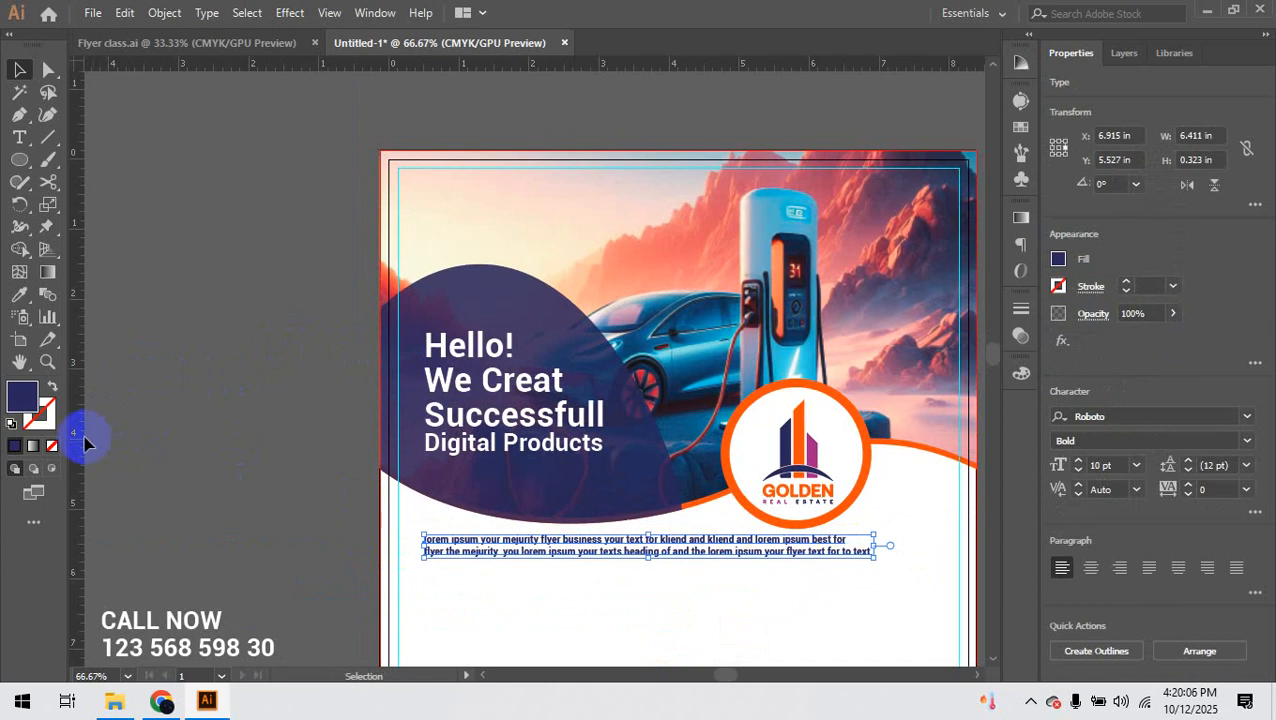
pyautogui.moveTo(82, 440); pyautogui.dragTo(423, 493)
pyautogui.moveTo(354, 425); pyautogui.dragTo(663, 561)
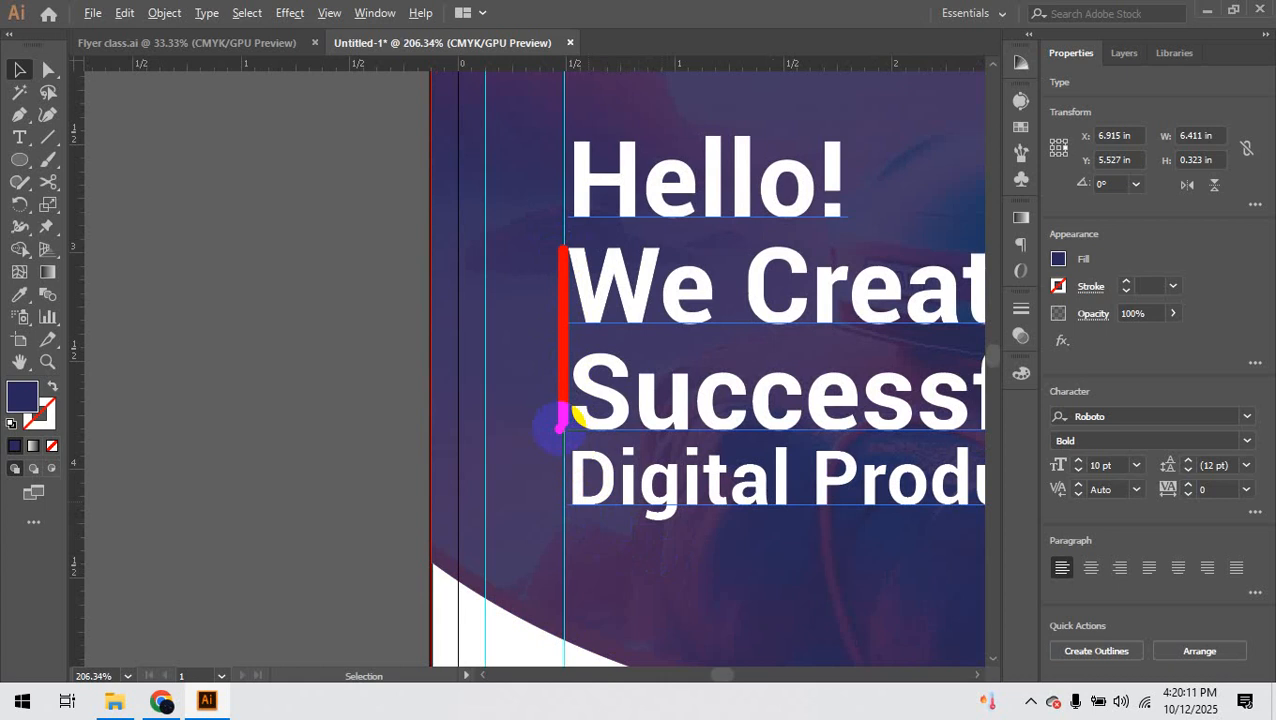
pyautogui.scroll(-8, 561, 460)
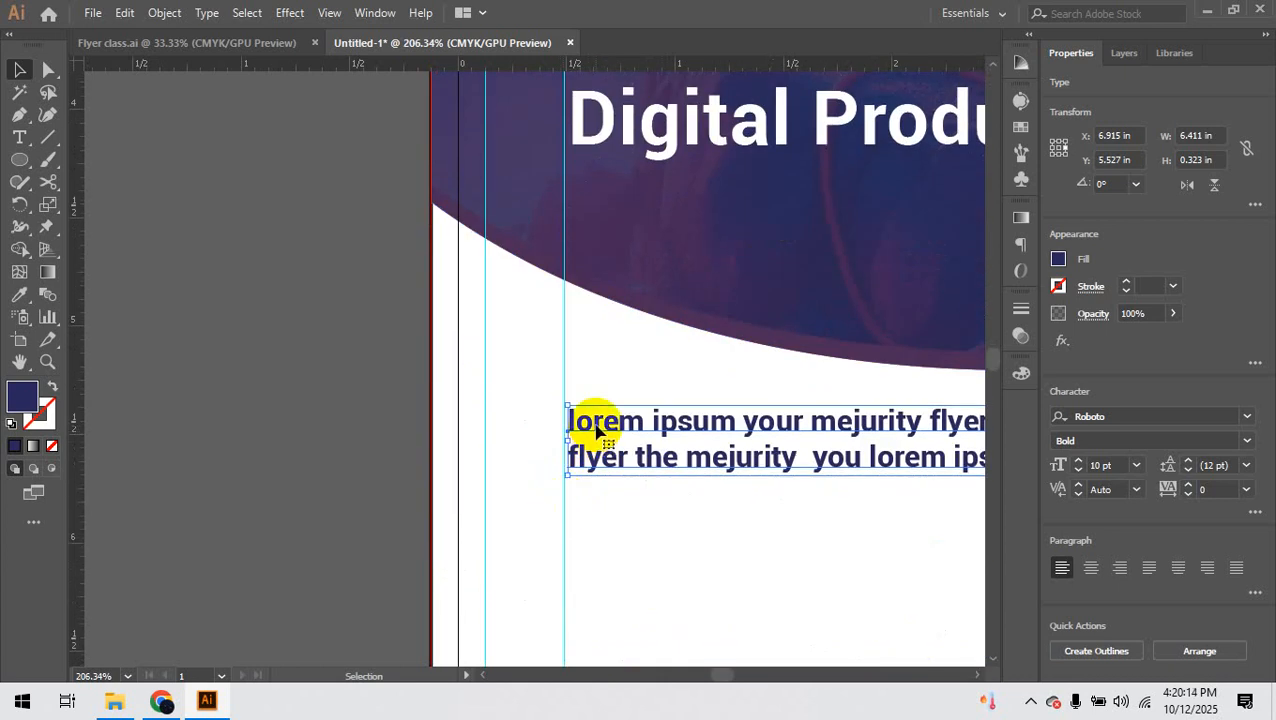
pyautogui.moveTo(594, 425); pyautogui.dragTo(459, 425)
pyautogui.click(279, 443)
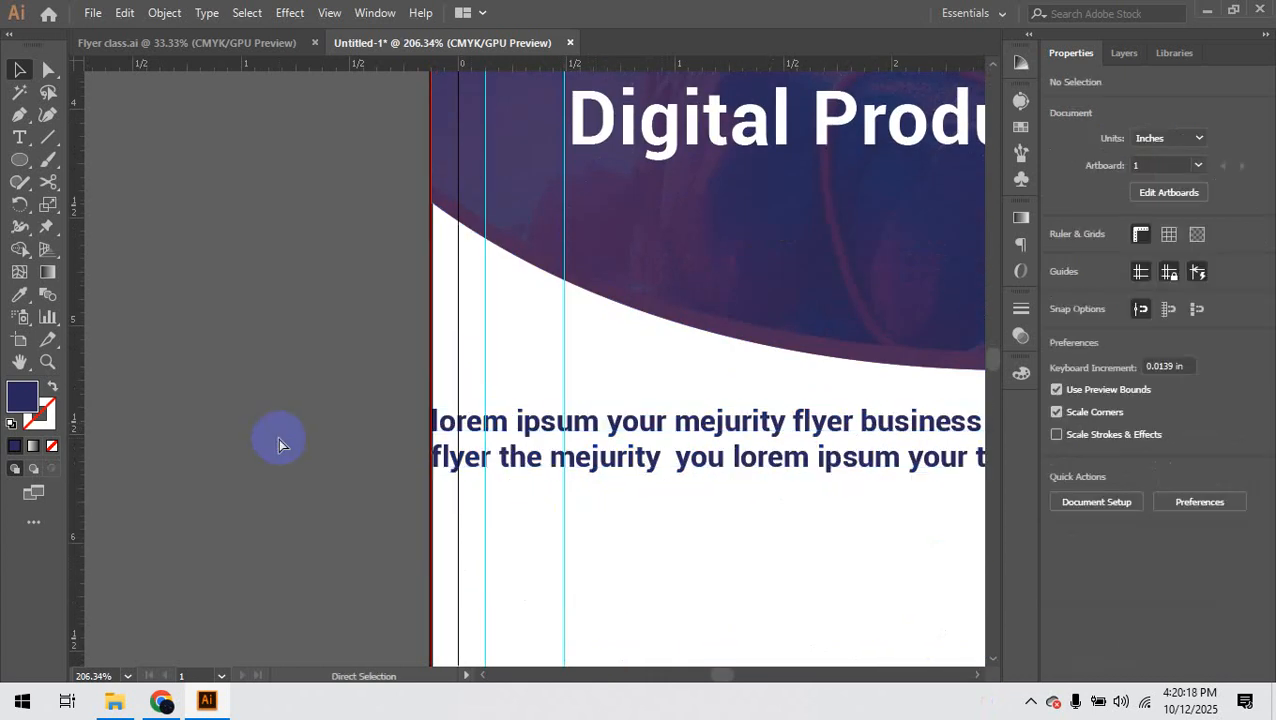
pyautogui.hotkey('ctrl', 'z')
# Step: Move the "About Us" and "Why Choose Us ?" text blocks together onto the flyer below the paragraph, and deselect them
pyautogui.hotkey('ctrl', '-')
pyautogui.hotkey('ctrl', '-')
pyautogui.hotkey('ctrl', '-')
pyautogui.hotkey('ctrl', '-')
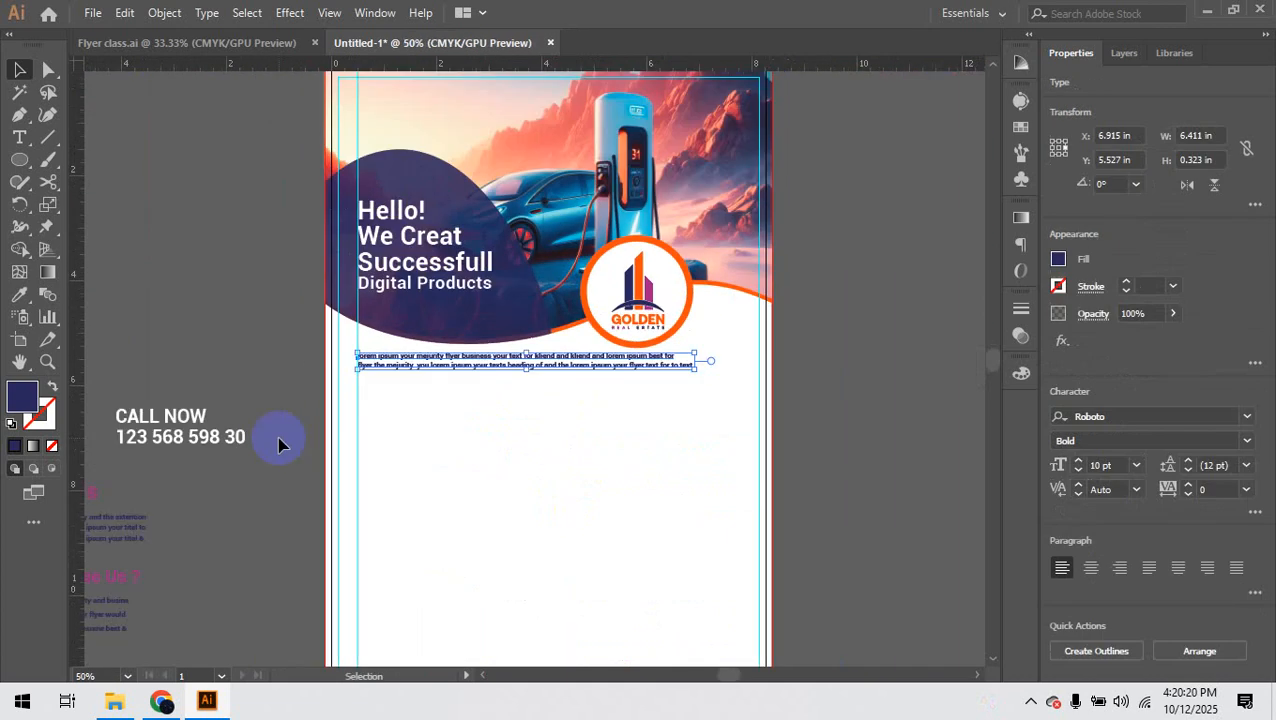
pyautogui.click(276, 333)
pyautogui.scroll(-1, 276, 333)
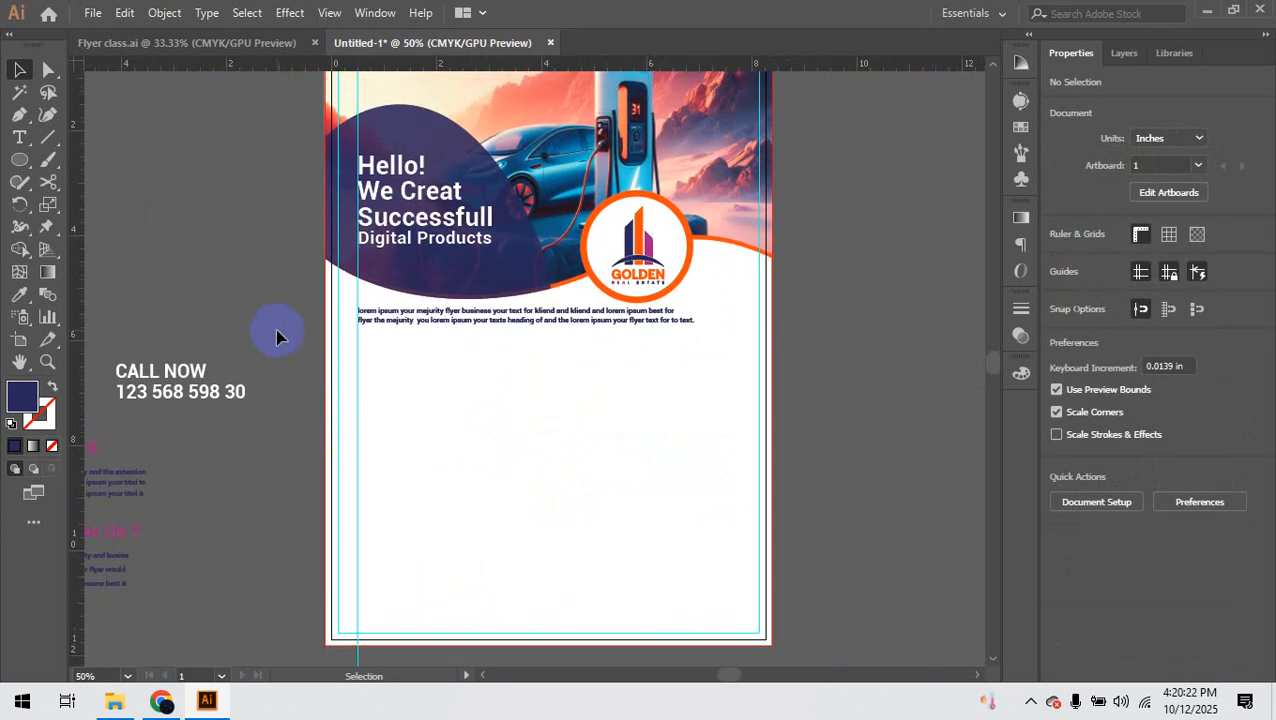
pyautogui.scroll(2, 214, 330)
pyautogui.moveTo(179, 393); pyautogui.dragTo(460, 272)
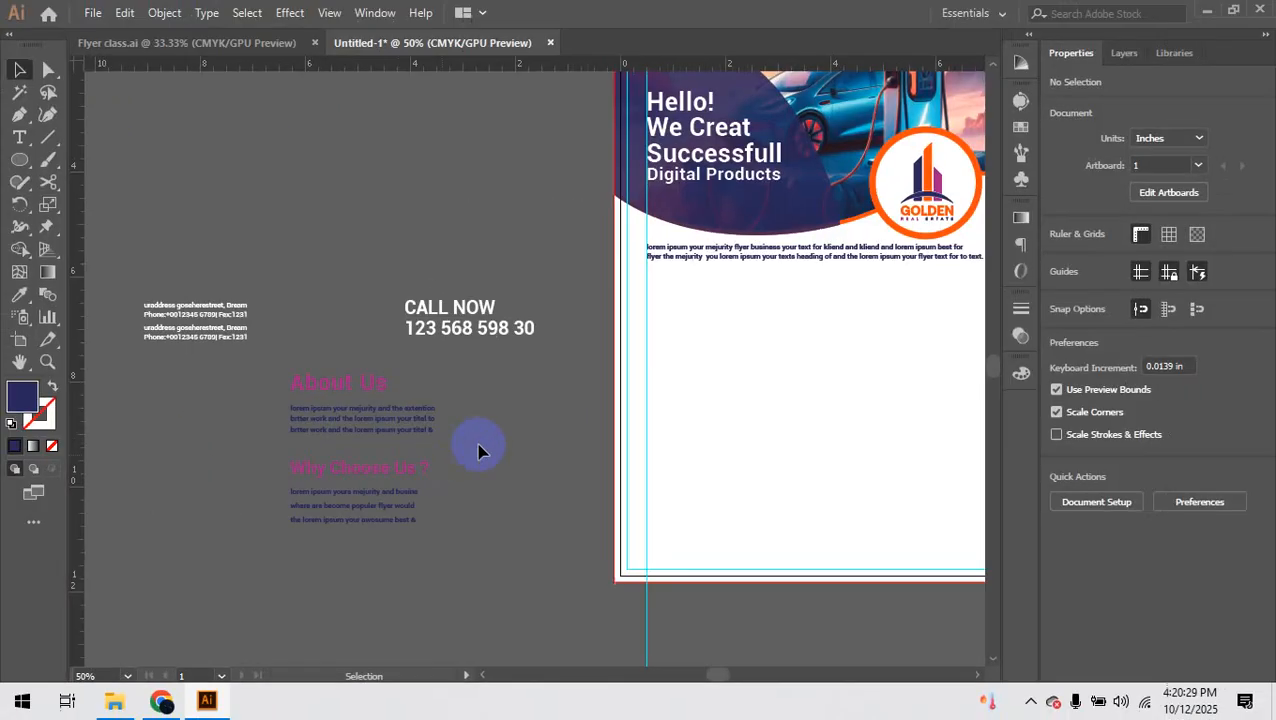
pyautogui.moveTo(587, 395); pyautogui.dragTo(442, 408)
pyautogui.click(249, 516)
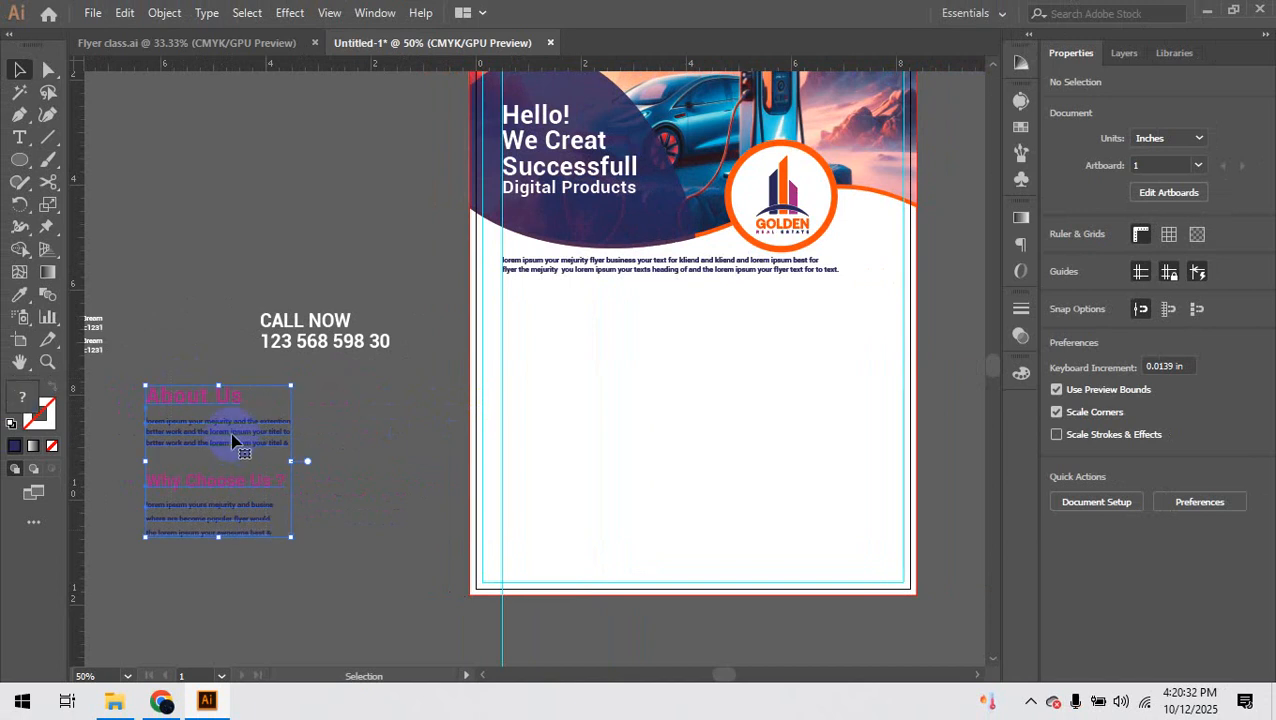
pyautogui.moveTo(173, 378); pyautogui.dragTo(236, 558)
pyautogui.moveTo(190, 432); pyautogui.dragTo(573, 355)
pyautogui.click(407, 461)
pyautogui.scroll(1, 407, 461)
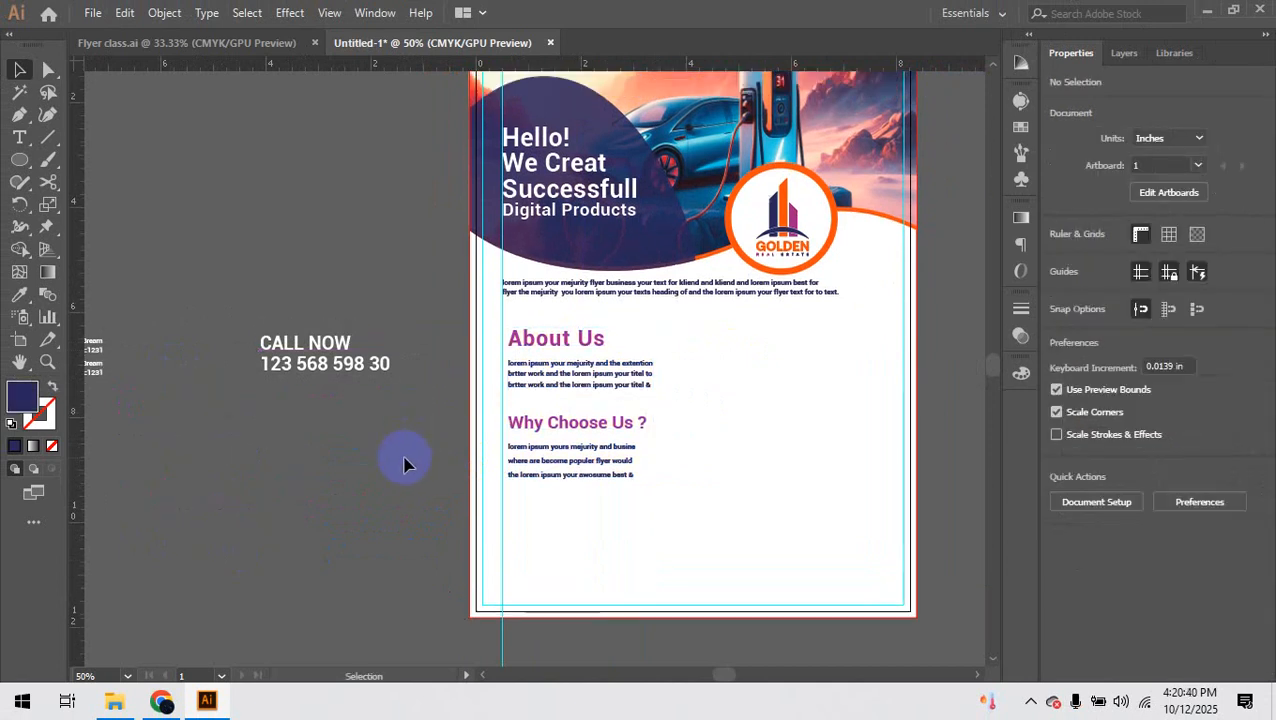
# Step: Draw a rectangle about 4.73 × 3.61 in beside the "About Us" text, reaching the right bleed edge, and fill it with the logo's magenta
pyautogui.click(19, 160)
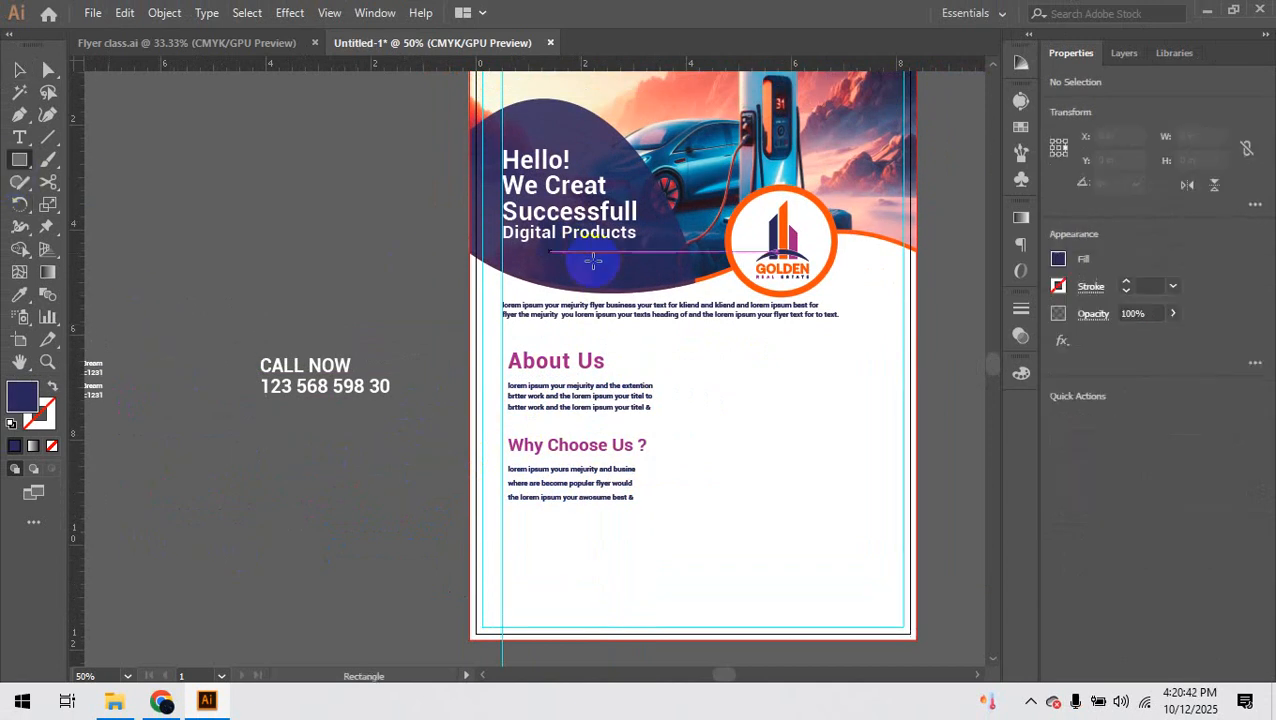
pyautogui.moveTo(666, 339); pyautogui.dragTo(915, 527)
pyautogui.press('i')
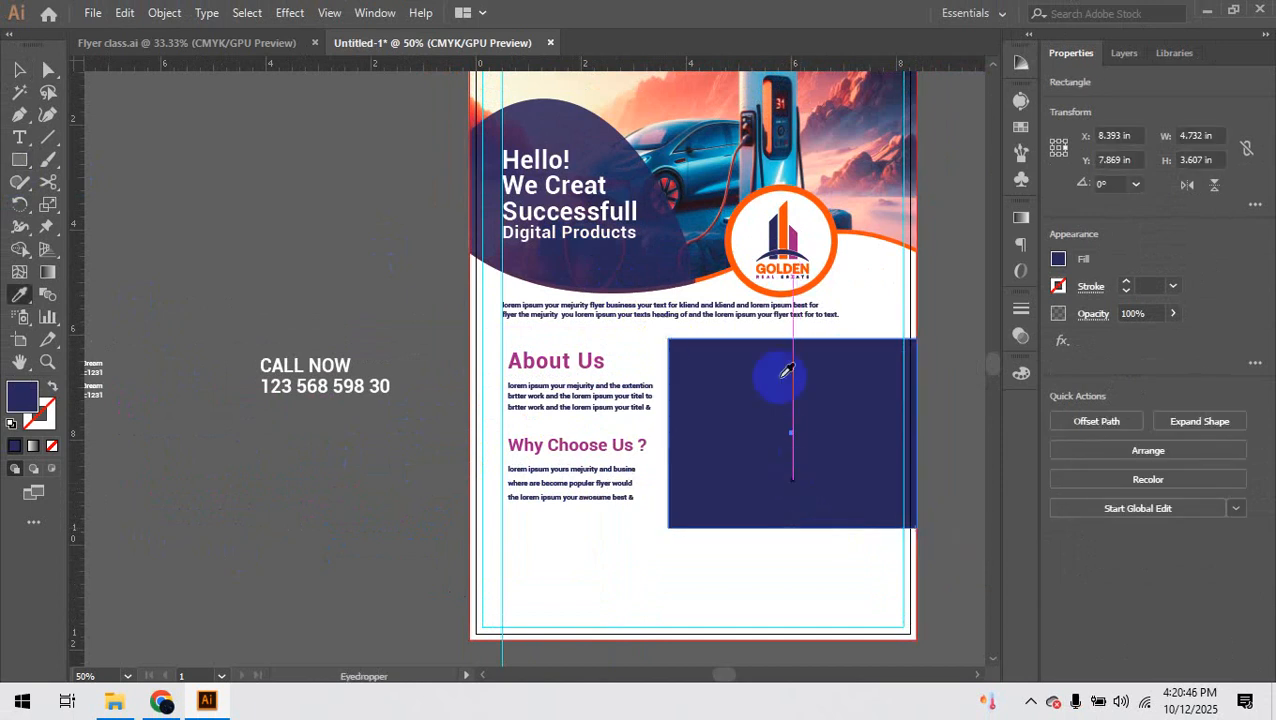
pyautogui.click(789, 244)
pyautogui.click(19, 69)
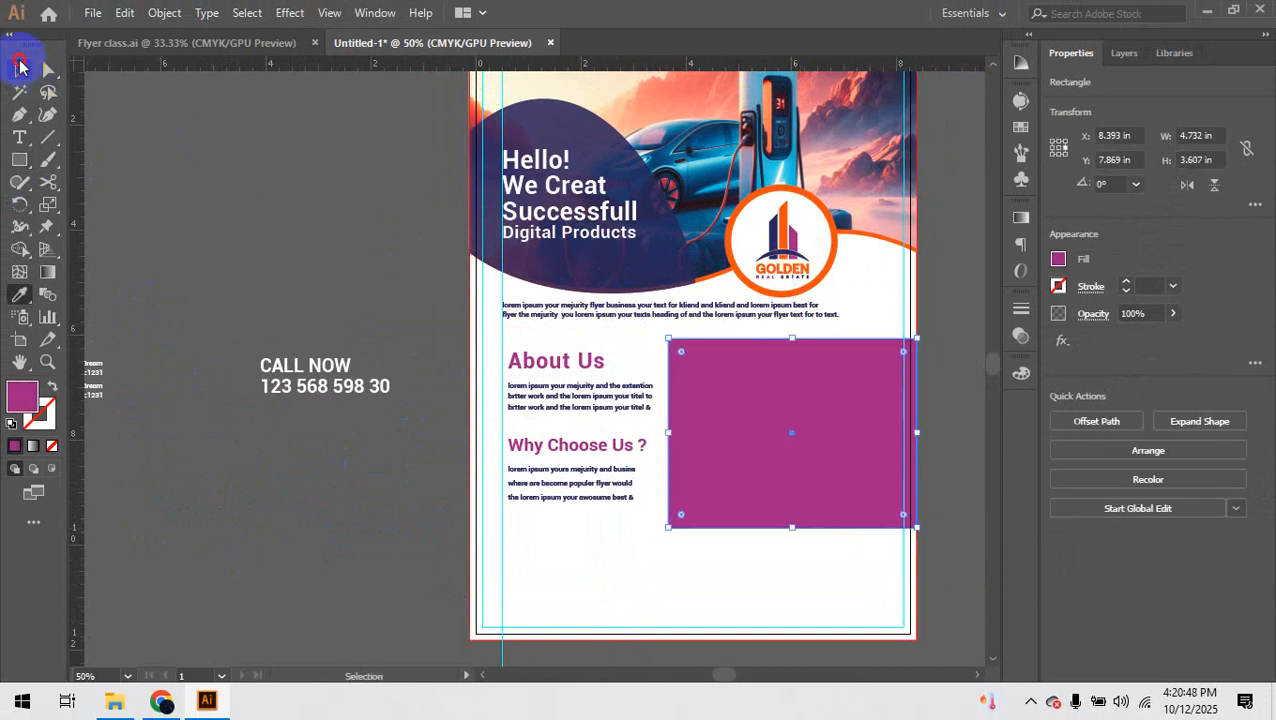
pyautogui.click(198, 226)
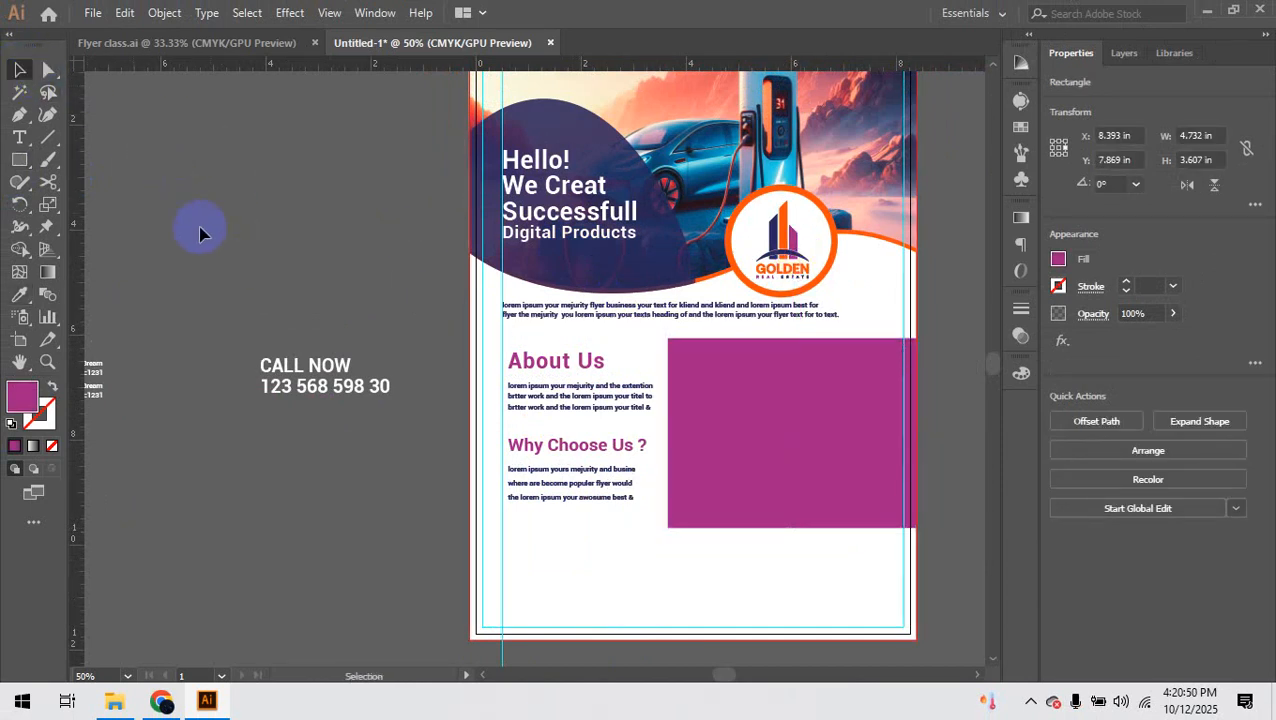
# Step: Group the "Our Service" heading with the Web Development and Web UI Design texts and their icons
pyautogui.moveTo(268, 249); pyautogui.dragTo(539, 409)
pyautogui.scroll(3, 330, 310)
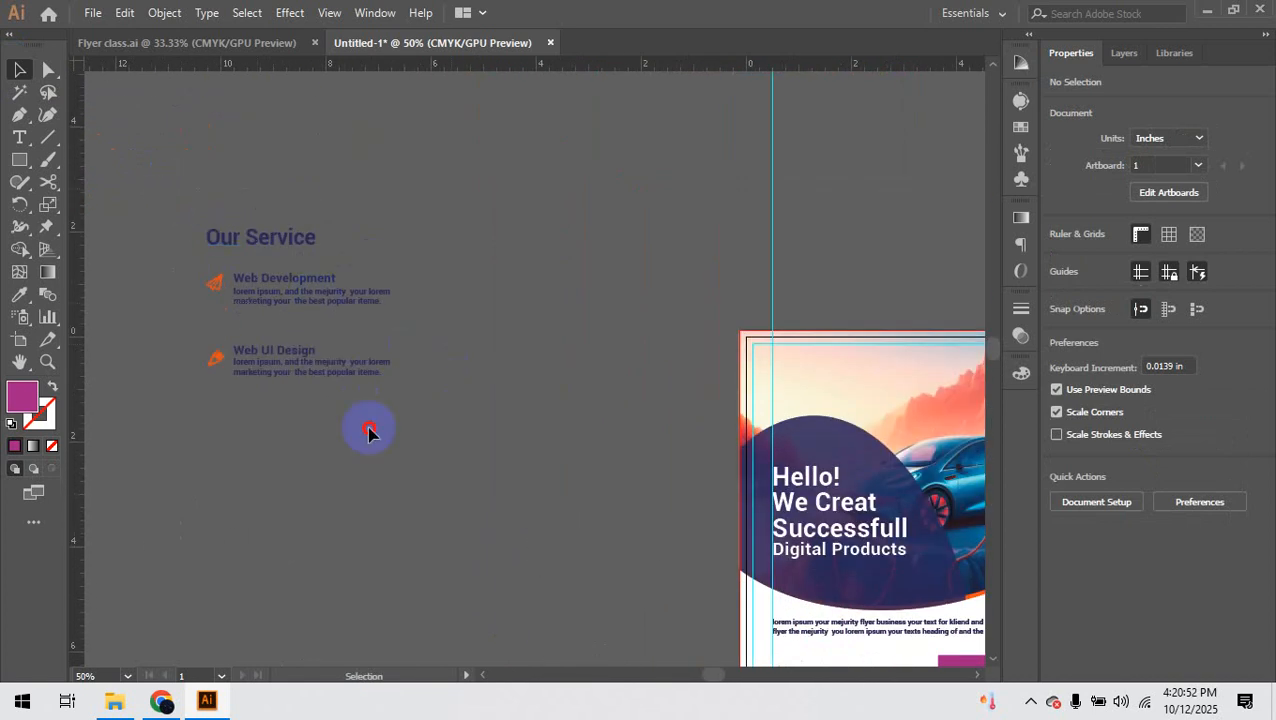
pyautogui.moveTo(368, 430); pyautogui.dragTo(310, 320)
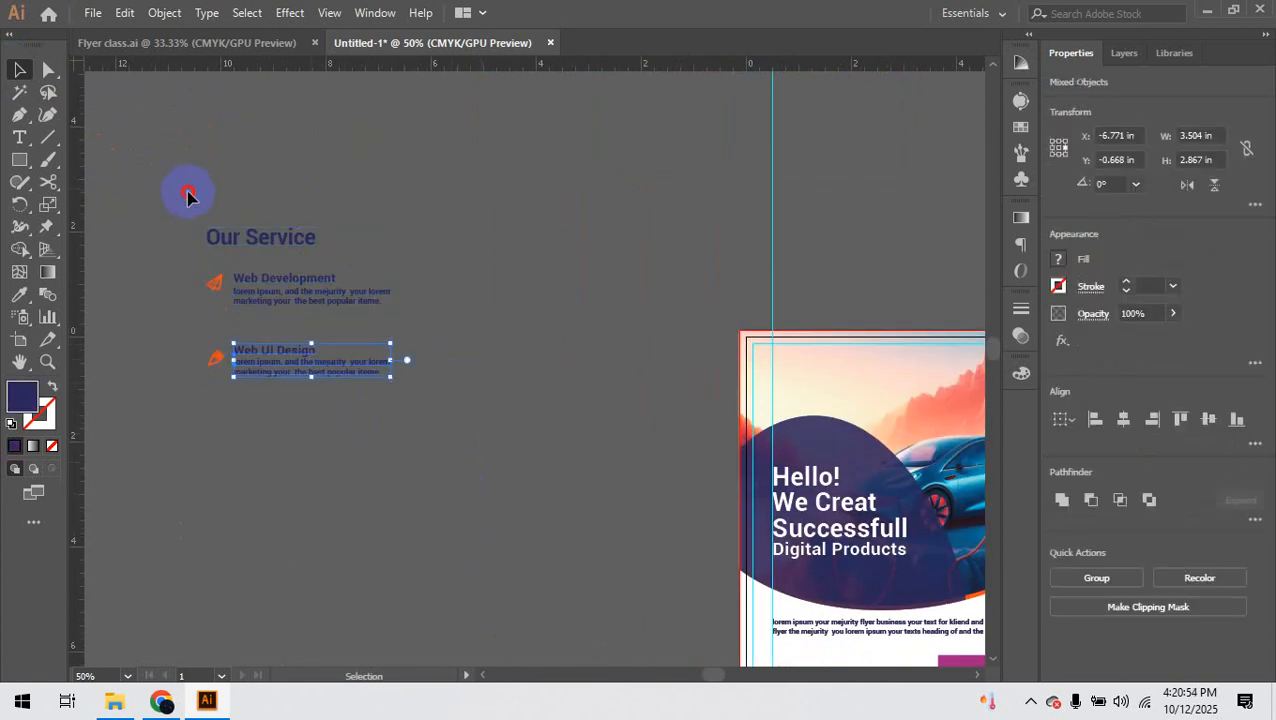
pyautogui.moveTo(187, 196); pyautogui.dragTo(384, 419)
pyautogui.press('a')
pyautogui.hotkey('ctrl', 'g')
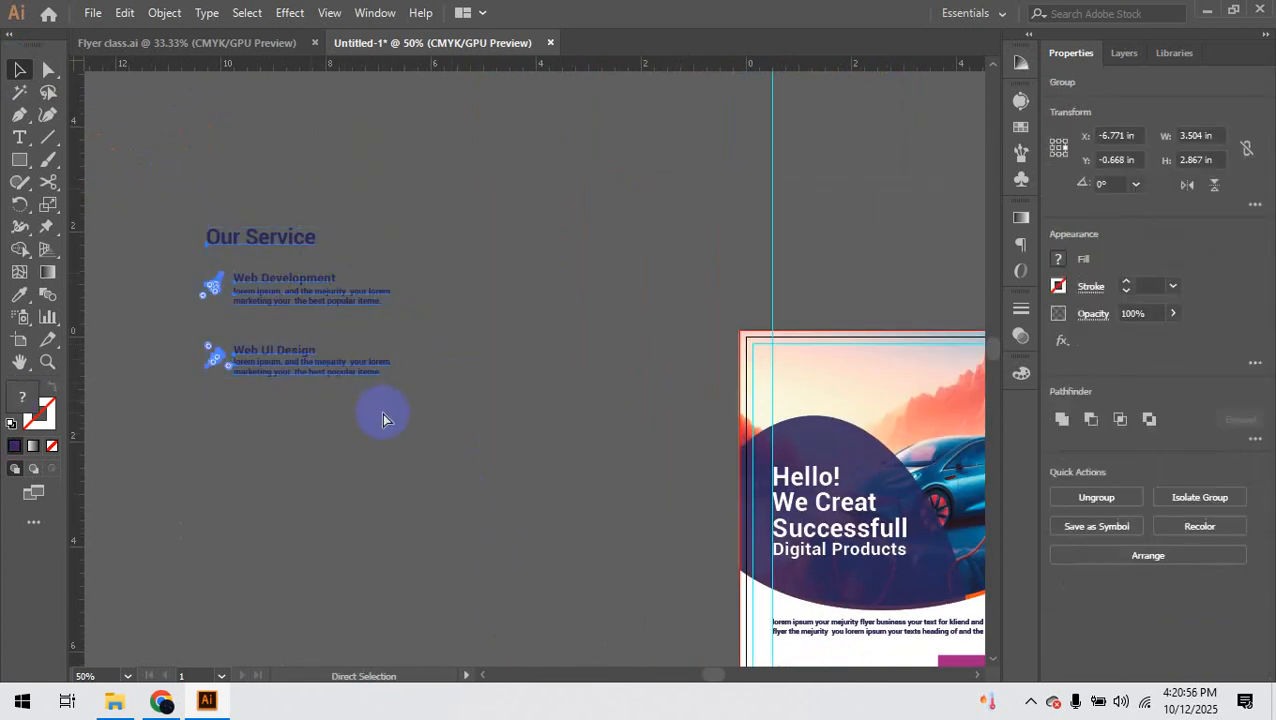
# Step: Move the "Our Service" group onto the magenta rectangle on the flyer
pyautogui.hotkey('ctrl', '-')
pyautogui.hotkey('ctrl', '-')
pyautogui.moveTo(387, 420); pyautogui.dragTo(218, 340)
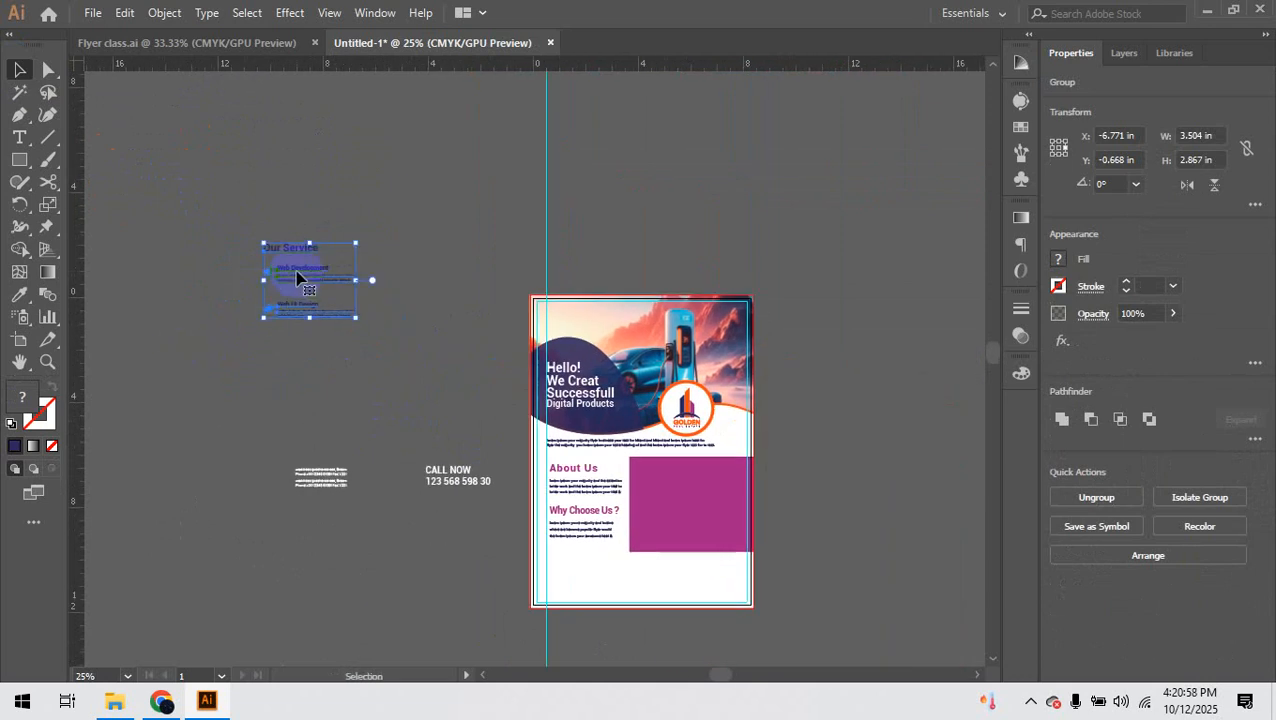
pyautogui.moveTo(298, 275); pyautogui.dragTo(675, 497)
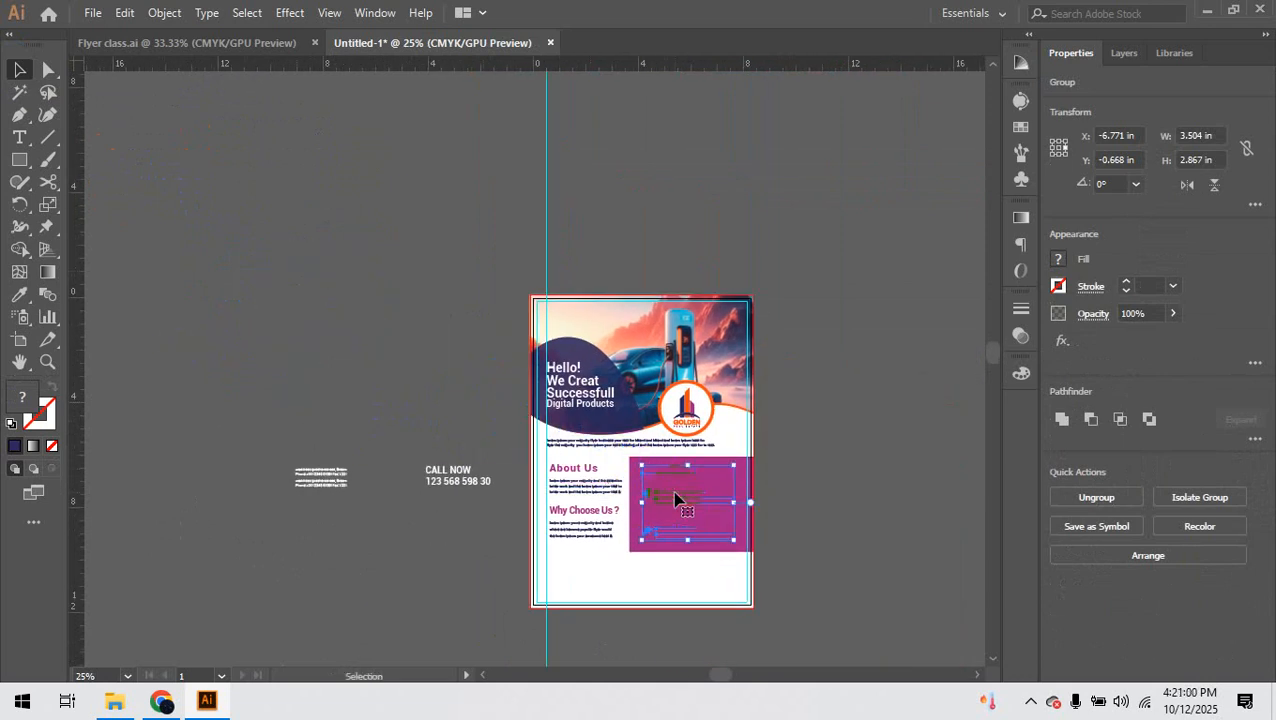
pyautogui.scroll(5, 680, 500)
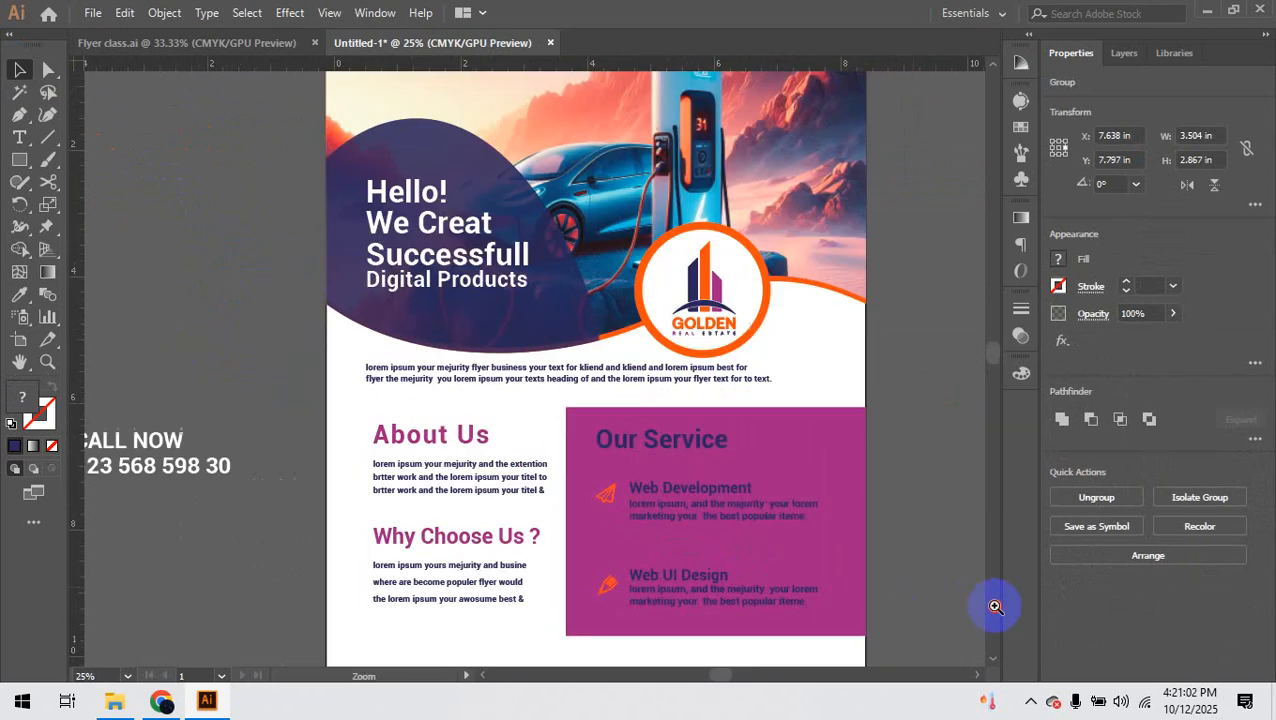
pyautogui.scroll(-4, 697, 535)
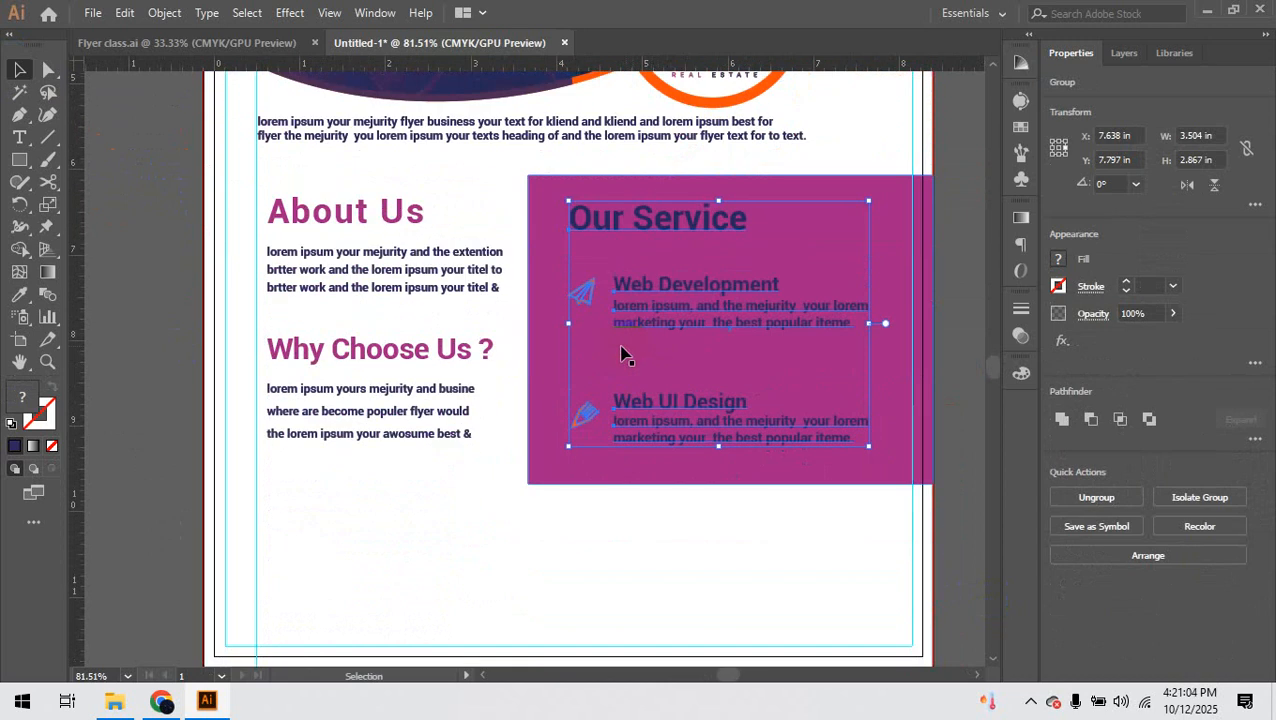
# Step: Colour the "Our Service" group white with the Eyedropper, leave it without a stroke, and deselect it
pyautogui.press('i')
pyautogui.click(476, 473)
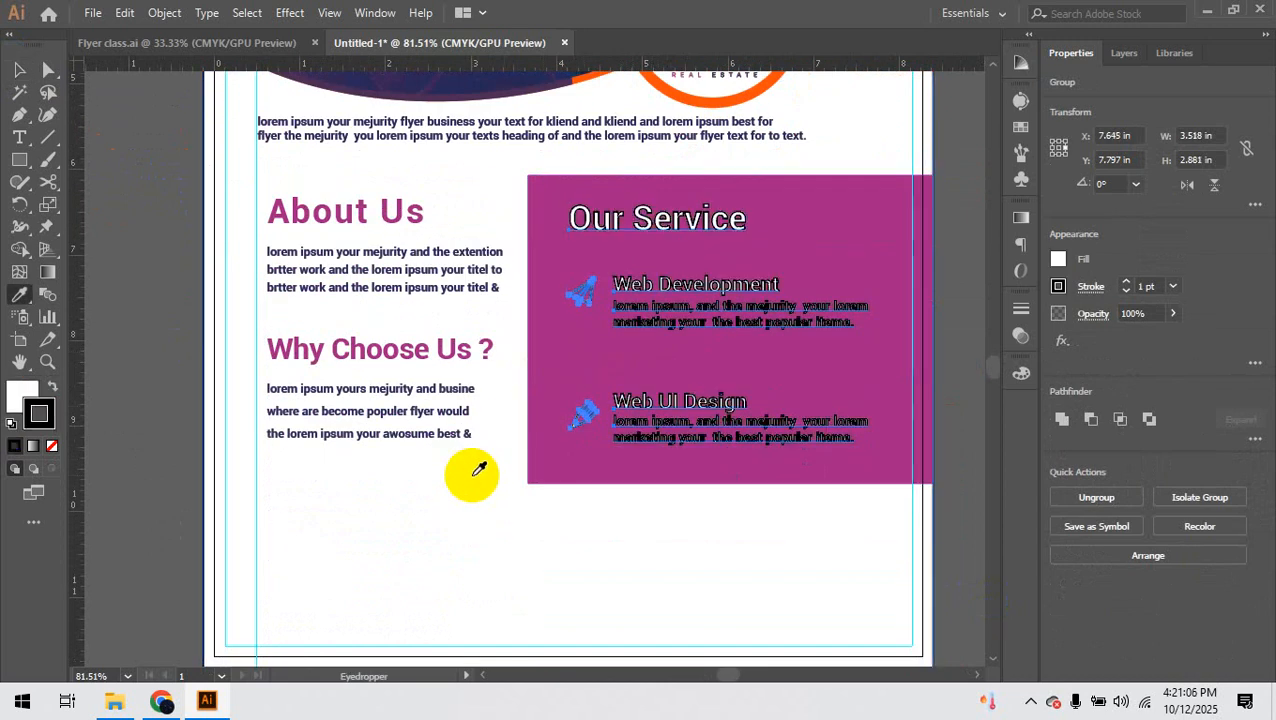
pyautogui.click(19, 69)
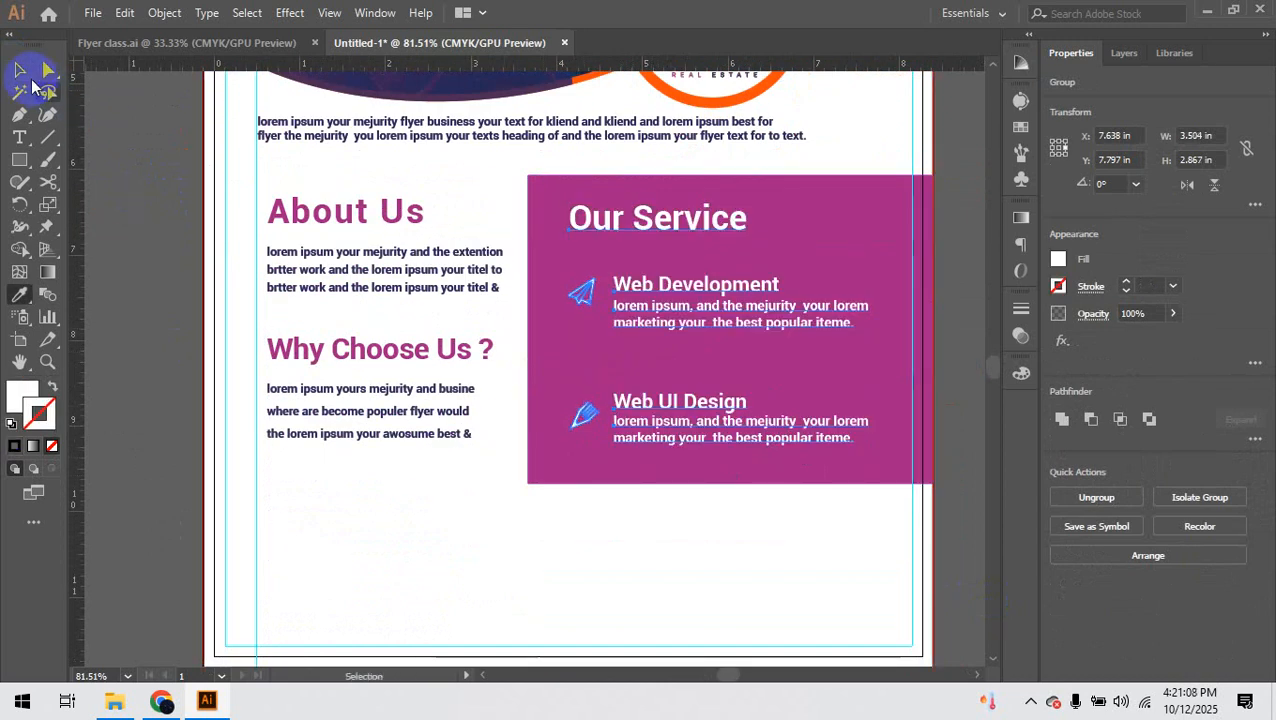
pyautogui.click(112, 197)
# Step: Move the address lines and the "CALL NOW" text together to just below the flyer's lower edge, and deselect them
pyautogui.hotkey('ctrl', '-')
pyautogui.hotkey('ctrl', '-')
pyautogui.hotkey('ctrl', '-')
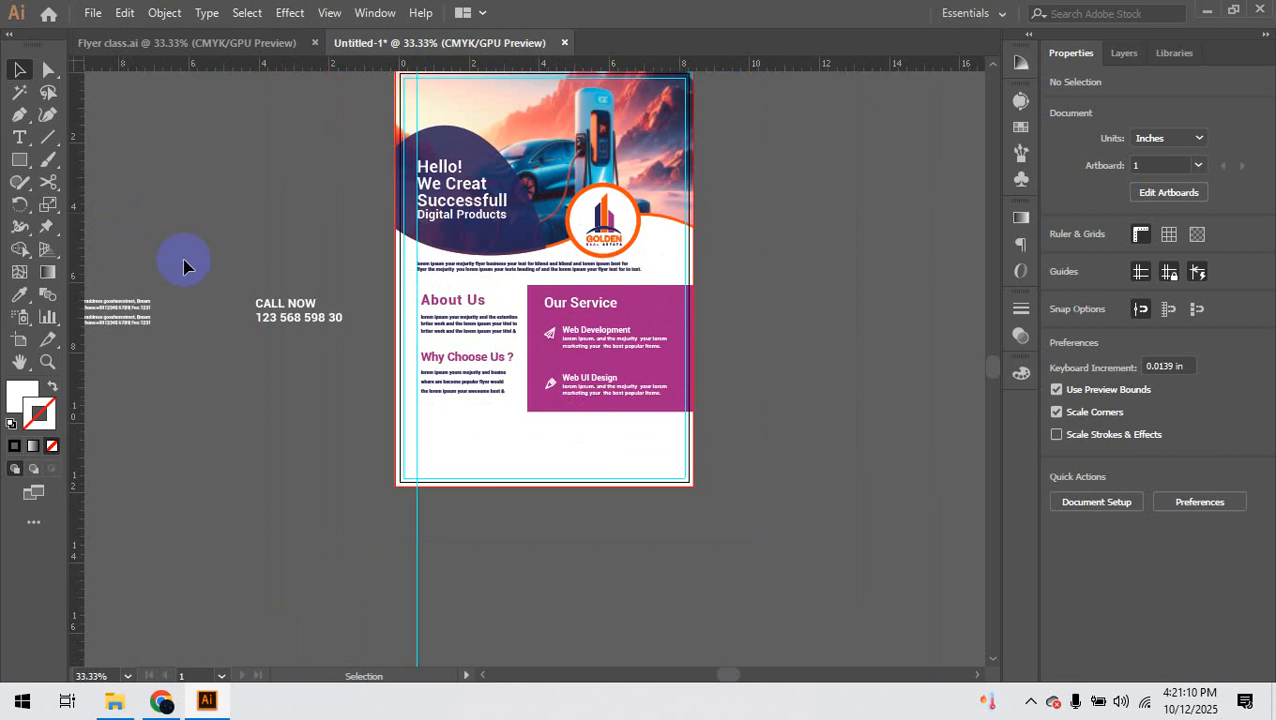
pyautogui.moveTo(191, 335); pyautogui.dragTo(330, 401)
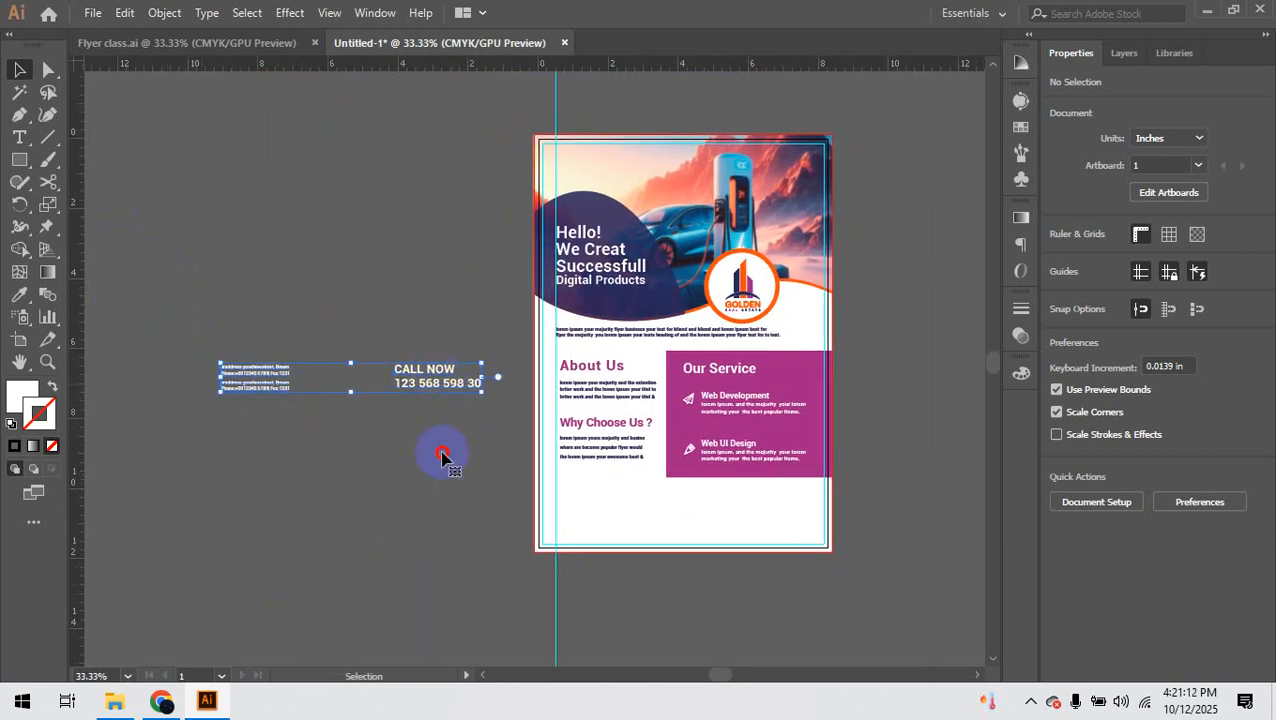
pyautogui.moveTo(443, 456); pyautogui.dragTo(898, 608)
pyautogui.moveTo(695, 490); pyautogui.dragTo(533, 424)
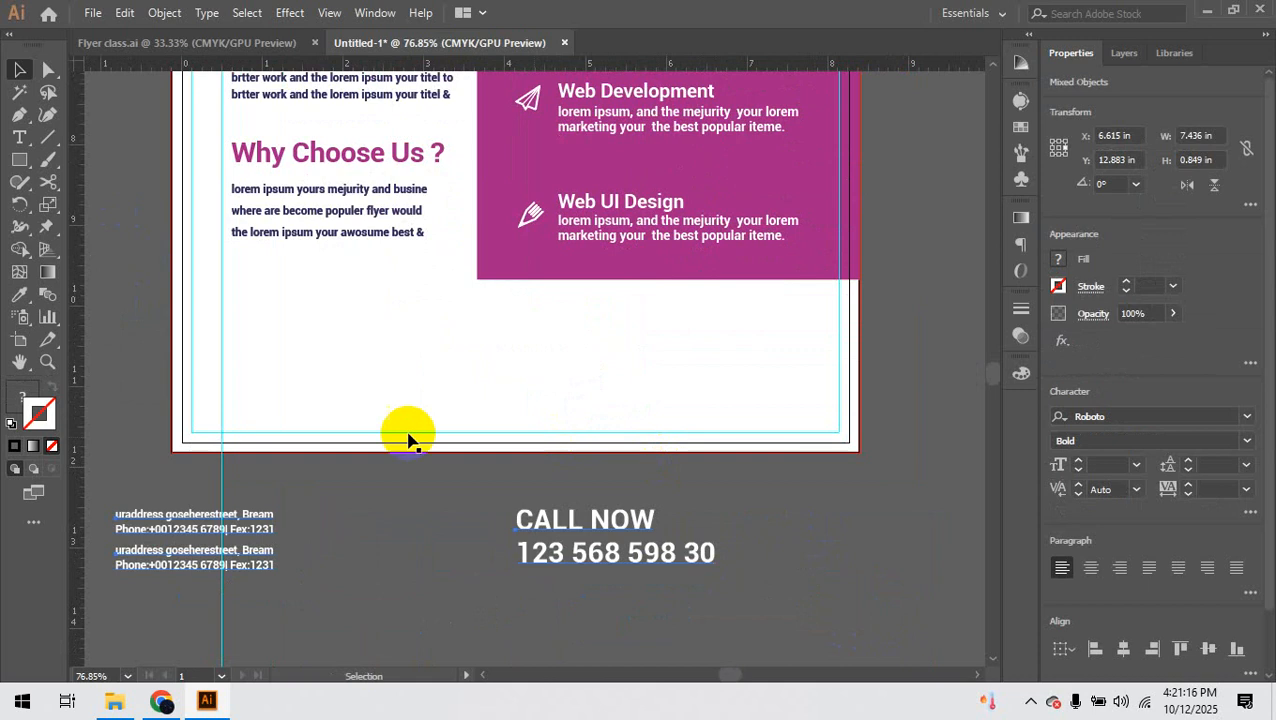
pyautogui.click(97, 335)
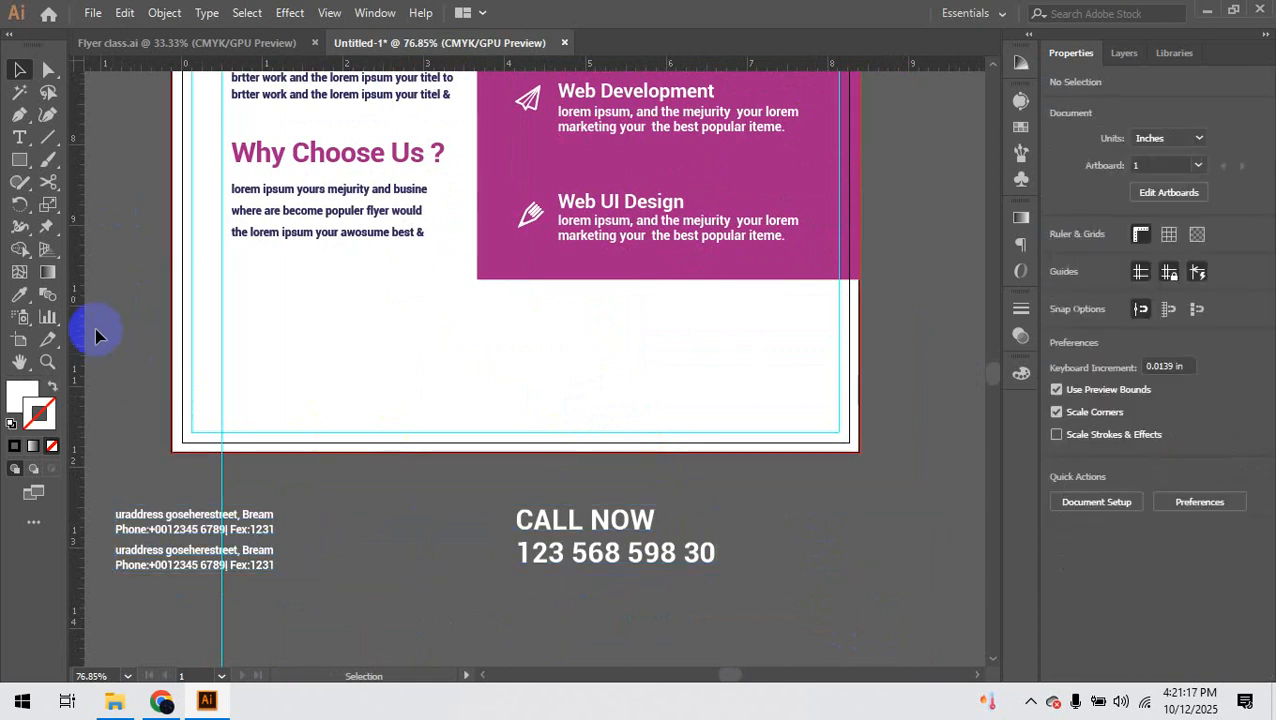
# Step: Draw a full-width footer strip about 8.52 × 0.45 in below the service box and fill it with the logo's navy using the Eyedropper
pyautogui.click(20, 160)
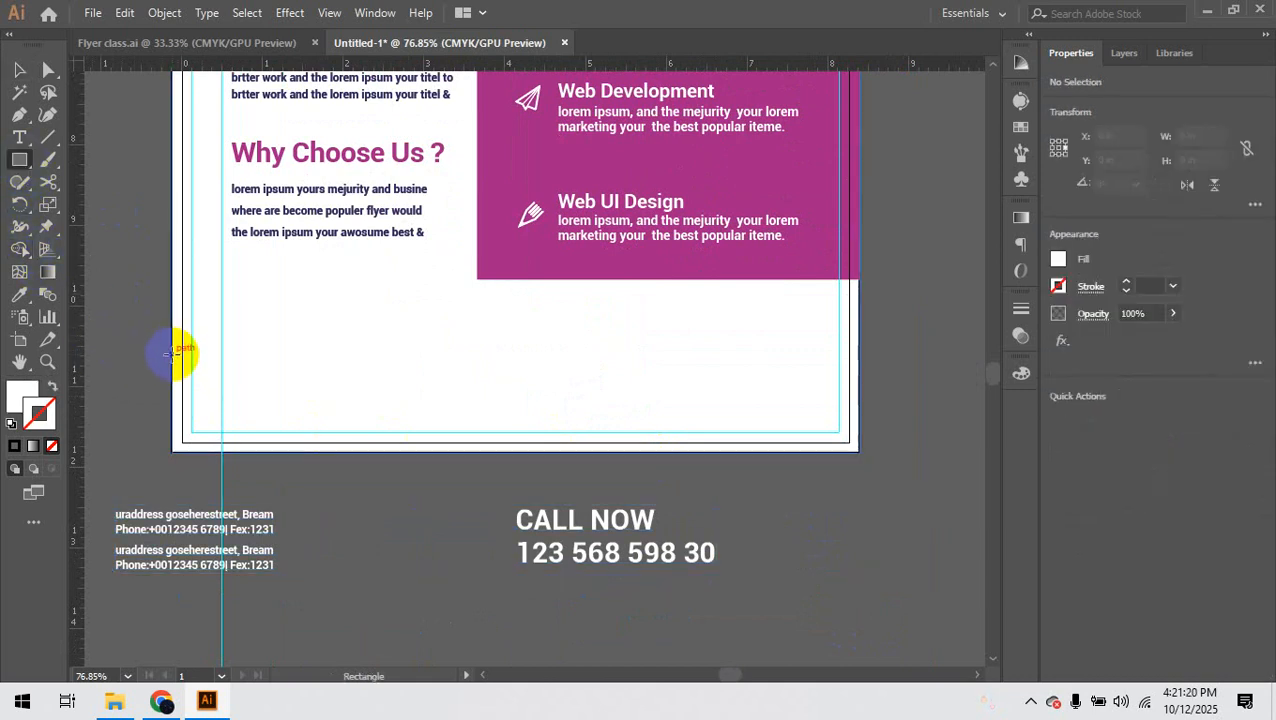
pyautogui.moveTo(172, 353); pyautogui.dragTo(858, 390)
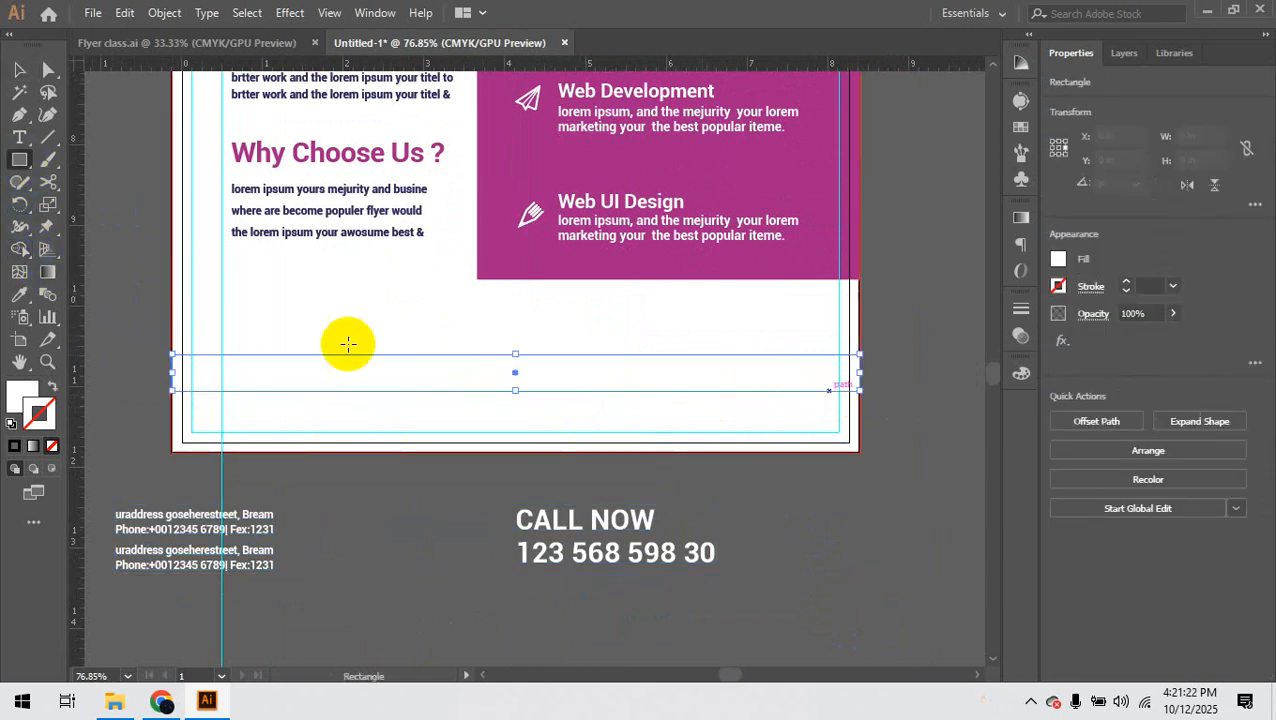
pyautogui.press('i')
pyautogui.scroll(3, 520, 310)
pyautogui.scroll(2, 538, 300)
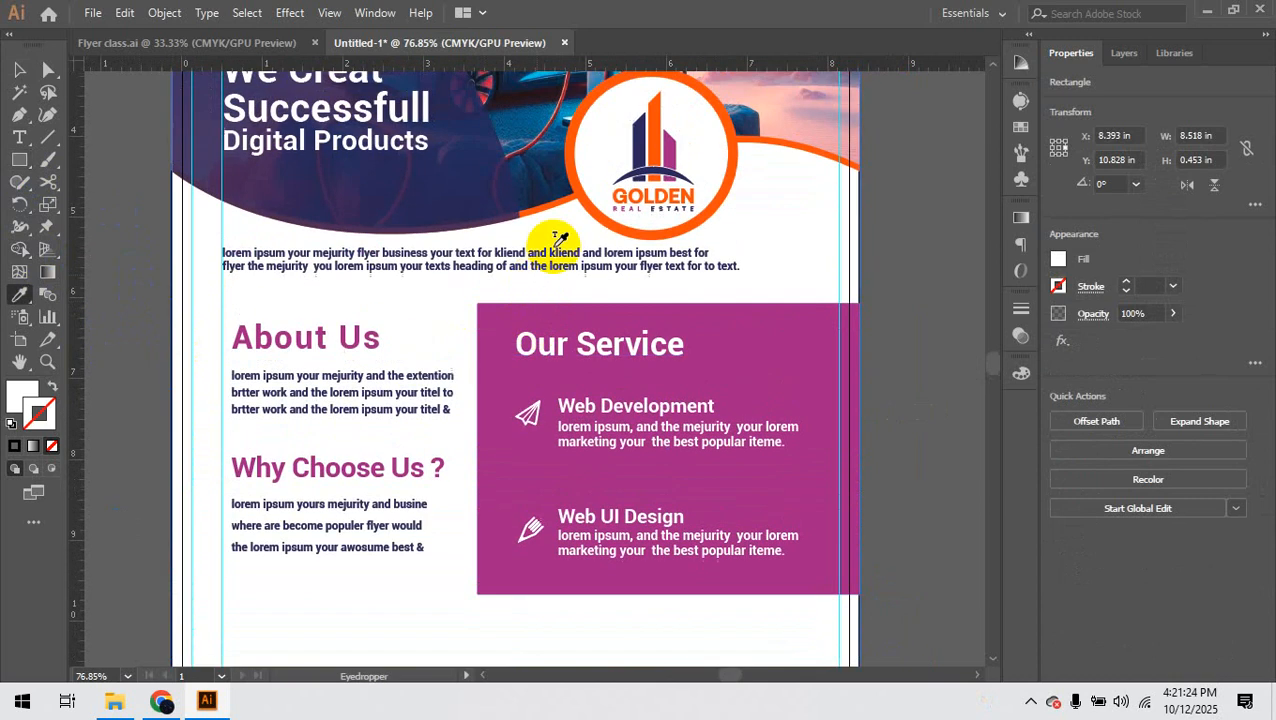
pyautogui.click(646, 127)
pyautogui.scroll(-5, 600, 300)
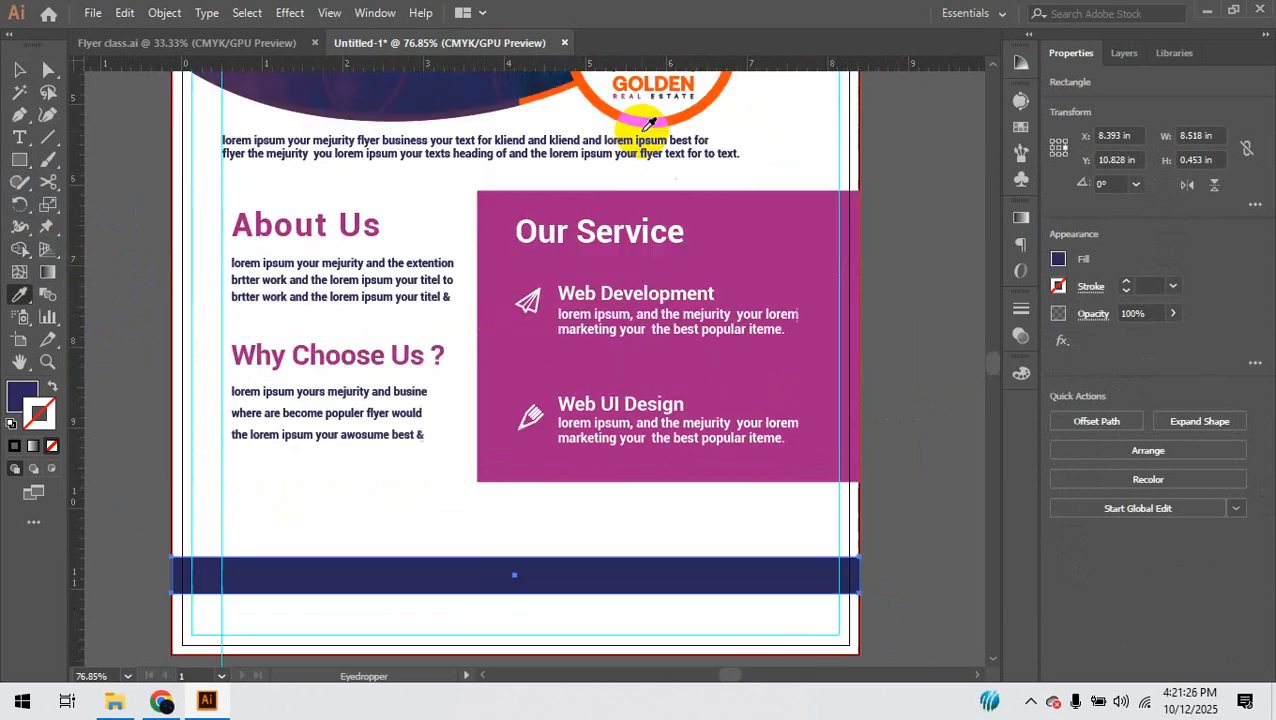
# Step: Move the two address and phone text blocks side by side onto the middle and outer part of the navy footer strip, and deselect them
pyautogui.click(19, 69)
pyautogui.click(283, 587)
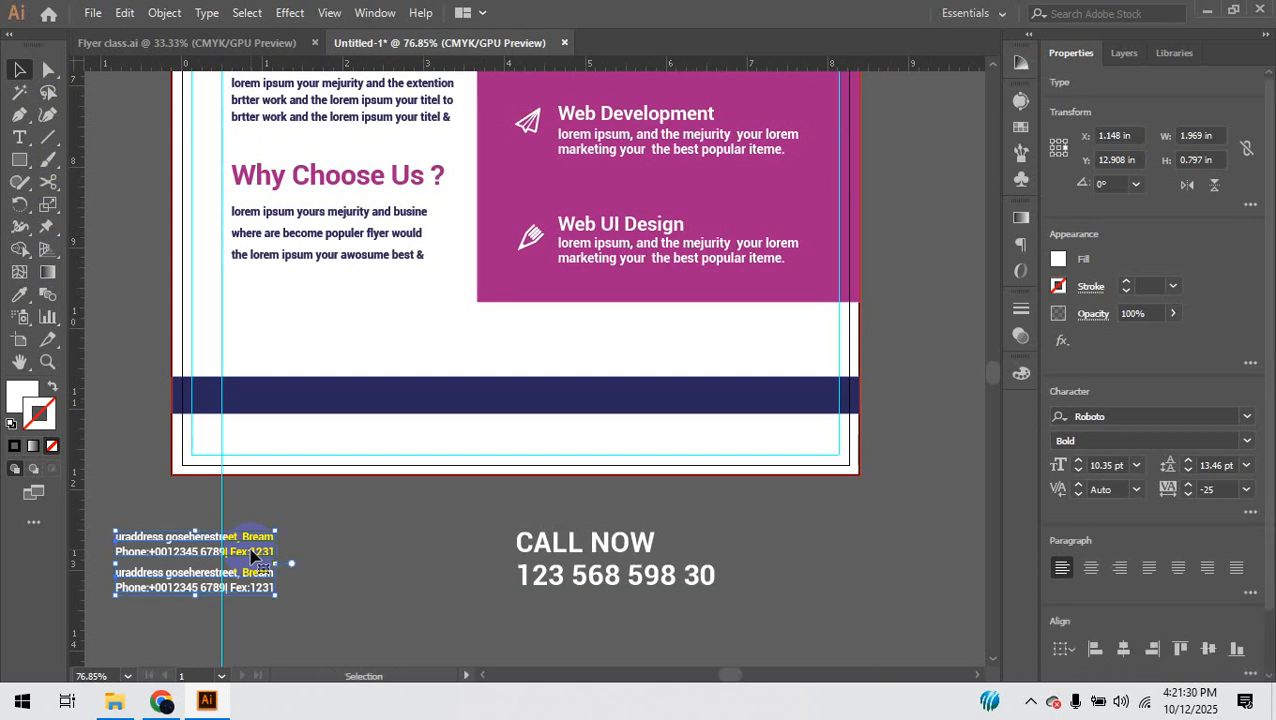
pyautogui.moveTo(272, 540); pyautogui.dragTo(546, 394)
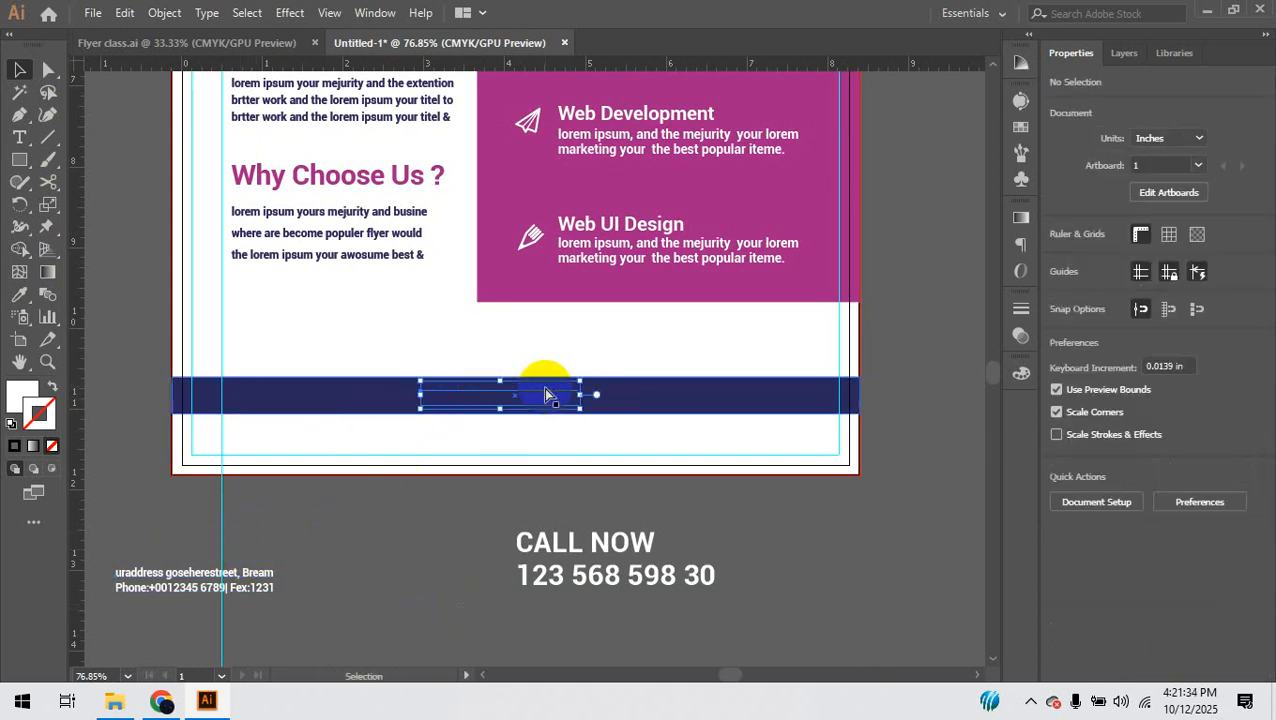
pyautogui.moveTo(178, 596); pyautogui.dragTo(700, 404)
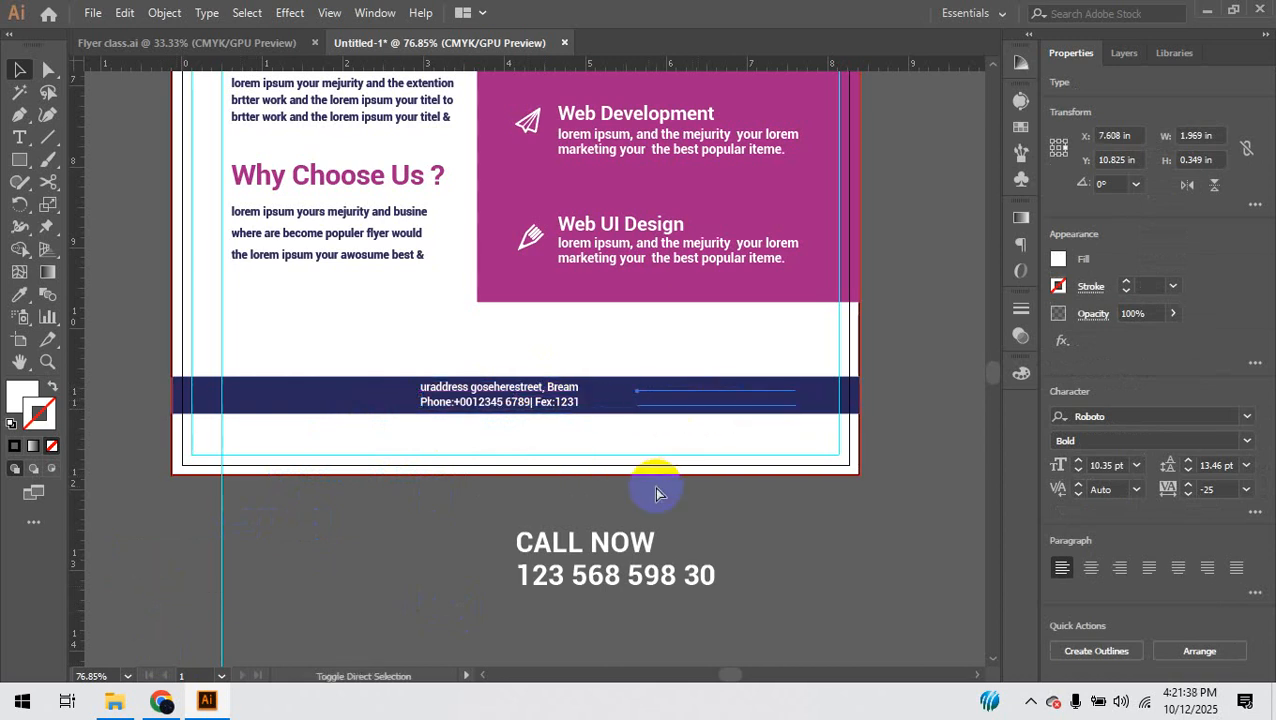
pyautogui.click(336, 520)
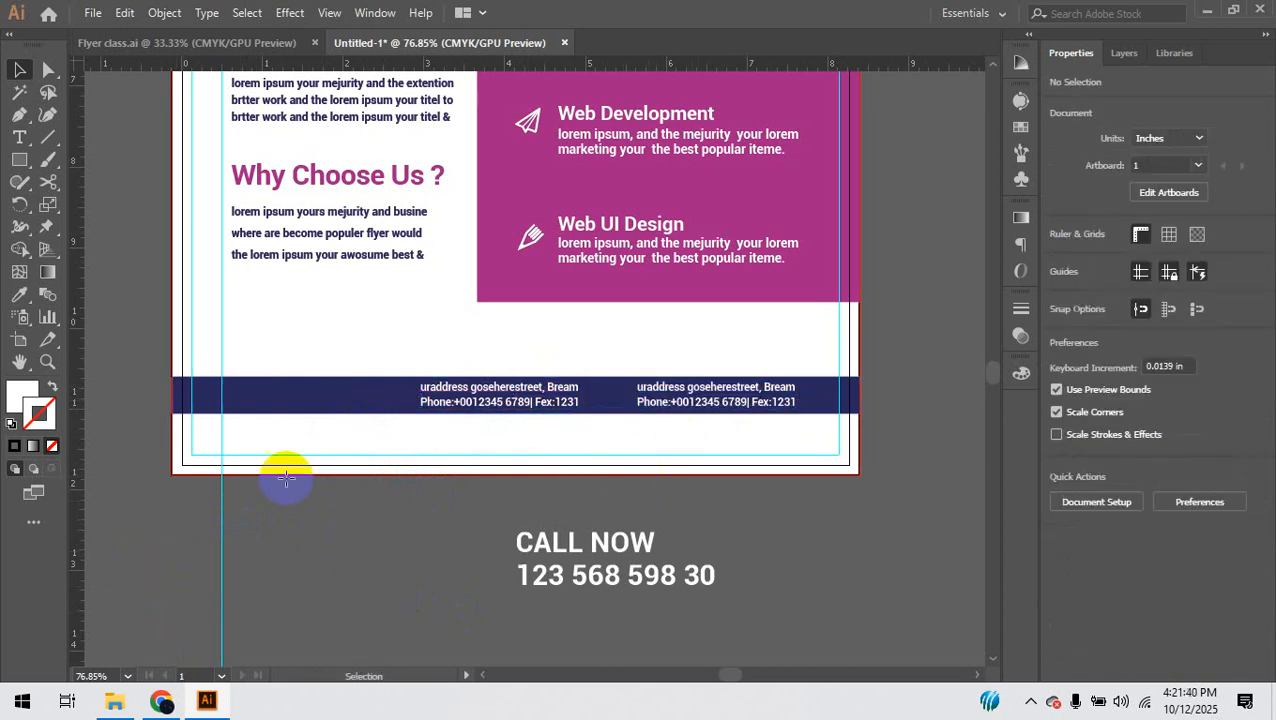
# Step: Draw a rectangle about 2.84 × 1.03 in over the footer strip's start at the flyer's edge and fill it with the logo's orange
pyautogui.press('m')
pyautogui.moveTo(172, 349); pyautogui.dragTo(401, 433)
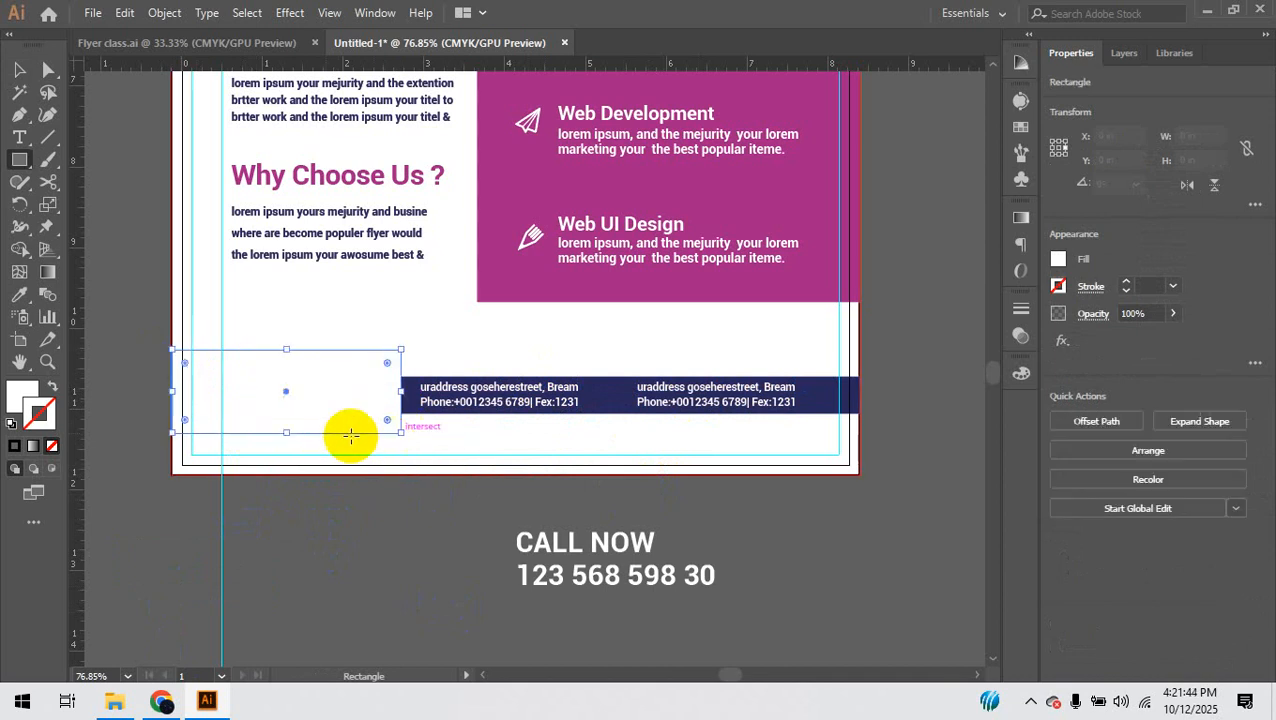
pyautogui.scroll(5, 421, 285)
pyautogui.press('i')
pyautogui.scroll(1, 486, 242)
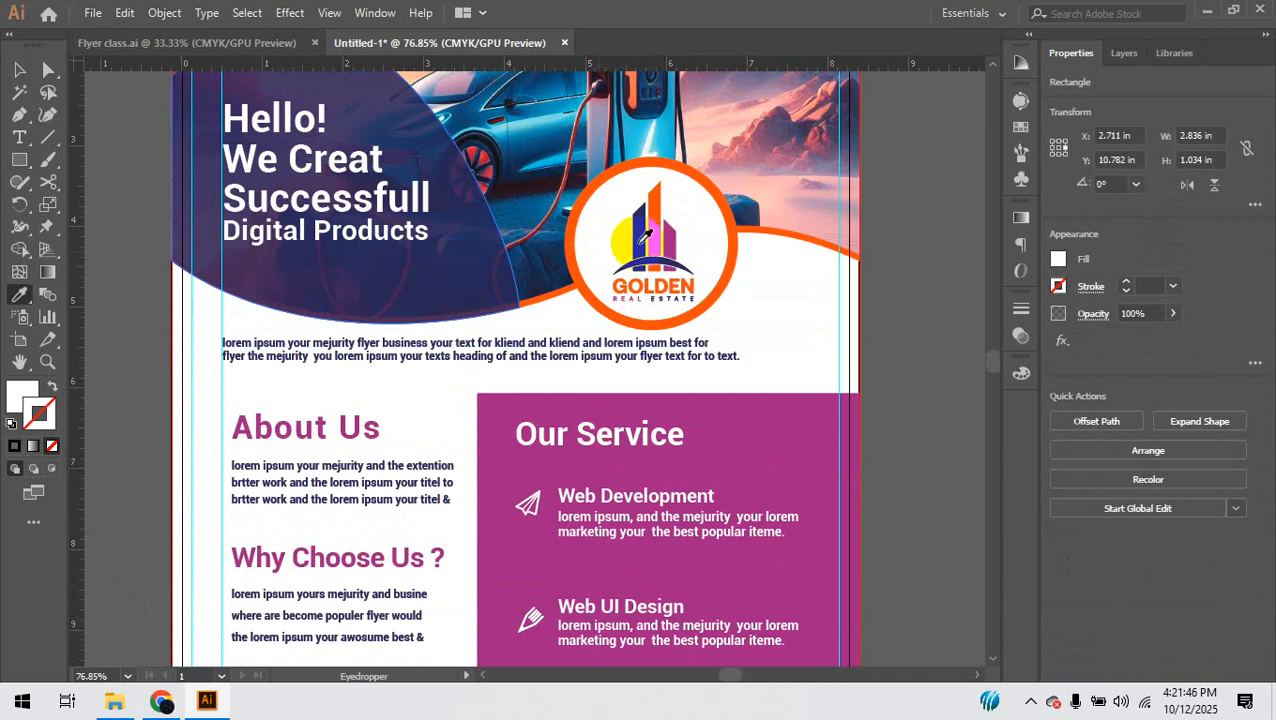
pyautogui.click(660, 214)
pyautogui.scroll(-8, 655, 248)
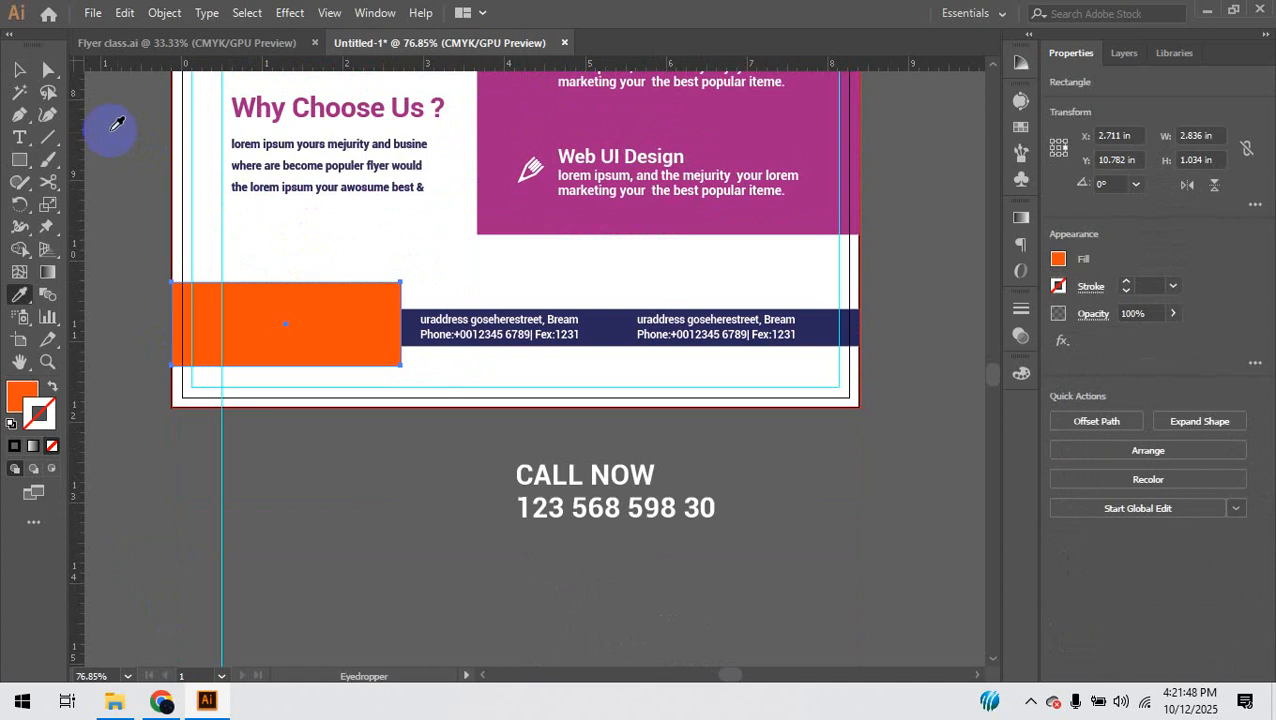
# Step: Slant the orange rectangle's inner end by moving only its lower inner corner inward to about X 2.43 in
pyautogui.click(19, 69)
pyautogui.click(350, 356)
pyautogui.moveTo(273, 330); pyautogui.dragTo(377, 352)
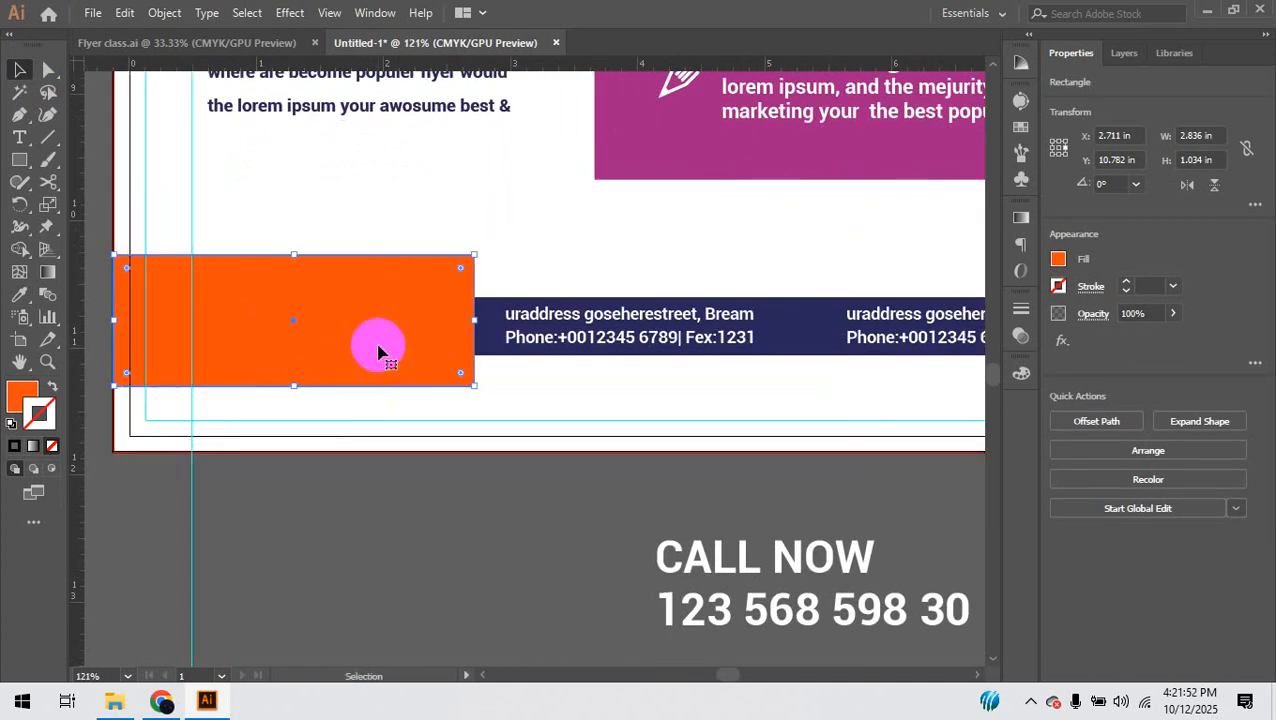
pyautogui.press('a')
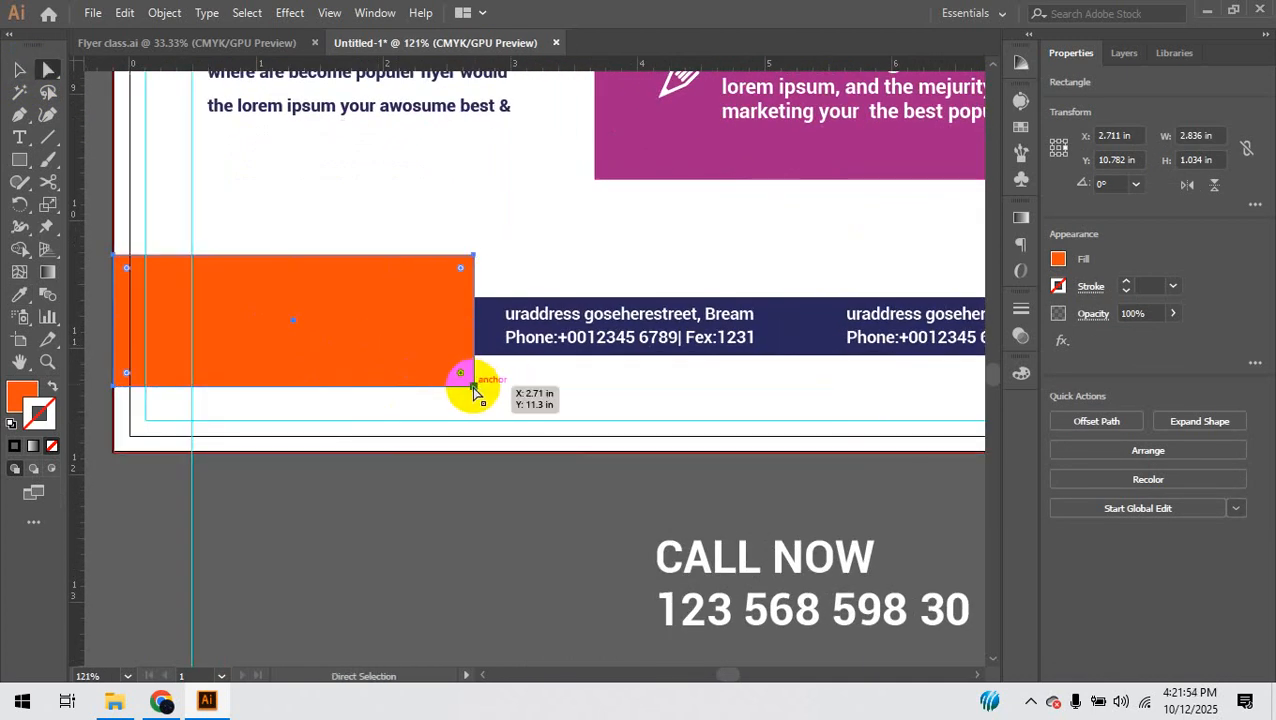
pyautogui.click(474, 389)
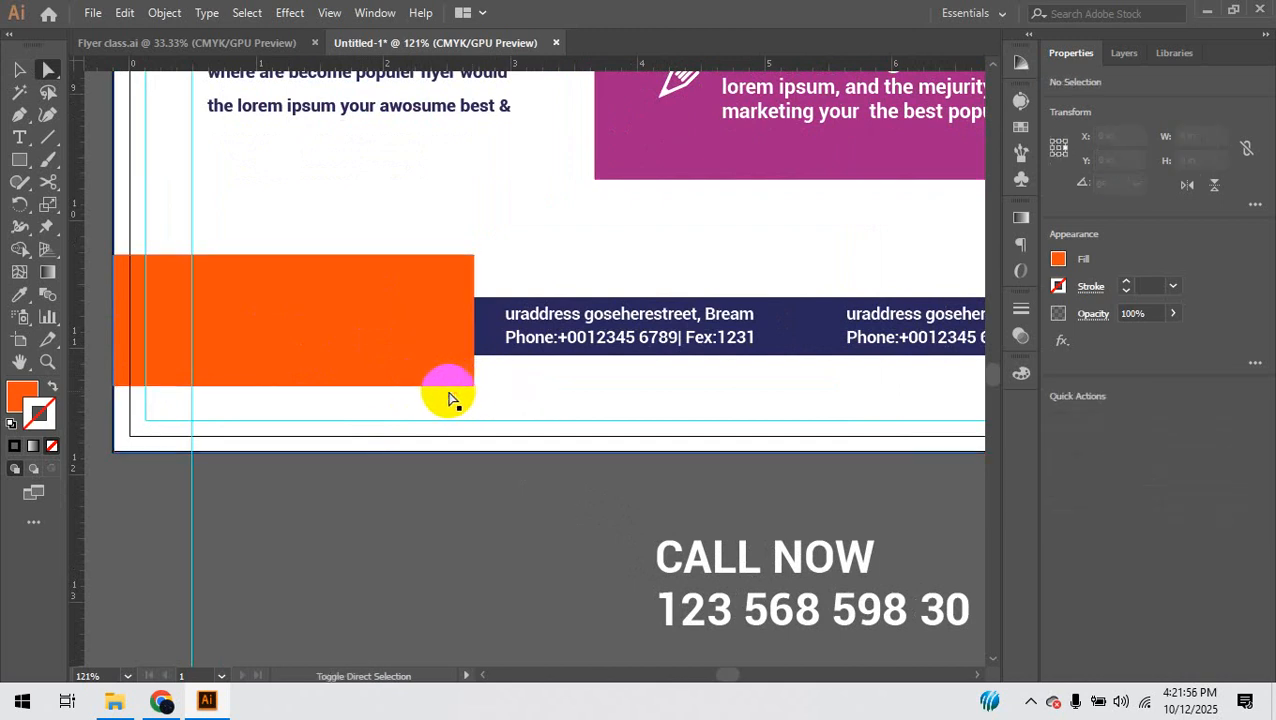
pyautogui.click(474, 389)
pyautogui.moveTo(474, 389); pyautogui.dragTo(439, 387)
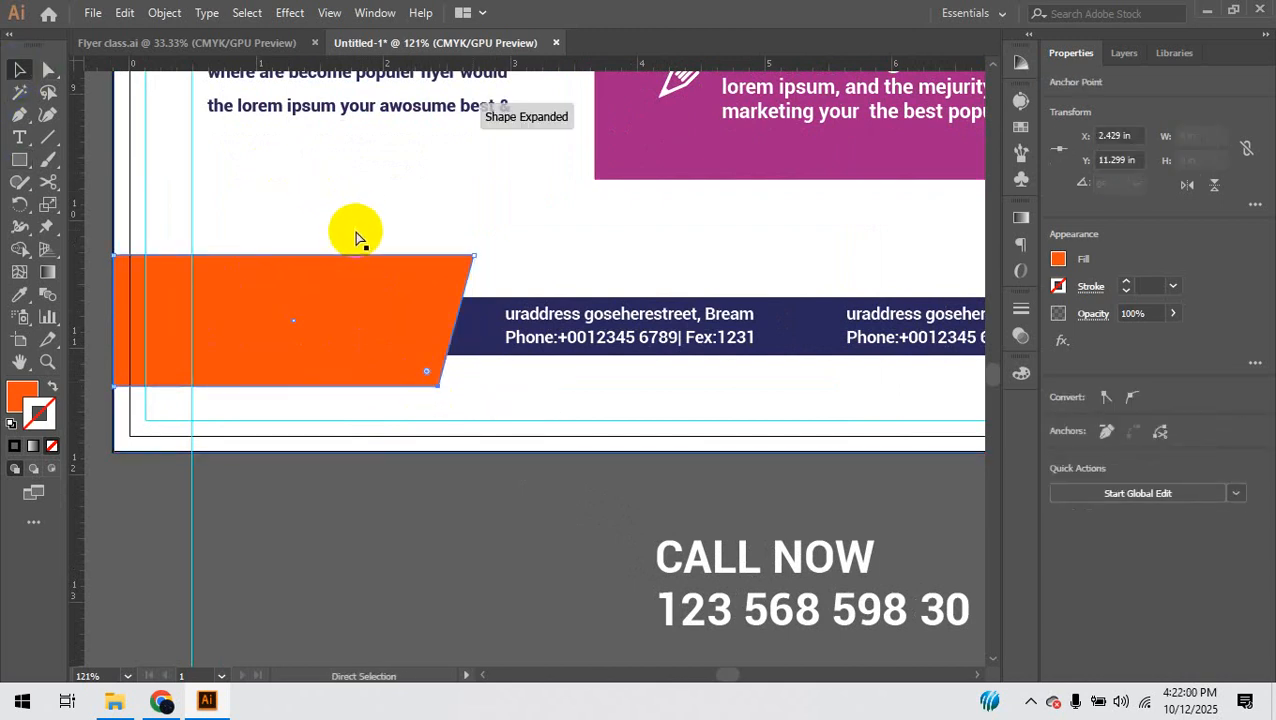
# Step: Draw a fold triangle about 0.2 × 0.34 in between the orange shape's upper corner and the navy strip, and fill it red
pyautogui.scroll(3, 357, 237)
pyautogui.press('p')
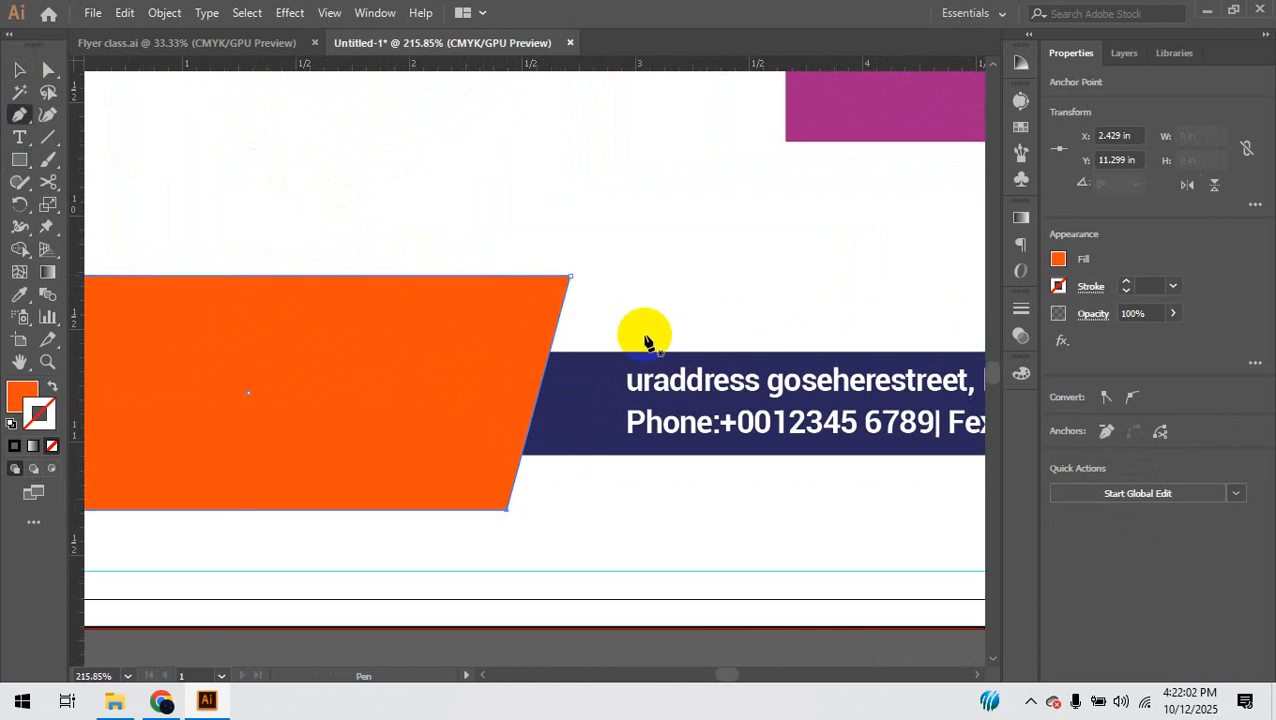
pyautogui.click(592, 351)
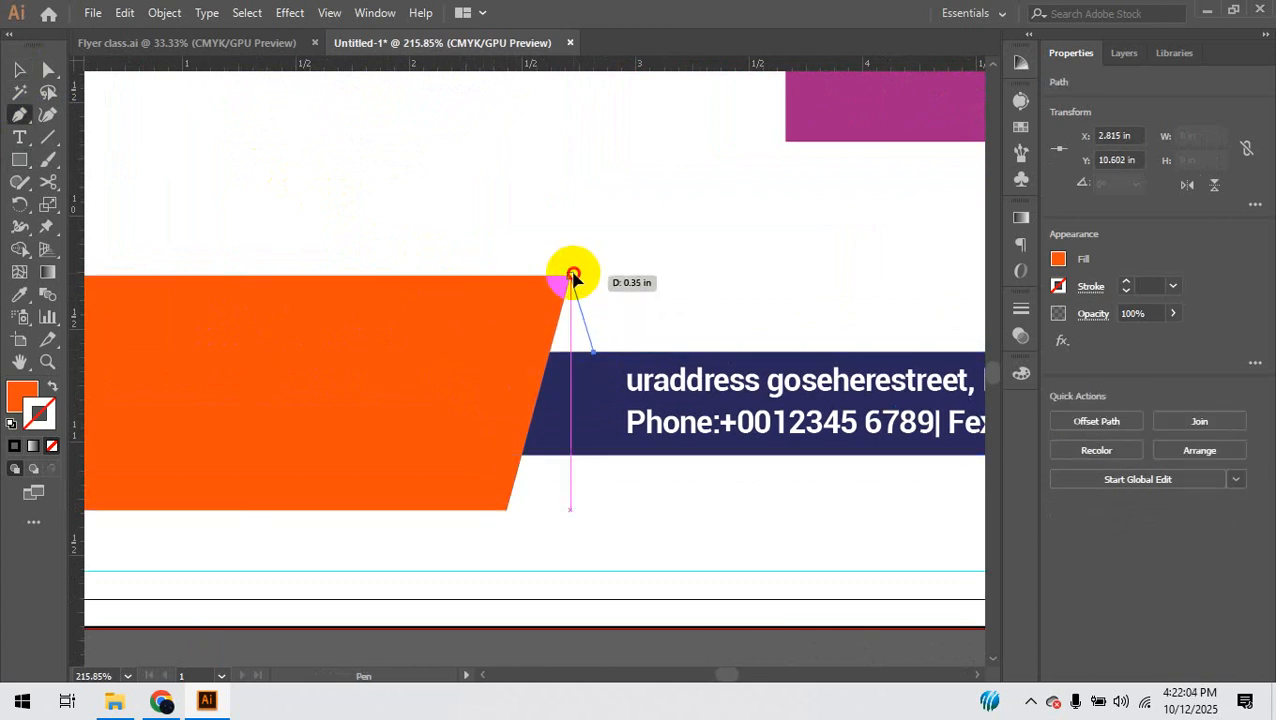
pyautogui.click(573, 275)
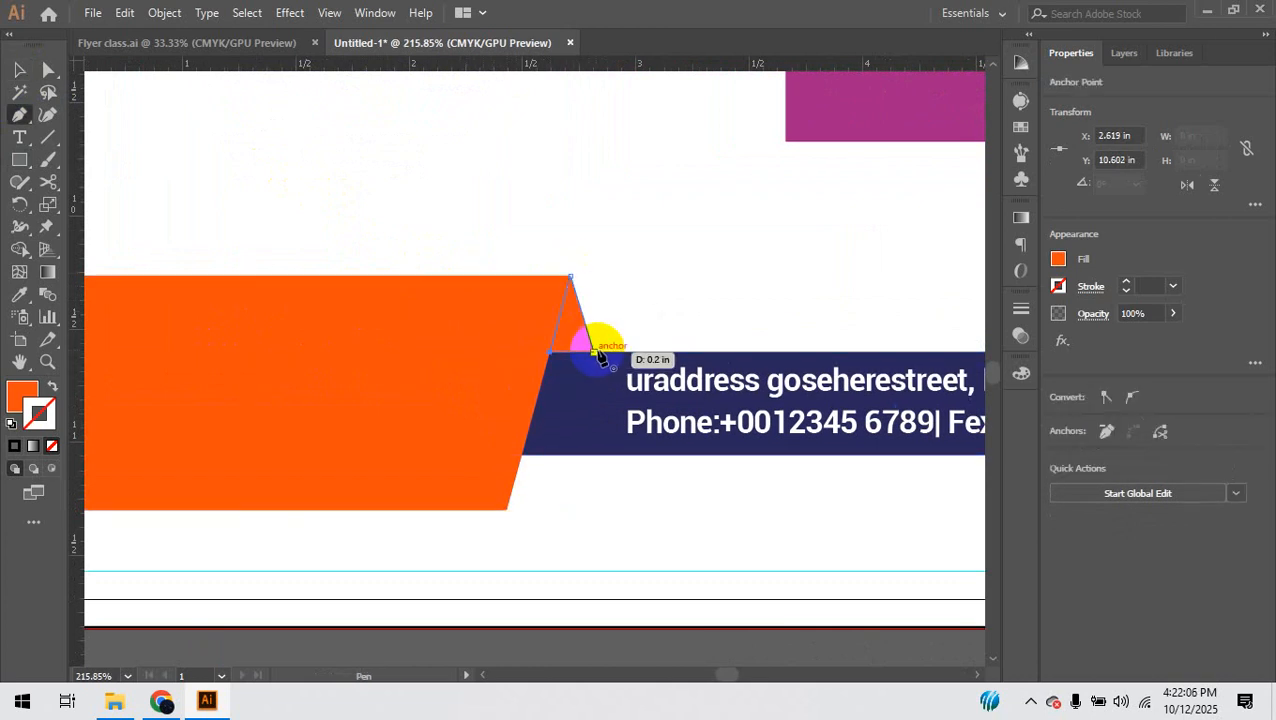
pyautogui.click(594, 352)
pyautogui.press('v')
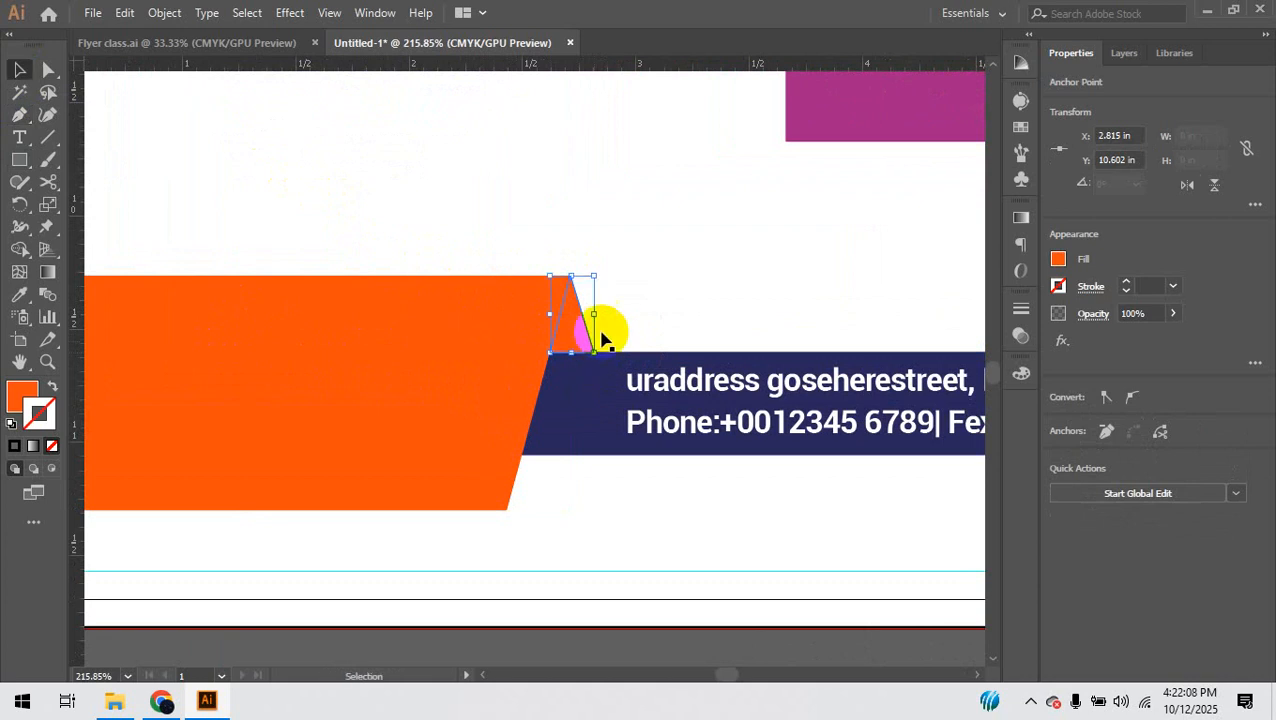
pyautogui.click(1059, 260)
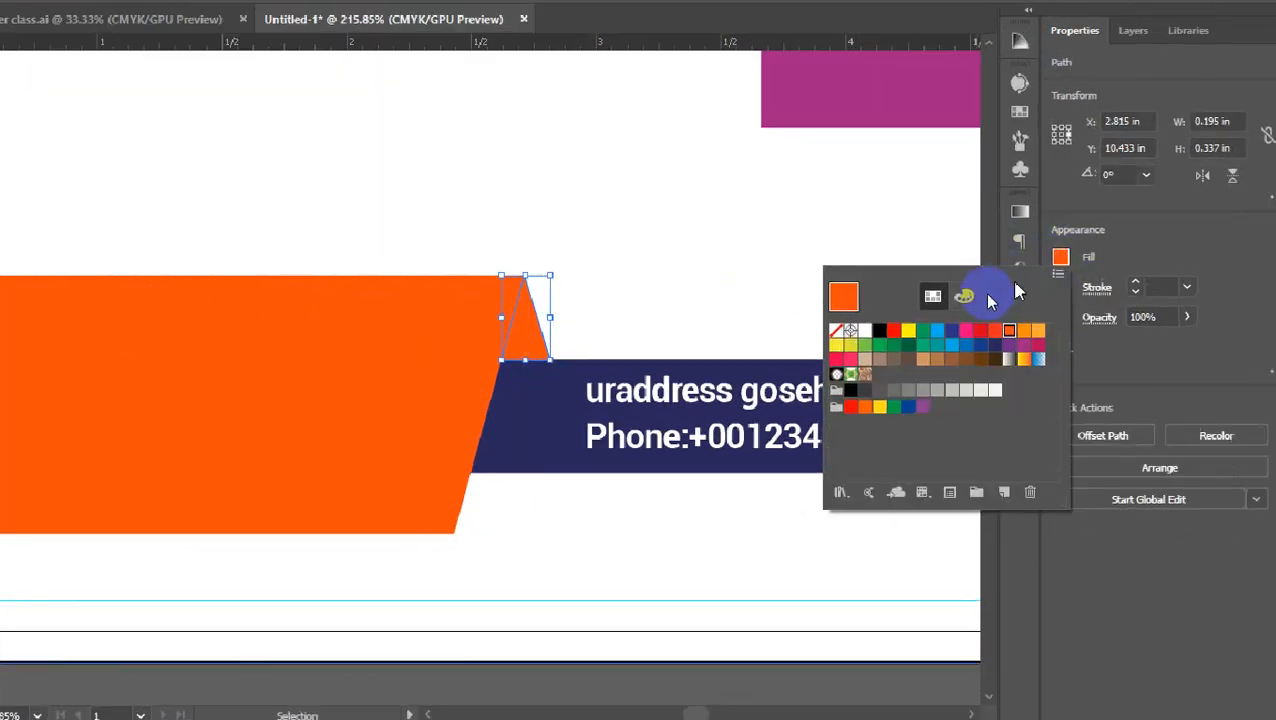
pyautogui.click(991, 350)
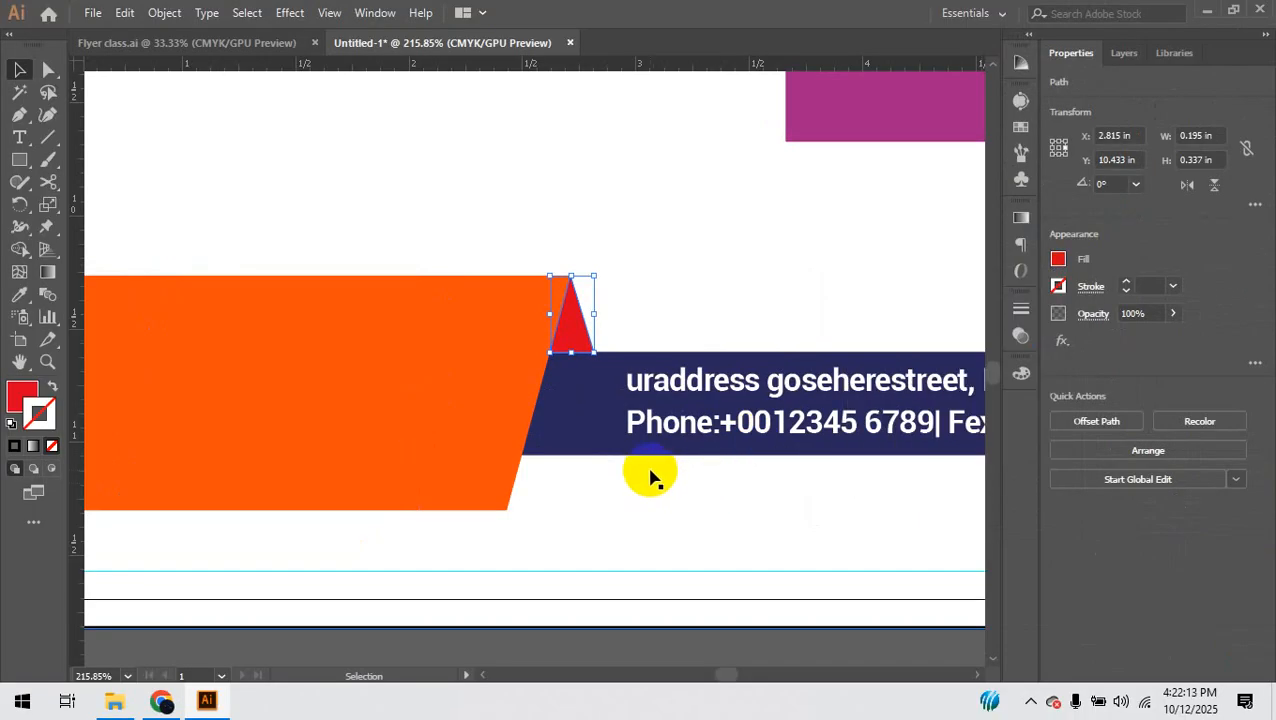
# Step: Draw a matching red fold triangle between the orange shape's lower corner and the navy strip's lower edge, and deselect it
pyautogui.scroll(-3, 650, 477)
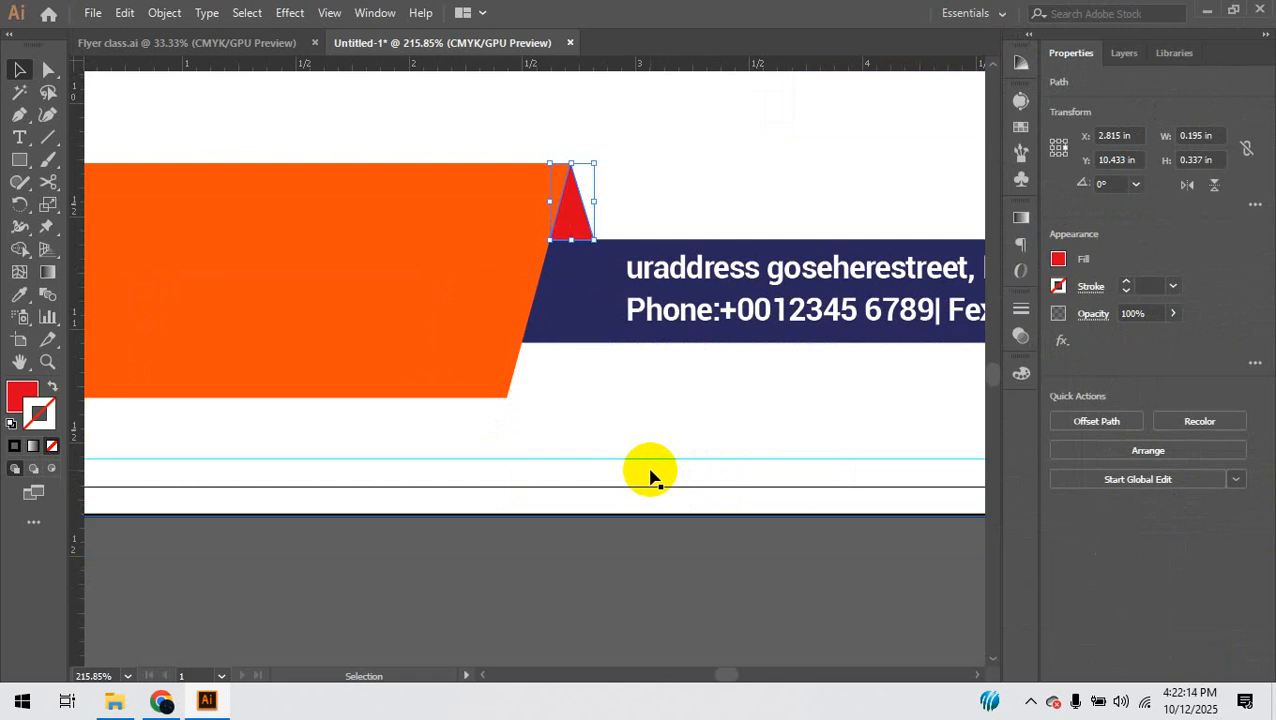
pyautogui.press('p')
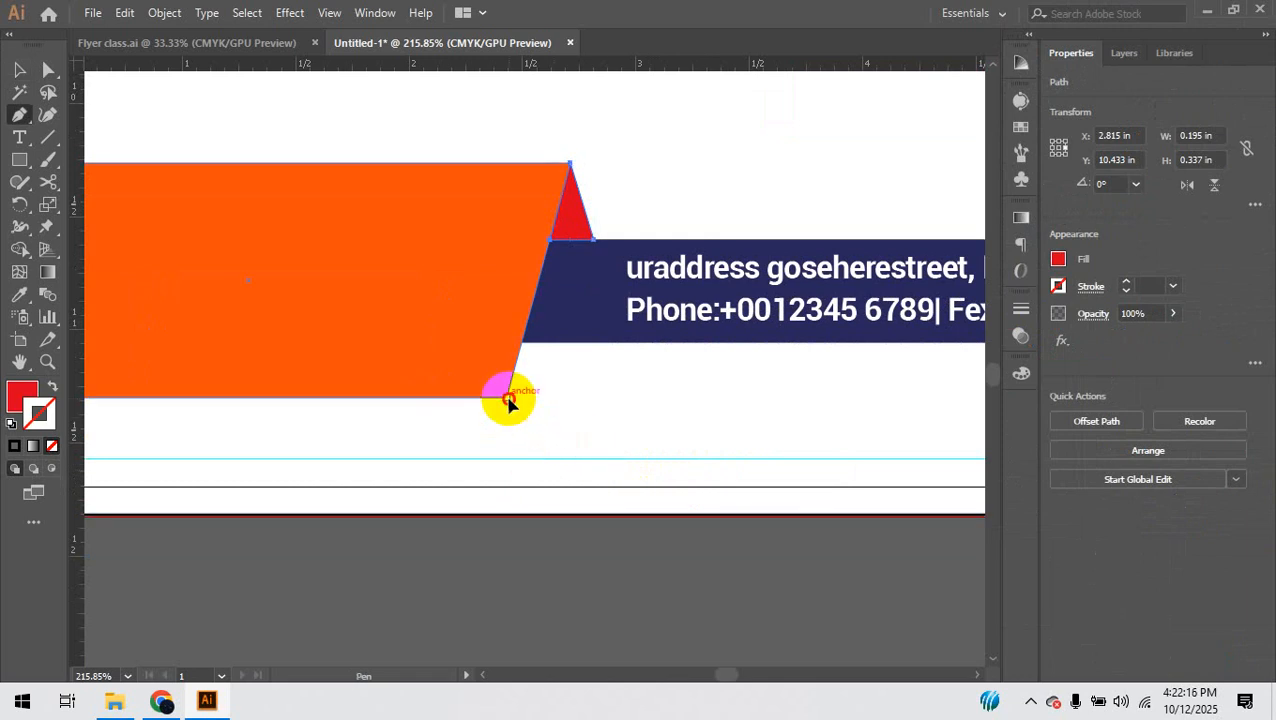
pyautogui.click(508, 400)
pyautogui.click(529, 348)
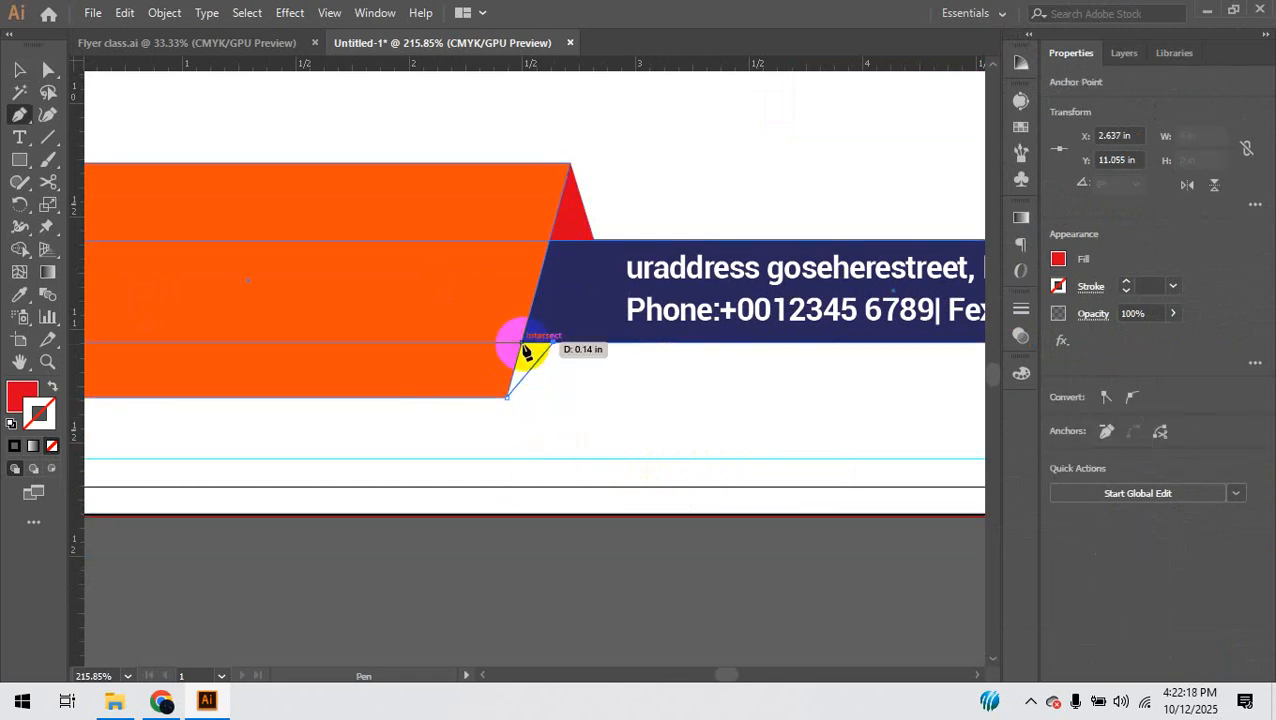
pyautogui.click(522, 344)
pyautogui.click(508, 398)
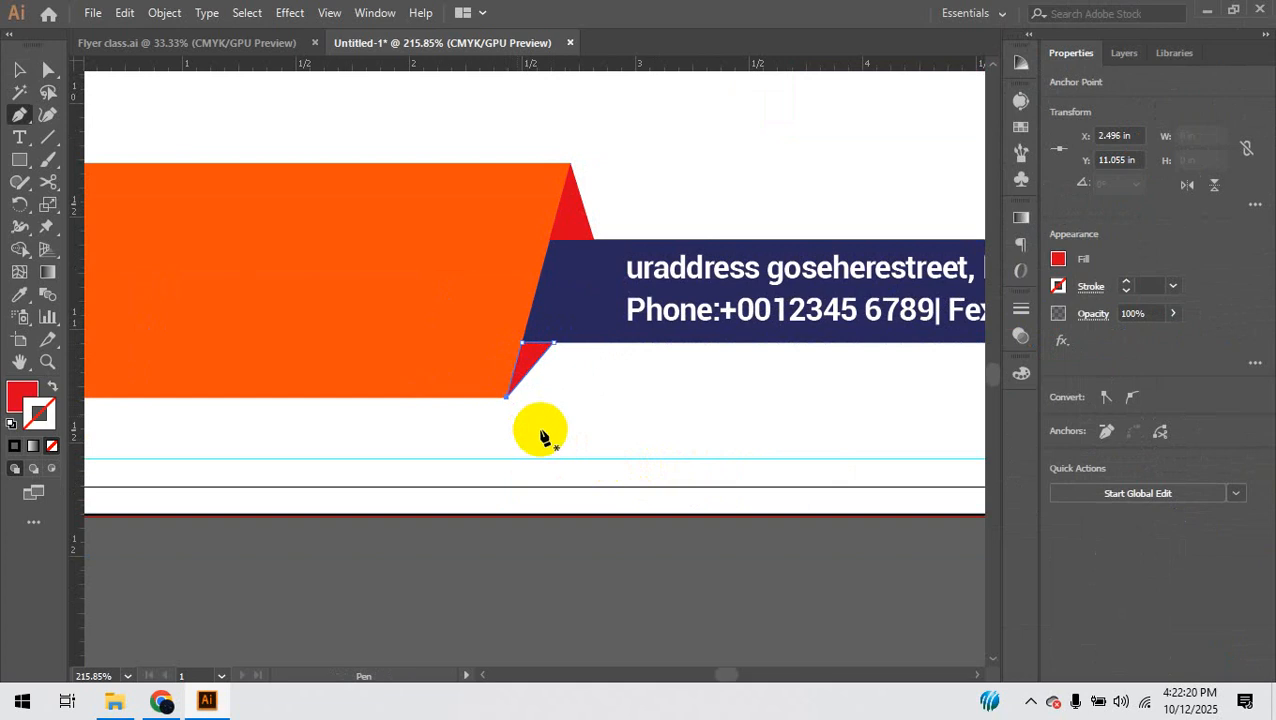
pyautogui.press('i')
pyautogui.press('v')
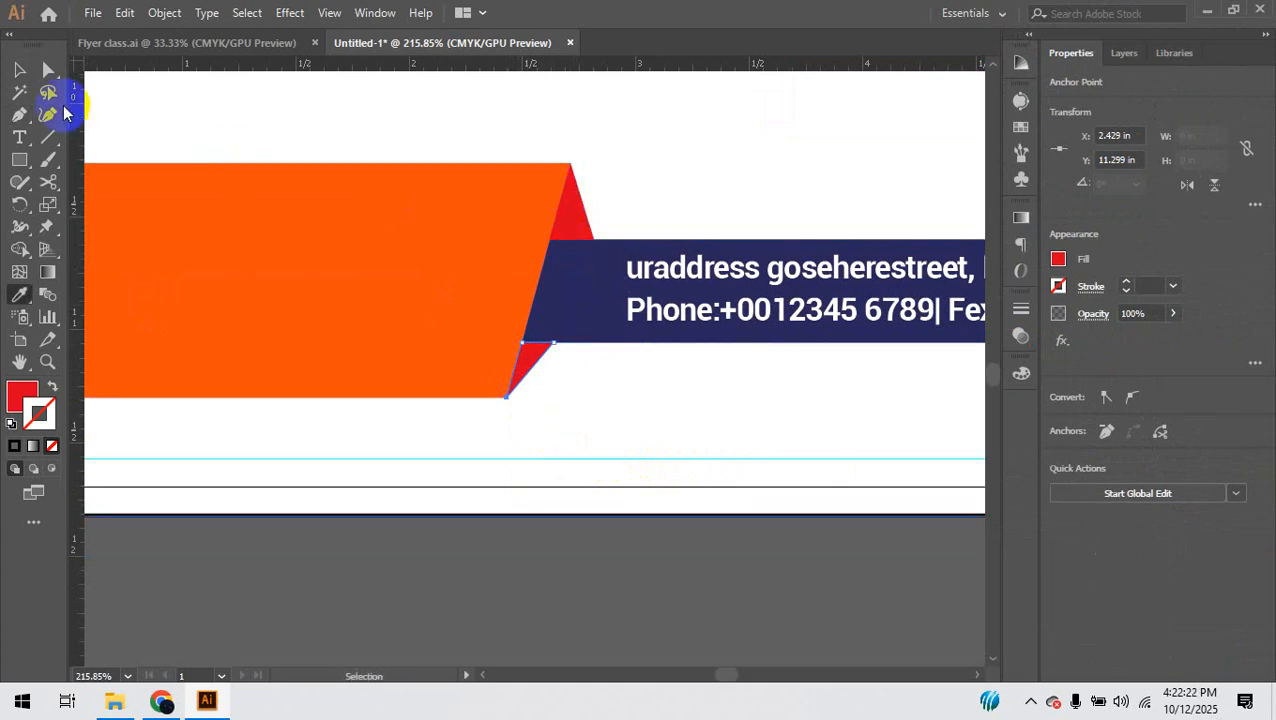
pyautogui.click(19, 69)
pyautogui.click(427, 572)
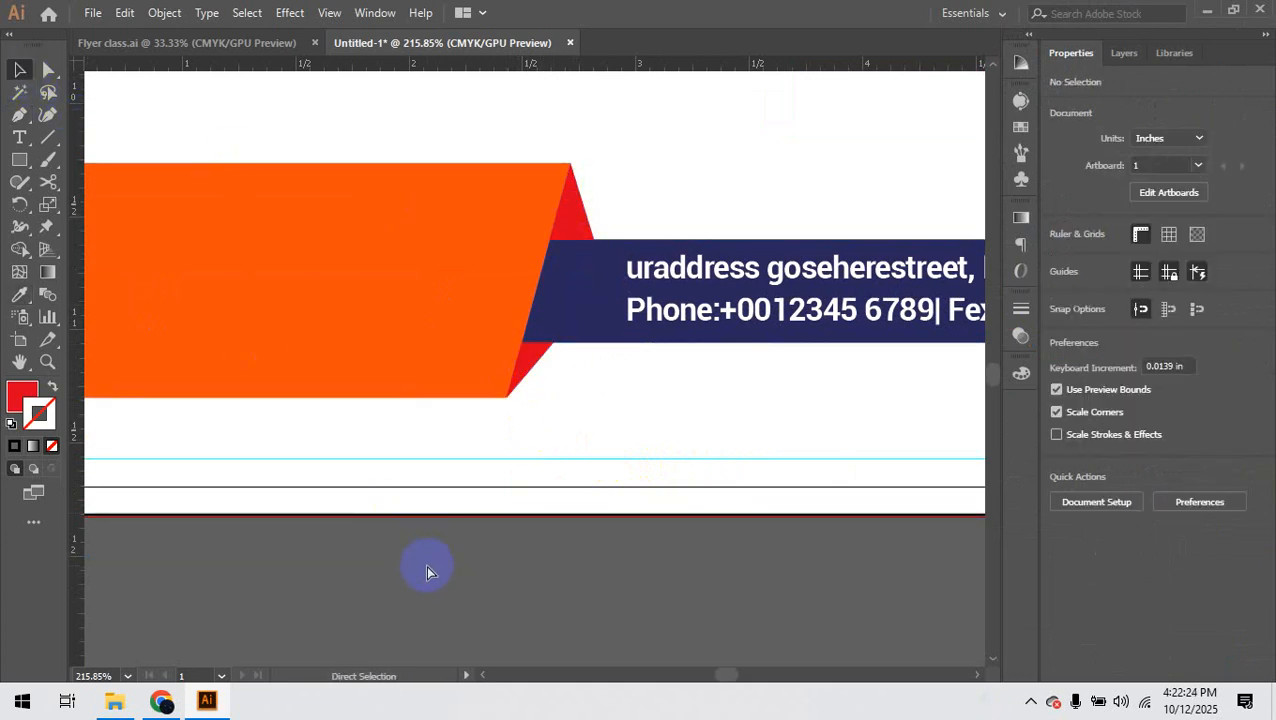
# Step: Move the "CALL NOW" text onto the orange footer shape, aligning its start with the vertical guide
pyautogui.hotkey('ctrl', '-')
pyautogui.hotkey('ctrl', '-')
pyautogui.hotkey('ctrl', '-')
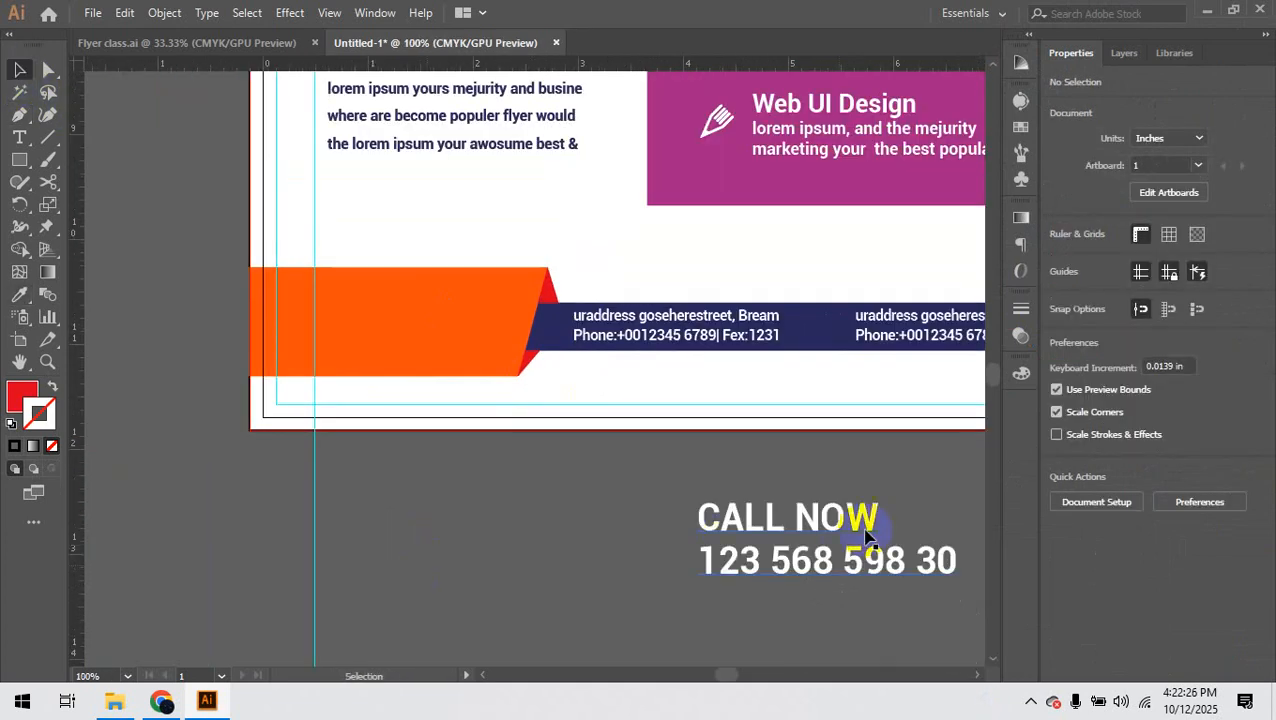
pyautogui.moveTo(866, 537); pyautogui.dragTo(548, 357)
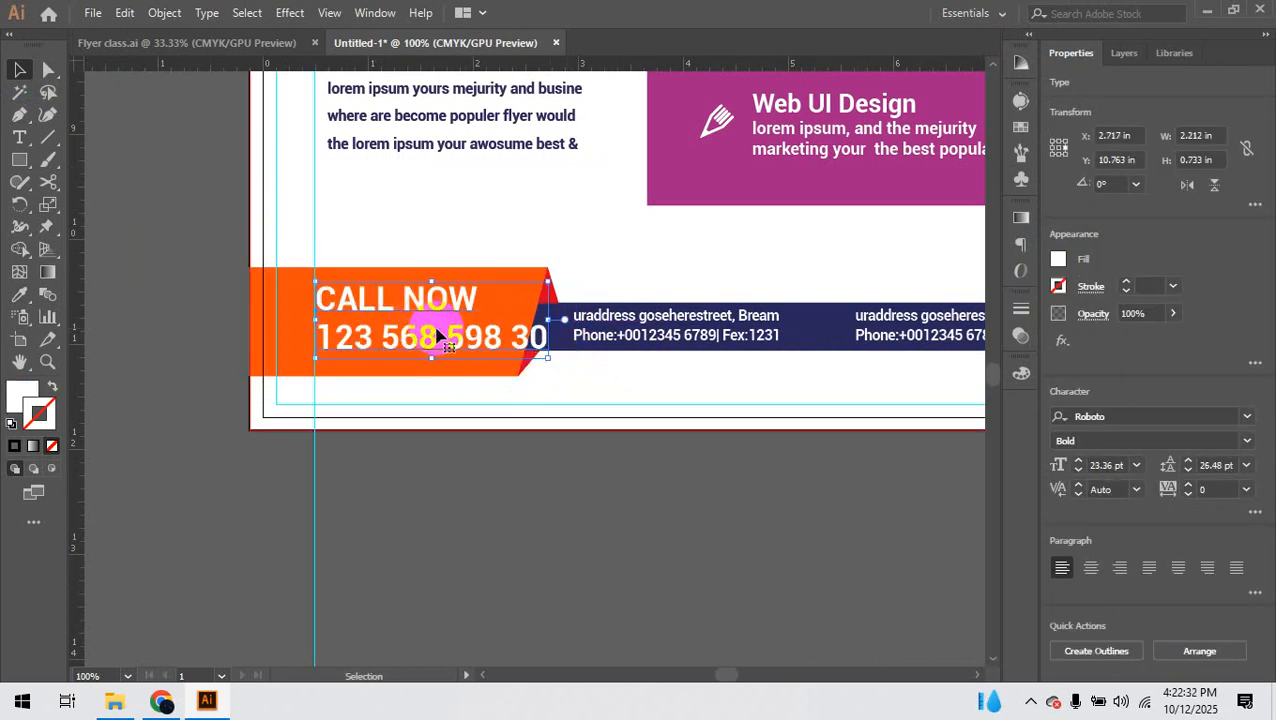
# Step: Reduce the font size of the phone number under "CALL NOW" to 19.36 pt so it fits the orange shape
pyautogui.tripleClick(432, 338)
pyautogui.hotkey('ctrl', 'shift', ',')
pyautogui.hotkey('ctrl', 'shift', ',')
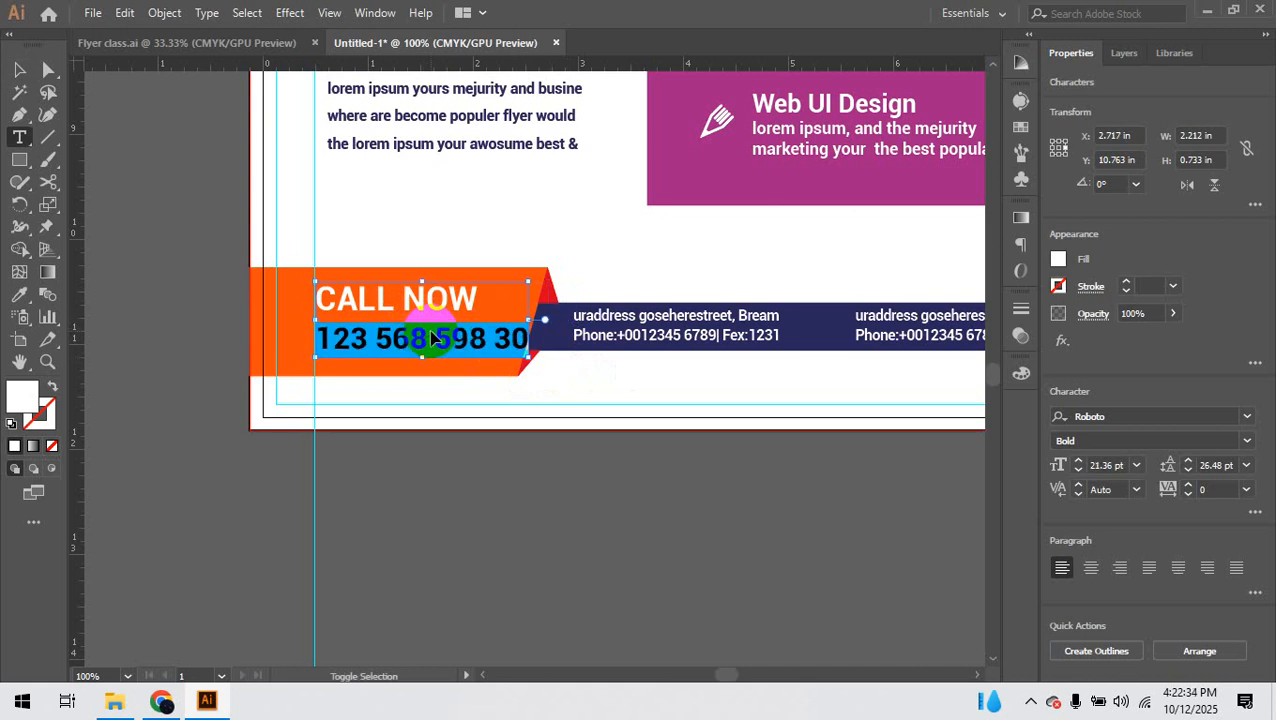
pyautogui.click(19, 69)
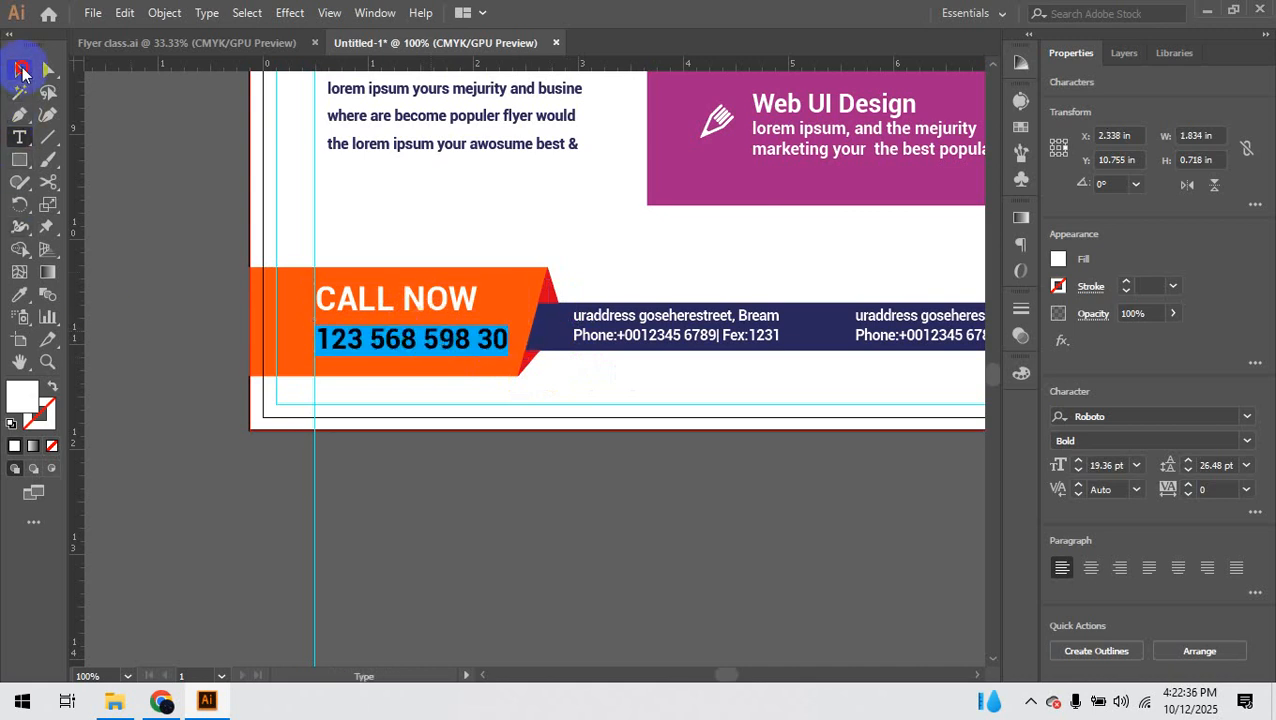
pyautogui.hotkey('ctrl', '-')
pyautogui.hotkey('ctrl', '-')
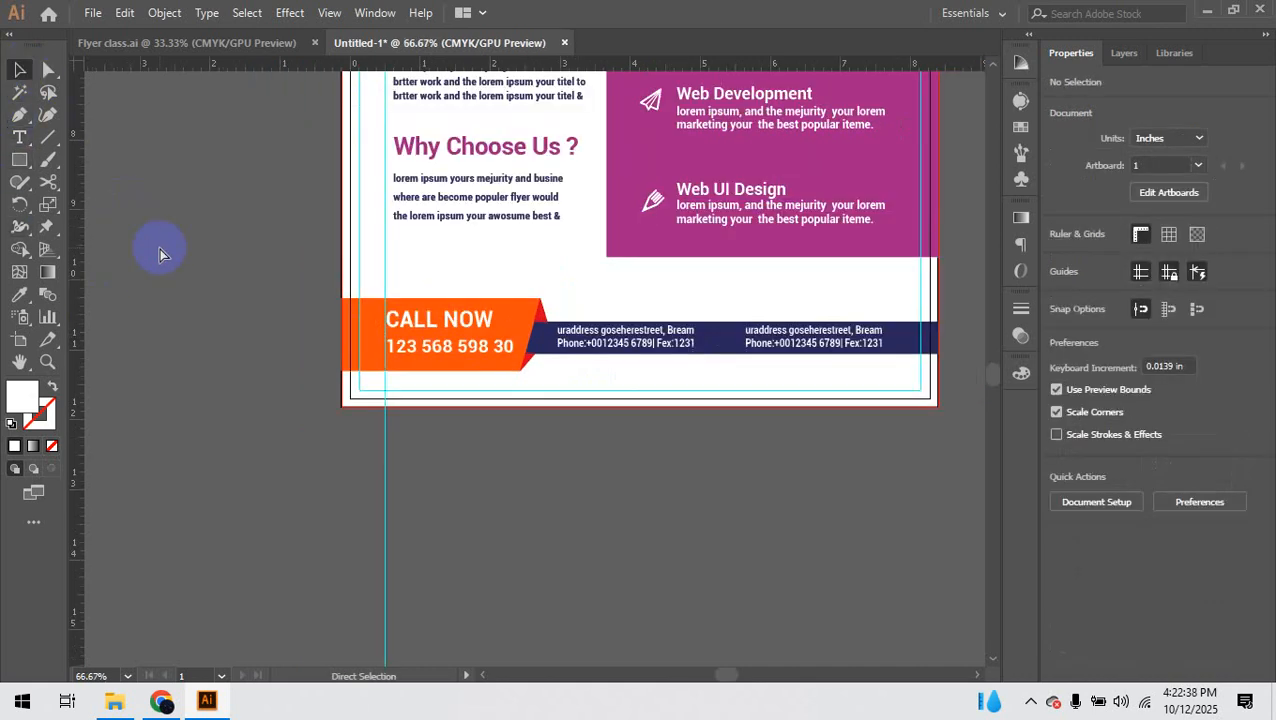
pyautogui.scroll(6, 160, 254)
pyautogui.scroll(1, 160, 254)
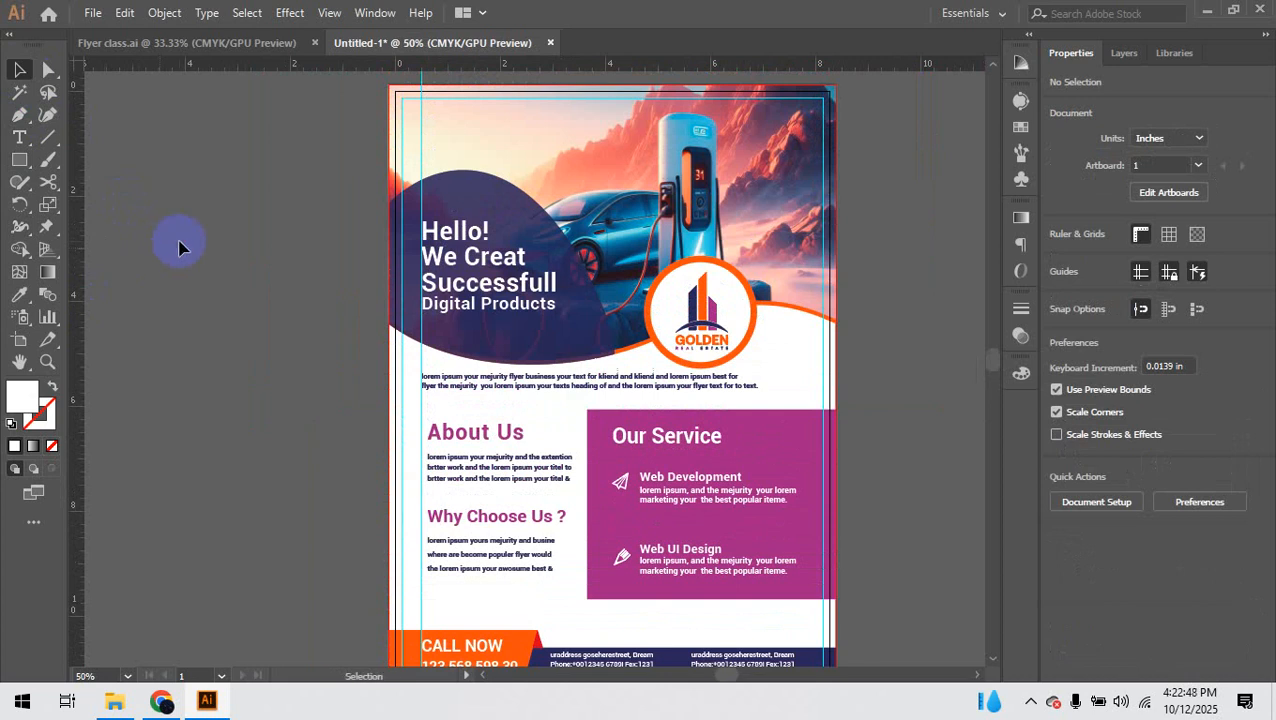
pyautogui.scroll(-1, 180, 247)
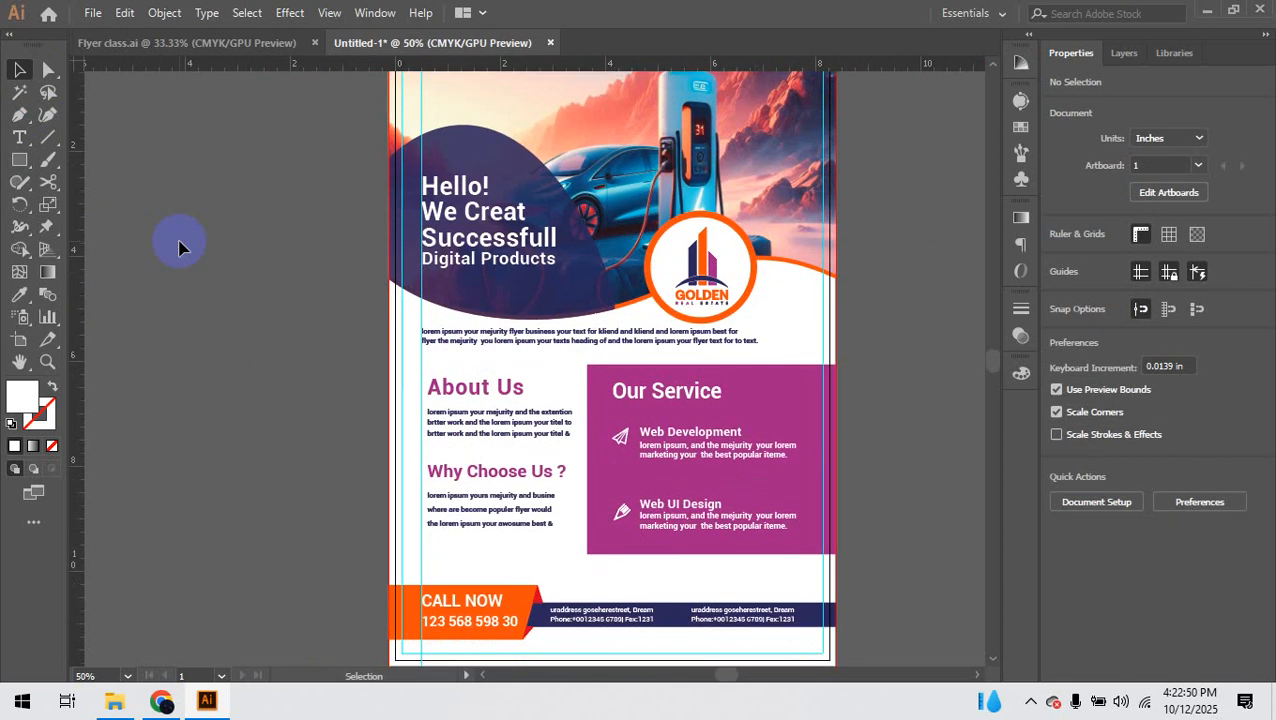
# Step: Create a new document from the recent 2200 x 2200 px custom preset
pyautogui.hotkey('ctrl', 'n')
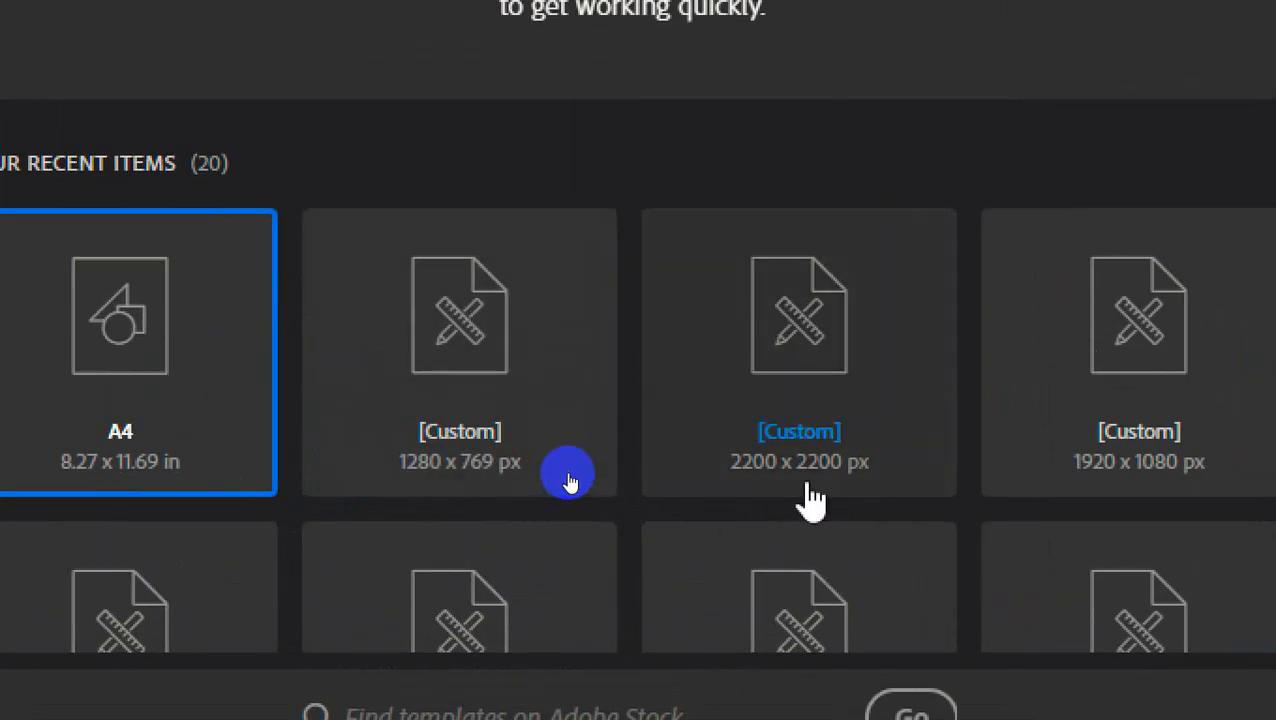
pyautogui.click(820, 395)
pyautogui.click(994, 595)
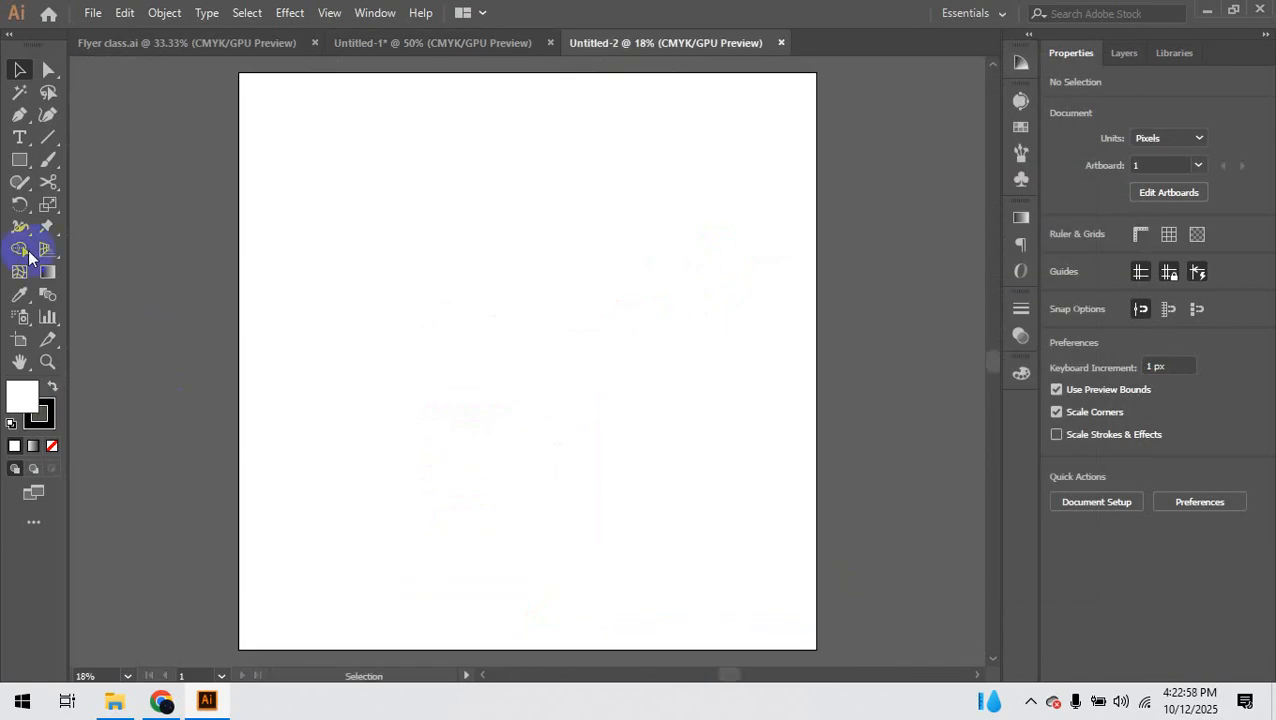
# Step: Draw a background square of about 2201 × 2201 px covering the whole artboard, fill it with red, and deselect it
pyautogui.click(19, 160)
pyautogui.moveTo(241, 76); pyautogui.dragTo(816, 648)
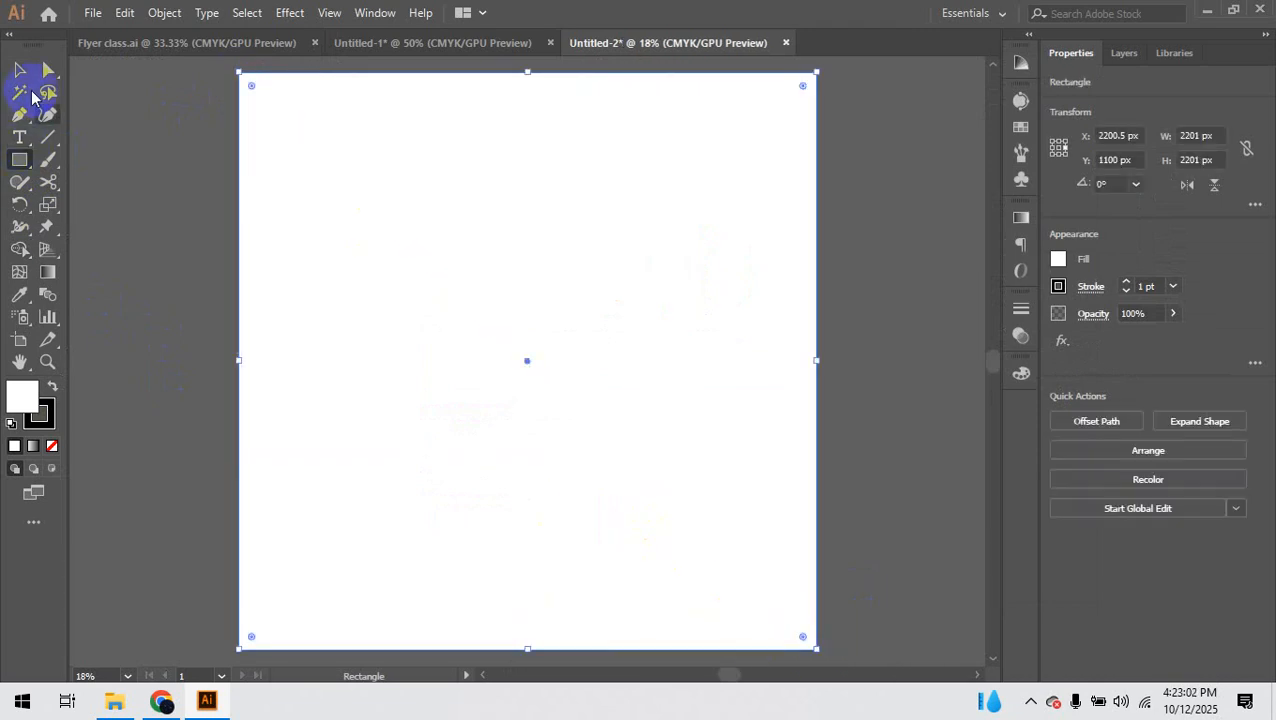
pyautogui.click(20, 70)
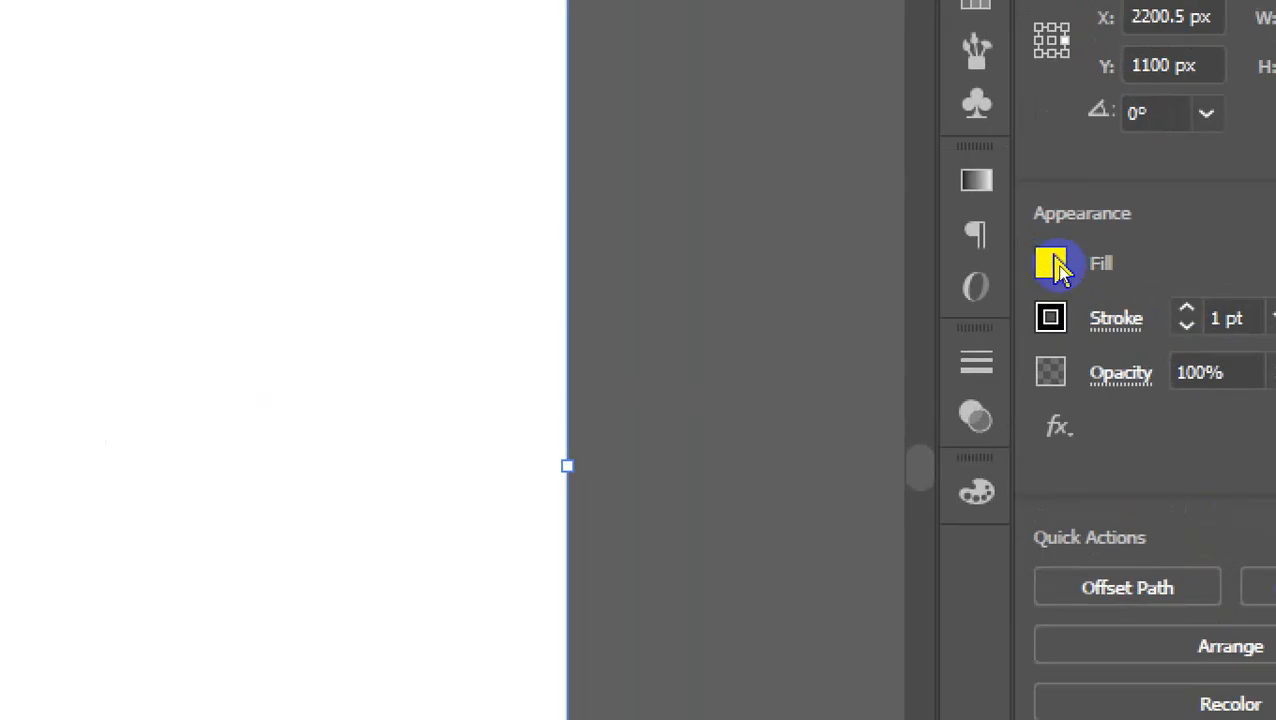
pyautogui.click(1052, 264)
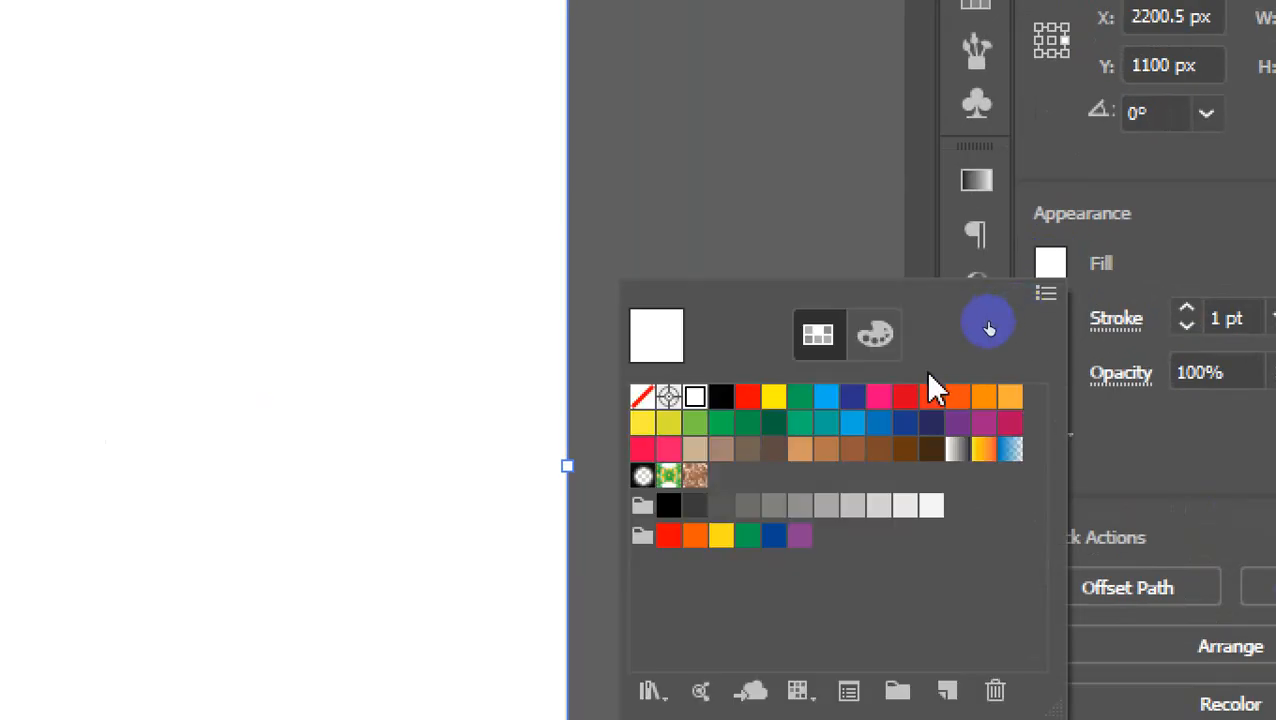
pyautogui.click(931, 400)
pyautogui.click(905, 397)
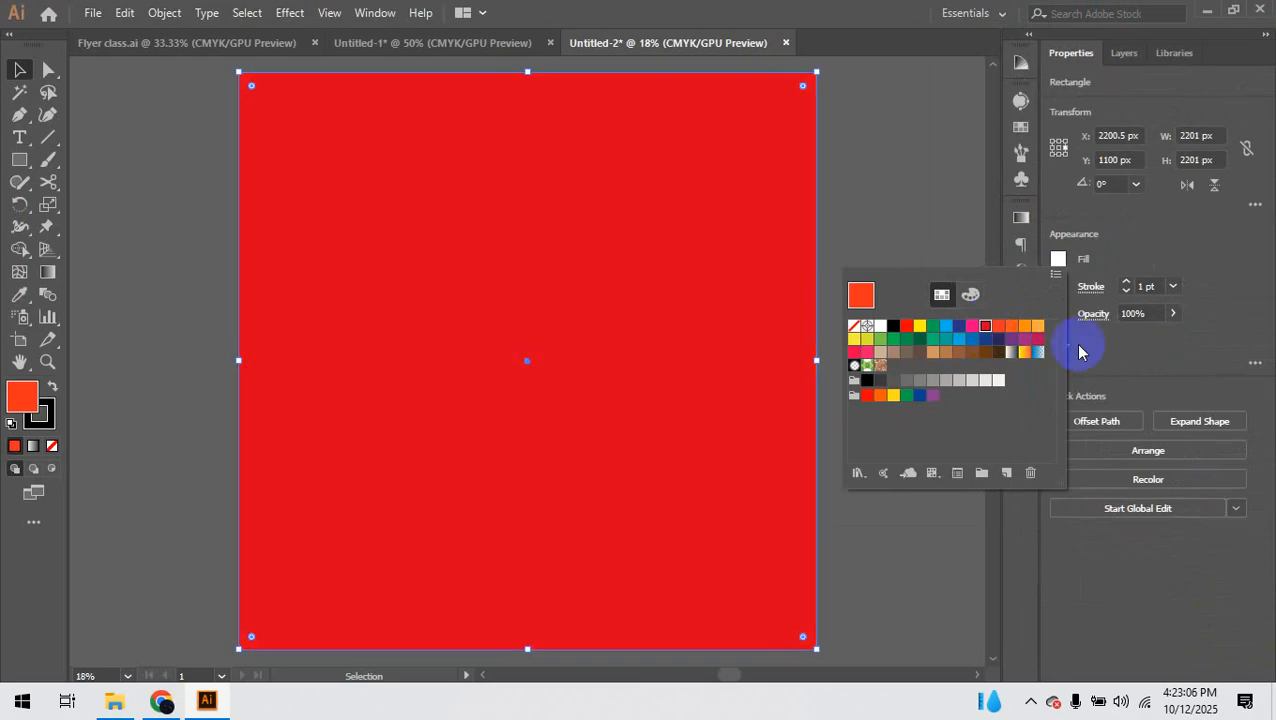
pyautogui.click(675, 285)
pyautogui.click(820, 212)
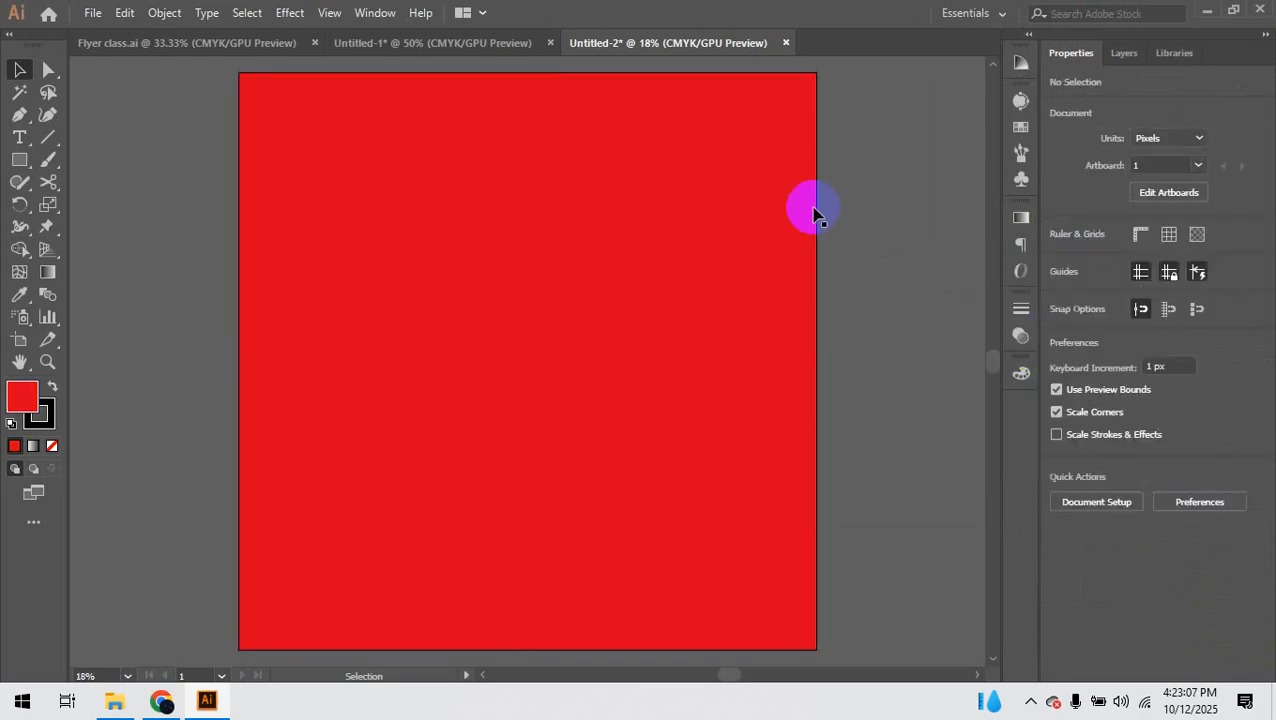
# Step: Group all the artwork in the flyer document and copy the group into the new square document
pyautogui.click(433, 43)
pyautogui.hotkey('ctrl', 'a')
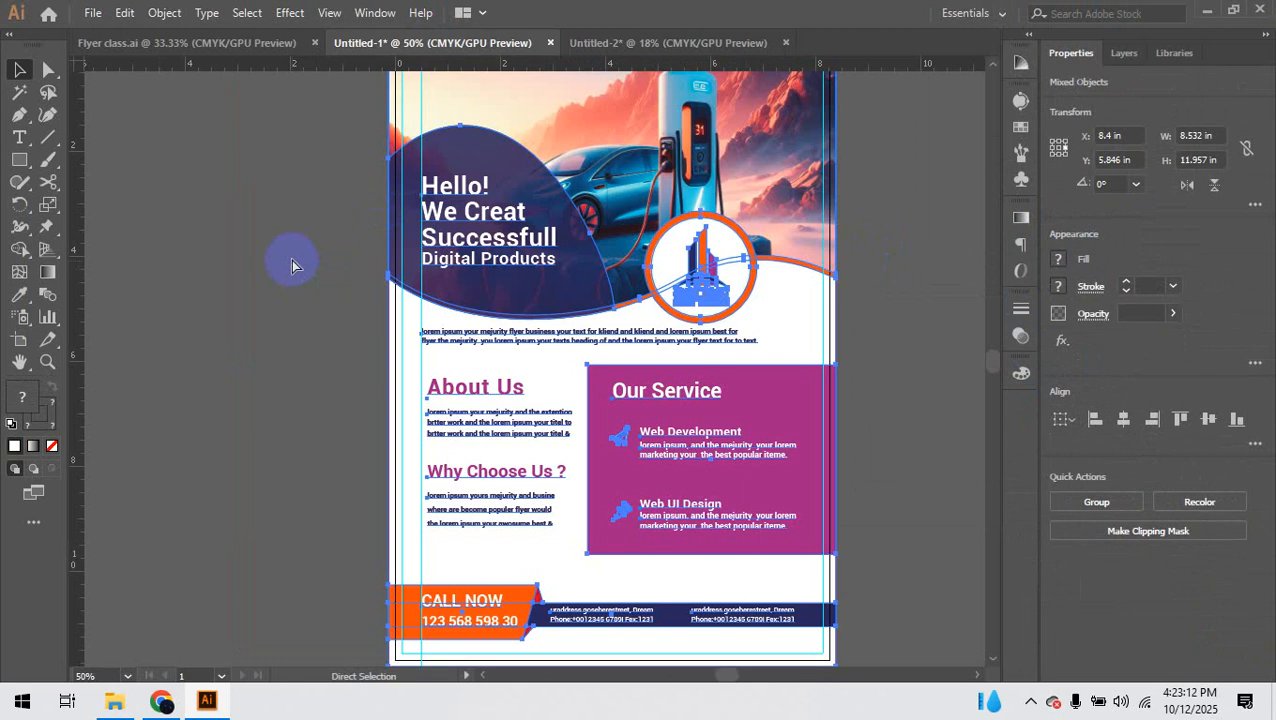
pyautogui.hotkey('ctrl', 'g')
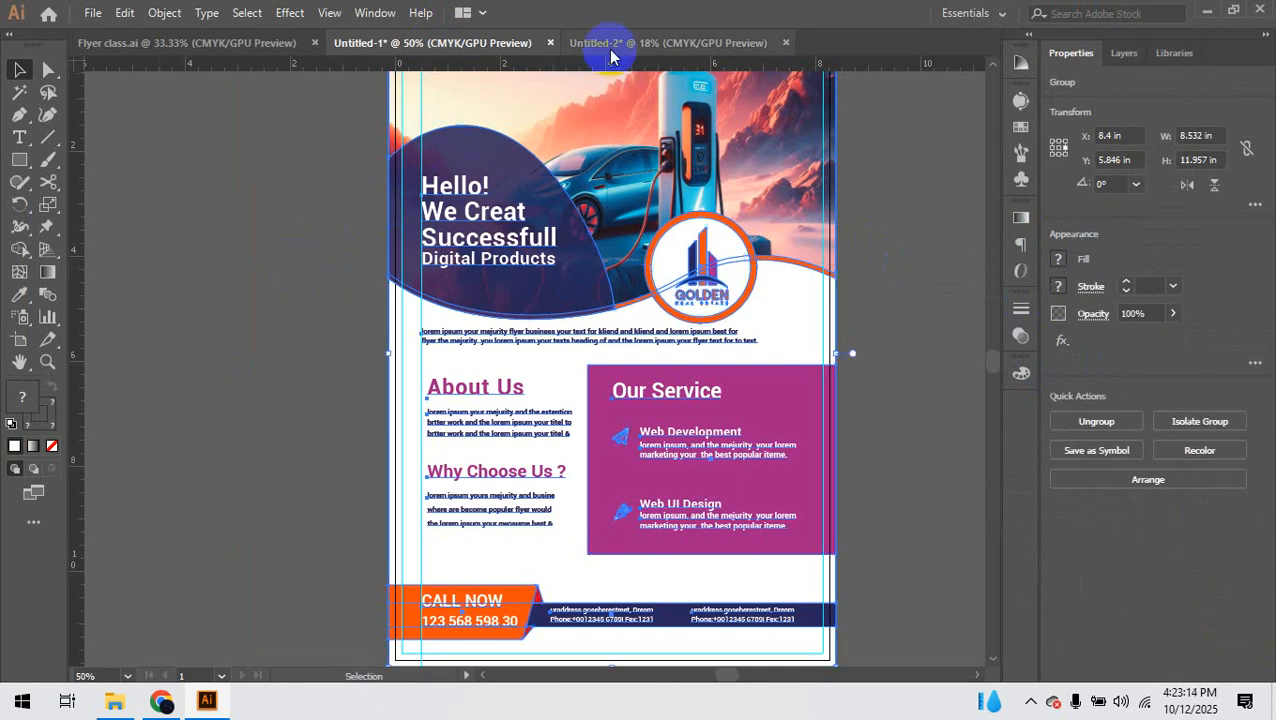
pyautogui.click(610, 43)
pyautogui.hotkey('ctrl', 'v')
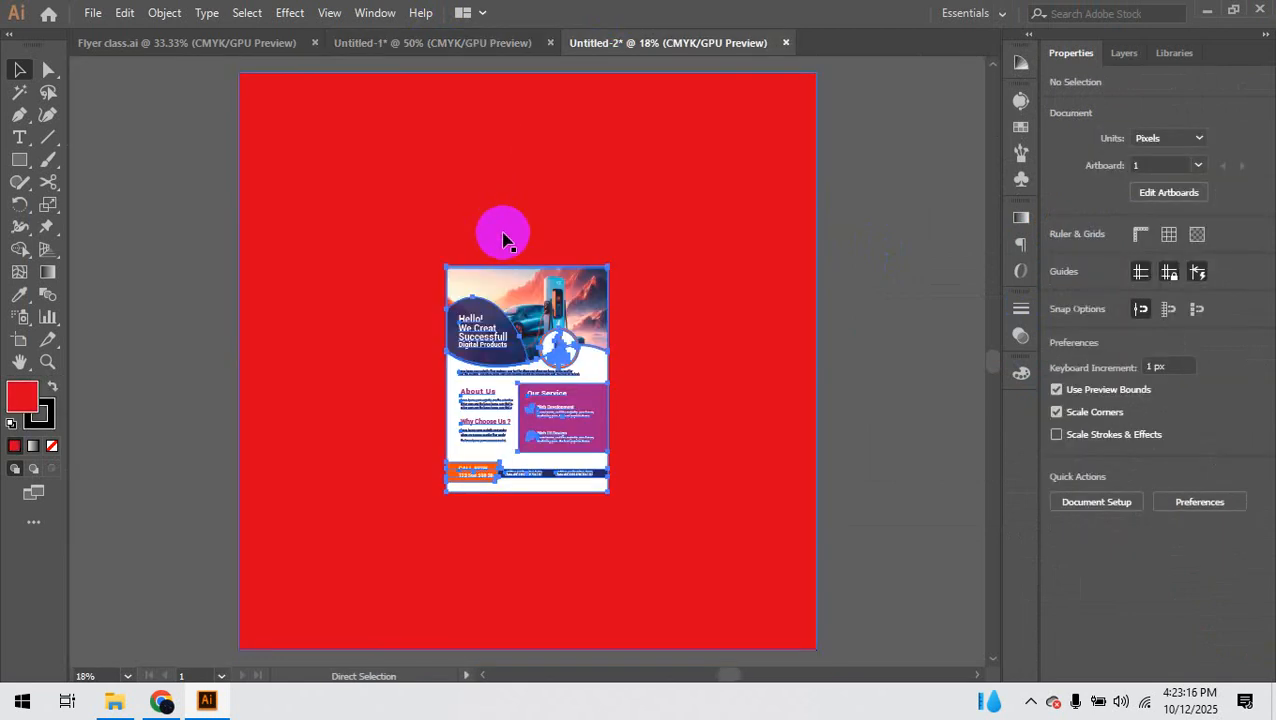
# Step: Enlarge the pasted flyer proportionally, move it to around the middle of the red background, and deselect it
pyautogui.moveTo(607, 268); pyautogui.dragTo(750, 167)
pyautogui.moveTo(590, 285); pyautogui.dragTo(602, 253)
pyautogui.click(860, 313)
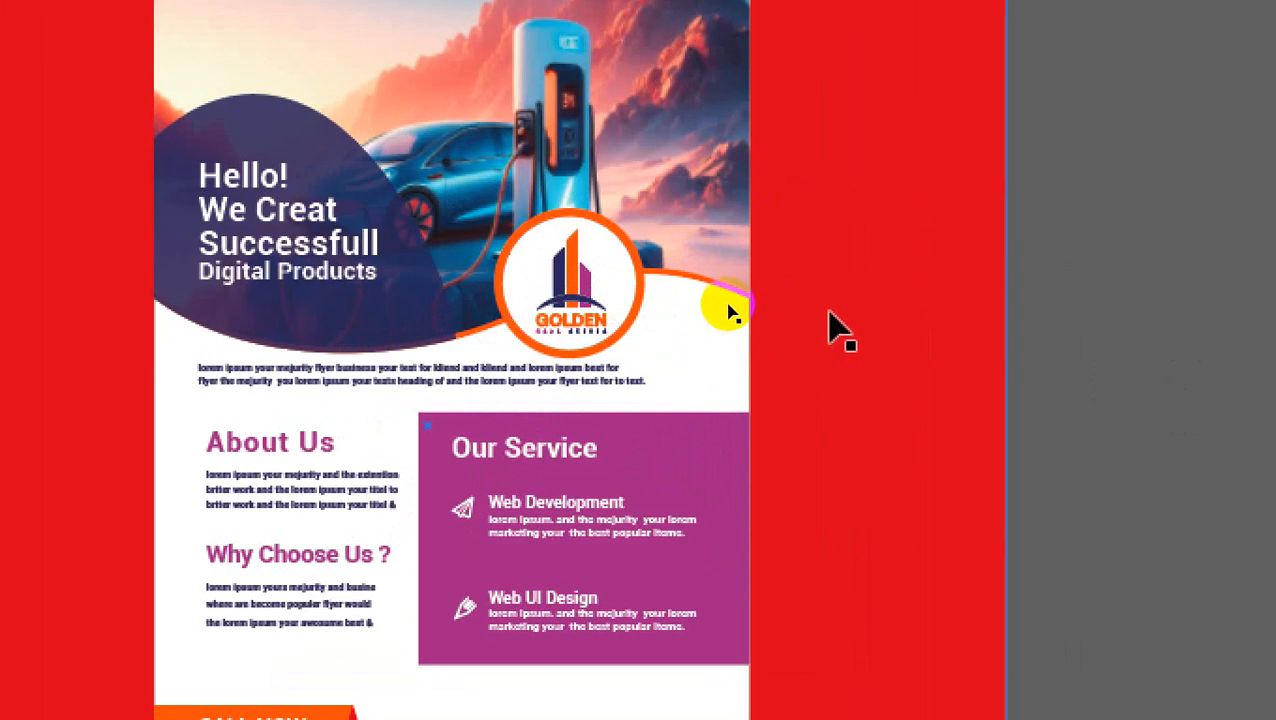
pyautogui.click(860, 343)
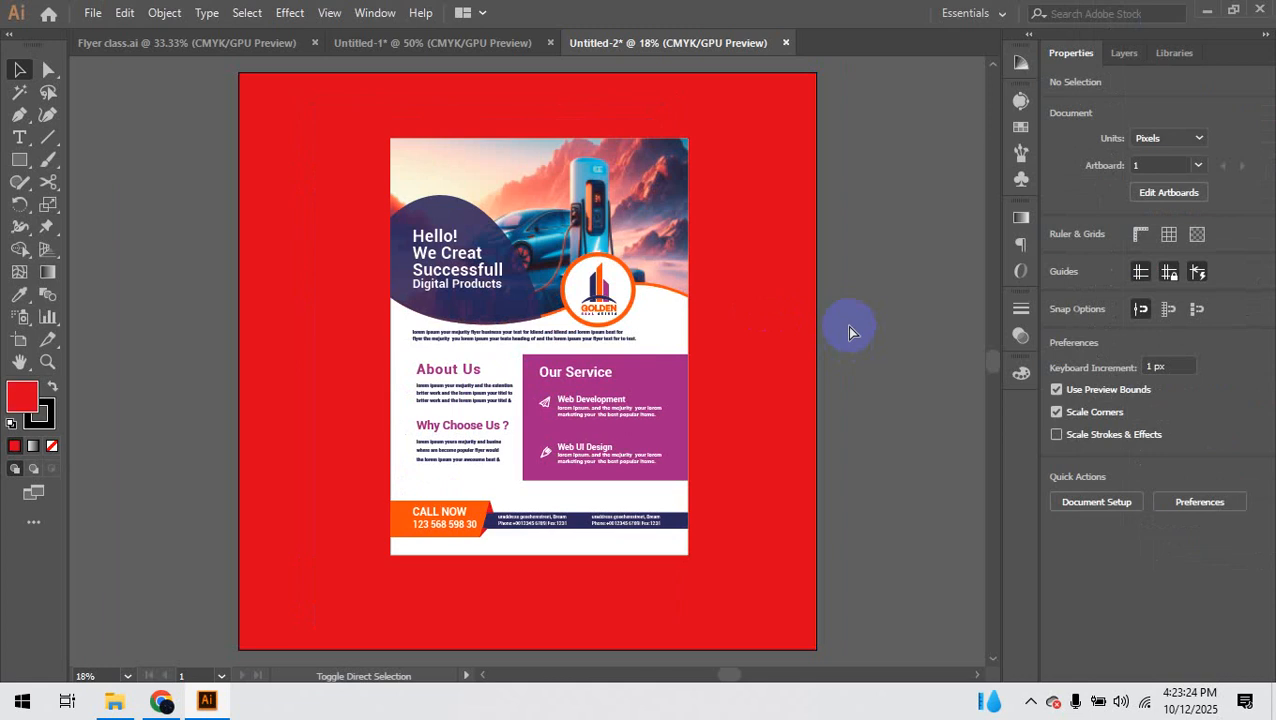
# Step: Place the curved shadow image from the Downloads folder at about 1451 × 671 px, just below the flyer's lower edge
pyautogui.hotkey('ctrl', 'shift', 'p')
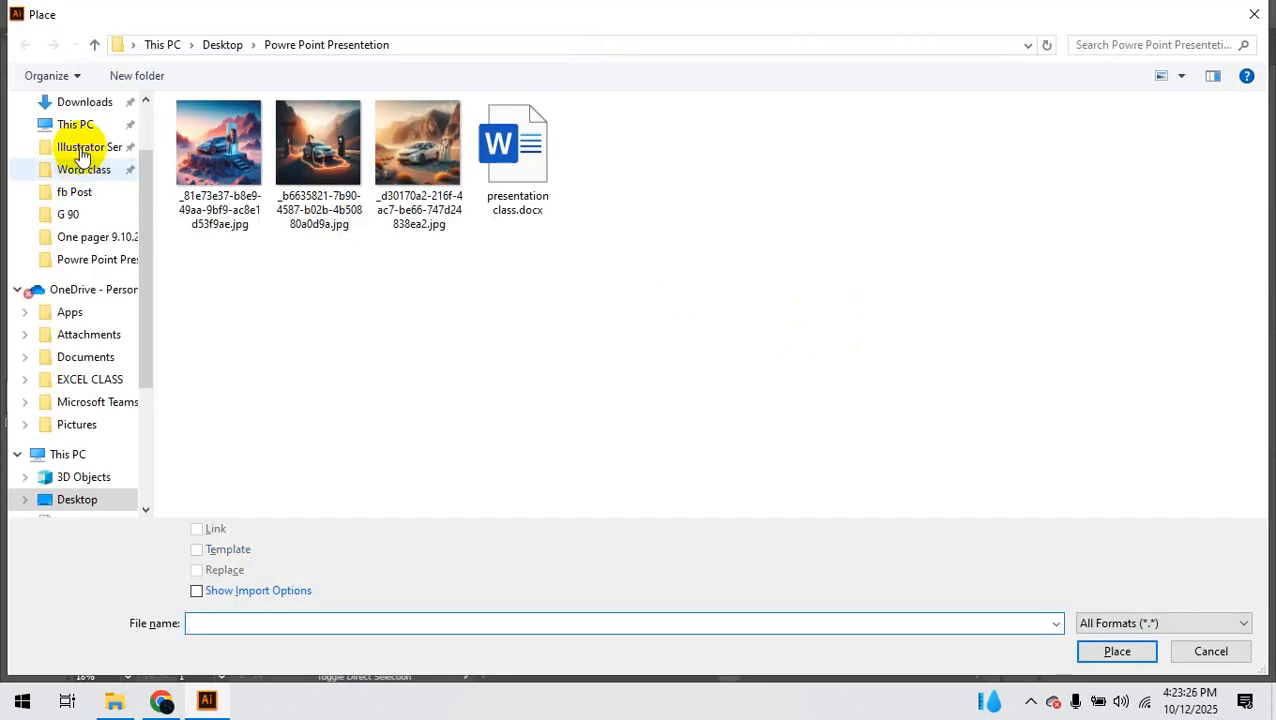
pyautogui.click(84, 102)
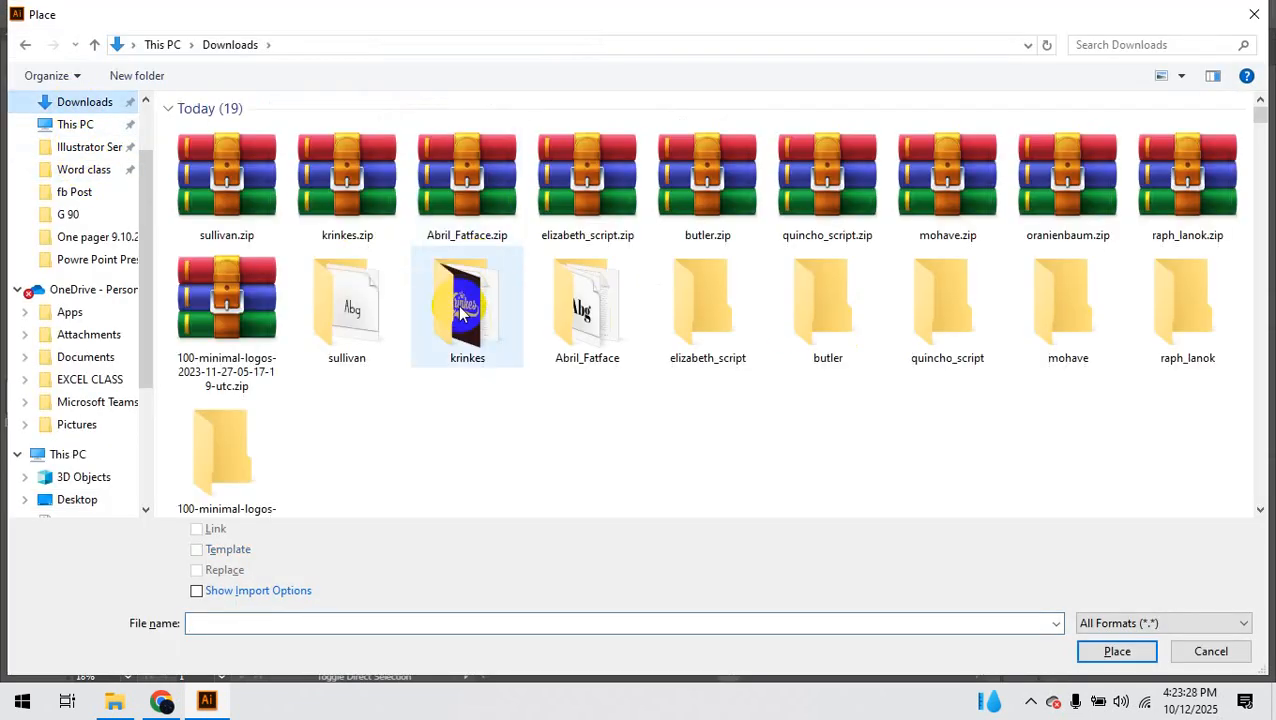
pyautogui.scroll(-5, 461, 312)
pyautogui.doubleClick(232, 138)
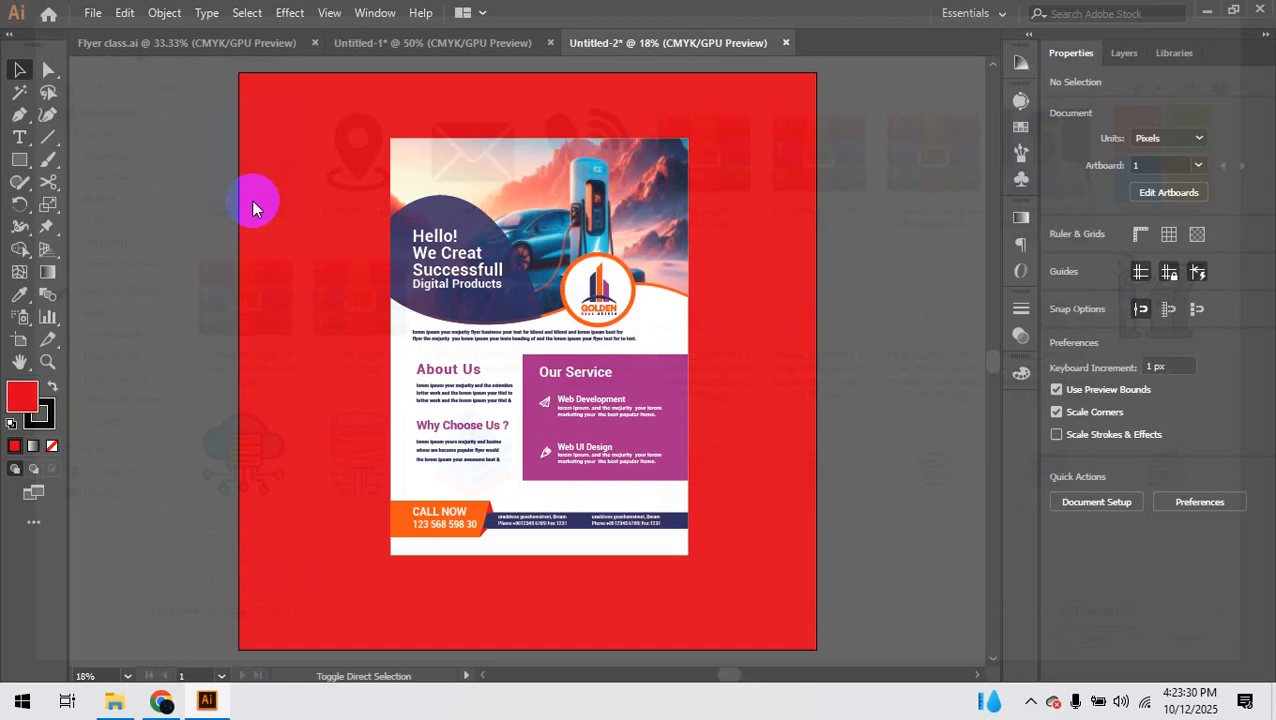
pyautogui.scroll(-3, 413, 455)
pyautogui.moveTo(355, 414); pyautogui.dragTo(1060, 590)
pyautogui.moveTo(421, 546); pyautogui.dragTo(404, 438)
pyautogui.scroll(2, 413, 478)
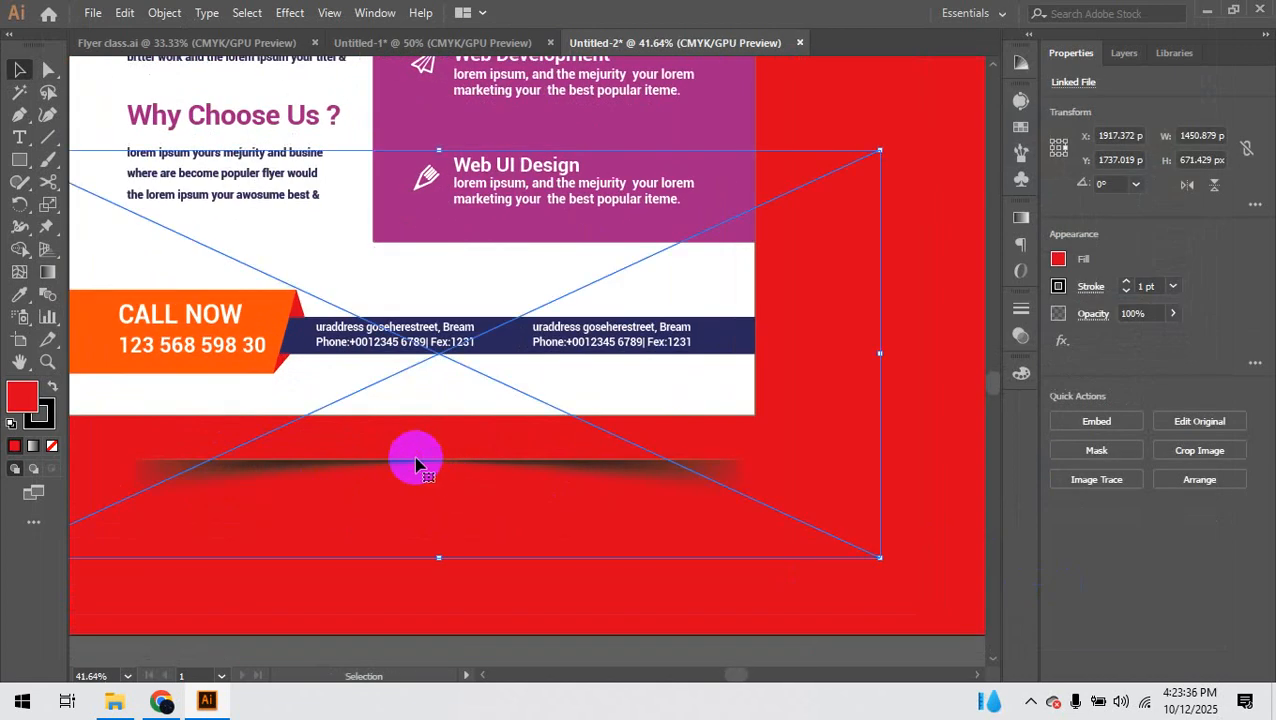
# Step: Enlarge the shadow image to about 1705 × 789 px and nudge it up against the flyer's lower edge, centred beneath it
pyautogui.moveTo(438, 557); pyautogui.dragTo(445, 631)
pyautogui.moveTo(375, 477); pyautogui.dragTo(557, 474)
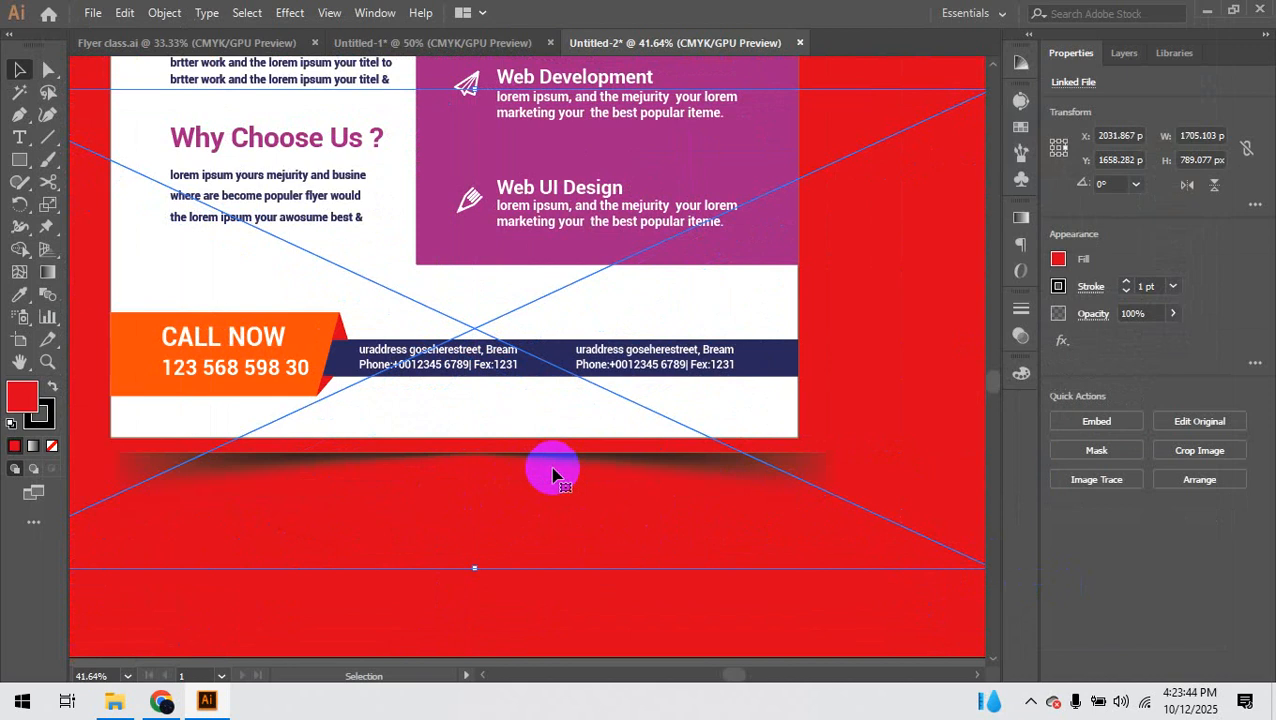
pyautogui.hotkey('shift', 'Up')
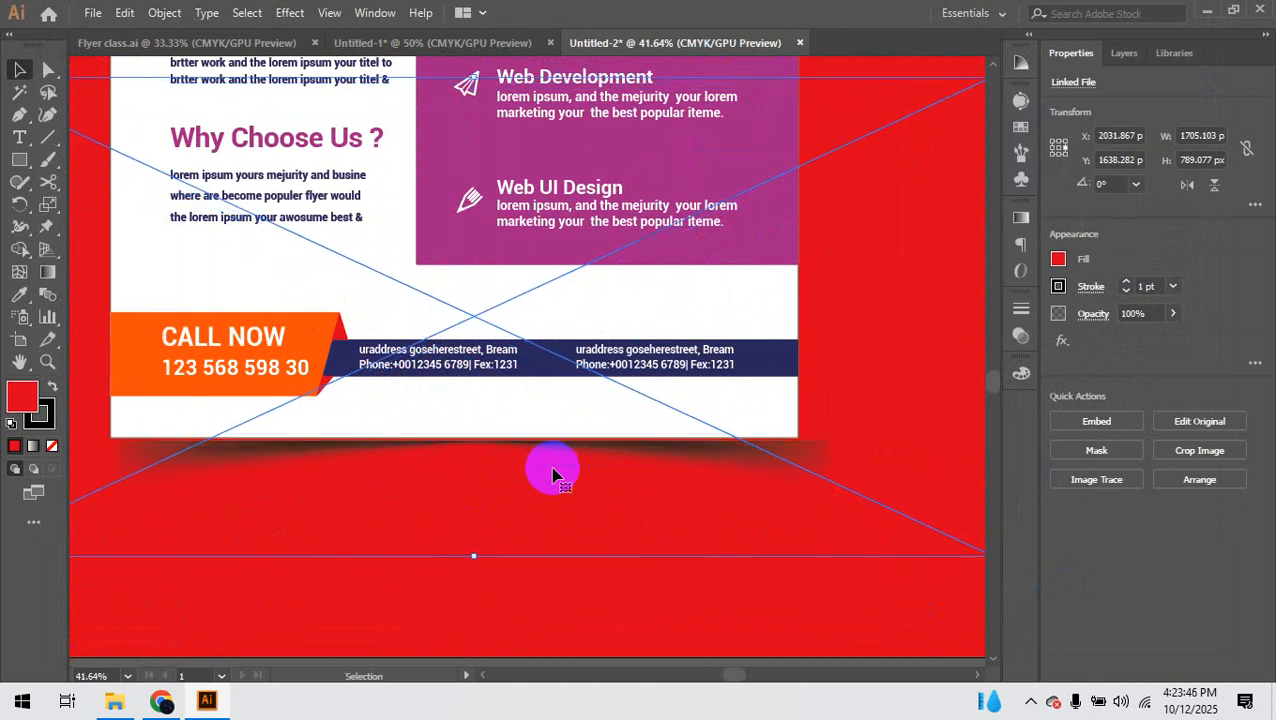
pyautogui.press('Left')
pyautogui.press('Left')
pyautogui.press('Left')
pyautogui.hotkey('shift', 'Left')
pyautogui.hotkey('shift', 'Left')
pyautogui.press('Up')
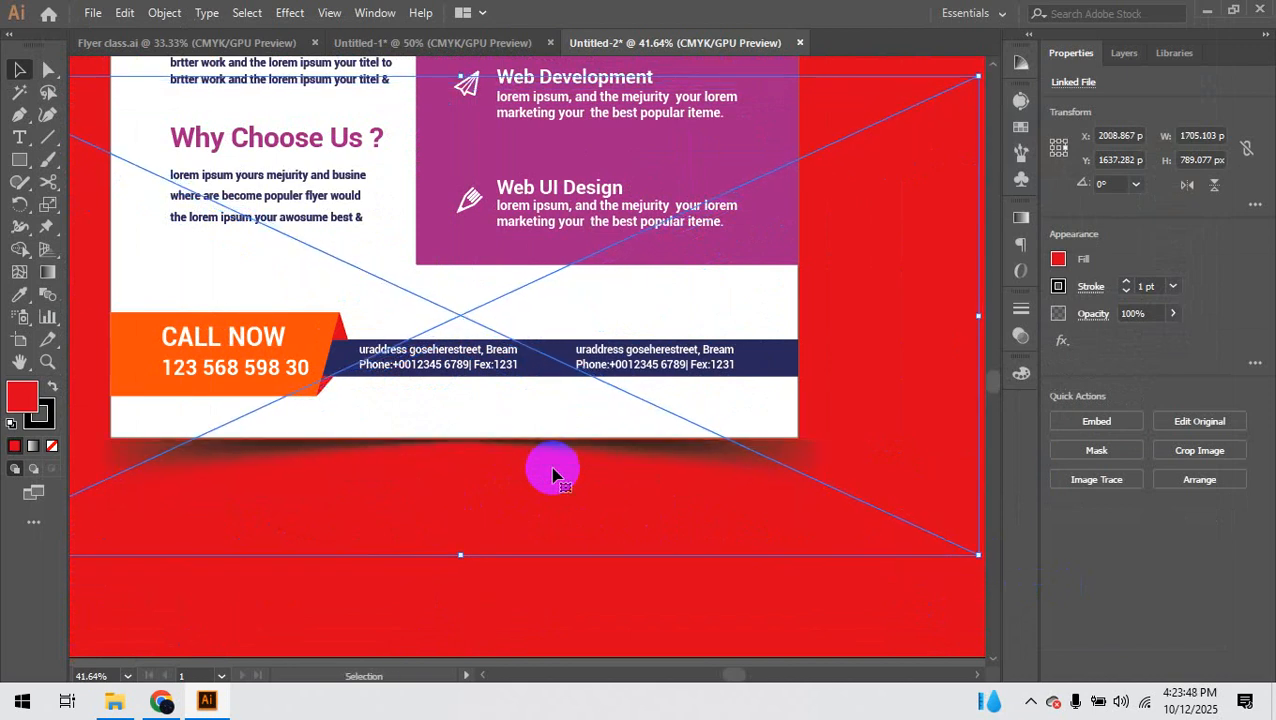
# Step: Narrow the shadow image equally from both sides so the shadow matches the flyer's width, and deselect the image
pyautogui.hotkey('ctrl', '-')
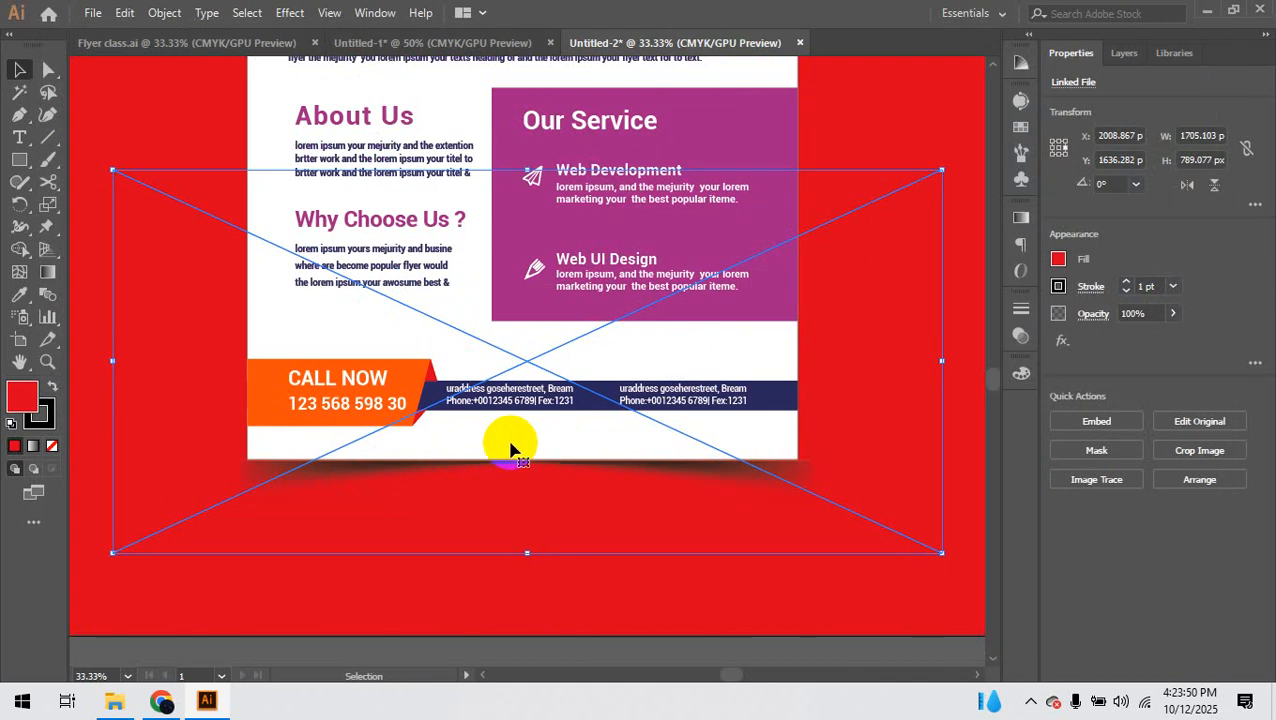
pyautogui.moveTo(115, 361); pyautogui.dragTo(131, 362)
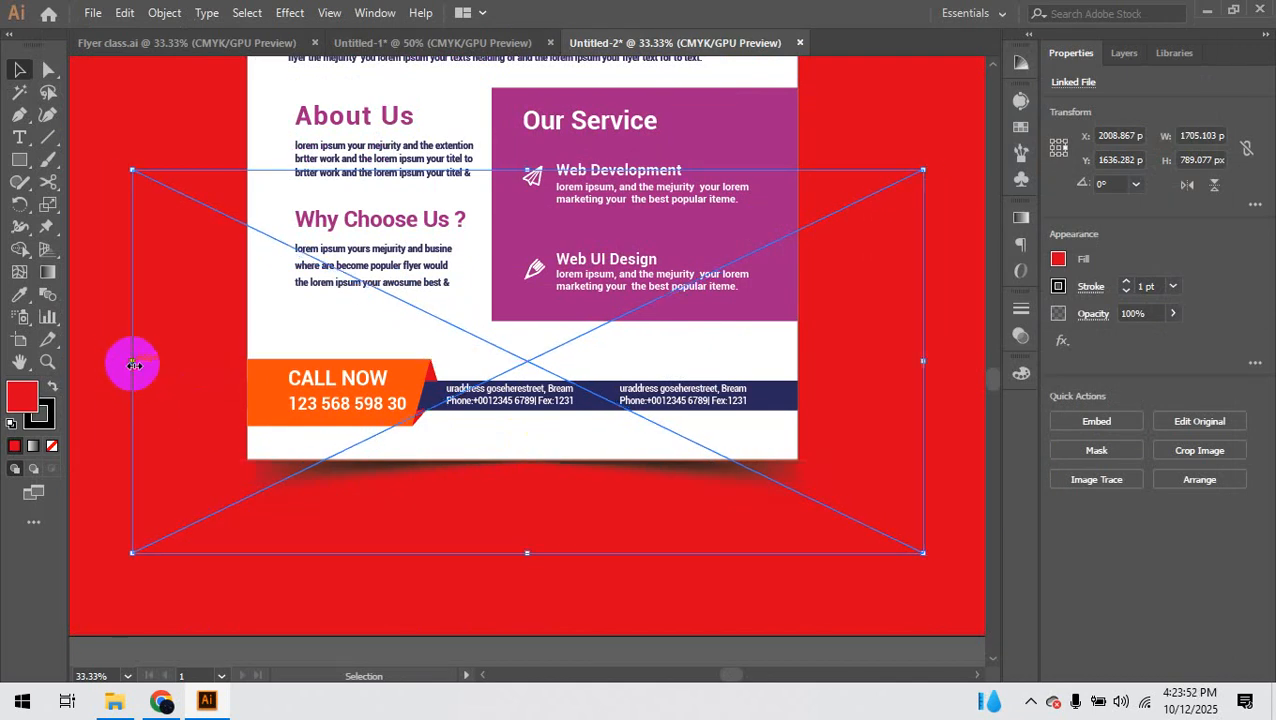
pyautogui.click(393, 603)
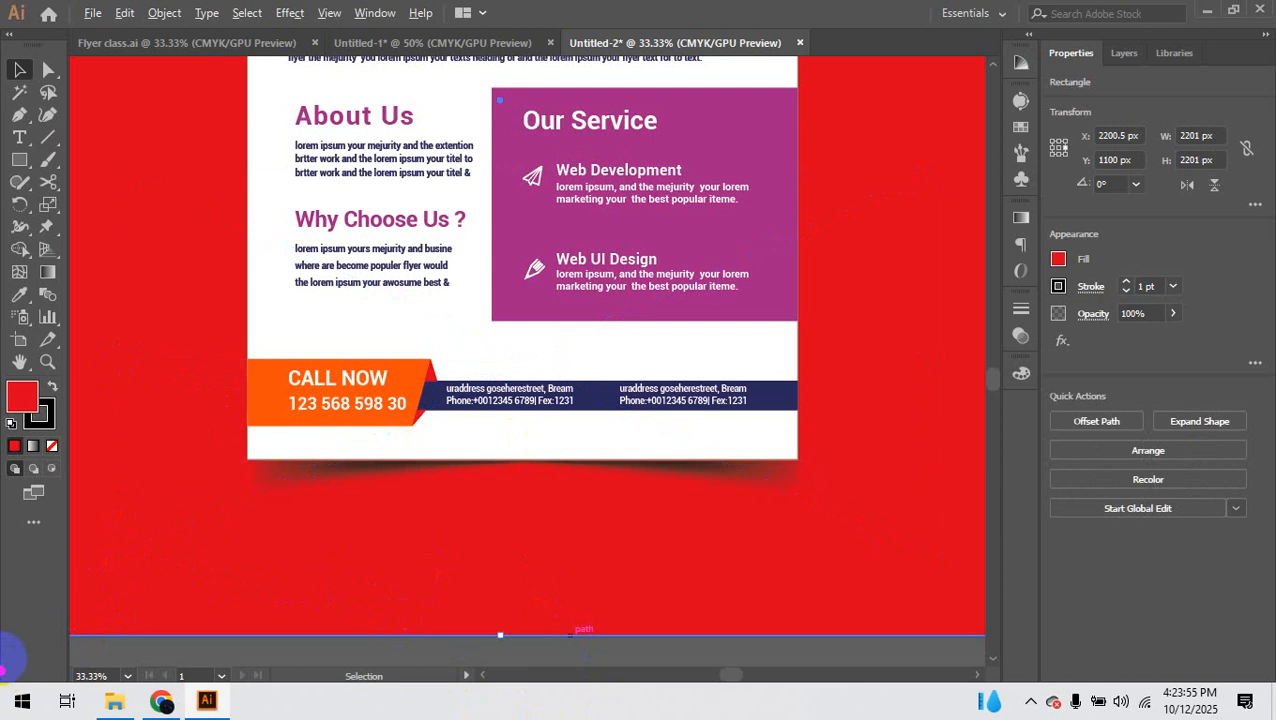
pyautogui.moveTo(8, 700)
pyautogui.mouseDown()
pyautogui.moveTo(44, 636)
pyautogui.moveTo(55, 549)
pyautogui.moveTo(139, 475)
pyautogui.moveTo(332, 425)
pyautogui.moveTo(345, 443)
pyautogui.moveTo(311, 468)
pyautogui.mouseUp()
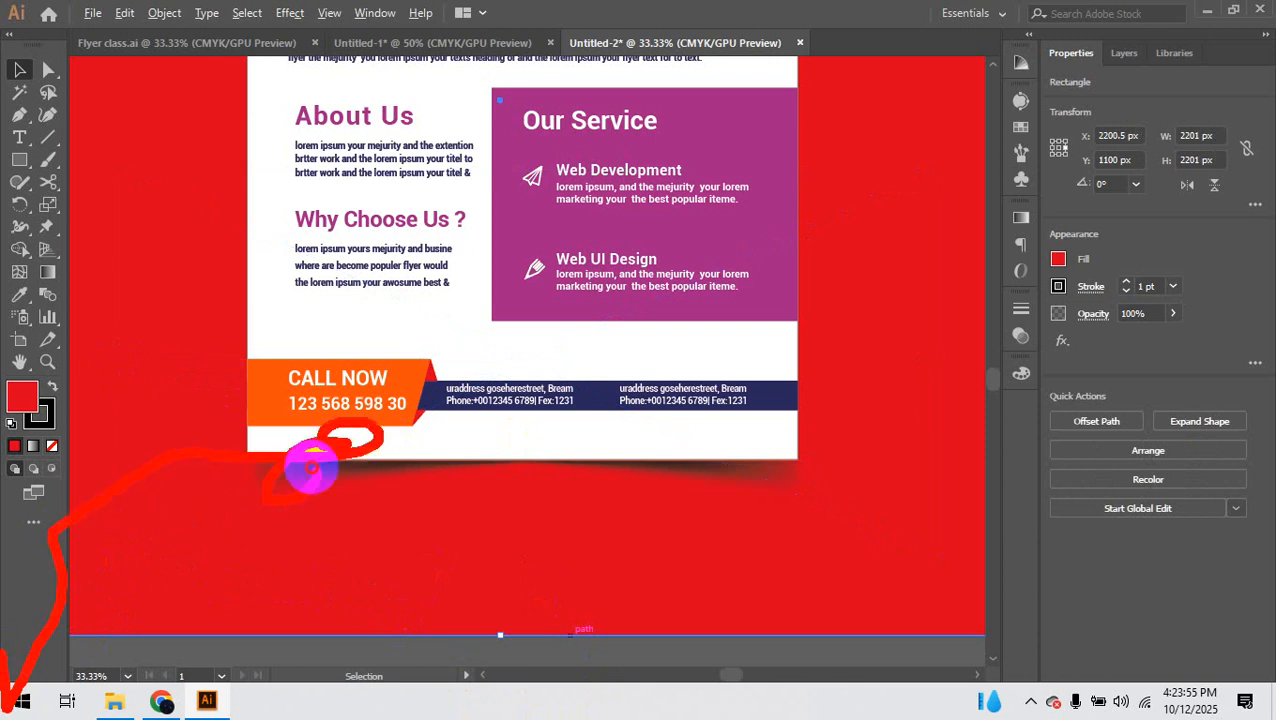
pyautogui.press('Escape')
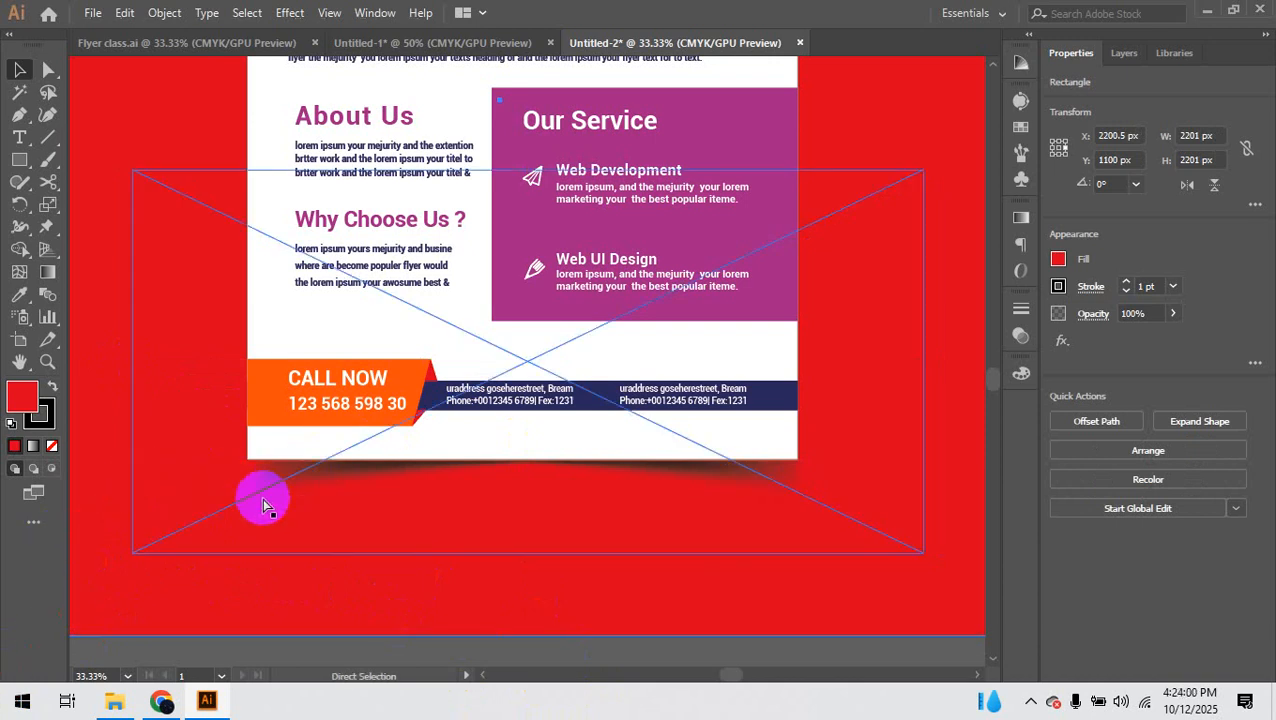
# Step: Apply the magenta fill and empty stroke of the flyer's "Our Service" box to the background square with the Eyedropper
pyautogui.hotkey('ctrl', '-')
pyautogui.hotkey('ctrl', '-')
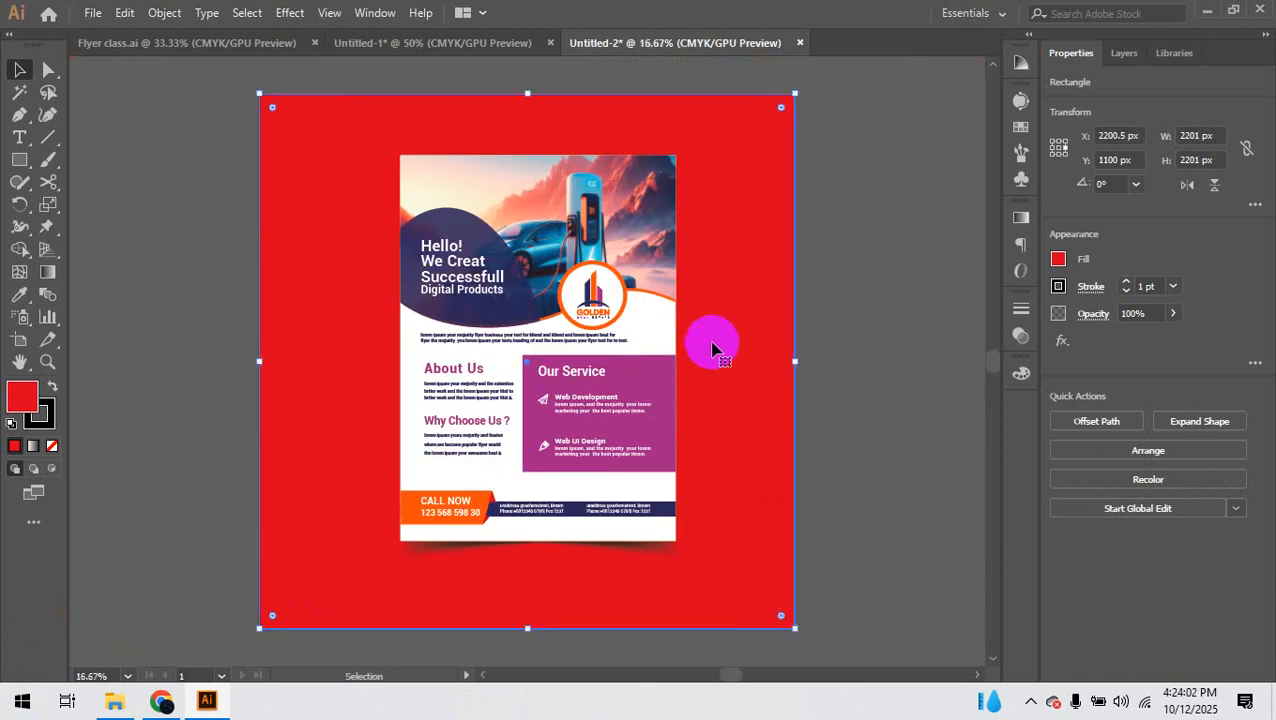
pyautogui.click(840, 305)
pyautogui.click(772, 263)
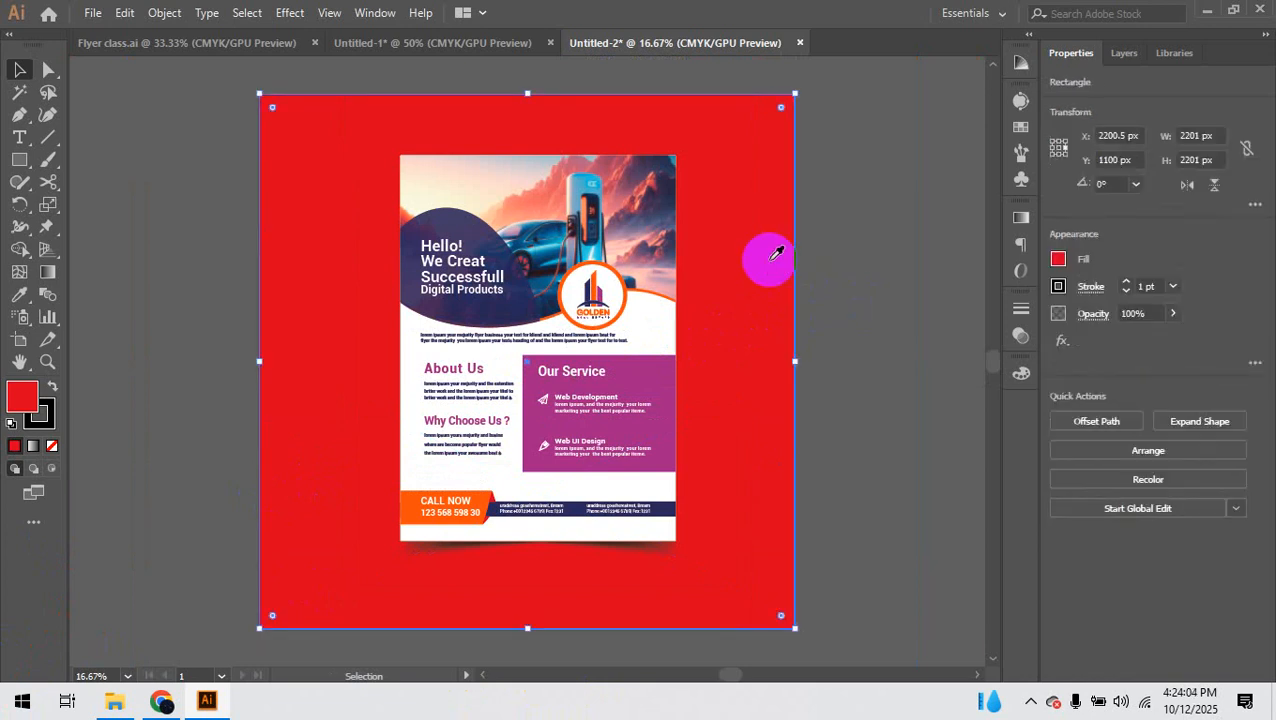
pyautogui.press('i')
pyautogui.click(670, 362)
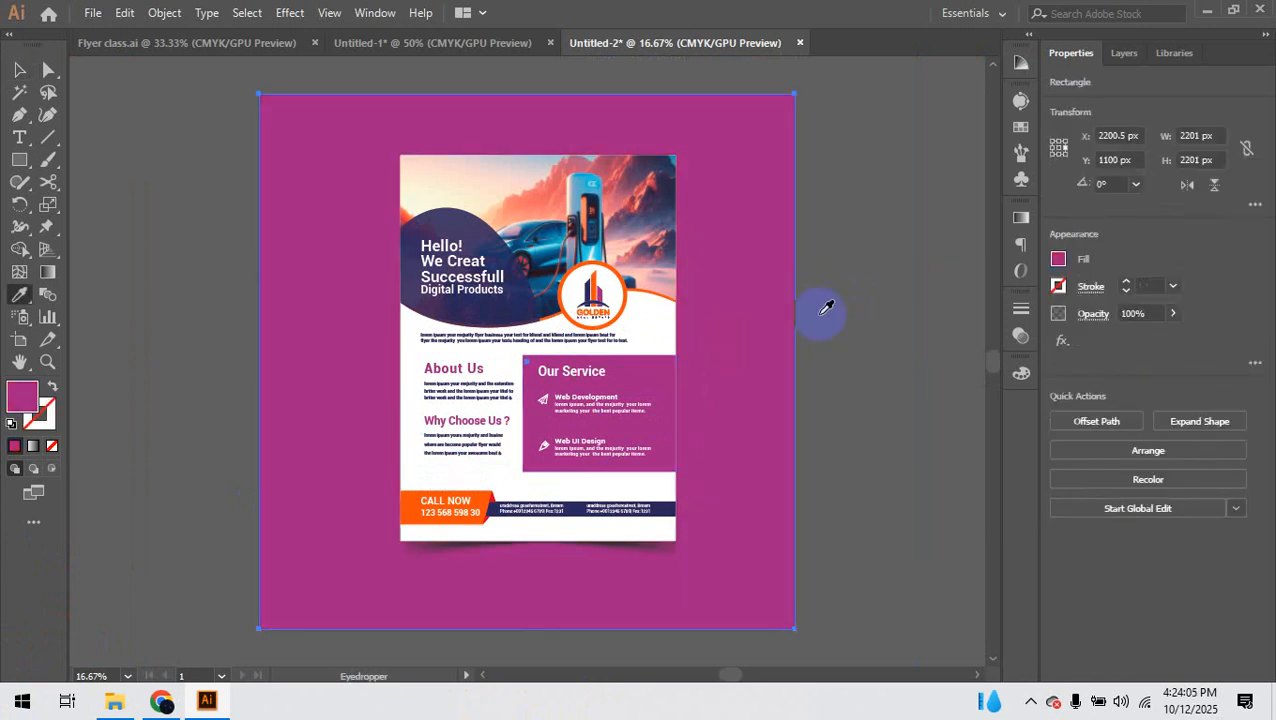
# Step: Change the background square's fill to the purple swatch and deselect it
pyautogui.click(1058, 259)
pyautogui.click(1013, 340)
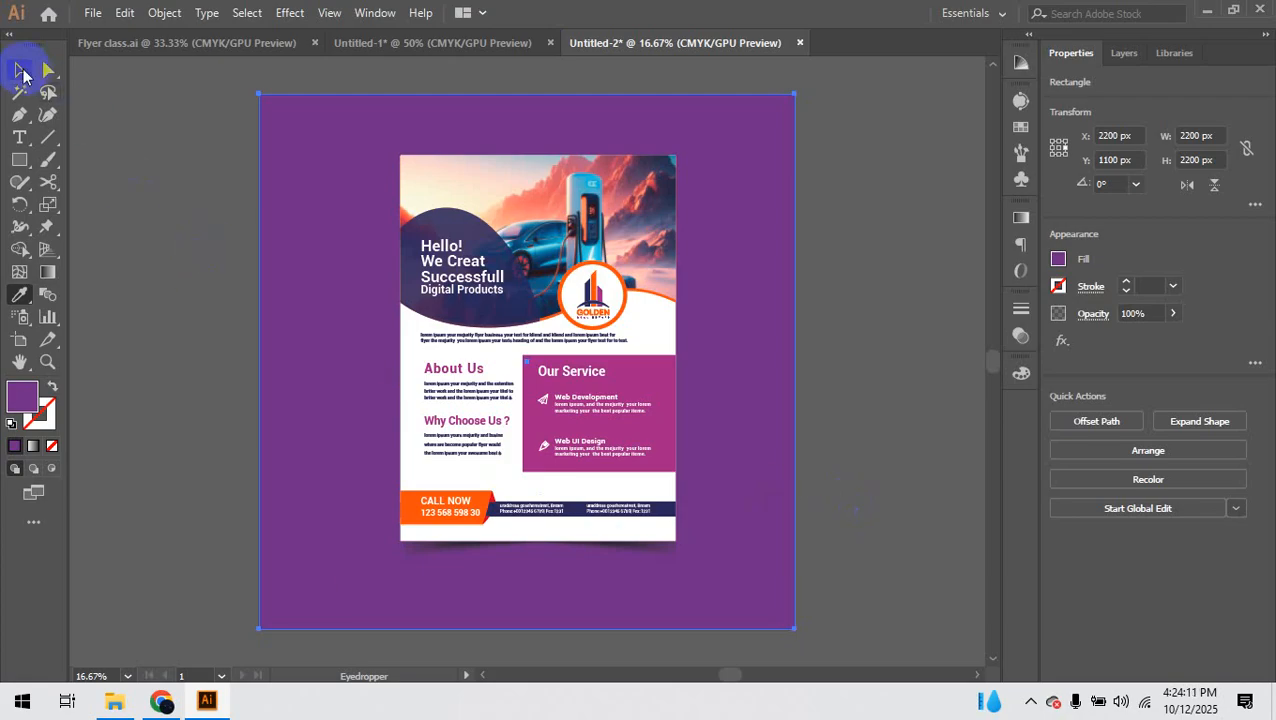
pyautogui.click(19, 69)
pyautogui.click(153, 209)
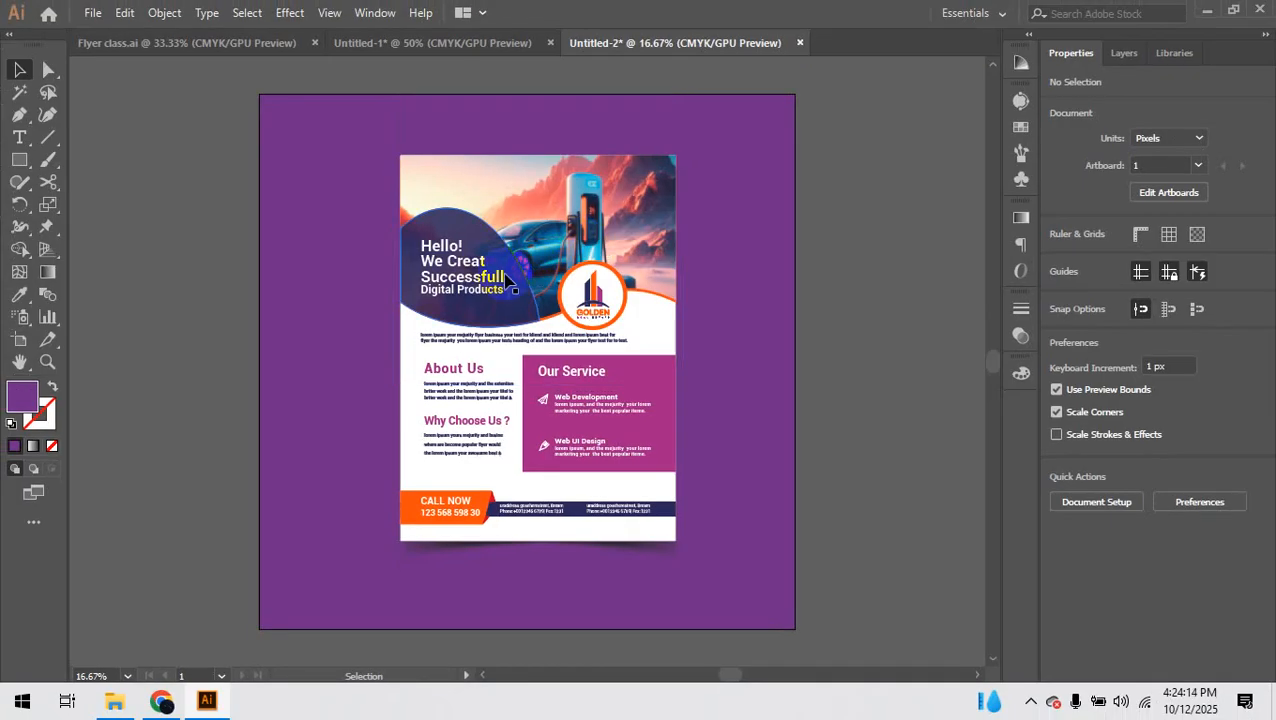
pyautogui.click(194, 263)
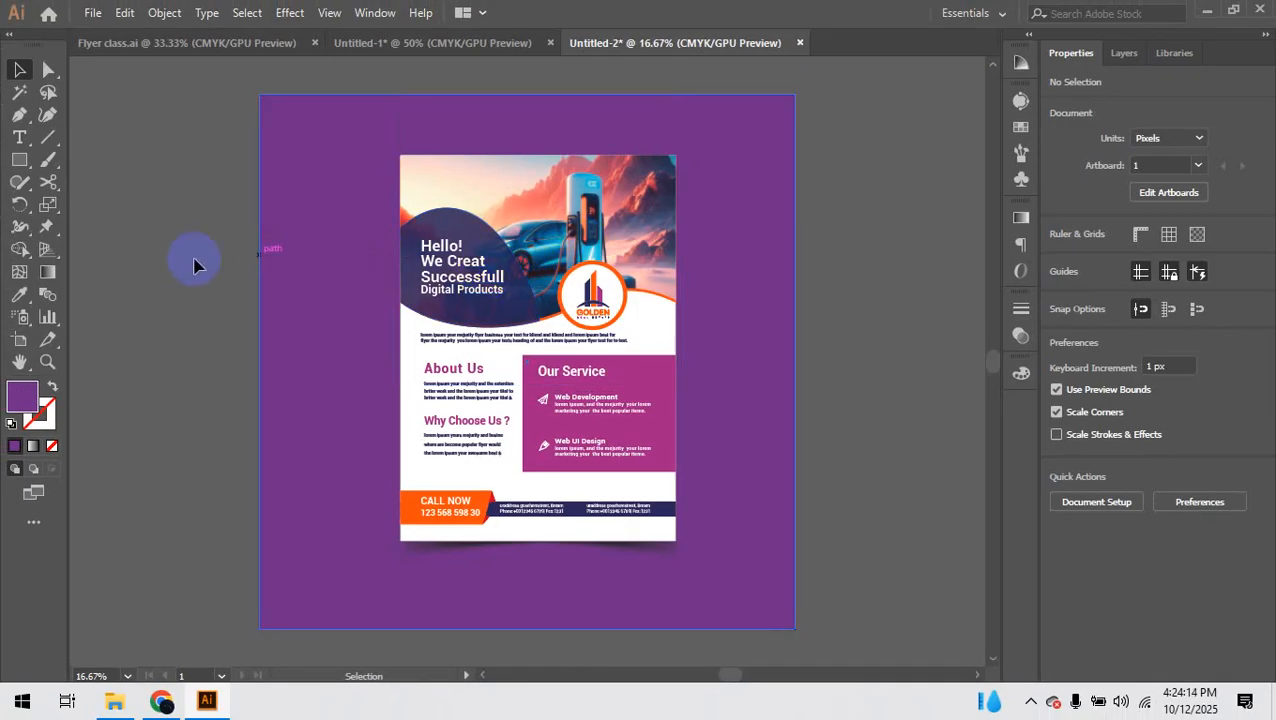
# Step: Start an Export As of the purple flyer presentation and choose the Desktop folder G 89 as destination
pyautogui.click(92, 12)
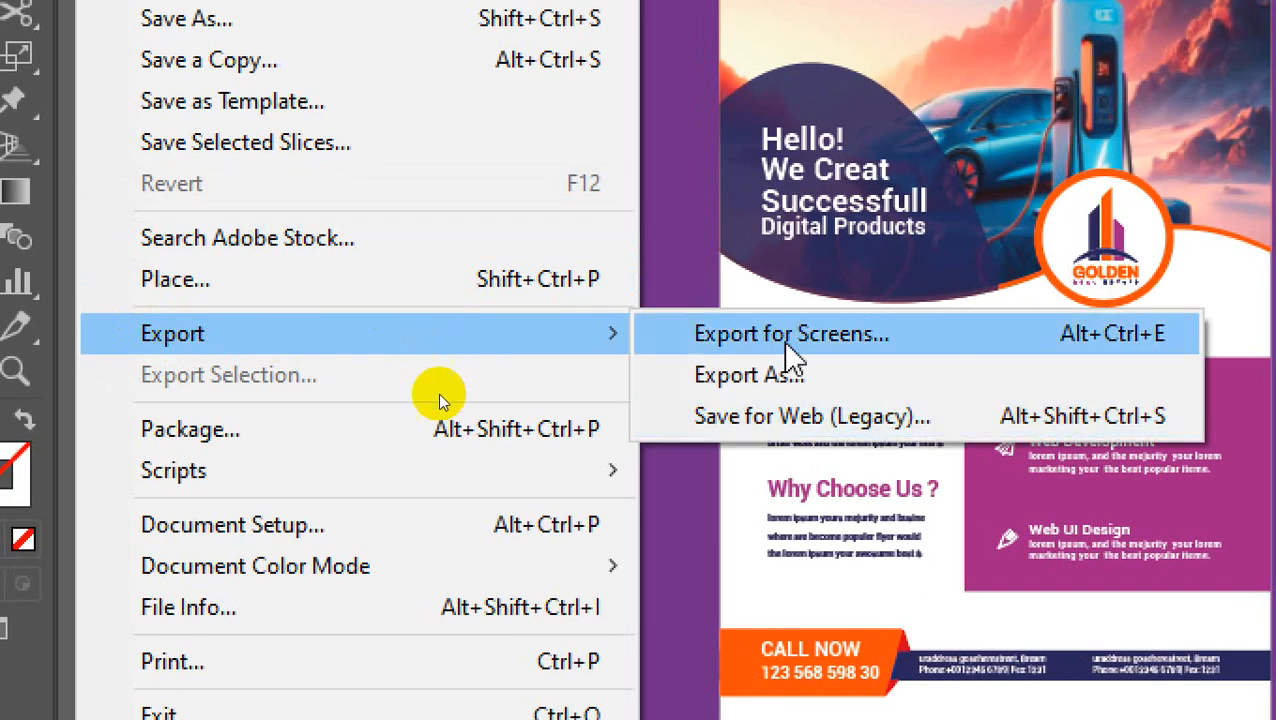
pyautogui.click(782, 377)
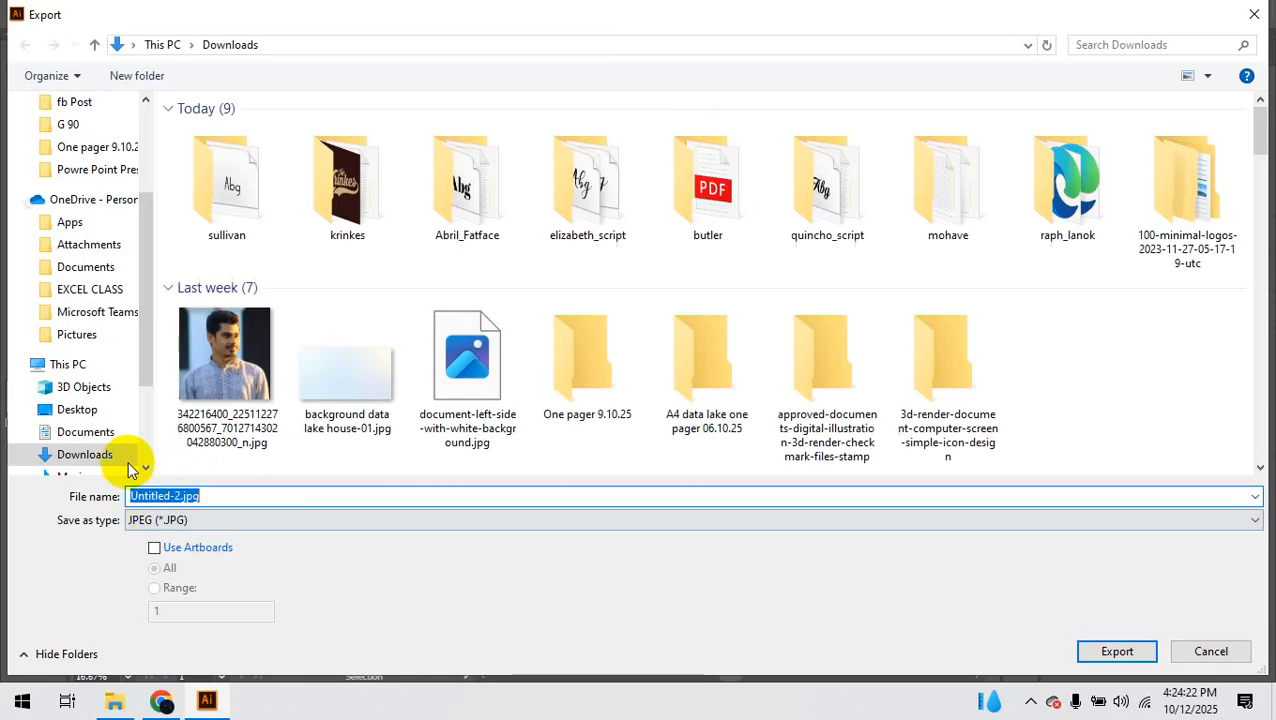
pyautogui.scroll(1, 70, 133)
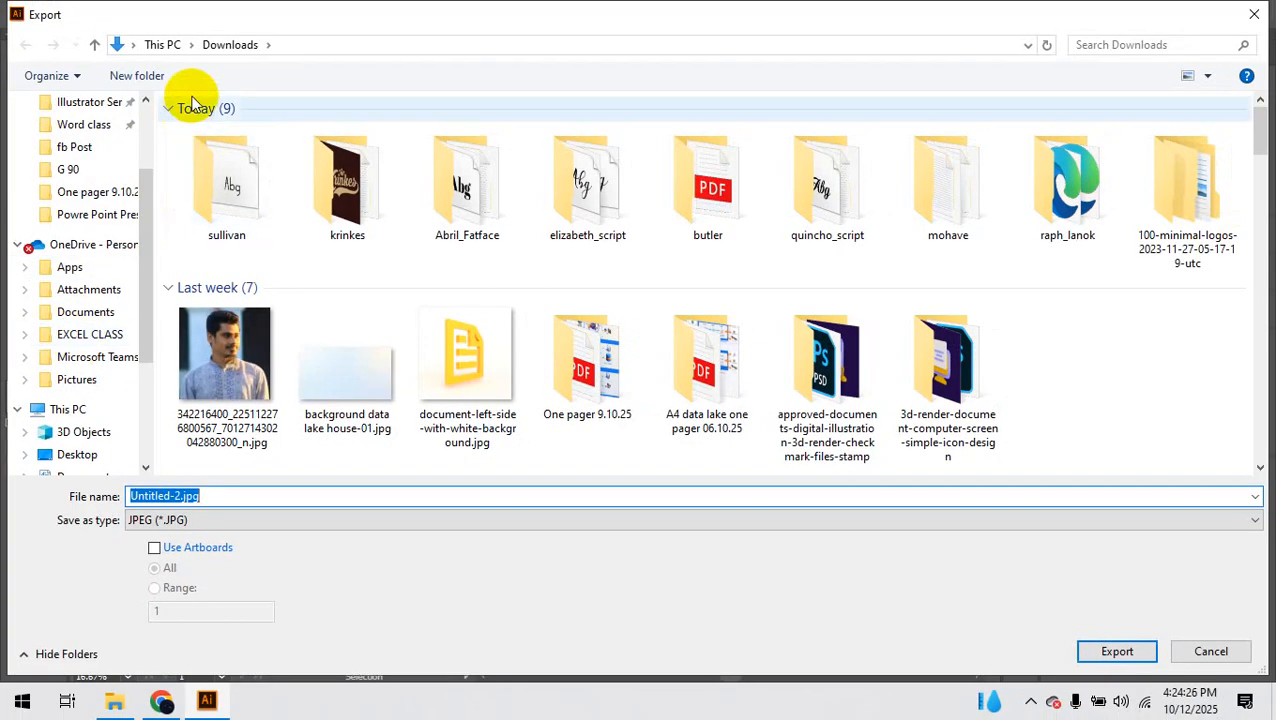
pyautogui.scroll(-1, 43, 441)
pyautogui.click(55, 436)
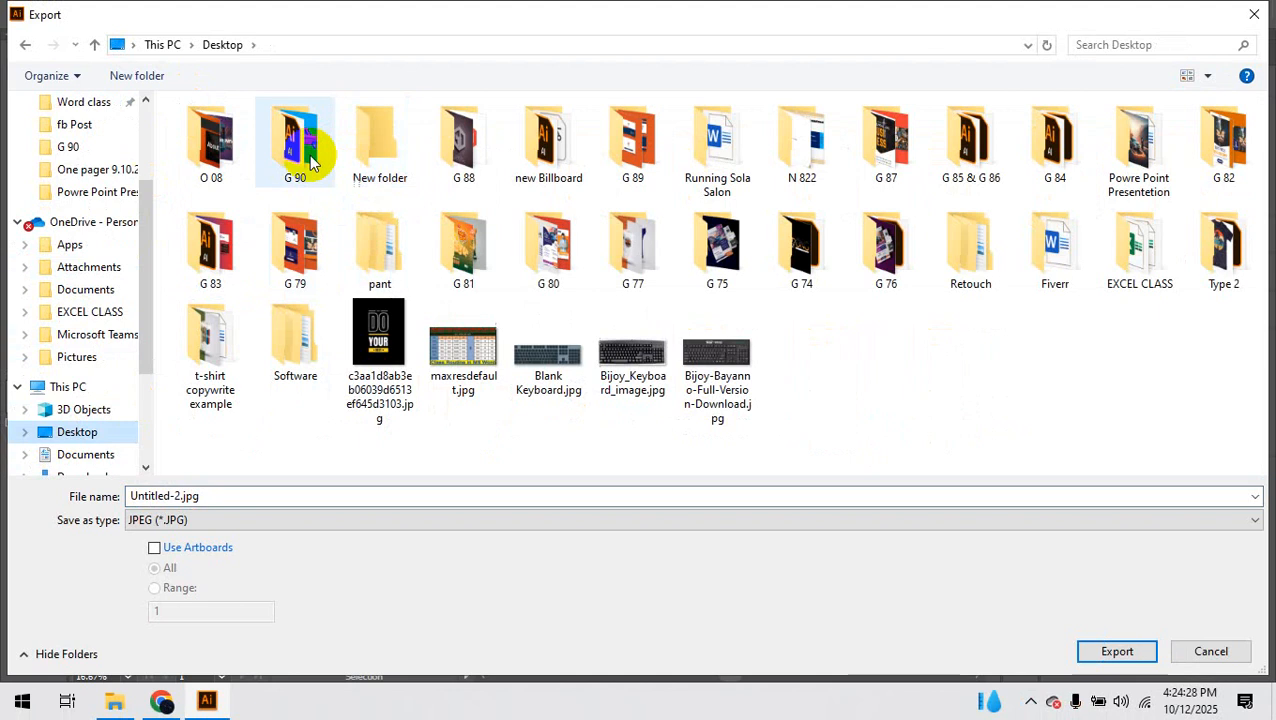
pyautogui.click(632, 150)
pyautogui.doubleClick(632, 150)
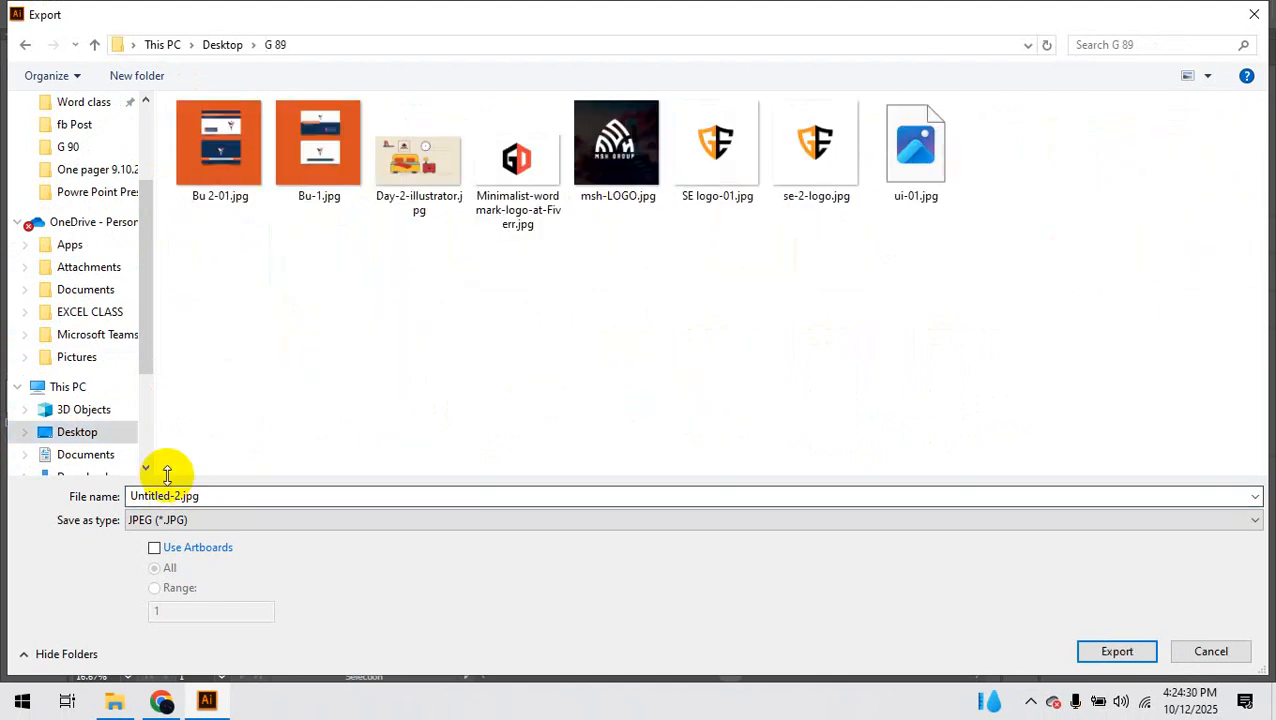
# Step: Name the JPEG export "Flyer 1", have it use all artboards, and proceed to the JPEG options
pyautogui.doubleClick(188, 494)
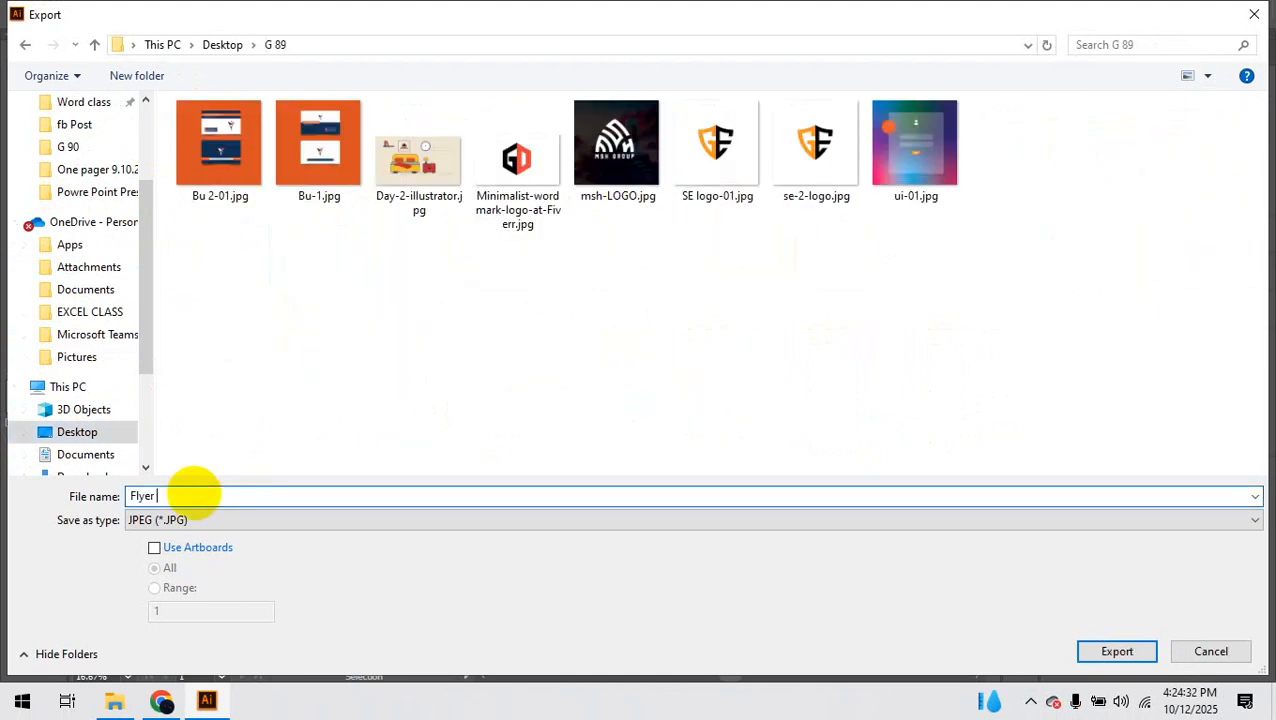
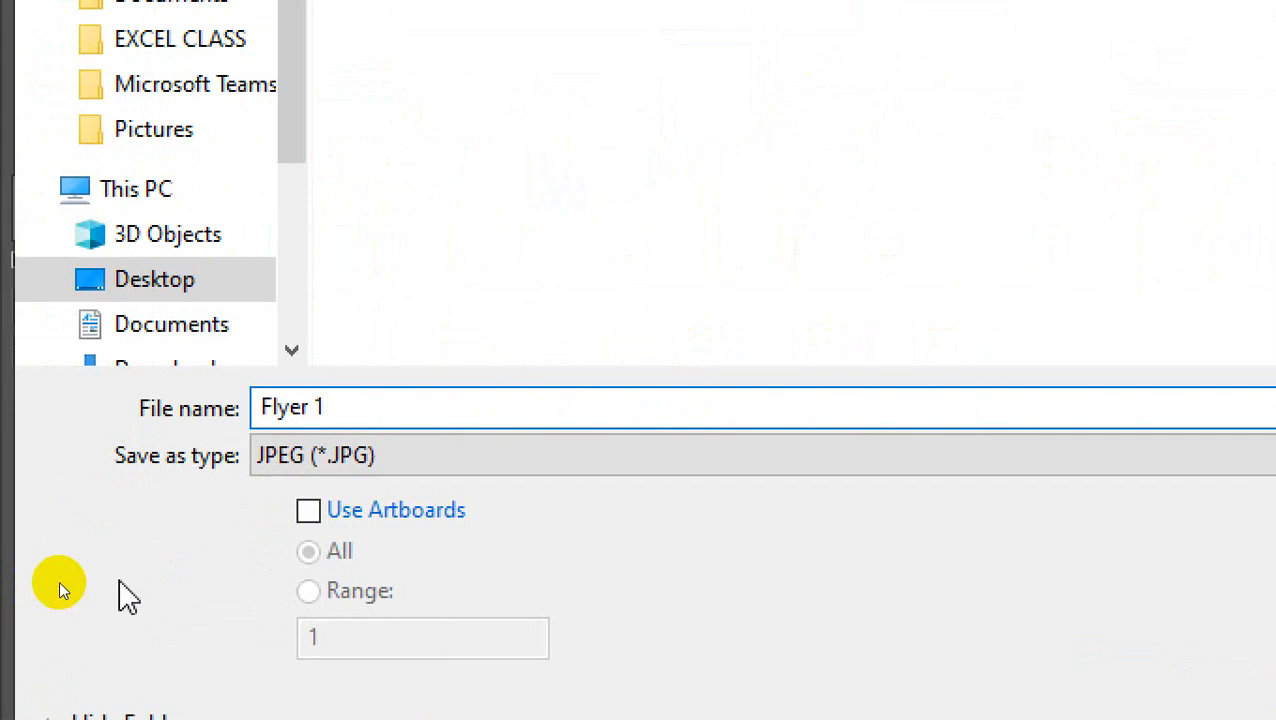
pyautogui.hotkey('ctrl', '2')
pyautogui.moveTo(300, 506)
pyautogui.mouseDown()
pyautogui.moveTo(310, 513)
pyautogui.moveTo(375, 475)
pyautogui.mouseUp()
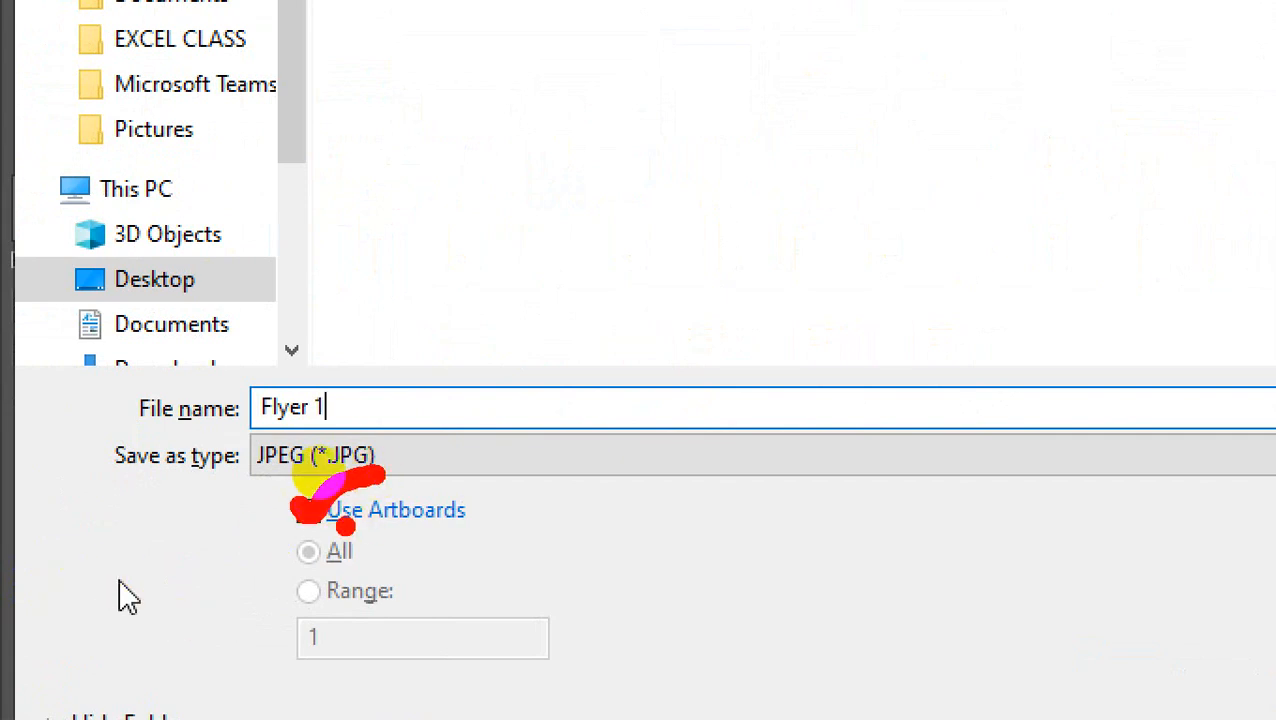
pyautogui.press('Escape')
pyautogui.click(310, 512)
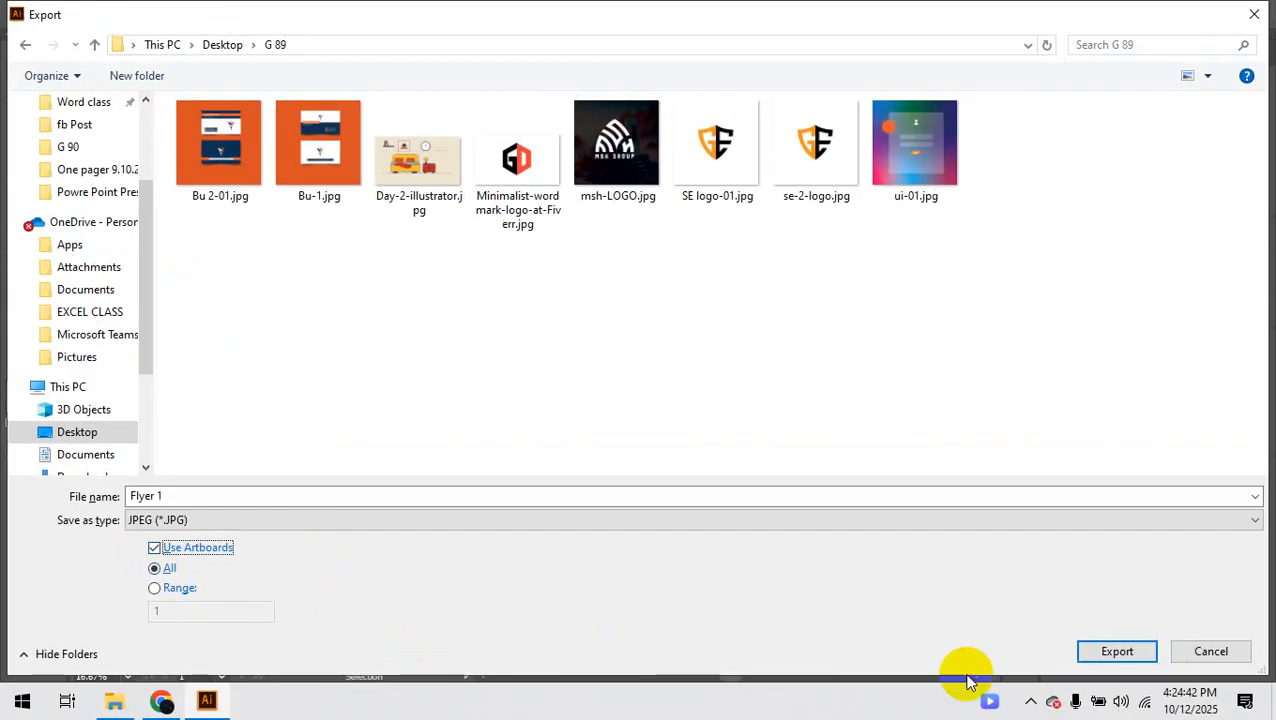
pyautogui.click(1115, 651)
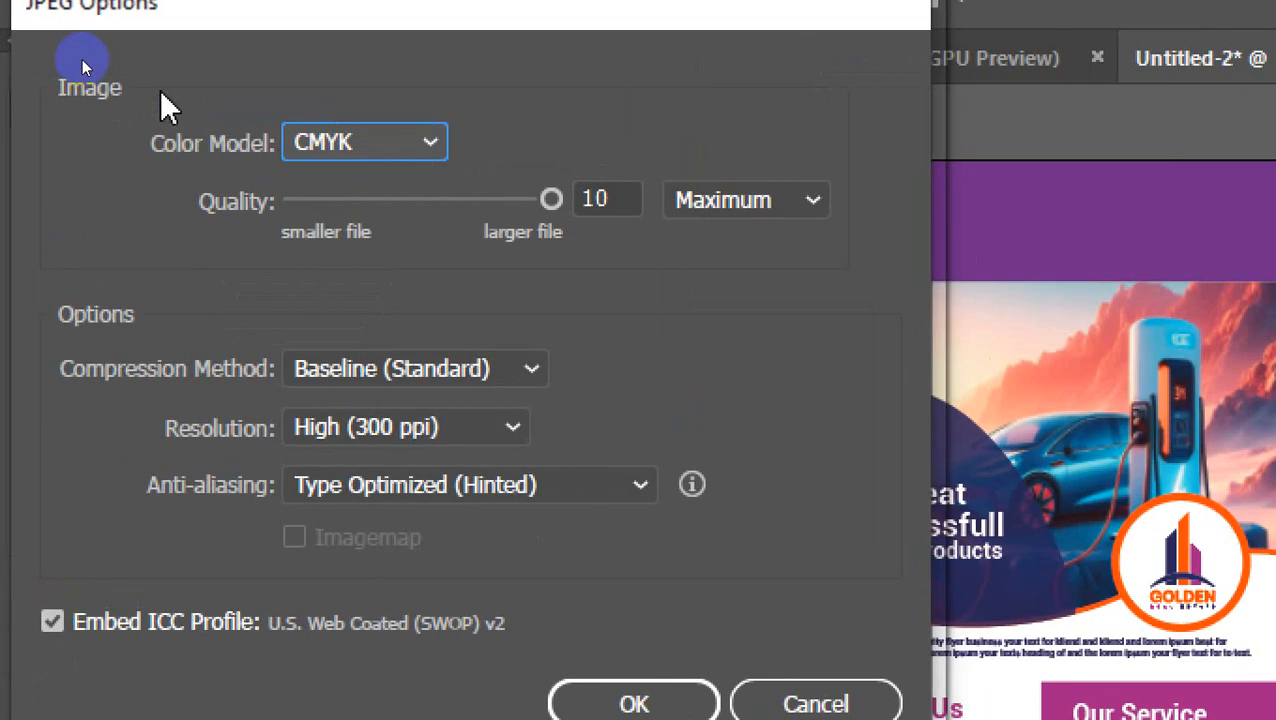
# Step: Set the JPEG color model to RGB, keep maximum quality 10, and run the export
pyautogui.click(364, 150)
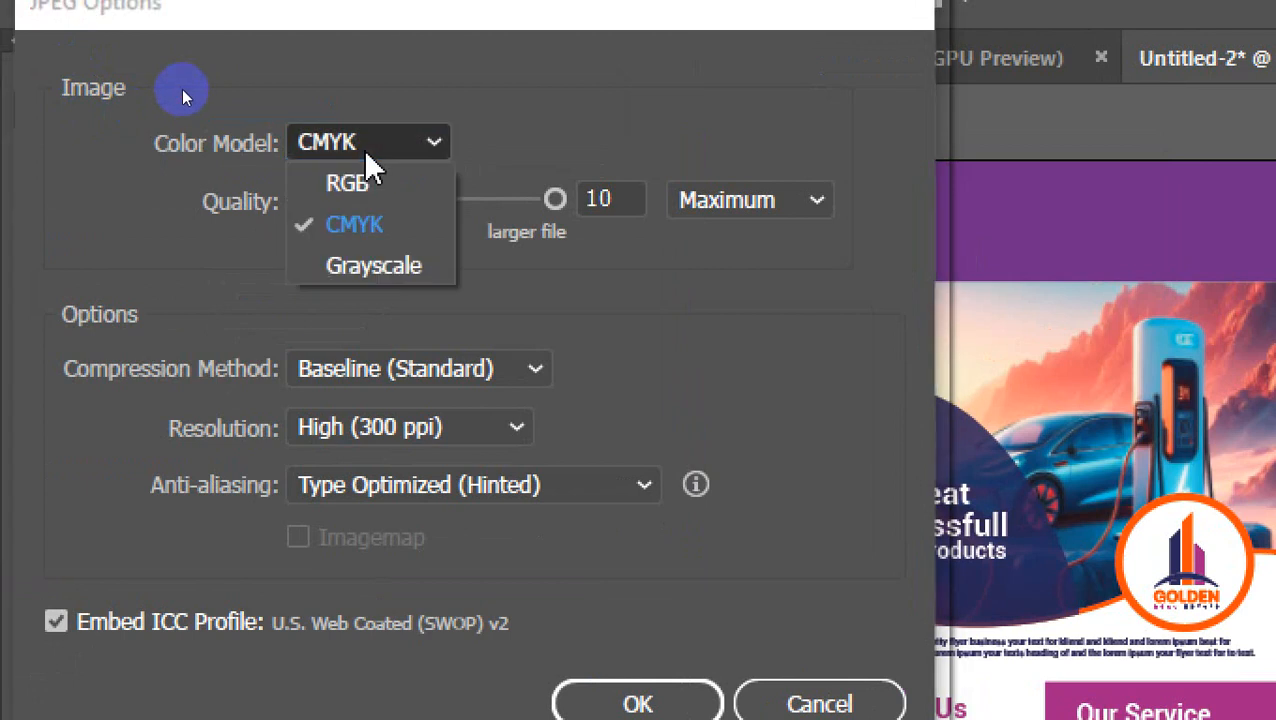
pyautogui.click(366, 176)
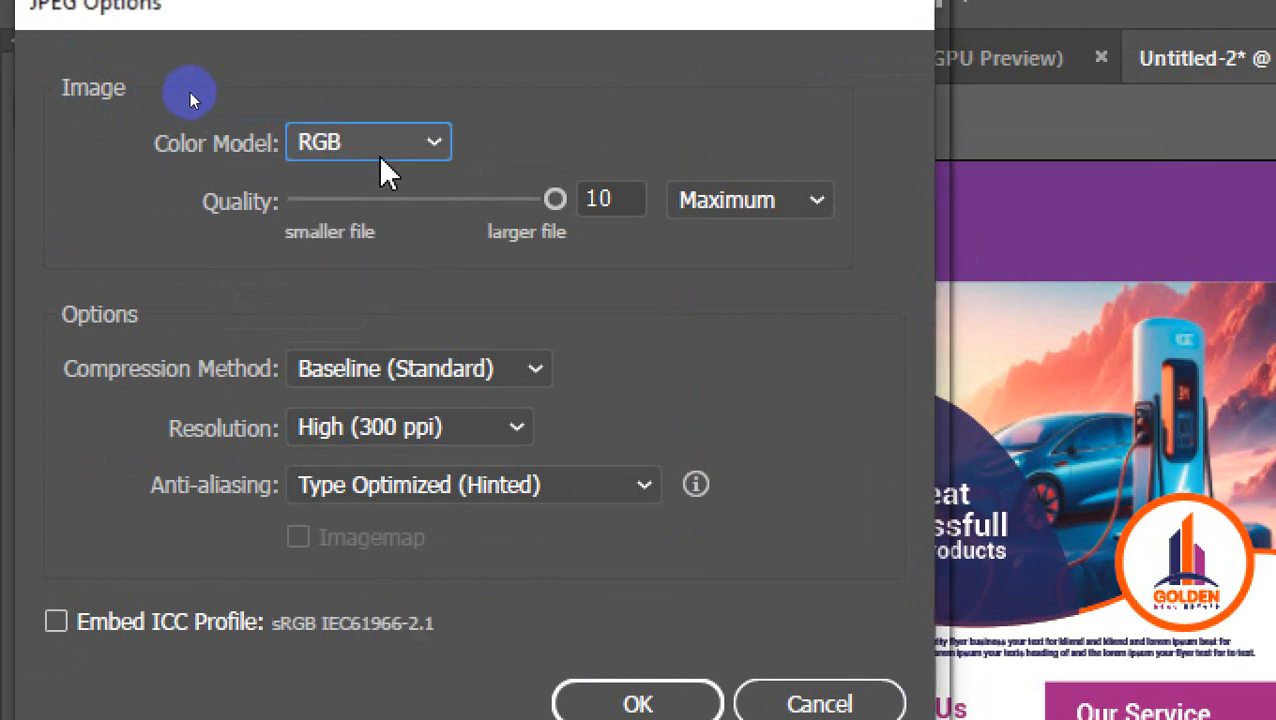
pyautogui.moveTo(553, 199)
pyautogui.mouseDown()
pyautogui.moveTo(452, 200)
pyautogui.moveTo(555, 200)
pyautogui.mouseUp()
pyautogui.click(637, 704)
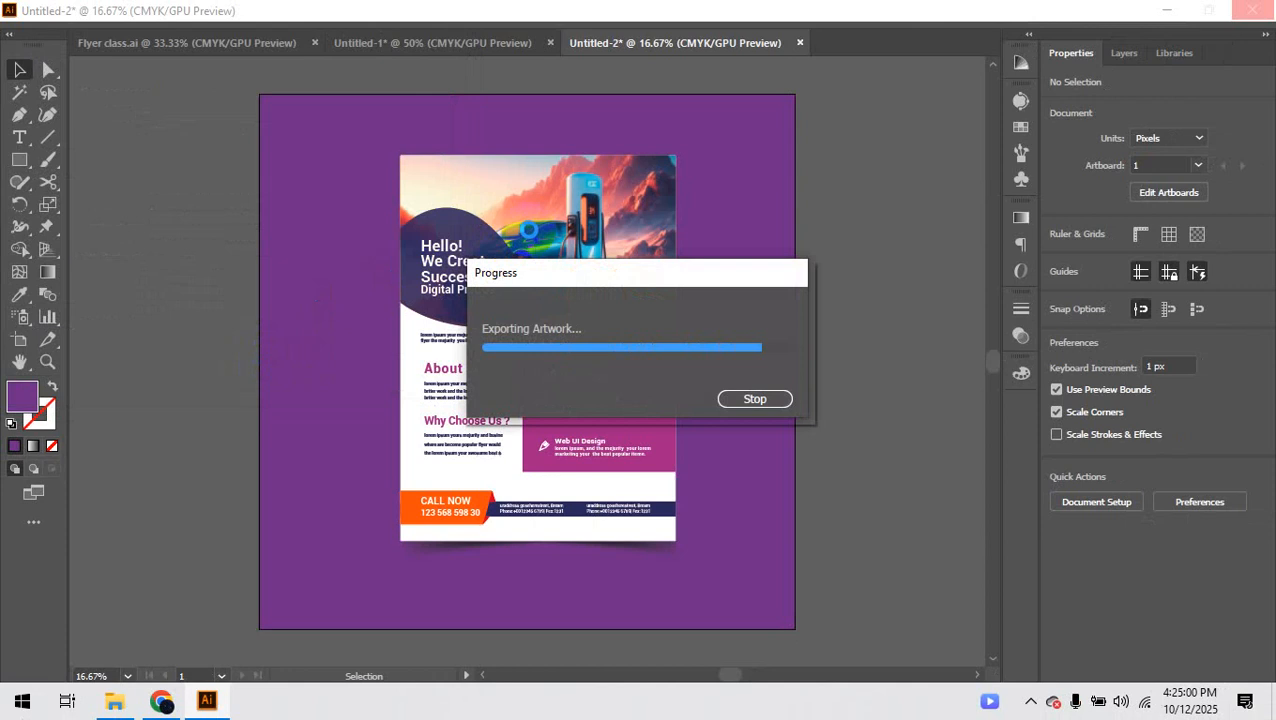
pyautogui.click(488, 280)
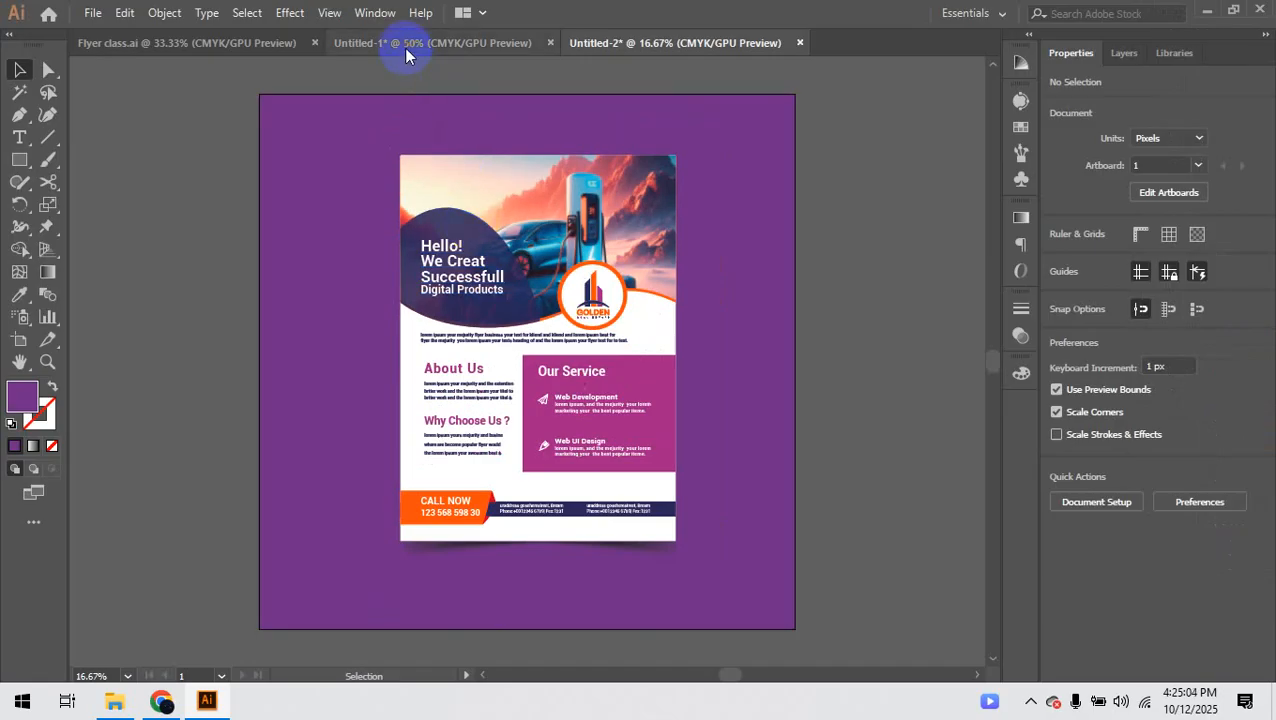
# Step: Switch to the Untitled-1 flyer document and start saving it as an Adobe Illustrator file in the G 89 folder
pyautogui.click(404, 48)
pyautogui.click(334, 272)
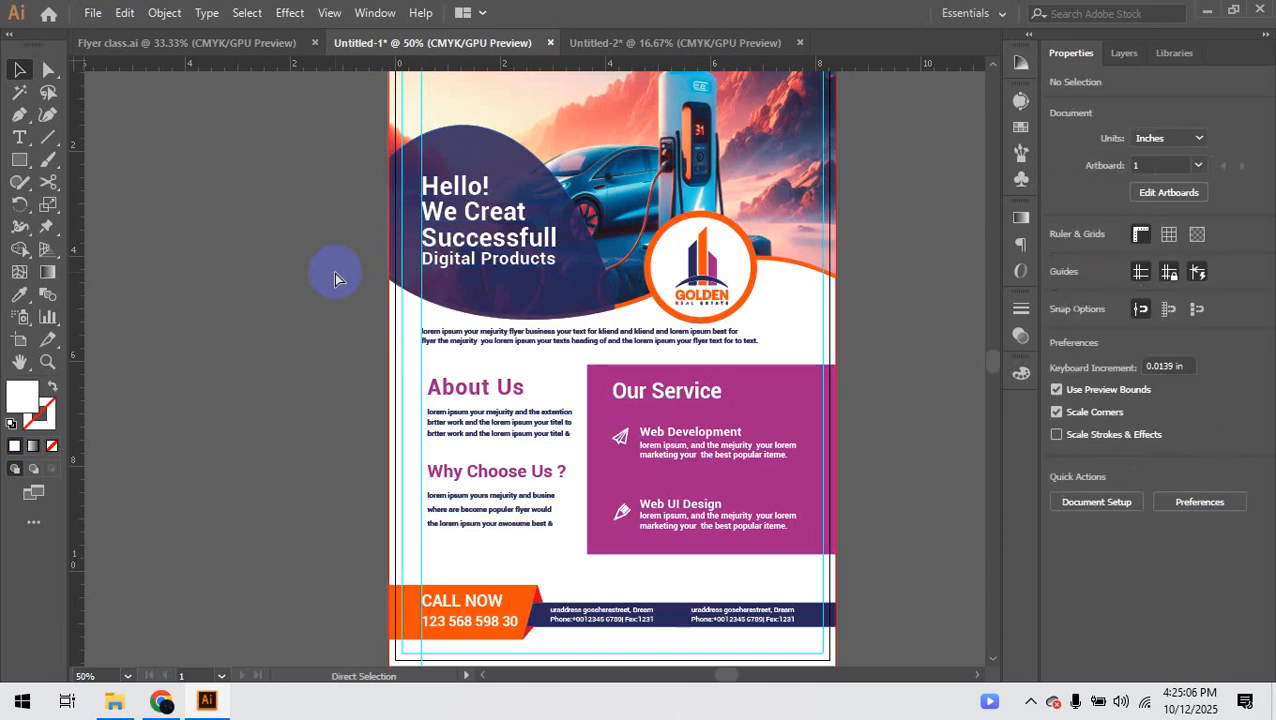
pyautogui.hotkey('ctrl', '-')
pyautogui.hotkey('ctrl', '-')
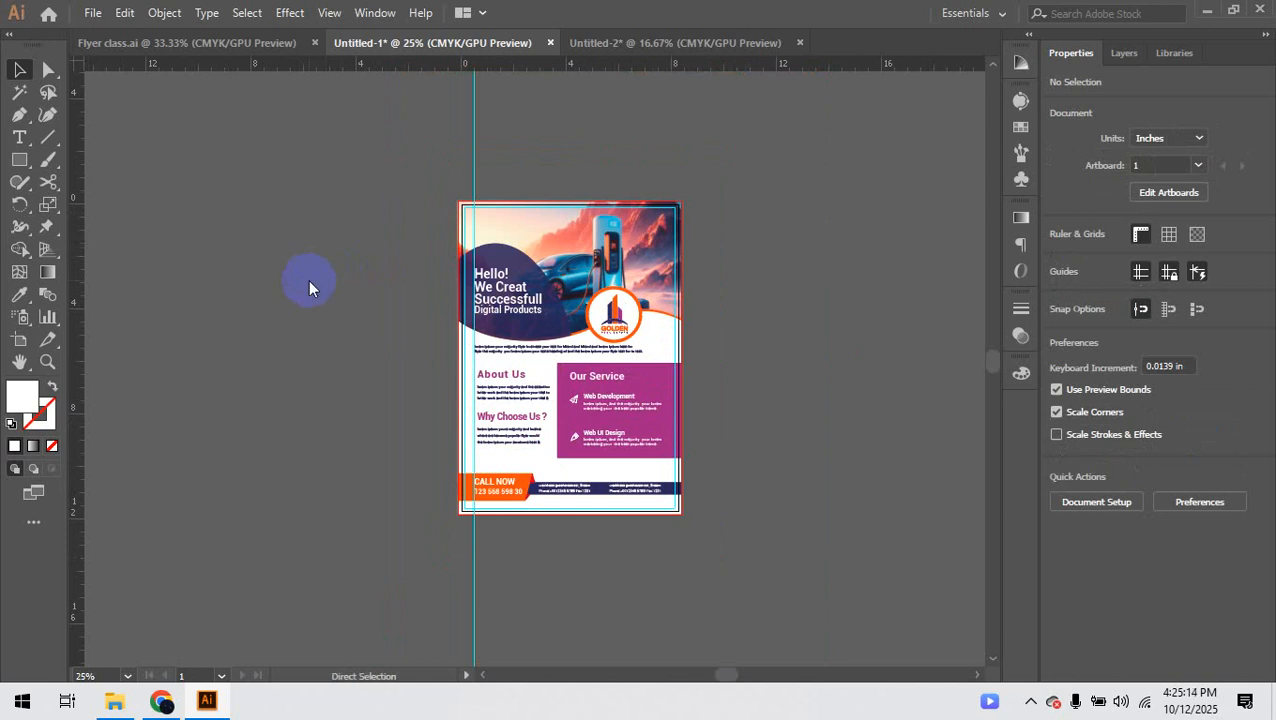
pyautogui.hotkey('ctrl', 's')
pyautogui.click(64, 170)
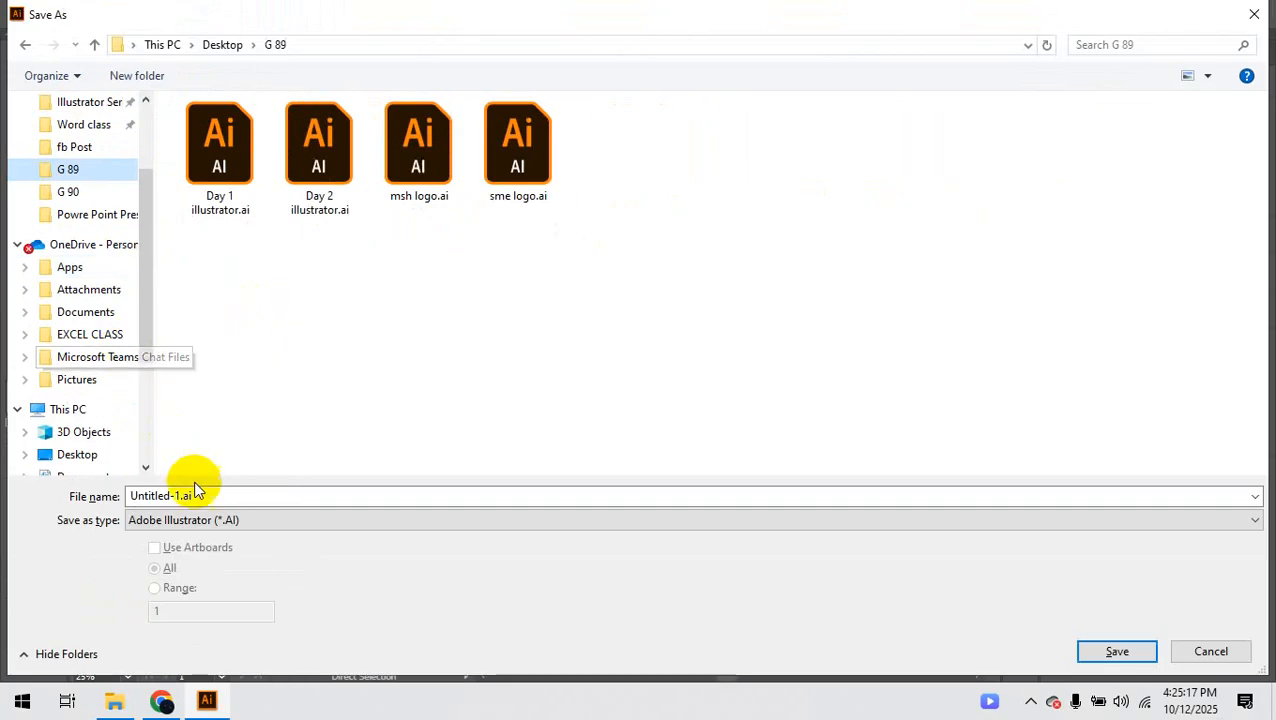
# Step: Save the flyer document as Flyer 1 in Adobe Illustrator (AI) format in the G 89 folder, accepting the default Illustrator options
pyautogui.click(205, 497)
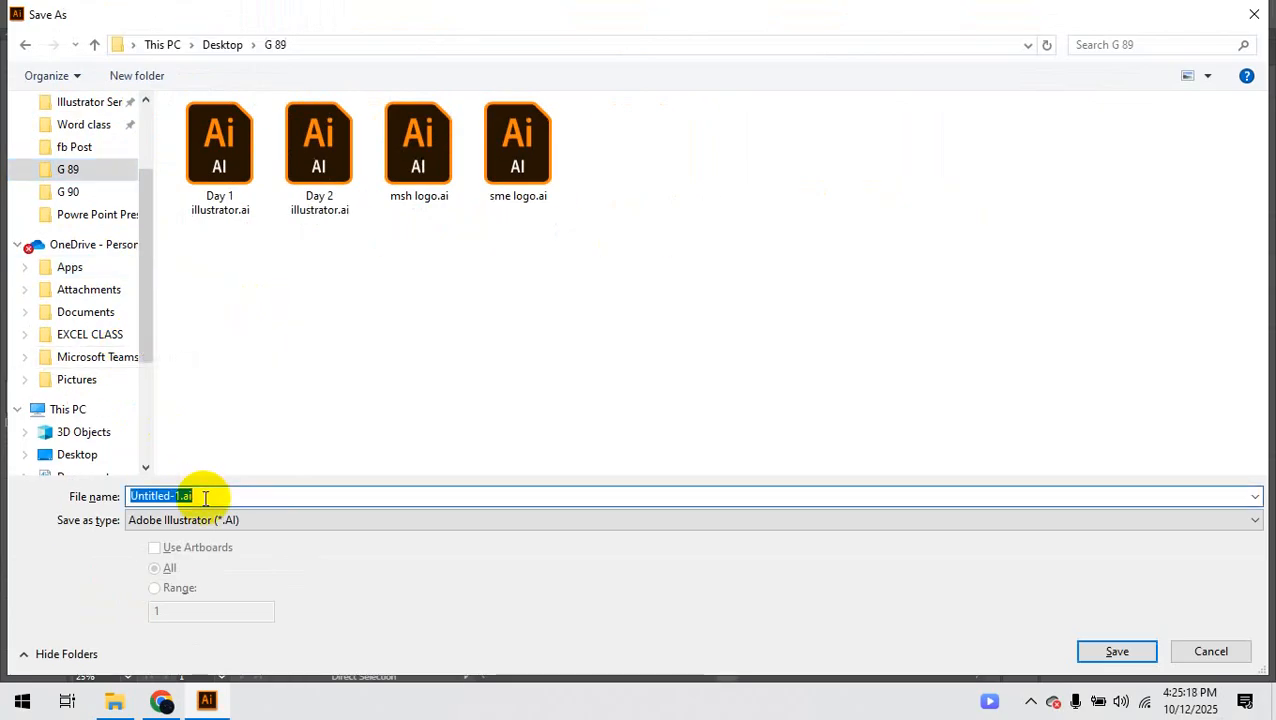
pyautogui.write('Flyer 1')
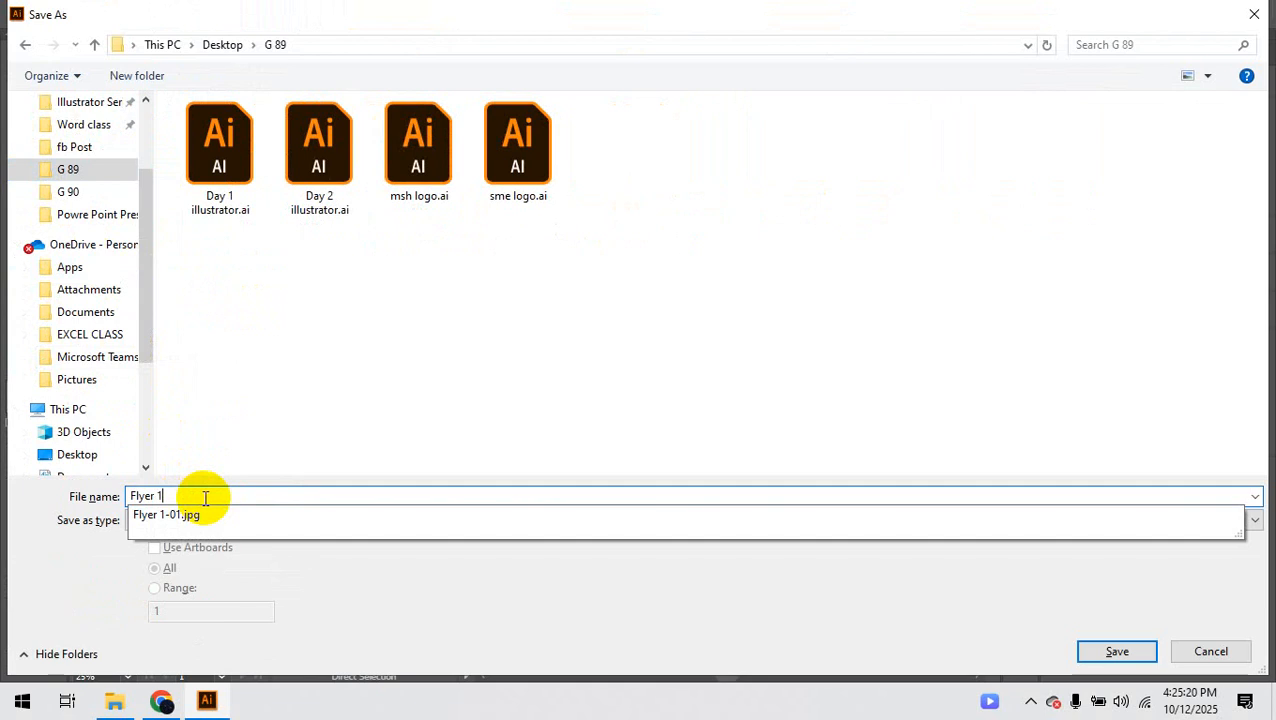
pyautogui.moveTo(134, 534); pyautogui.dragTo(232, 533)
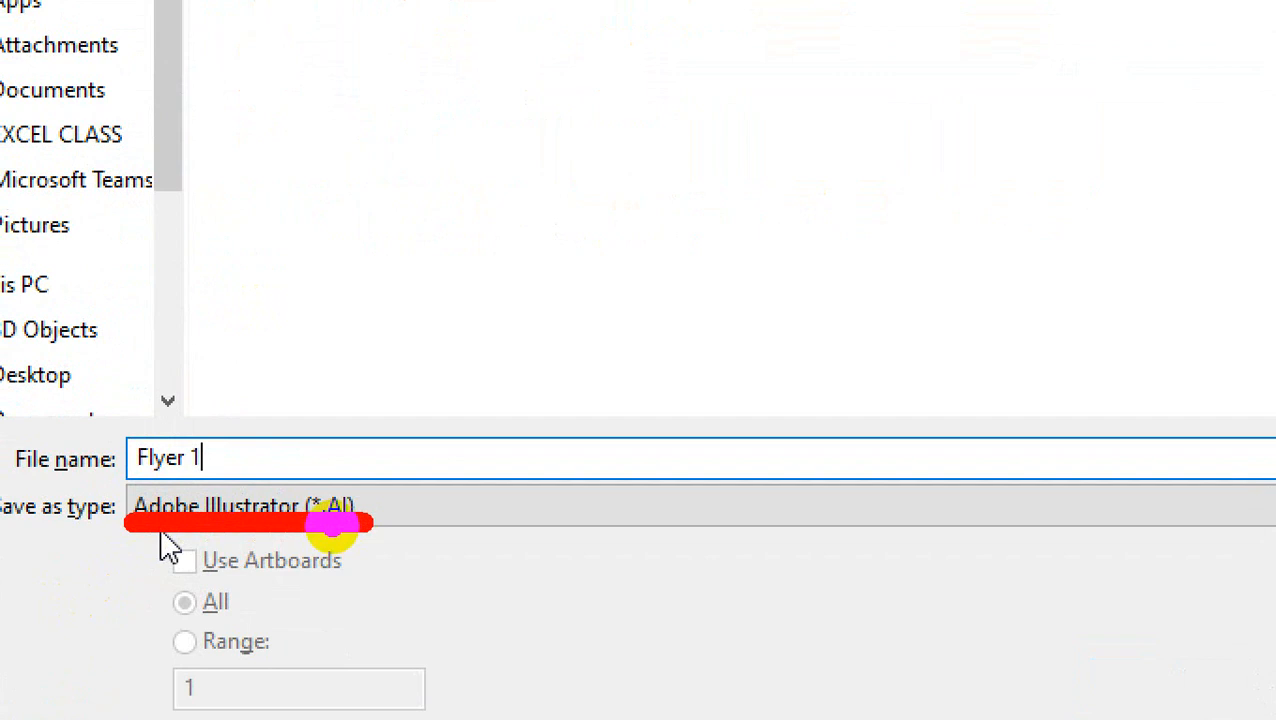
pyautogui.press('Escape')
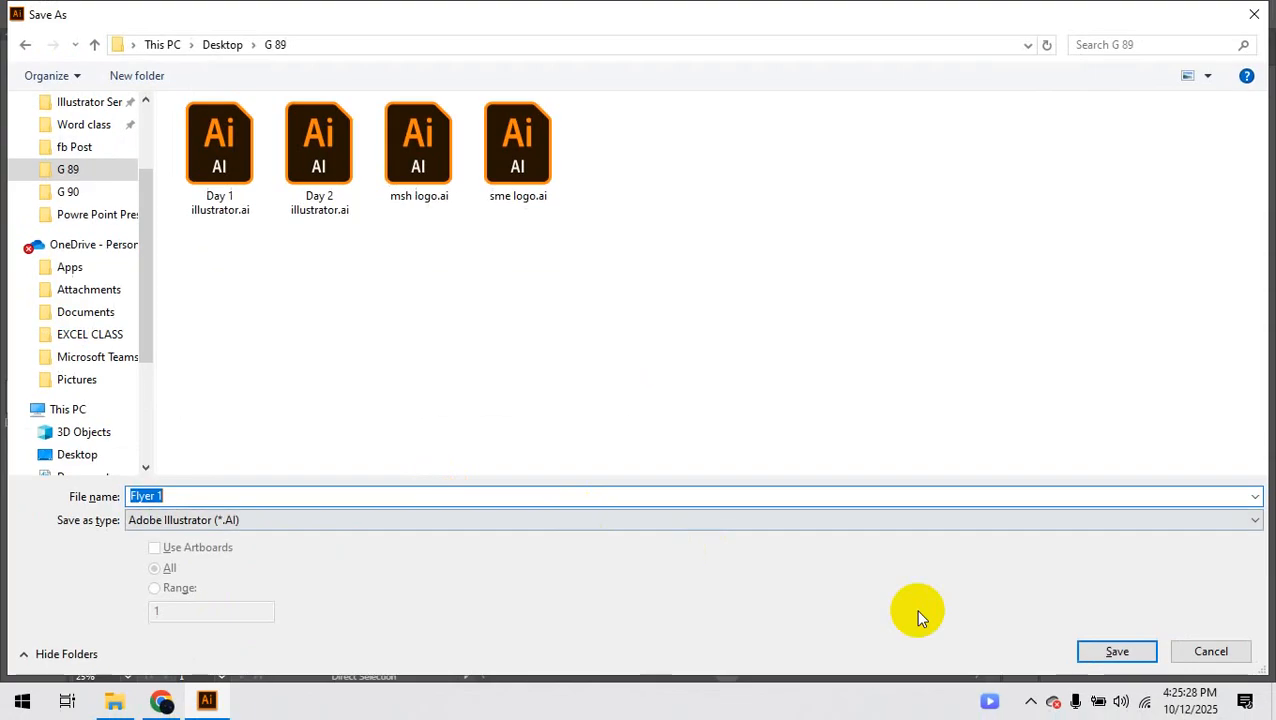
pyautogui.click(1098, 651)
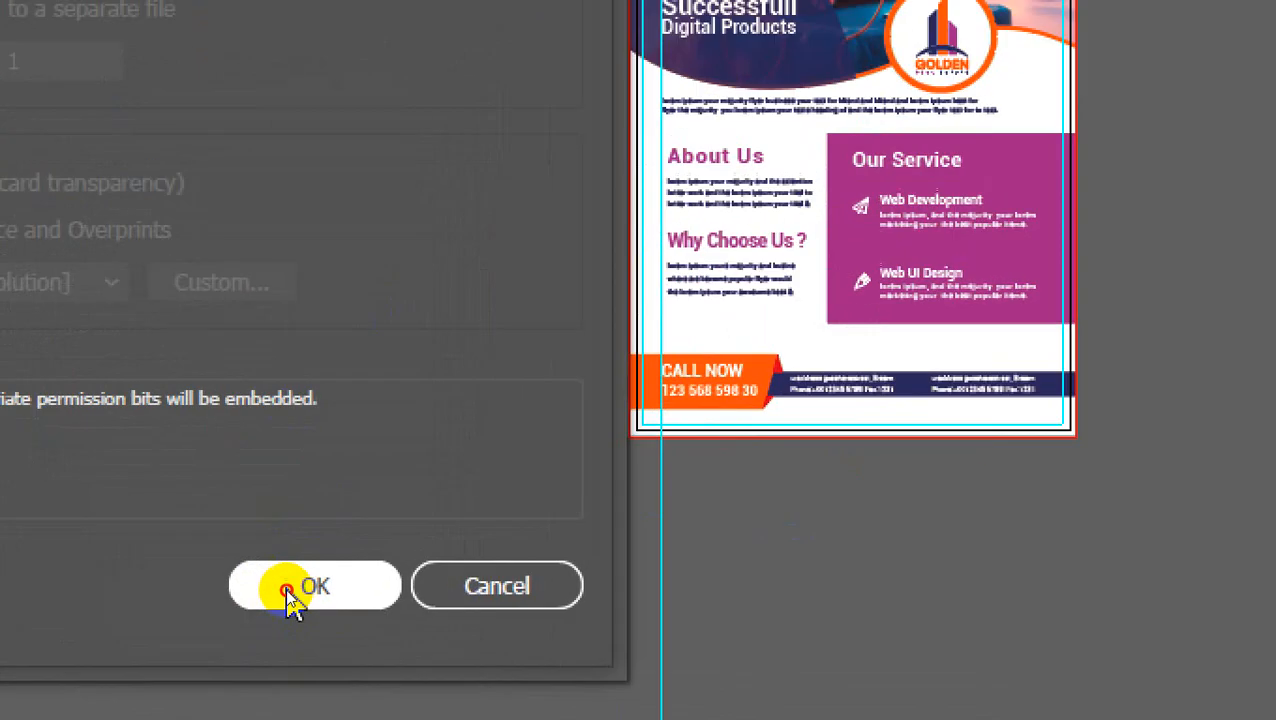
pyautogui.click(295, 595)
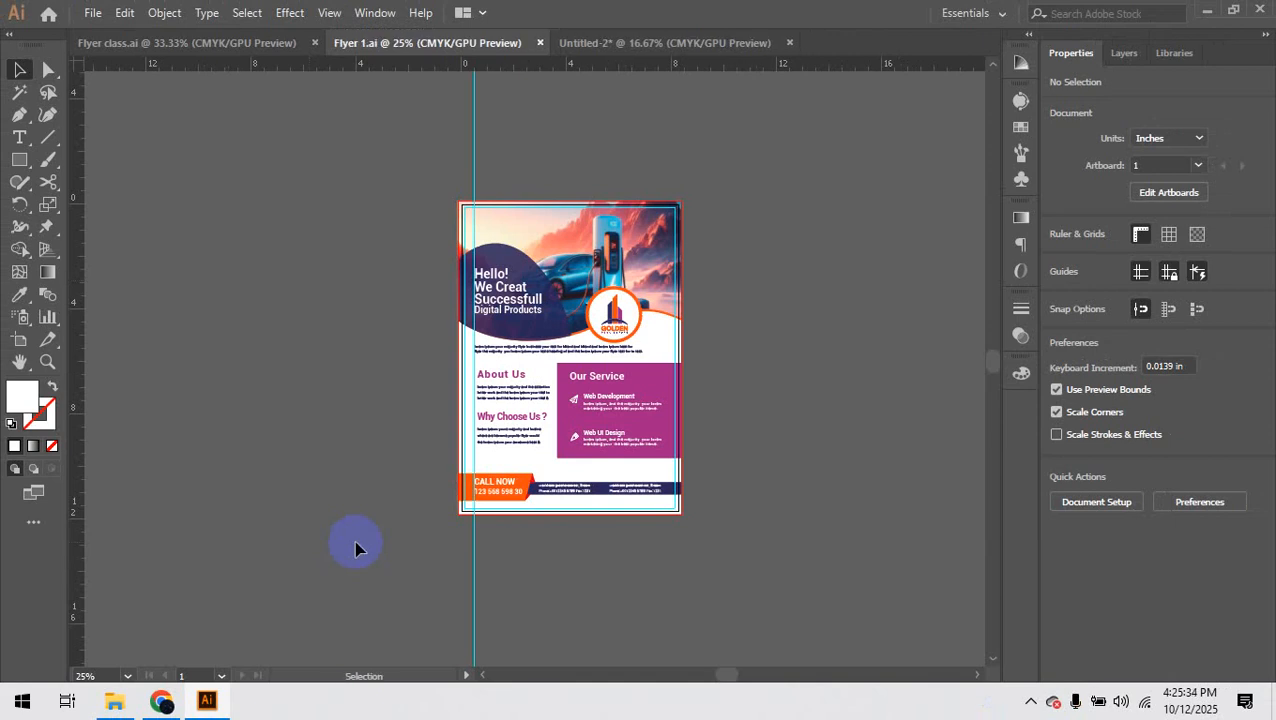
# Step: Save a copy of the flyer as Illustrator EPS named Flyer 1, using all artboards and the default EPS options
pyautogui.hotkey('ctrl', 'alt', 's')
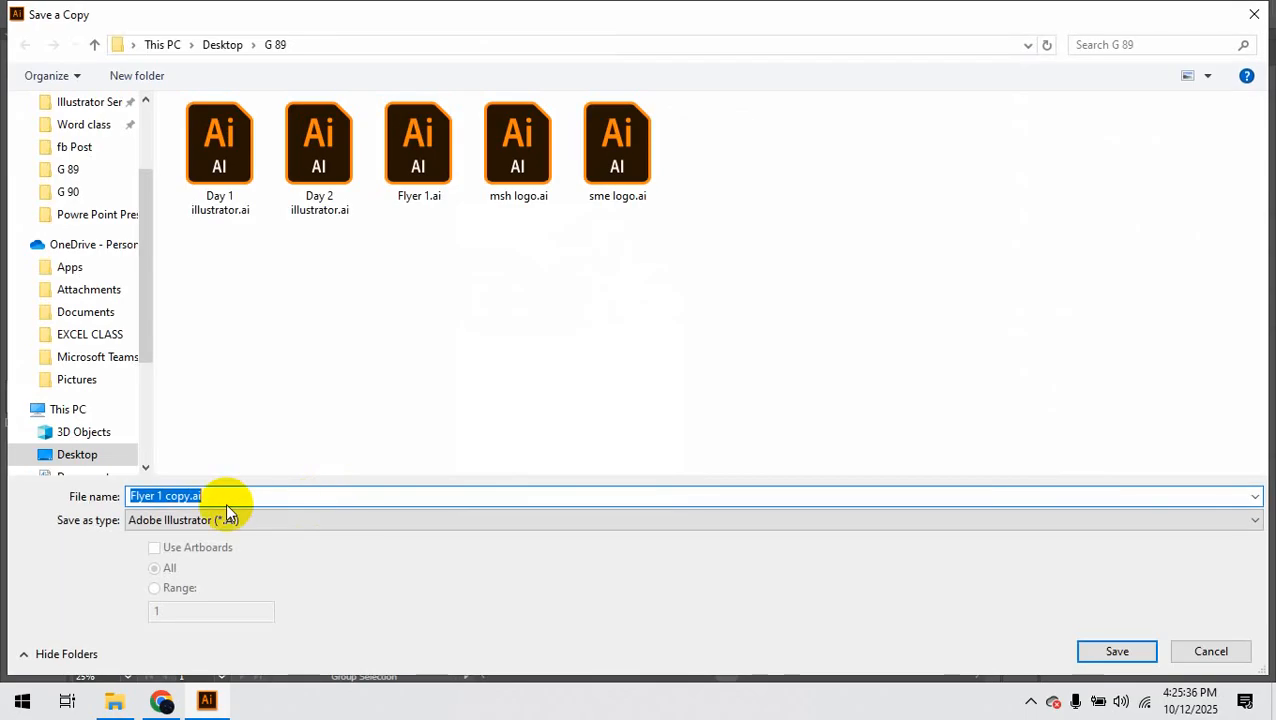
pyautogui.click(170, 525)
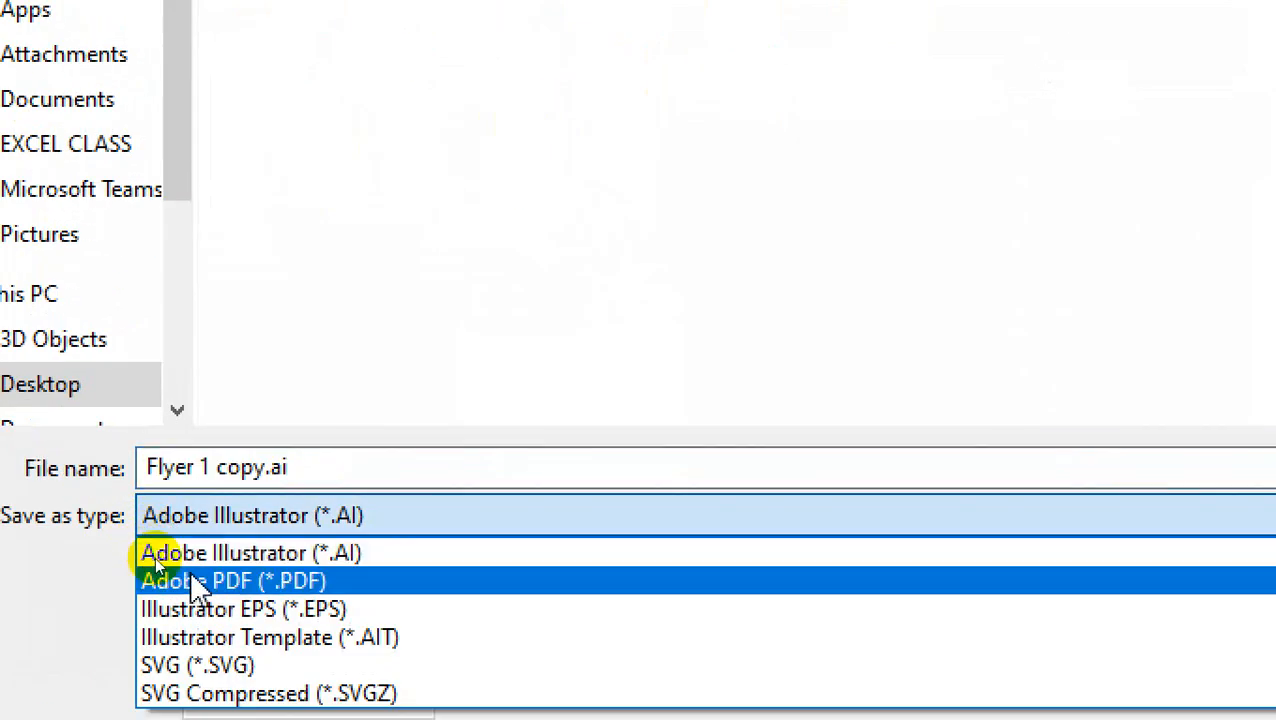
pyautogui.click(198, 606)
pyautogui.click(222, 462)
pyautogui.doubleClick(227, 468)
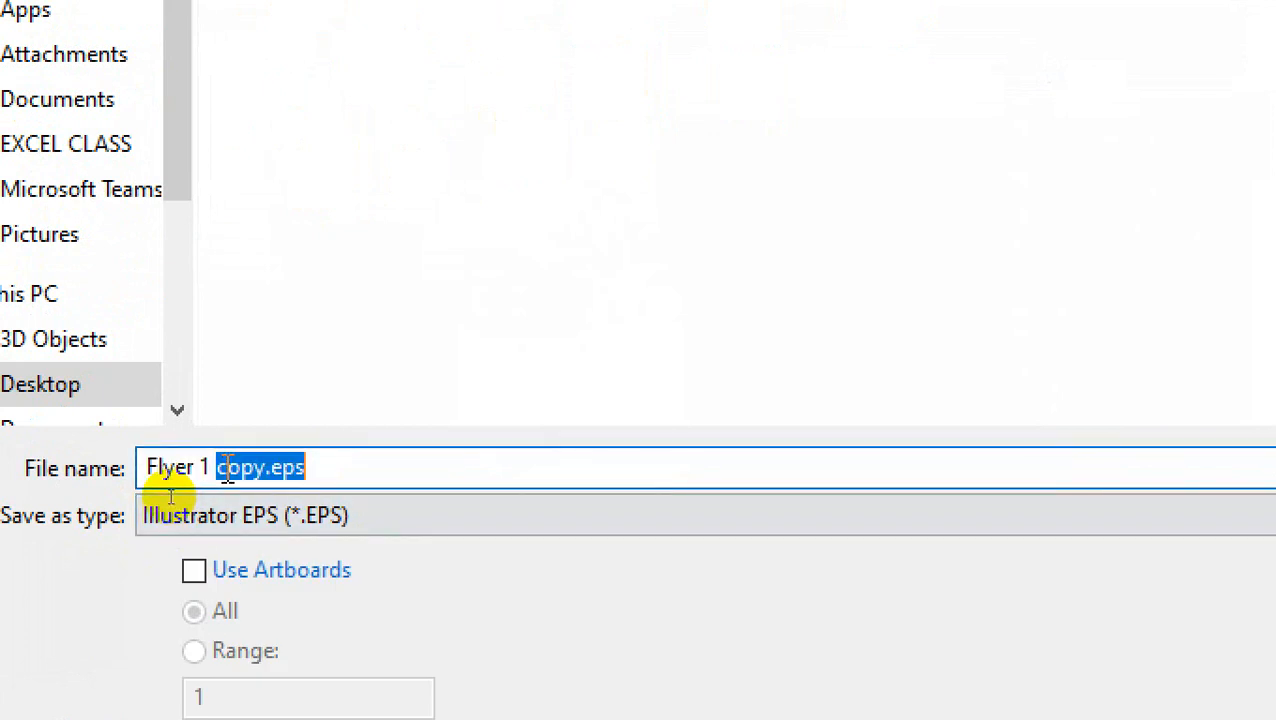
pyautogui.press('BackSpace')
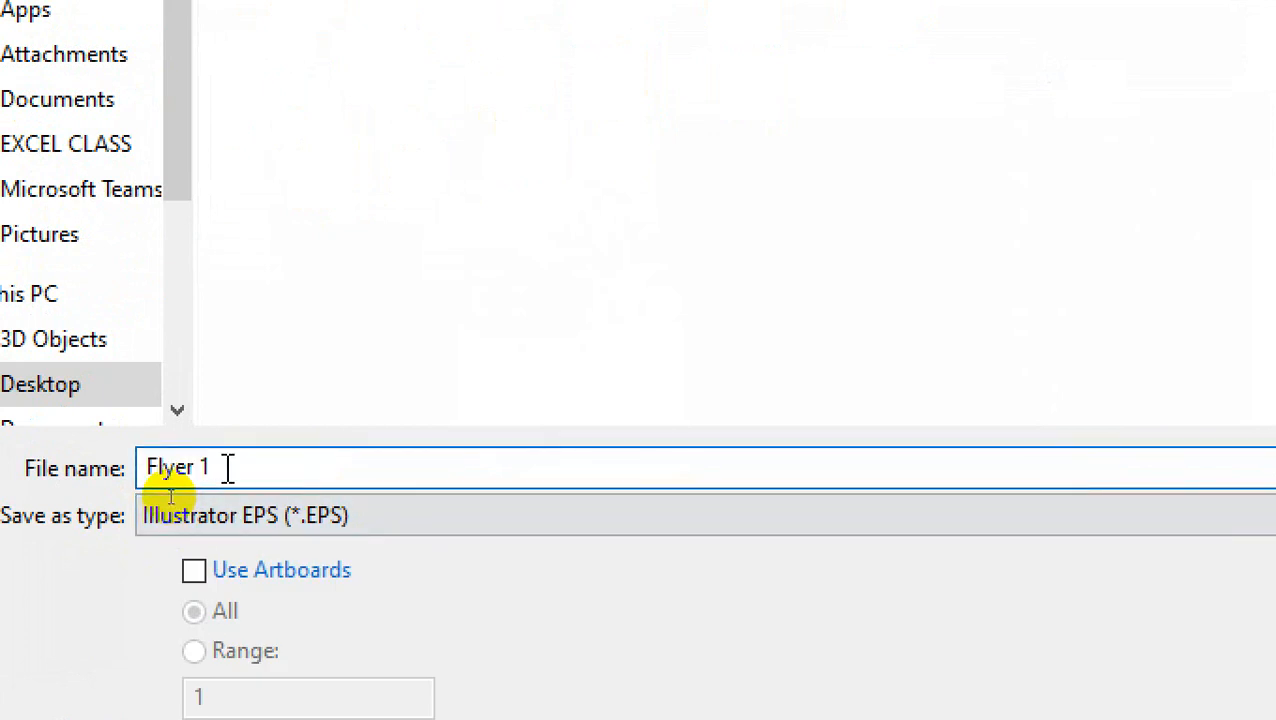
pyautogui.press('BackSpace')
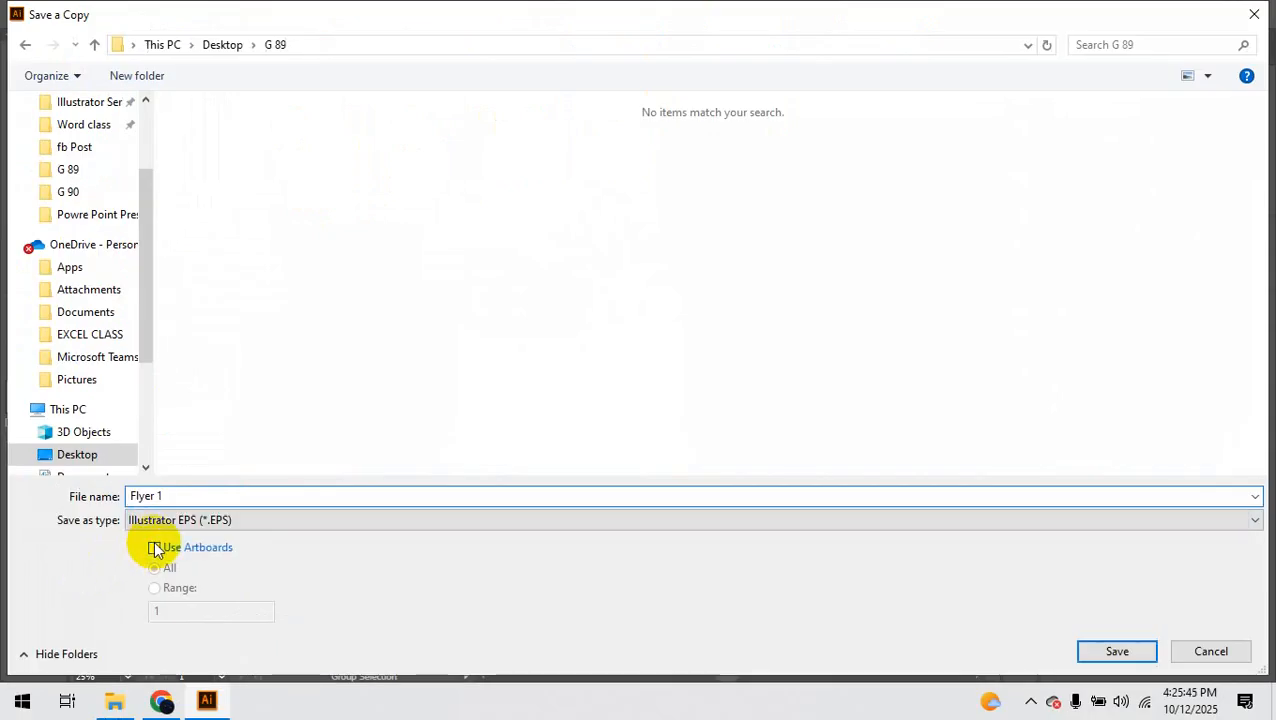
pyautogui.click(155, 549)
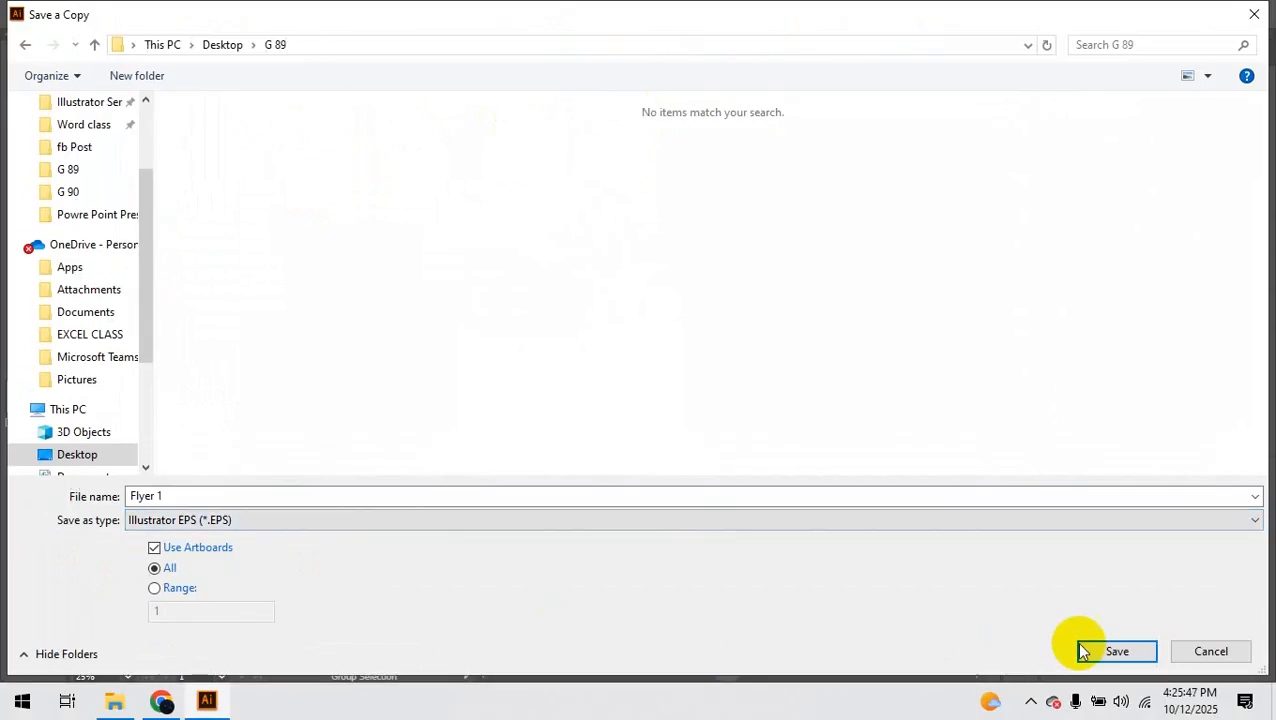
pyautogui.click(1116, 651)
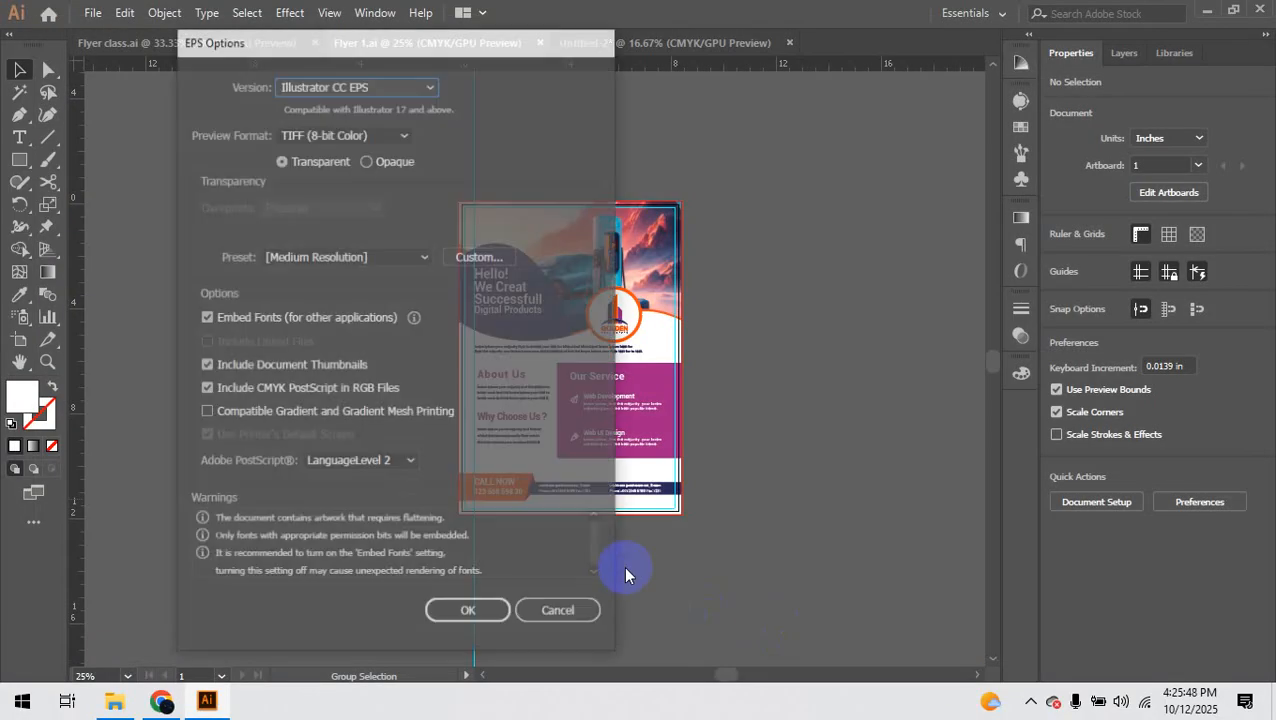
pyautogui.click(448, 609)
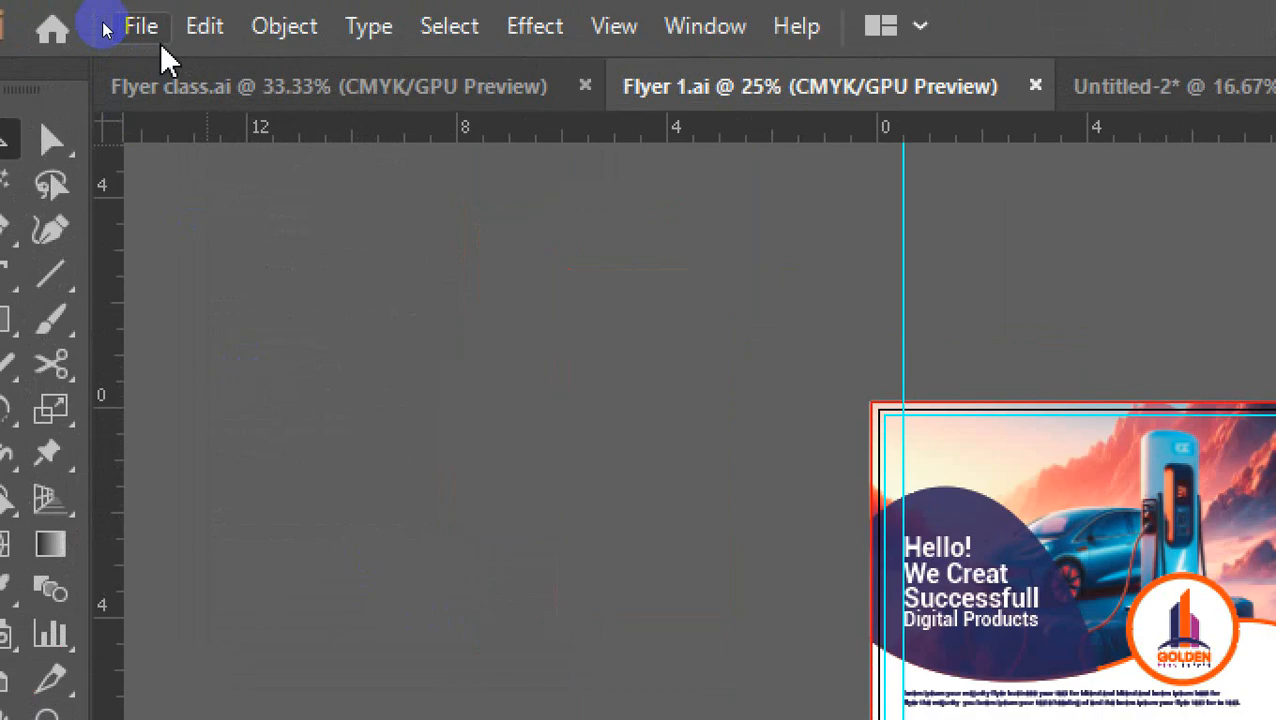
# Step: Save the flyer as Adobe PDF under the name Flyer 1.pdf with the Press Quality preset
pyautogui.click(141, 27)
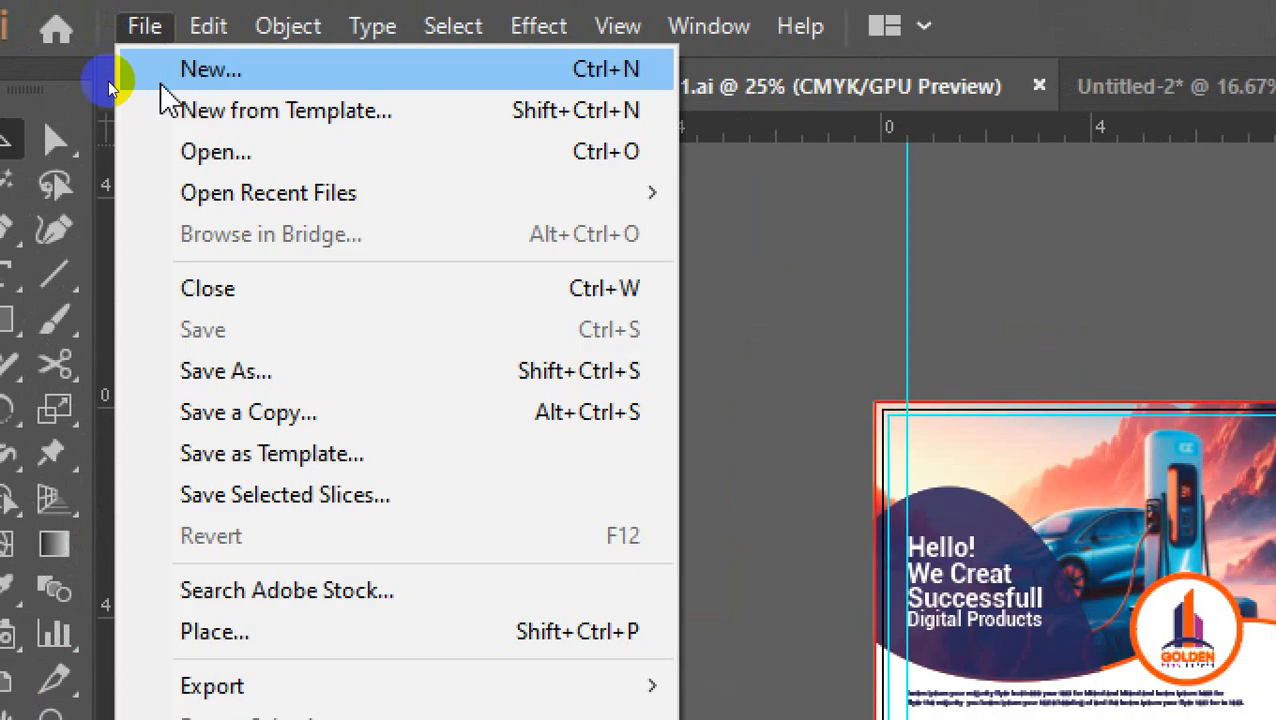
pyautogui.click(226, 376)
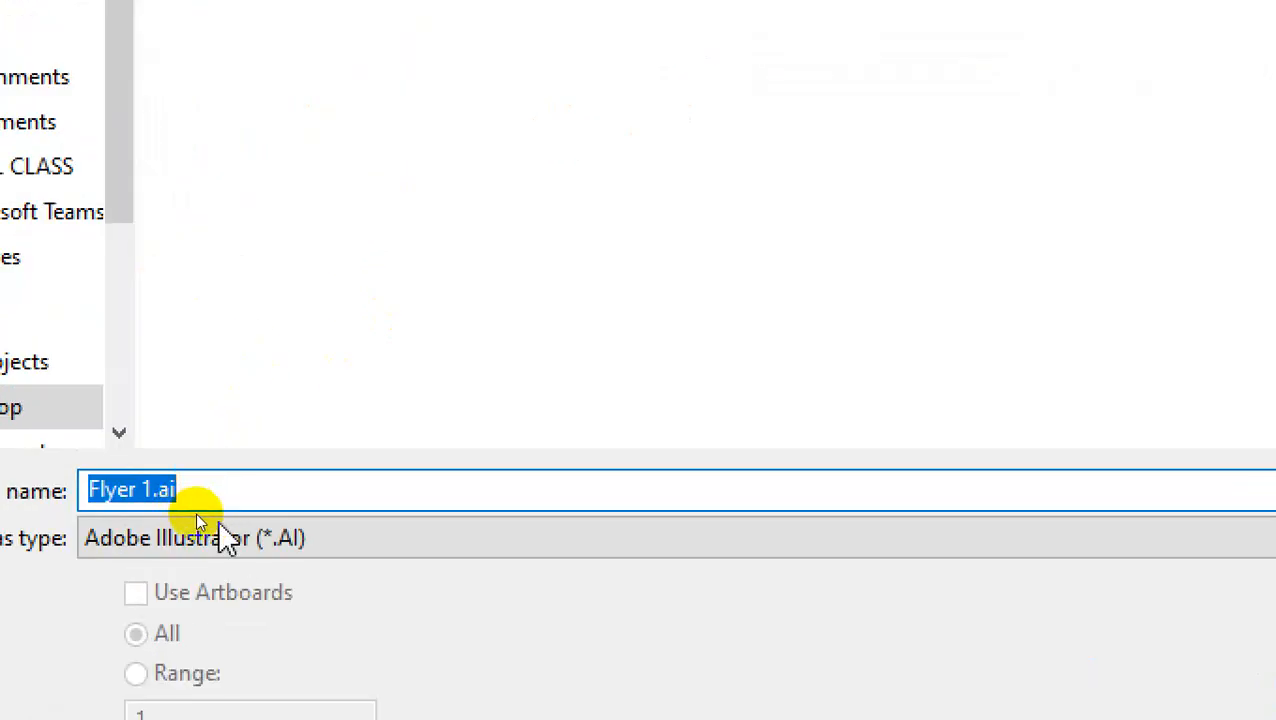
pyautogui.click(222, 538)
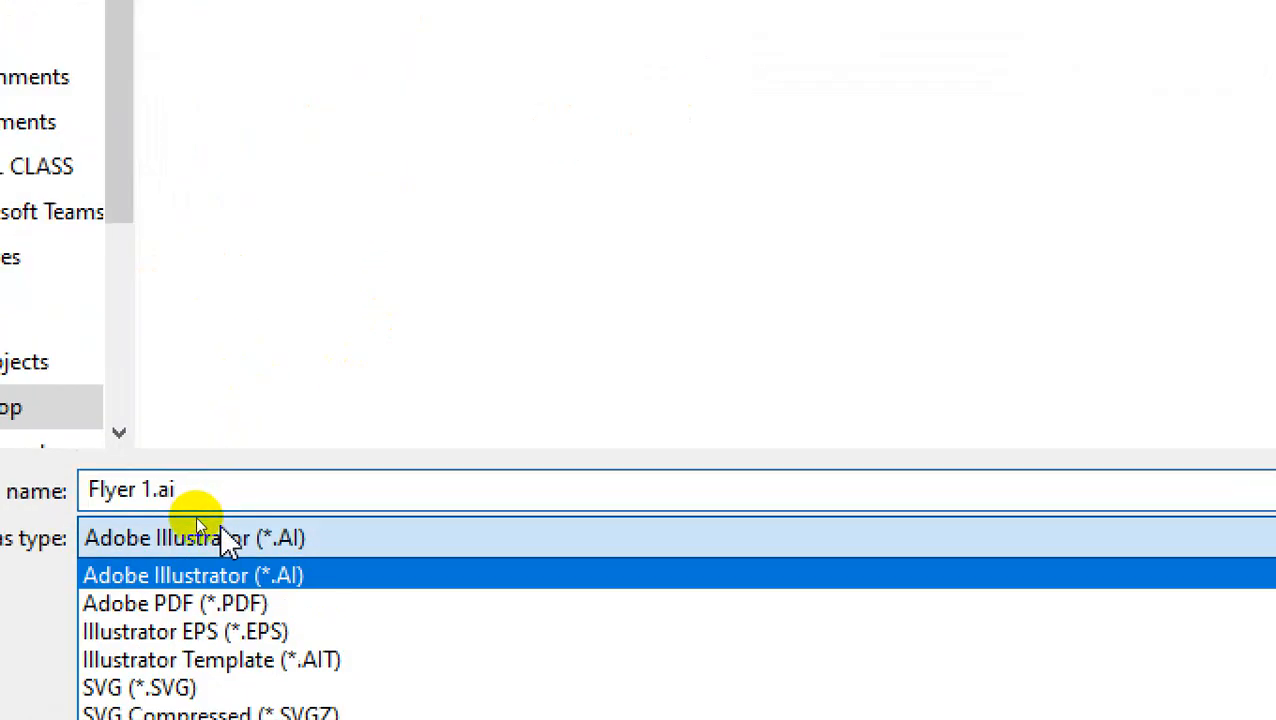
pyautogui.click(194, 603)
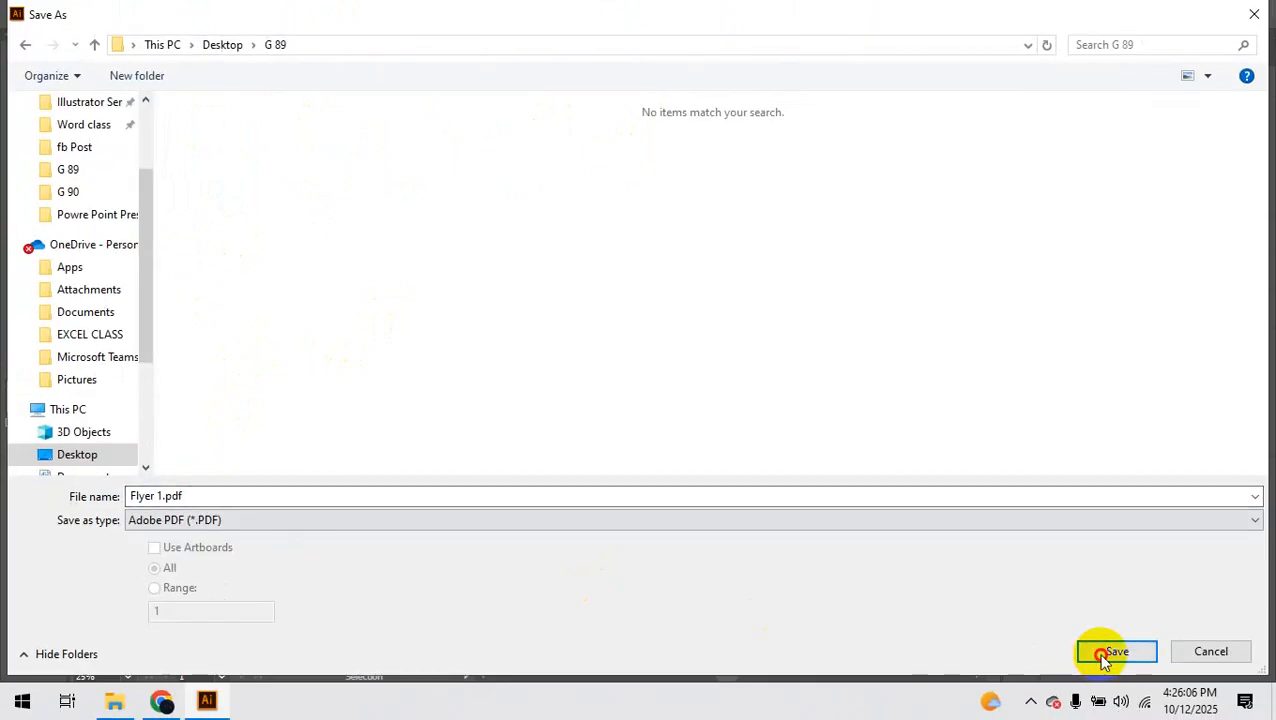
pyautogui.click(1116, 652)
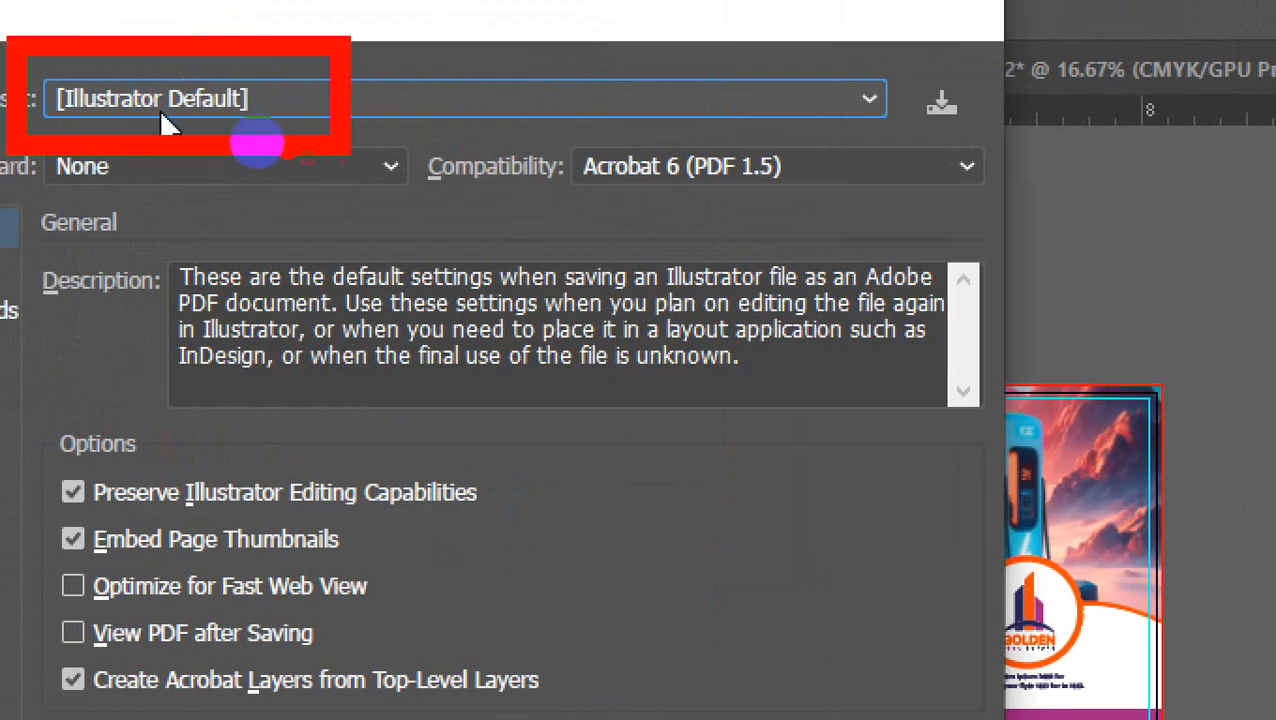
pyautogui.click(200, 97)
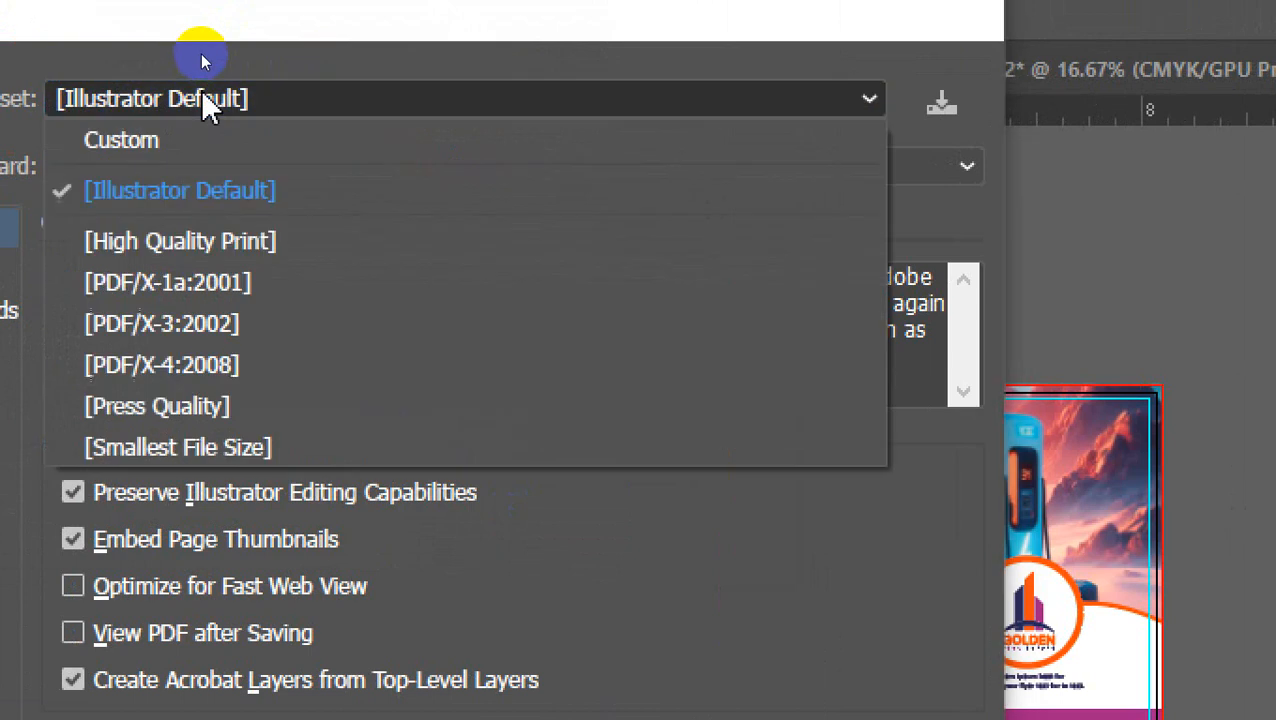
pyautogui.click(174, 406)
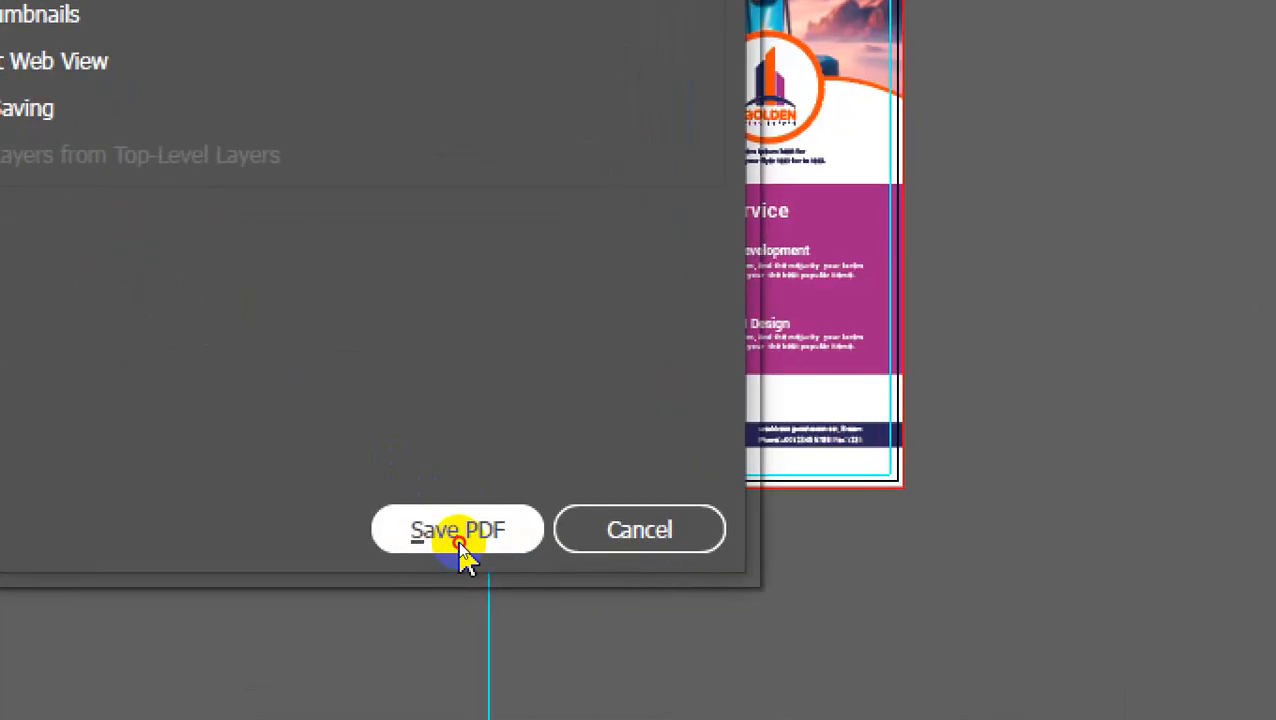
pyautogui.click(458, 537)
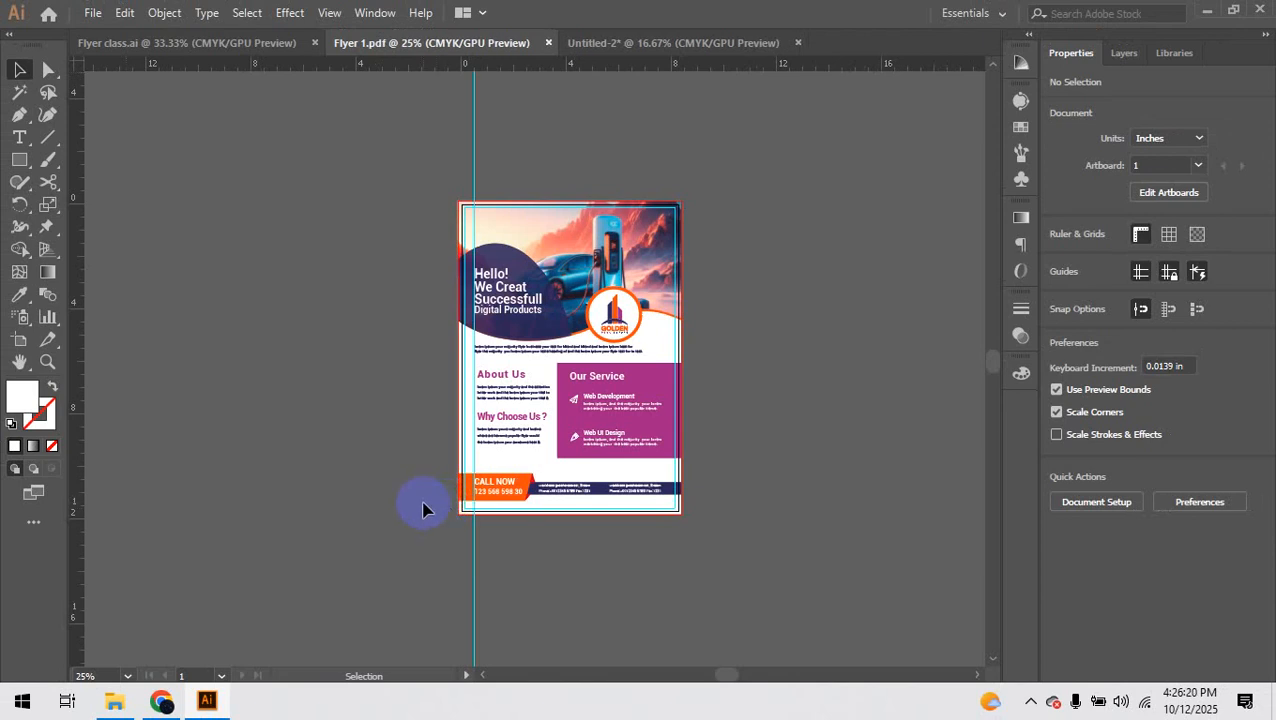
pyautogui.hotkey('ctrl', 'alt', 's')
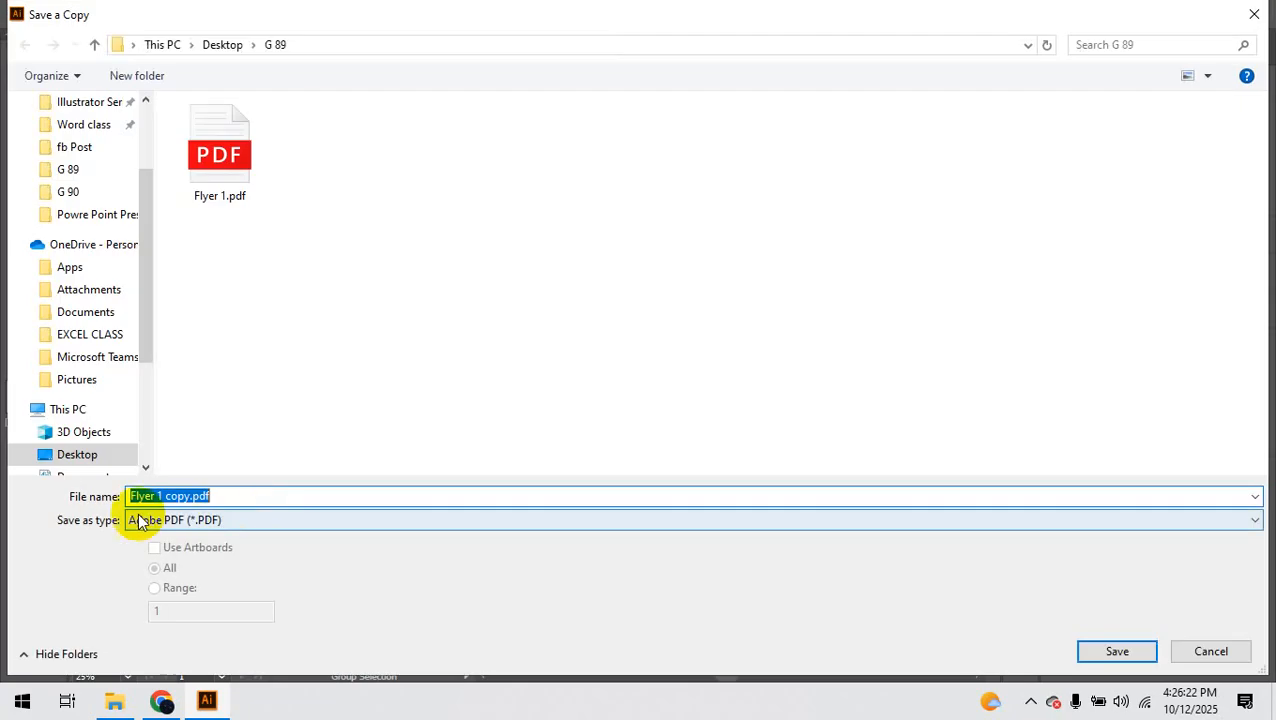
pyautogui.click(137, 519)
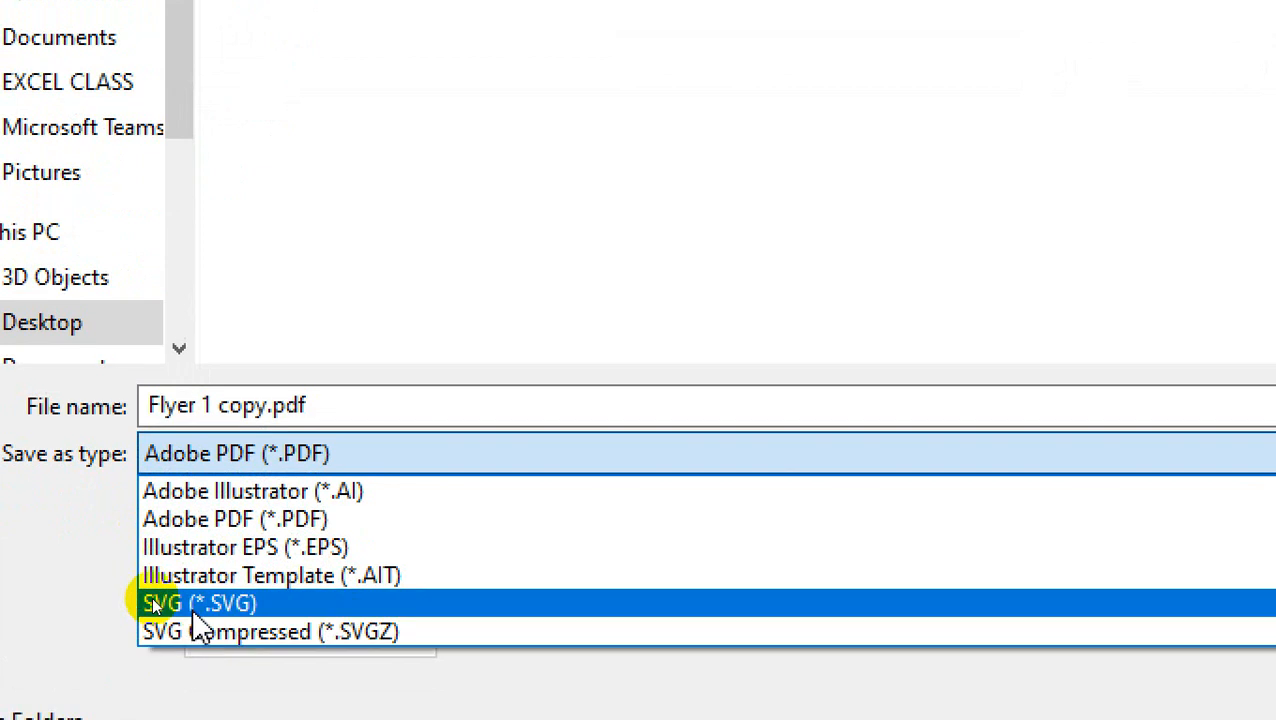
pyautogui.click(190, 677)
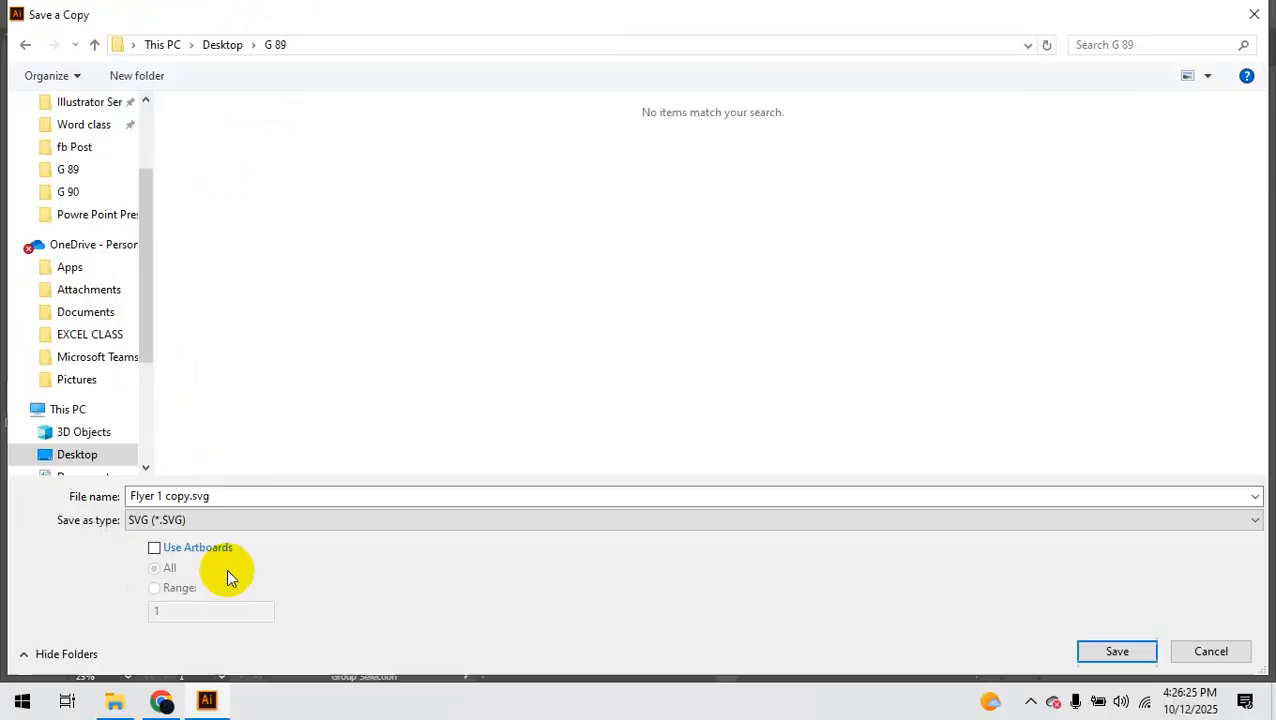
pyautogui.click(1140, 656)
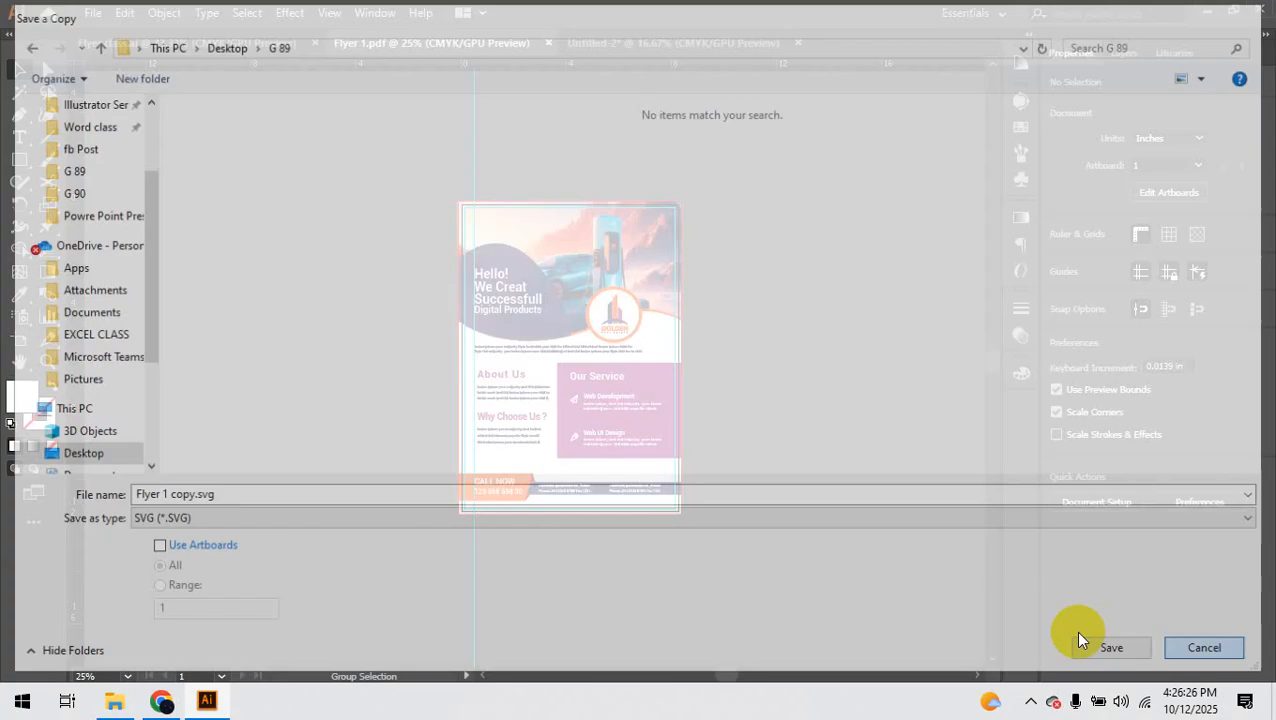
# Step: Open the G 89 folder from the desktop and examine the saved AI, EPS, PDF and JPG flyer files
pyautogui.press('super+d')
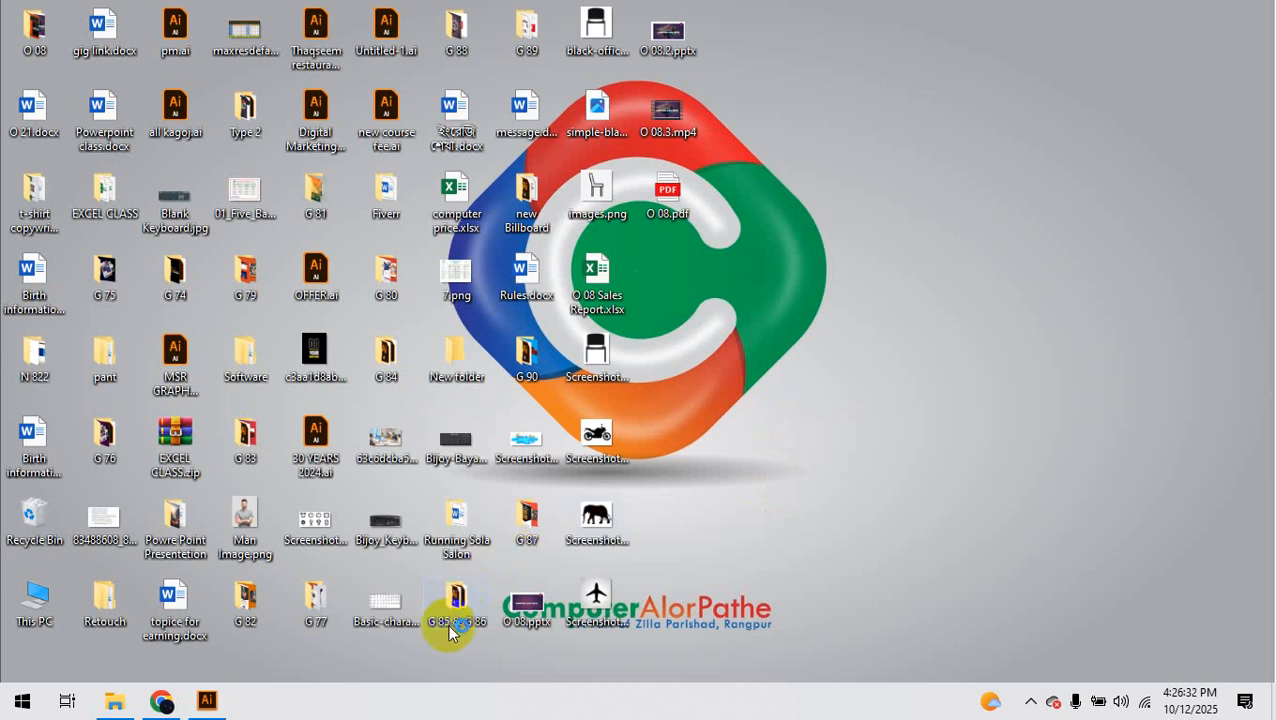
pyautogui.doubleClick(520, 30)
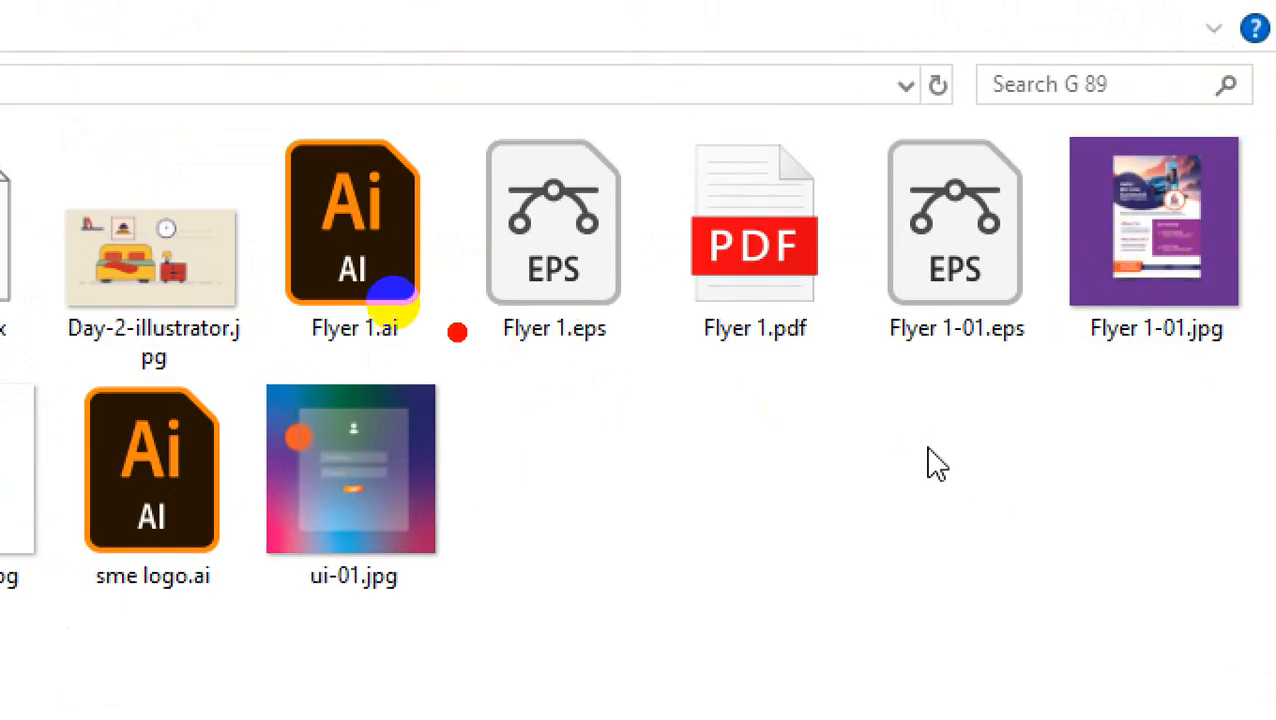
pyautogui.moveTo(372, 285); pyautogui.dragTo(450, 183)
pyautogui.moveTo(503, 258); pyautogui.dragTo(625, 147)
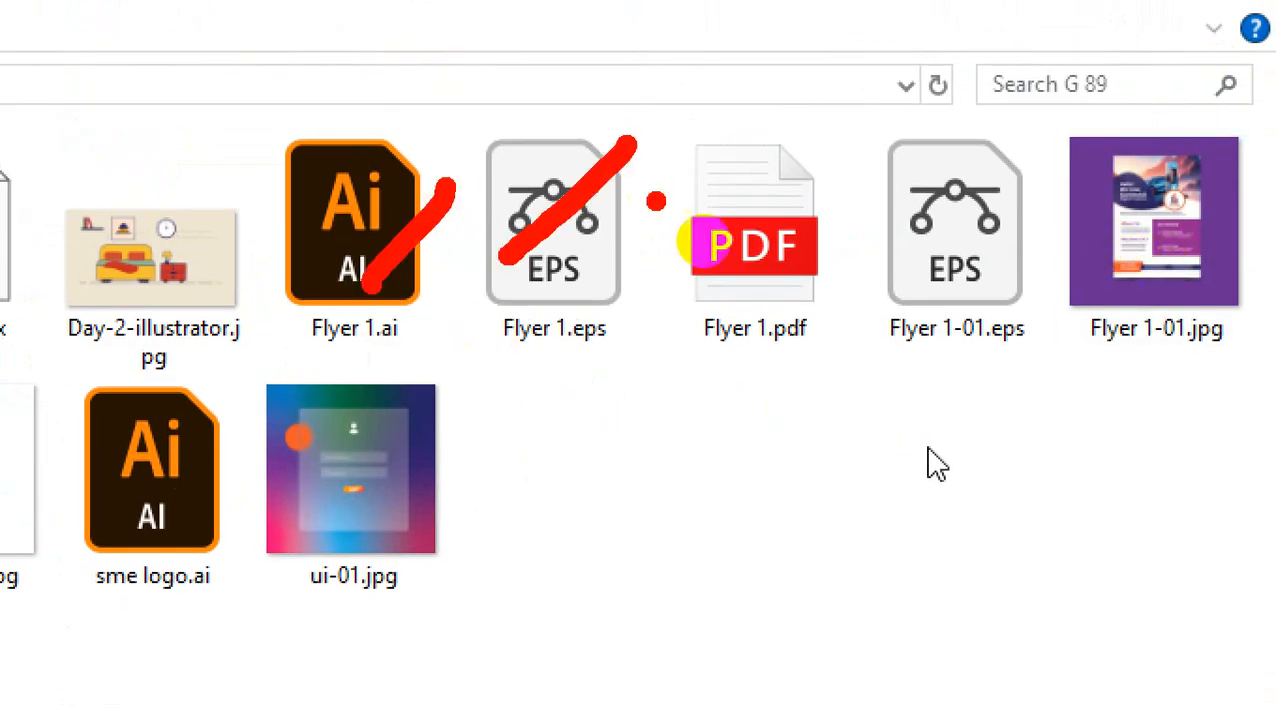
pyautogui.moveTo(705, 240); pyautogui.dragTo(845, 163)
pyautogui.moveTo(1112, 266); pyautogui.dragTo(1158, 242)
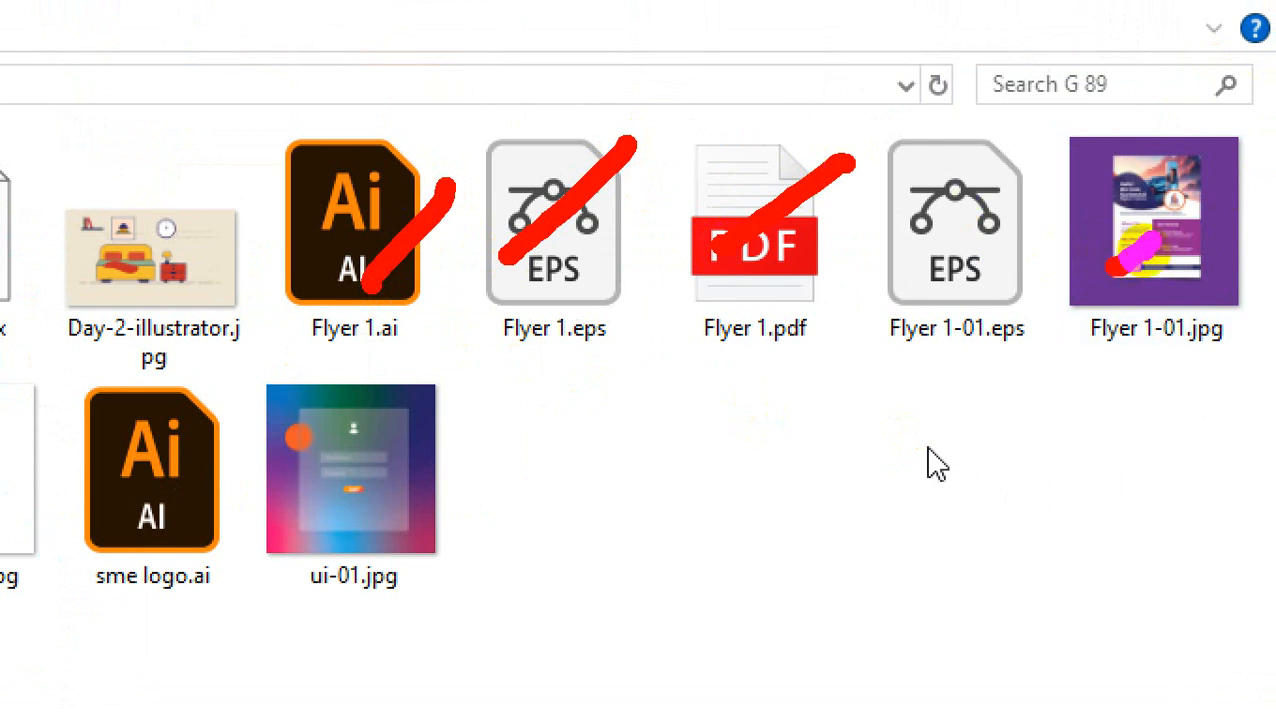
pyautogui.moveTo(1224, 165)
pyautogui.mouseDown()
pyautogui.moveTo(1082, 228)
pyautogui.moveTo(1164, 312)
pyautogui.moveTo(1204, 103)
pyautogui.moveTo(1108, 198)
pyautogui.moveTo(1197, 252)
pyautogui.mouseUp()
pyautogui.press('Escape')
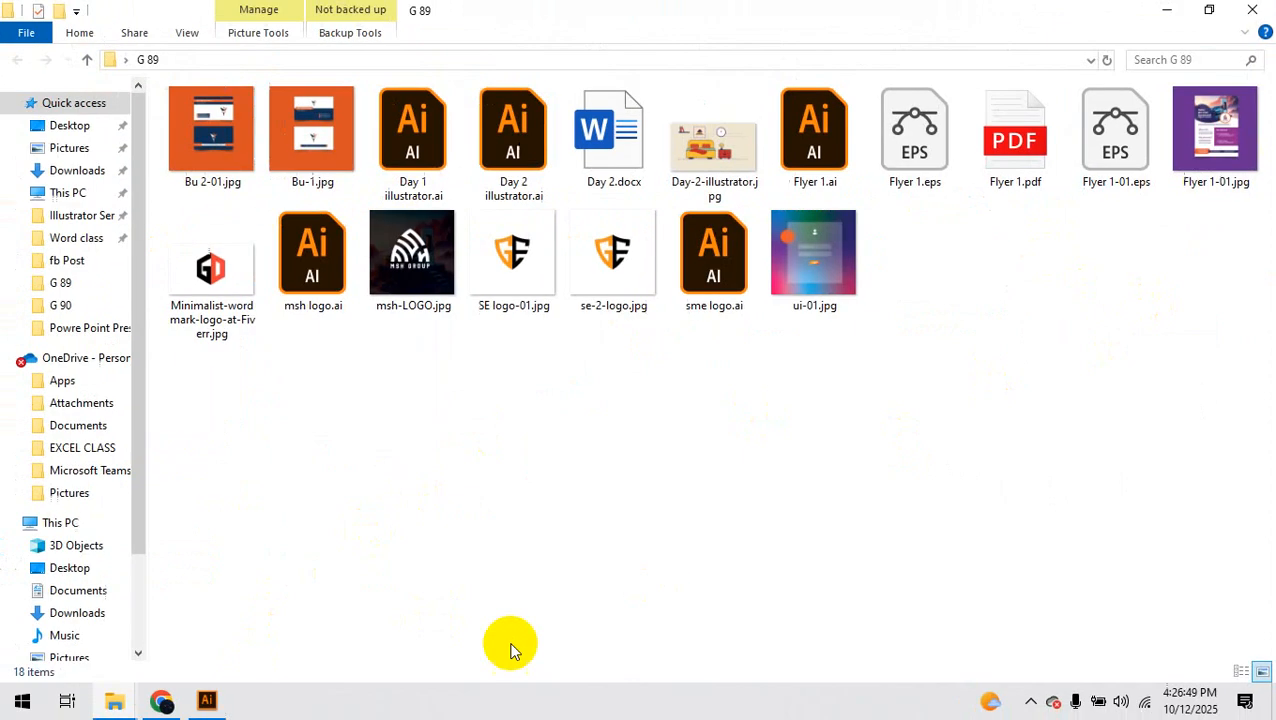
# Step: Return to Illustrator and export the flyer as a JPEG named Flyer 1.1.jpg in the G 89 folder, using all artboards
pyautogui.click(207, 700)
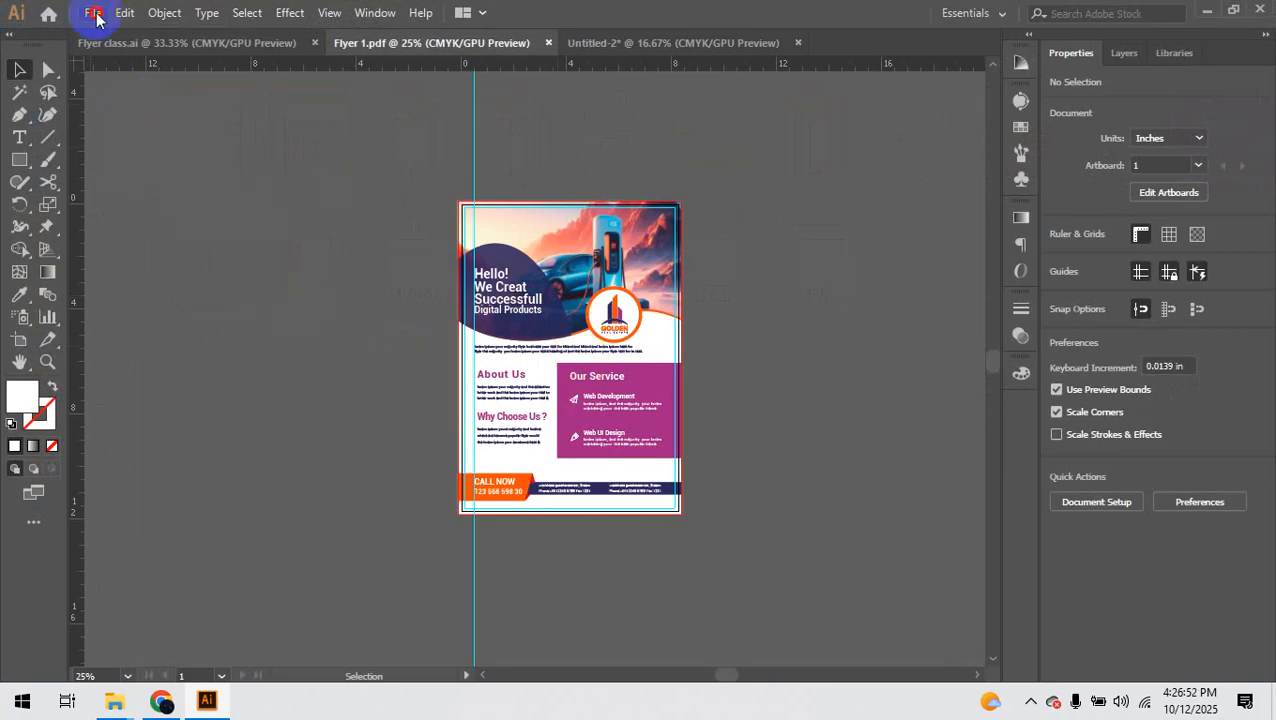
pyautogui.click(95, 14)
pyautogui.moveTo(295, 342)
pyautogui.click(413, 366)
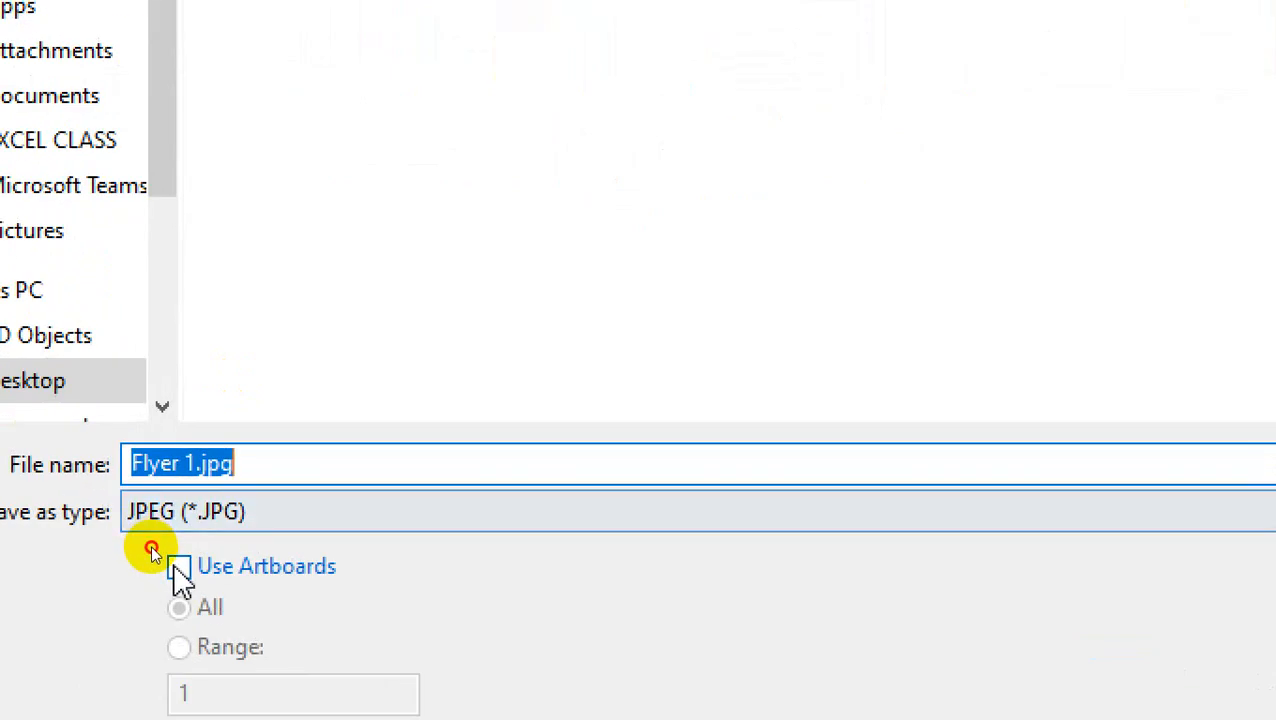
pyautogui.click(178, 566)
pyautogui.click(184, 463)
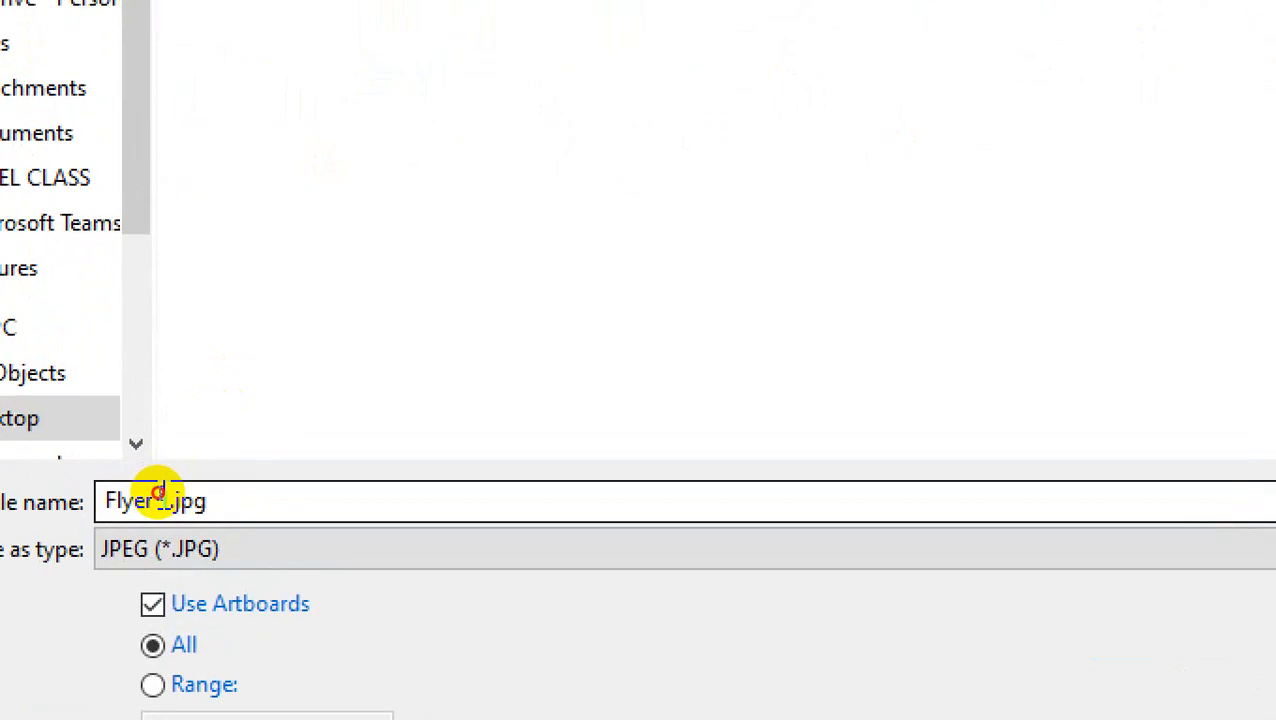
pyautogui.doubleClick(158, 497)
pyautogui.click(158, 500)
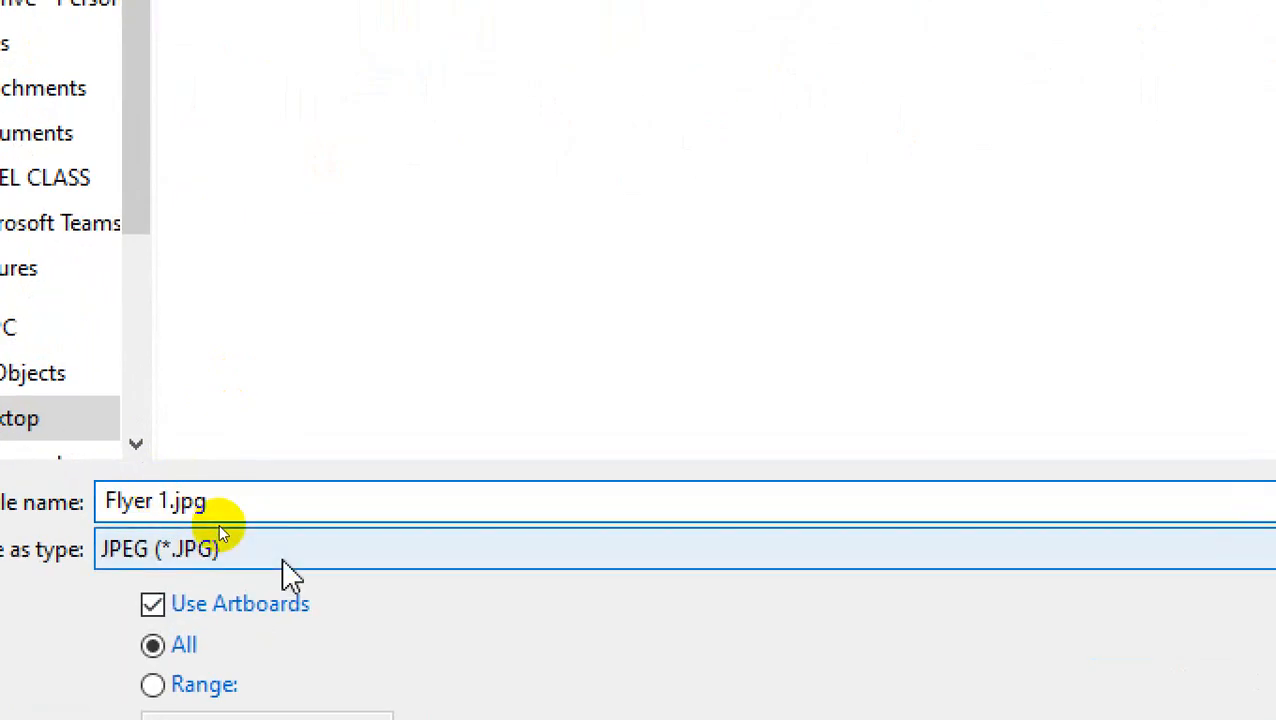
pyautogui.write('1.')
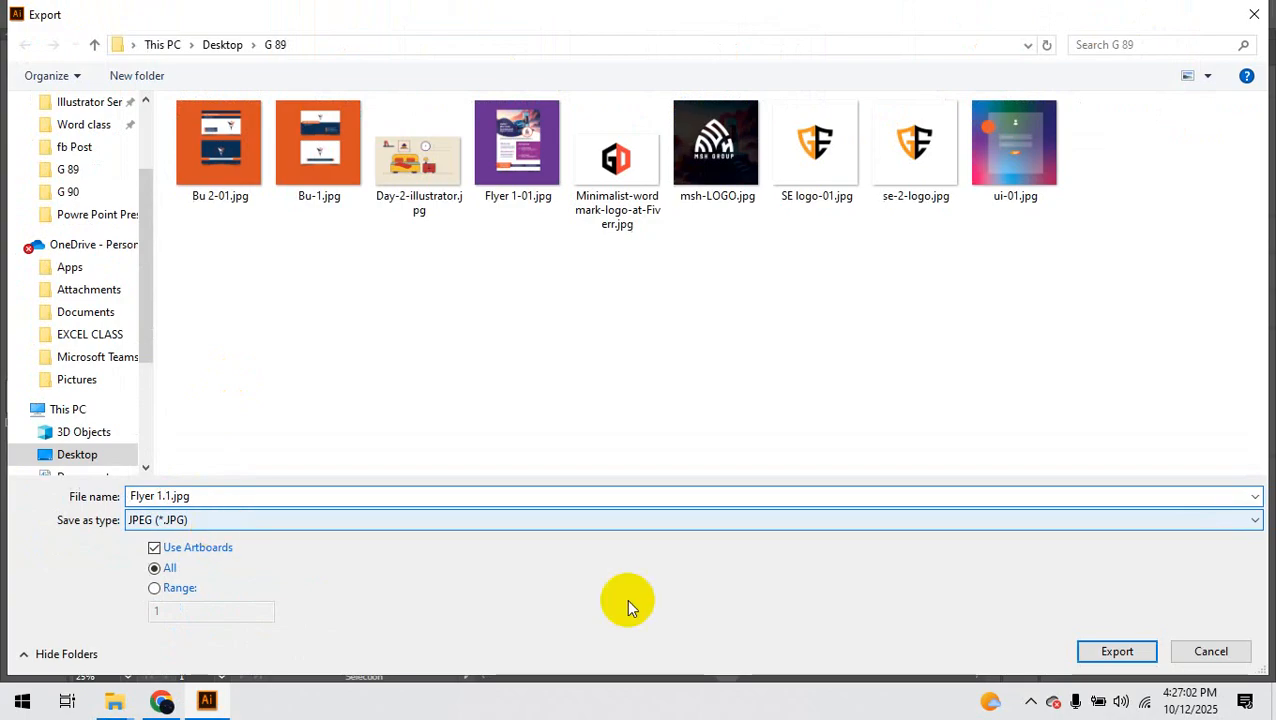
pyautogui.click(1117, 651)
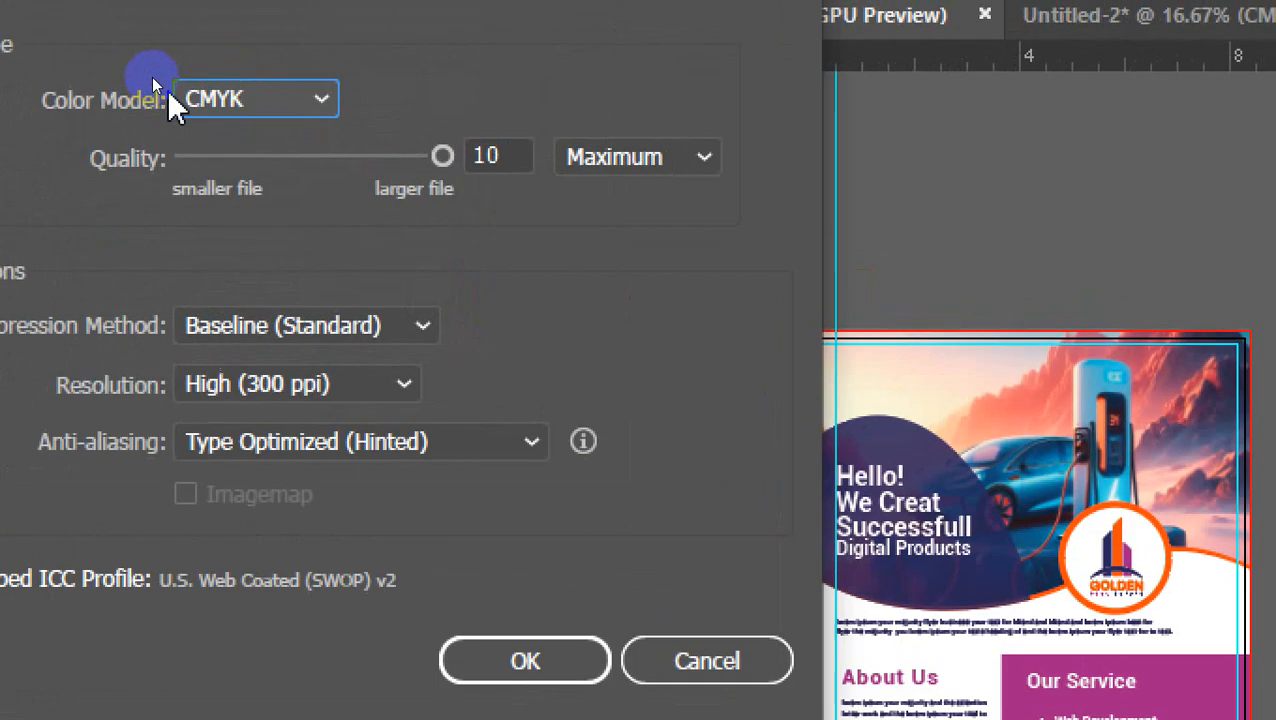
# Step: Set the JPEG color model to RGB and complete the export with Maximum quality and High (300 ppi) resolution
pyautogui.click(147, 87)
pyautogui.click(160, 107)
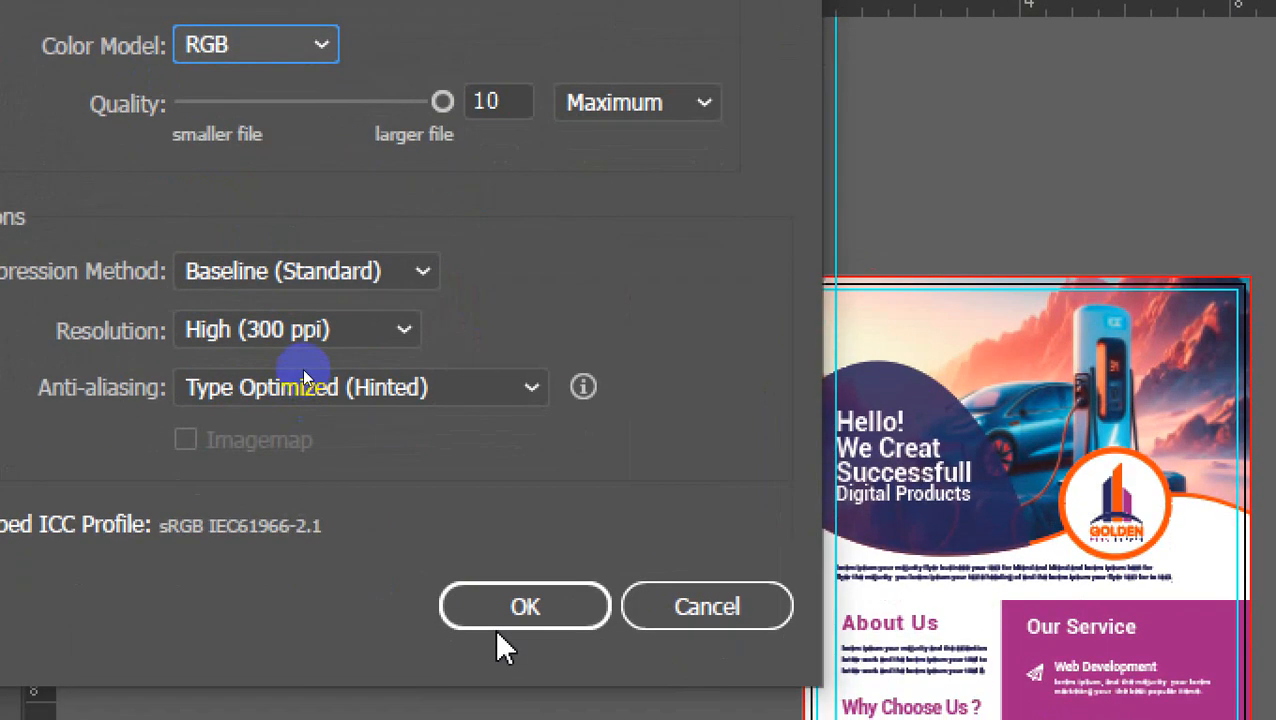
pyautogui.click(498, 612)
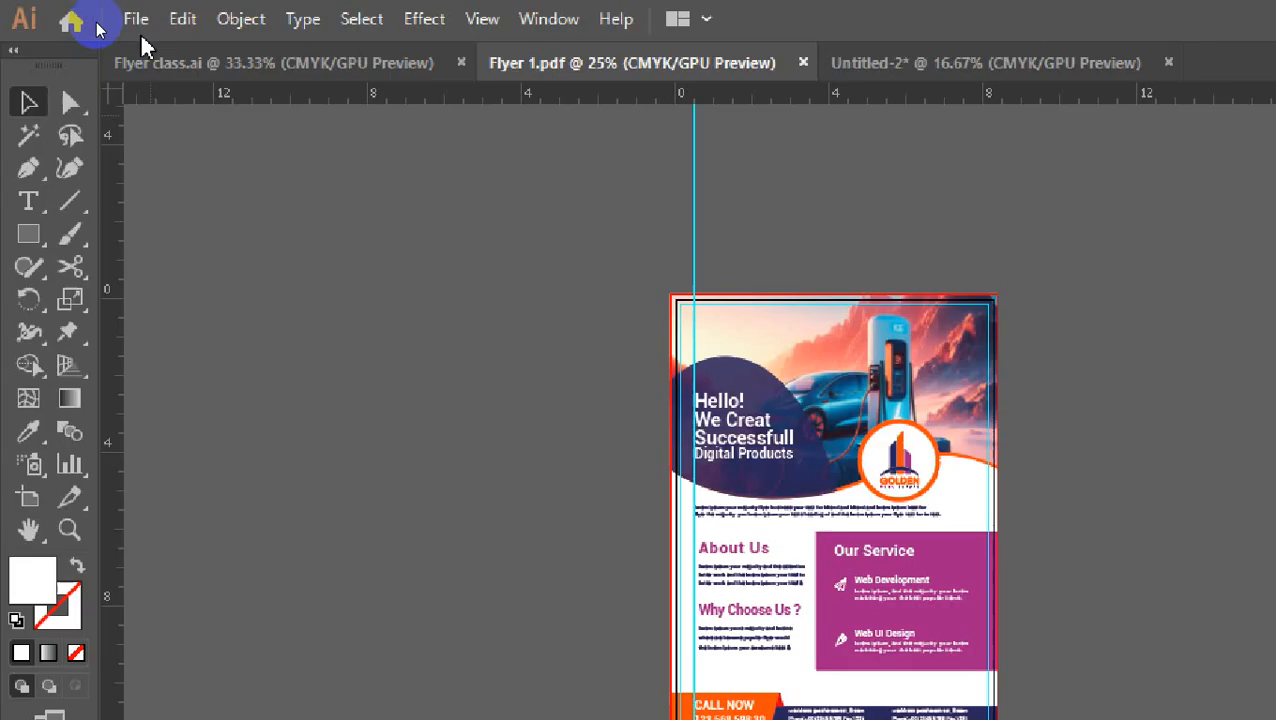
# Step: Export the flyer as Flyer 1.png using all artboards, with High (300 ppi) resolution and a transparent background
pyautogui.click(93, 14)
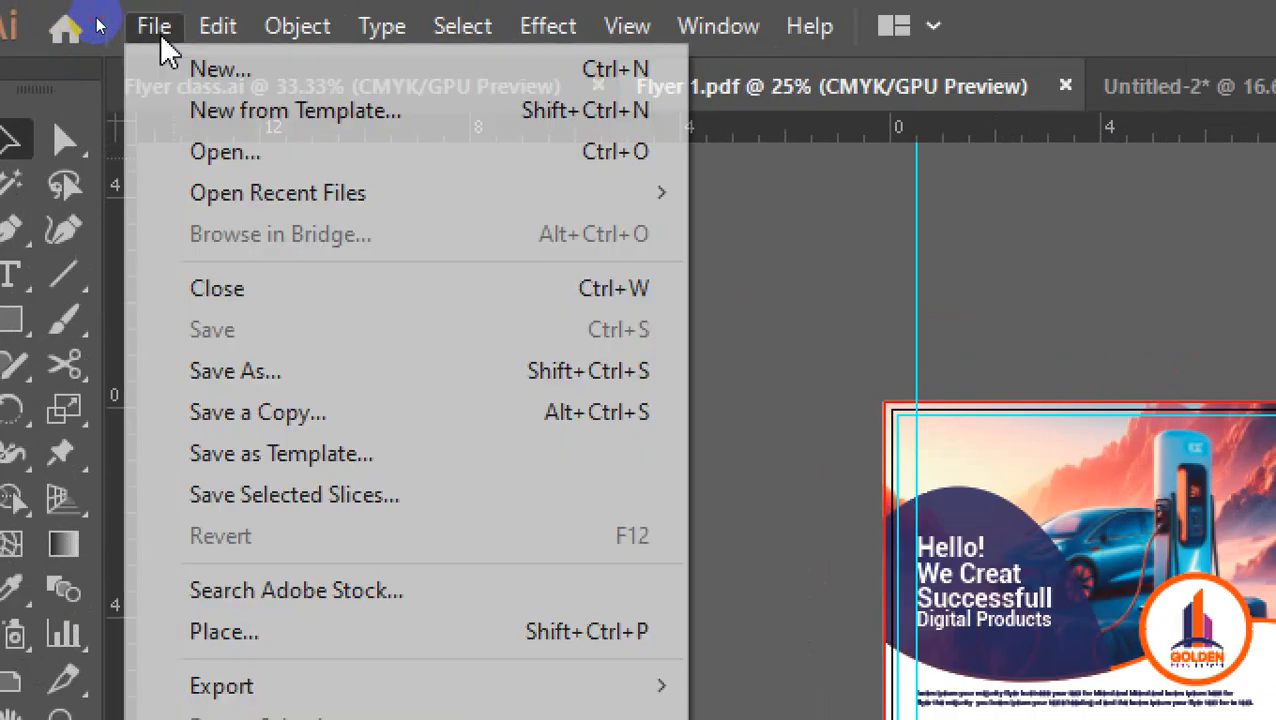
pyautogui.moveTo(341, 686)
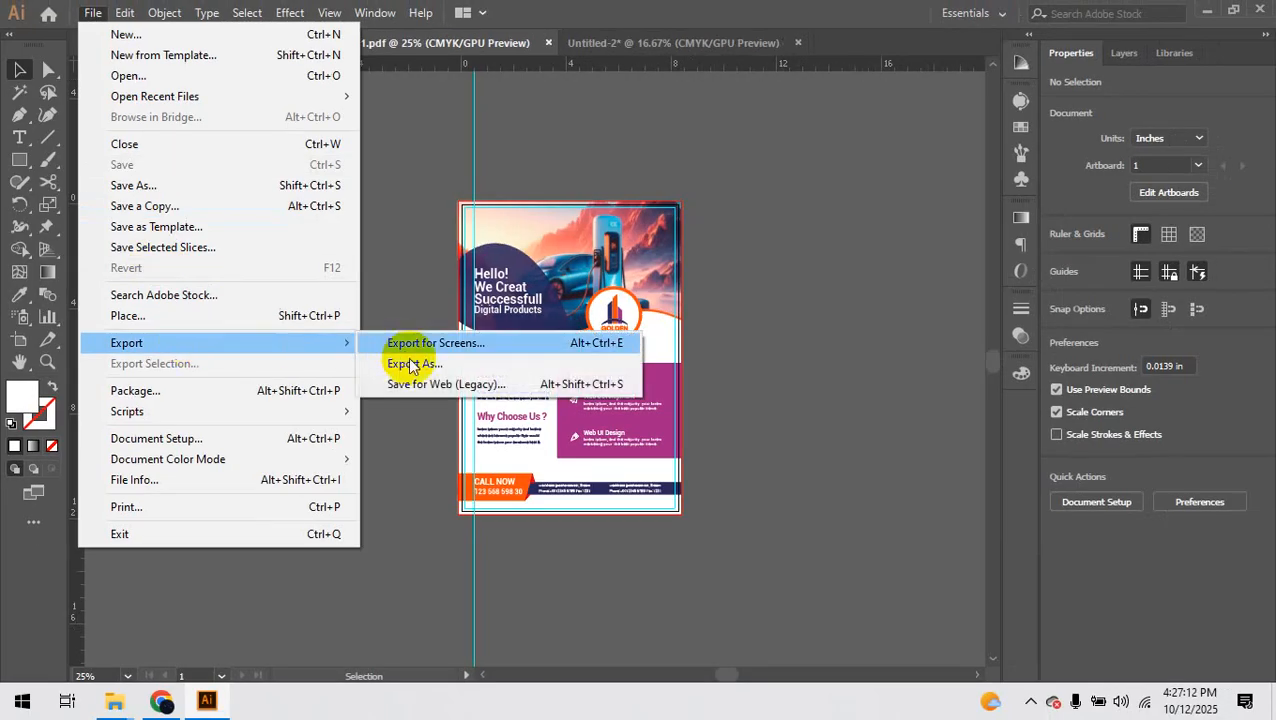
pyautogui.click(415, 368)
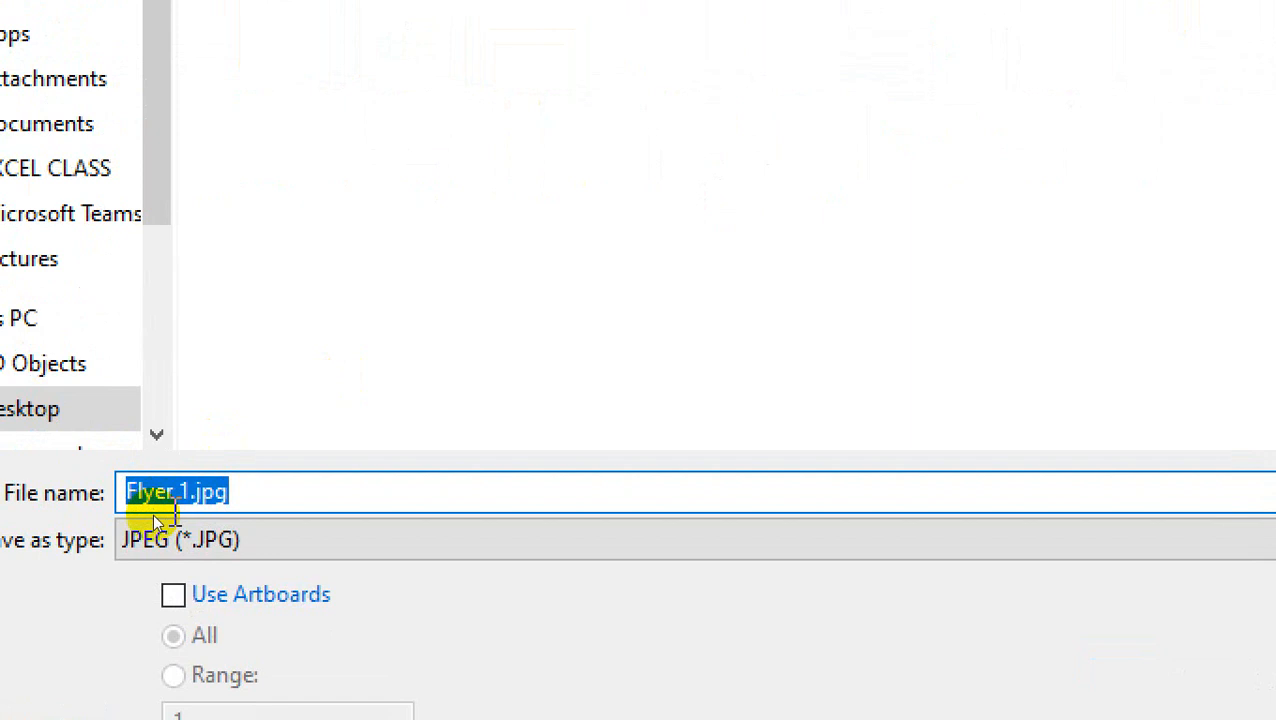
pyautogui.click(152, 538)
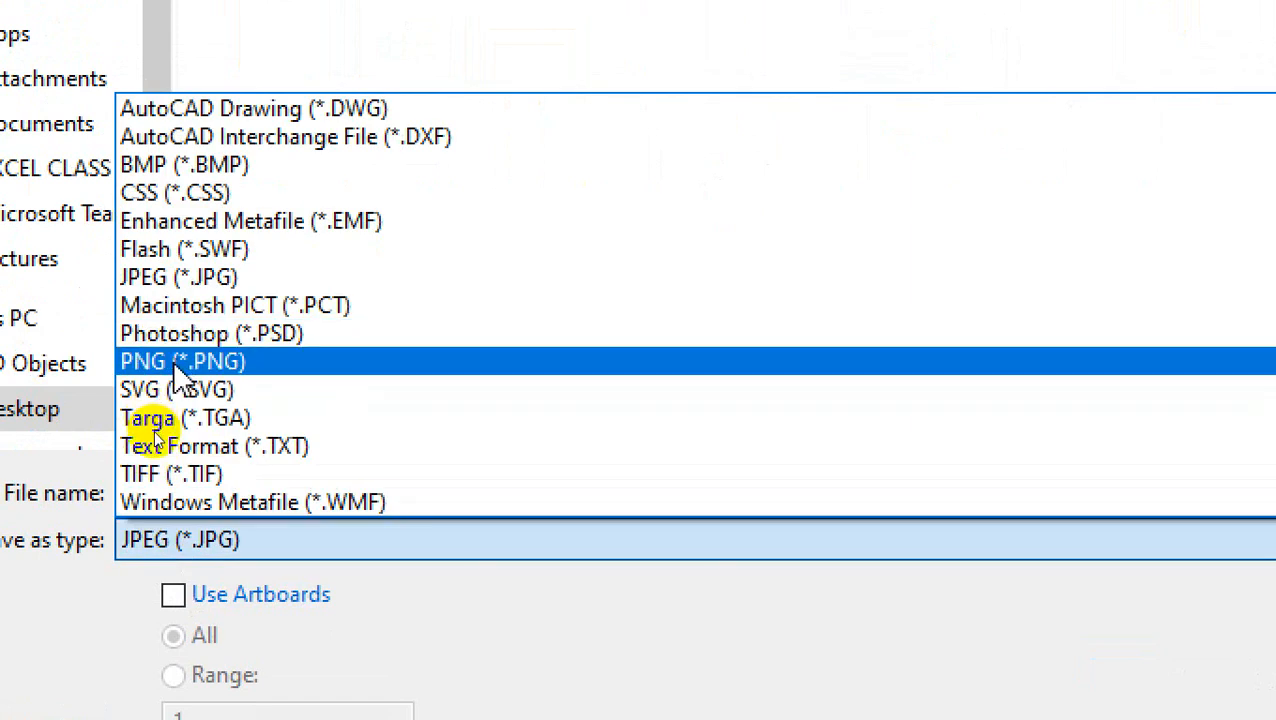
pyautogui.click(174, 364)
pyautogui.click(173, 594)
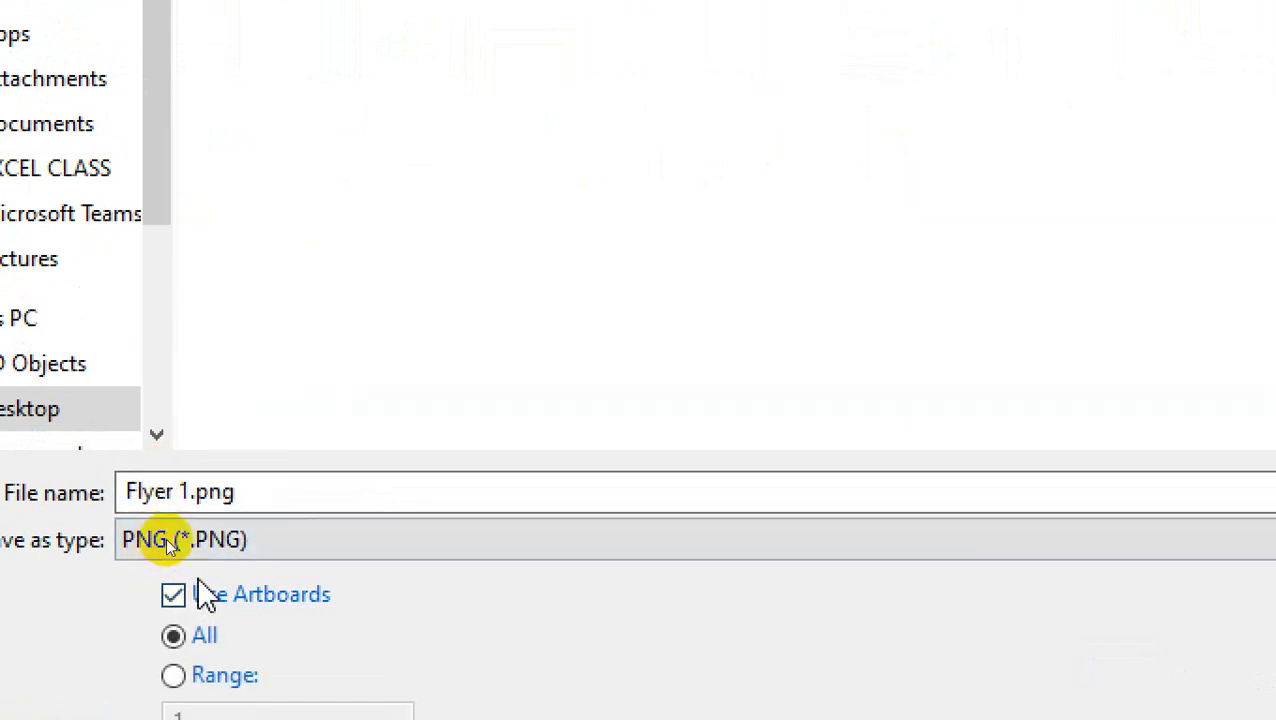
pyautogui.click(1117, 651)
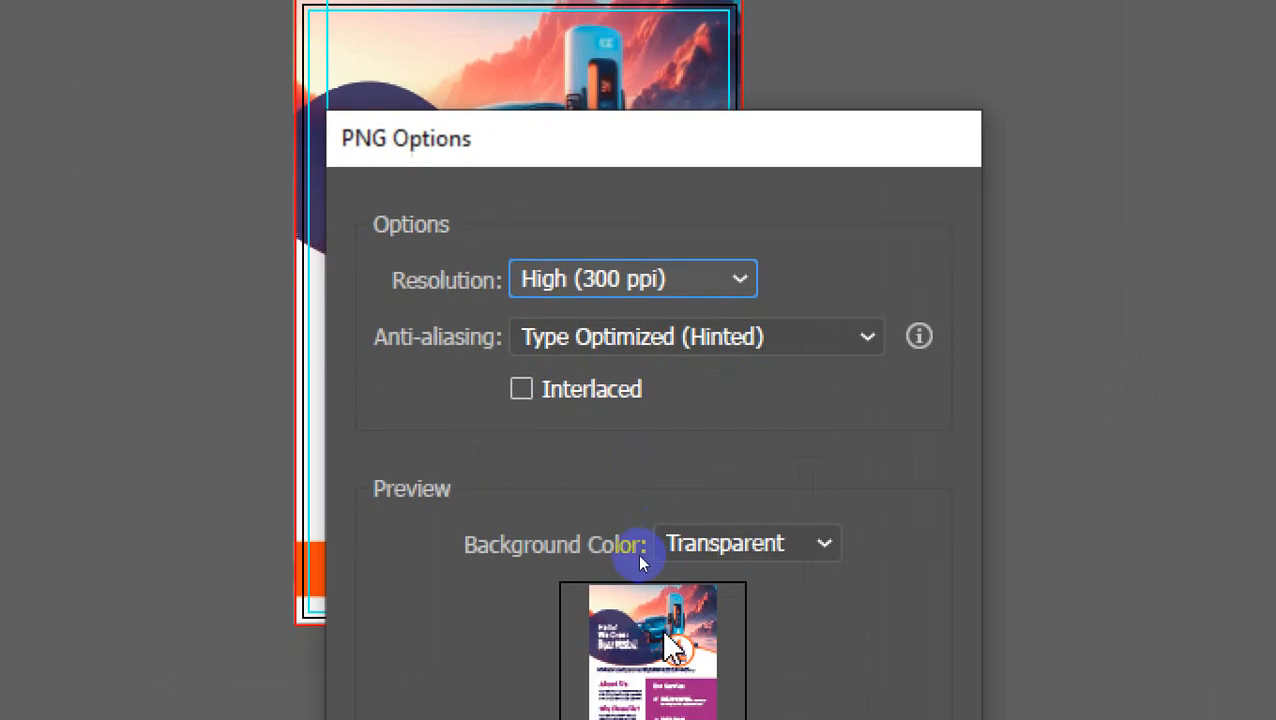
pyautogui.click(649, 644)
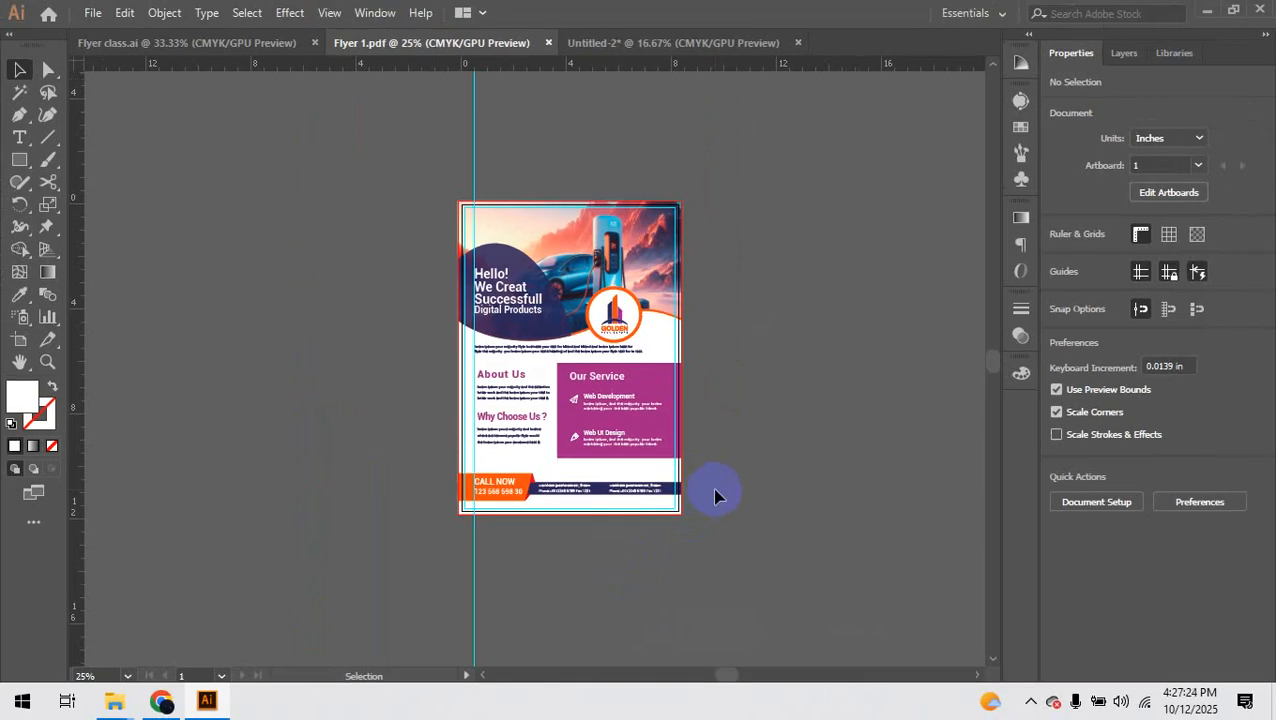
# Step: Open the desktop's G 89 folder and select Flyer 1.1-01.jpg, Flyer 1.ai, Flyer 1.eps, Flyer 1.pdf, Flyer 1-01.jpg and Flyer 1-01.png together
pyautogui.press('super+d')
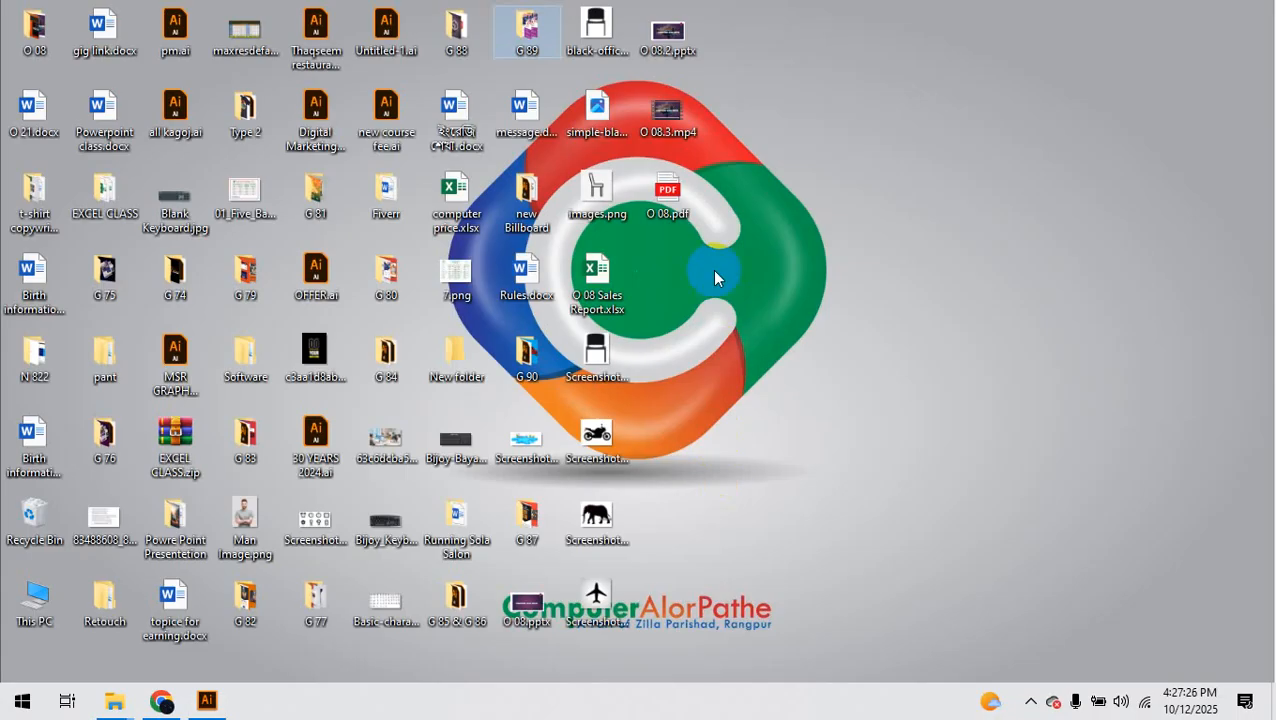
pyautogui.doubleClick(533, 20)
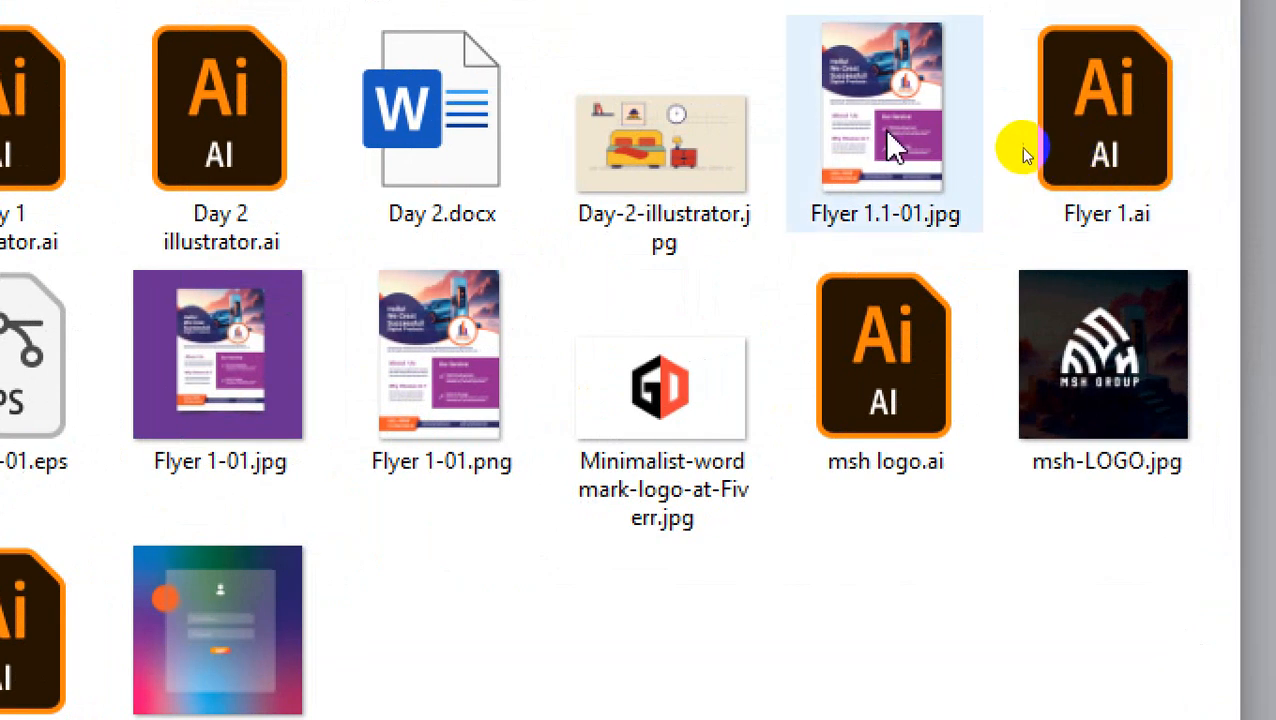
pyautogui.click(871, 127)
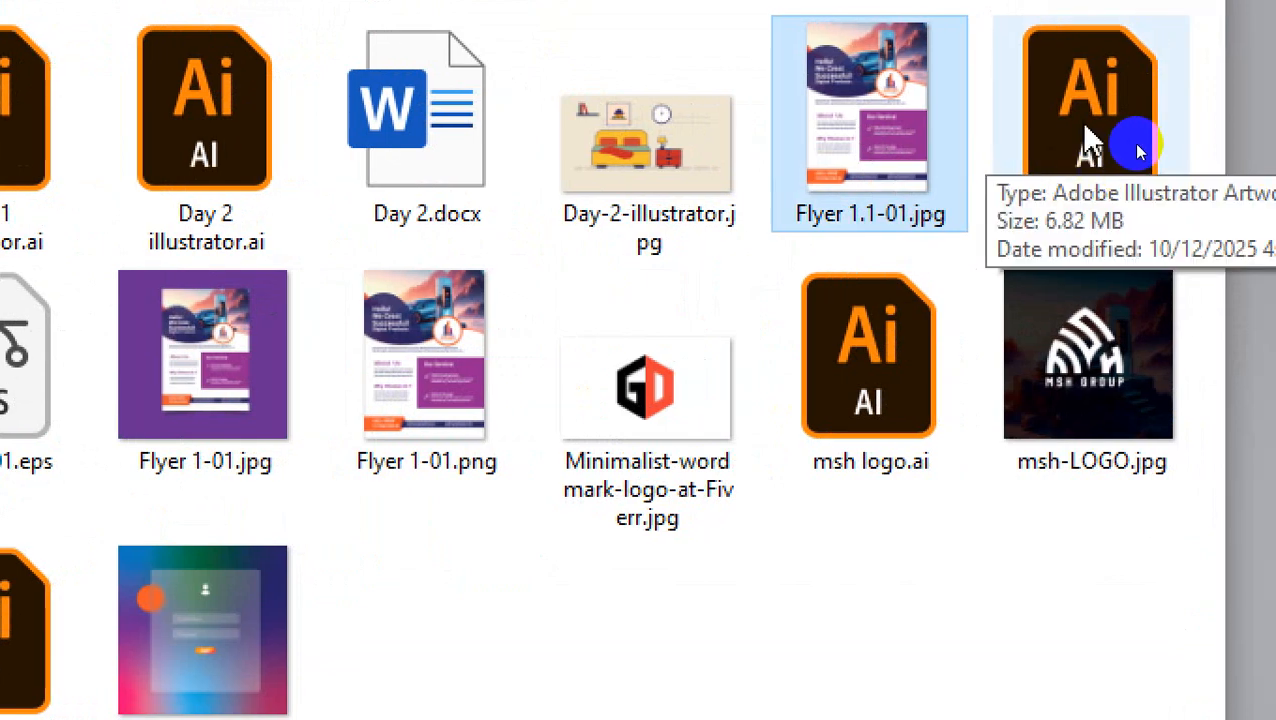
pyautogui.keyDown('ctrl'); pyautogui.click(1134, 145); pyautogui.keyUp('ctrl')
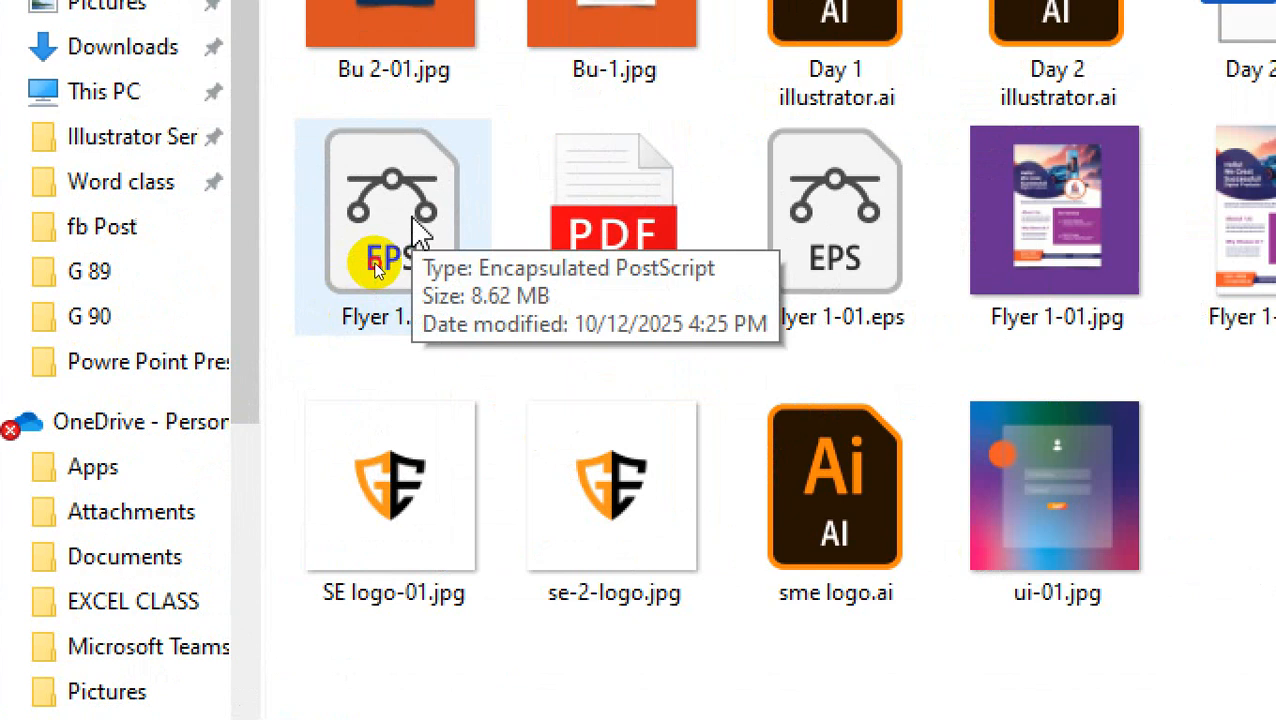
pyautogui.keyDown('ctrl'); pyautogui.click(452, 261); pyautogui.keyUp('ctrl')
pyautogui.keyDown('ctrl'); pyautogui.click(618, 262); pyautogui.keyUp('ctrl')
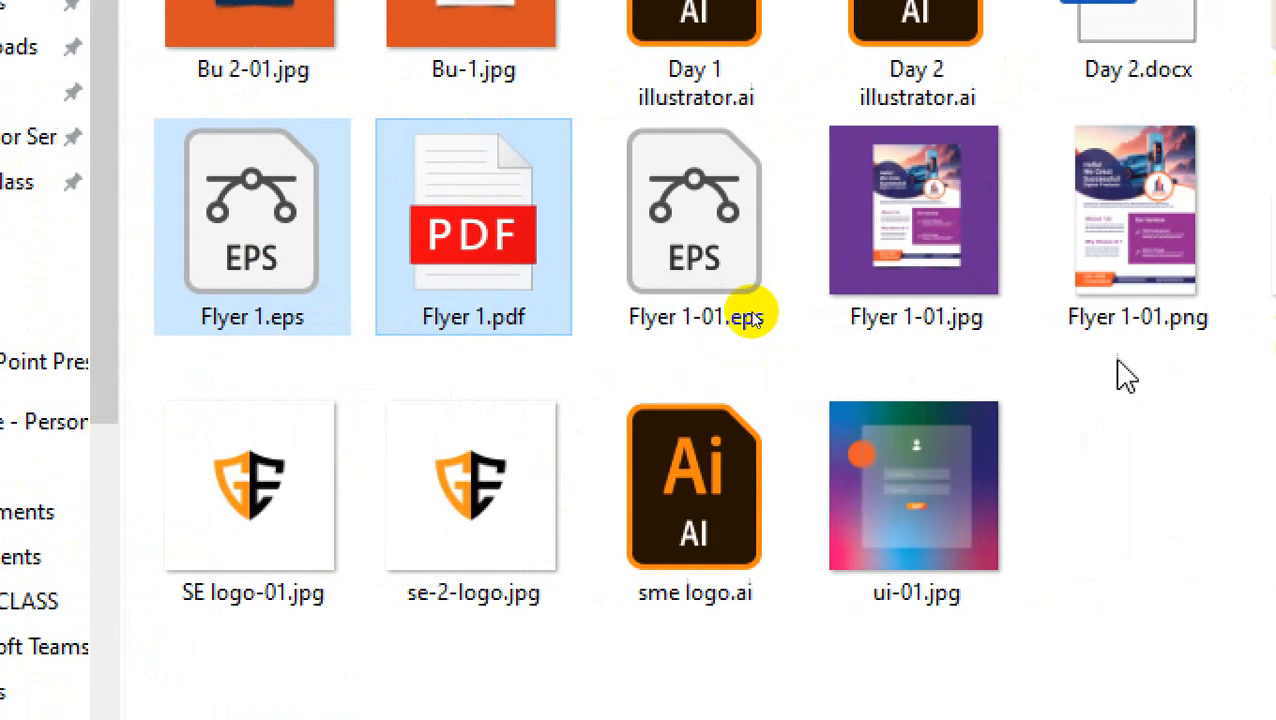
pyautogui.keyDown('ctrl'); pyautogui.click(963, 290); pyautogui.keyUp('ctrl')
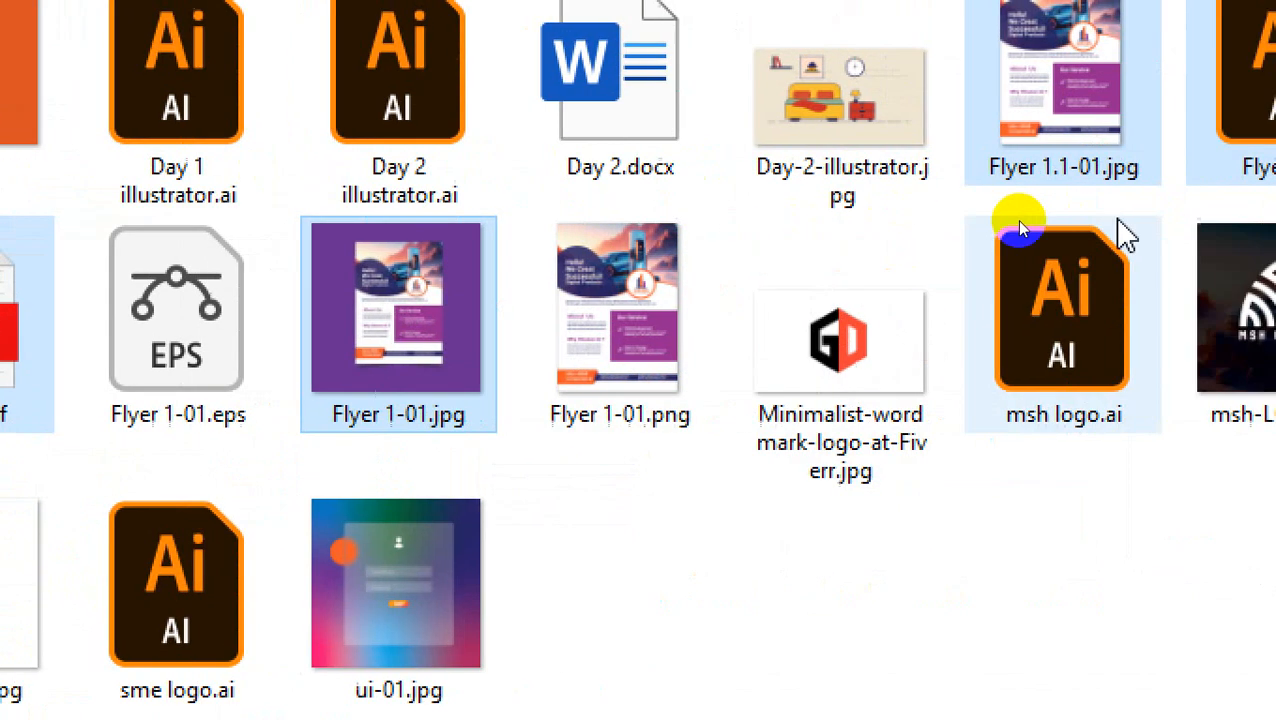
pyautogui.keyDown('ctrl'); pyautogui.click(590, 365); pyautogui.keyUp('ctrl')
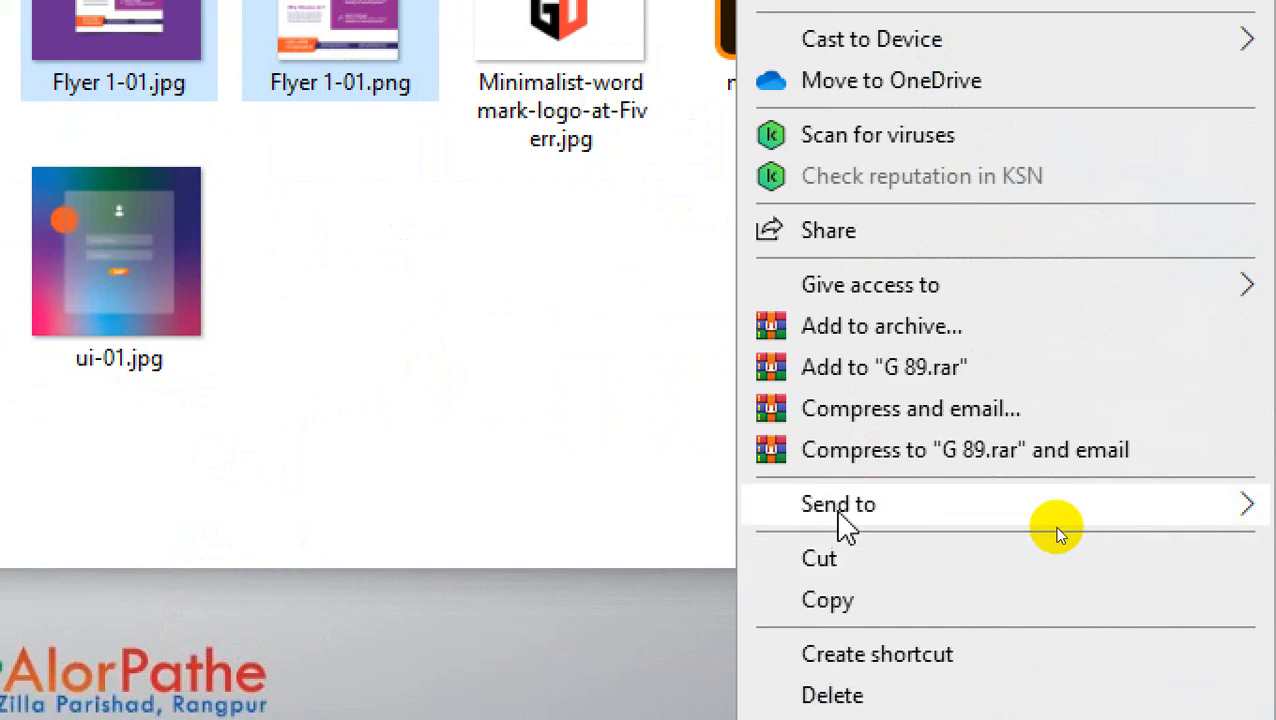
# Step: Compress the selected flyer files into a zip archive named V1 flyer design, and close the folder
pyautogui.moveTo(840, 515)
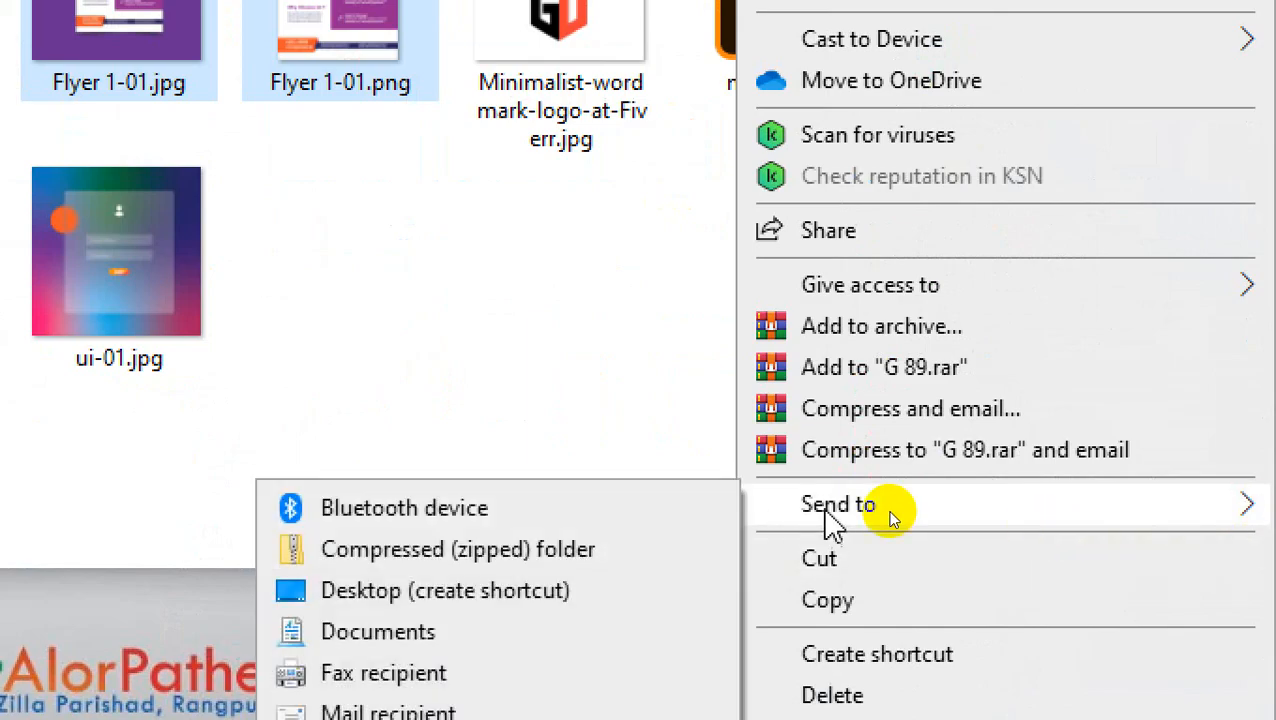
pyautogui.click(455, 570)
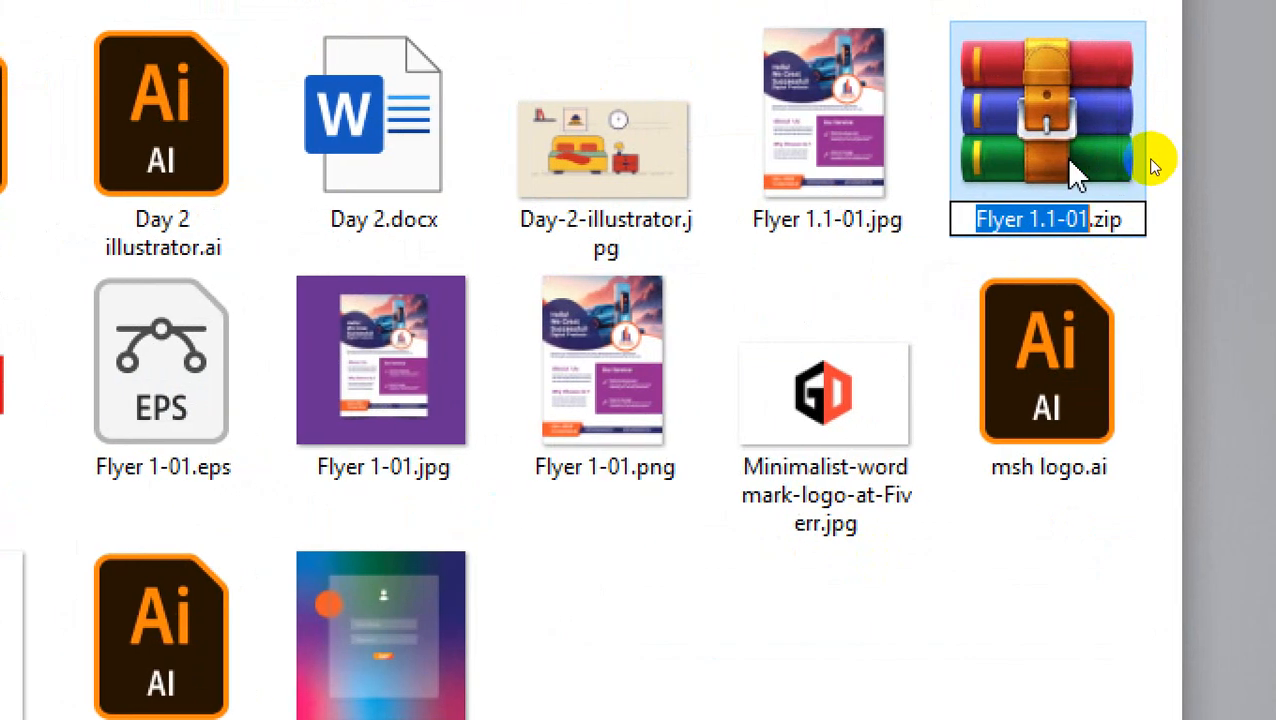
pyautogui.write('V1 ')
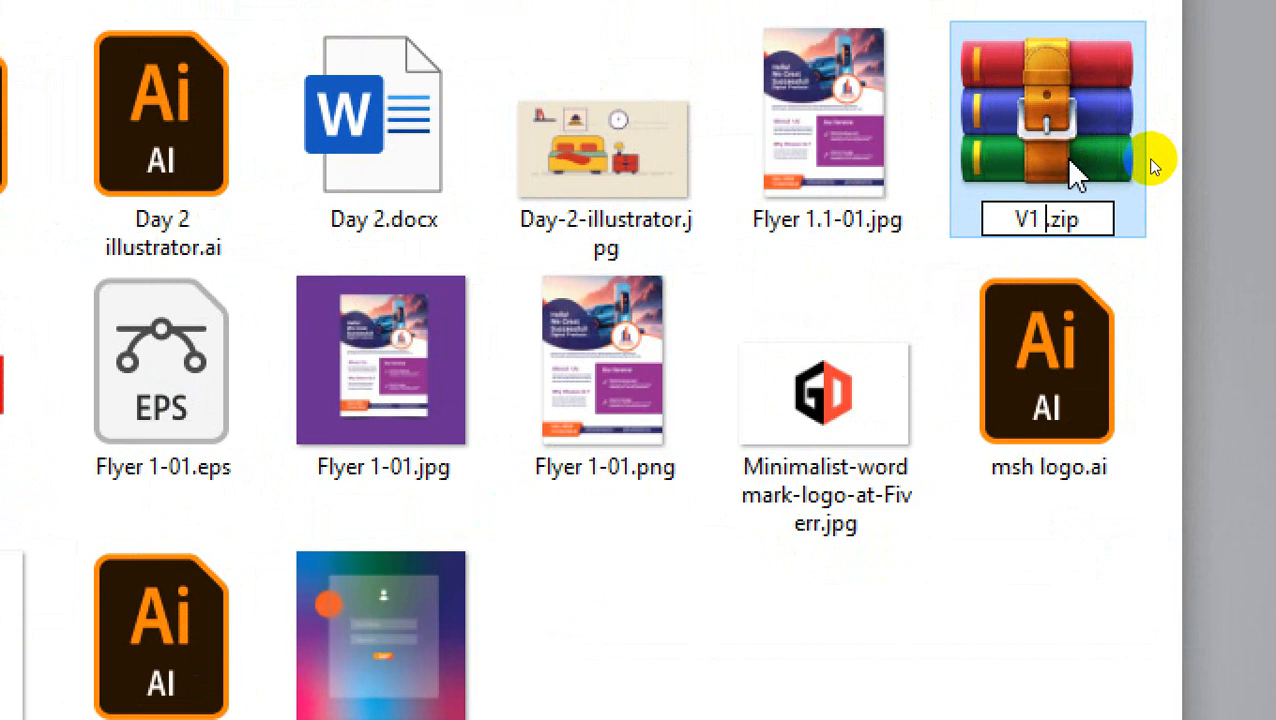
pyautogui.write('flyer d')
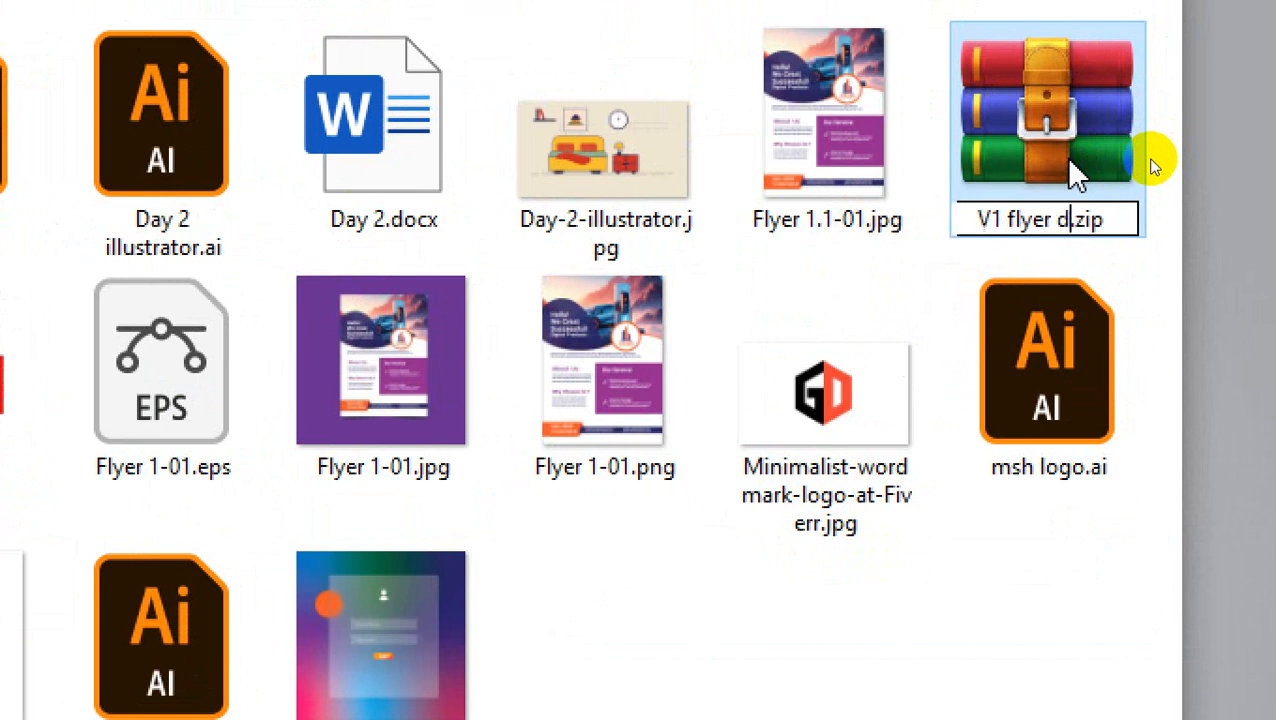
pyautogui.write('esign')
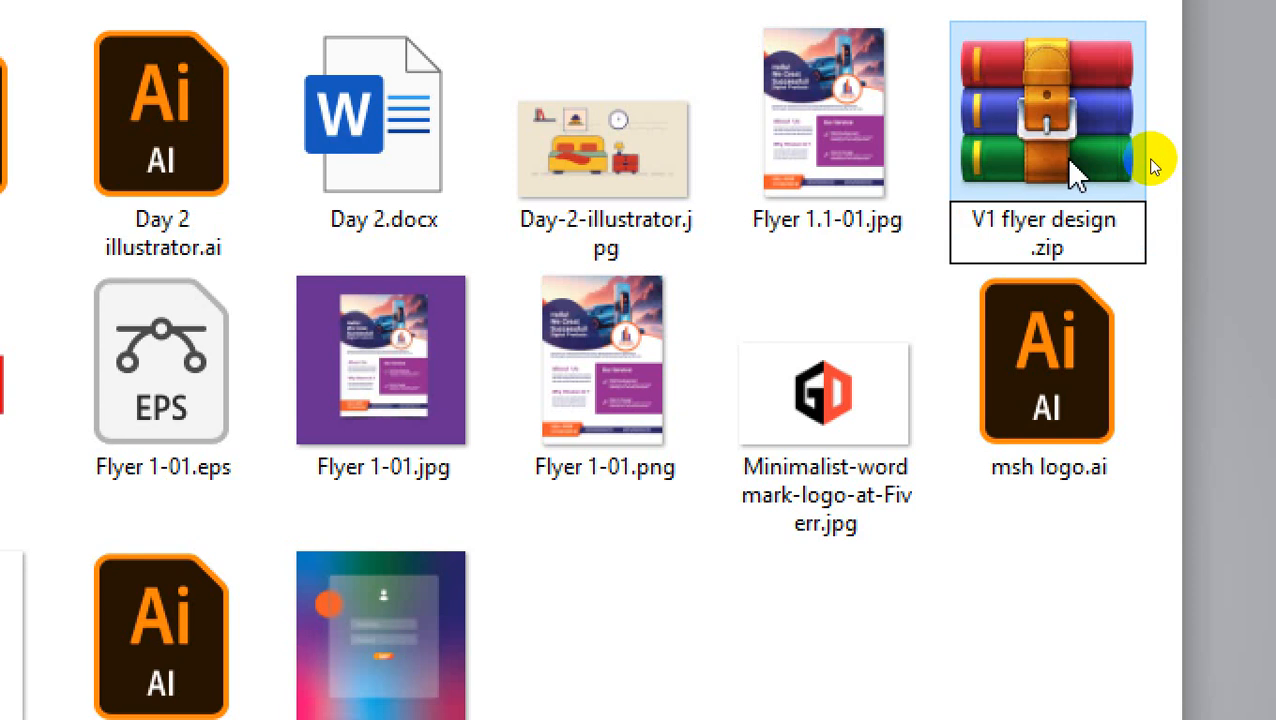
pyautogui.press('Return')
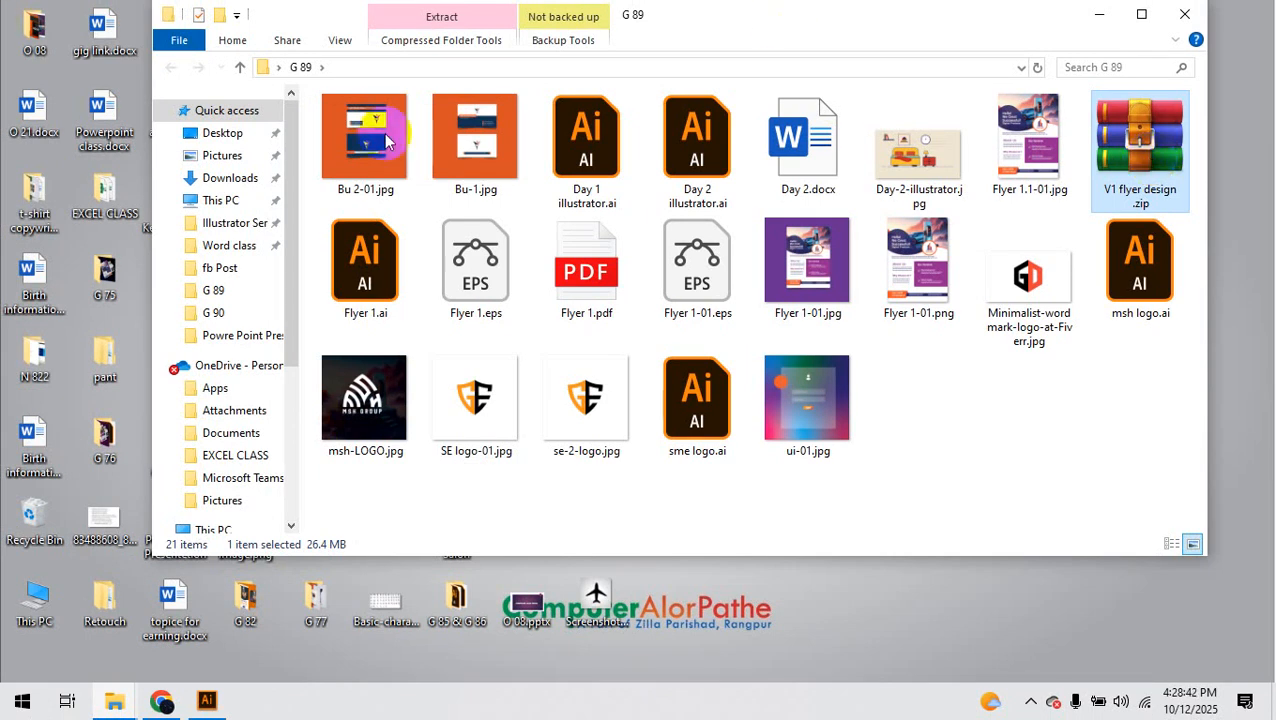
pyautogui.click(1193, 17)
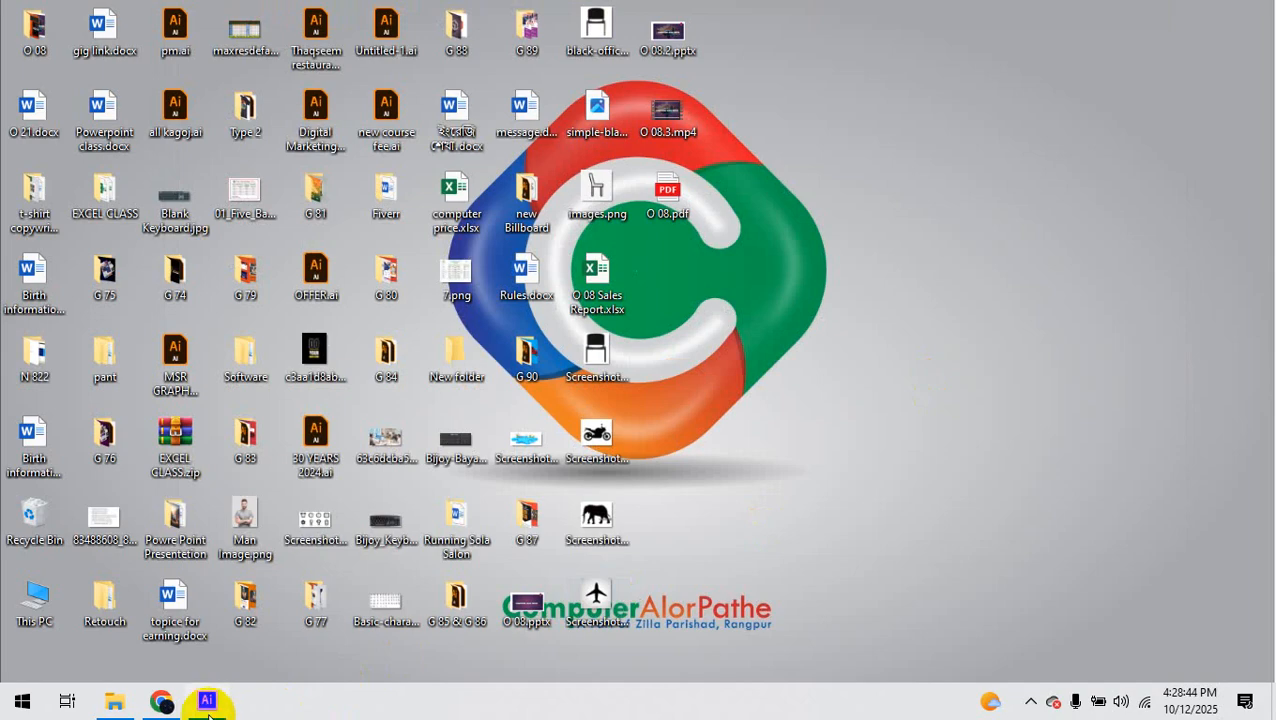
# Step: Switch to Illustrator and create a new A4 print document in inches with a 0.125 in bleed on all sides
pyautogui.click(207, 700)
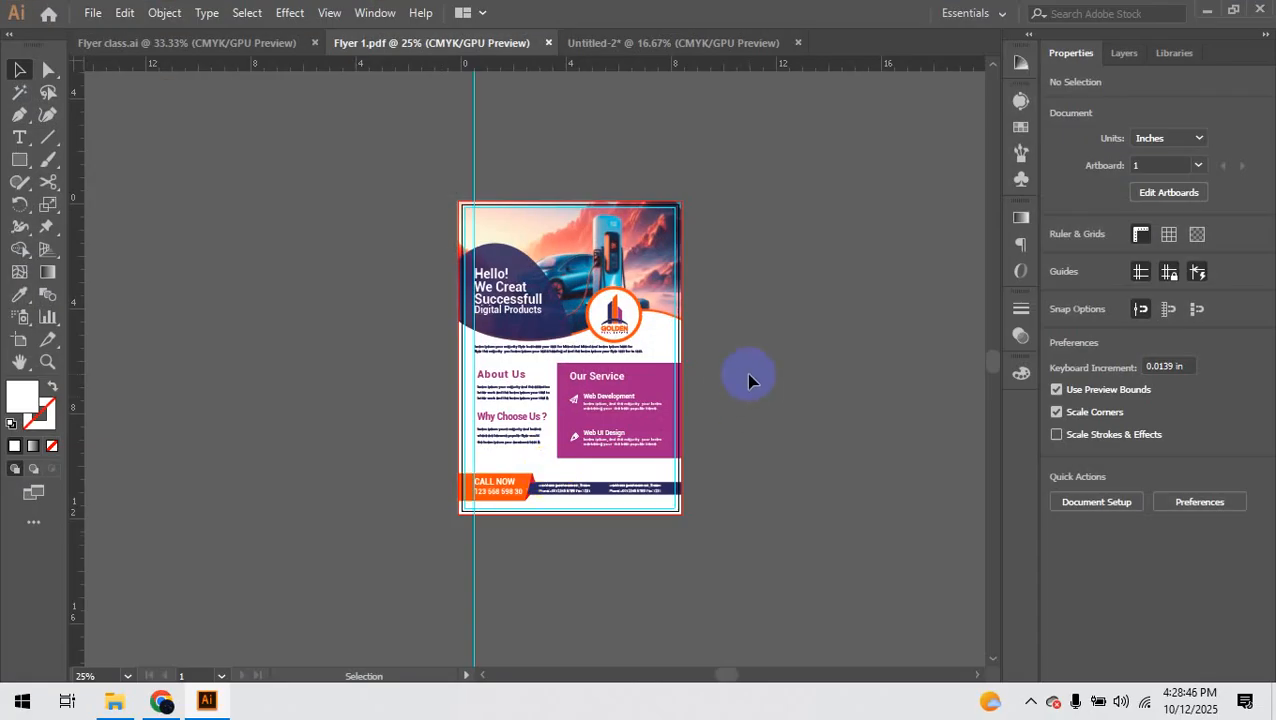
pyautogui.moveTo(728, 376); pyautogui.dragTo(675, 373)
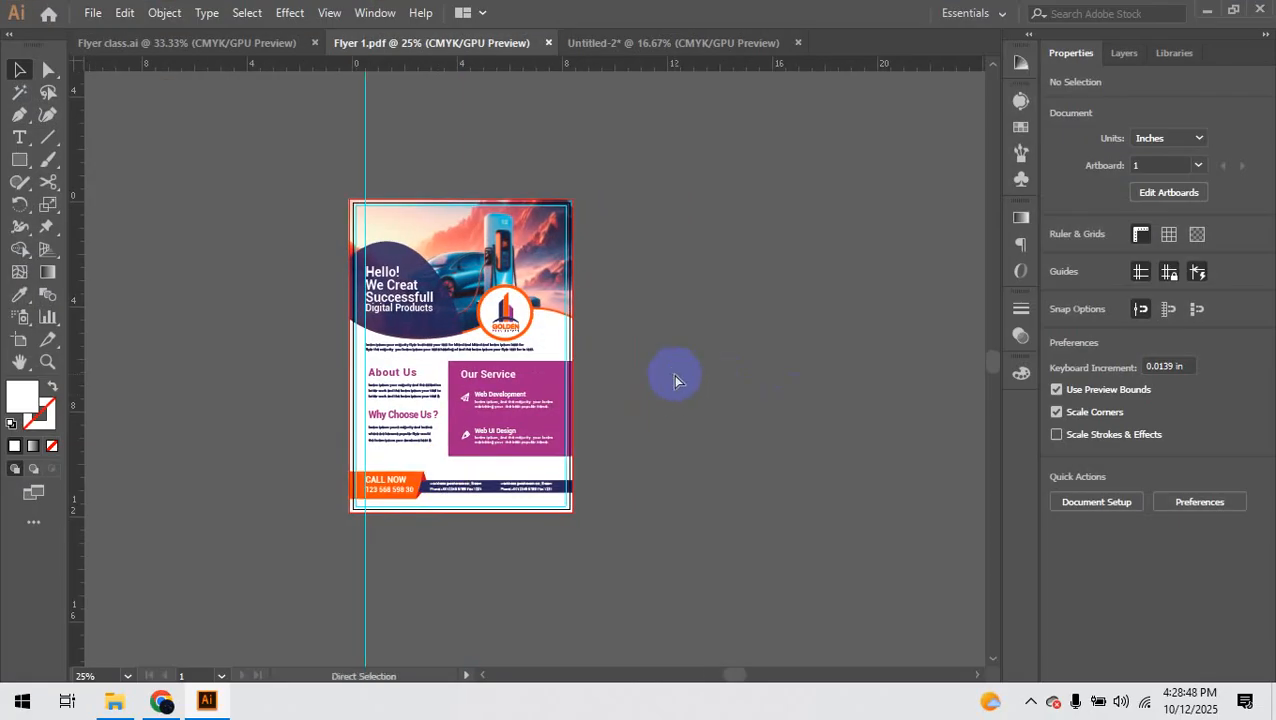
pyautogui.hotkey('ctrl', 'n')
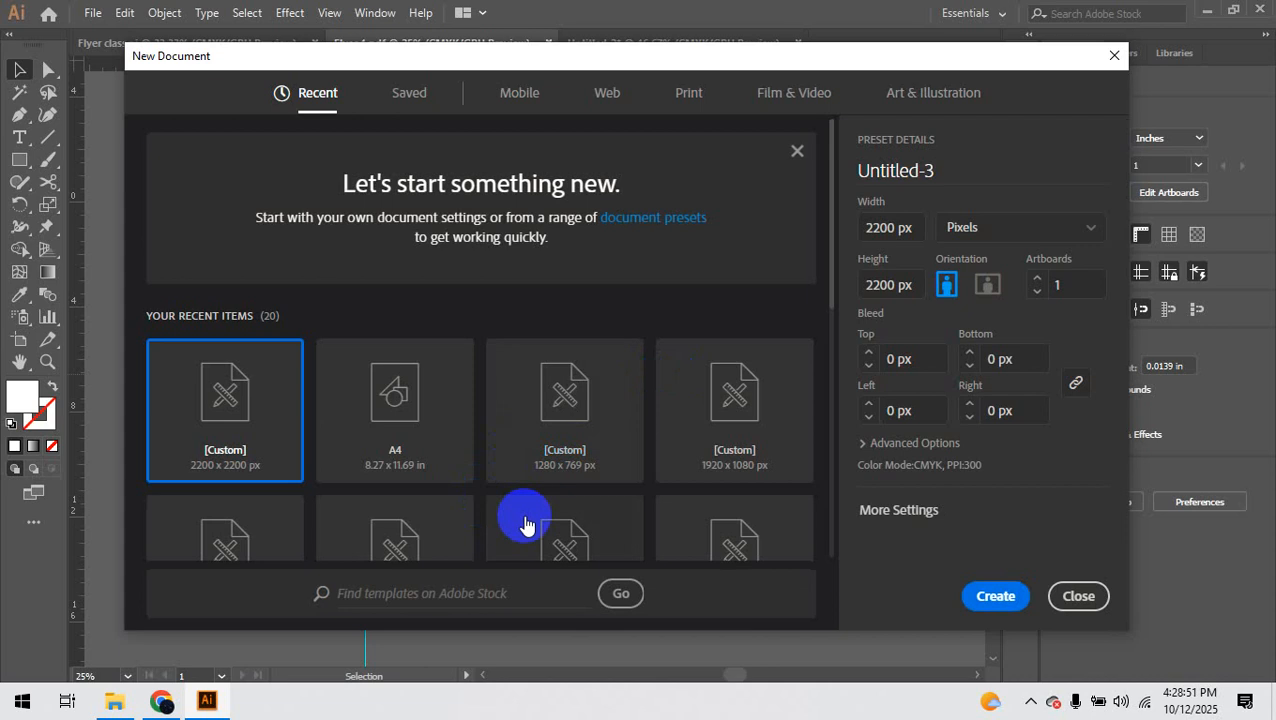
pyautogui.click(688, 92)
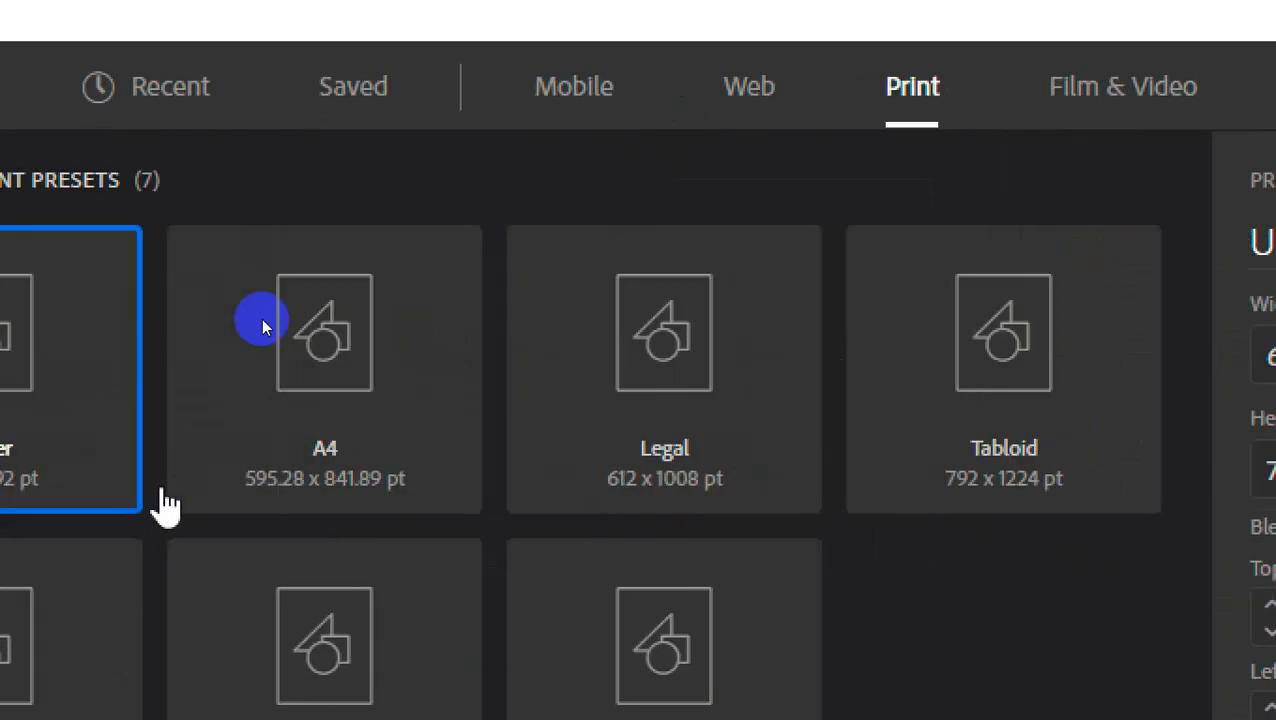
pyautogui.click(320, 460)
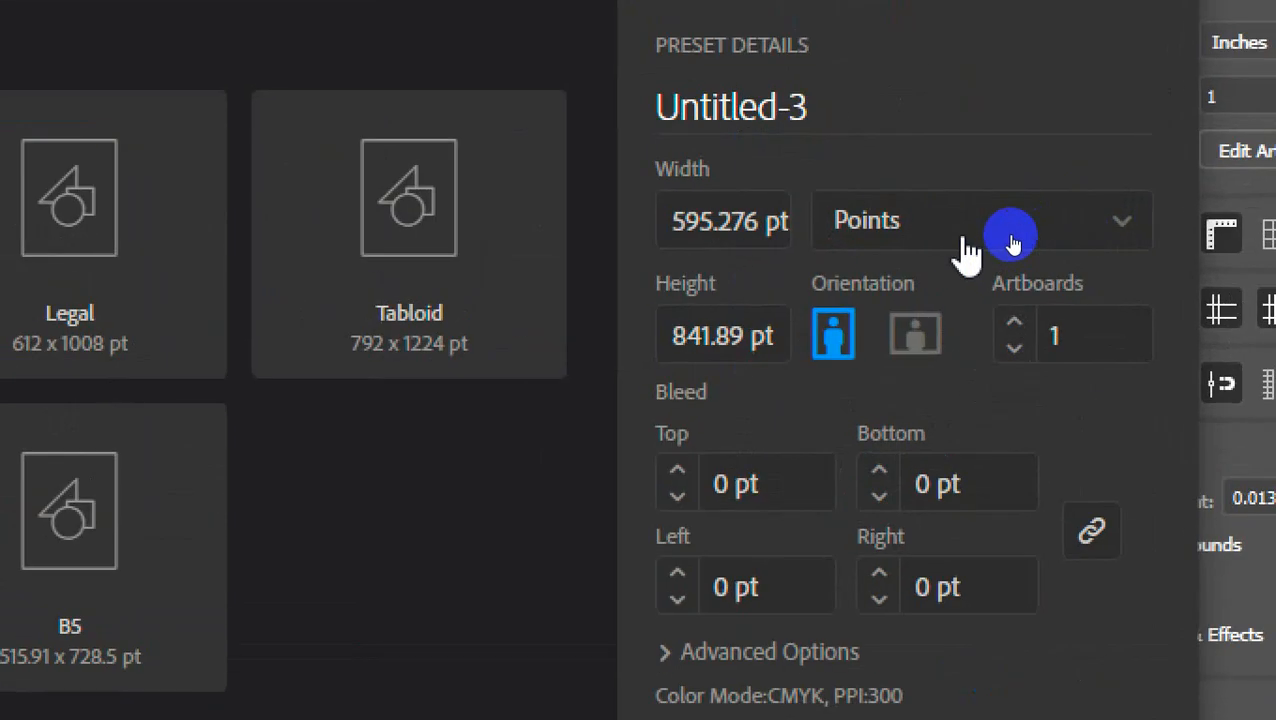
pyautogui.click(966, 225)
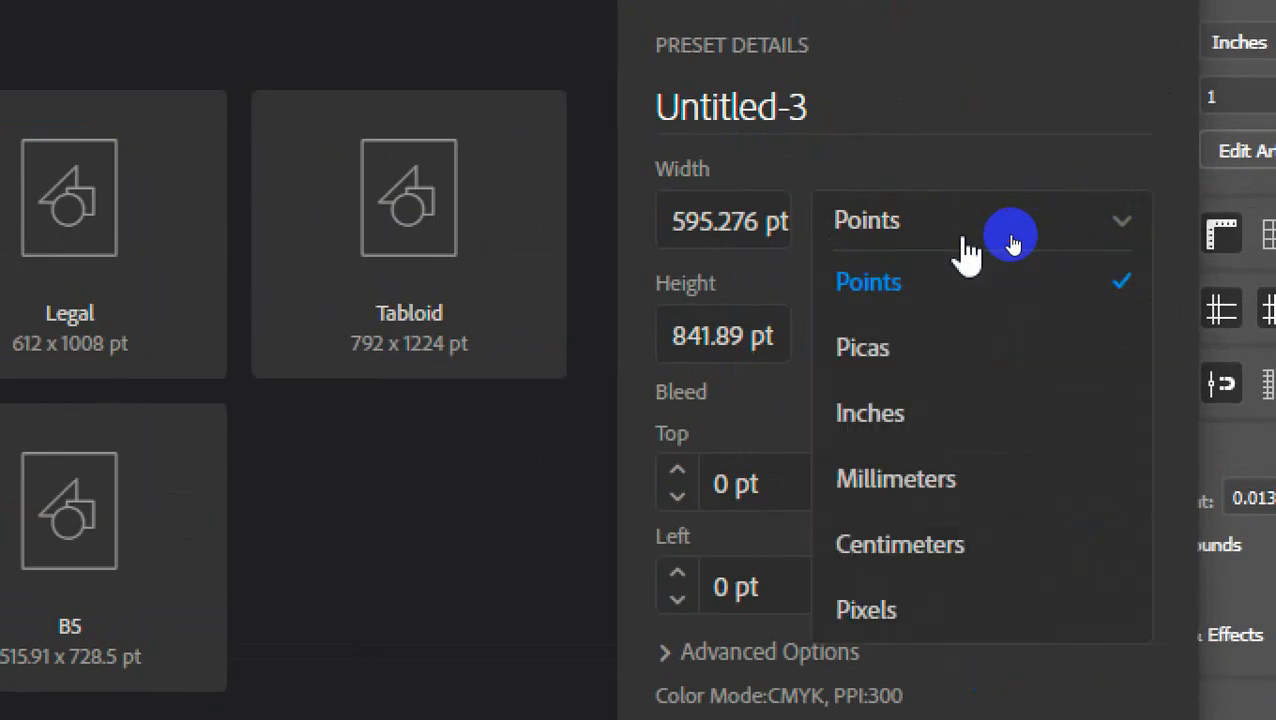
pyautogui.click(895, 414)
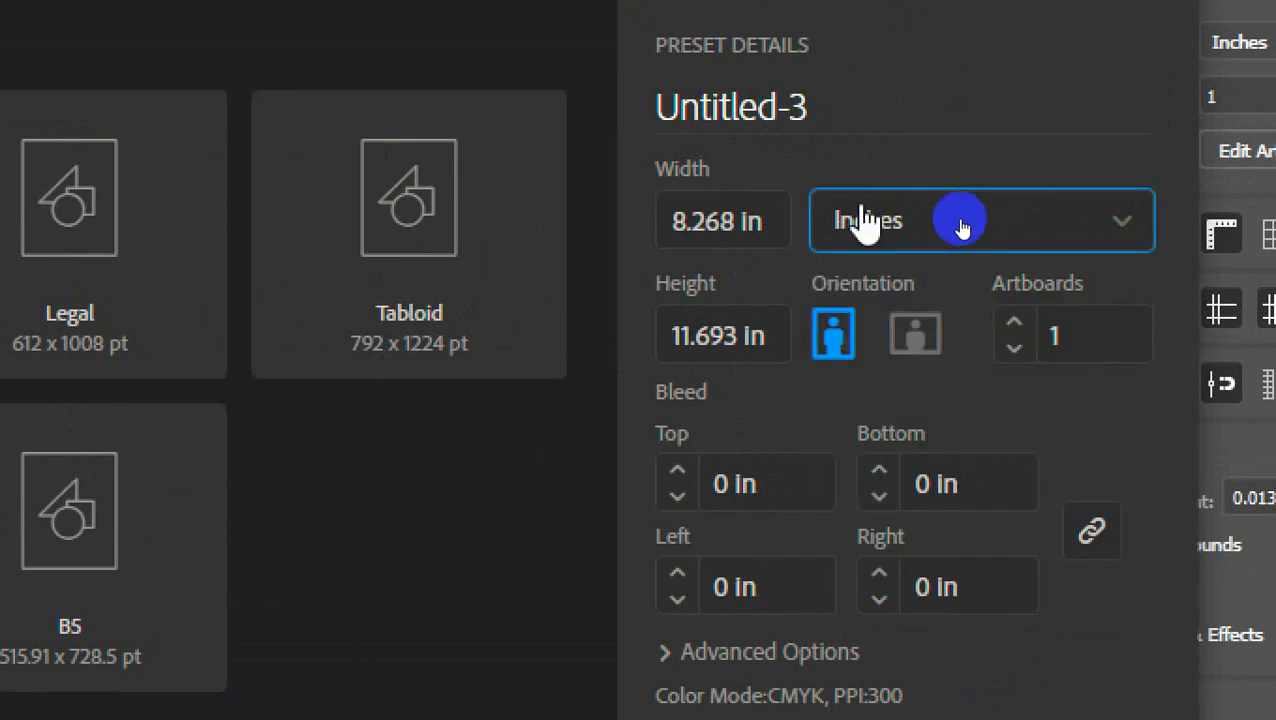
pyautogui.click(678, 472)
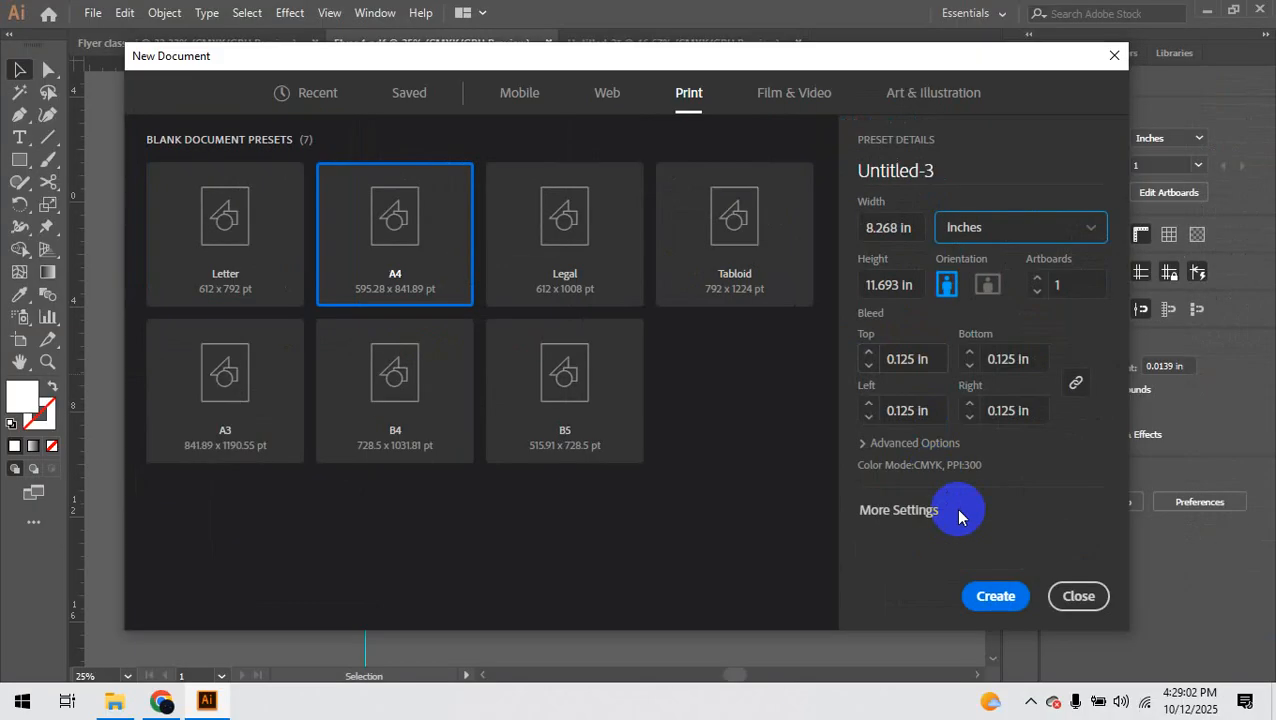
pyautogui.click(991, 595)
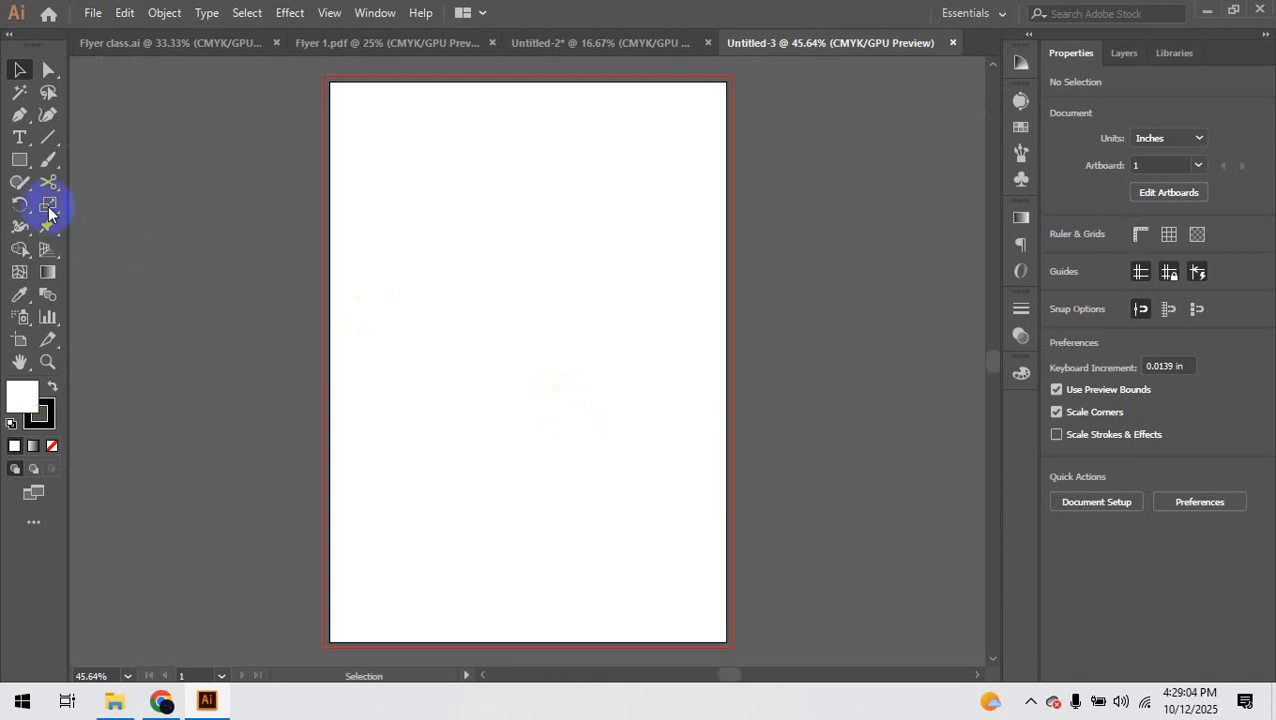
# Step: Draw a white rectangle covering the artboard out to the bleed edges and remove its stroke
pyautogui.click(20, 160)
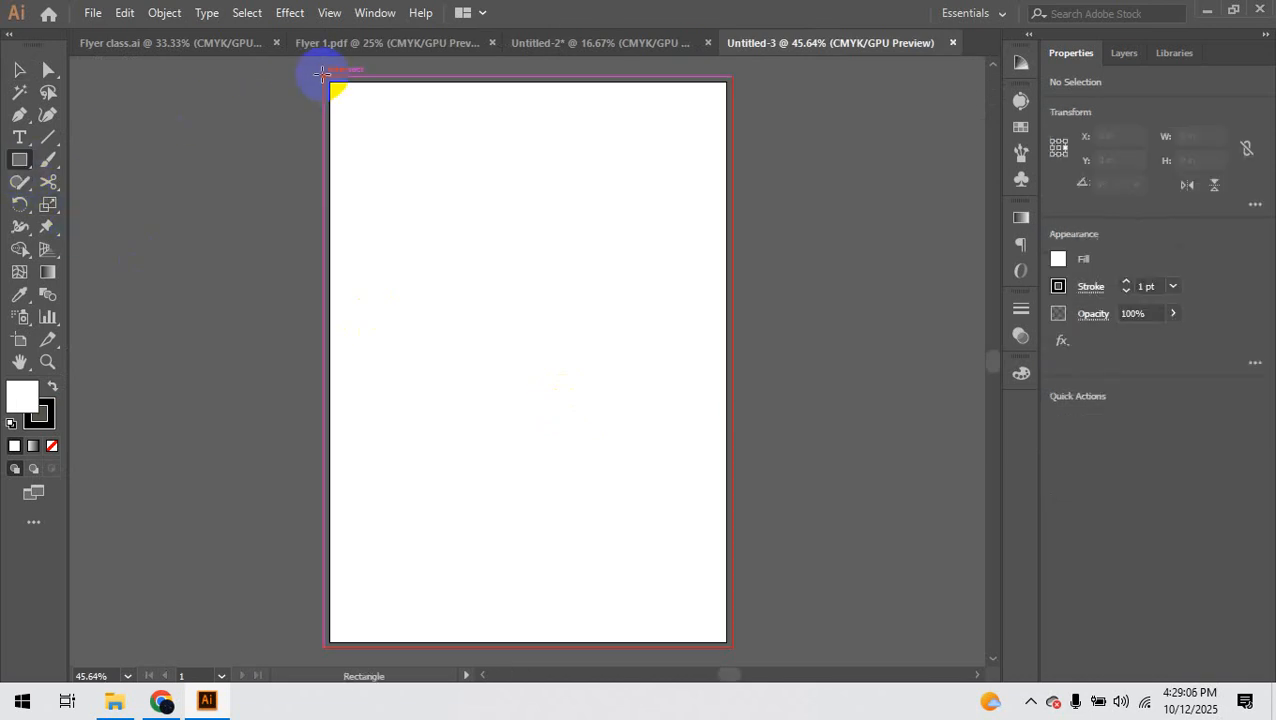
pyautogui.moveTo(322, 73); pyautogui.dragTo(732, 648)
pyautogui.press('x')
pyautogui.press('/')
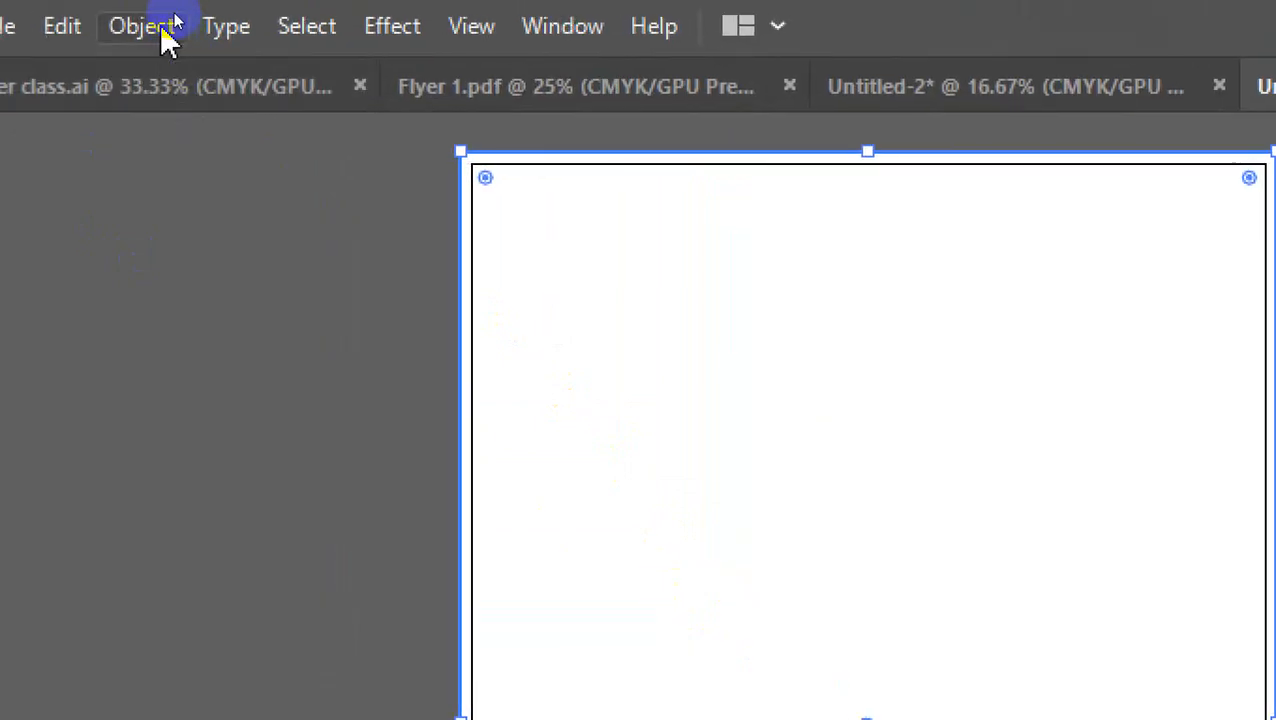
# Step: Offset the rectangle's path by -0.25 in and convert the inner path into margin guides
pyautogui.click(150, 26)
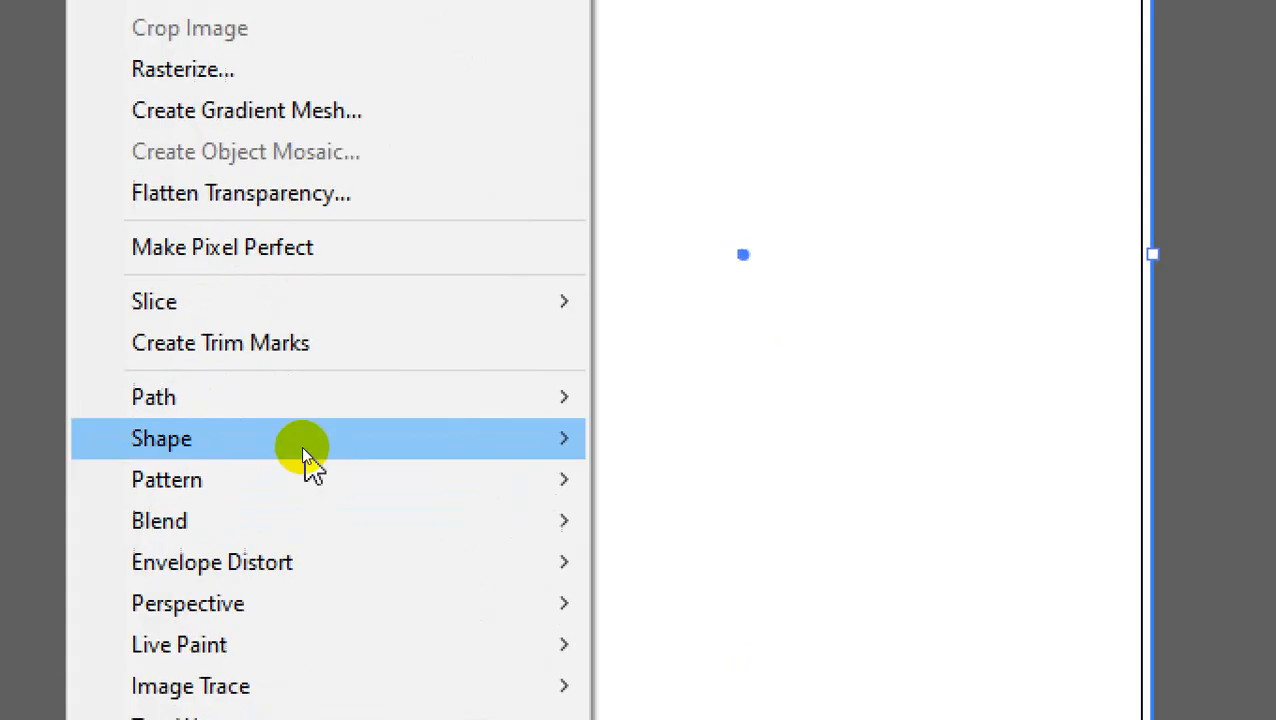
pyautogui.moveTo(300, 450)
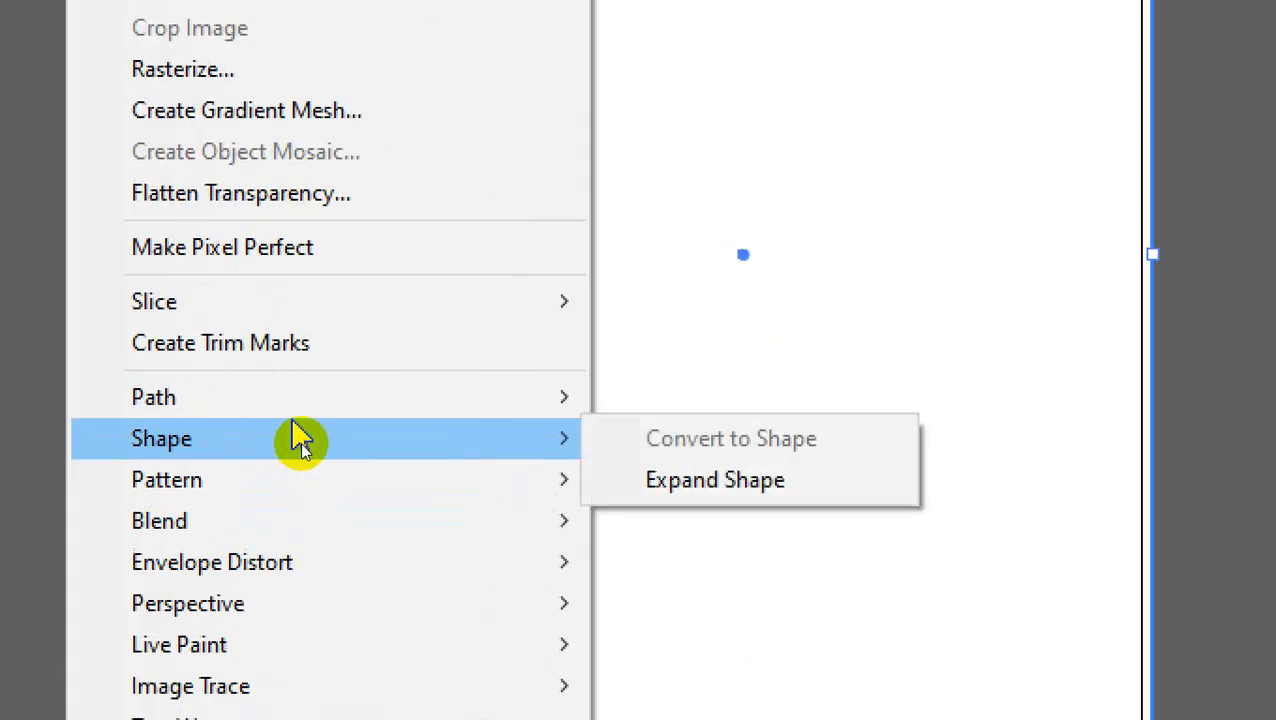
pyautogui.moveTo(290, 402)
pyautogui.click(834, 532)
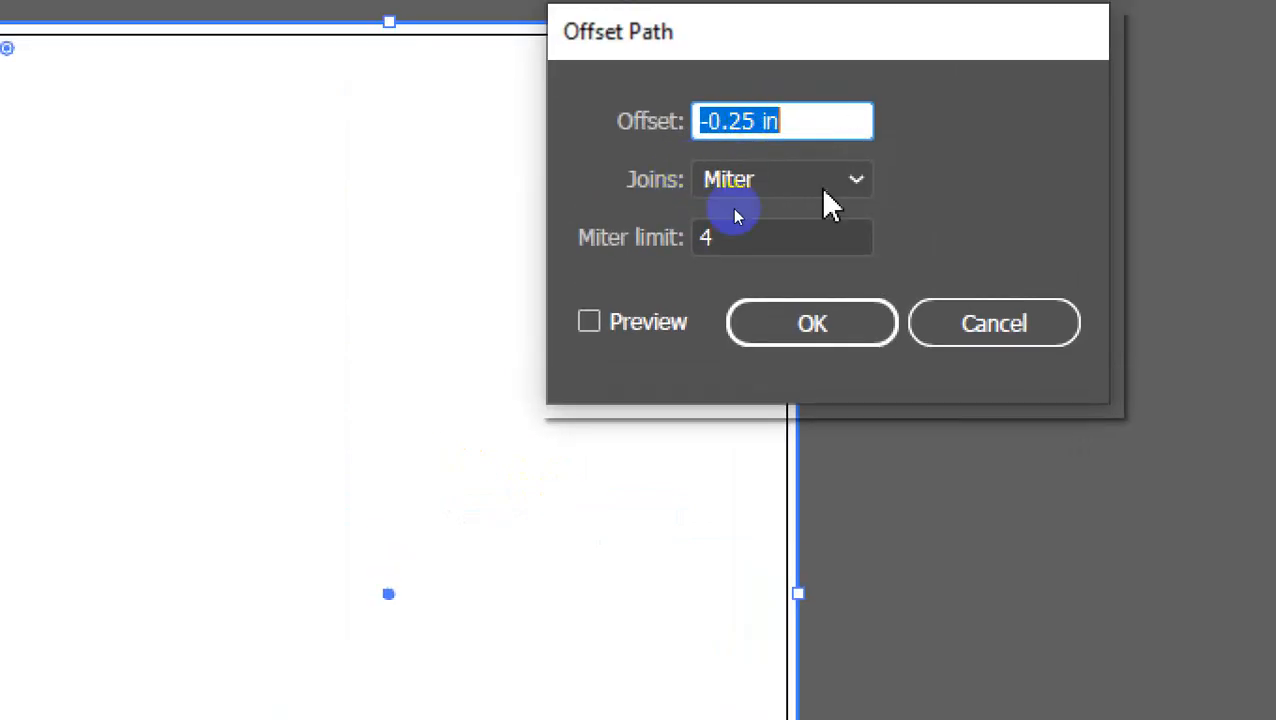
pyautogui.click(803, 336)
pyautogui.rightClick(657, 189)
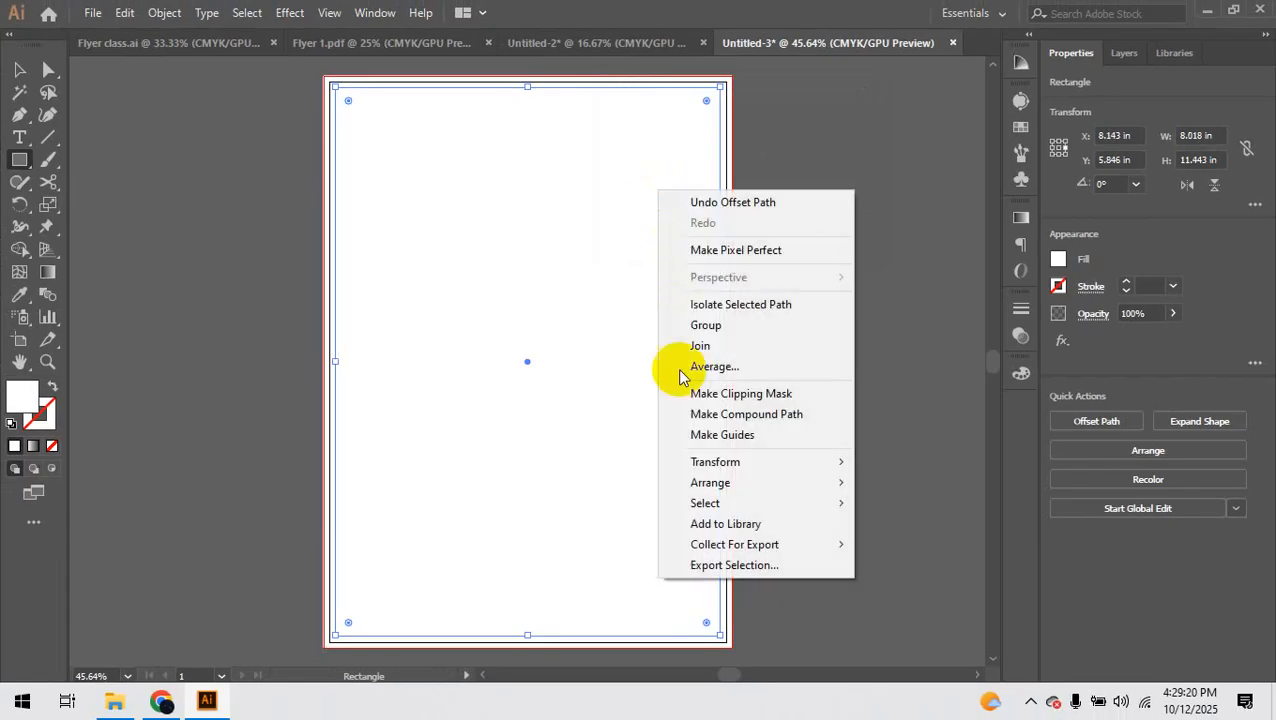
pyautogui.click(705, 437)
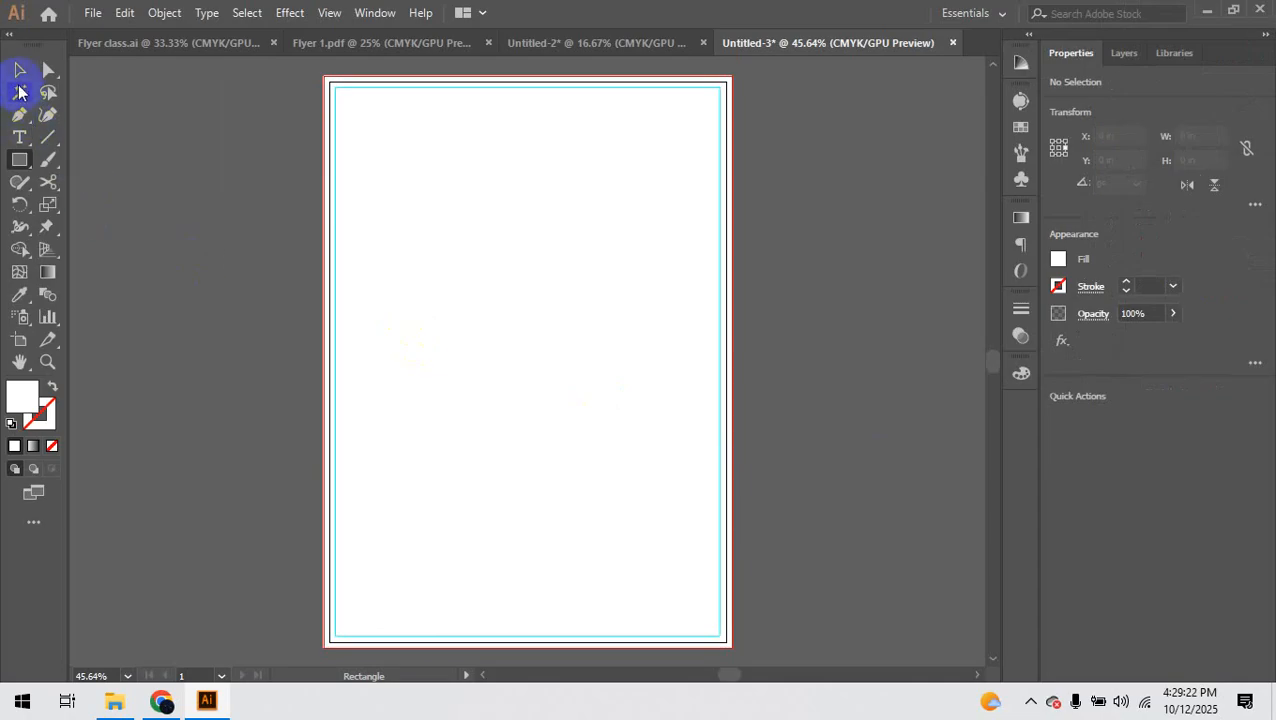
pyautogui.click(251, 139)
# Step: Copy the flyer texts and logo from Flyer class.ai into Untitled-3 and place them outside the artboard, on its left
pyautogui.click(251, 40)
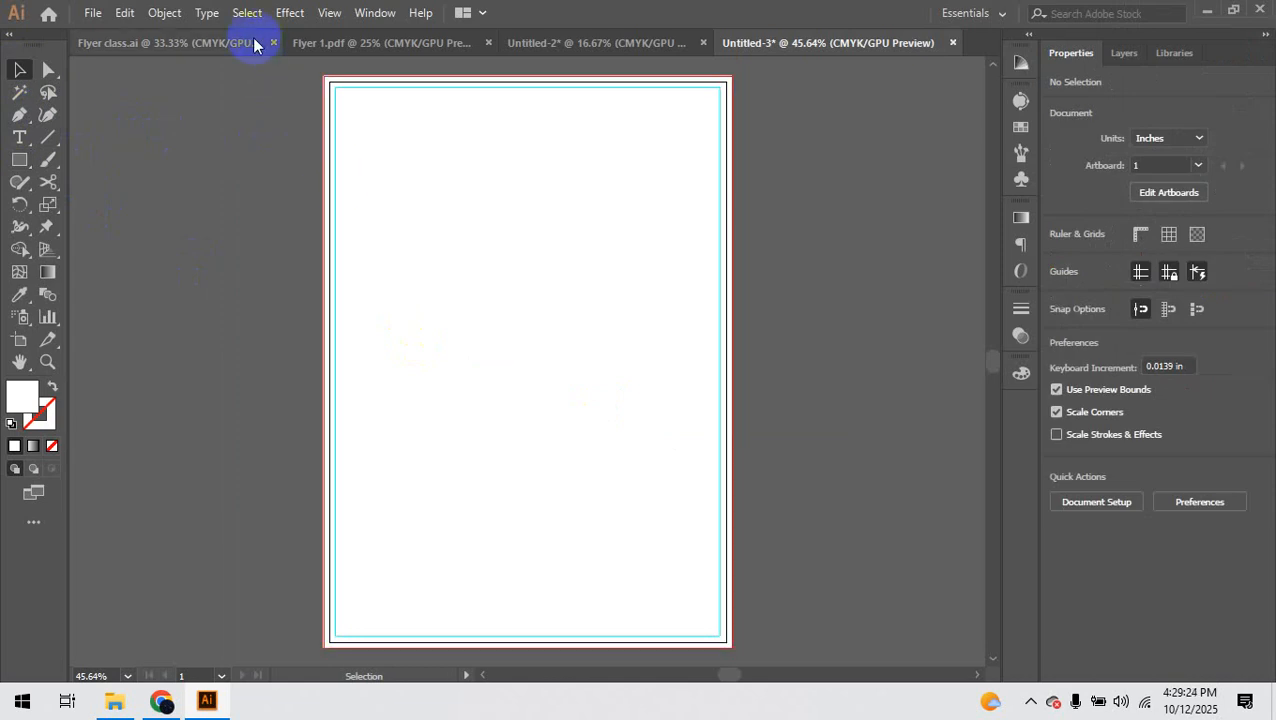
pyautogui.click(300, 262)
pyautogui.hotkey('ctrl', 'c')
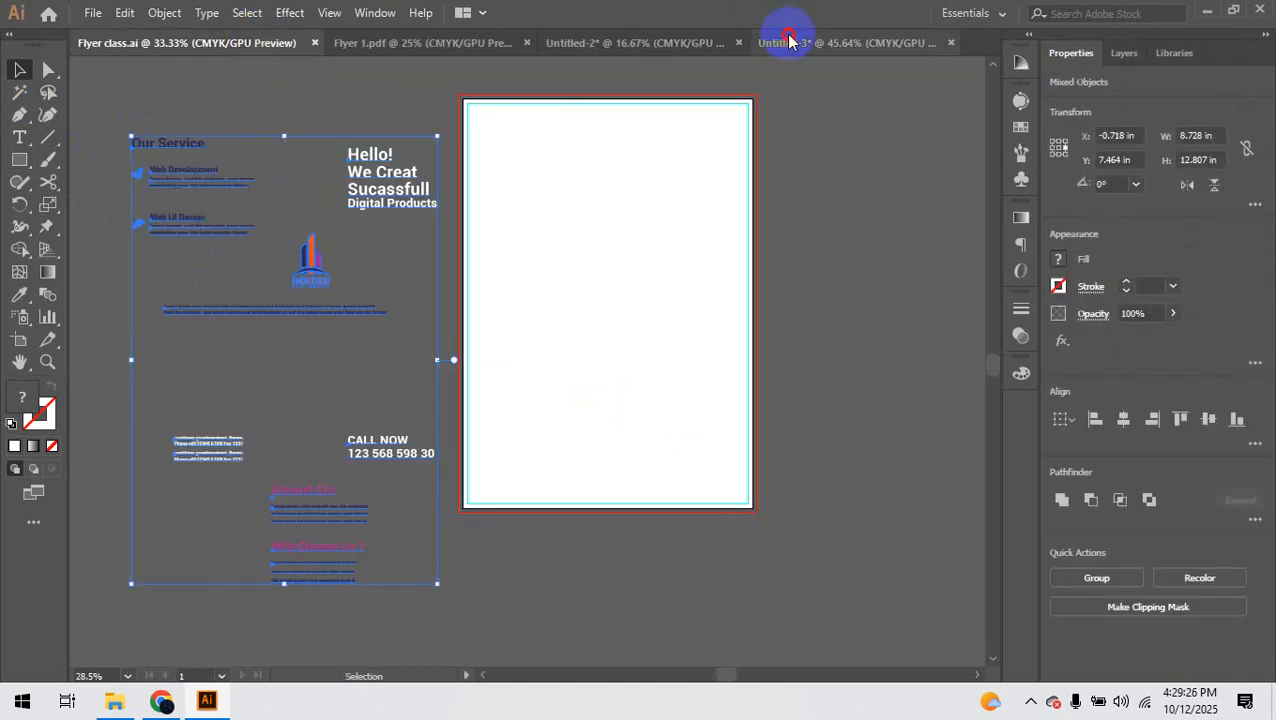
pyautogui.click(790, 42)
pyautogui.hotkey('ctrl', 'v')
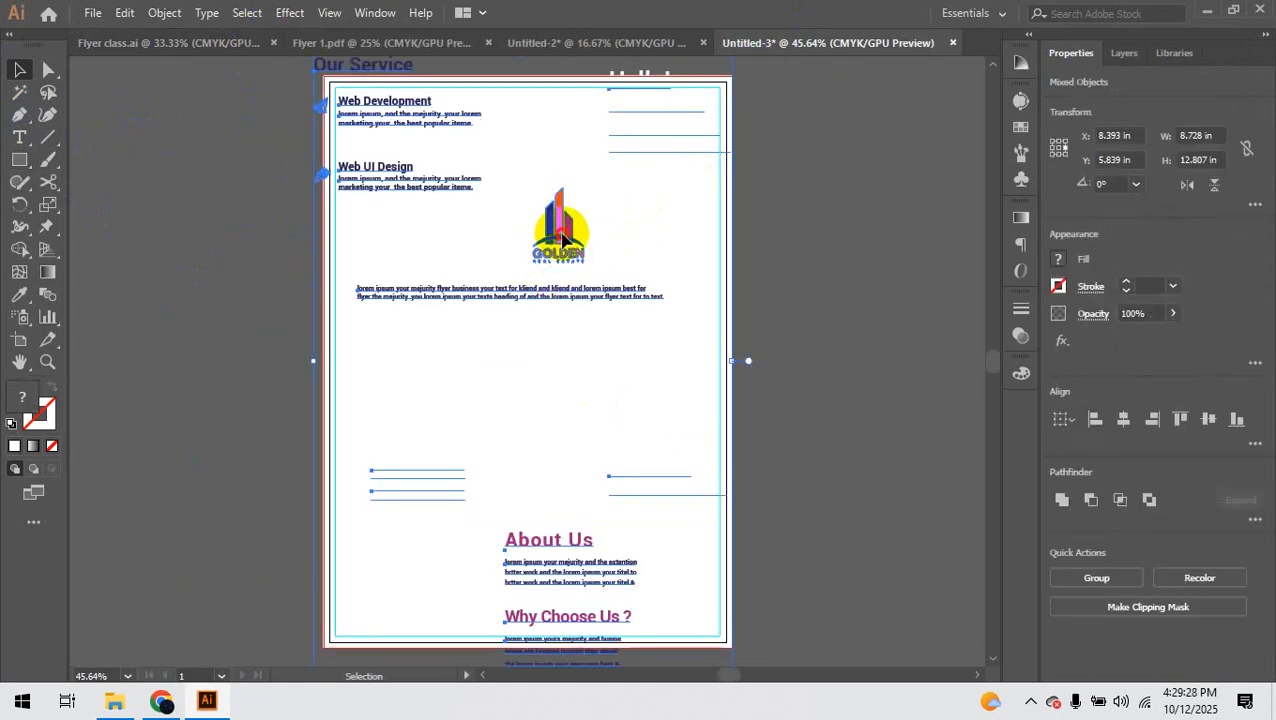
pyautogui.moveTo(558, 290); pyautogui.dragTo(193, 277)
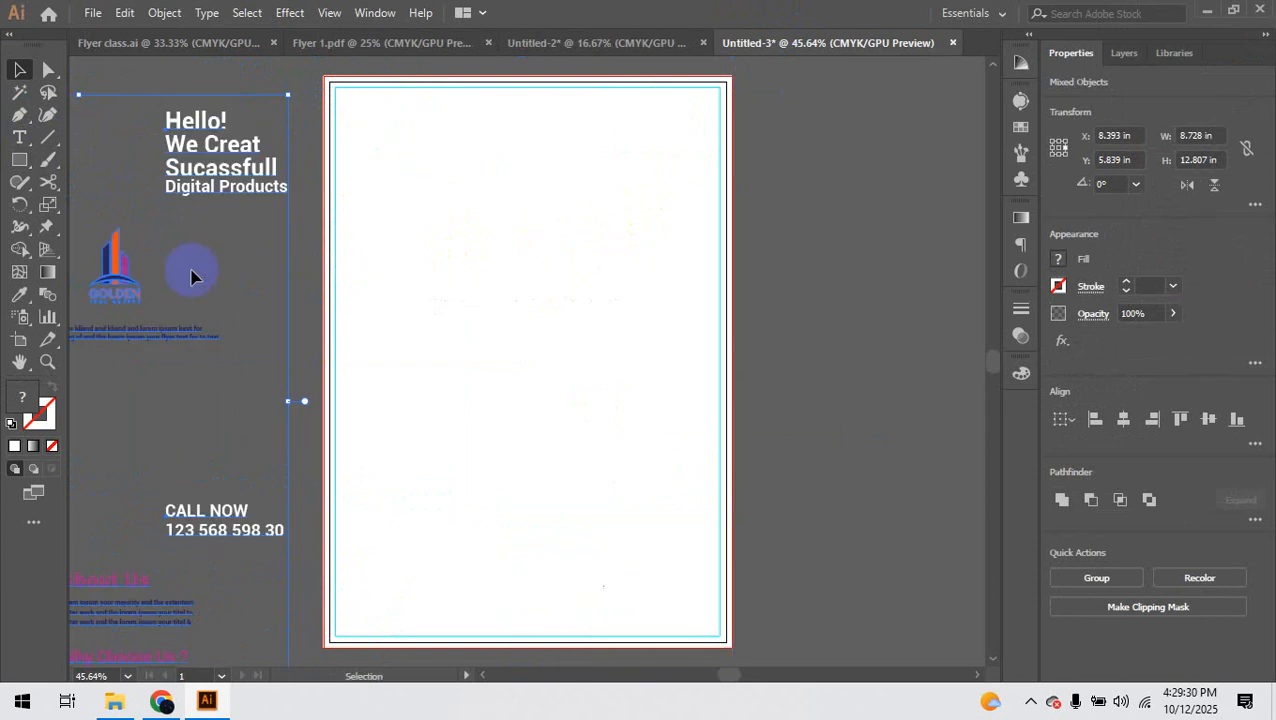
pyautogui.click(765, 248)
# Step: Place _b6635821-7b90-4587-b02b-4b50880a0d9a.jpg from the Powre Point Presentetion folder at about 8.45 in square, to the right of the artboard
pyautogui.hotkey('ctrl', 'shift', 'p')
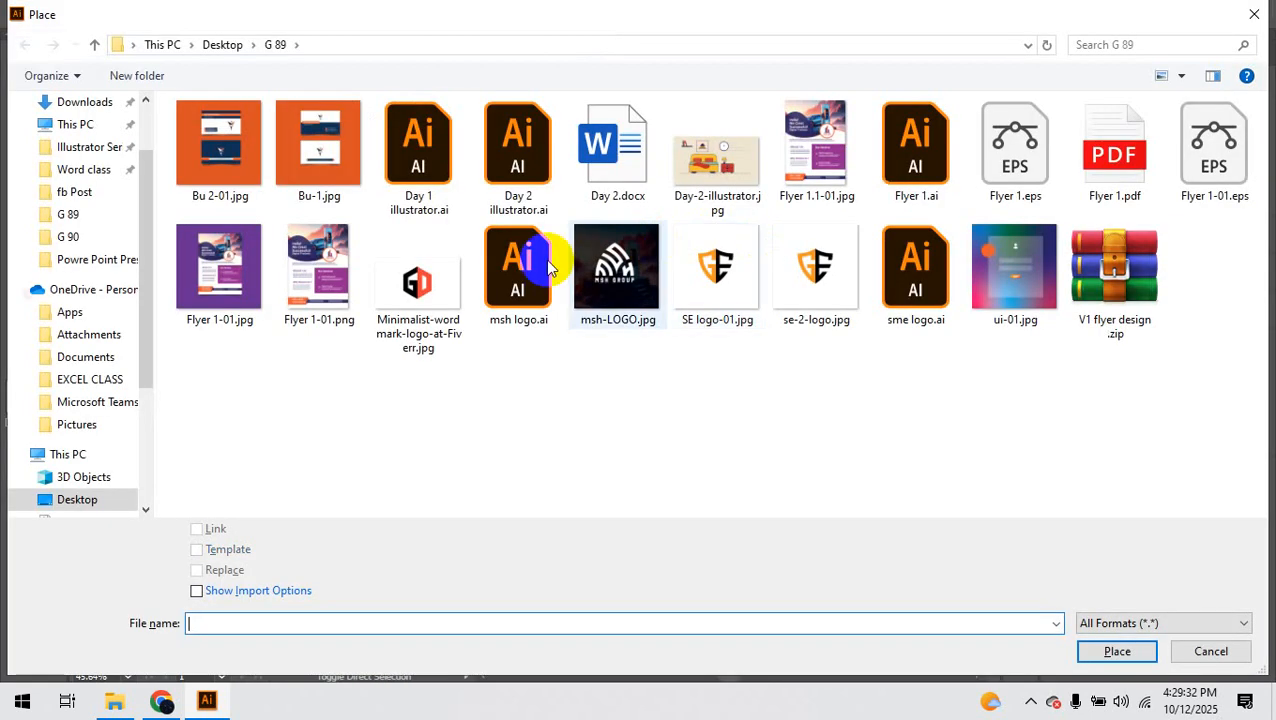
pyautogui.click(134, 257)
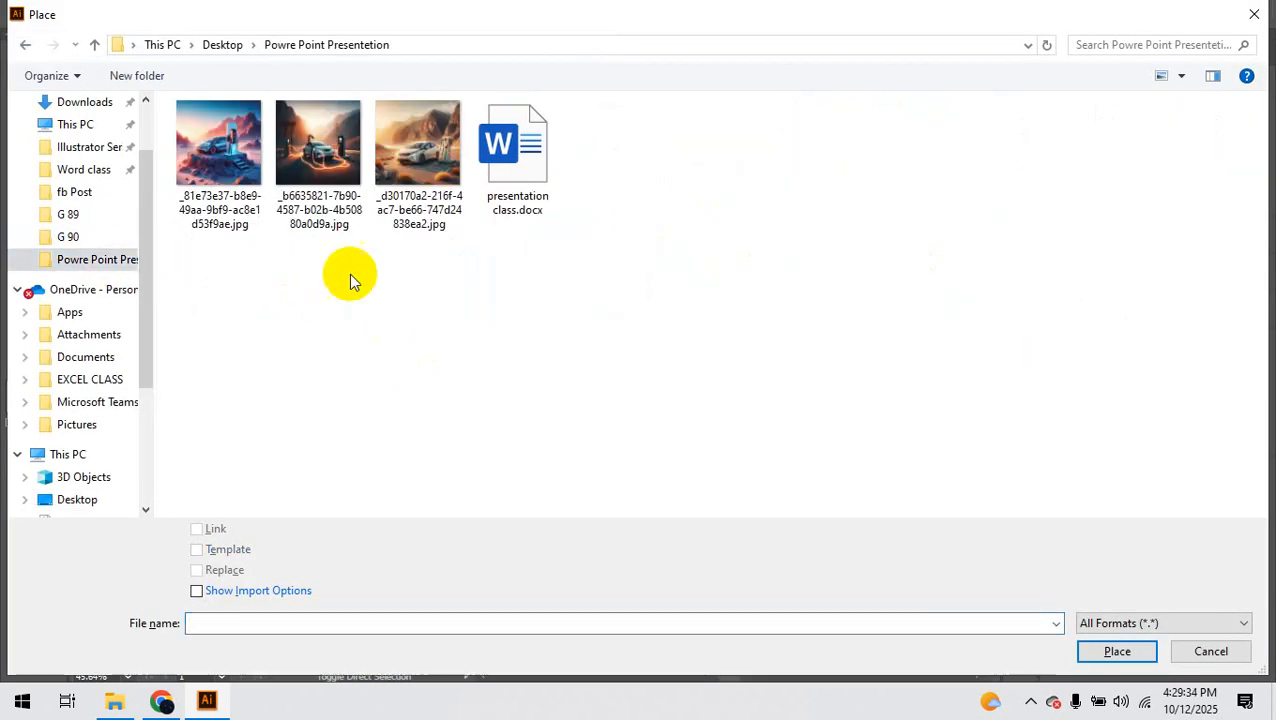
pyautogui.doubleClick(340, 165)
pyautogui.moveTo(434, 152); pyautogui.dragTo(1008, 598)
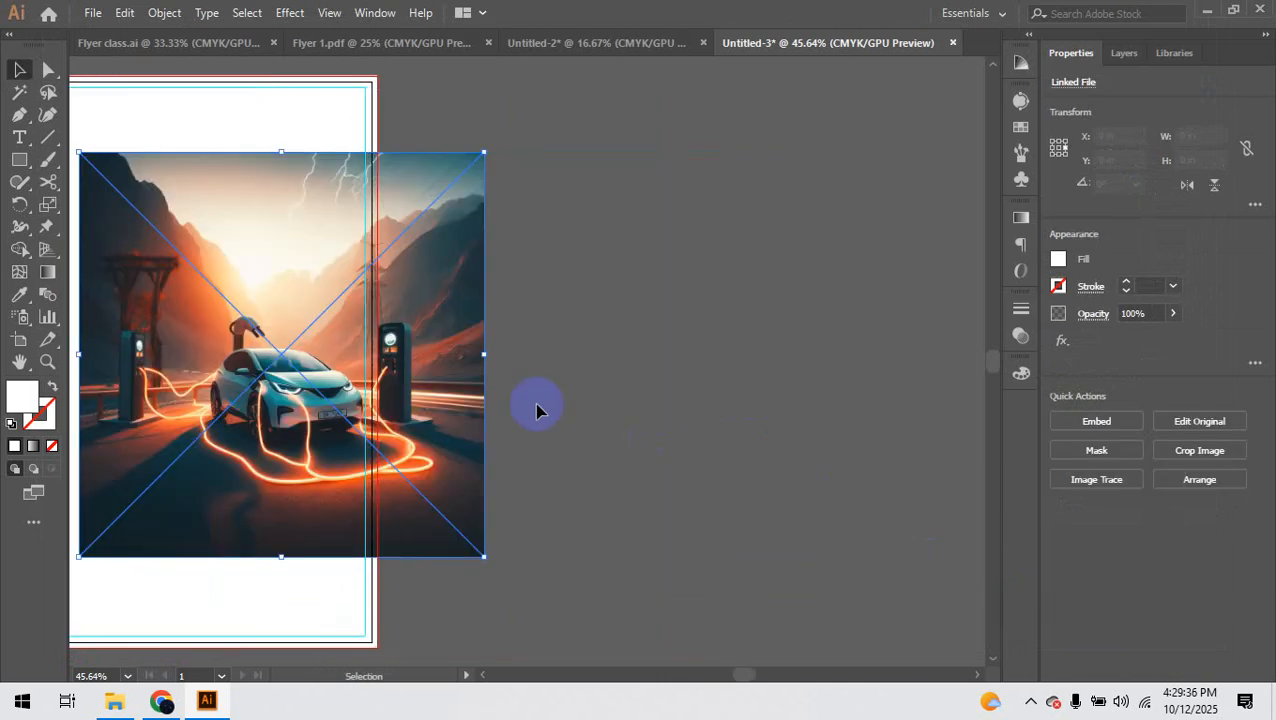
pyautogui.moveTo(337, 371); pyautogui.dragTo(721, 301)
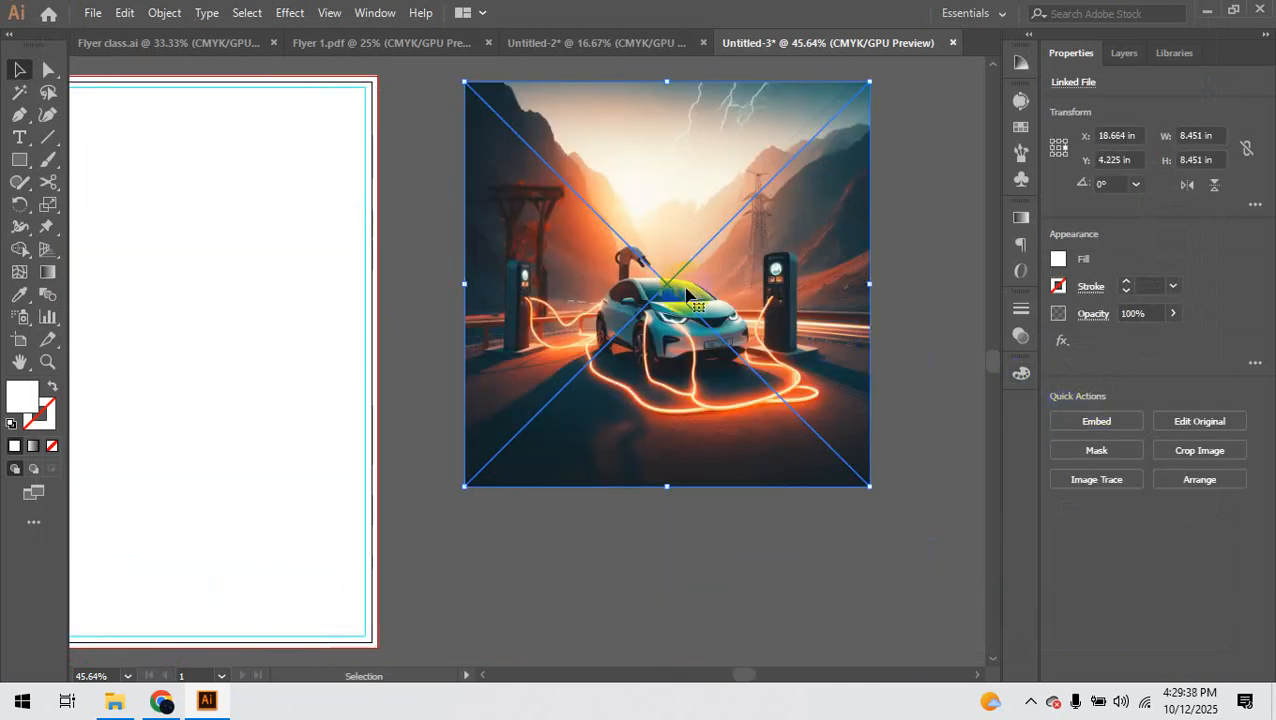
# Step: Embed the placed car image and move it closer to the artboard's right edge
pyautogui.moveTo(577, 178); pyautogui.dragTo(768, 352)
pyautogui.moveTo(761, 197); pyautogui.dragTo(521, 380)
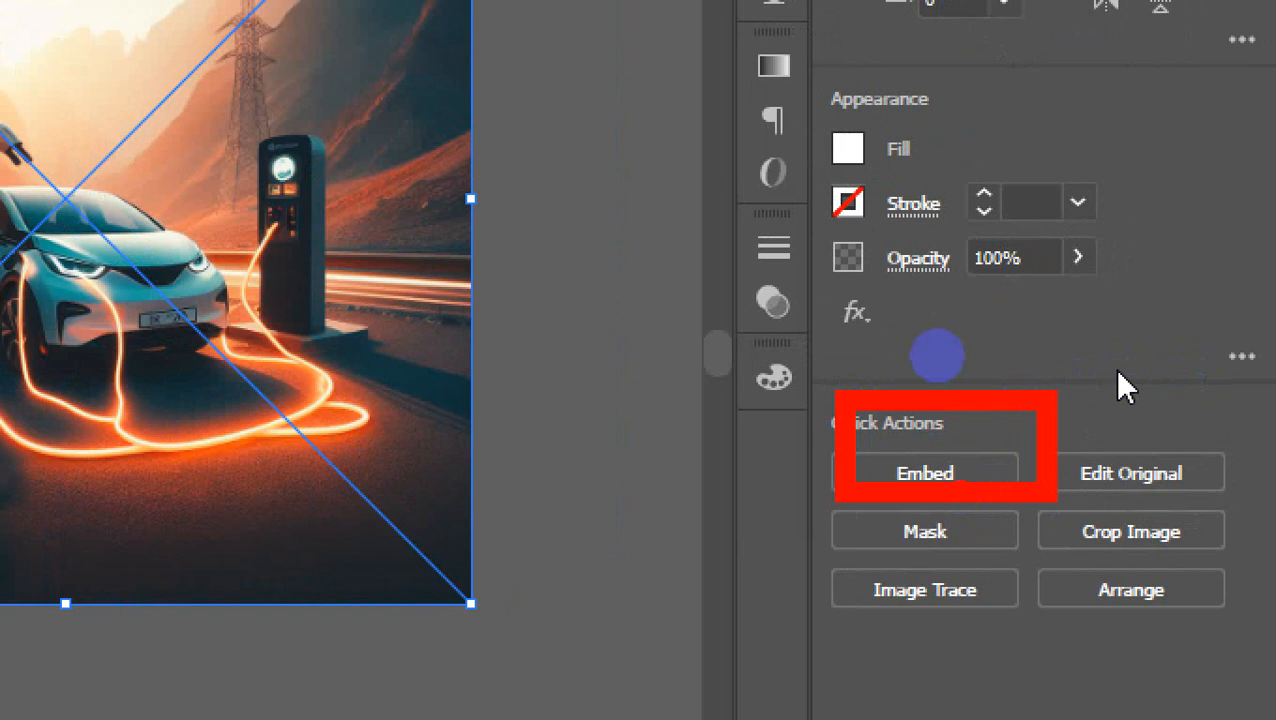
pyautogui.click(933, 478)
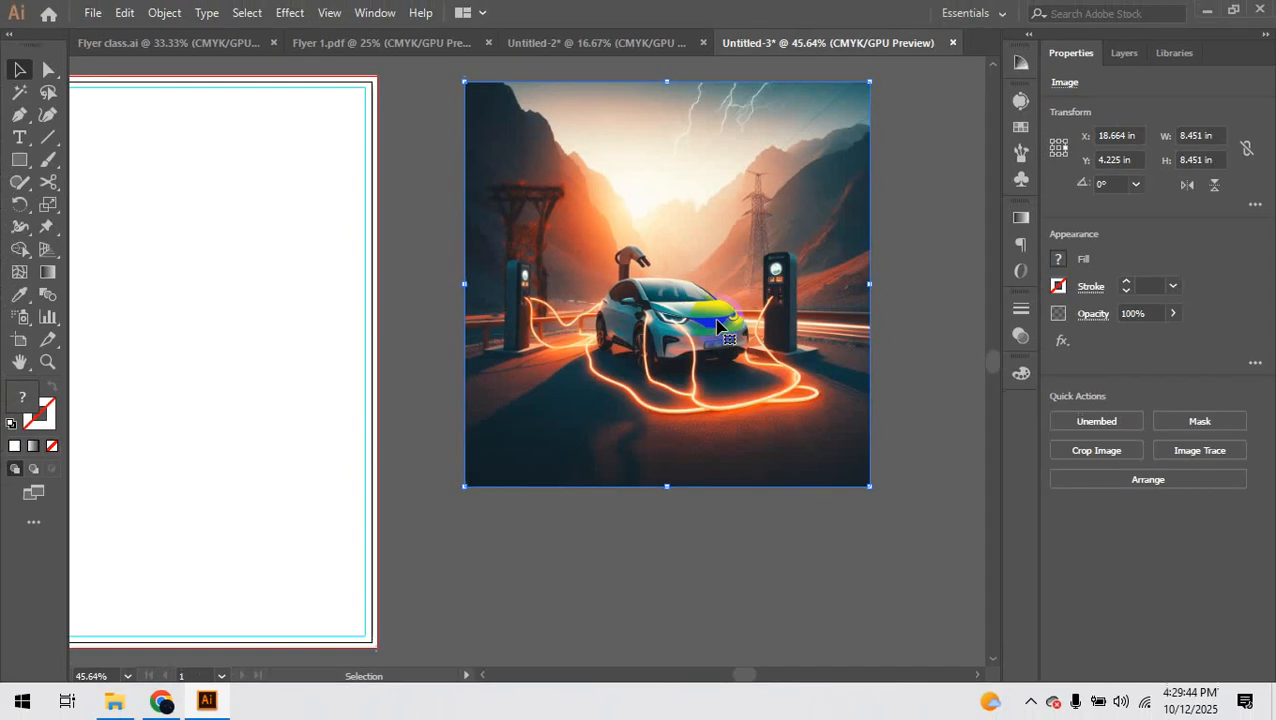
pyautogui.press('space')
pyautogui.moveTo(345, 238); pyautogui.dragTo(525, 293)
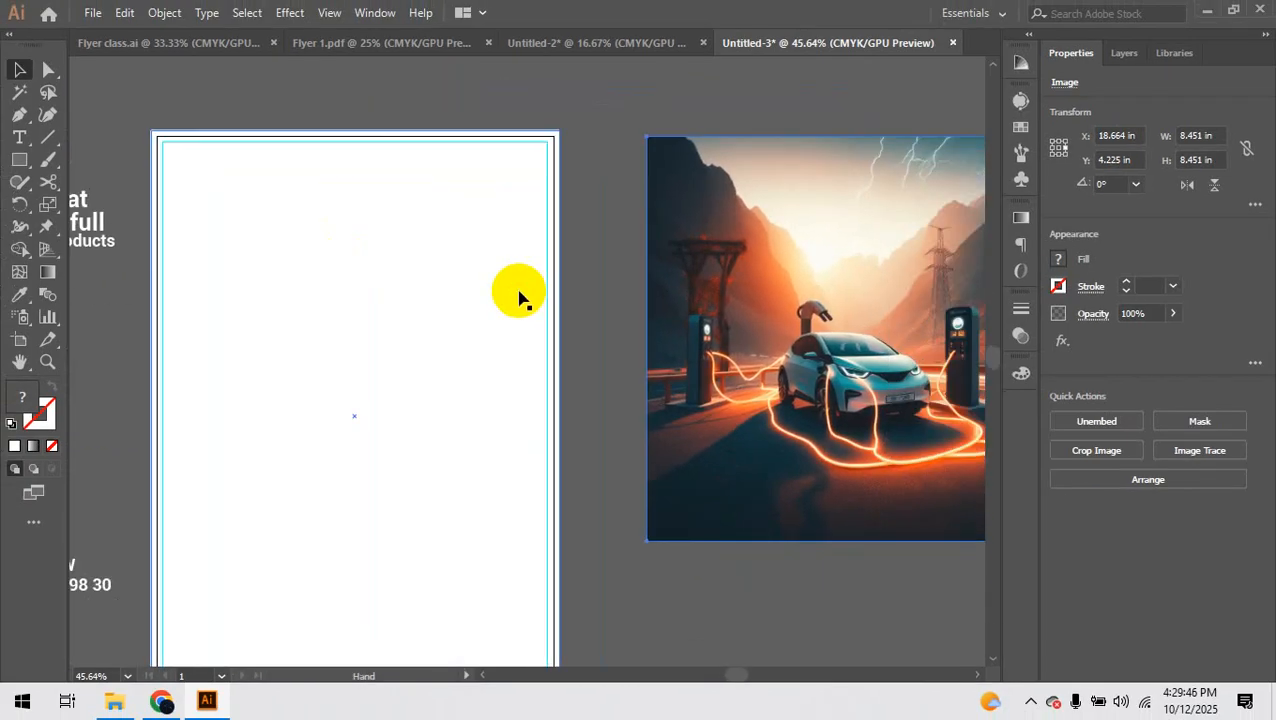
pyautogui.moveTo(794, 287); pyautogui.dragTo(650, 285)
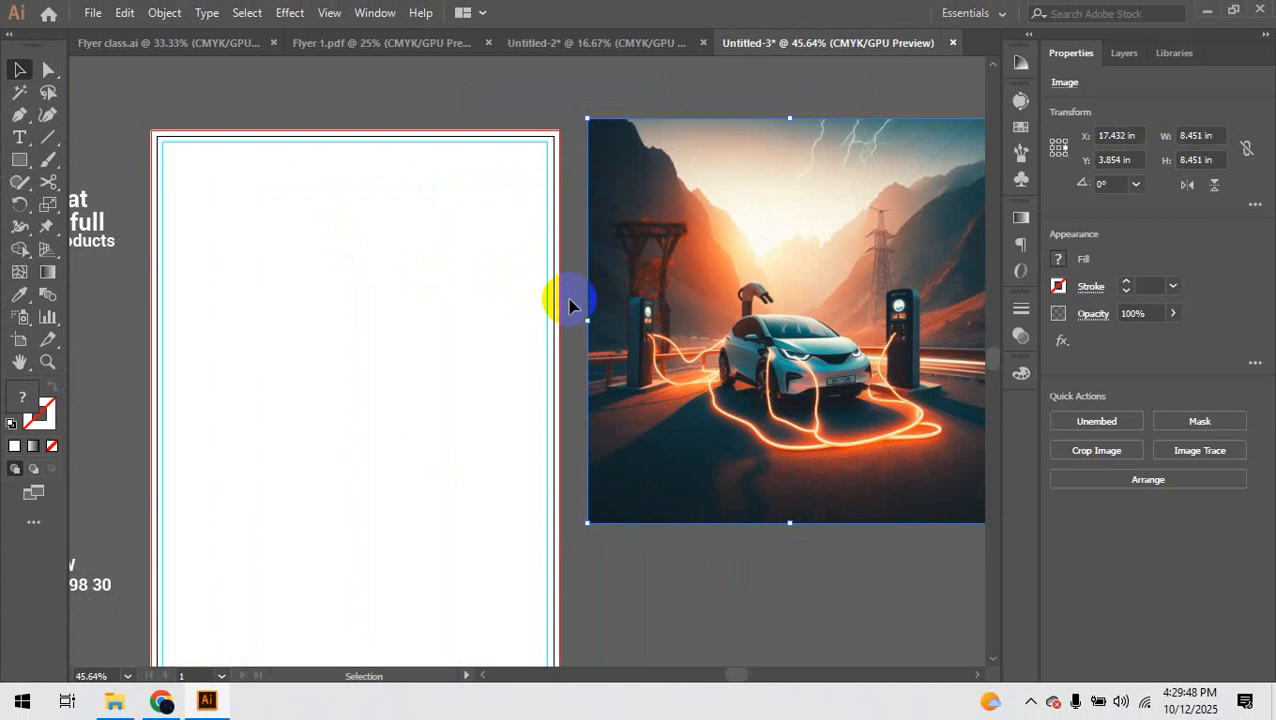
pyautogui.click(430, 305)
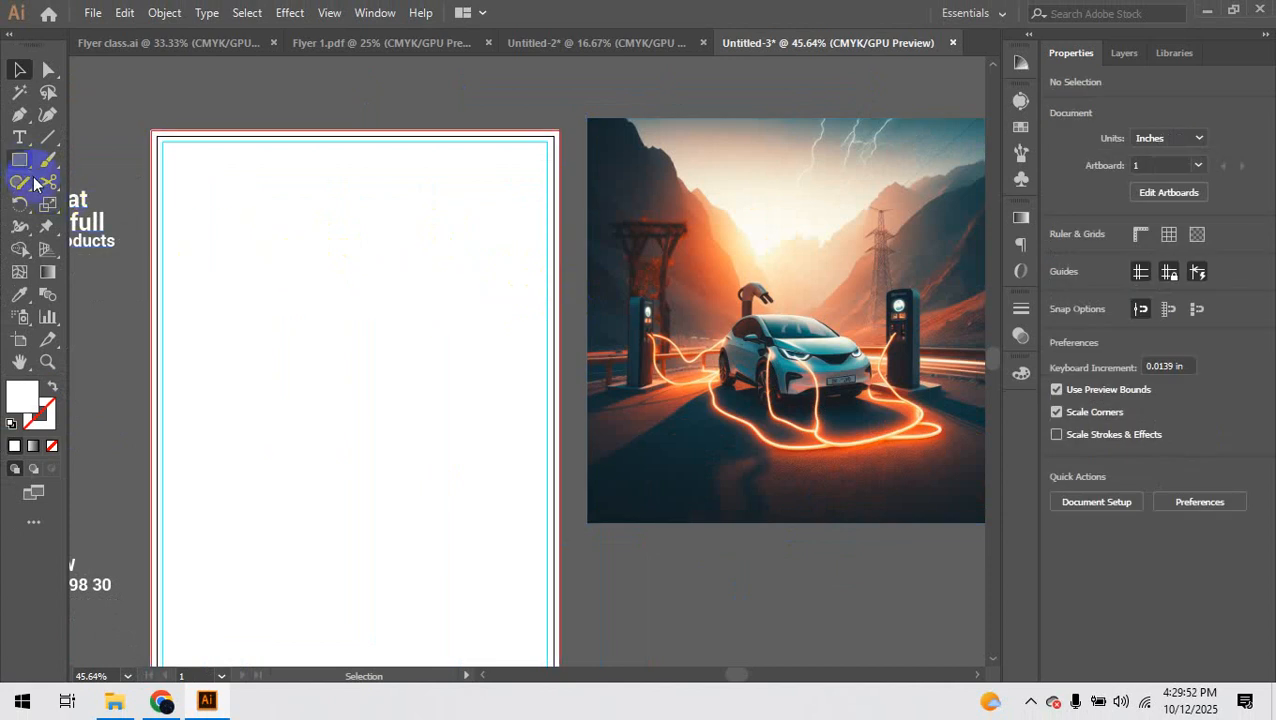
# Step: Move the Golden Real Estate logo into the upper-left corner of the margin guides and scale it to about 0.56 x 0.84 in
pyautogui.moveTo(104, 310); pyautogui.dragTo(337, 338)
pyautogui.moveTo(167, 352); pyautogui.dragTo(794, 303)
pyautogui.click(627, 263)
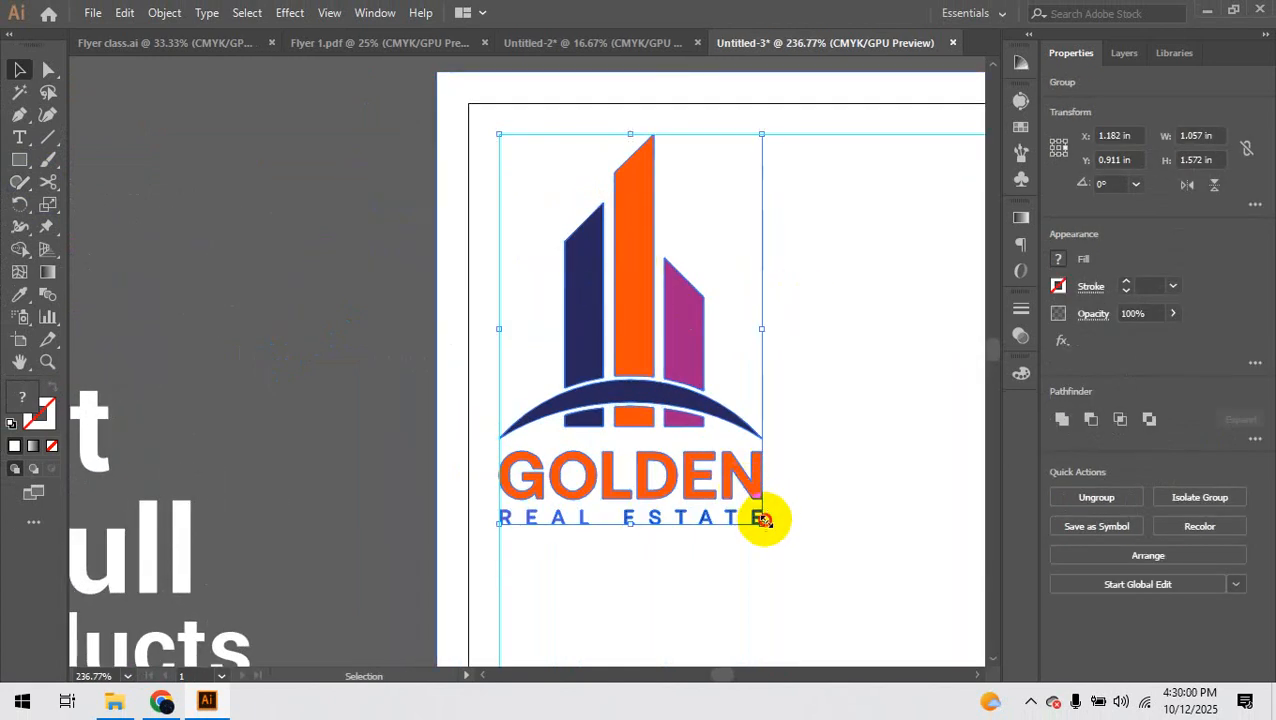
pyautogui.moveTo(764, 520); pyautogui.dragTo(640, 340)
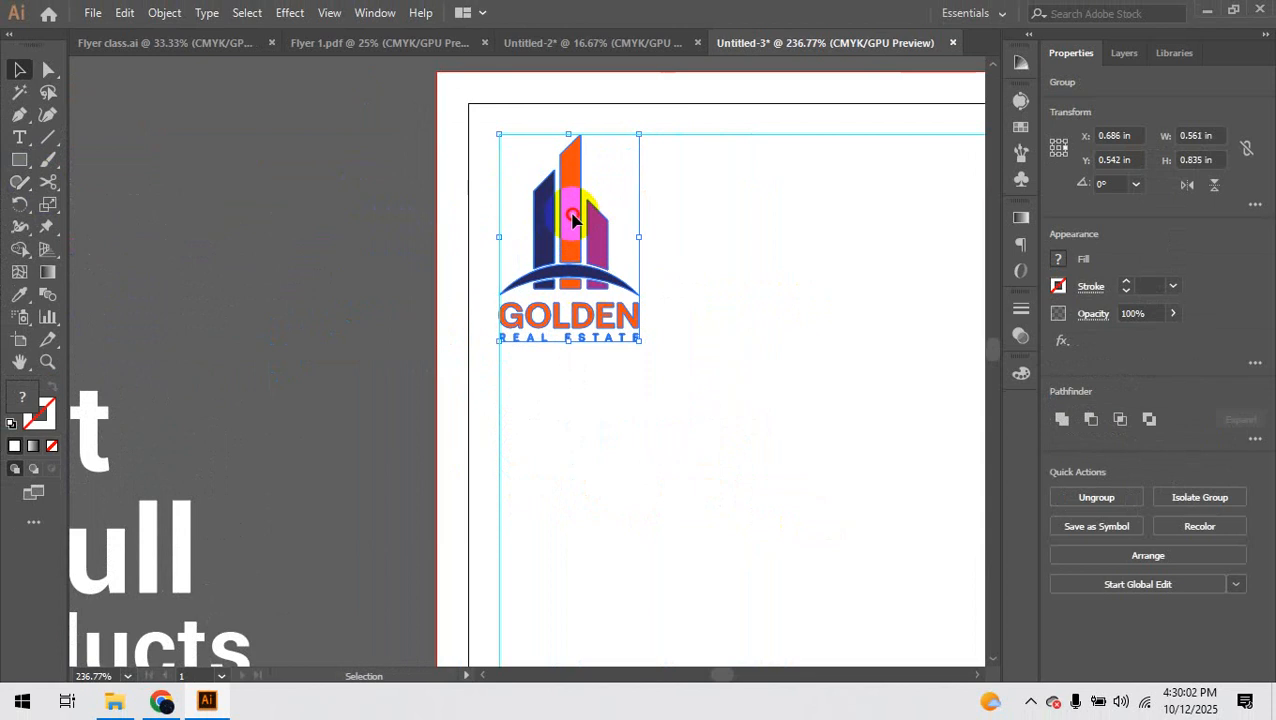
# Step: Shift the logo slightly right and down so it sits just inside the upper-left margin guides, and deselect it
pyautogui.moveTo(573, 218); pyautogui.dragTo(587, 220)
pyautogui.hotkey('shift', 'Down')
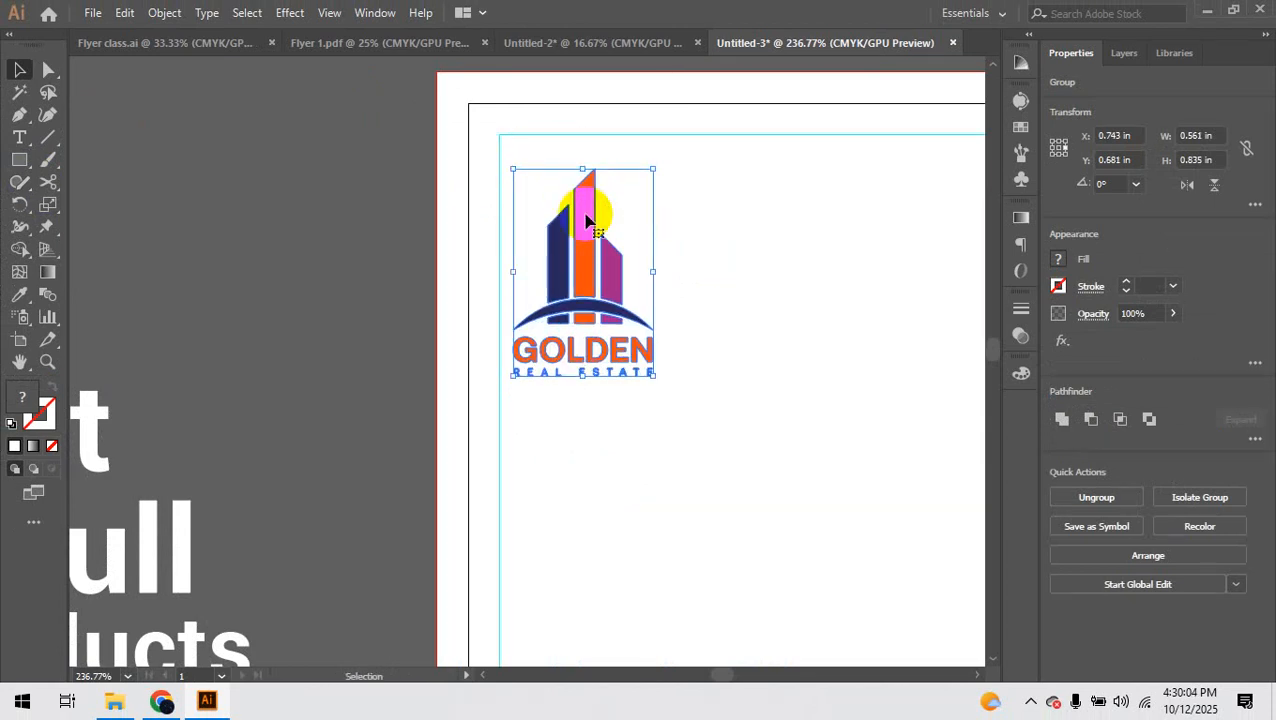
pyautogui.press('Up')
pyautogui.press('Up')
pyautogui.press('Up')
pyautogui.press('Up')
pyautogui.click(367, 221)
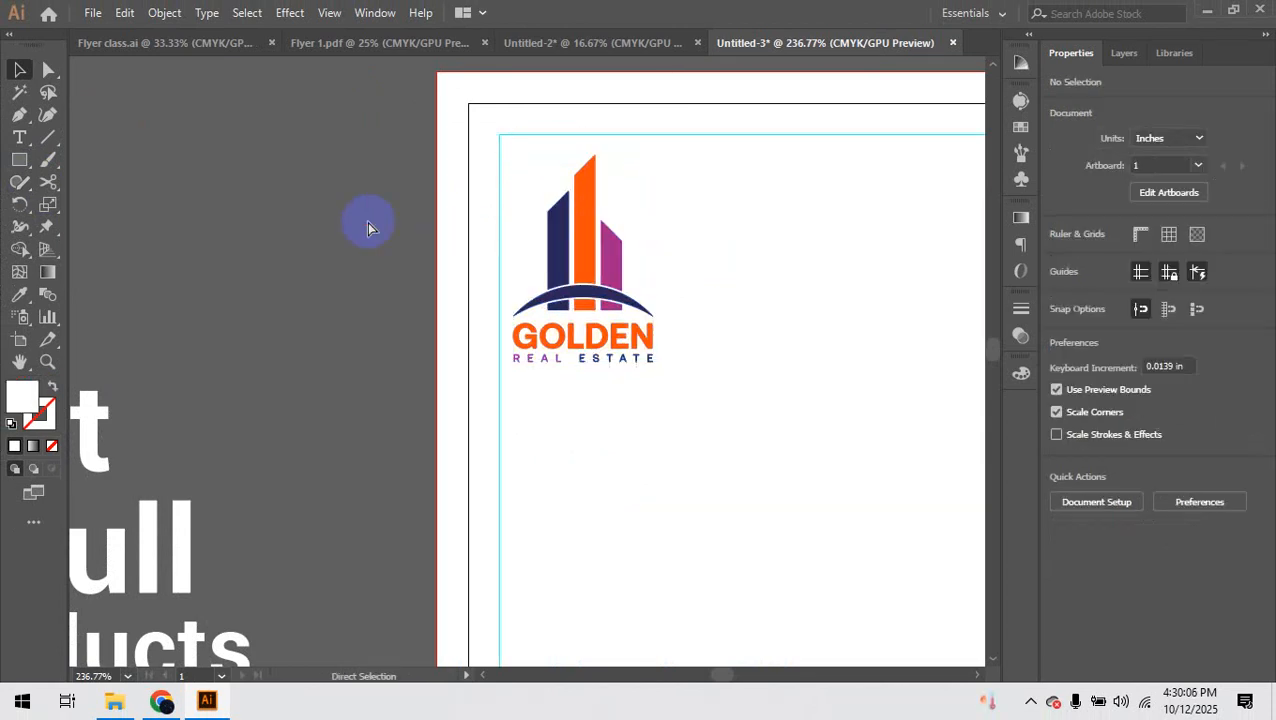
# Step: Move the white address and phone text group into the artboard's upper-right corner and match its colour to the dark blue lorem ipsum paragraph
pyautogui.hotkey('ctrl', '-')
pyautogui.hotkey('ctrl', '-')
pyautogui.hotkey('ctrl', '-')
pyautogui.hotkey('ctrl', '-')
pyautogui.hotkey('ctrl', '-')
pyautogui.hotkey('ctrl', '-')
pyautogui.scroll(-3, 367, 222)
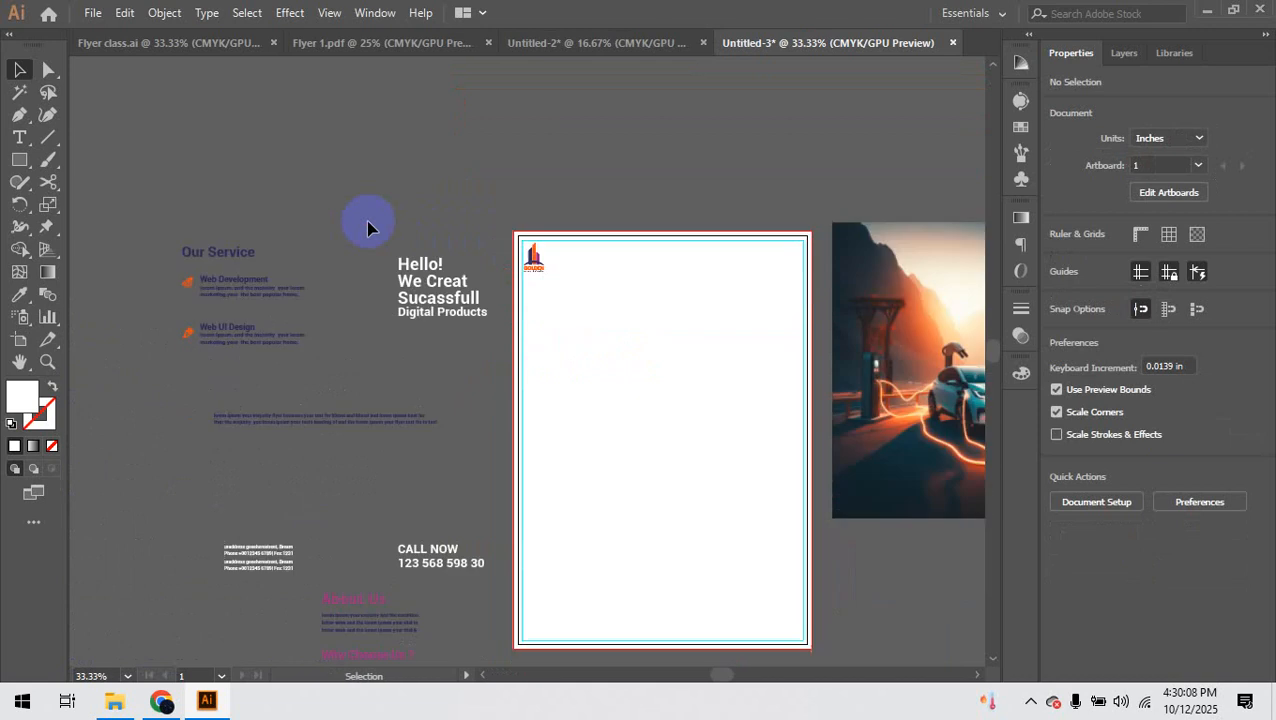
pyautogui.moveTo(259, 490); pyautogui.dragTo(748, 189)
pyautogui.press('i')
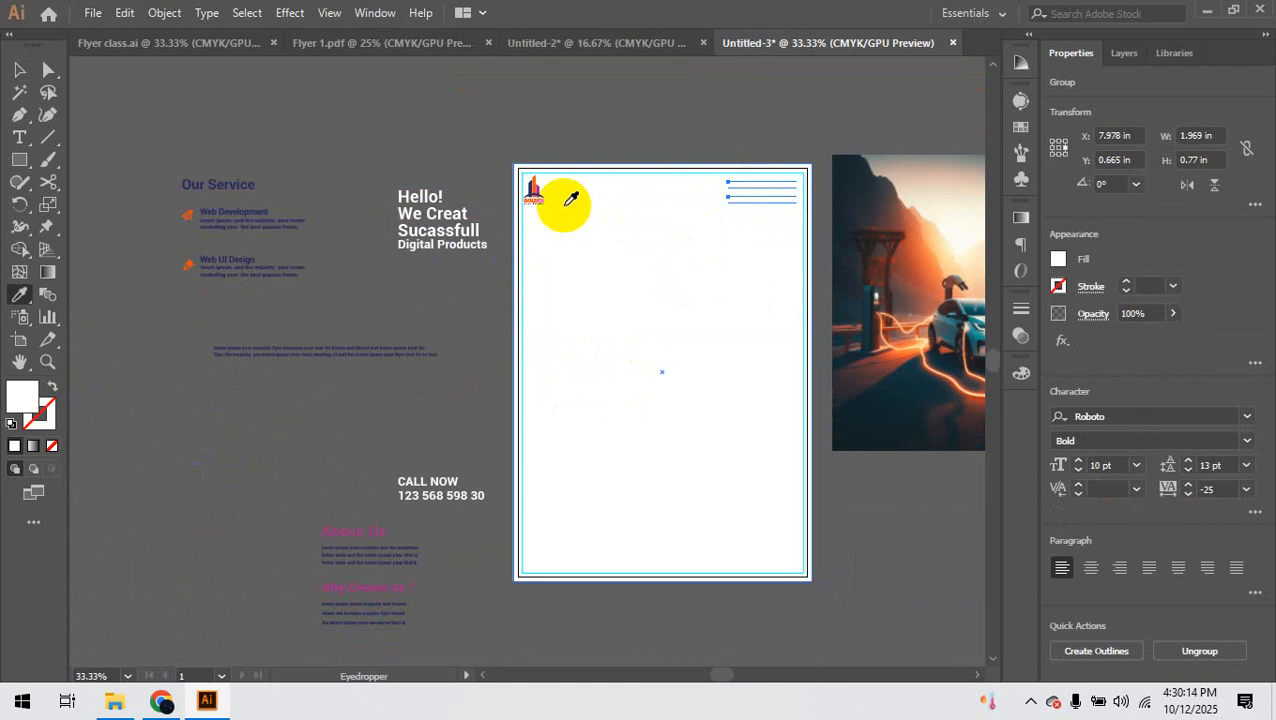
pyautogui.click(345, 342)
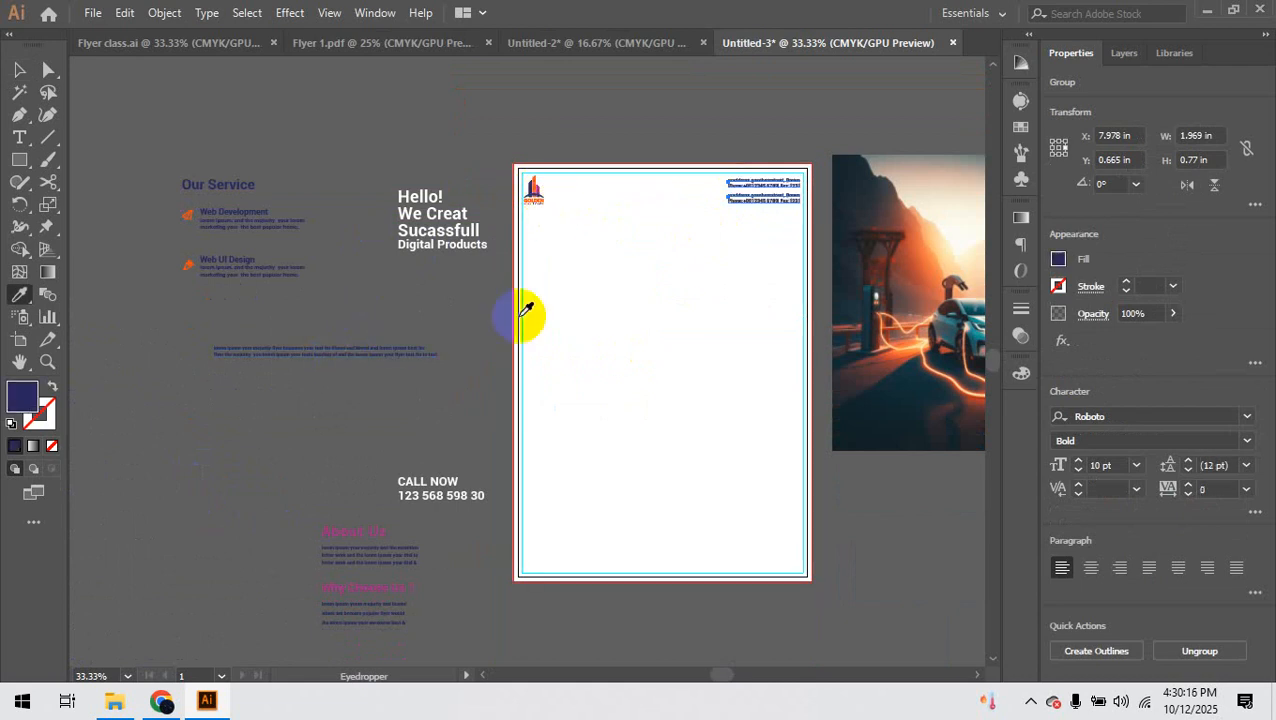
# Step: Move the contact text slightly up so it sits just inside the upper-right margin guides, and deselect it
pyautogui.moveTo(735, 162); pyautogui.dragTo(868, 256)
pyautogui.press('v')
pyautogui.click(727, 148)
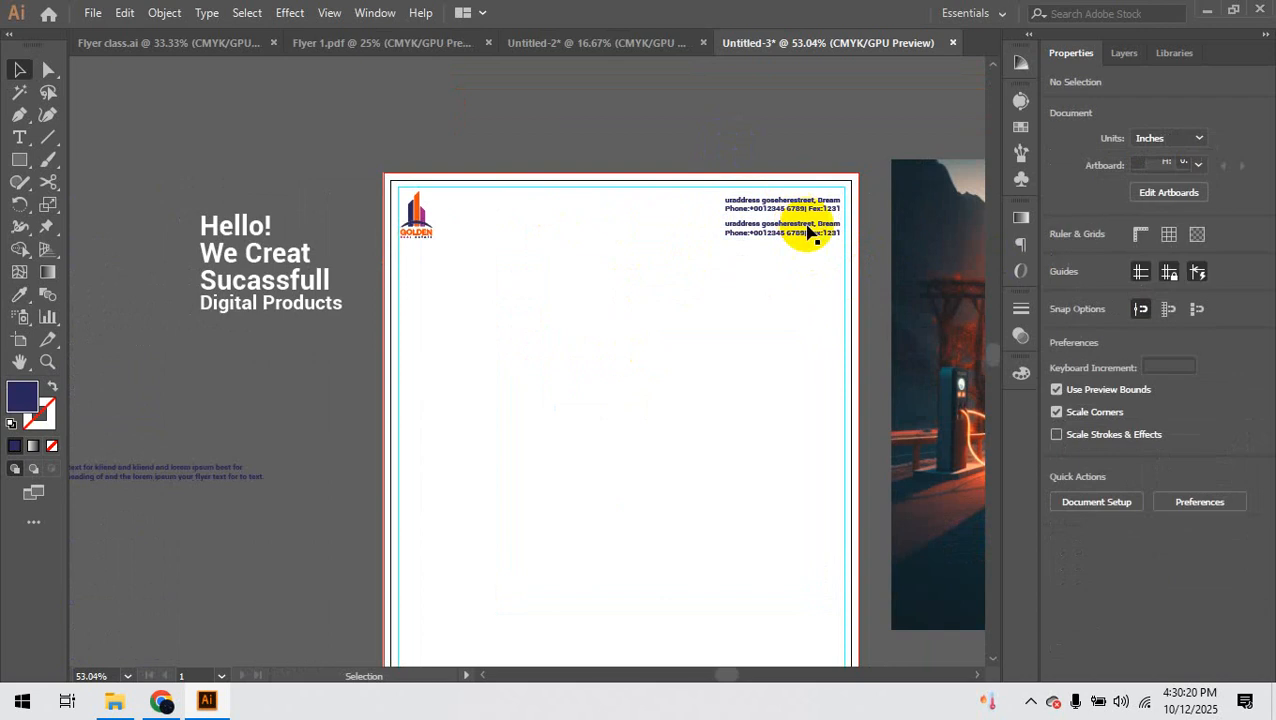
pyautogui.moveTo(809, 224); pyautogui.dragTo(1110, 308)
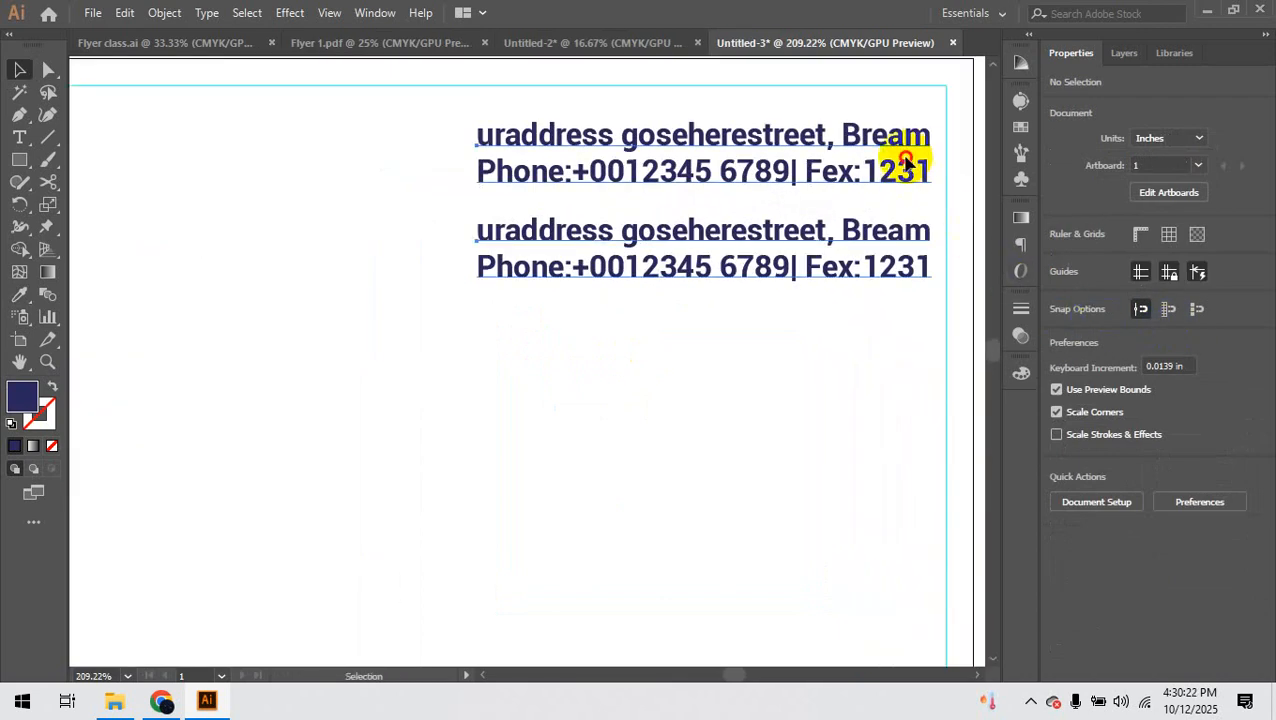
pyautogui.moveTo(905, 160); pyautogui.dragTo(912, 120)
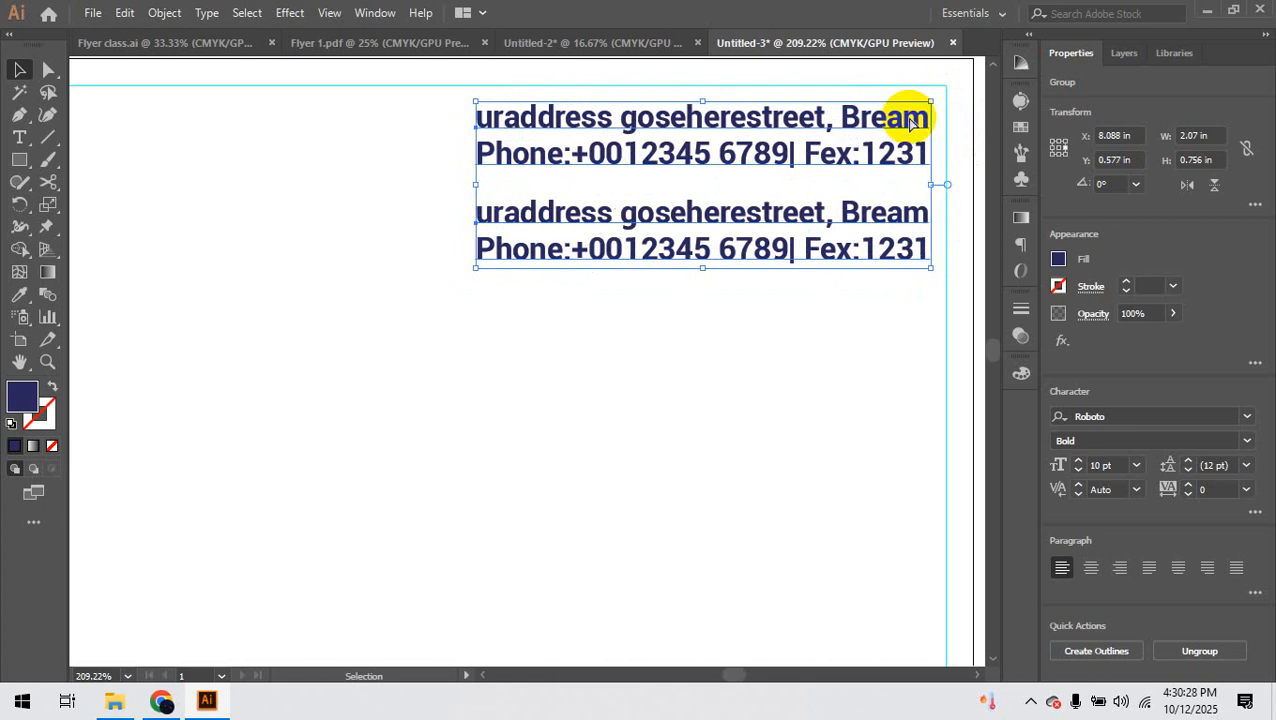
pyautogui.hotkey('ctrl', '-')
pyautogui.hotkey('ctrl', '-')
pyautogui.hotkey('ctrl', '-')
pyautogui.hotkey('ctrl', '-')
pyautogui.hotkey('ctrl', '-')
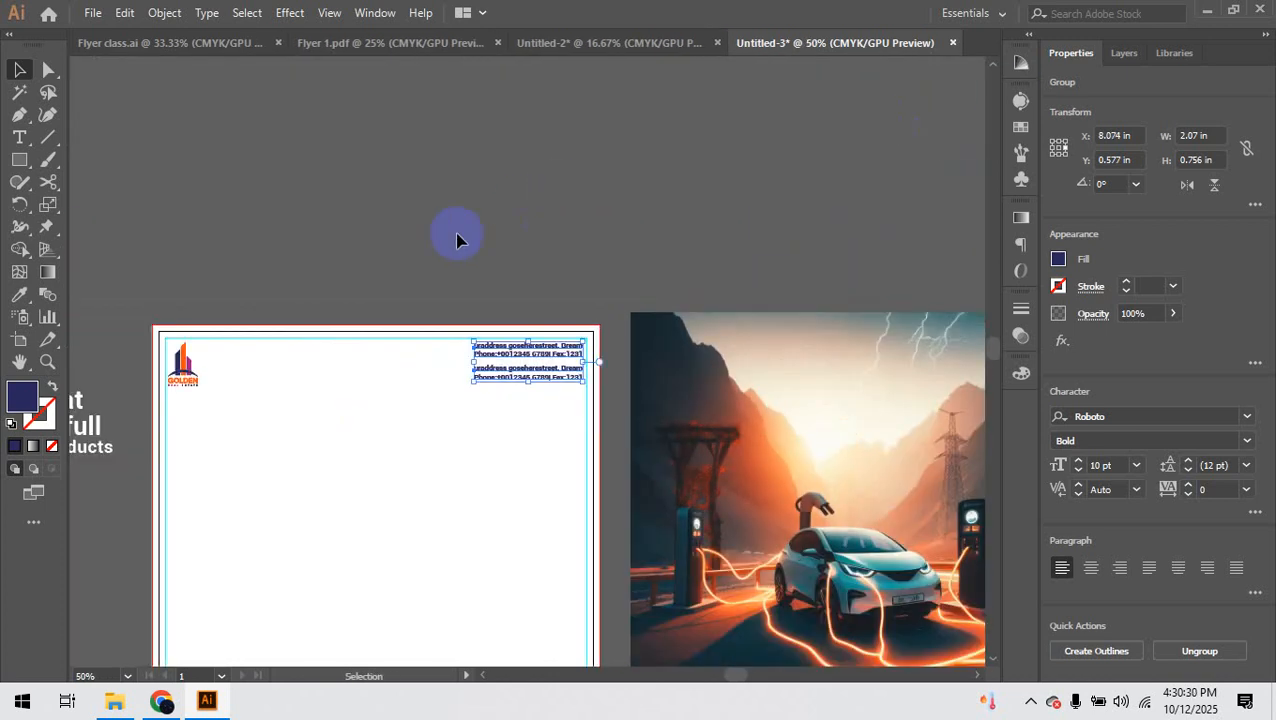
pyautogui.click(391, 267)
# Step: Draw a dark blue rectangle of about 8.52 x 3.88 in across the full bleed width, just below the logo and contact text
pyautogui.scroll(-3, 391, 267)
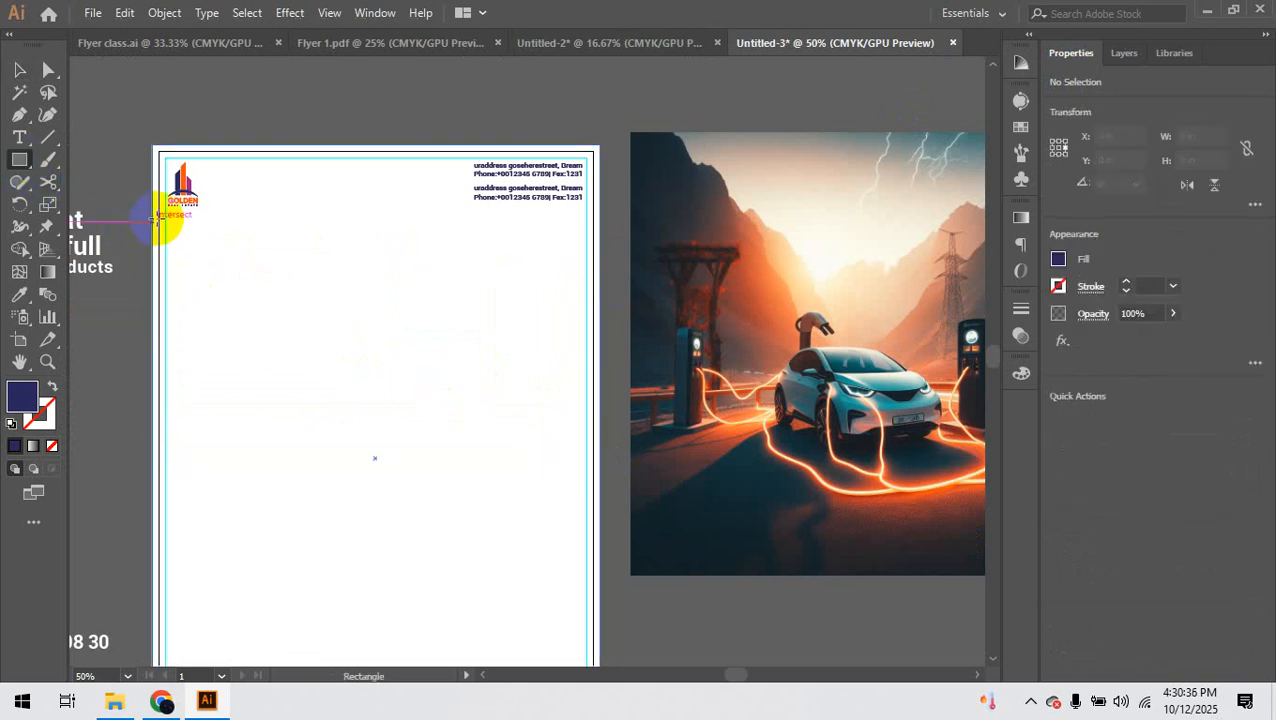
pyautogui.moveTo(155, 221); pyautogui.dragTo(598, 424)
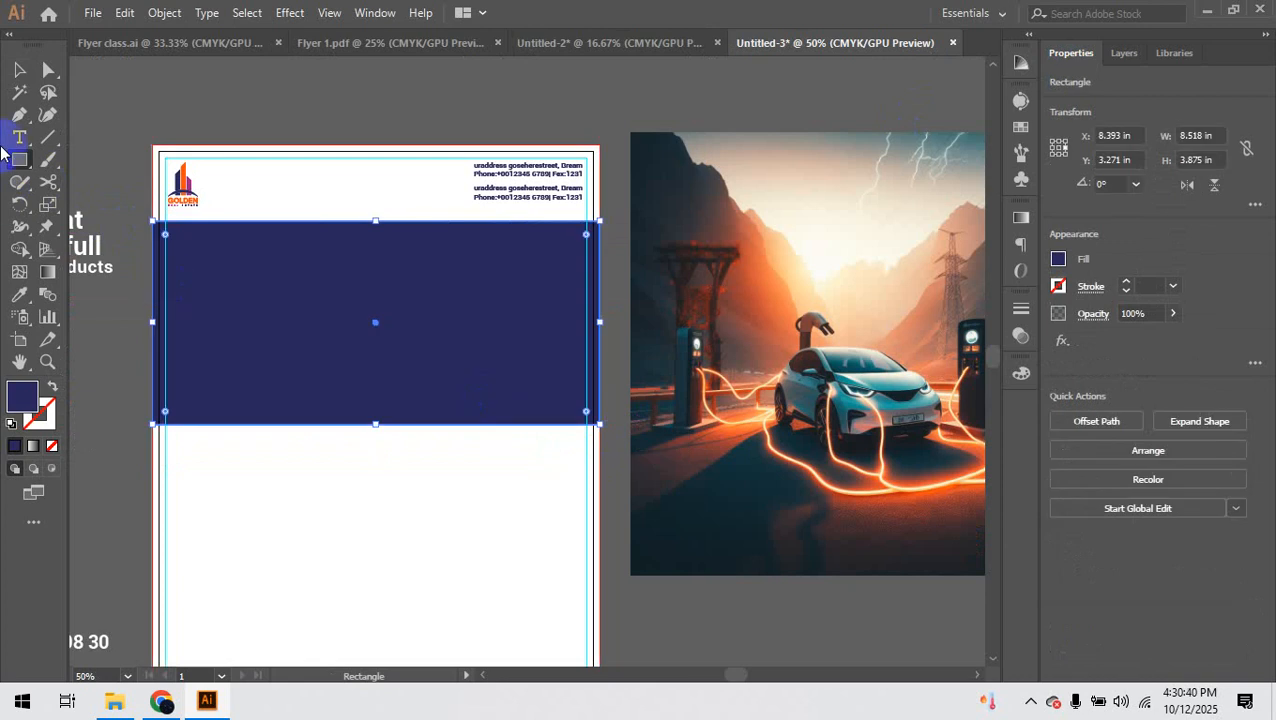
pyautogui.click(184, 105)
pyautogui.moveTo(265, 128); pyautogui.dragTo(331, 133)
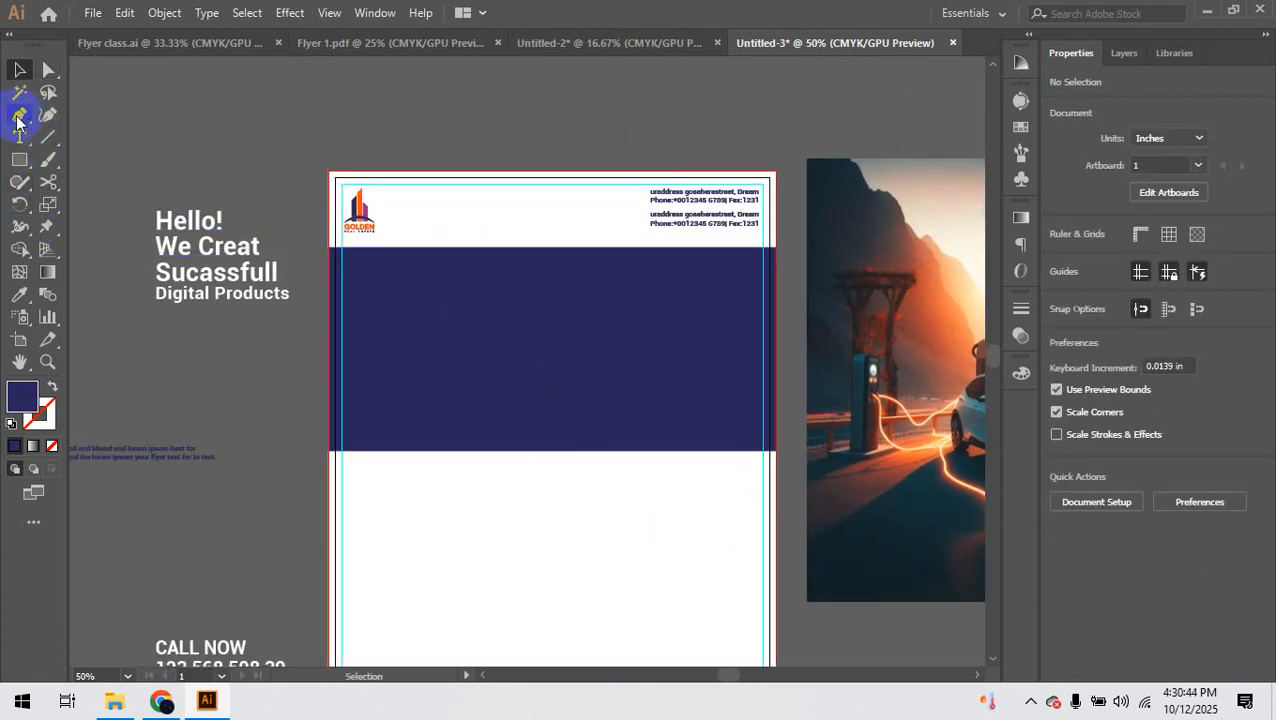
pyautogui.click(335, 237)
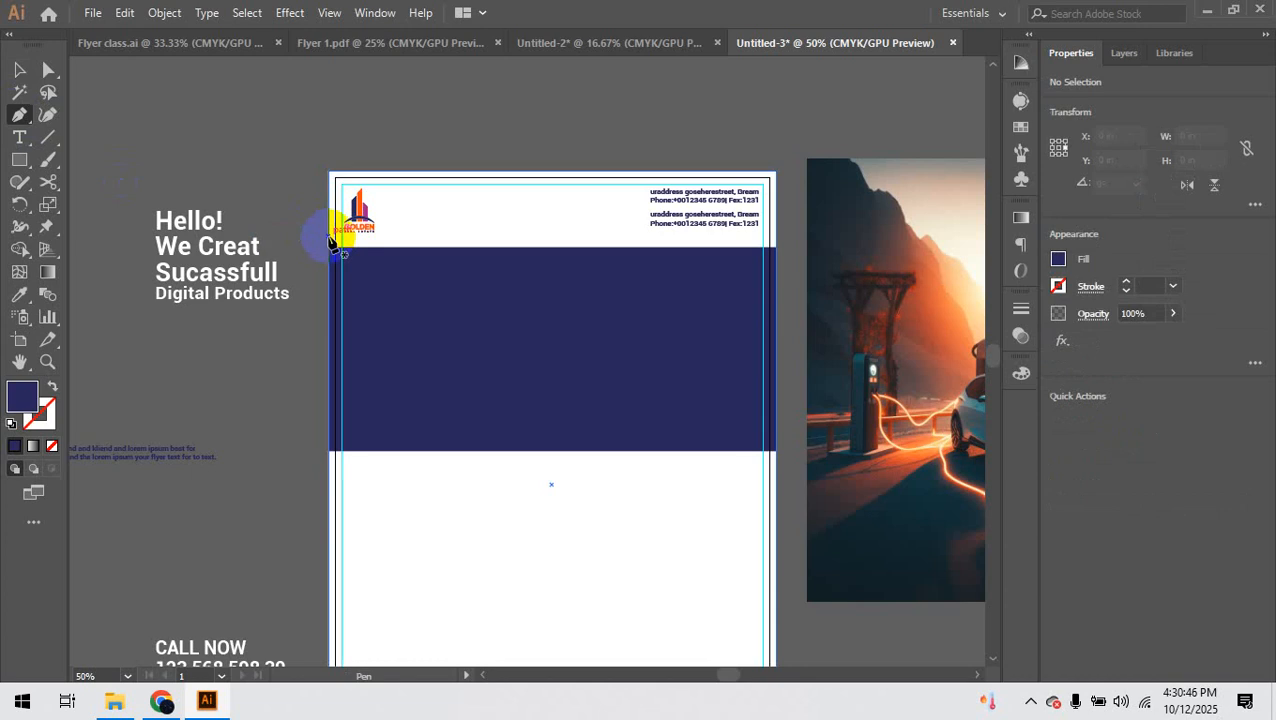
pyautogui.click(450, 233)
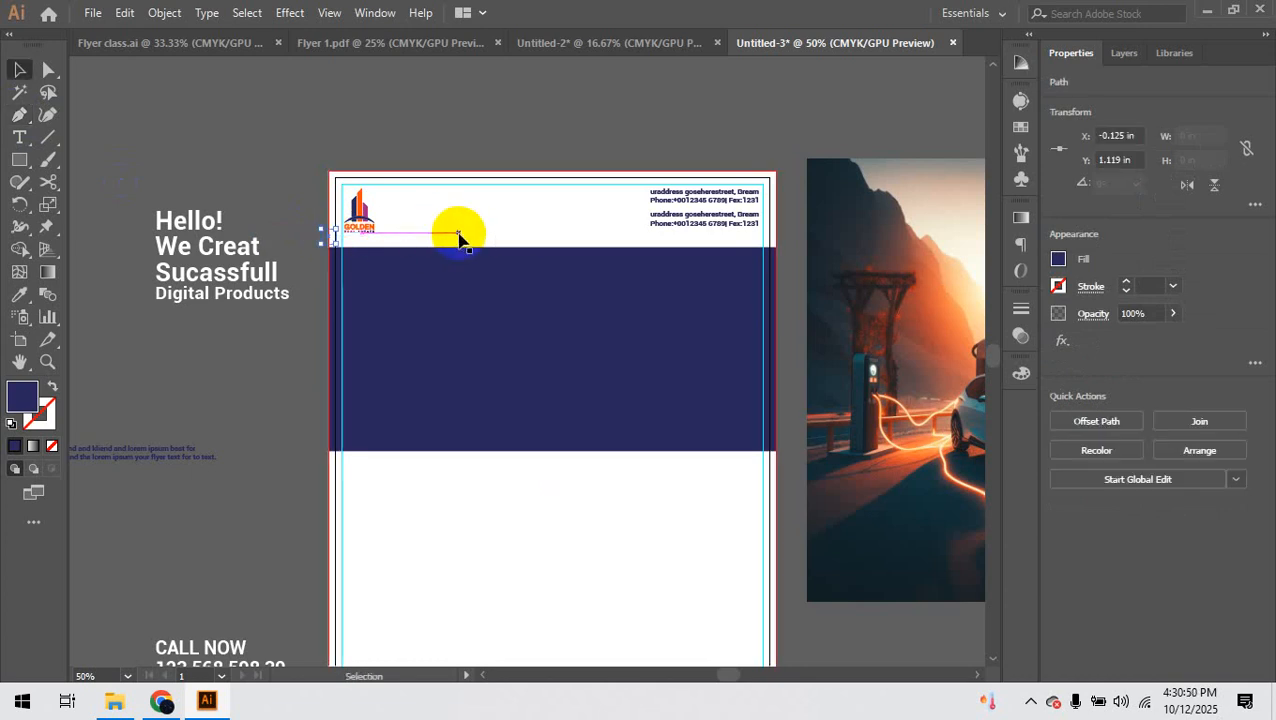
pyautogui.keyDown('ctrl'); pyautogui.click(458, 237); pyautogui.keyUp('ctrl')
# Step: Draw a rectangle of about 3.5 x 4.23 in over the blue band from the left bleed edge and fill it with the logo's orange
pyautogui.press('m')
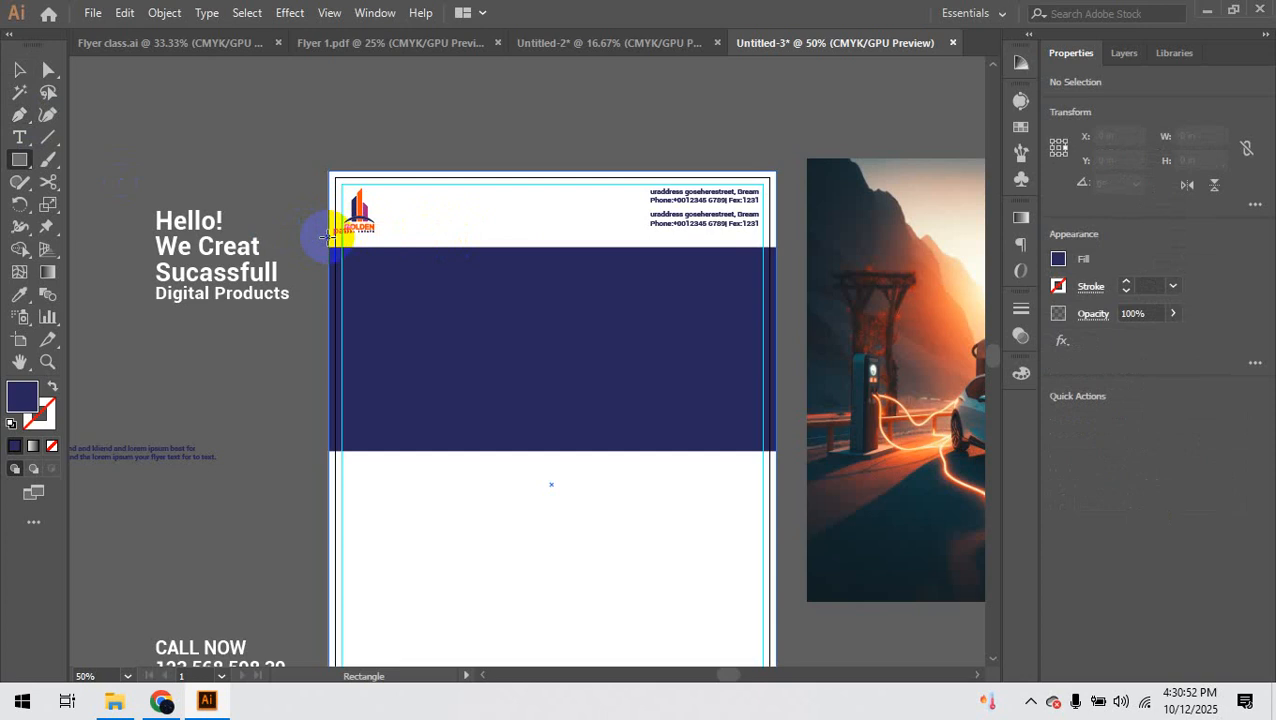
pyautogui.moveTo(330, 237); pyautogui.dragTo(513, 459)
pyautogui.click(358, 190)
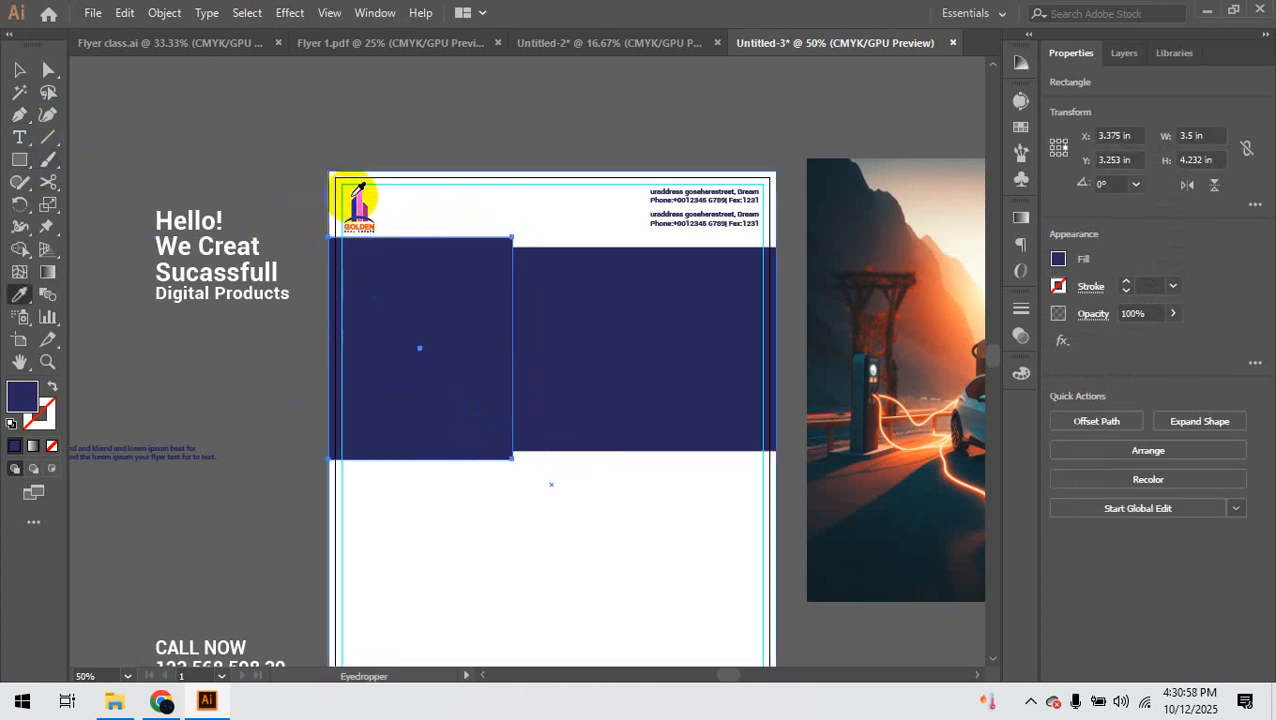
# Step: Skew the orange rectangle by moving its lower-right corner to about X 4.13, Y 5.85 in and its upper-right corner to about X 3, Y 0.97 in
pyautogui.click(48, 69)
pyautogui.click(513, 460)
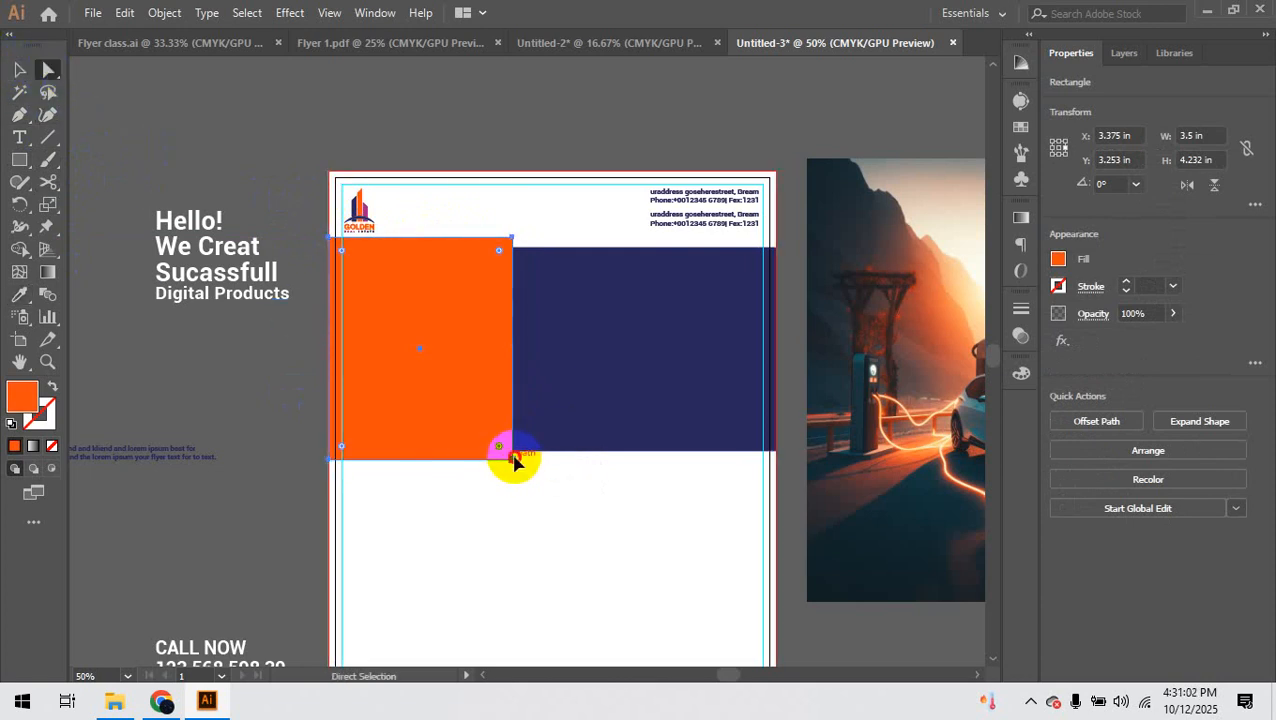
pyautogui.click(528, 472)
pyautogui.moveTo(514, 460); pyautogui.dragTo(550, 486)
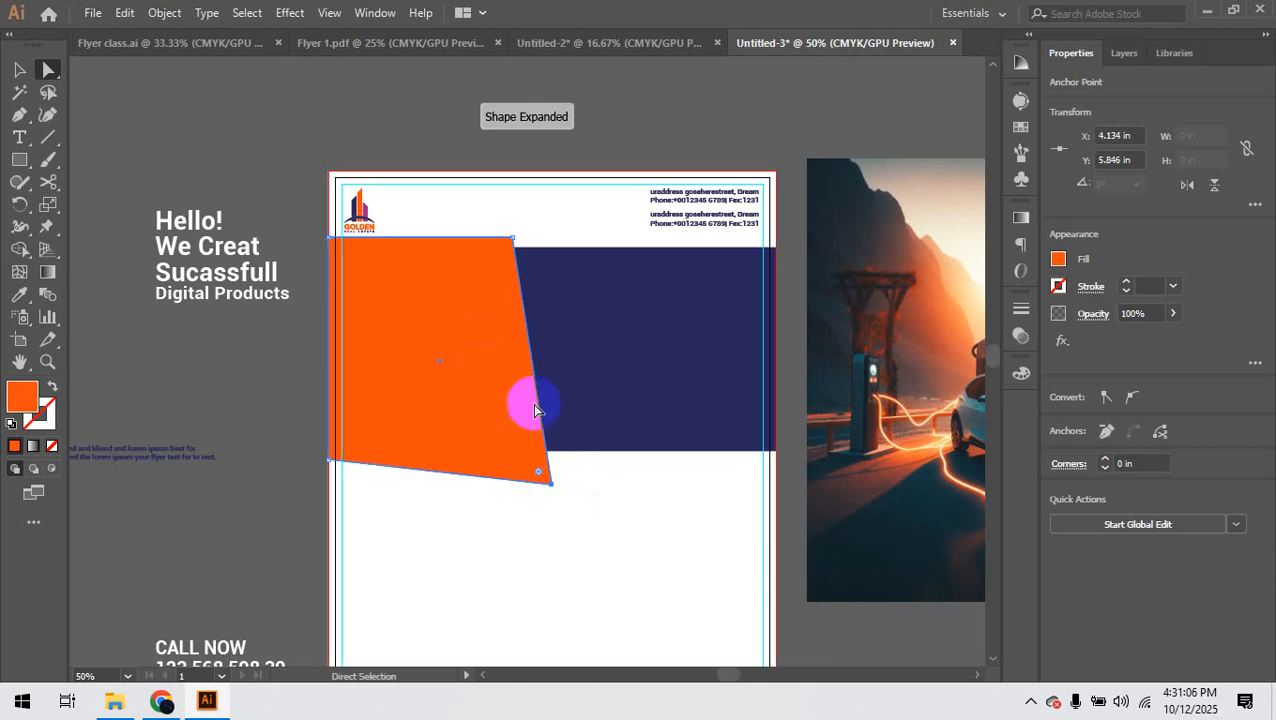
pyautogui.moveTo(513, 239); pyautogui.dragTo(495, 234)
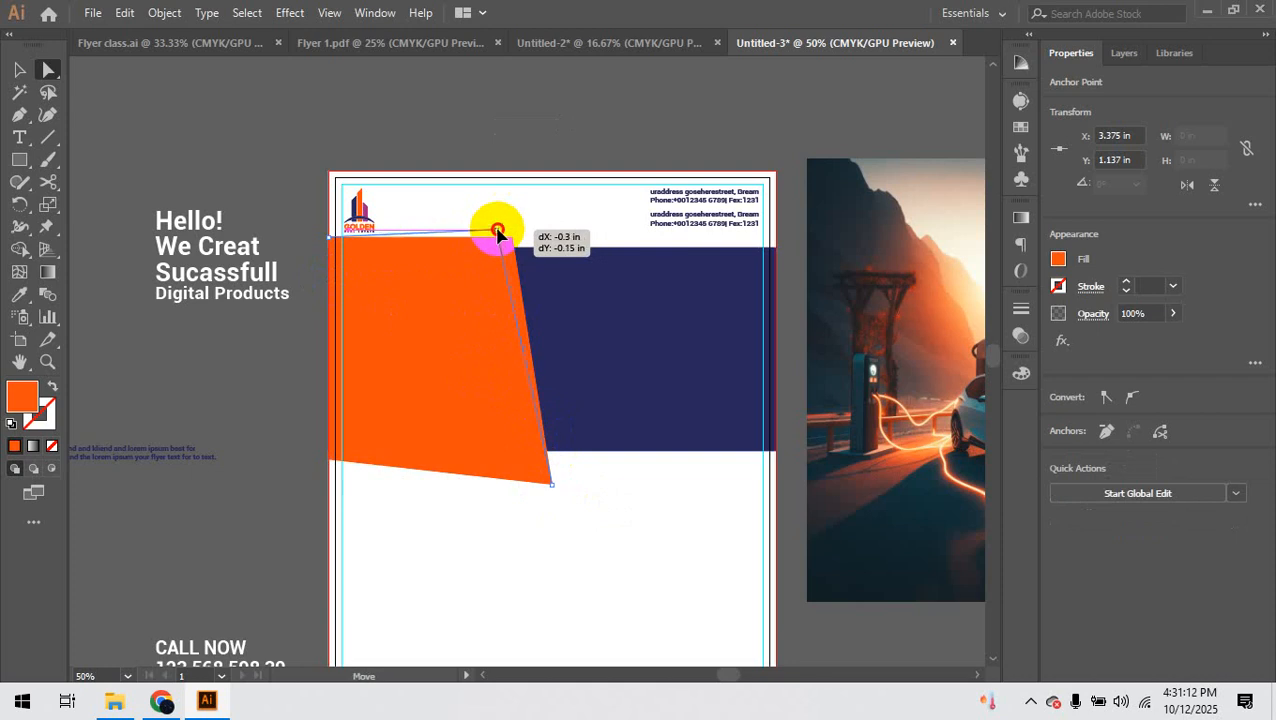
pyautogui.moveTo(492, 231); pyautogui.dragTo(491, 230)
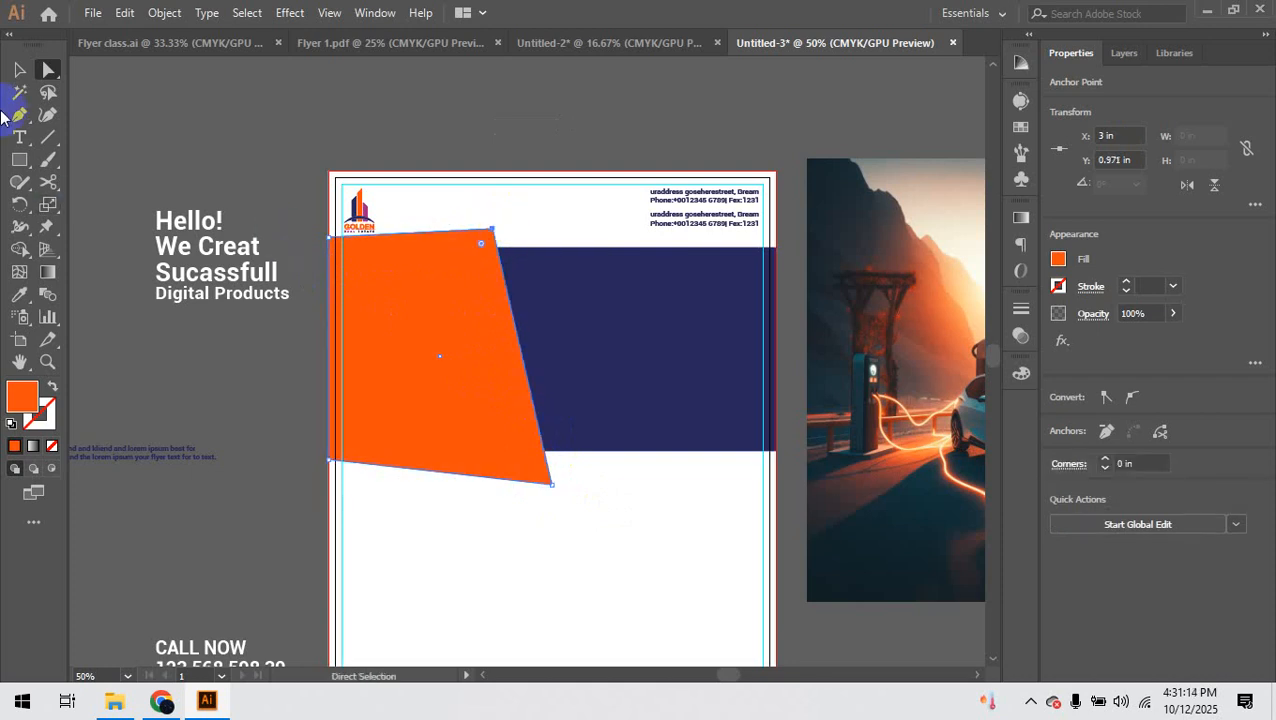
# Step: Draw a Pen triangle of about 0.47 x 0.64 in joining the orange shape's lower-right tip to the blue rectangle's bottom edge
pyautogui.click(19, 76)
pyautogui.hotkey('ctrl', 'space')
pyautogui.moveTo(346, 199); pyautogui.dragTo(683, 366)
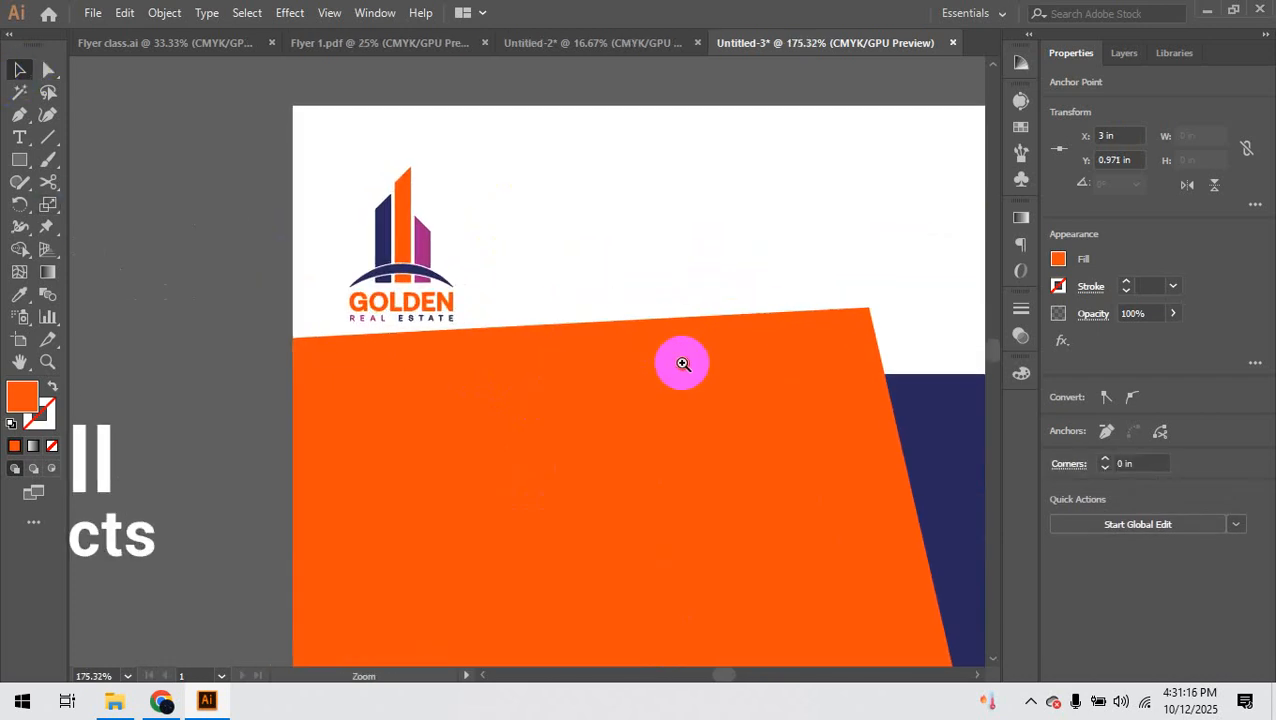
pyautogui.moveTo(432, 297); pyautogui.dragTo(302, 240)
pyautogui.press('space')
pyautogui.moveTo(558, 458); pyautogui.dragTo(712, 499)
pyautogui.hotkey('ctrl', 'space')
pyautogui.press('p')
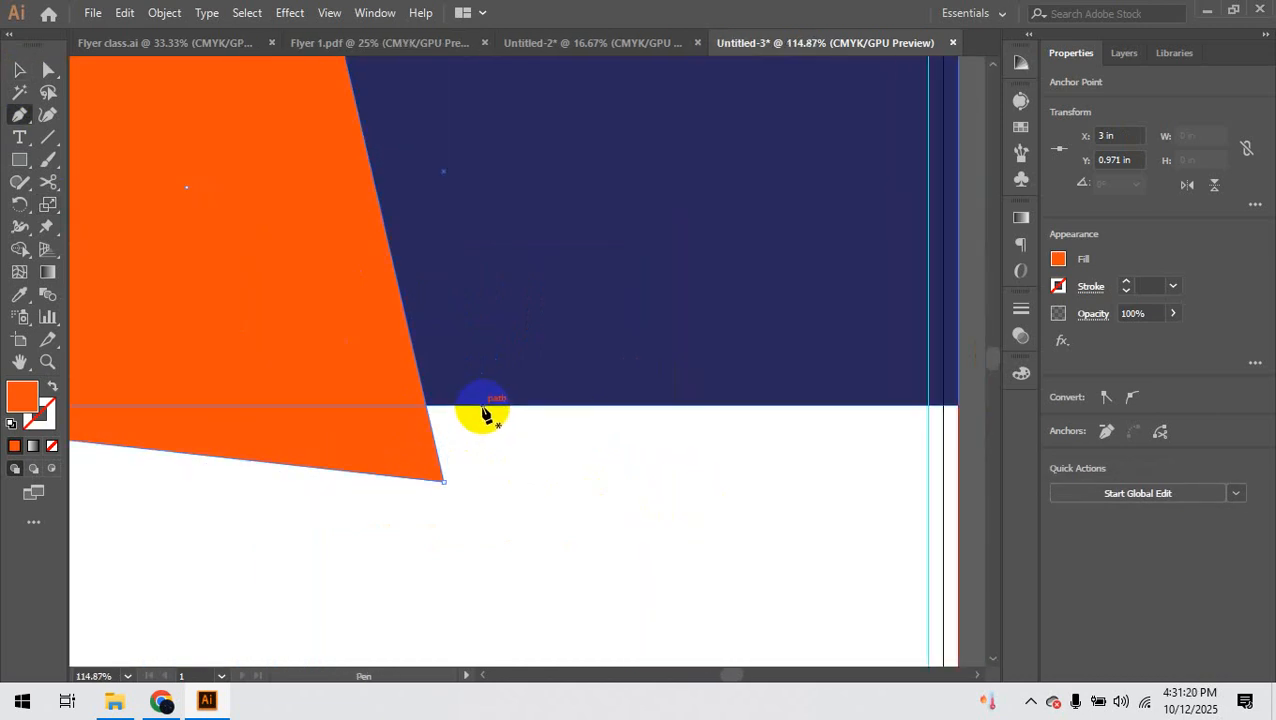
pyautogui.click(481, 406)
pyautogui.click(444, 481)
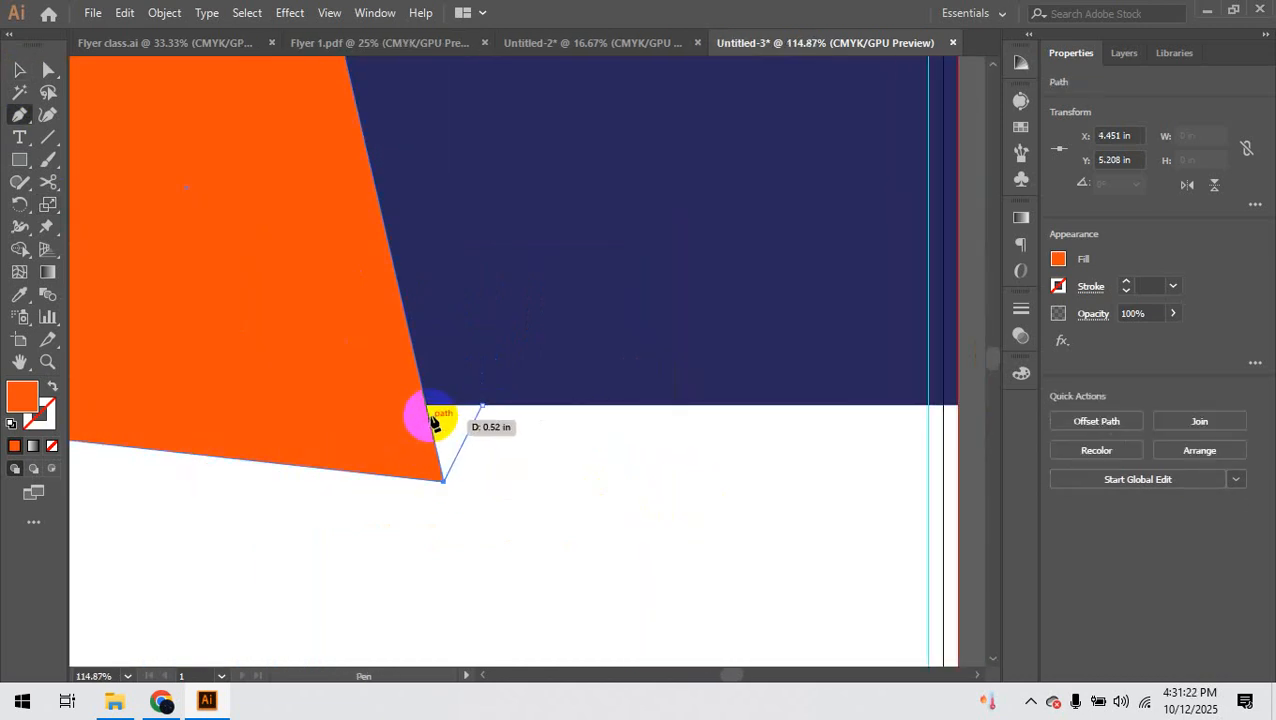
pyautogui.click(428, 406)
pyautogui.click(484, 408)
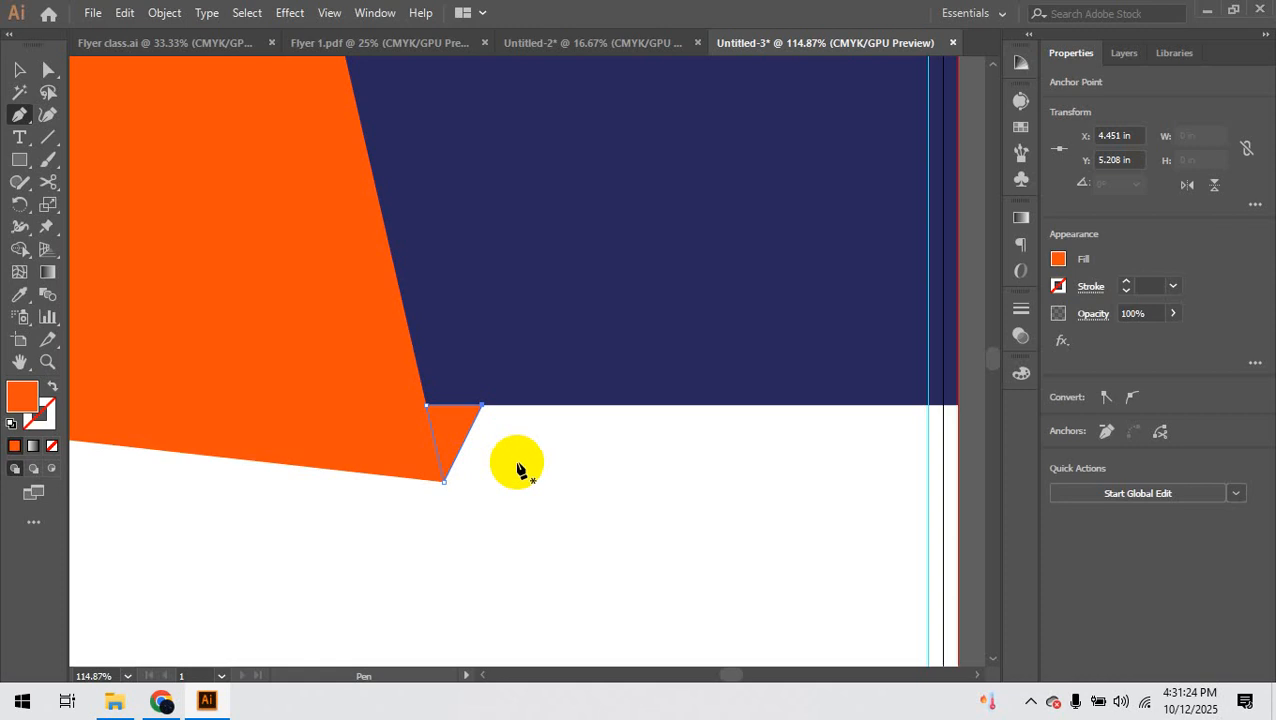
pyautogui.press('v')
# Step: Fill the small fold triangle with red to set it apart from the orange shape
pyautogui.click(456, 441)
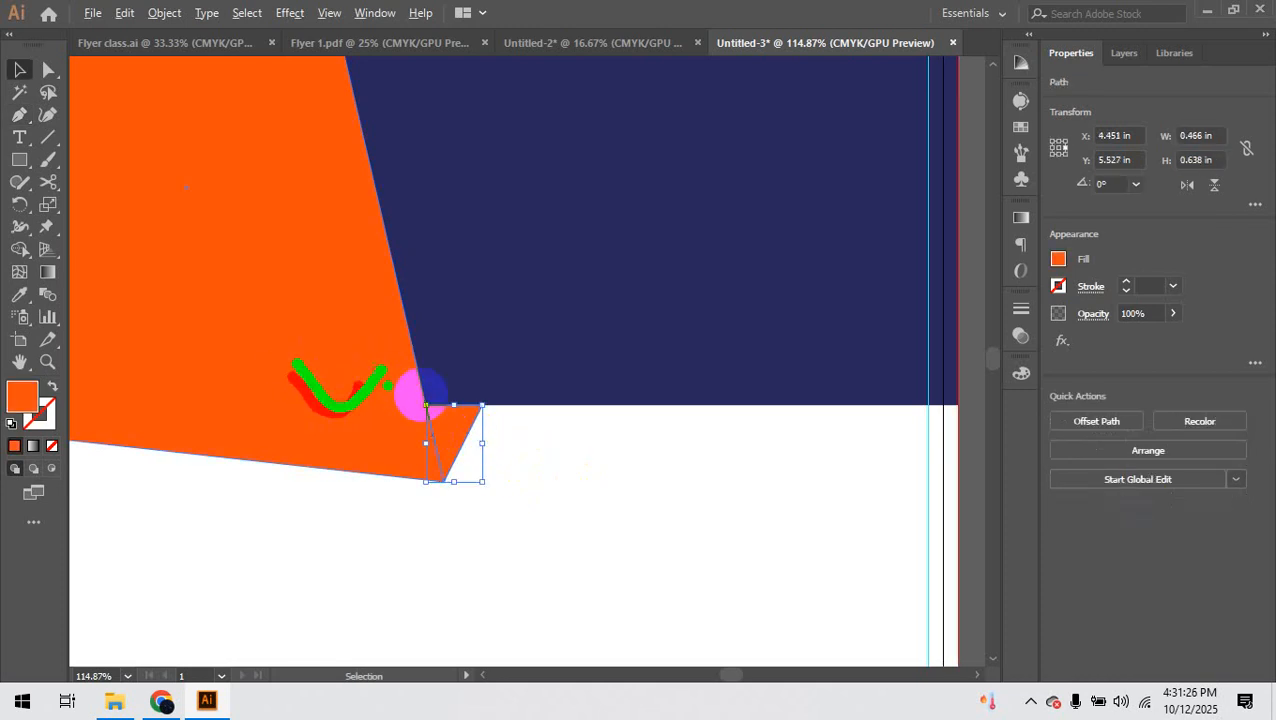
pyautogui.press('r')
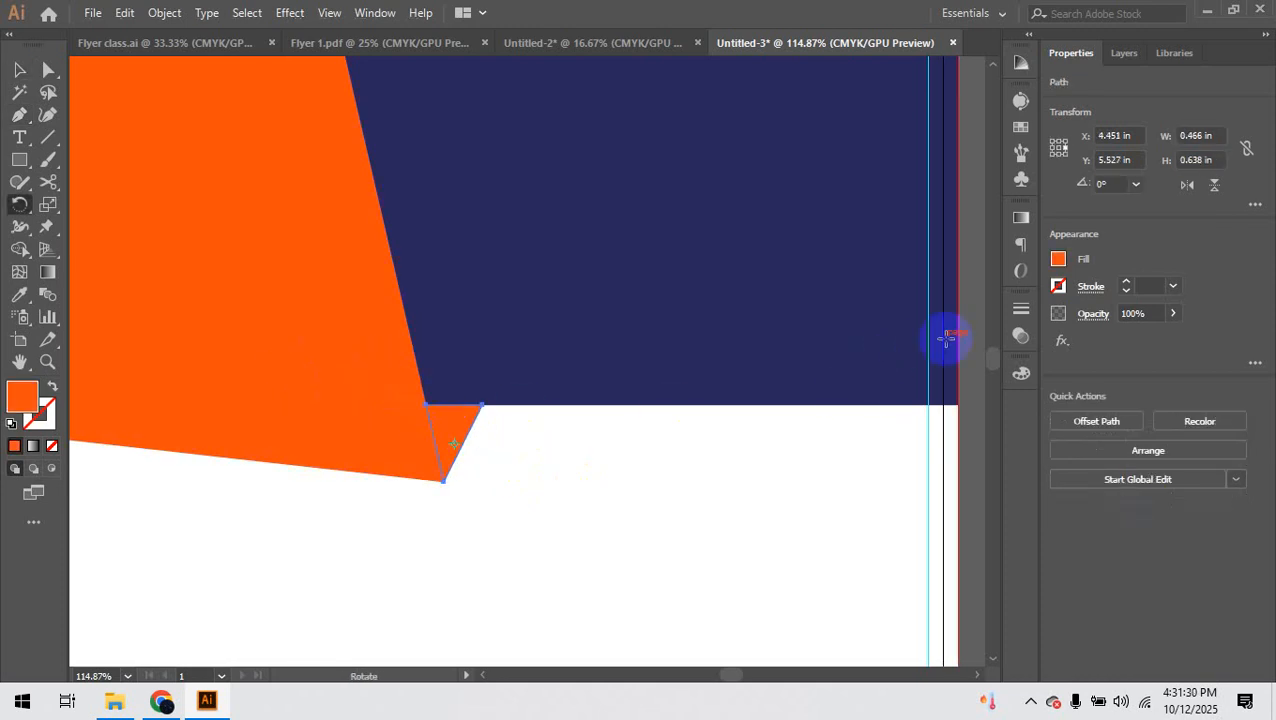
pyautogui.press('v')
pyautogui.click(1058, 262)
pyautogui.click(875, 401)
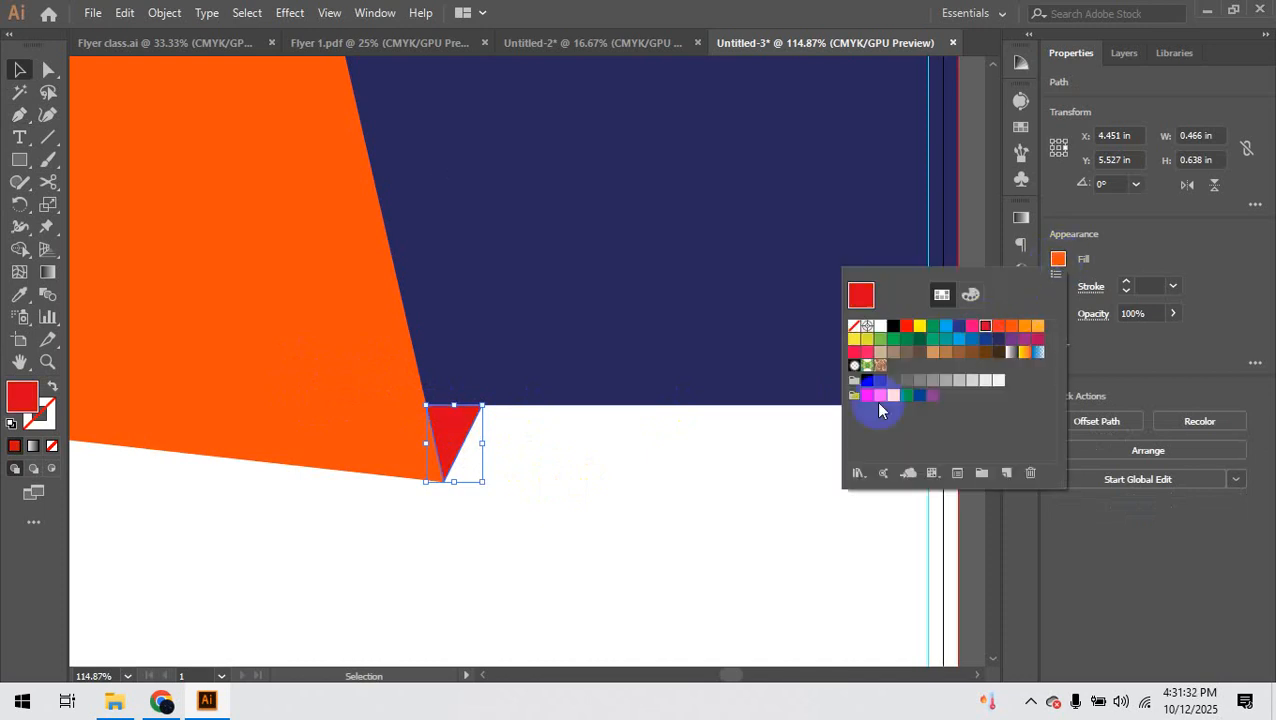
pyautogui.click(608, 463)
pyautogui.click(404, 393)
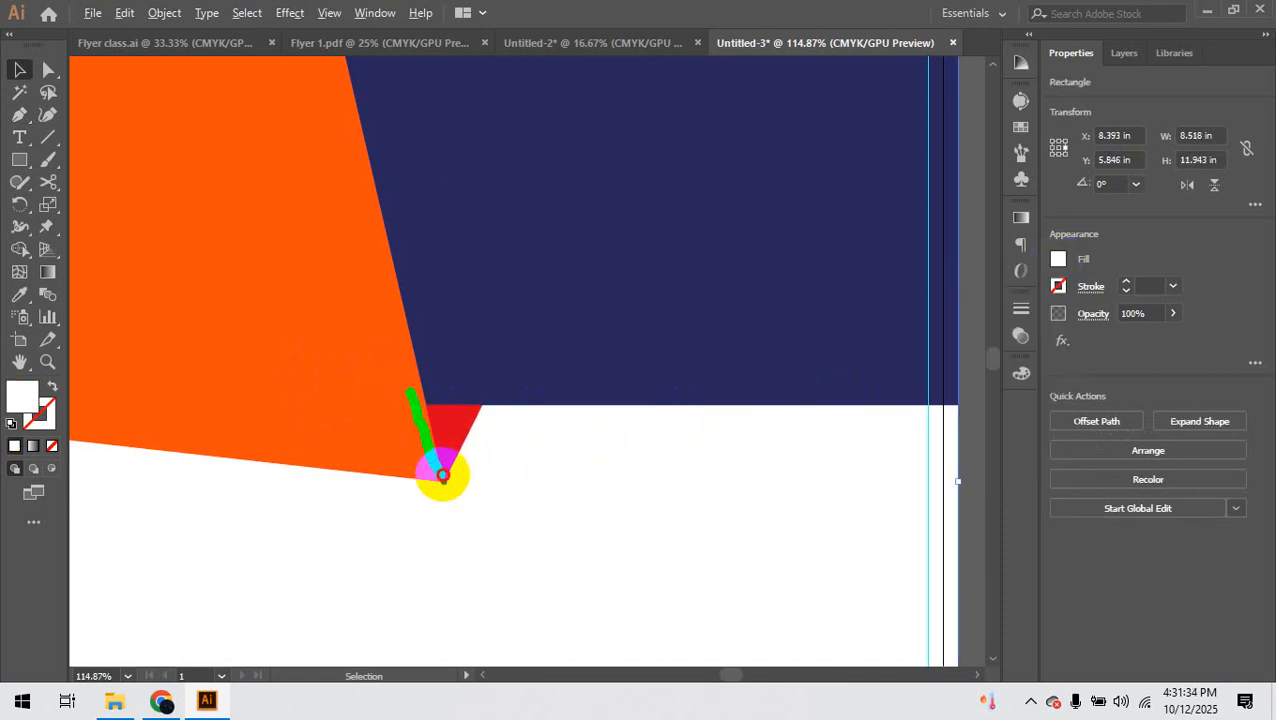
# Step: Move the car image over the upper part of the artboard, behind the coloured shapes, and enlarge it to about 8.79 in square
pyautogui.hotkey('ctrl', '-')
pyautogui.hotkey('ctrl', '-')
pyautogui.hotkey('ctrl', '-')
pyautogui.hotkey('ctrl', '-')
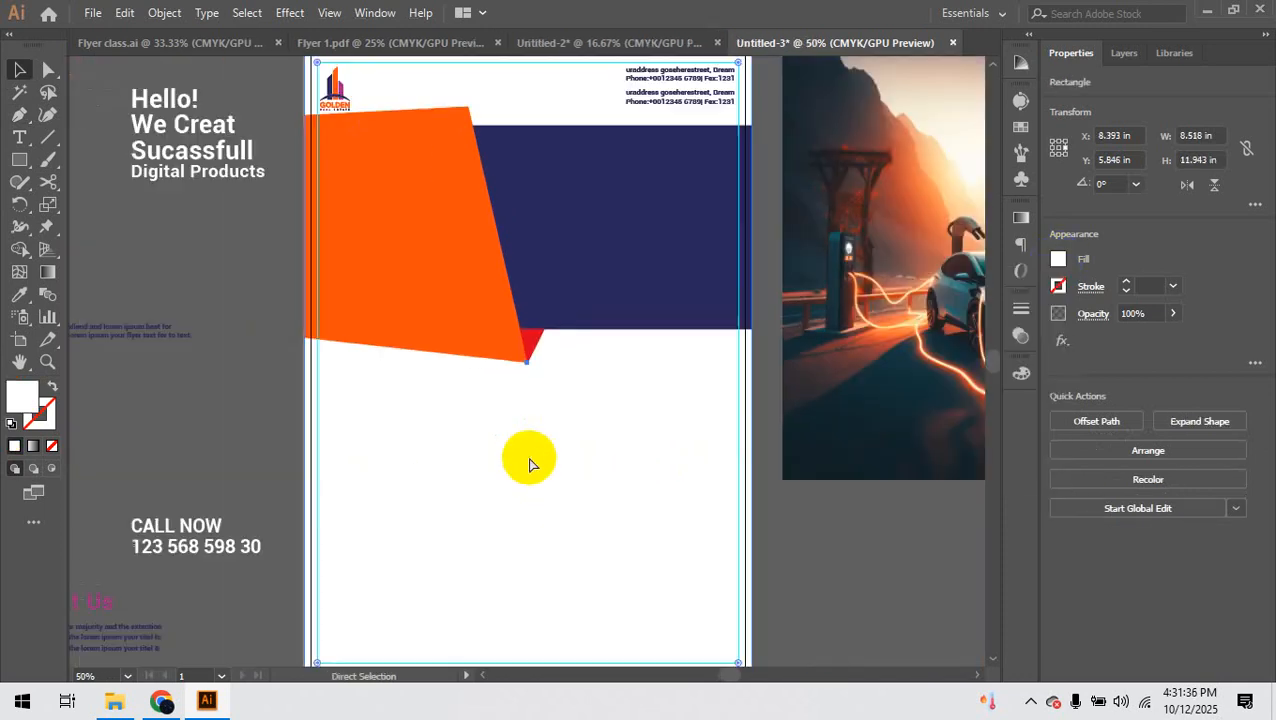
pyautogui.moveTo(744, 323); pyautogui.dragTo(538, 283)
pyautogui.moveTo(670, 412); pyautogui.dragTo(683, 424)
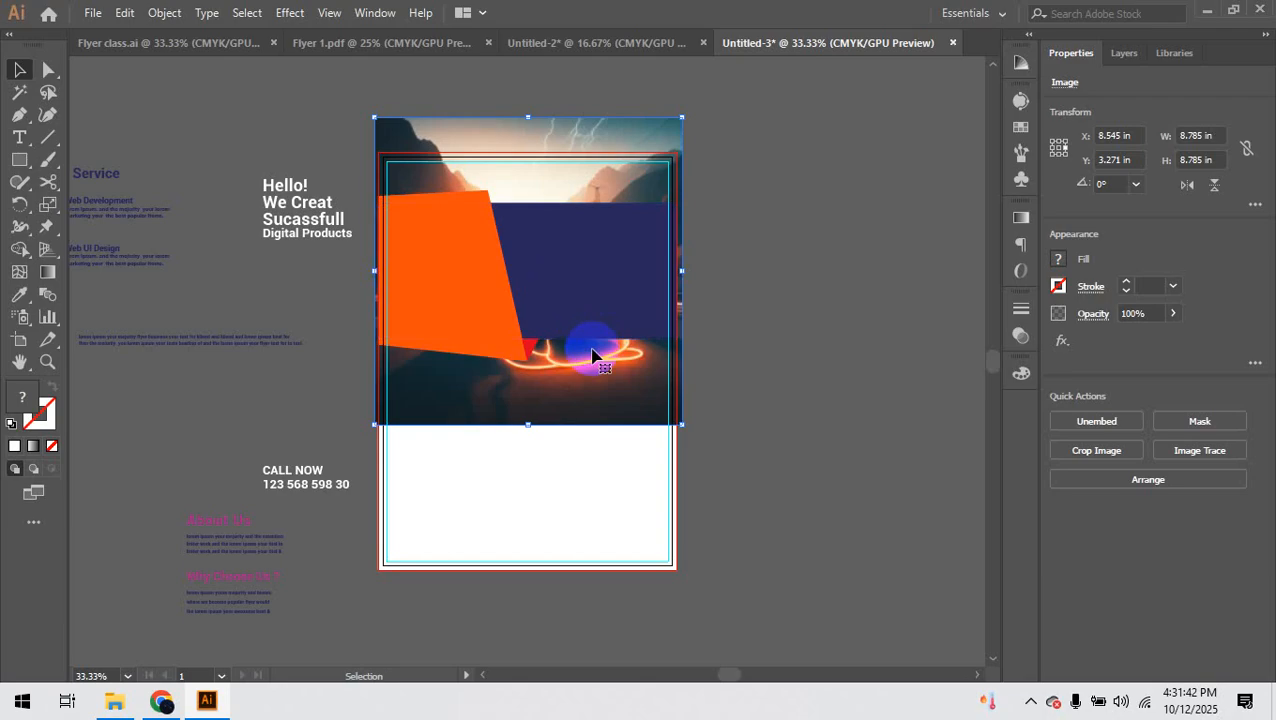
# Step: Shift the car image up about 0.97 in and clip it inside the dark blue rectangle with a clipping mask
pyautogui.hotkey('shift', 'Up')
pyautogui.hotkey('shift', 'Up')
pyautogui.hotkey('shift', 'Up')
pyautogui.hotkey('shift', 'Up')
pyautogui.hotkey('shift', 'Up')
pyautogui.hotkey('shift', 'Up')
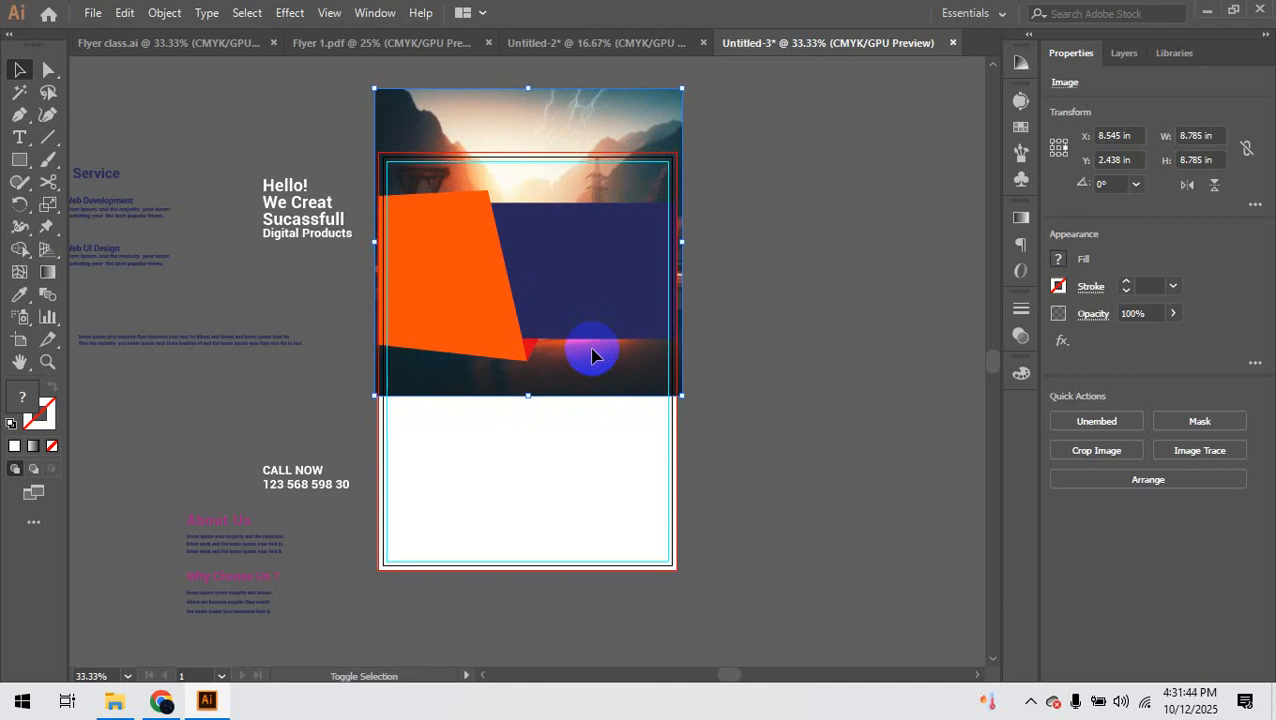
pyautogui.hotkey('shift', 'Up')
pyautogui.keyDown('shift'); pyautogui.click(563, 258); pyautogui.keyUp('shift')
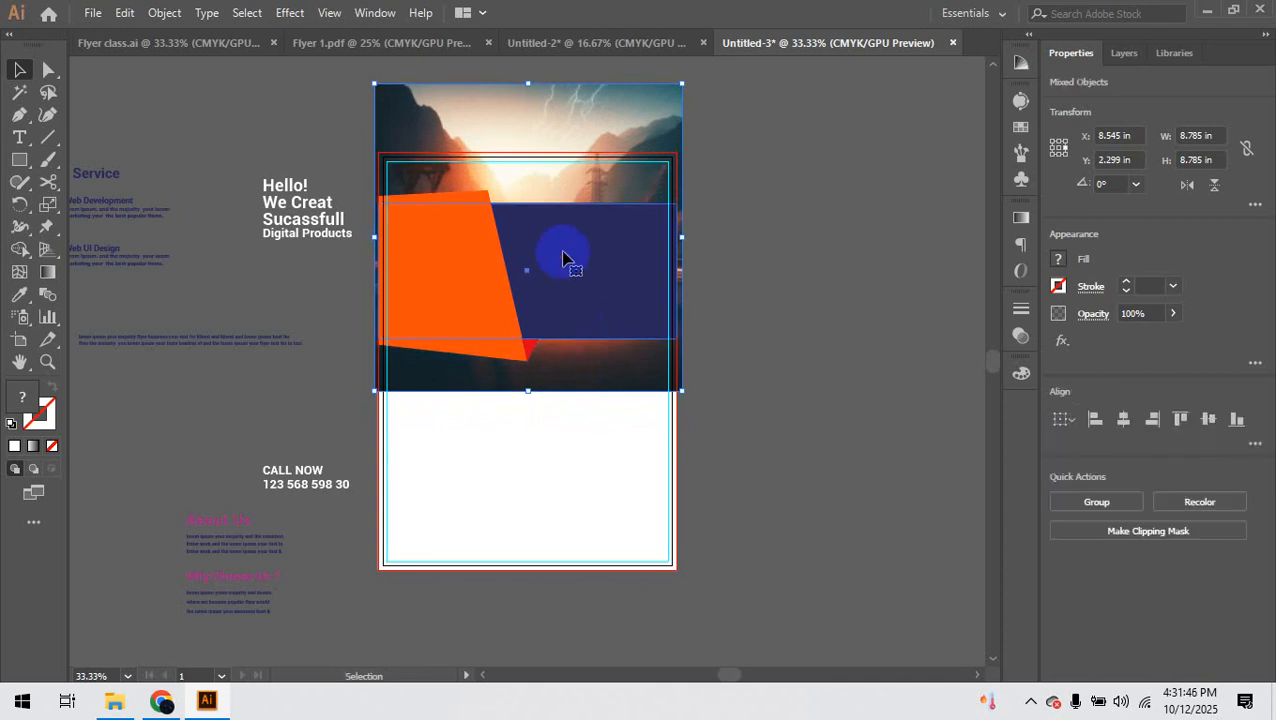
pyautogui.hotkey('ctrl', '7')
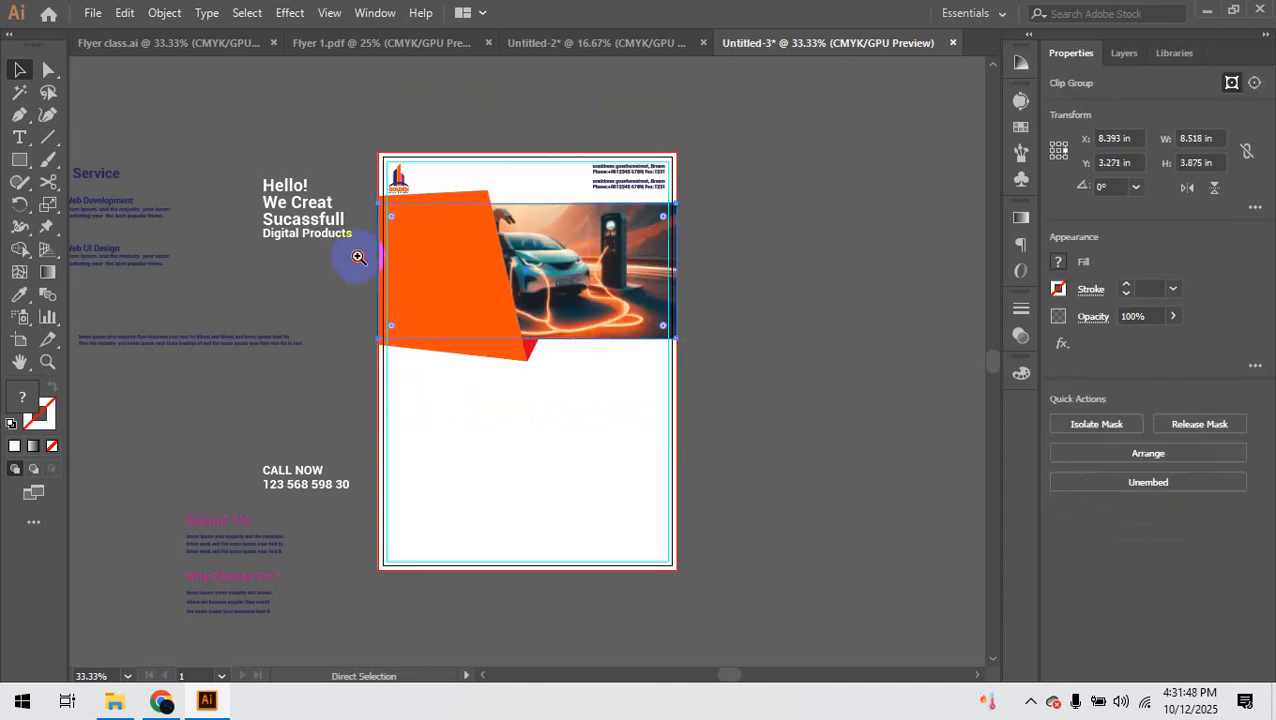
# Step: Move the white "Hello! We Creat Sucassfull Digital Products" headline onto the orange shape and bring it to the front
pyautogui.moveTo(359, 256); pyautogui.dragTo(532, 348)
pyautogui.click(330, 298)
pyautogui.moveTo(285, 281); pyautogui.dragTo(343, 403)
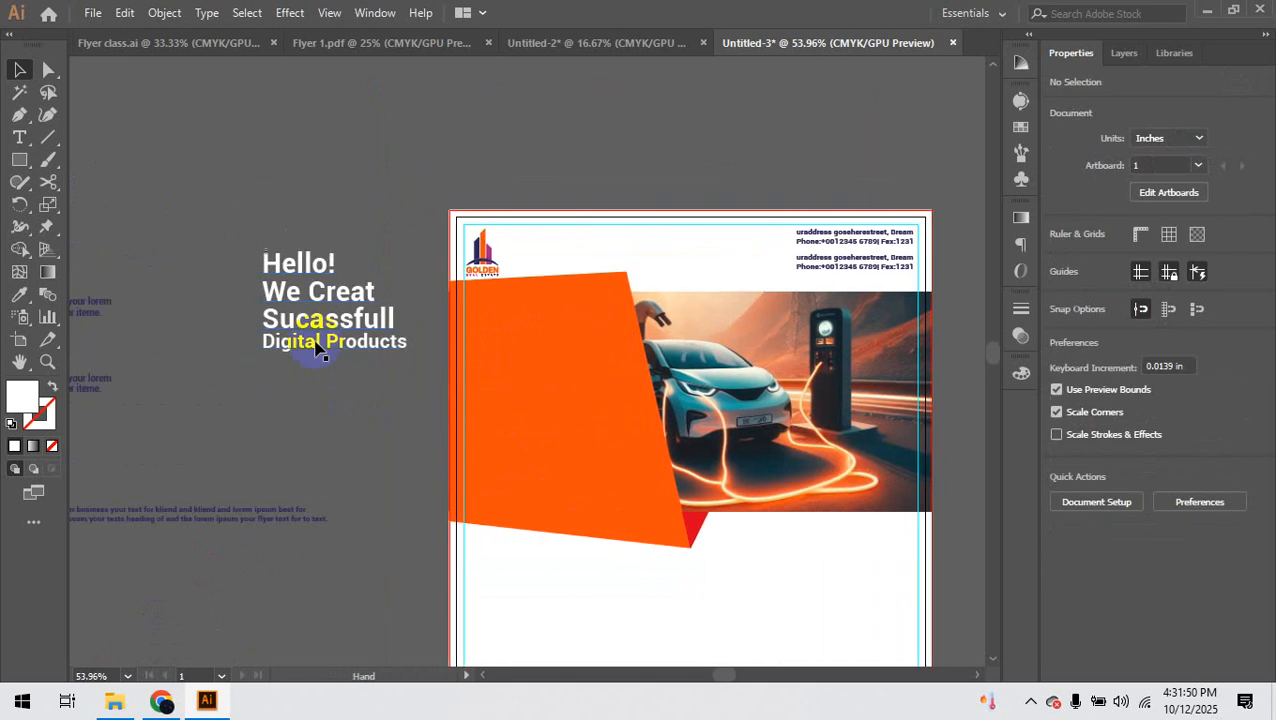
pyautogui.moveTo(341, 349); pyautogui.dragTo(624, 478)
pyautogui.hotkey('ctrl', 'shift', ']')
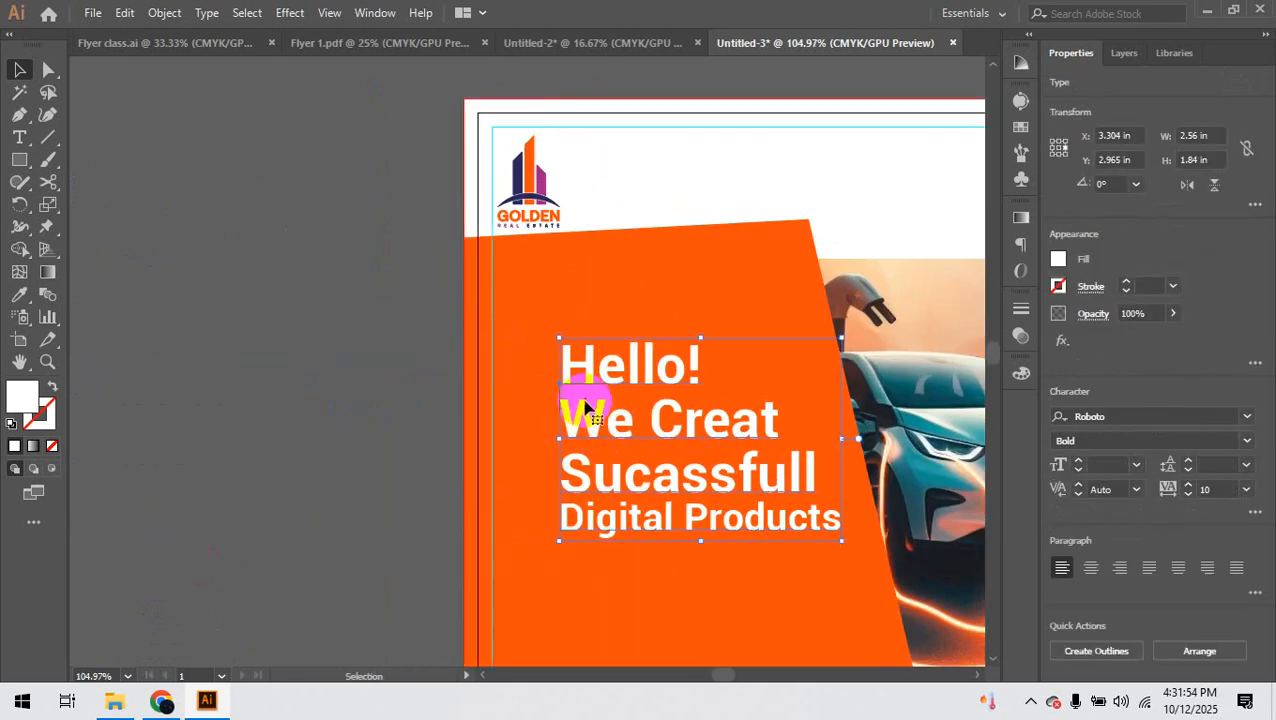
# Step: Nudge the headline slightly left, show the rulers and place a vertical guide at the headline's left edge
pyautogui.moveTo(560, 380)
pyautogui.mouseDown()
pyautogui.moveTo(498, 382)
pyautogui.moveTo(577, 384)
pyautogui.mouseUp()
pyautogui.hotkey('ctrl', 'r')
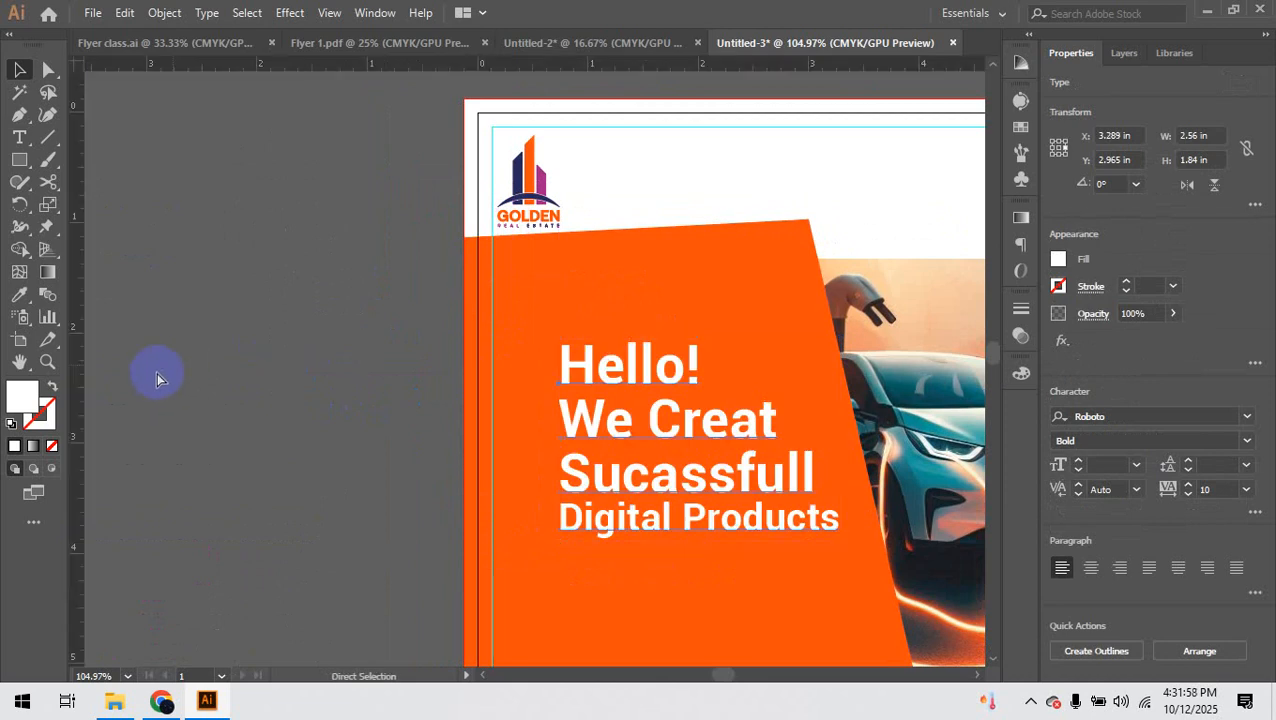
pyautogui.moveTo(433, 461); pyautogui.dragTo(562, 425)
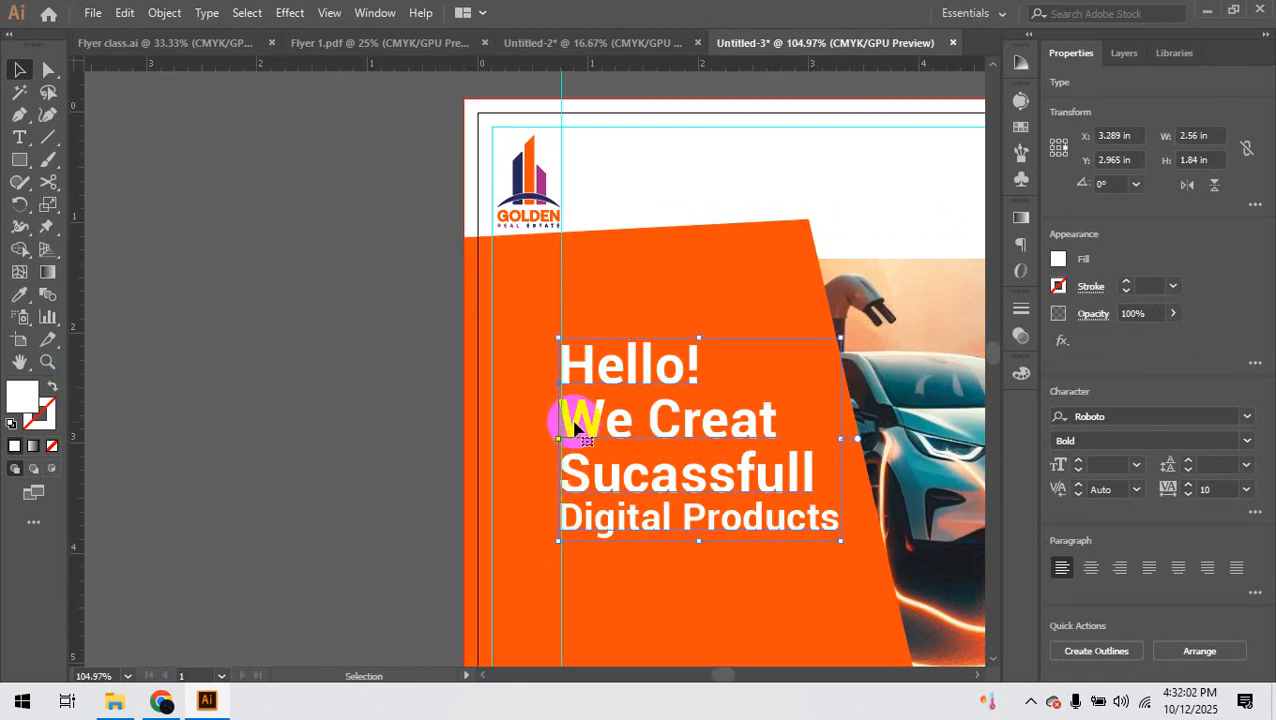
# Step: Move the small lorem ipsum paragraph onto the orange shape below the headline, left-aligned to the vertical guide, and recolour it white
pyautogui.hotkey('ctrl', '-')
pyautogui.hotkey('ctrl', '-')
pyautogui.hotkey('ctrl', '-')
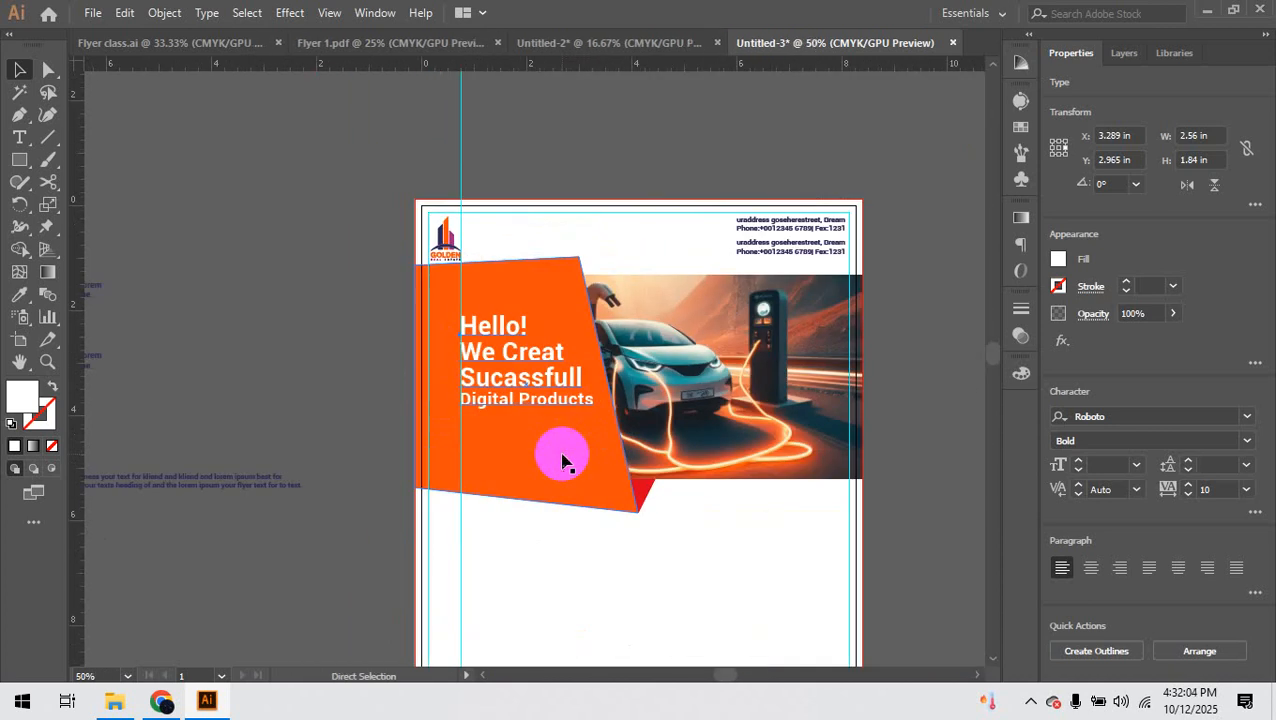
pyautogui.moveTo(354, 443); pyautogui.dragTo(462, 415)
pyautogui.moveTo(265, 447); pyautogui.dragTo(713, 418)
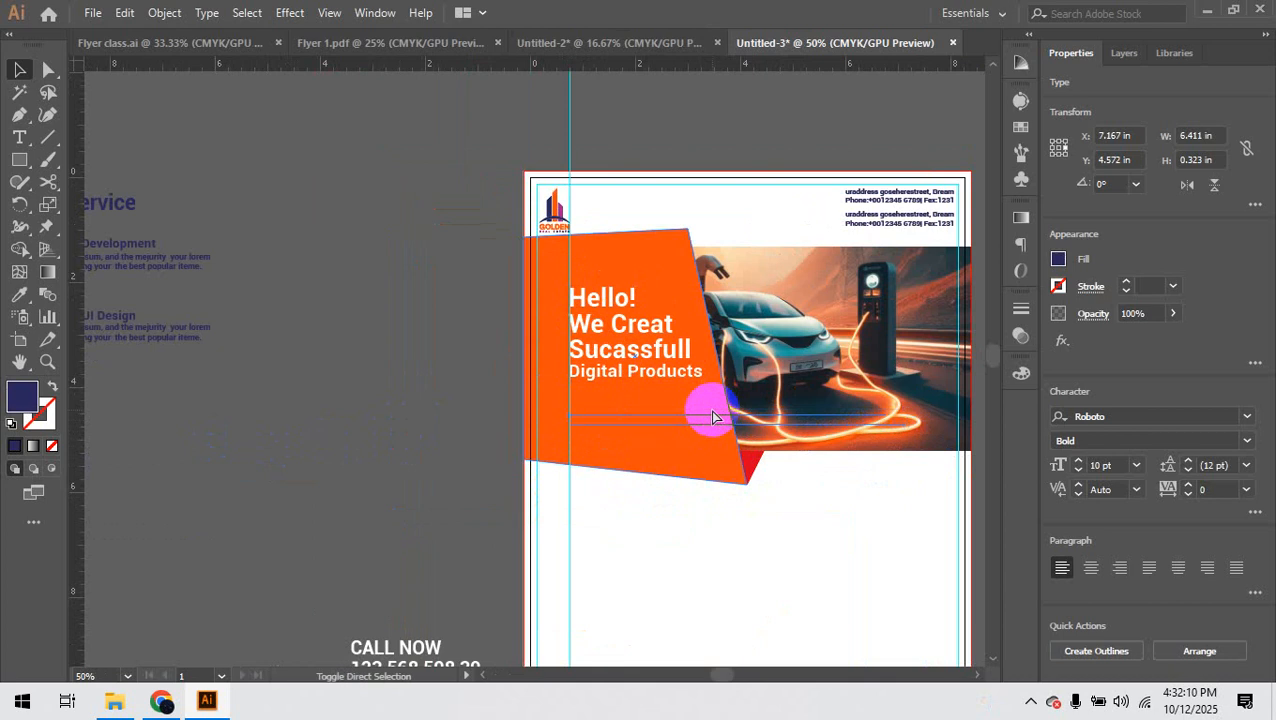
pyautogui.press('i')
pyautogui.click(688, 492)
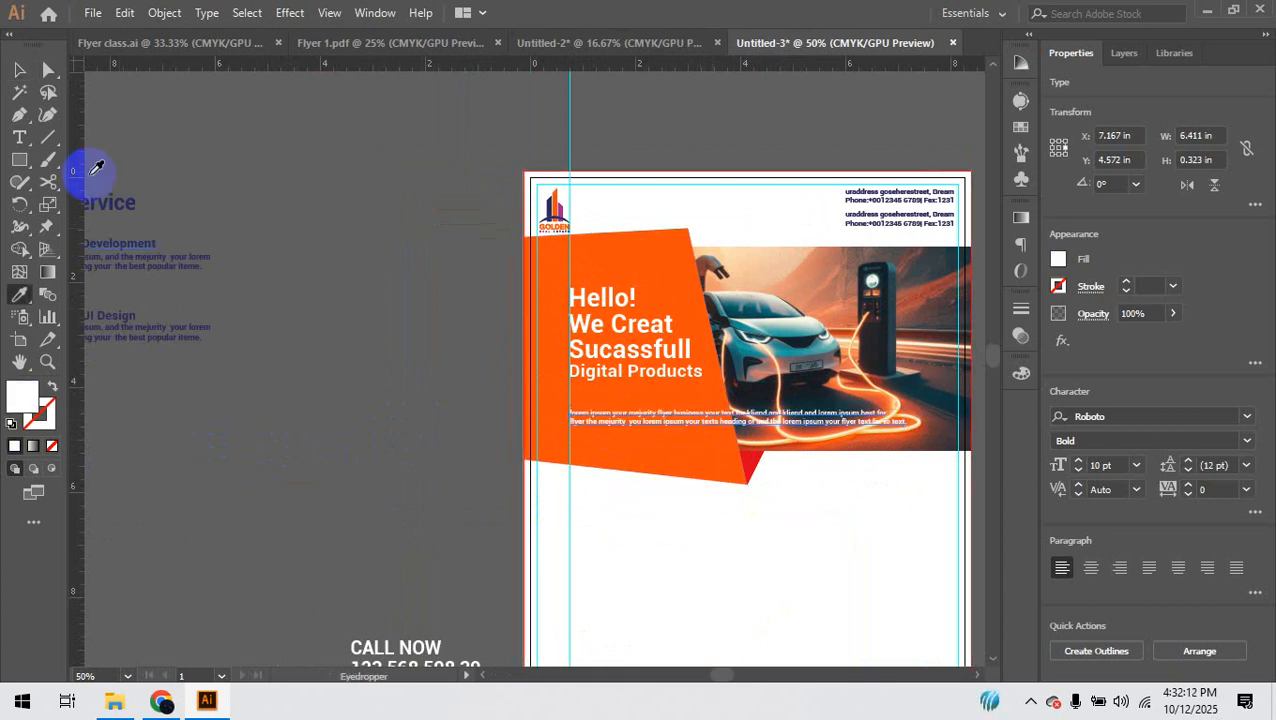
pyautogui.click(20, 70)
# Step: Break the white lorem ipsum paragraph into five short lines so that it fits inside the orange shape
pyautogui.moveTo(597, 389); pyautogui.dragTo(545, 411)
pyautogui.doubleClick(692, 414)
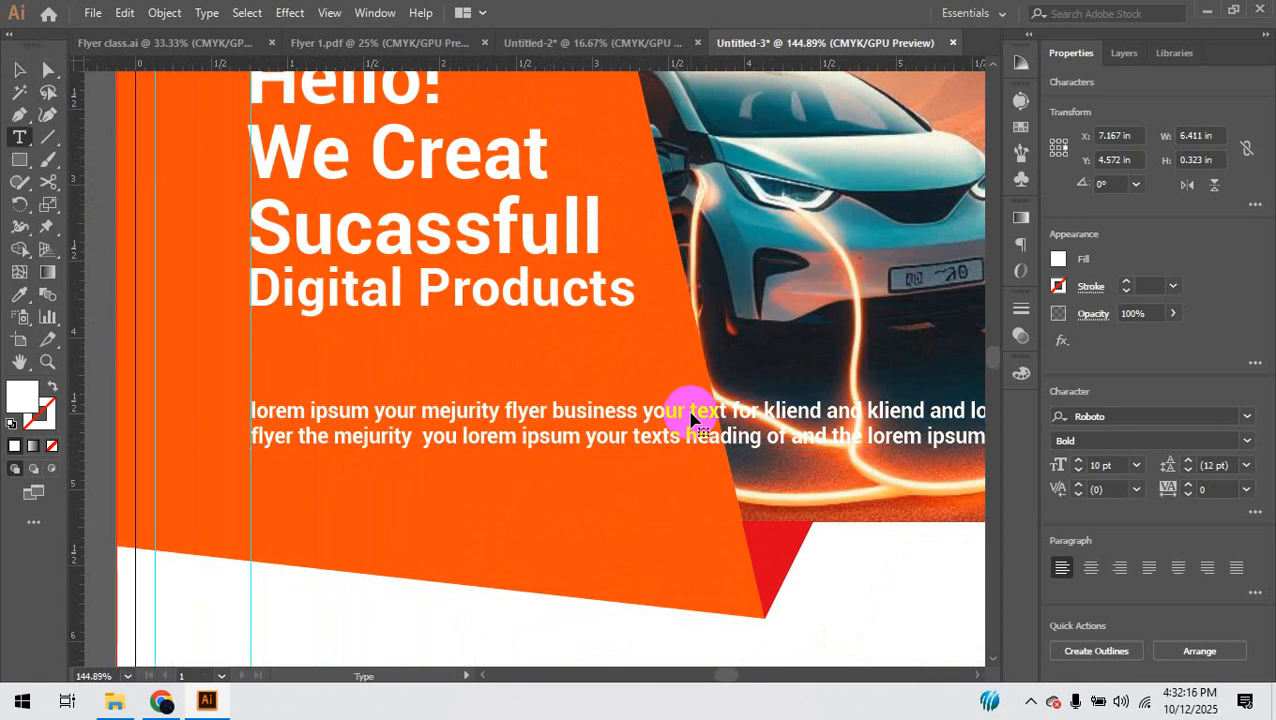
pyautogui.press('Return')
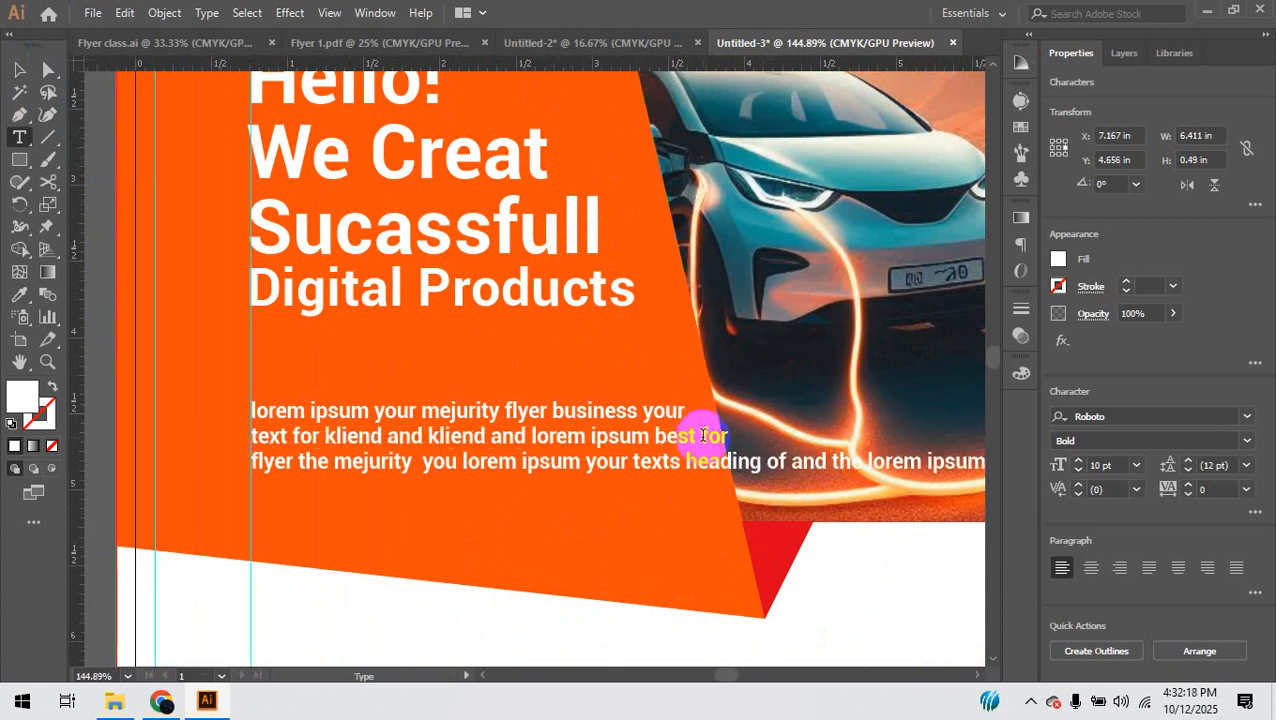
pyautogui.click(699, 435)
pyautogui.press('Return')
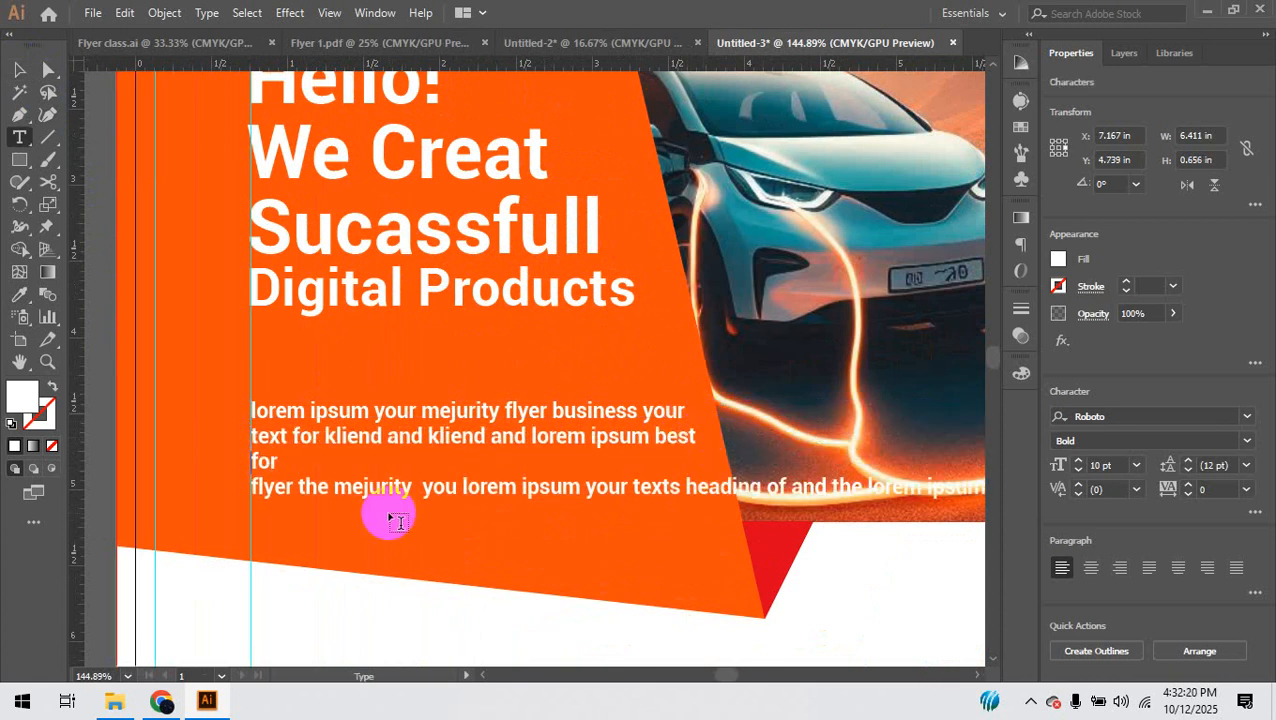
pyautogui.press('BackSpace')
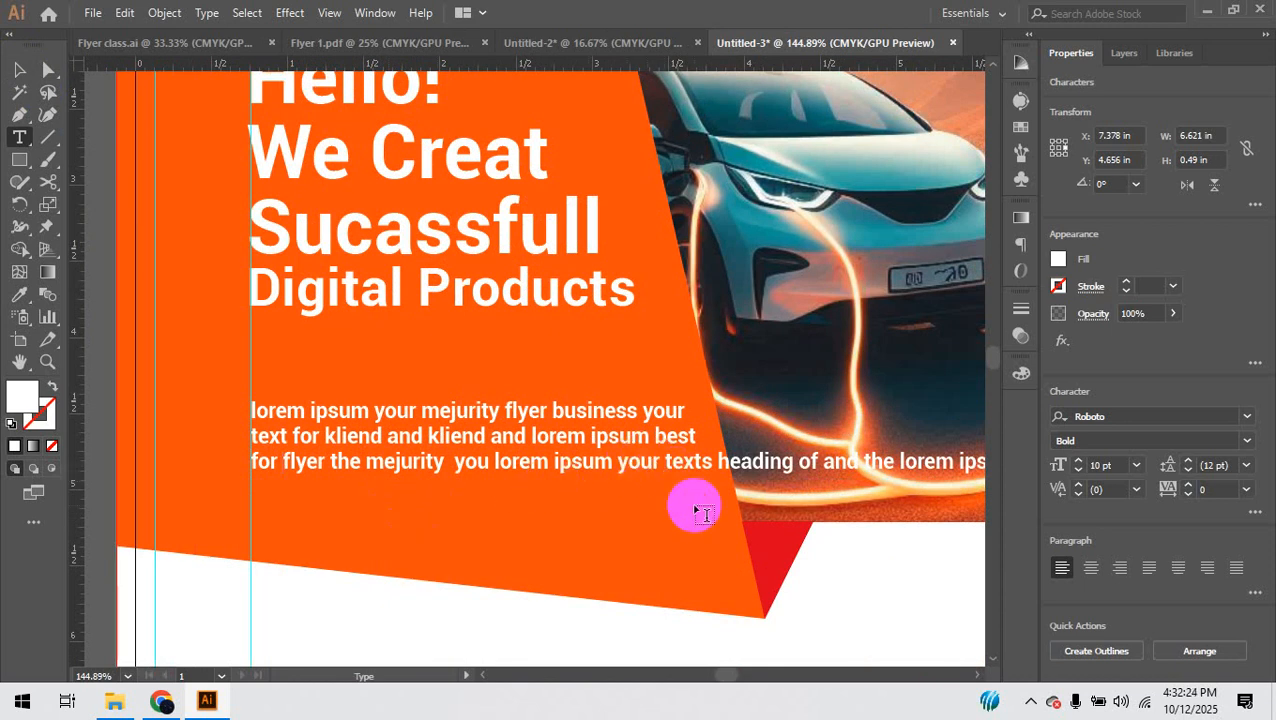
pyautogui.press('Return')
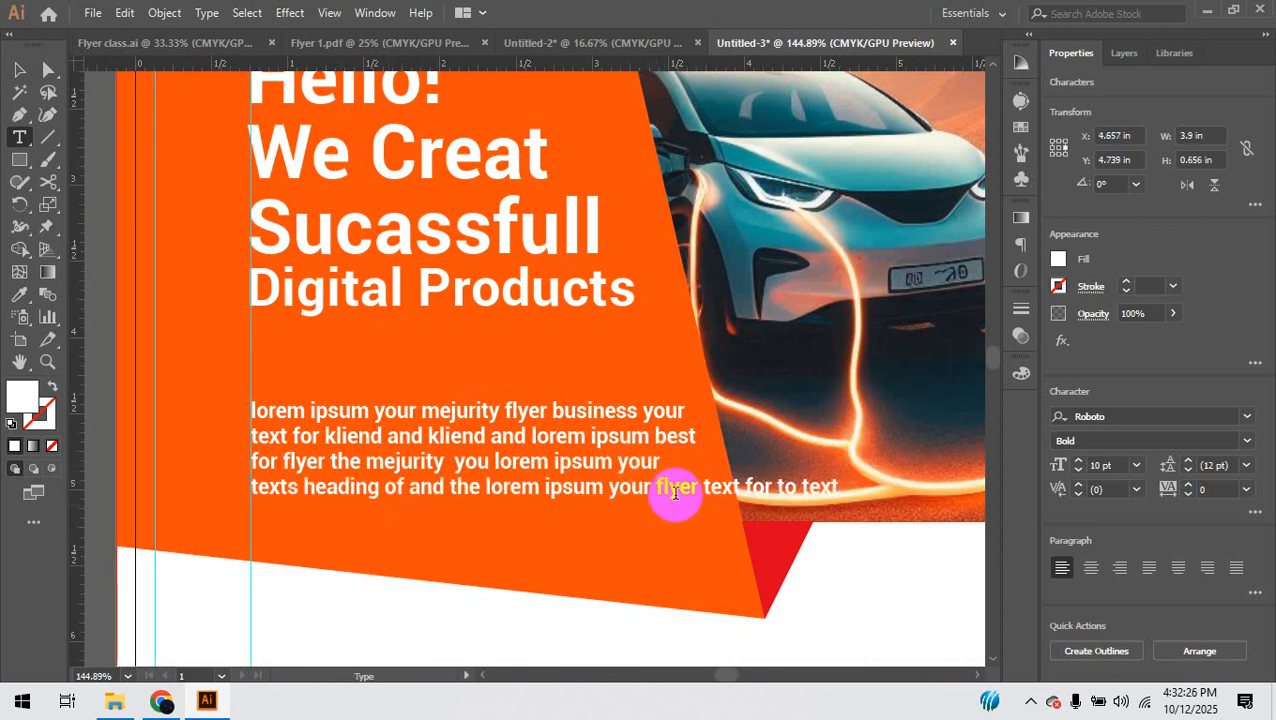
pyautogui.click(675, 492)
pyautogui.press('Return')
pyautogui.click(19, 70)
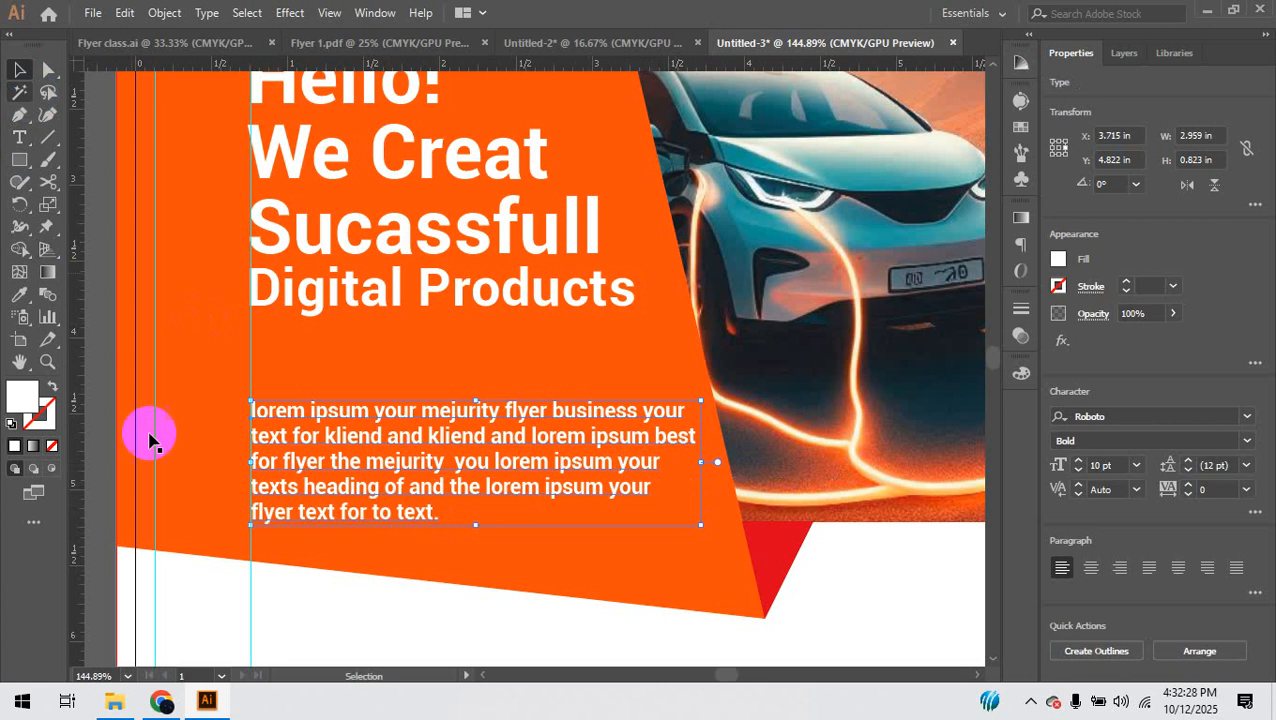
pyautogui.click(168, 635)
# Step: Draw a four-sided Pen shape under the car image, from the orange shape's lower tip to the right bleed edge, first side about 3.67 in long
pyautogui.hotkey('ctrl', '-')
pyautogui.hotkey('ctrl', '-')
pyautogui.hotkey('ctrl', '-')
pyautogui.hotkey('ctrl', '-')
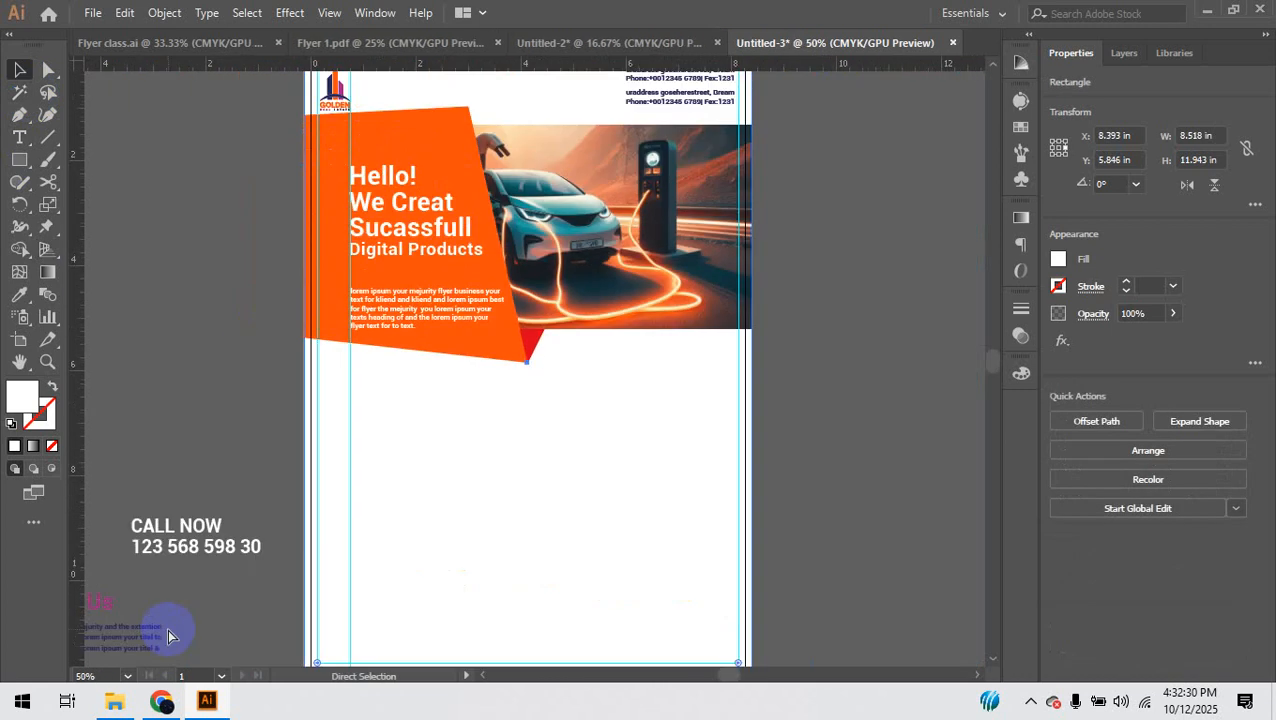
pyautogui.moveTo(294, 378); pyautogui.dragTo(336, 380)
pyautogui.moveTo(308, 326); pyautogui.dragTo(485, 367)
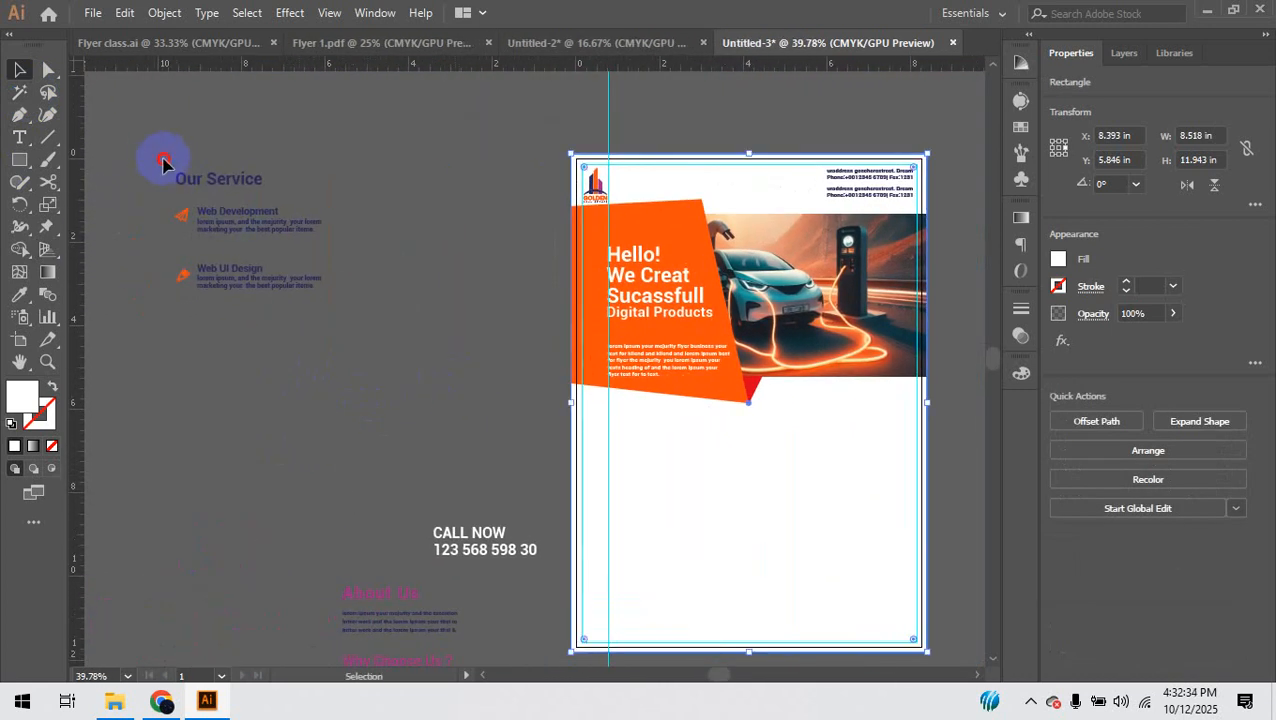
pyautogui.click(300, 285)
pyautogui.click(735, 464)
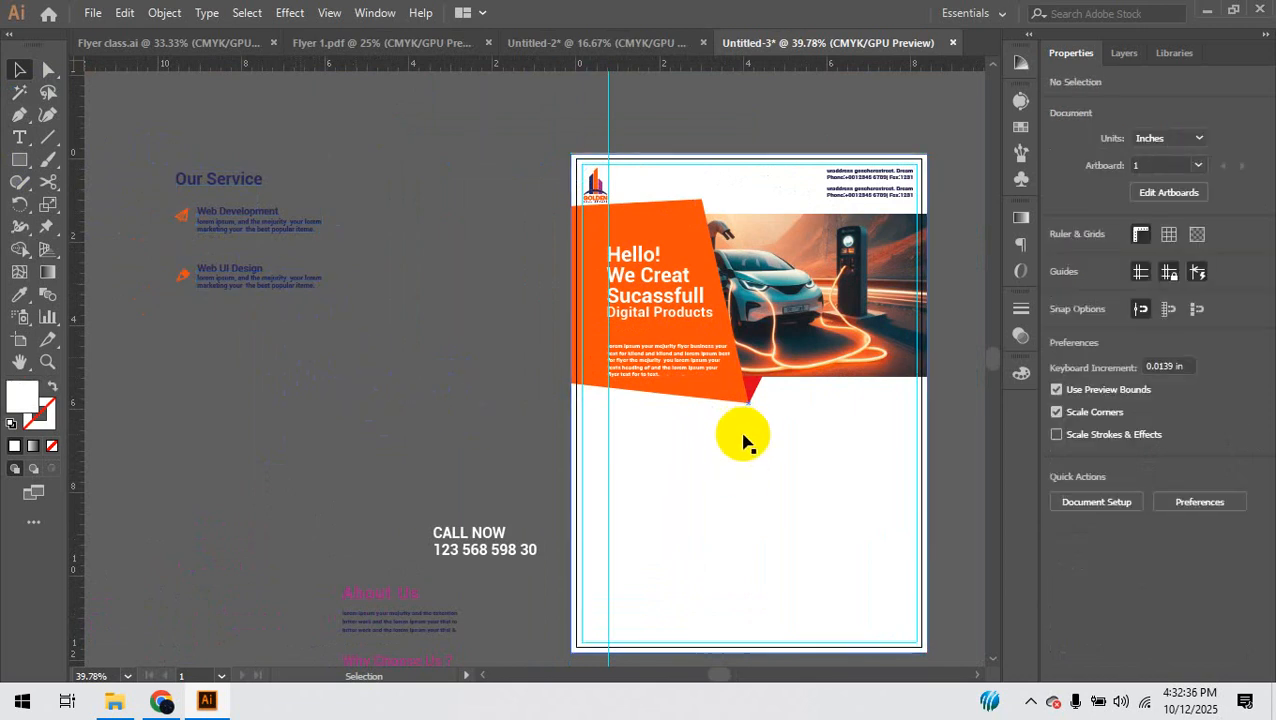
pyautogui.click(749, 408)
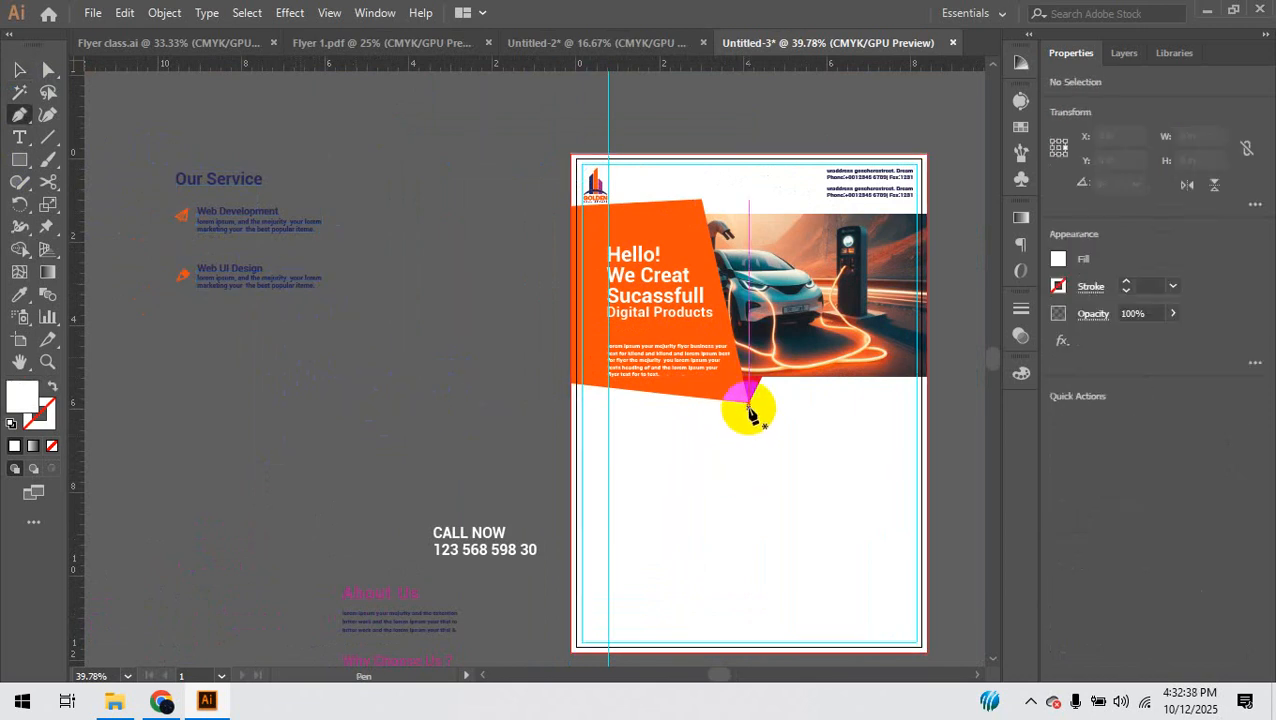
pyautogui.click(749, 405)
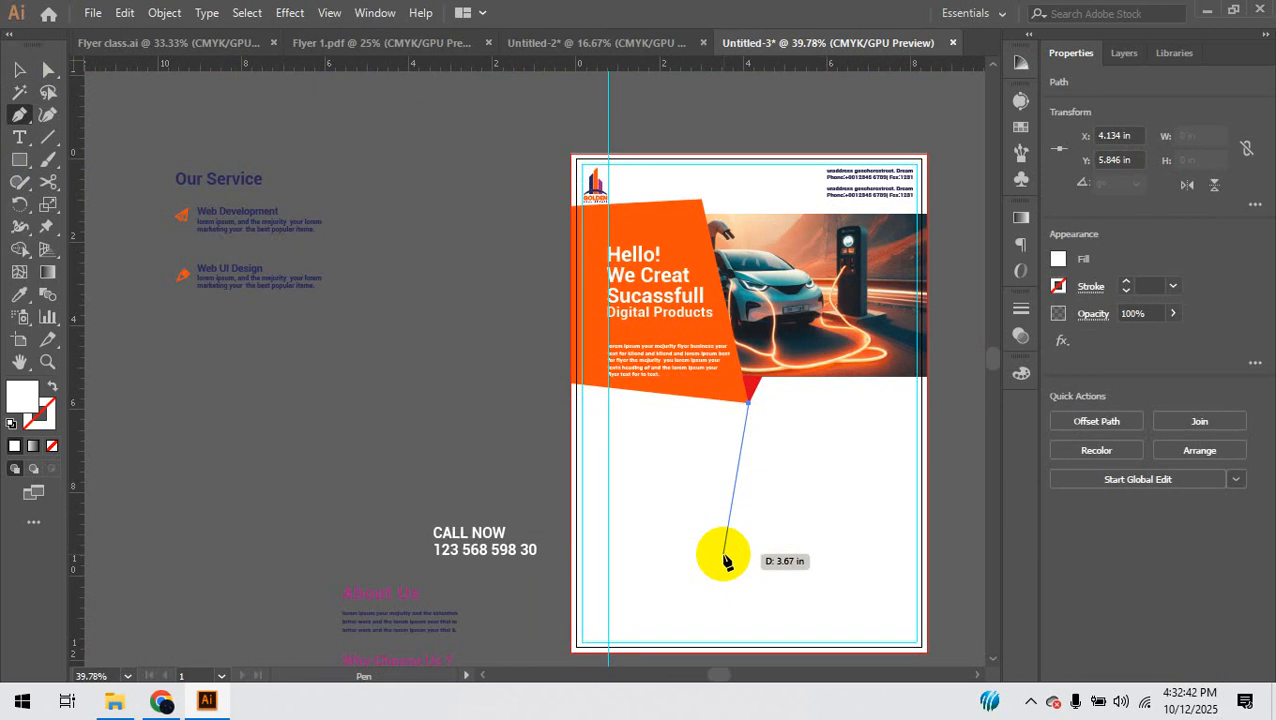
pyautogui.click(724, 553)
pyautogui.click(925, 535)
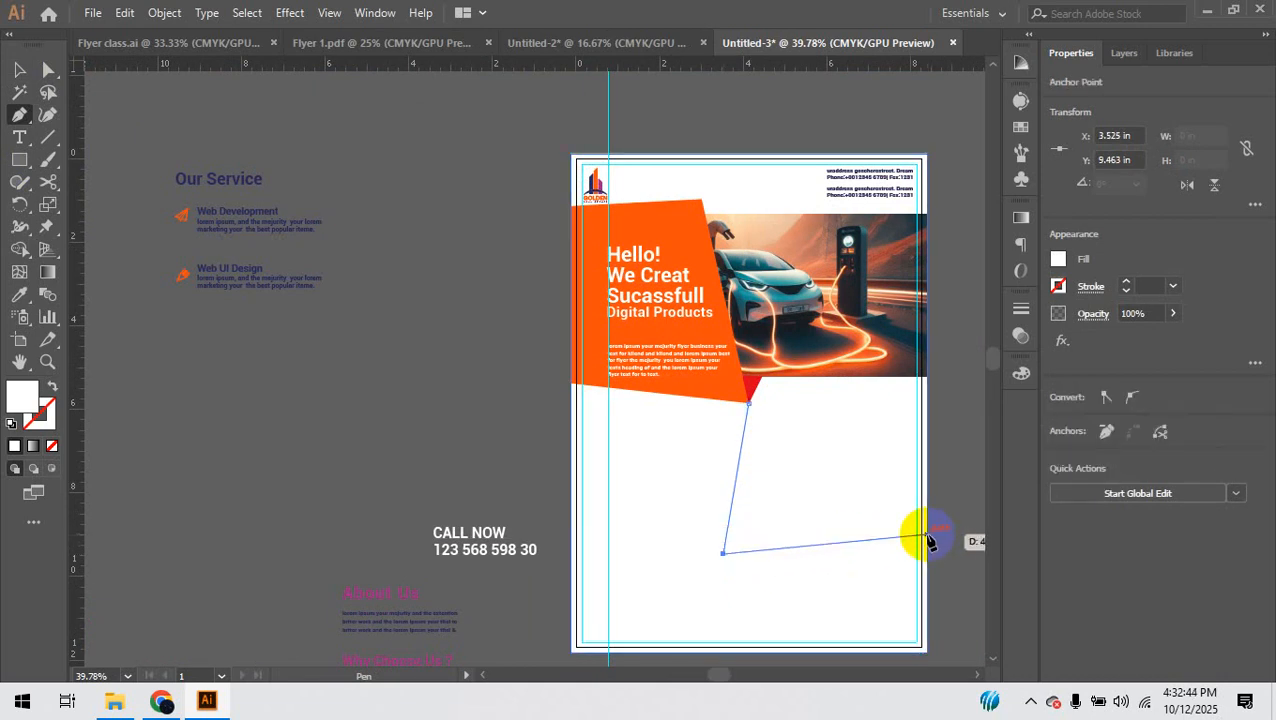
pyautogui.click(927, 378)
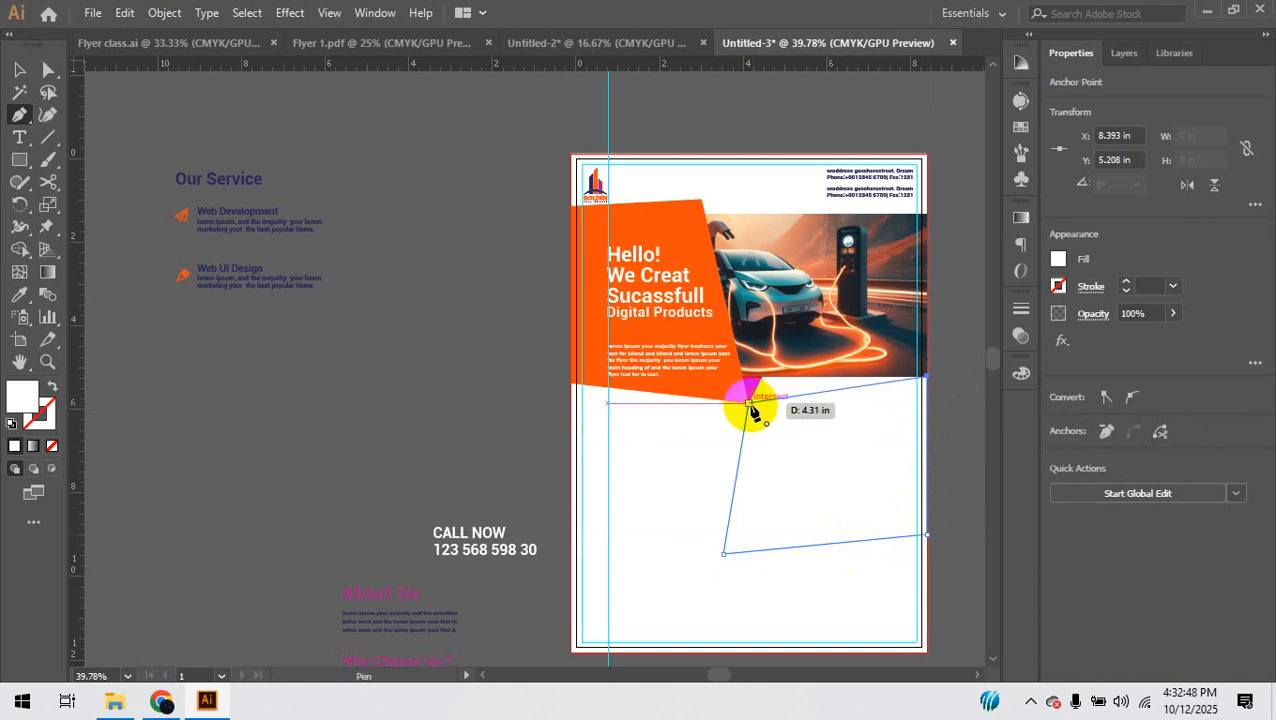
# Step: Fill the new four-sided shape with dark blue sampled from the existing artwork, and deselect it
pyautogui.press('i')
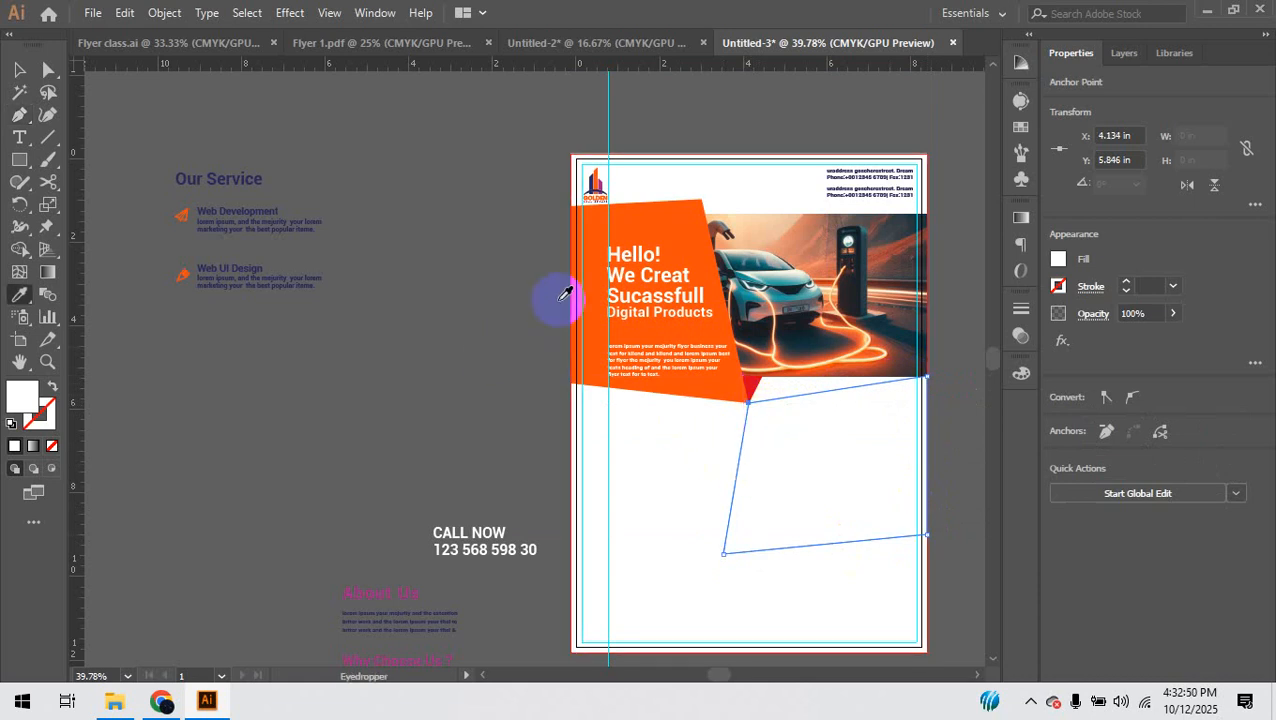
pyautogui.click(581, 186)
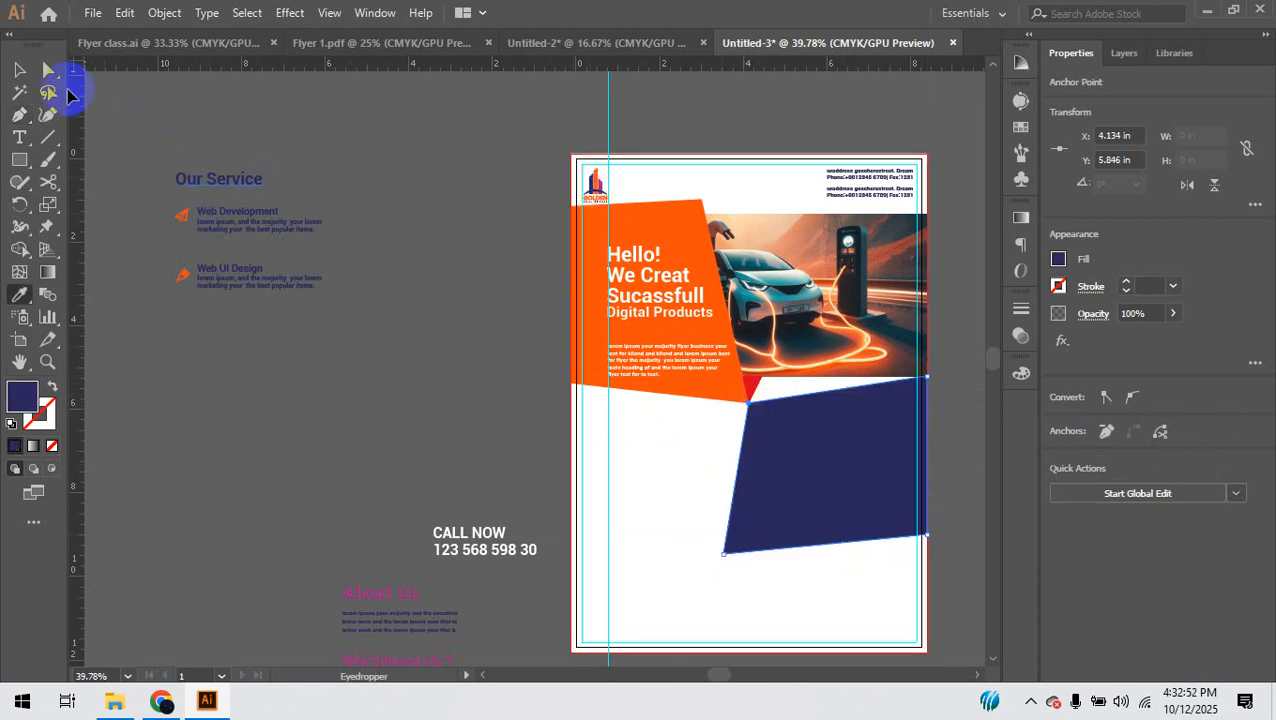
pyautogui.click(245, 424)
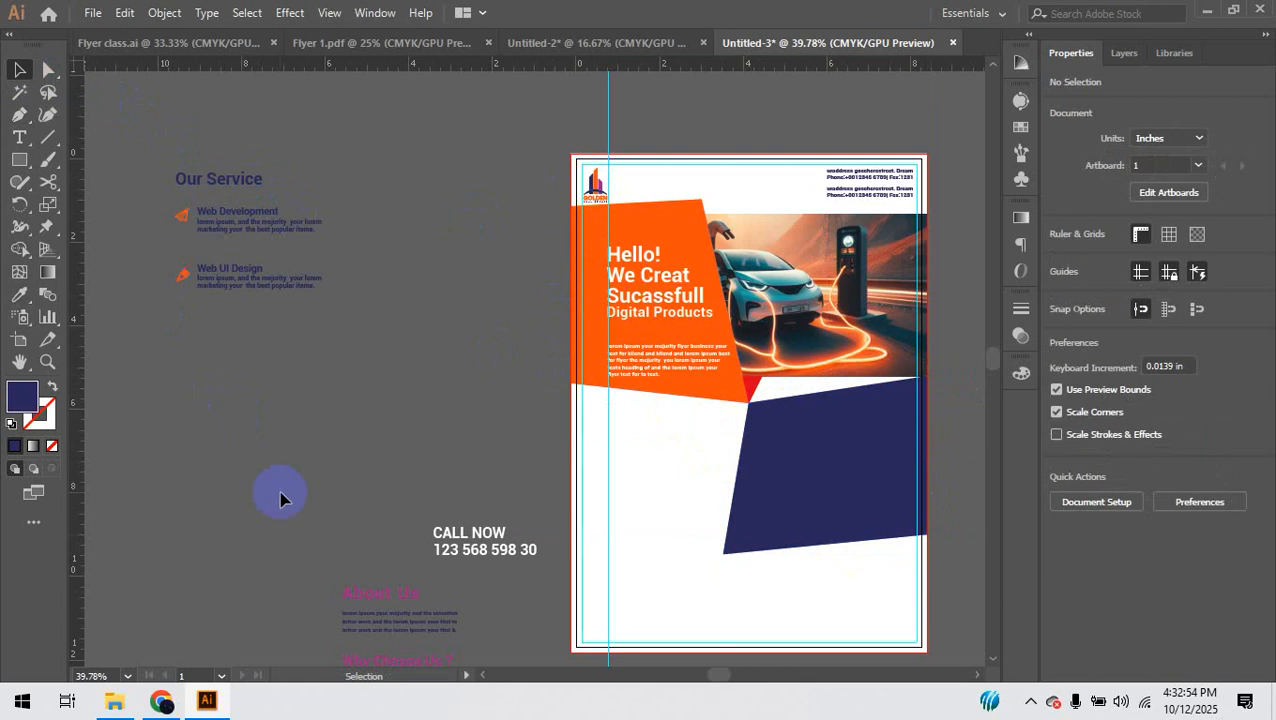
# Step: Move the "About Us" heading and its text into the upper part of the dark blue shape and recolour them white
pyautogui.scroll(-3, 279, 490)
pyautogui.click(384, 498)
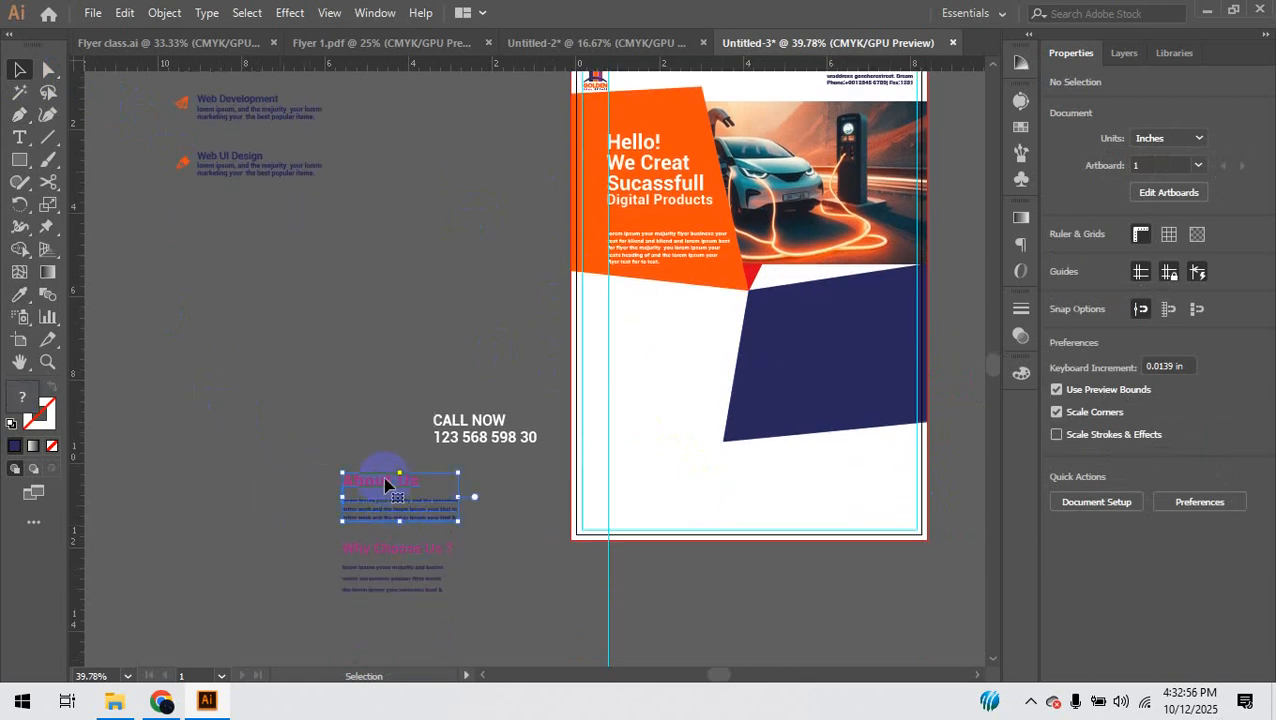
pyautogui.moveTo(384, 484); pyautogui.dragTo(818, 346)
pyautogui.press('i')
pyautogui.click(678, 376)
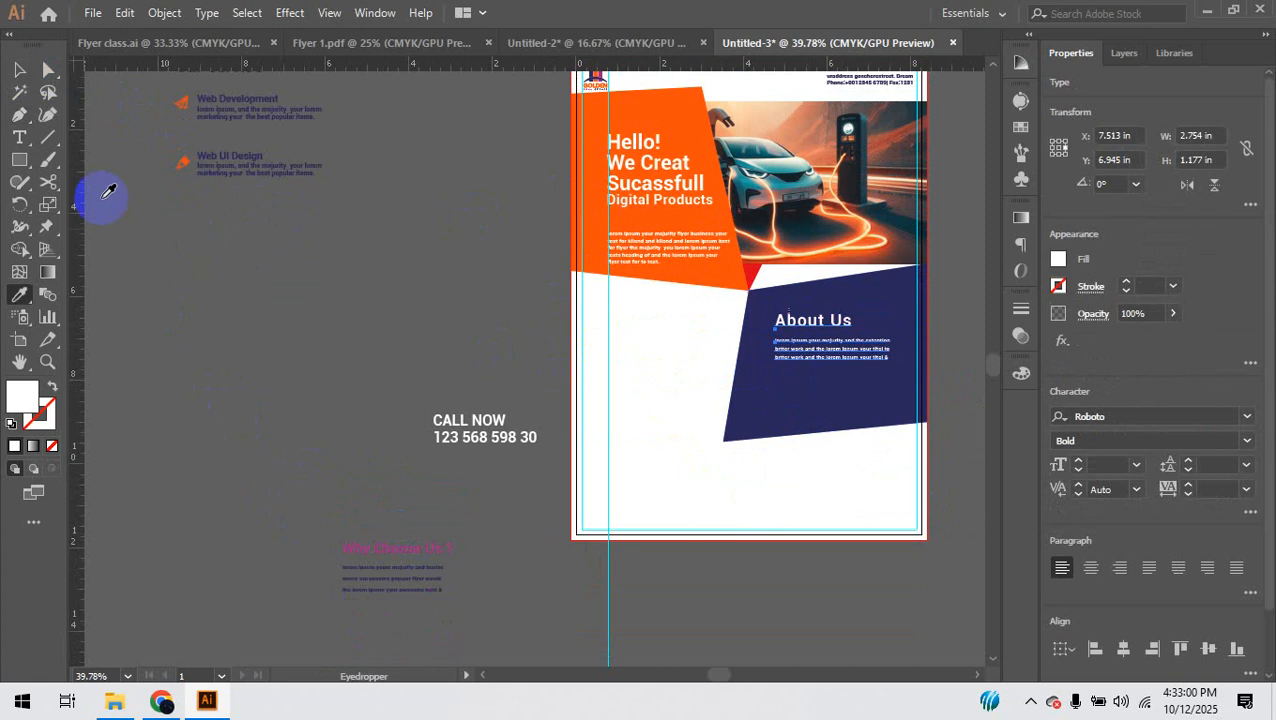
pyautogui.click(19, 69)
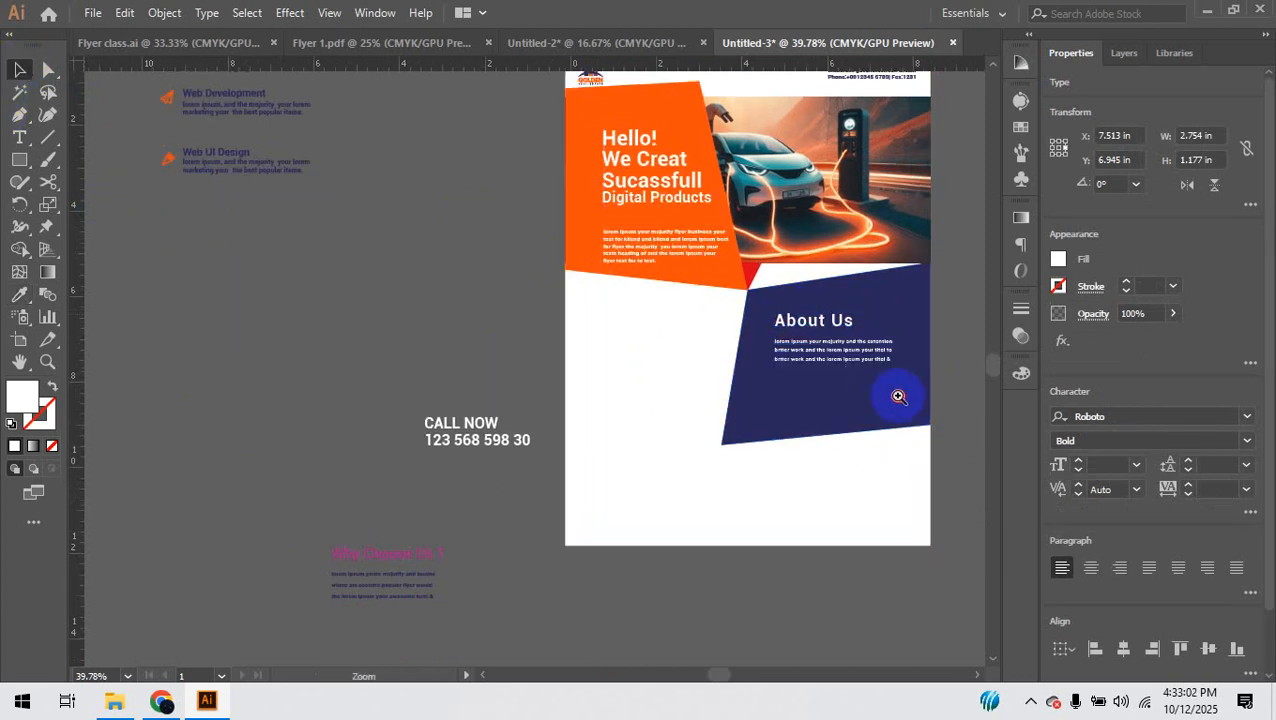
pyautogui.scroll(3, 791, 308)
pyautogui.moveTo(809, 338); pyautogui.dragTo(790, 320)
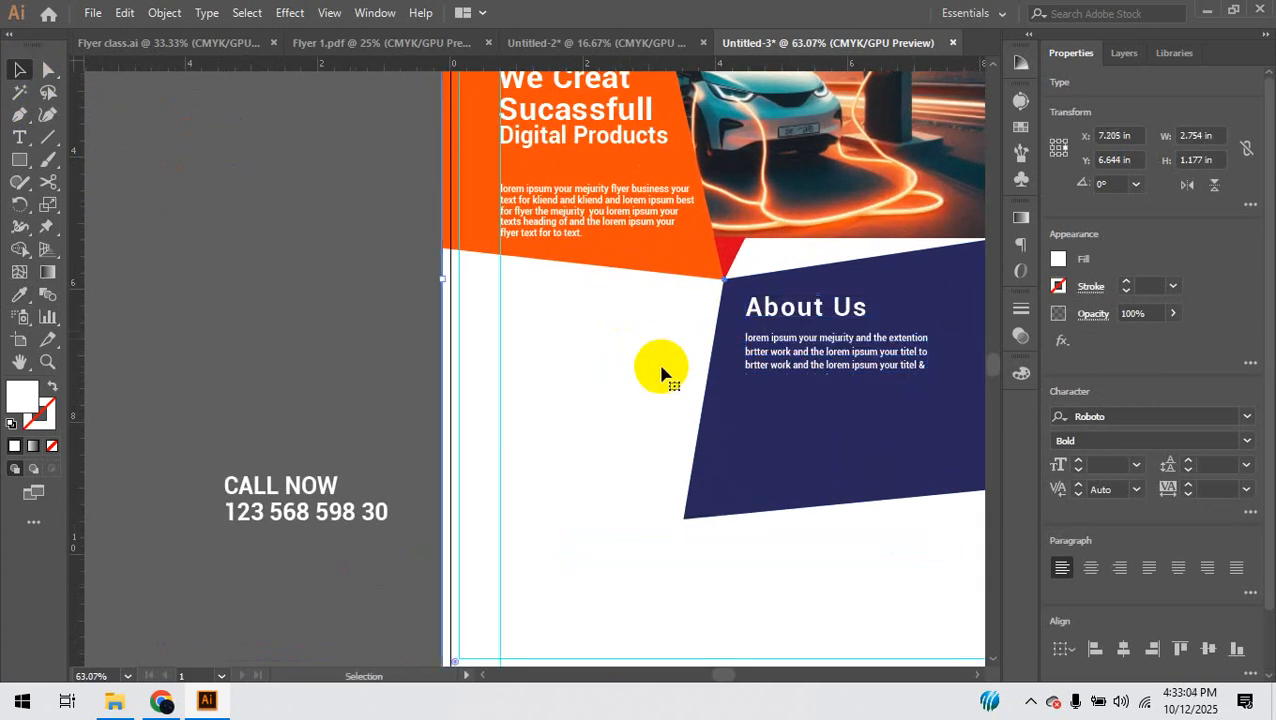
pyautogui.click(455, 378)
pyautogui.click(348, 388)
# Step: Place the "Why Choose Us ?" heading and its text under the "About Us" block in the dark blue shape and recolour them white
pyautogui.scroll(-5, 330, 410)
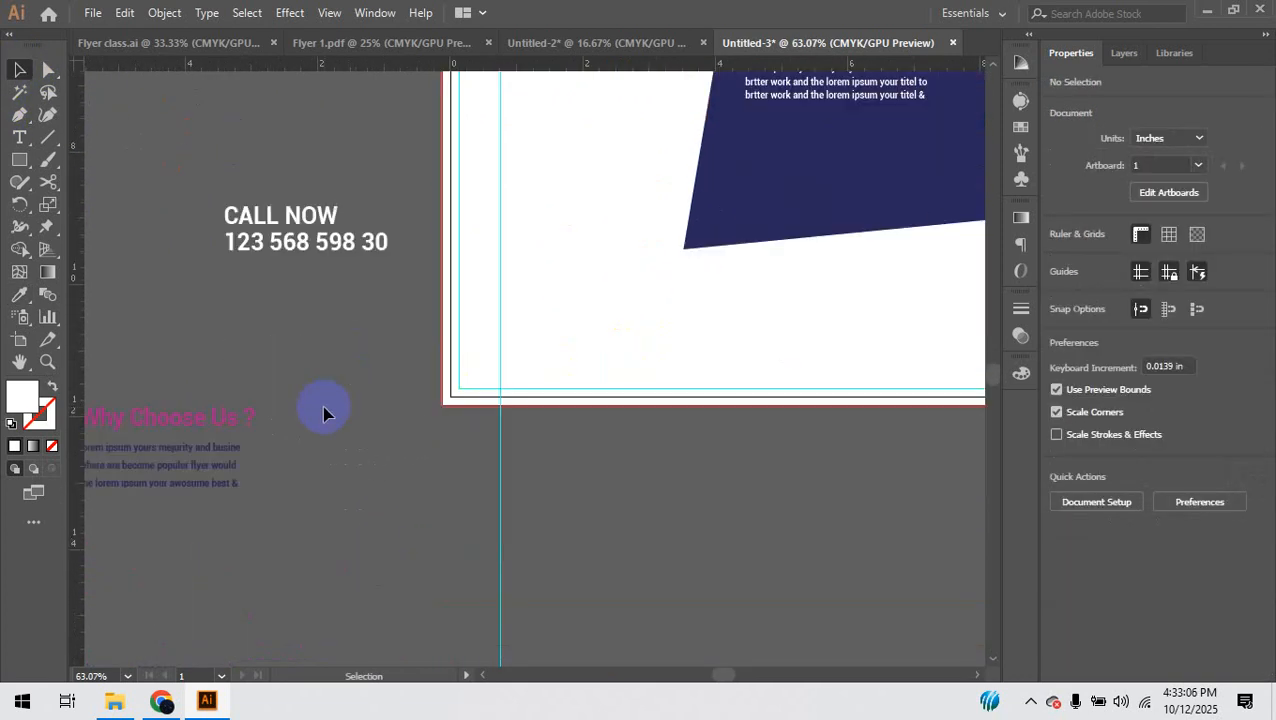
pyautogui.scroll(-1, 323, 413)
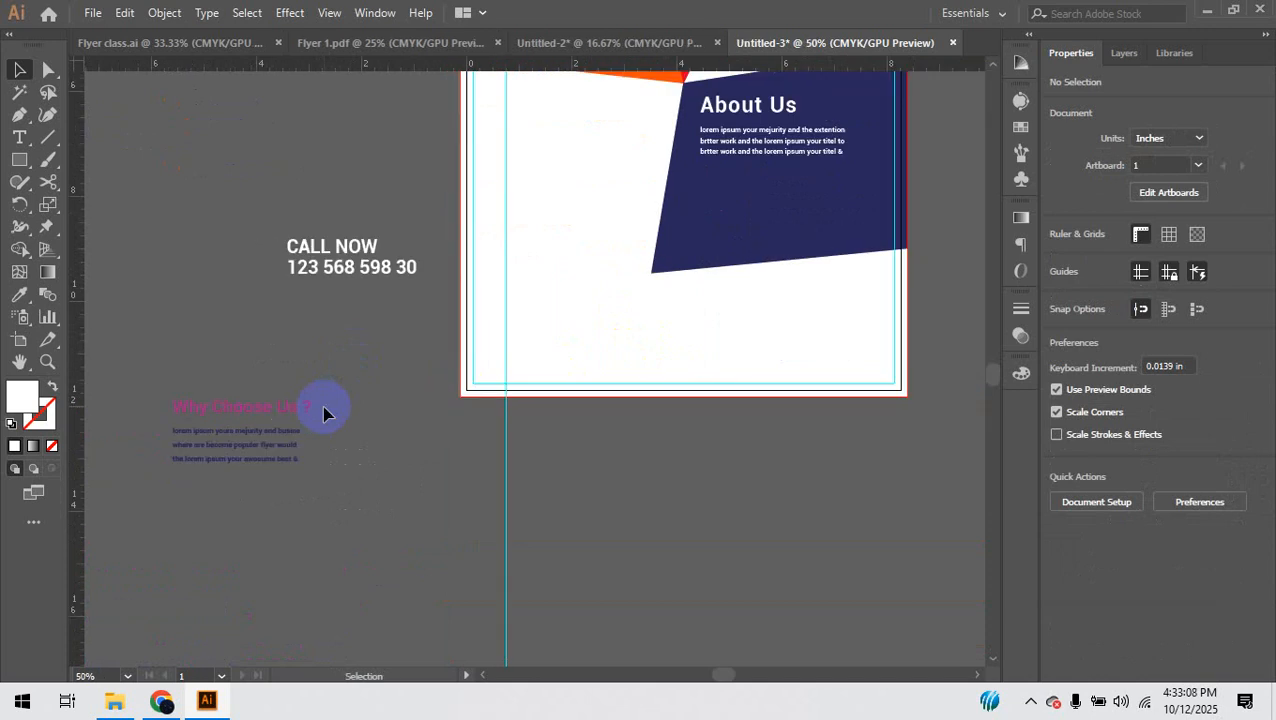
pyautogui.scroll(2, 328, 416)
pyautogui.moveTo(236, 472); pyautogui.dragTo(851, 290)
pyautogui.press('i')
pyautogui.click(663, 330)
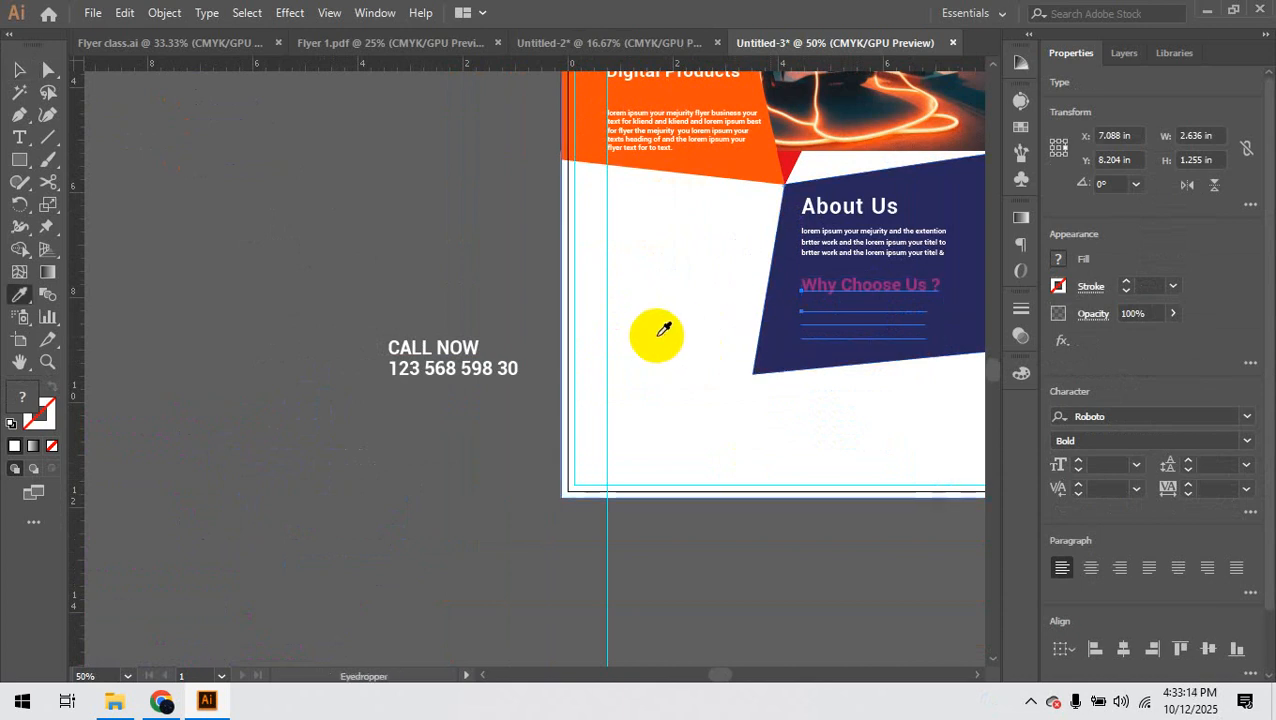
pyautogui.click(27, 74)
pyautogui.click(287, 182)
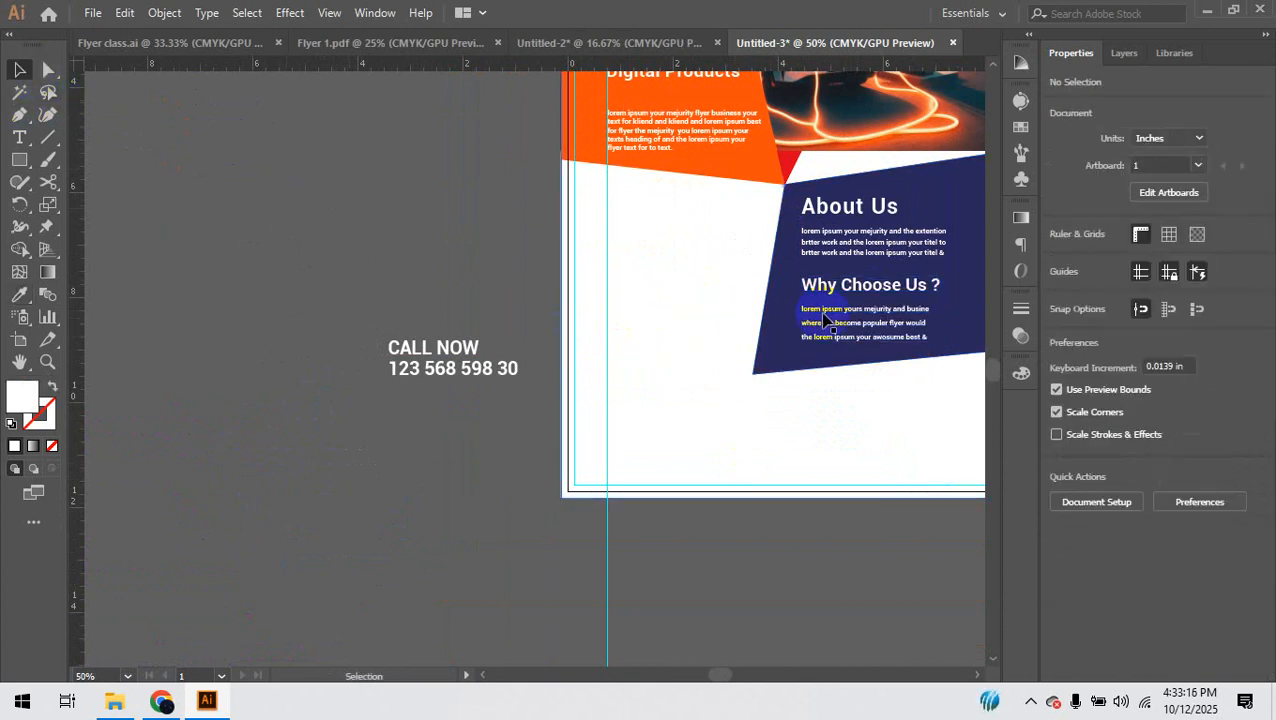
# Step: Draw a rectangle about 2.15 by 0.55 in over the "About Us" heading, fill it with the flyer's orange and send it behind the heading
pyautogui.moveTo(945, 255); pyautogui.dragTo(970, 287)
pyautogui.moveTo(884, 277); pyautogui.dragTo(735, 323)
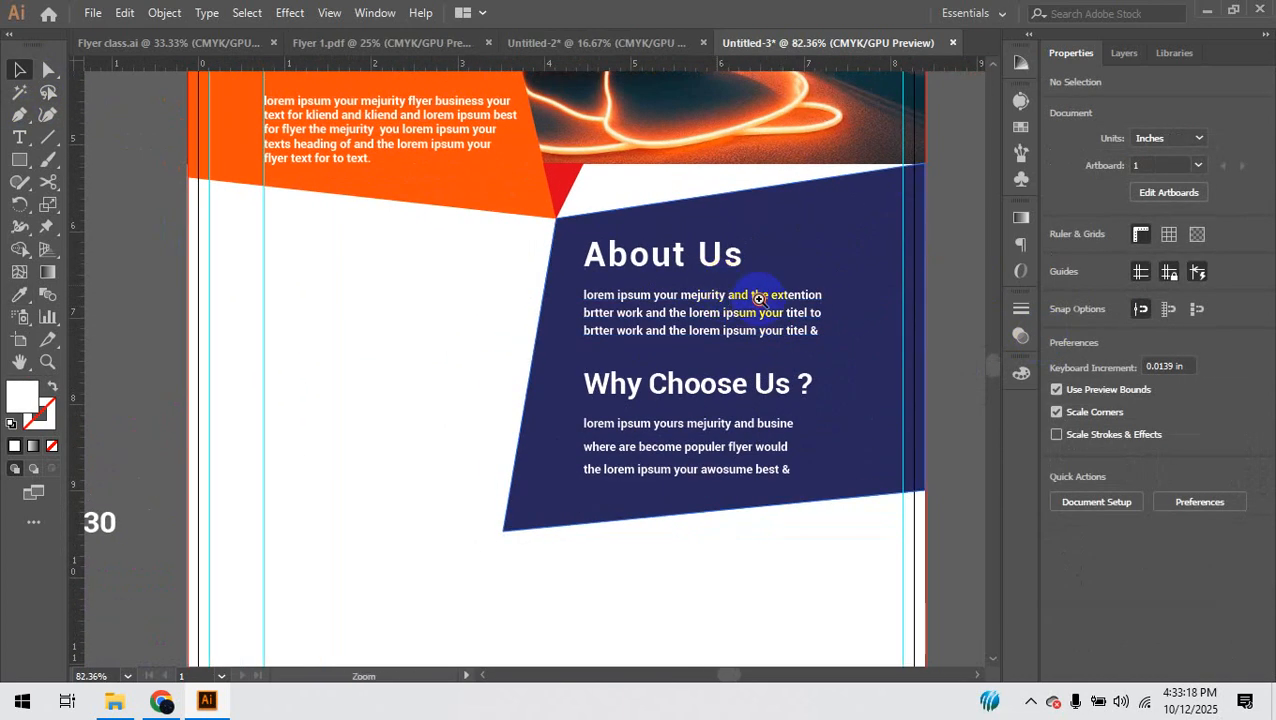
pyautogui.moveTo(717, 281); pyautogui.dragTo(720, 306)
pyautogui.click(19, 160)
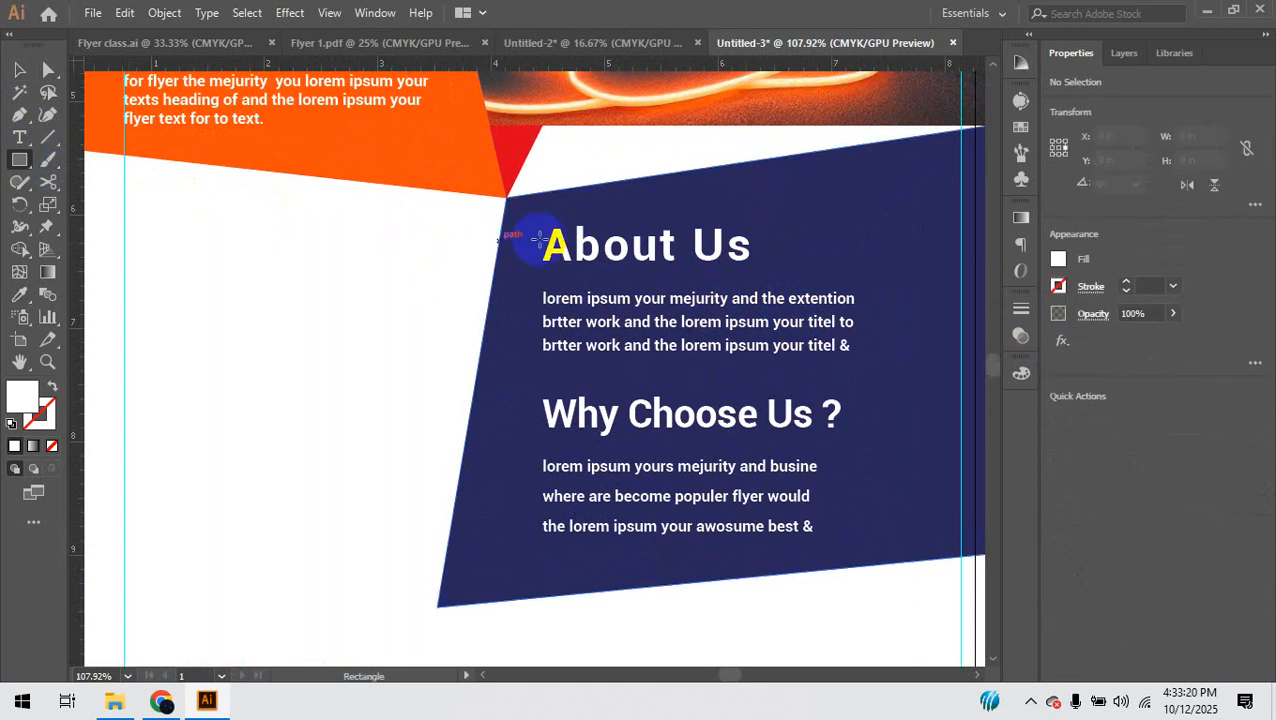
pyautogui.moveTo(531, 215); pyautogui.dragTo(774, 275)
pyautogui.press('i')
pyautogui.click(115, 108)
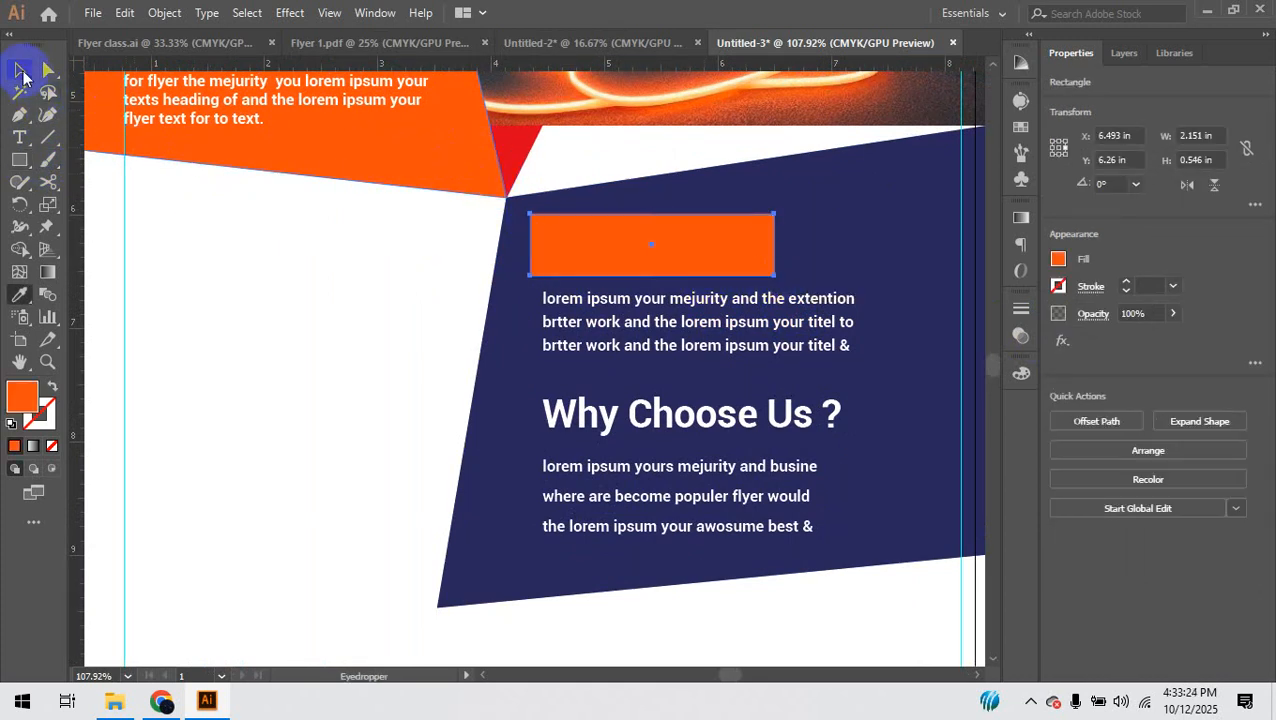
pyautogui.click(20, 72)
pyautogui.hotkey('ctrl', '[')
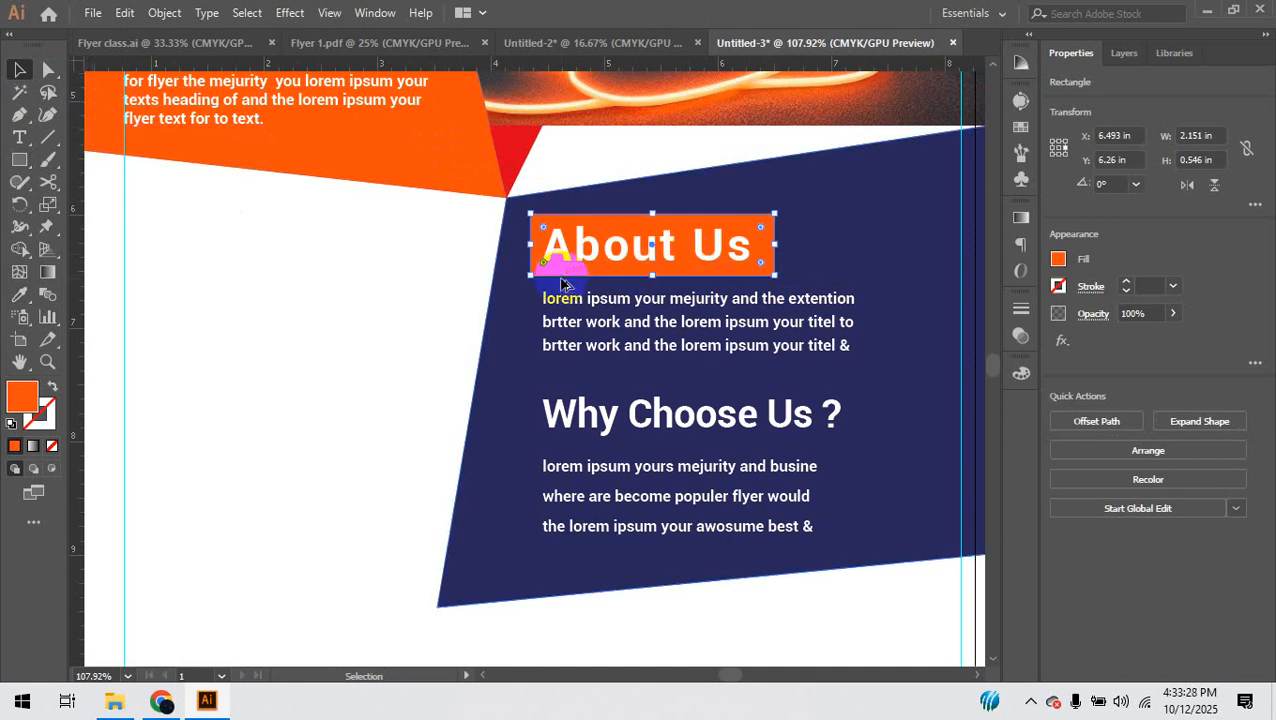
# Step: Duplicate the orange rectangle down behind the "Why Choose Us ?" heading and widen the copy to cover the whole heading
pyautogui.moveTo(561, 284); pyautogui.dragTo(561, 447)
pyautogui.moveTo(773, 409); pyautogui.dragTo(856, 420)
pyautogui.click(355, 360)
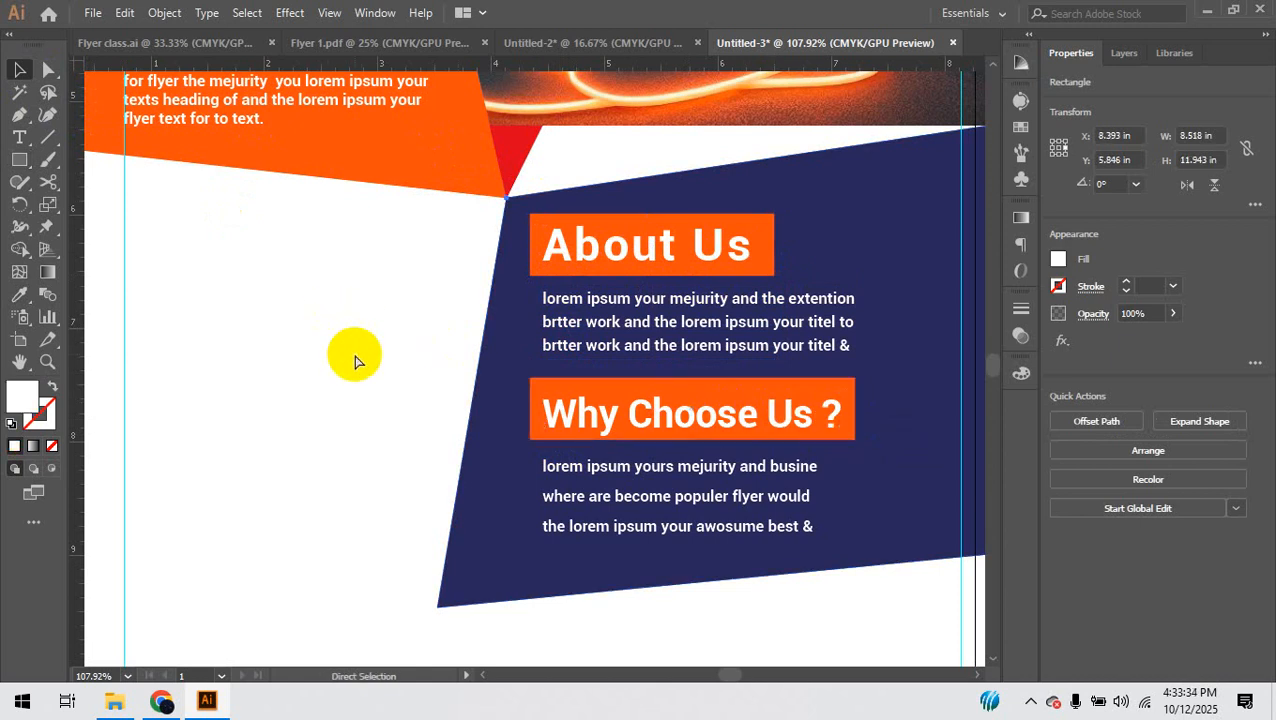
# Step: Move the "Our Service" heading with both service entries onto the white area under the orange shape, left-aligned to the inner vertical guide
pyautogui.hotkey('ctrl', '-')
pyautogui.hotkey('ctrl', '-')
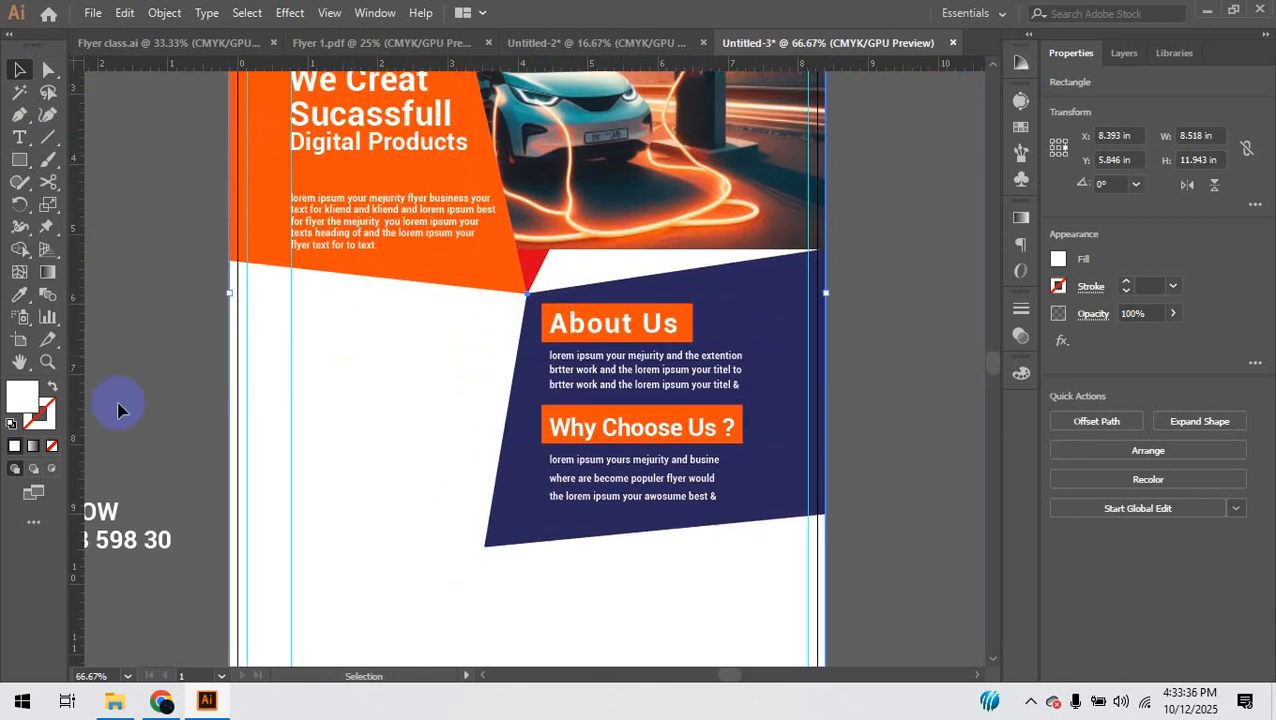
pyautogui.press('space')
pyautogui.moveTo(131, 388); pyautogui.dragTo(548, 454)
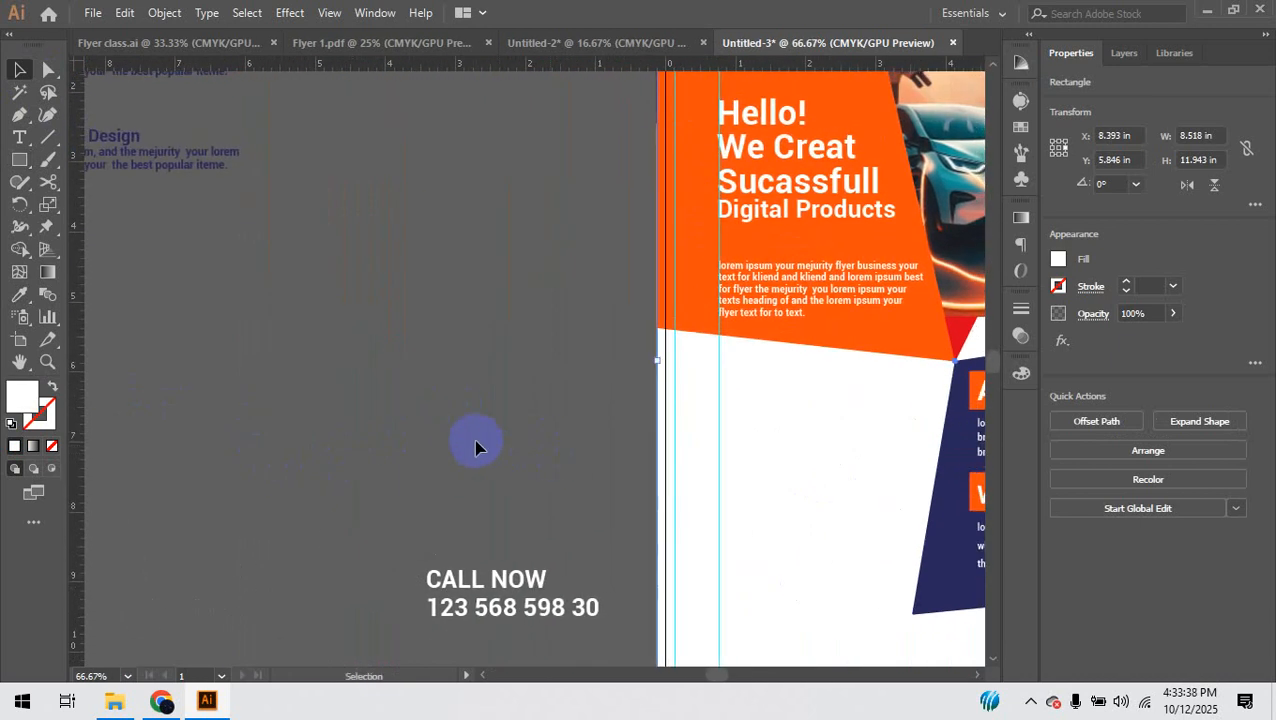
pyautogui.hotkey('ctrl', '-')
pyautogui.press('space')
pyautogui.moveTo(353, 401); pyautogui.dragTo(722, 444)
pyautogui.moveTo(138, 125); pyautogui.dragTo(293, 262)
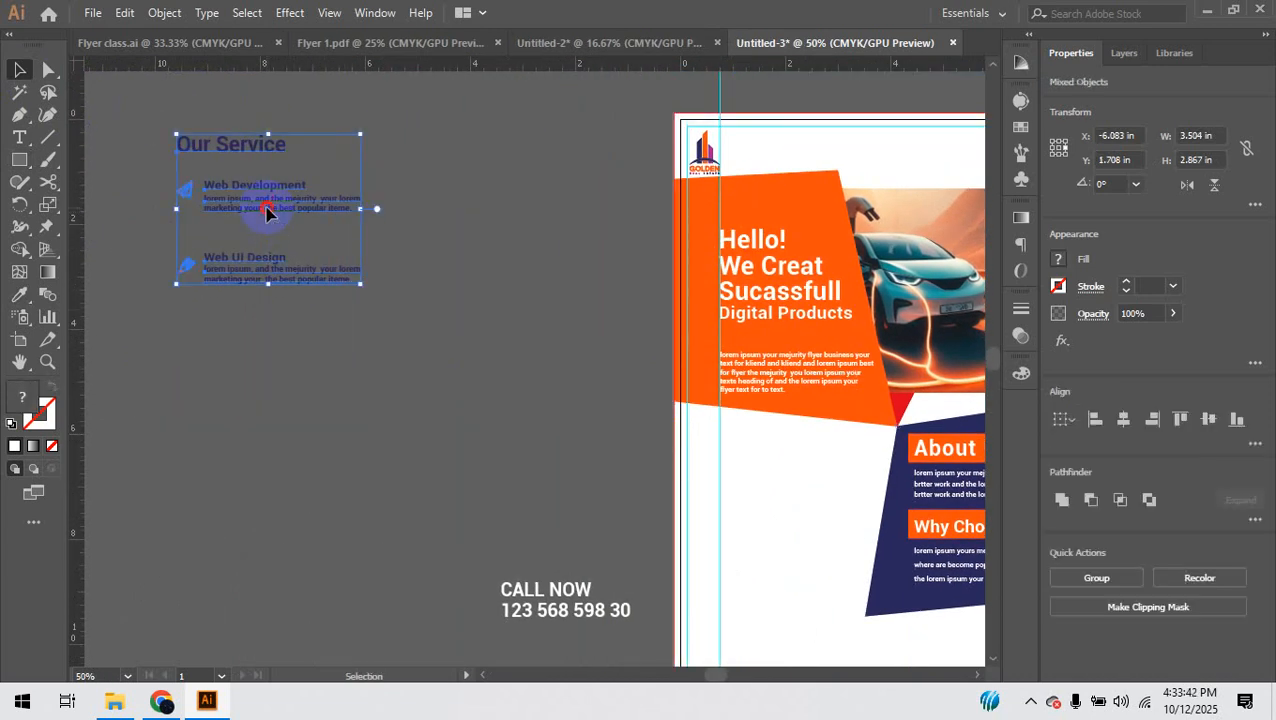
pyautogui.moveTo(262, 205); pyautogui.dragTo(806, 512)
pyautogui.press('space')
pyautogui.moveTo(734, 494); pyautogui.dragTo(763, 515)
pyautogui.hotkey('ctrl', 'space')
pyautogui.scroll(-3, 640, 468)
pyautogui.hotkey('ctrl', 'space')
pyautogui.moveTo(662, 293); pyautogui.dragTo(714, 322)
pyautogui.click(330, 284)
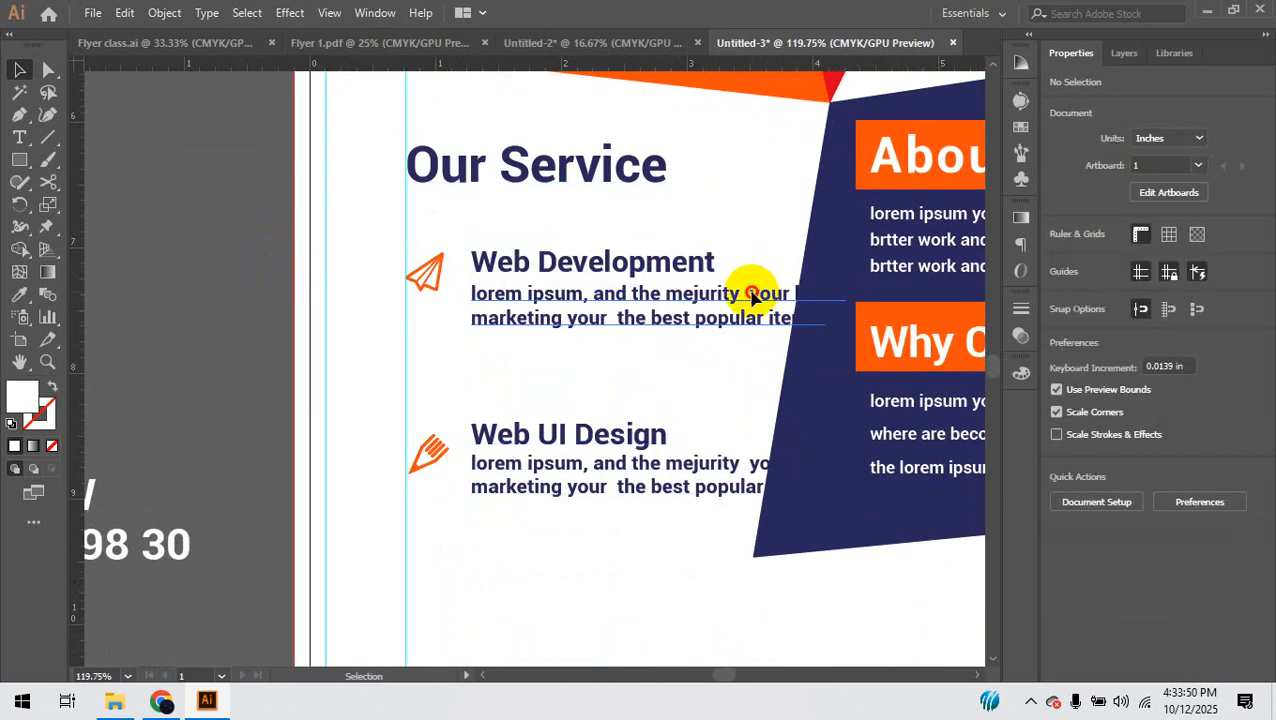
# Step: Rebreak the "Web Development" description into three lines, ending after "mejurity", "marketing your" and "iteme.", so it clears the dark blue shape
pyautogui.doubleClick(745, 294)
pyautogui.press('Return')
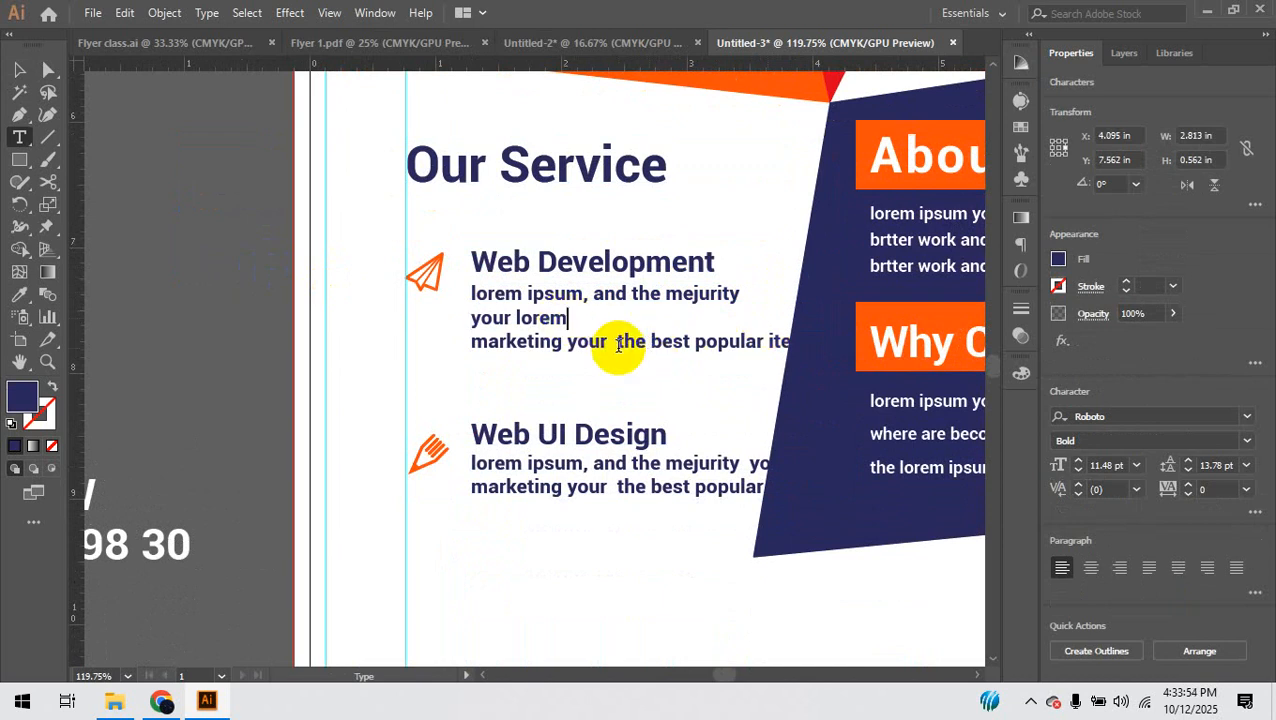
pyautogui.press('Delete')
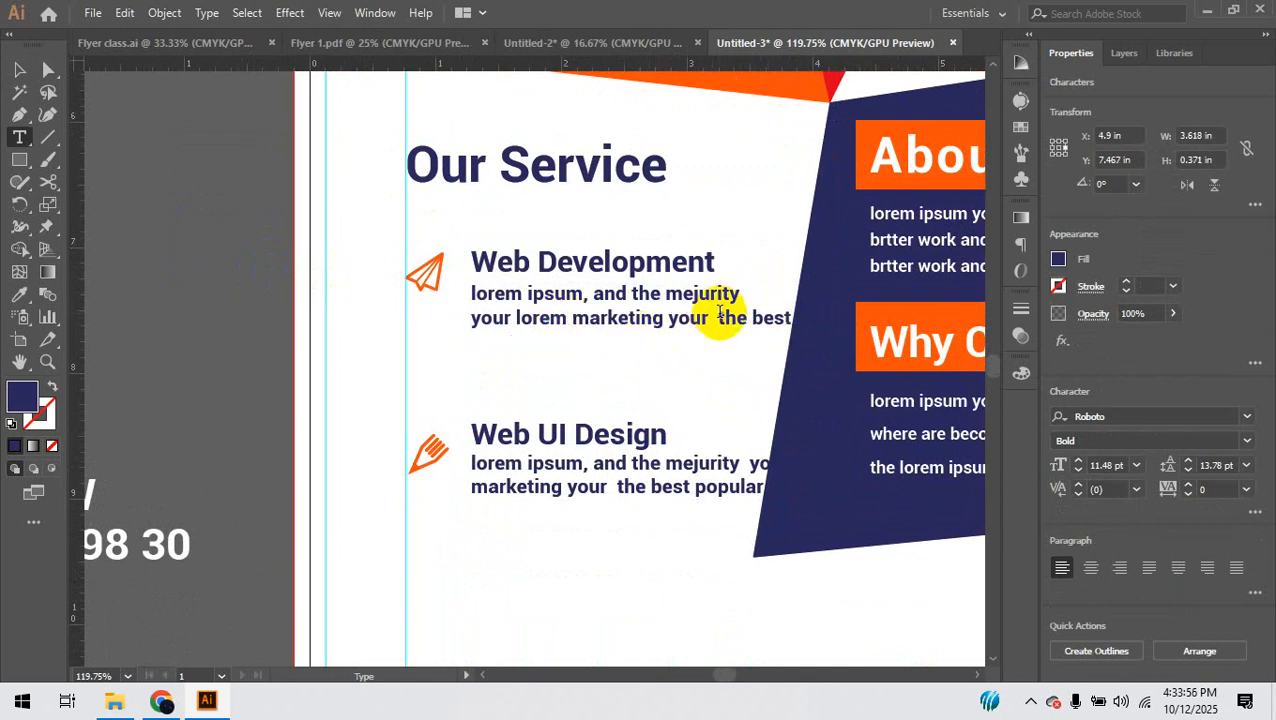
pyautogui.click(719, 313)
pyautogui.press('Return')
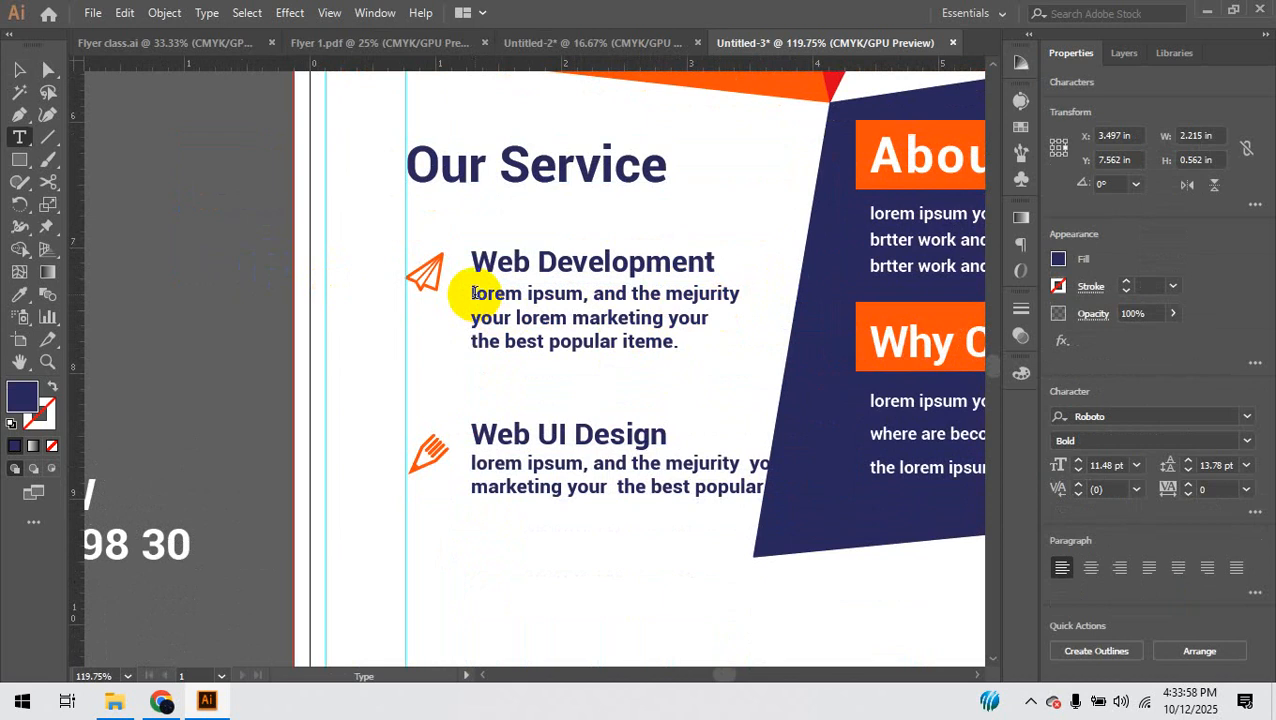
# Step: Set the whole "Web Development" description to Roboto Regular
pyautogui.moveTo(473, 293); pyautogui.dragTo(682, 350)
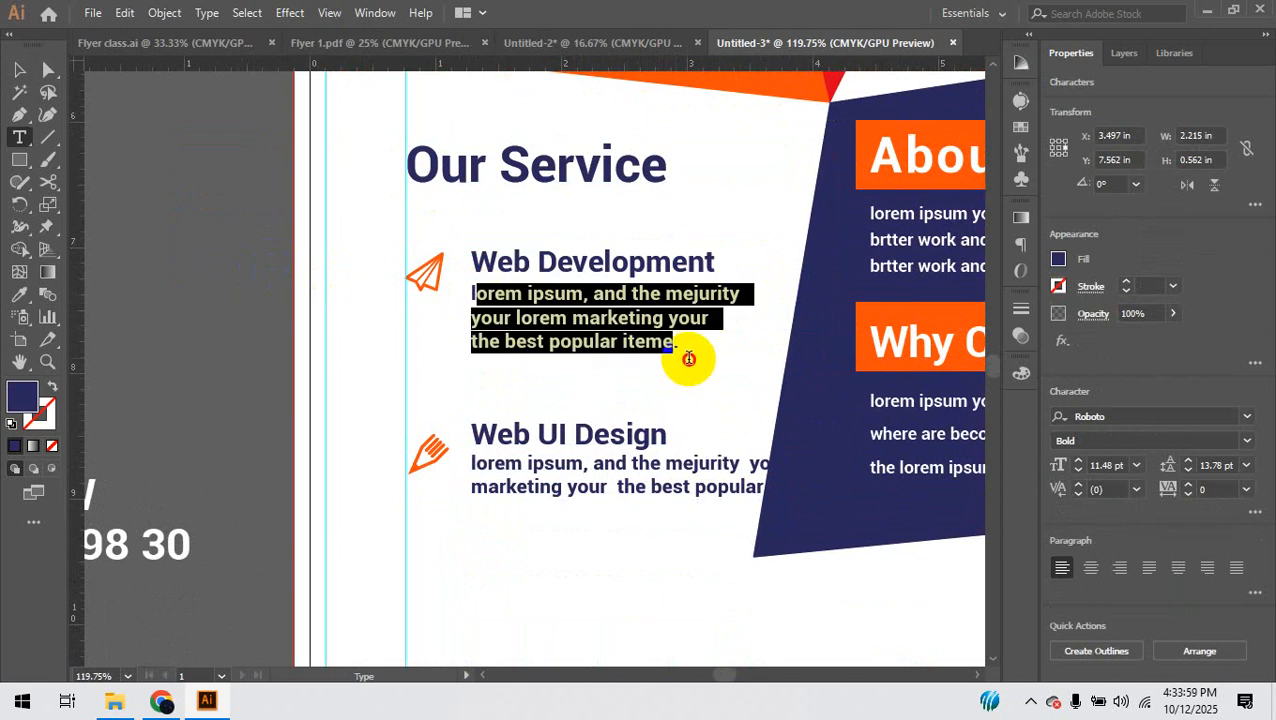
pyautogui.tripleClick(488, 293)
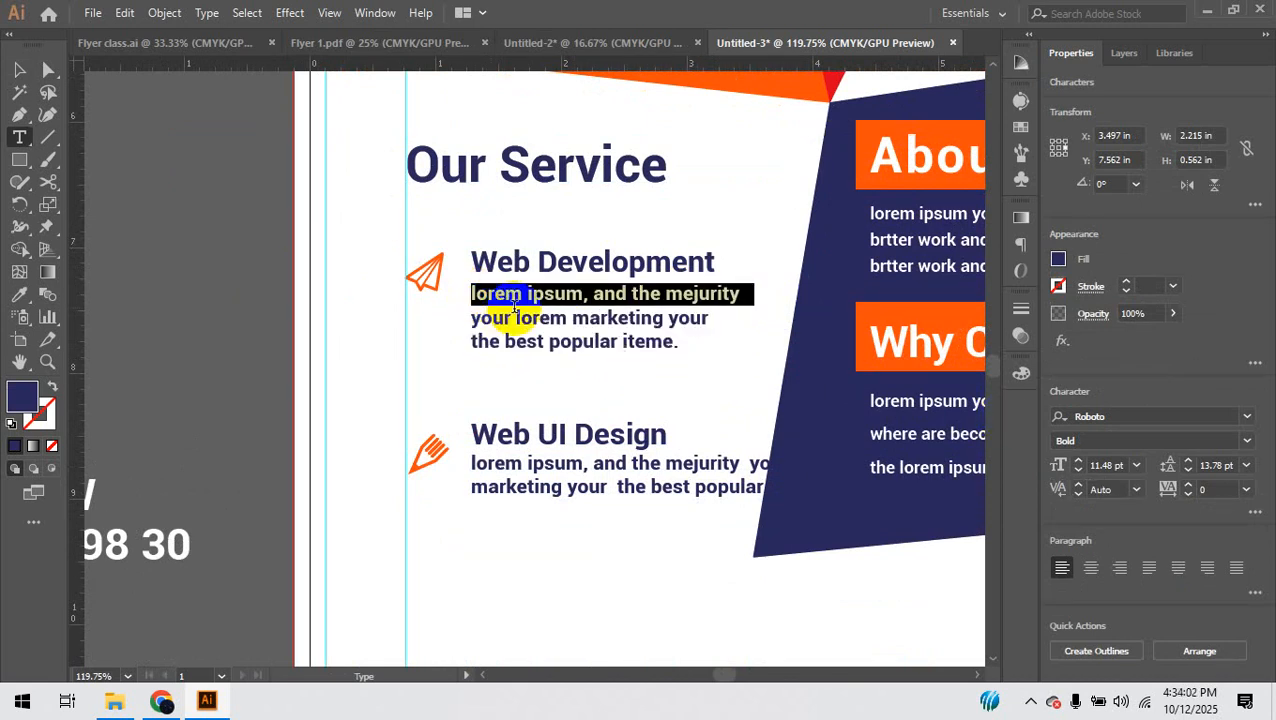
pyautogui.hotkey('ctrl', 'a')
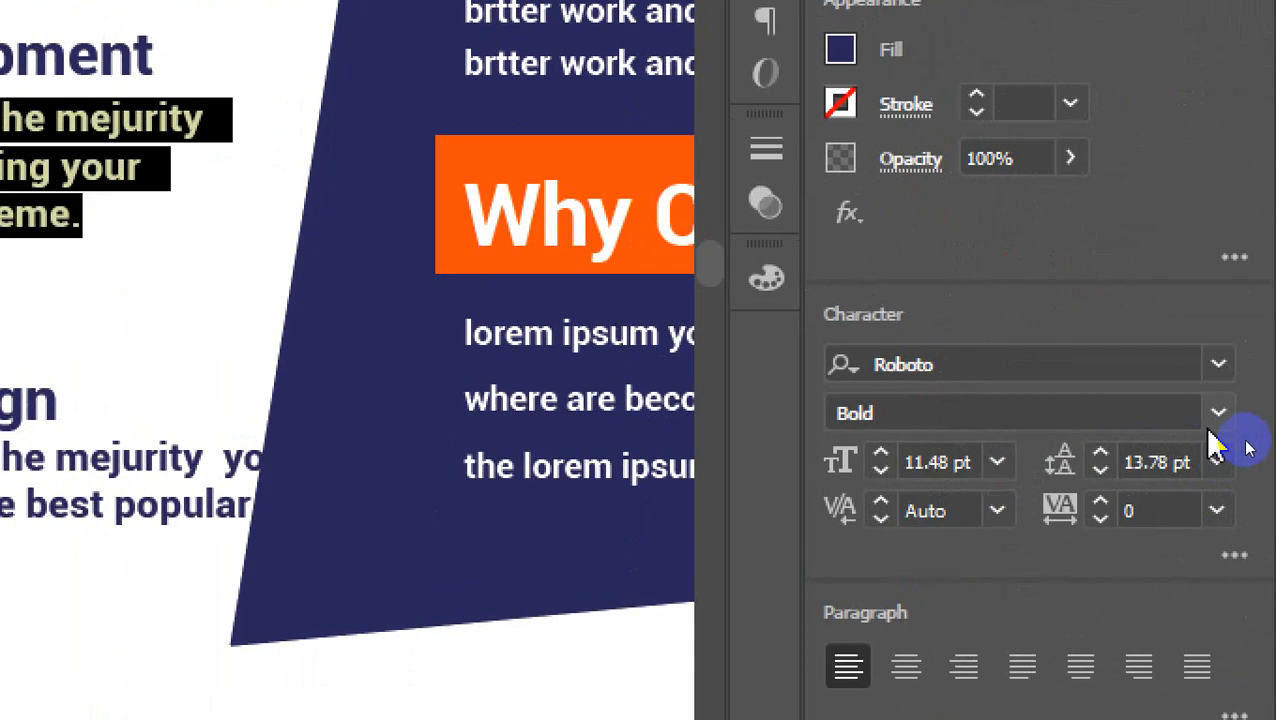
pyautogui.click(1218, 413)
pyautogui.click(975, 124)
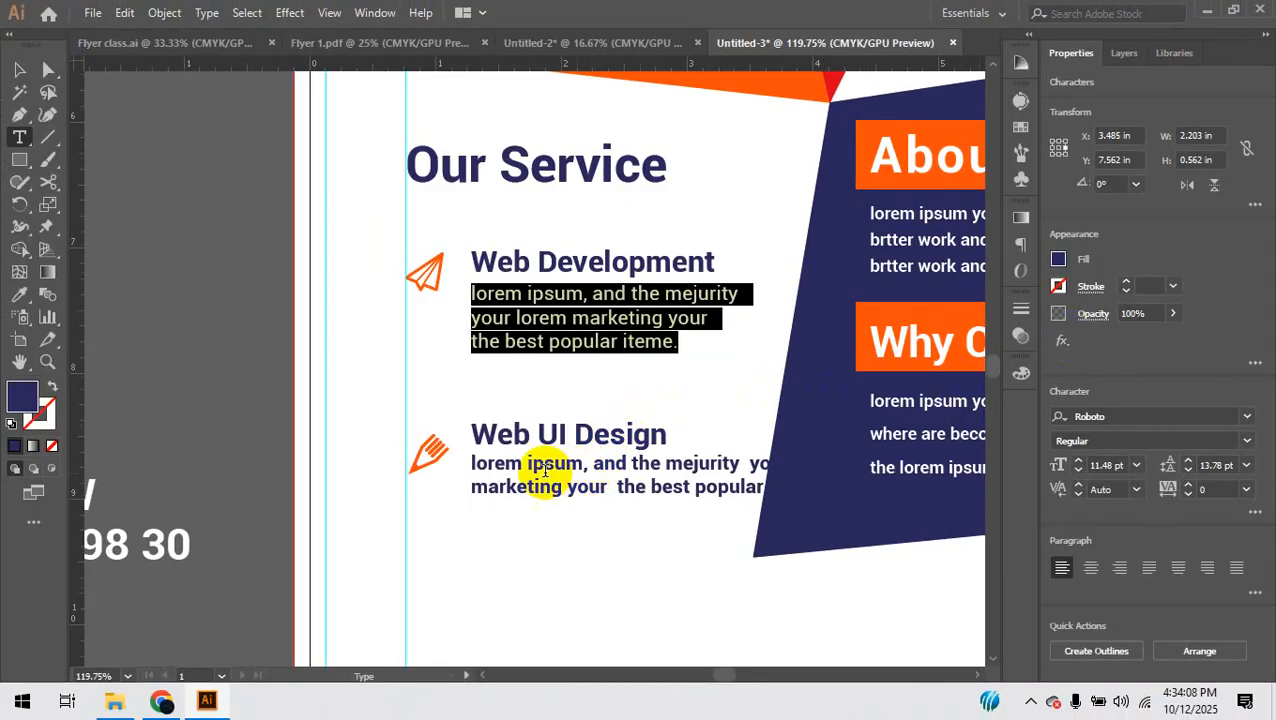
# Step: Rebreak the "Web UI Design" description into three lines, ending after "mejurity", "marketing your" and "iteme."
pyautogui.click(749, 461)
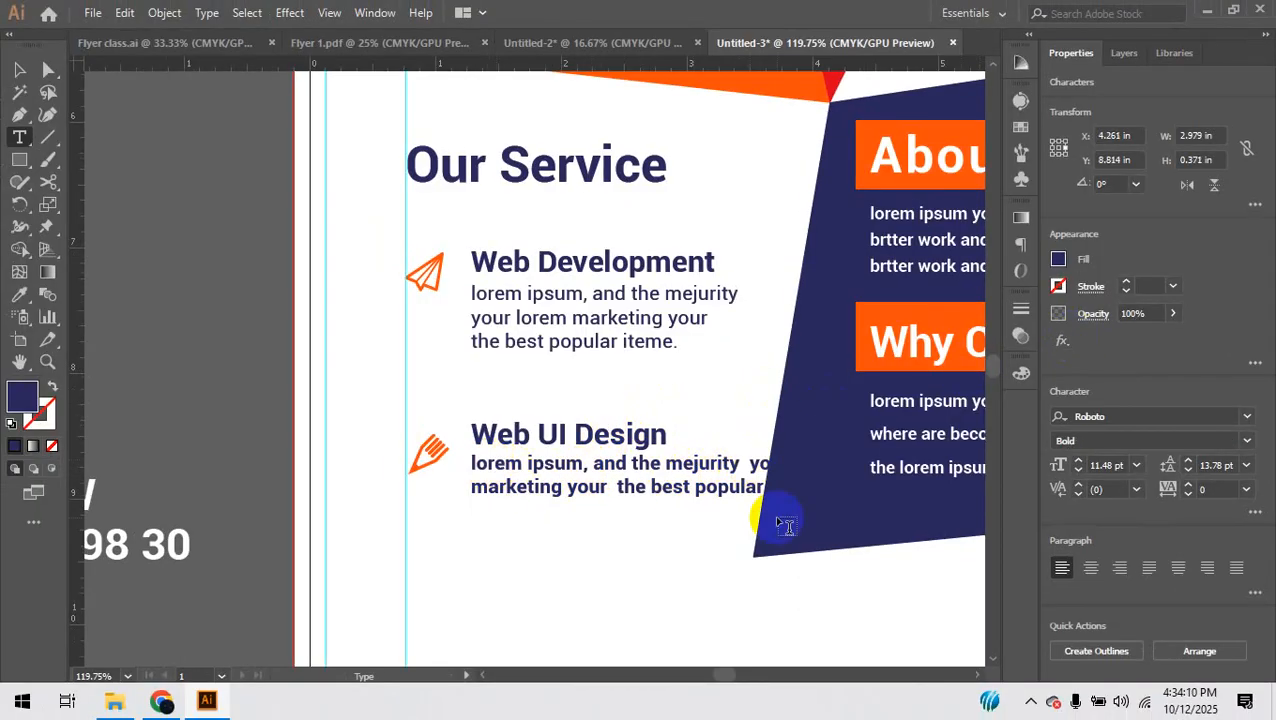
pyautogui.press('Return')
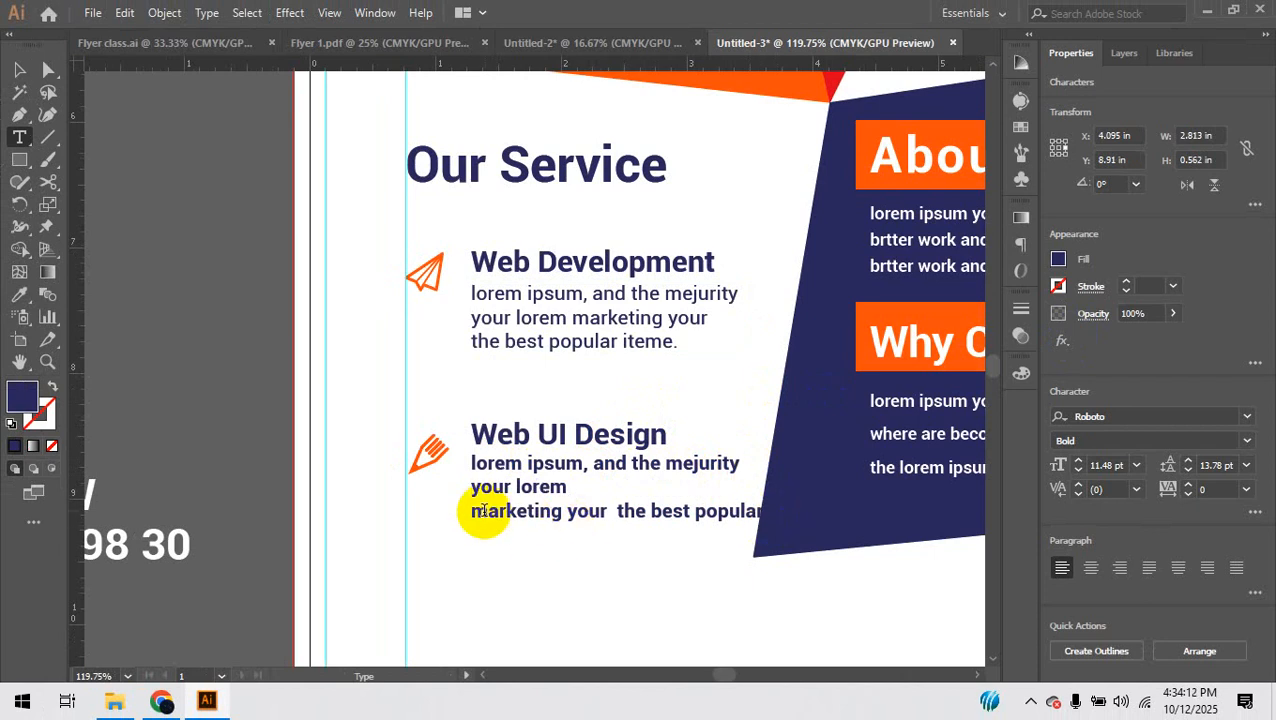
pyautogui.press('BackSpace')
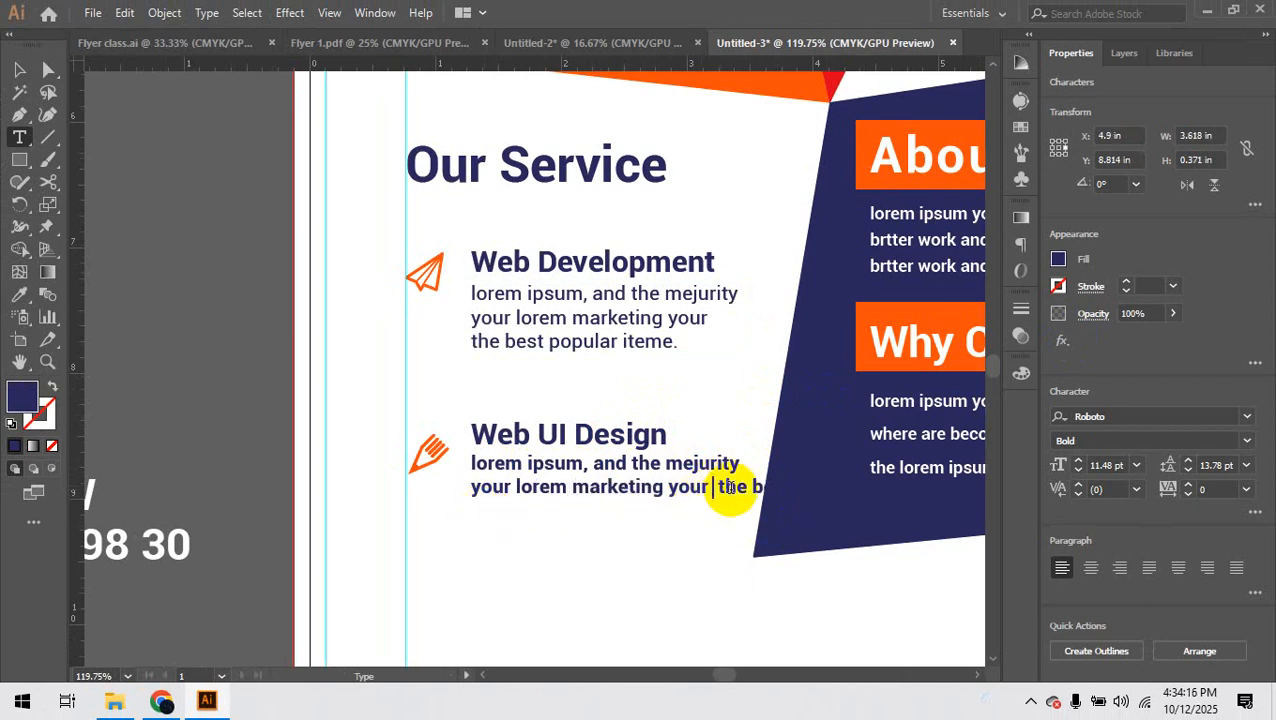
pyautogui.press('Return')
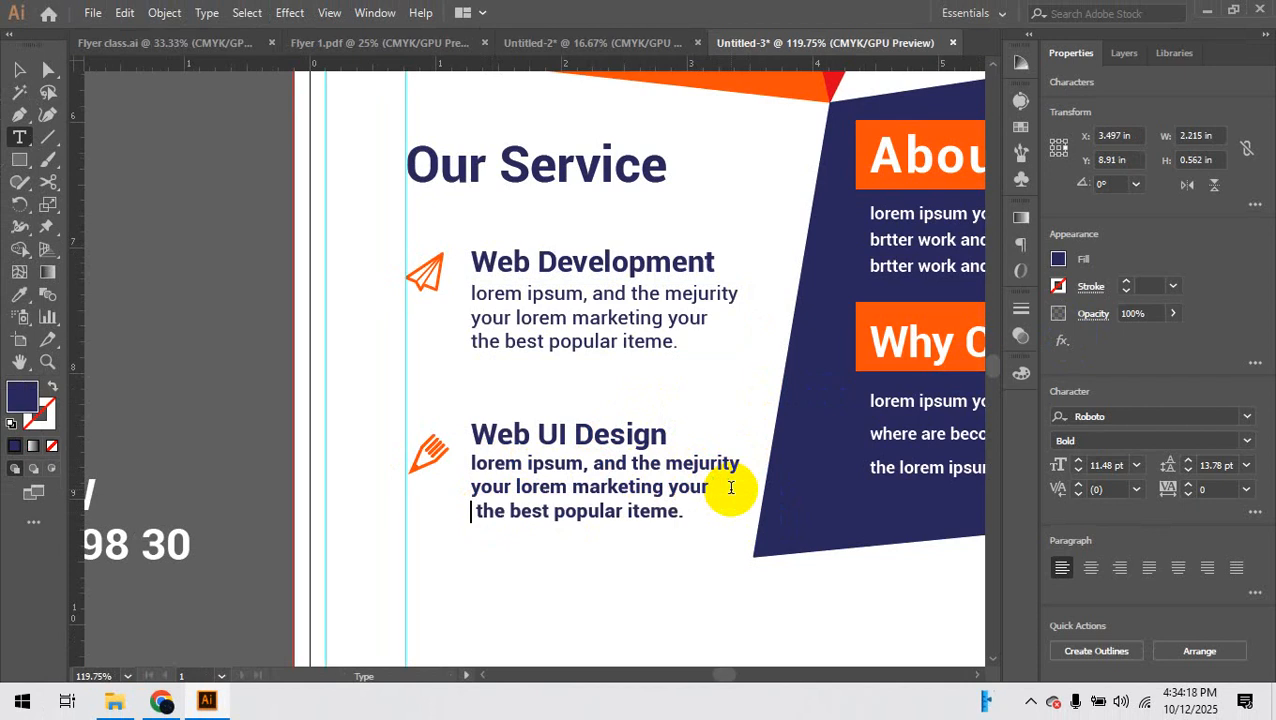
# Step: Set the whole "Web UI Design" description to Roboto Regular and deselect it
pyautogui.hotkey('ctrl', 'a')
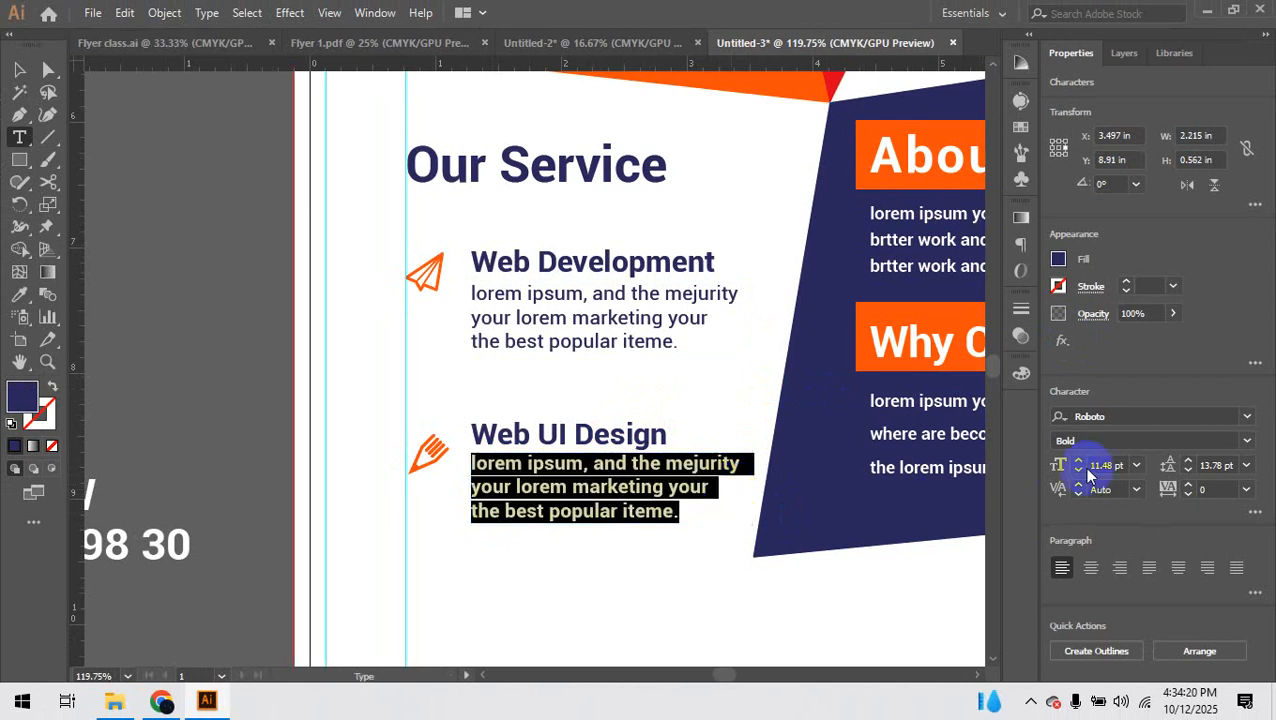
pyautogui.click(1247, 441)
pyautogui.click(1088, 296)
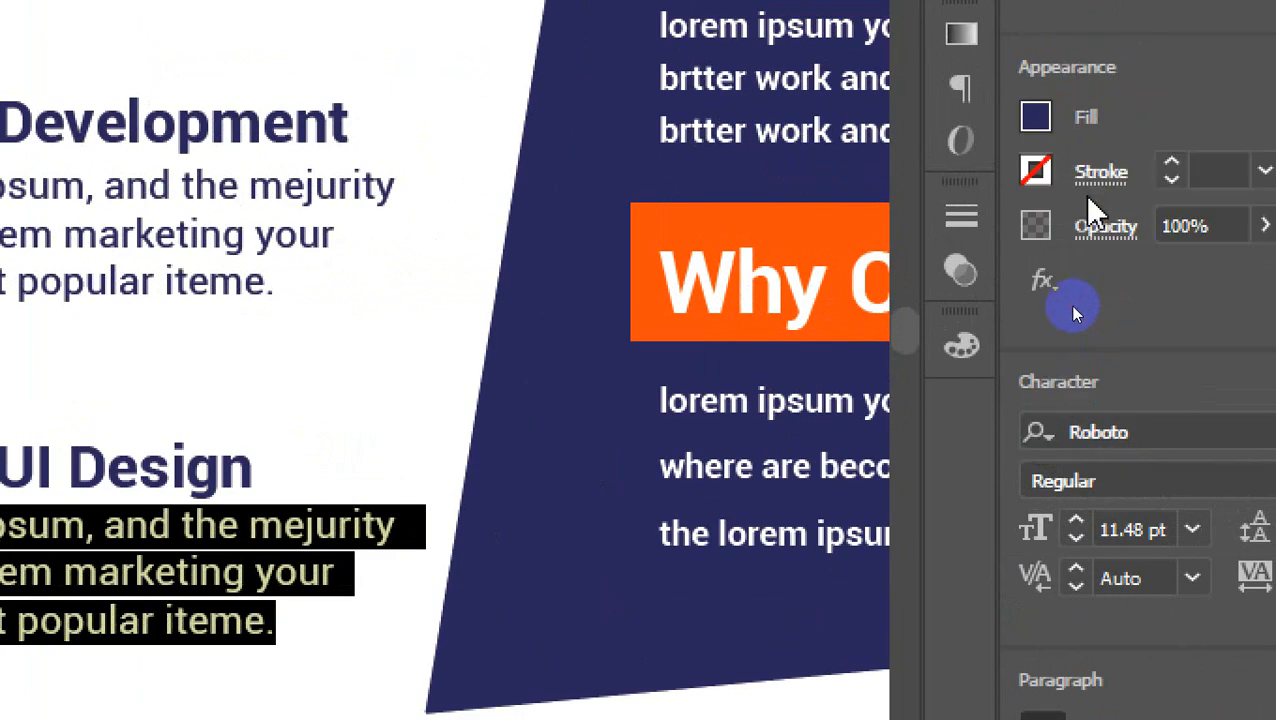
pyautogui.click(19, 69)
pyautogui.click(170, 258)
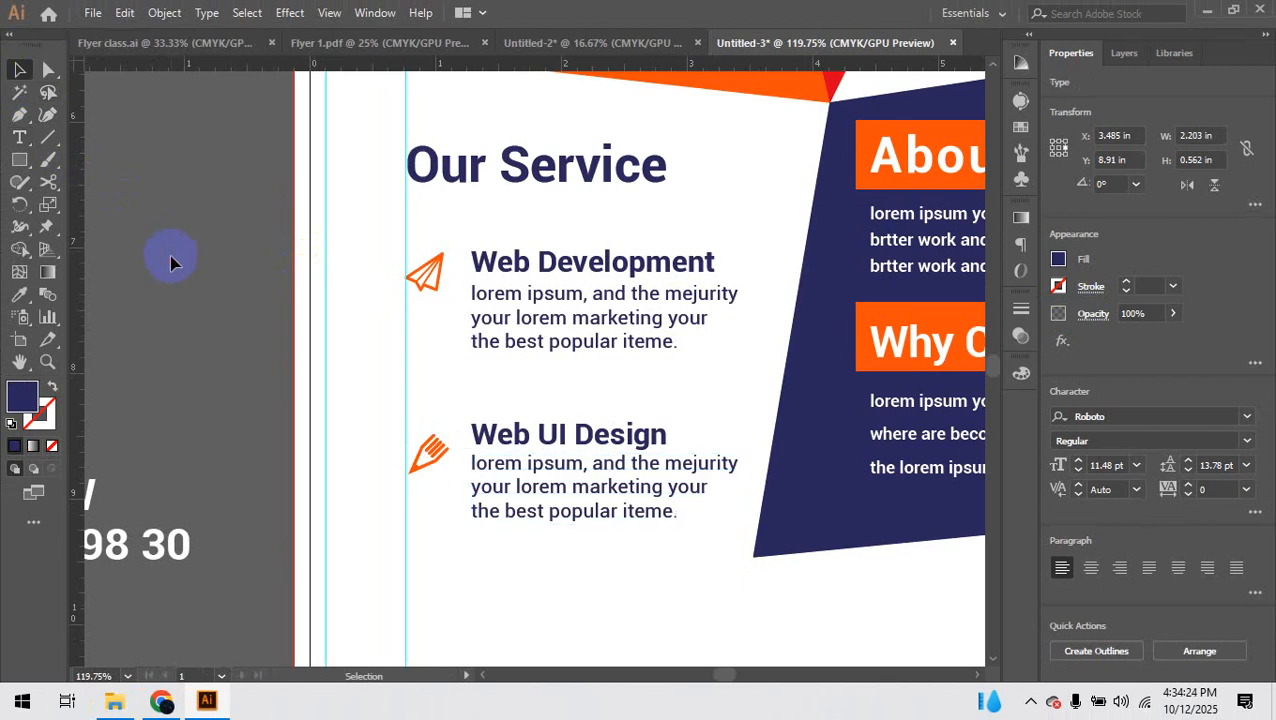
# Step: Extend the dark blue shape downward: lower-left anchor to about X 3.34, Y 10.56 in, lower-right anchor to the flyer's bottom-right bleed corner
pyautogui.hotkey('ctrl', '-')
pyautogui.hotkey('ctrl', '-')
pyautogui.hotkey('ctrl', '-')
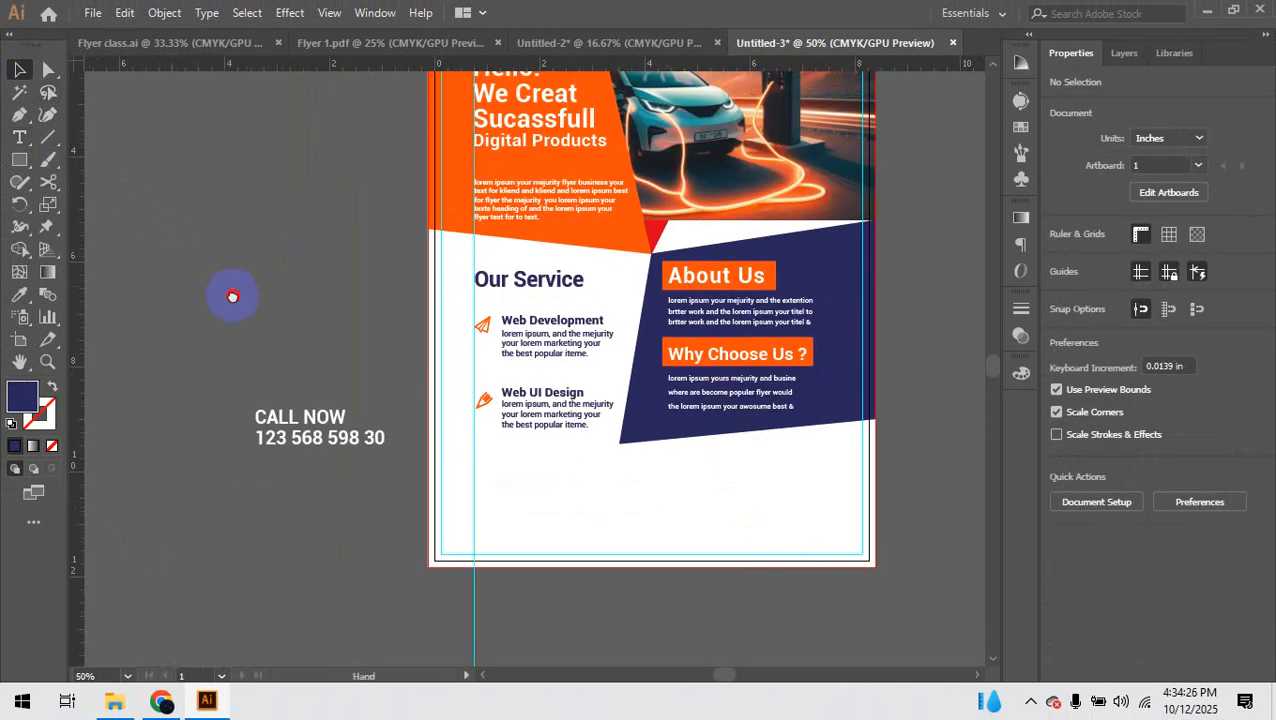
pyautogui.moveTo(231, 293); pyautogui.dragTo(145, 280)
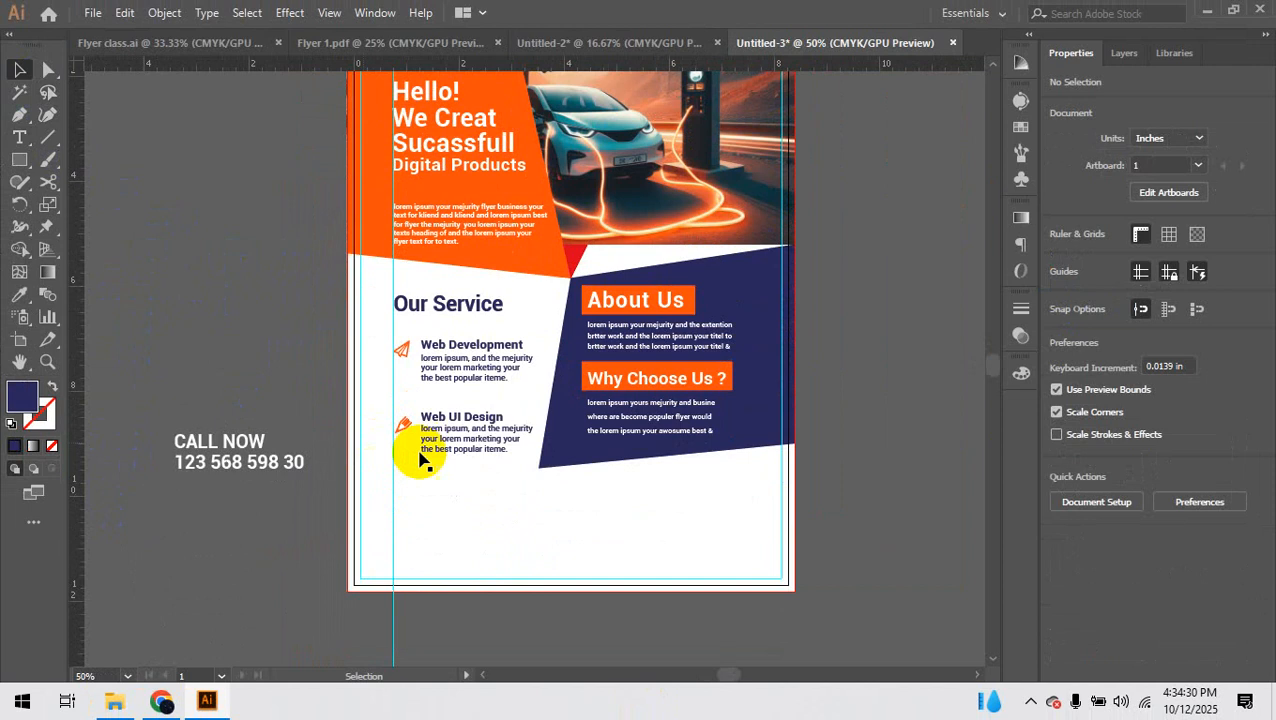
pyautogui.click(540, 470)
pyautogui.press('a')
pyautogui.click(540, 467)
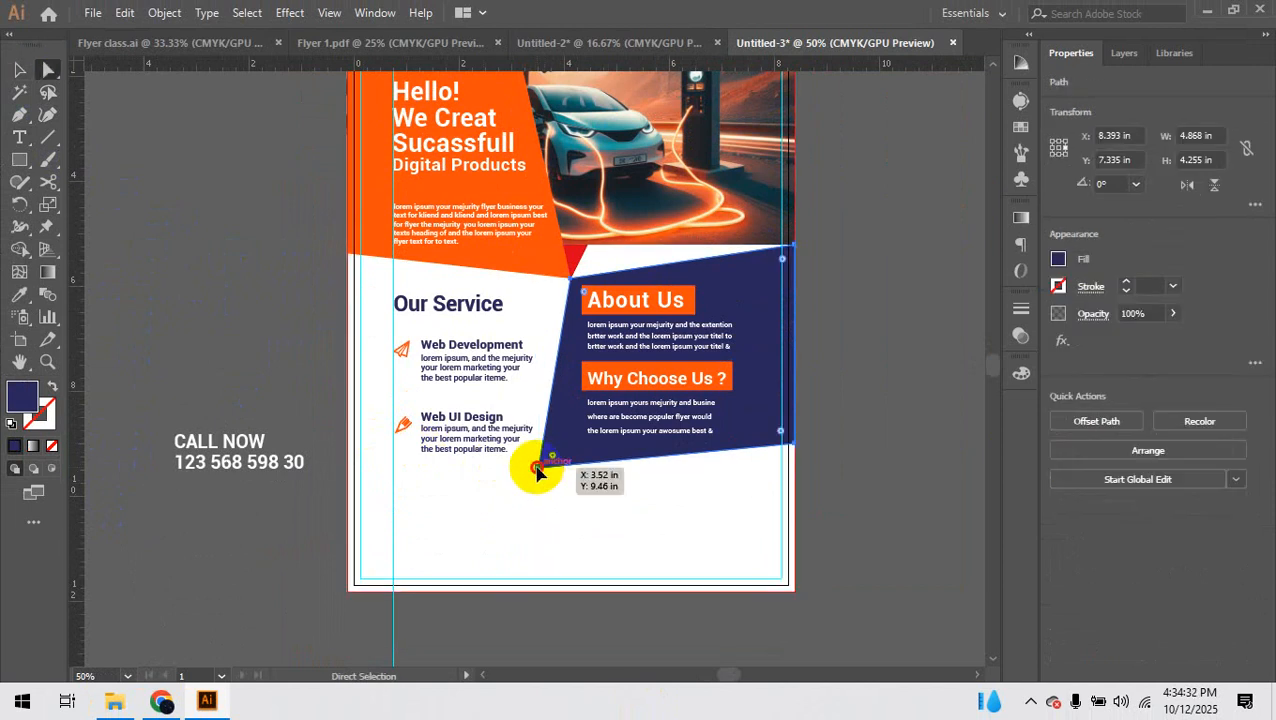
pyautogui.moveTo(538, 468); pyautogui.dragTo(529, 523)
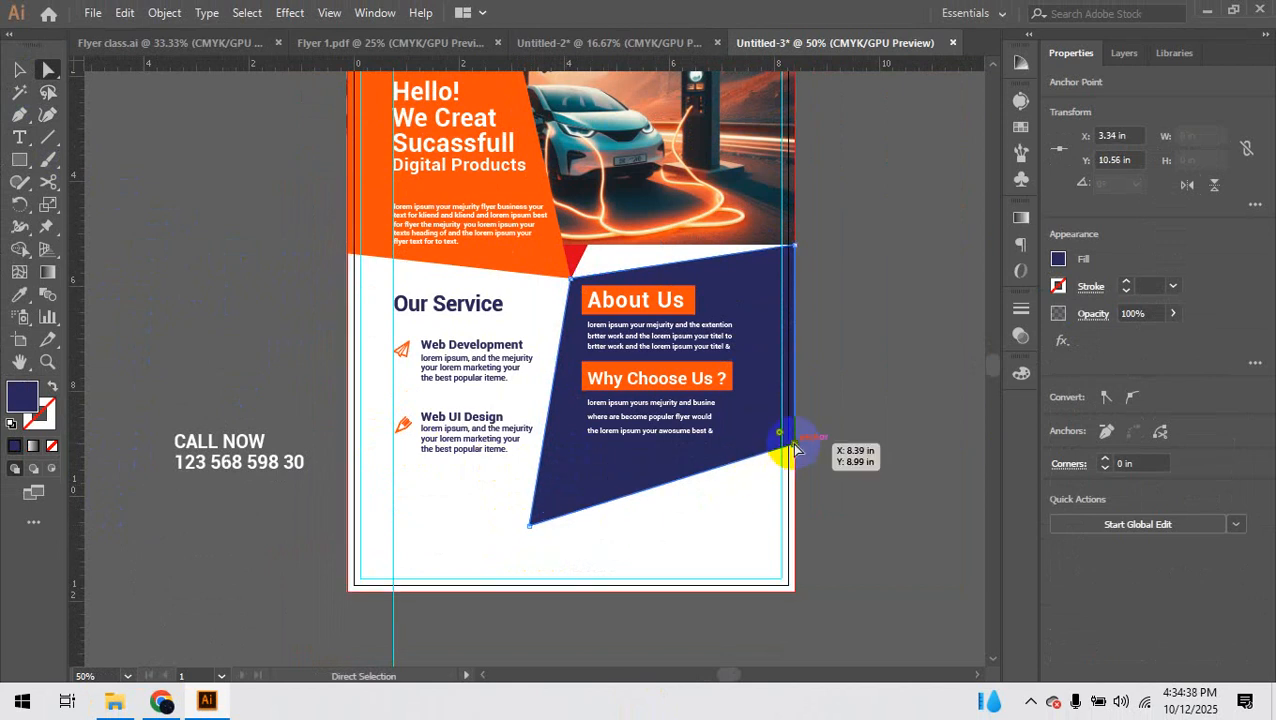
pyautogui.moveTo(795, 450); pyautogui.dragTo(794, 591)
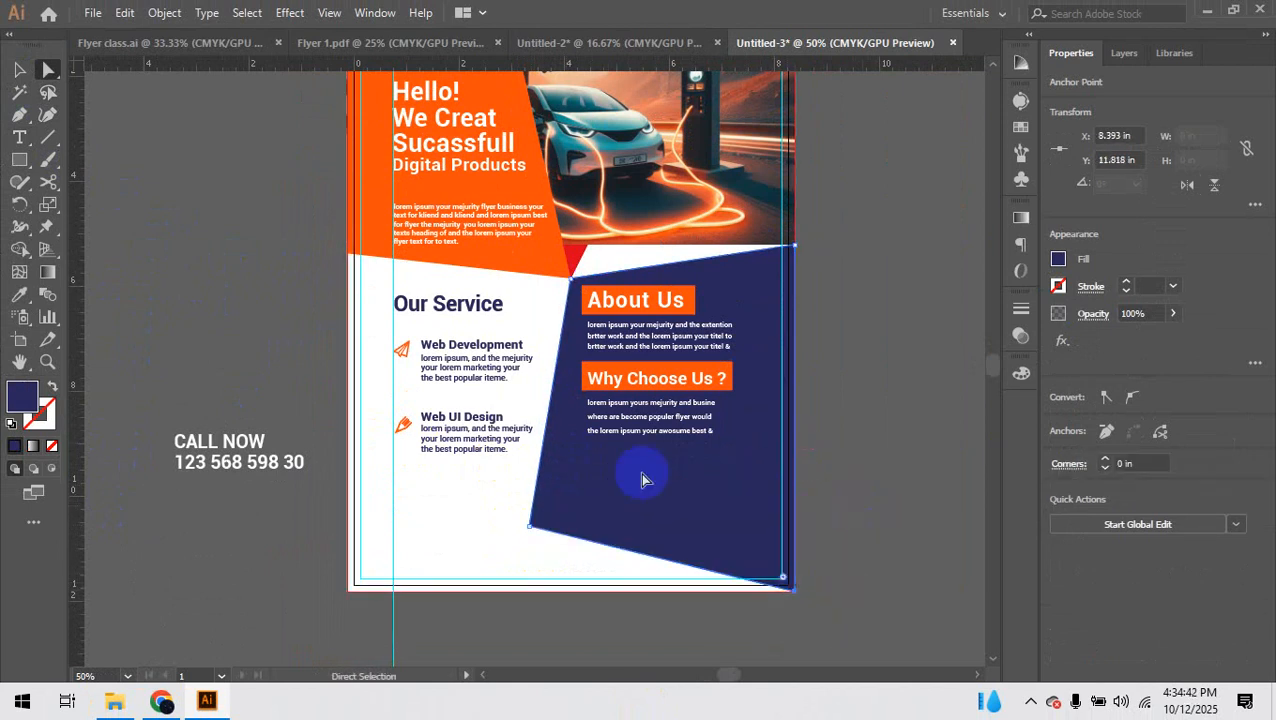
# Step: Select the dark blue shape together with the white background rectangle and lock them
pyautogui.click(20, 74)
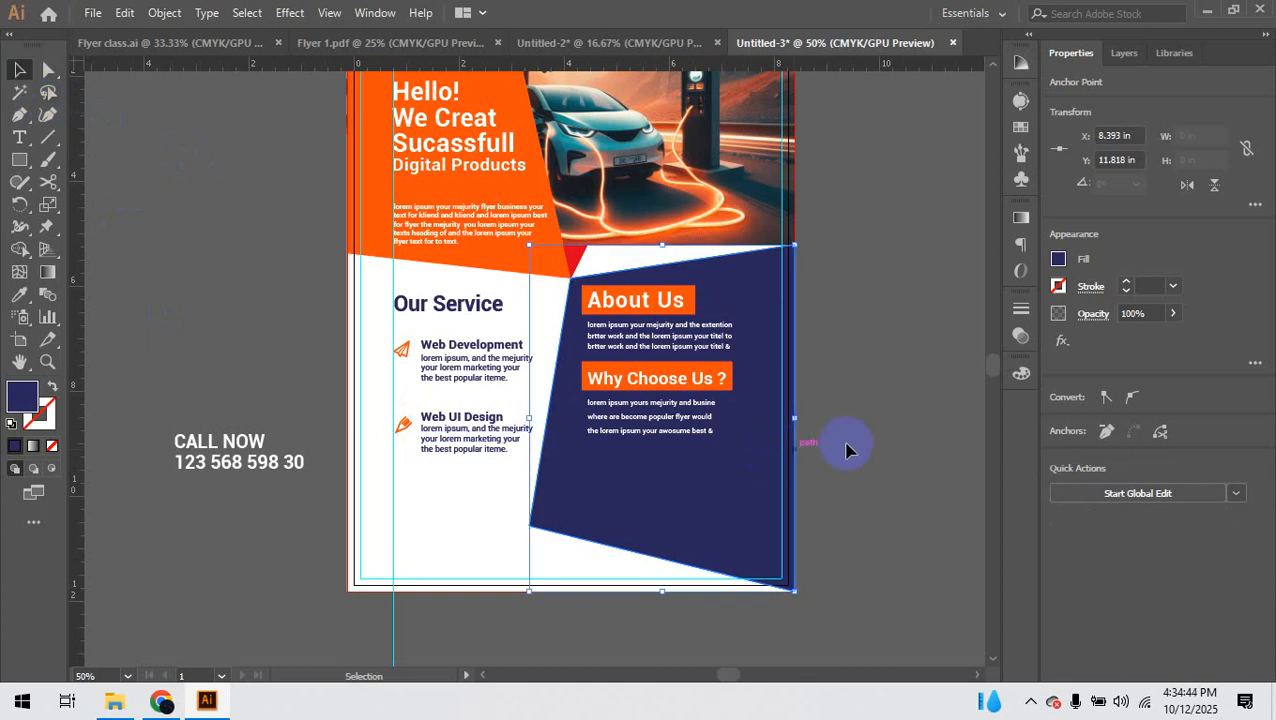
pyautogui.click(690, 625)
pyautogui.moveTo(761, 615); pyautogui.dragTo(762, 616)
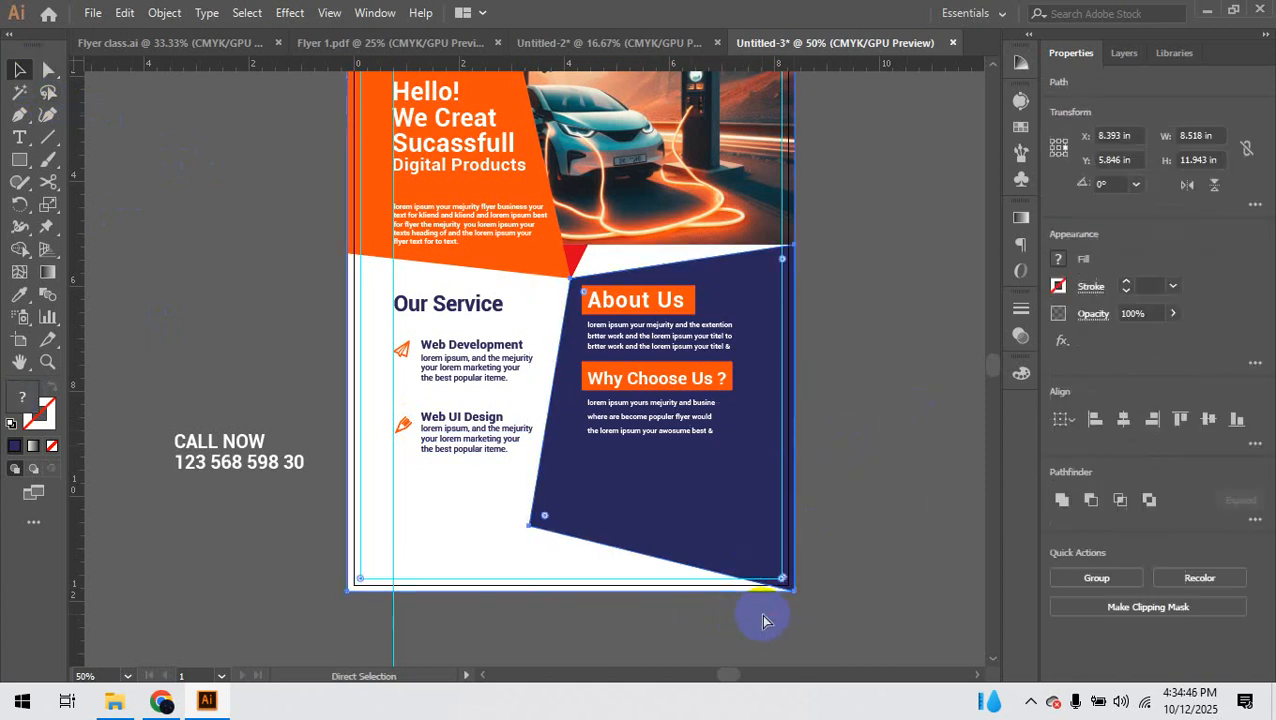
pyautogui.hotkey('ctrl', '2')
# Step: Move the "Why Choose Us ?" block and the "About Us" block lower in the dark blue shape, leaving a wider gap between them
pyautogui.click(670, 380)
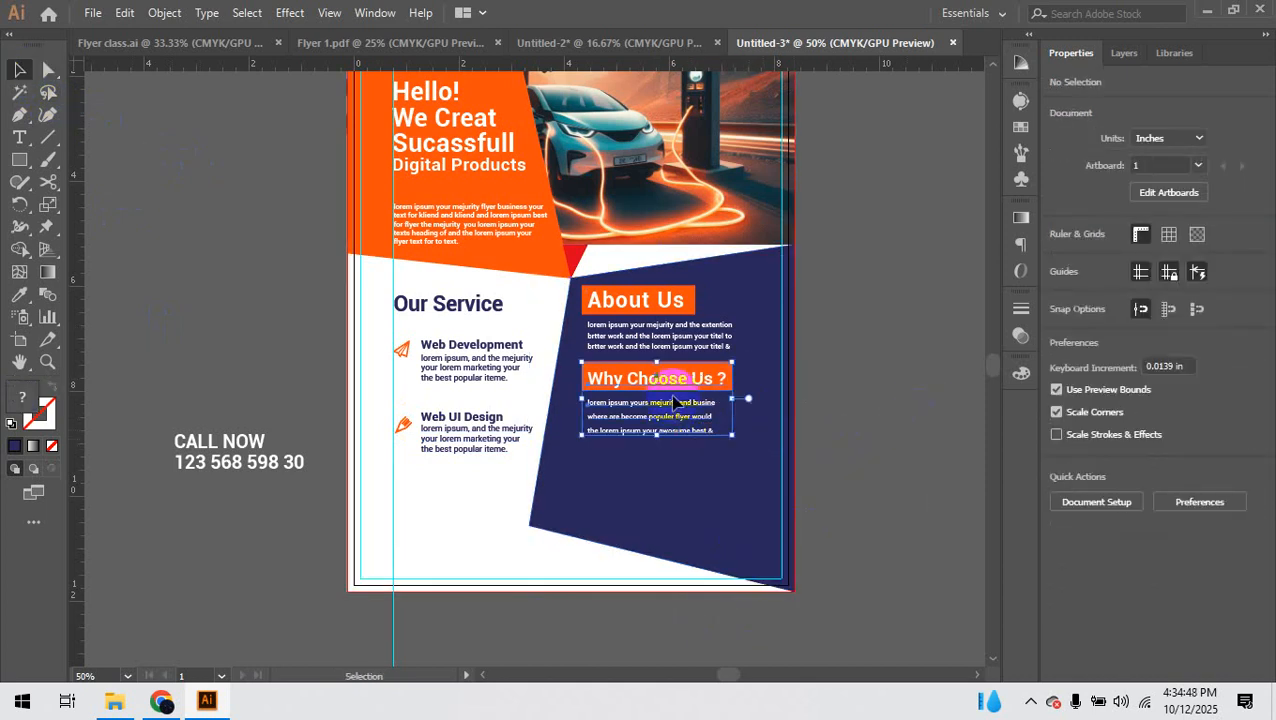
pyautogui.moveTo(670, 380); pyautogui.dragTo(670, 421)
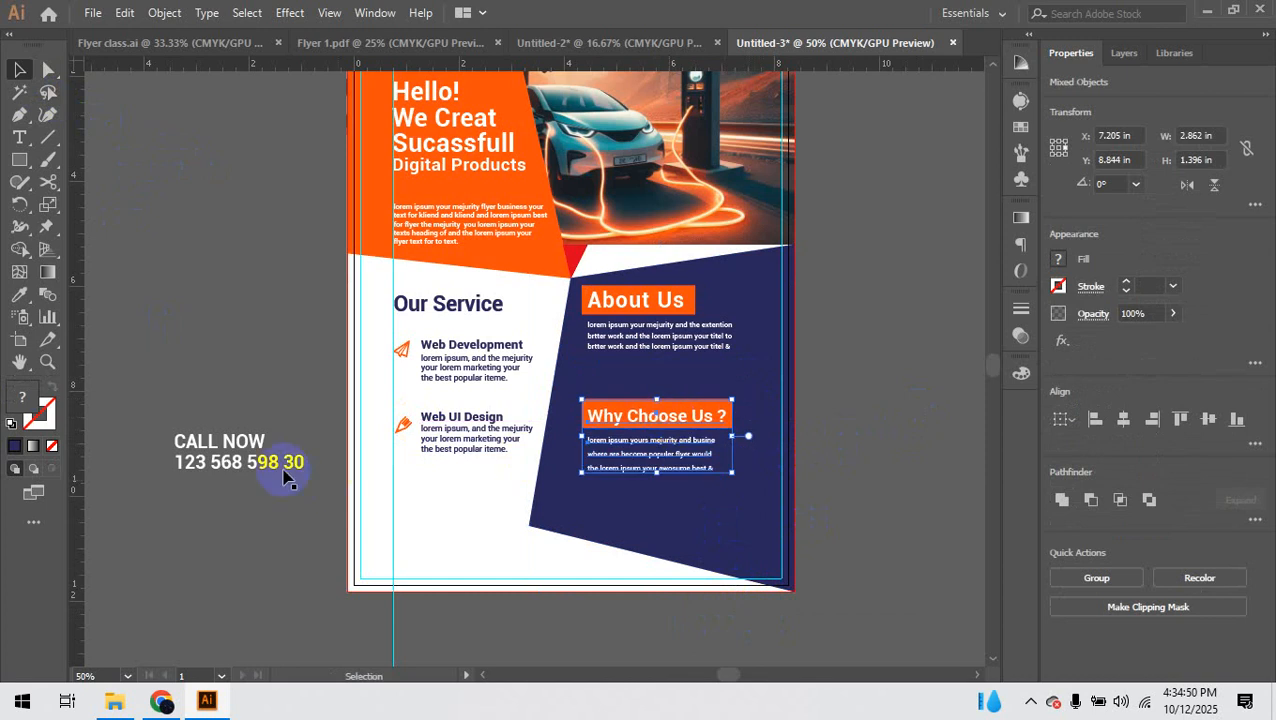
pyautogui.click(290, 528)
pyautogui.moveTo(666, 304); pyautogui.dragTo(672, 337)
pyautogui.click(872, 400)
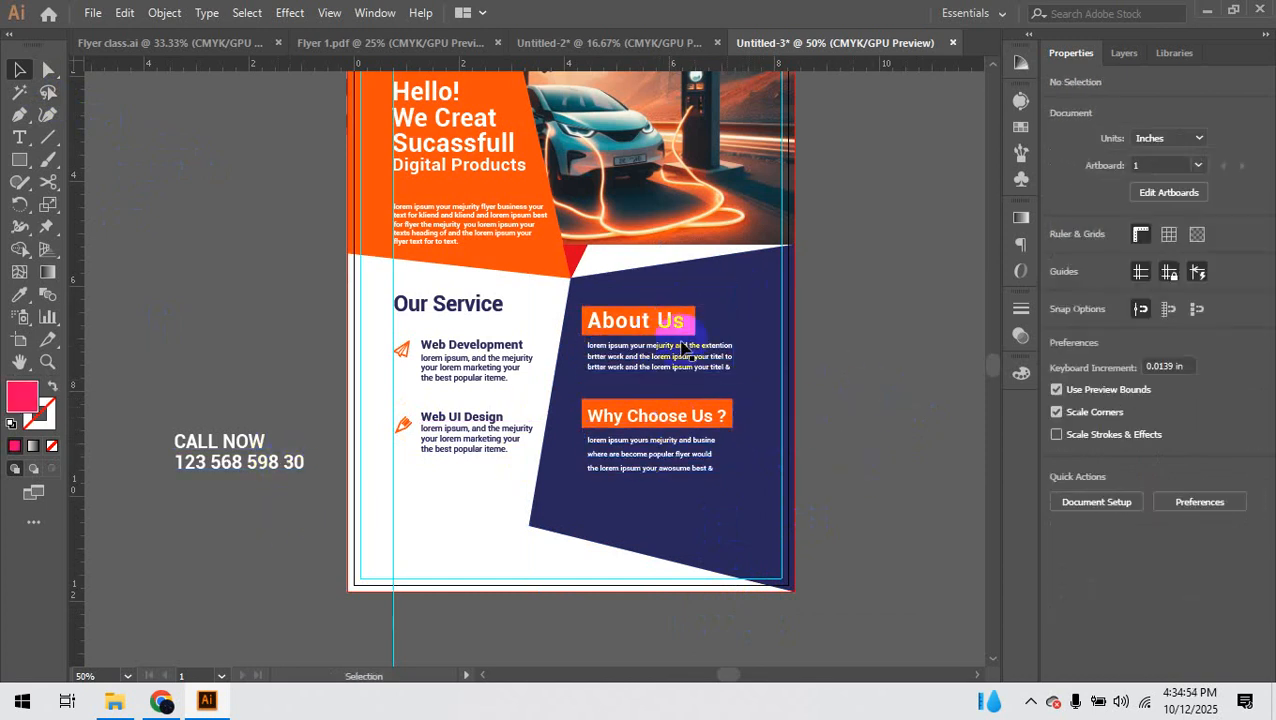
# Step: Move the "CALL NOW" phone text to the white area below the services, aligned to the guide, and recolour it with the shape's dark blue
pyautogui.scroll(-1, 510, 485)
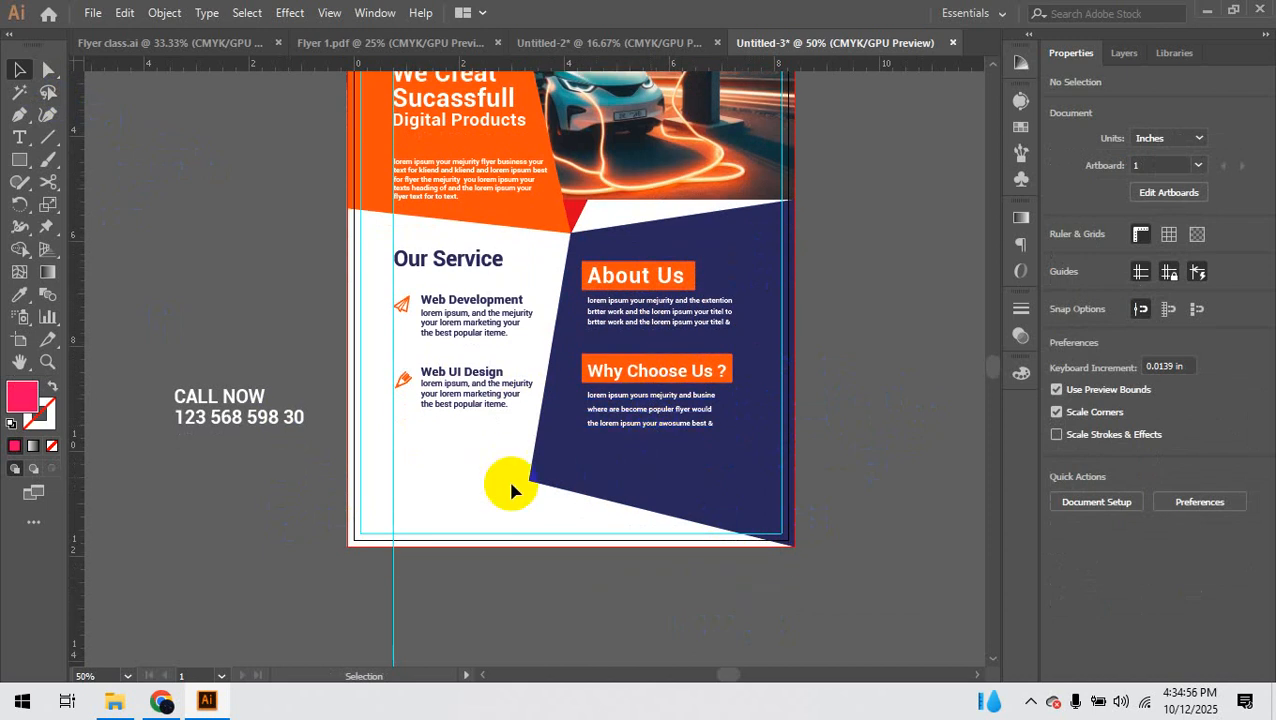
pyautogui.moveTo(345, 484); pyautogui.dragTo(461, 498)
pyautogui.press('i')
pyautogui.click(576, 447)
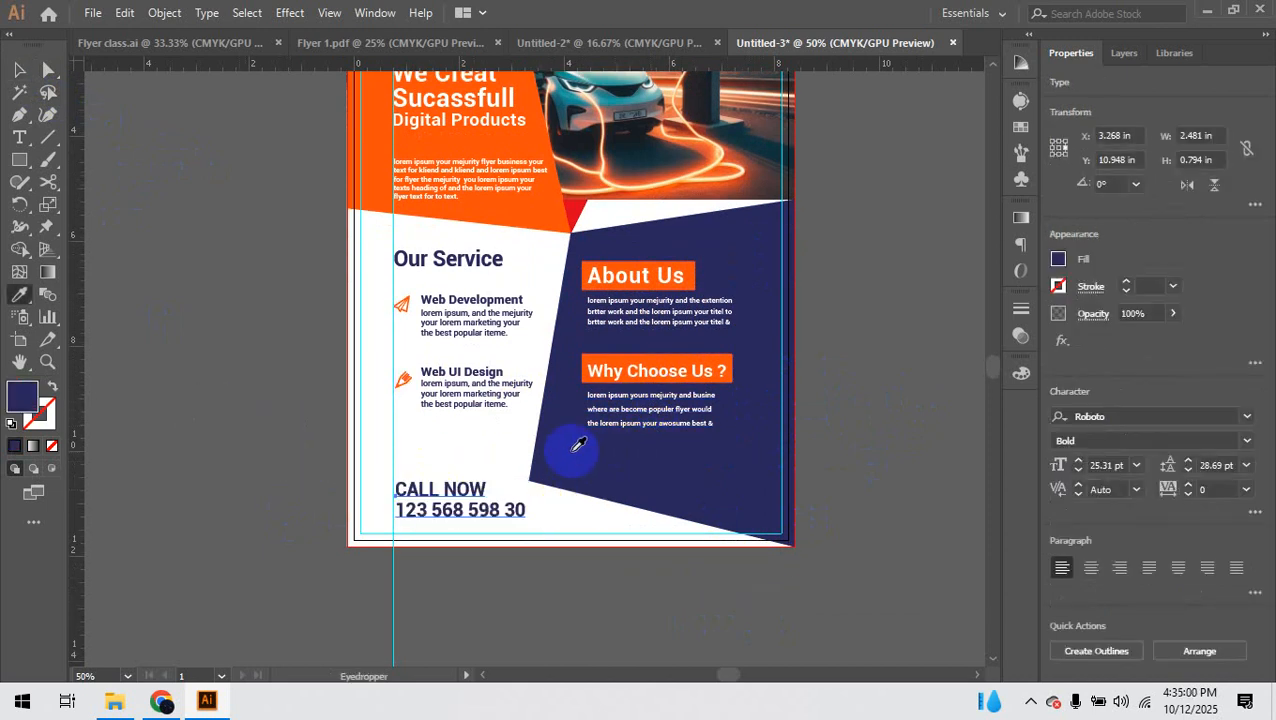
pyautogui.click(16, 72)
pyautogui.click(205, 270)
# Step: Unlock the locked artwork, select the entire flyer and group it
pyautogui.scroll(3, 207, 275)
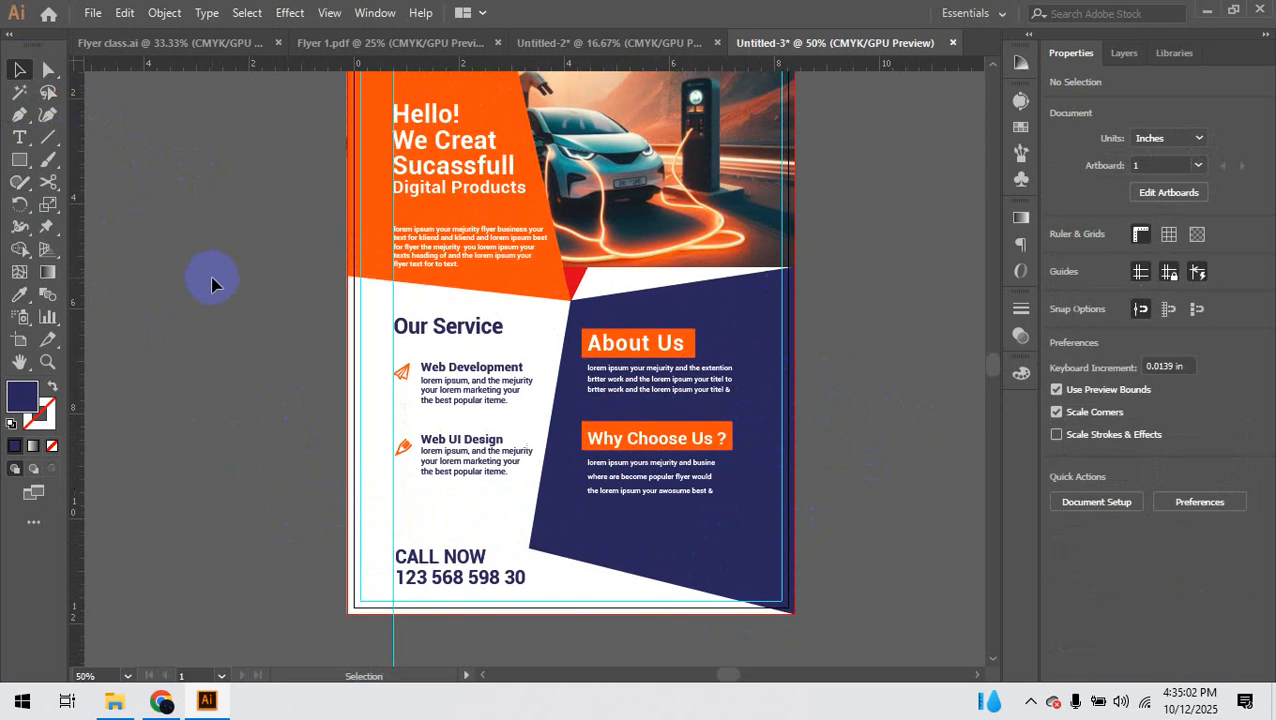
pyautogui.hotkey('ctrl', '-')
pyautogui.hotkey('ctrl', '-')
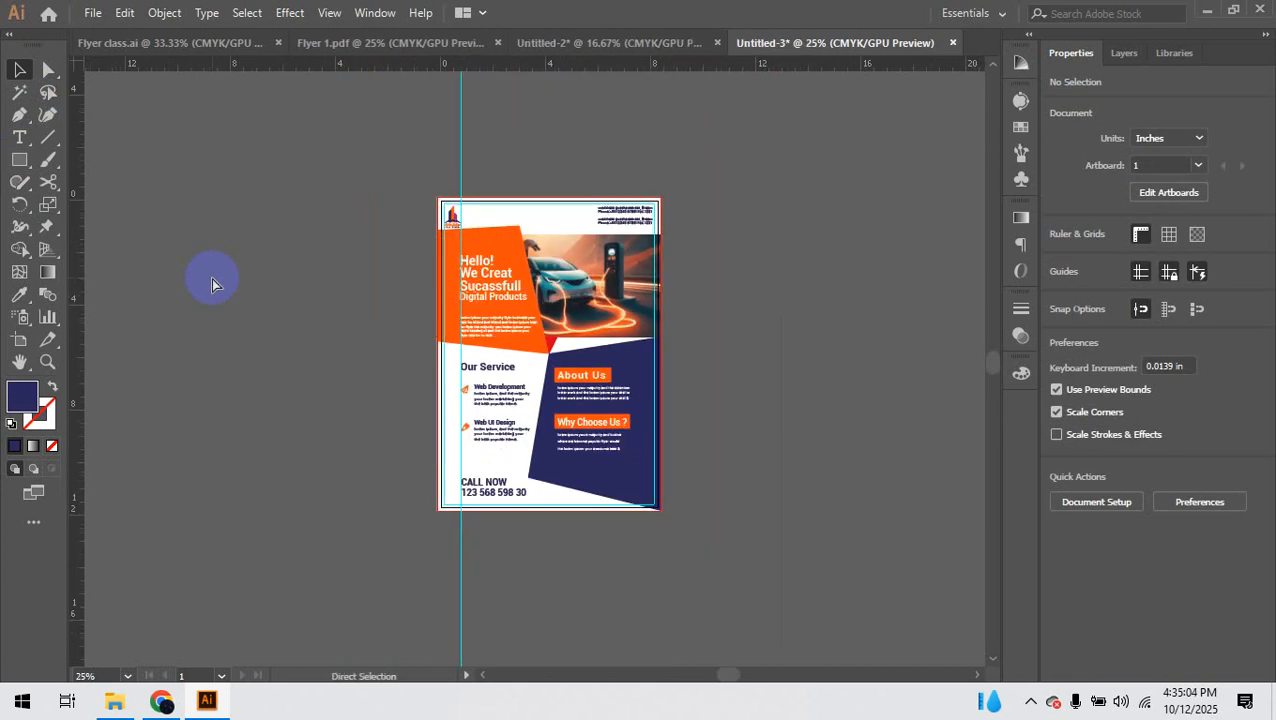
pyautogui.click(438, 270)
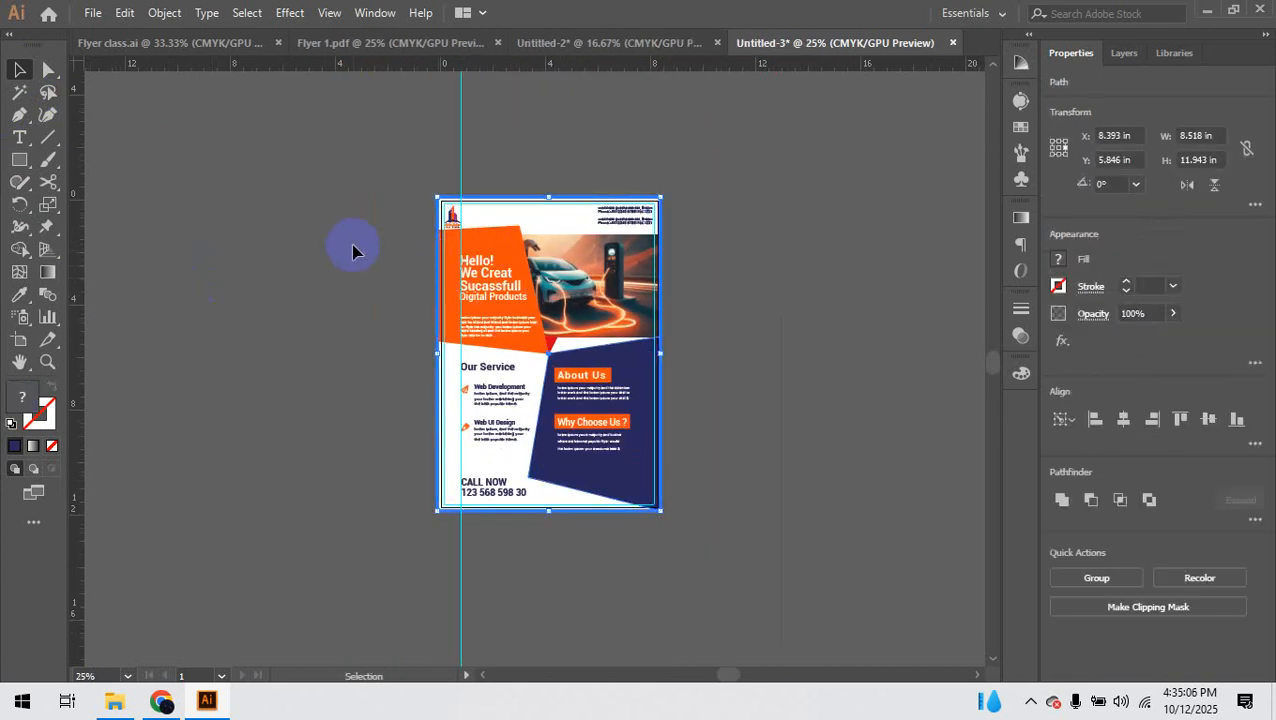
pyautogui.moveTo(352, 250); pyautogui.dragTo(743, 532)
pyautogui.hotkey('ctrl', 'g')
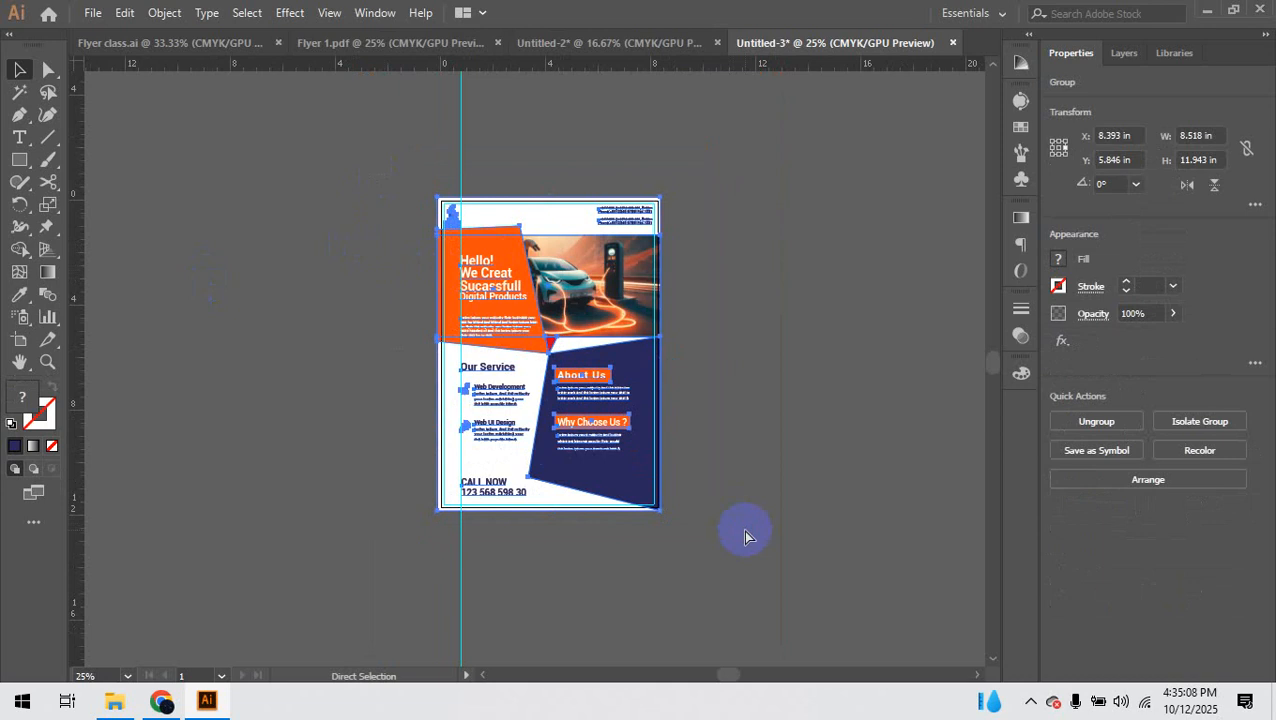
# Step: Paste the grouped flyer into the purple mockup document, align it with the old flyer's upper-left corner and scale it to cover that flyer
pyautogui.click(584, 43)
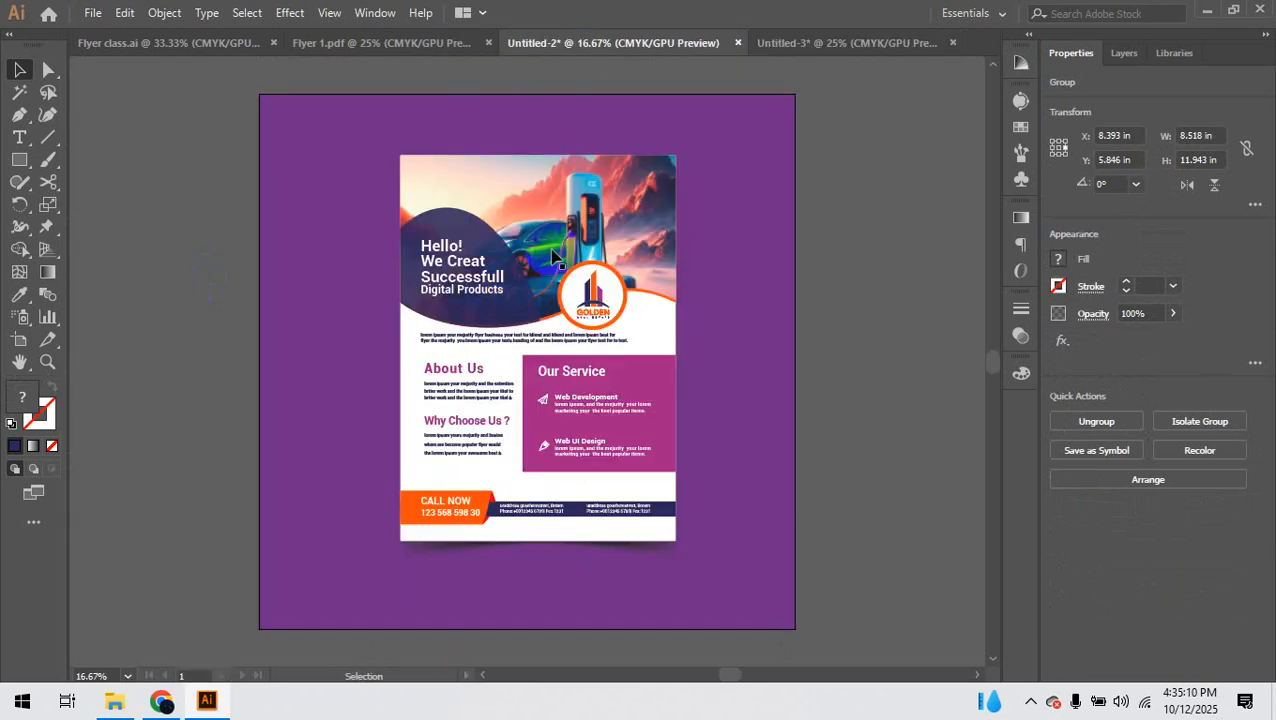
pyautogui.hotkey('ctrl', 'v')
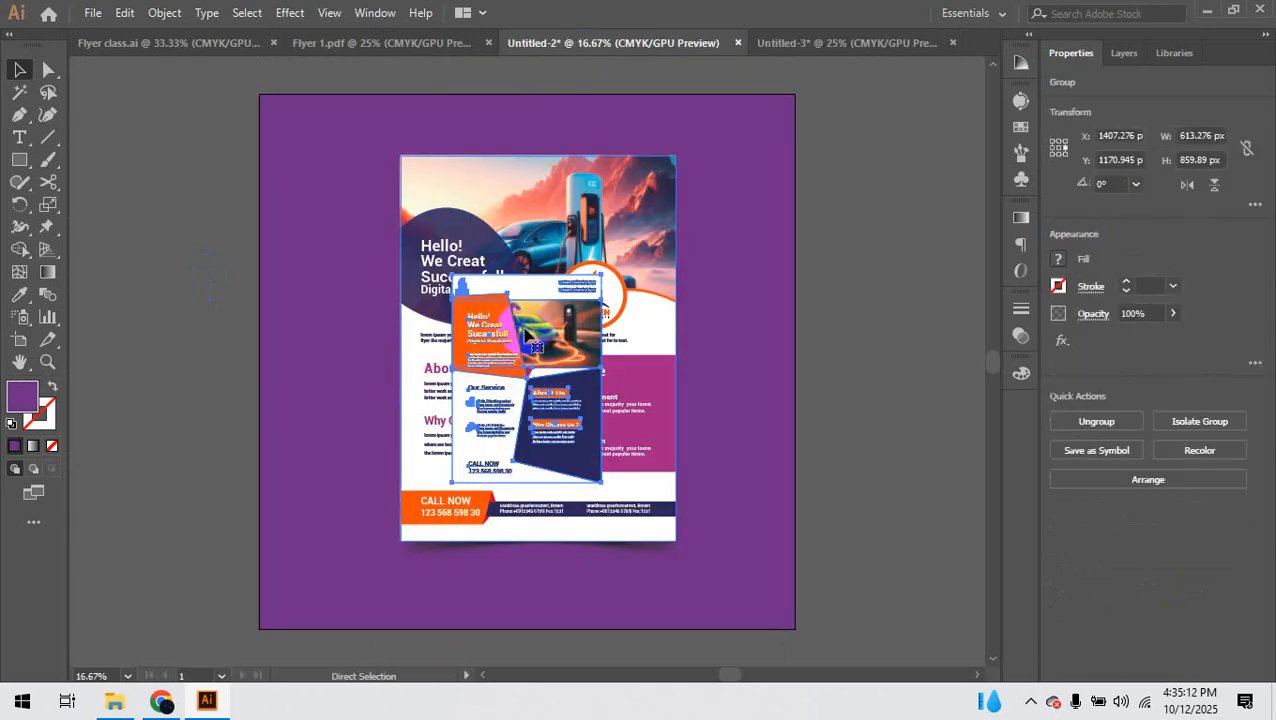
pyautogui.moveTo(506, 289); pyautogui.dragTo(470, 206)
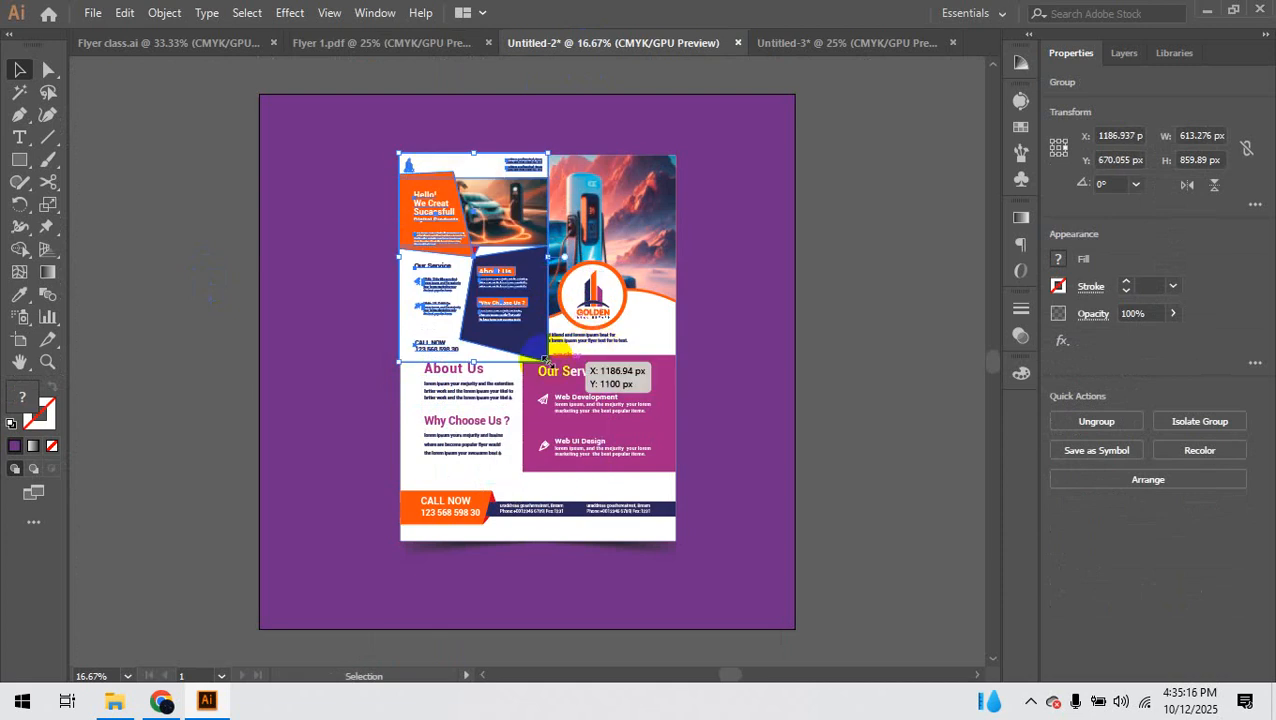
pyautogui.moveTo(548, 358); pyautogui.dragTo(679, 541)
pyautogui.click(872, 485)
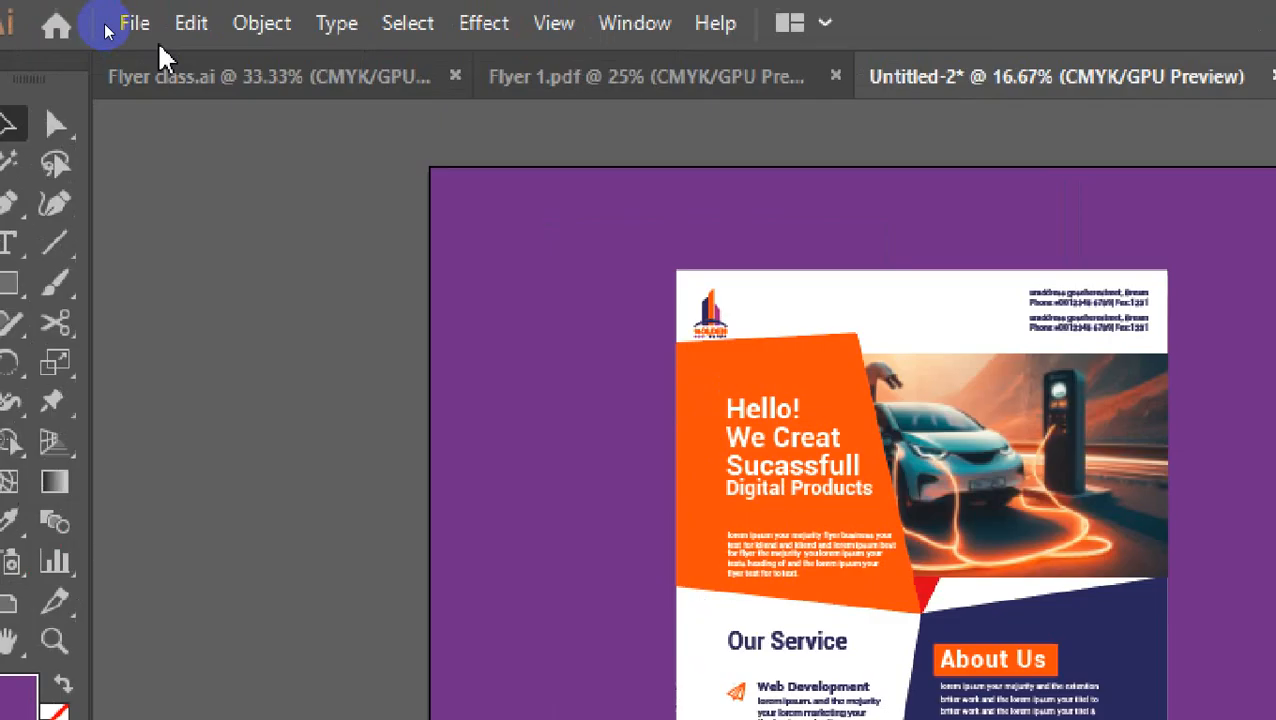
# Step: Export the mockup as a JPEG named "Flyer 2" into the G 89 folder, using all artboards
pyautogui.click(95, 14)
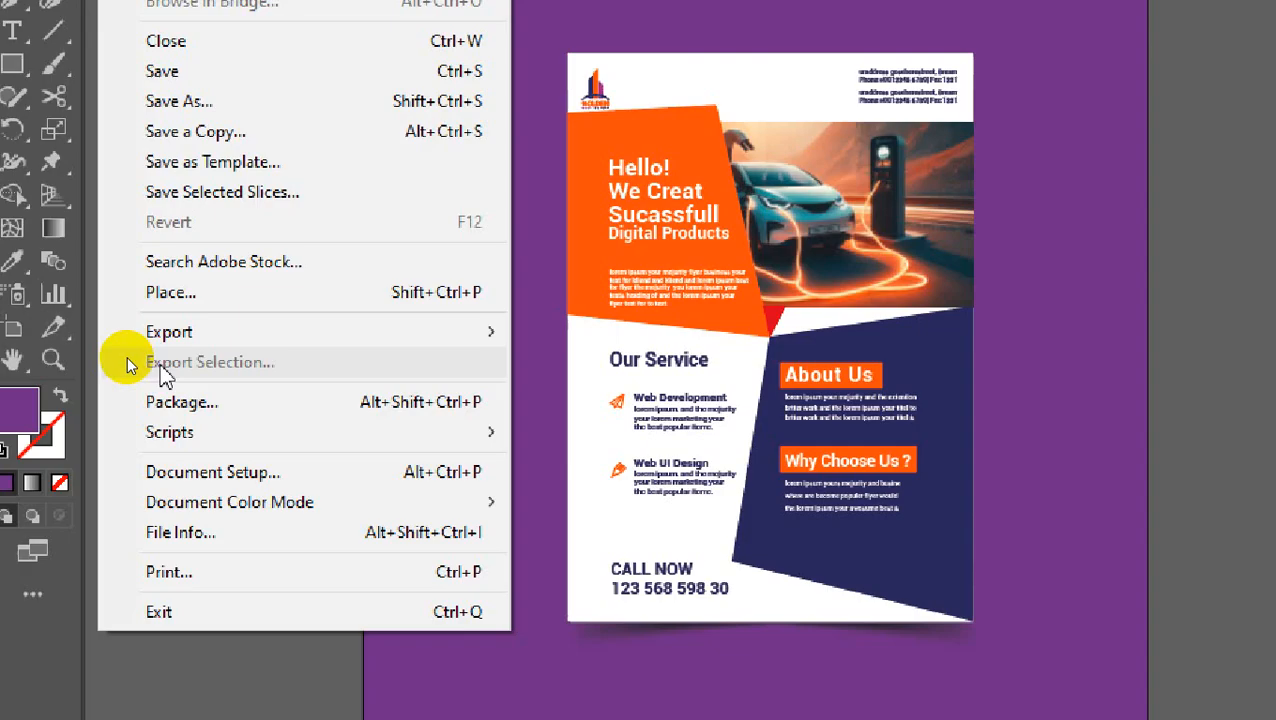
pyautogui.moveTo(215, 690)
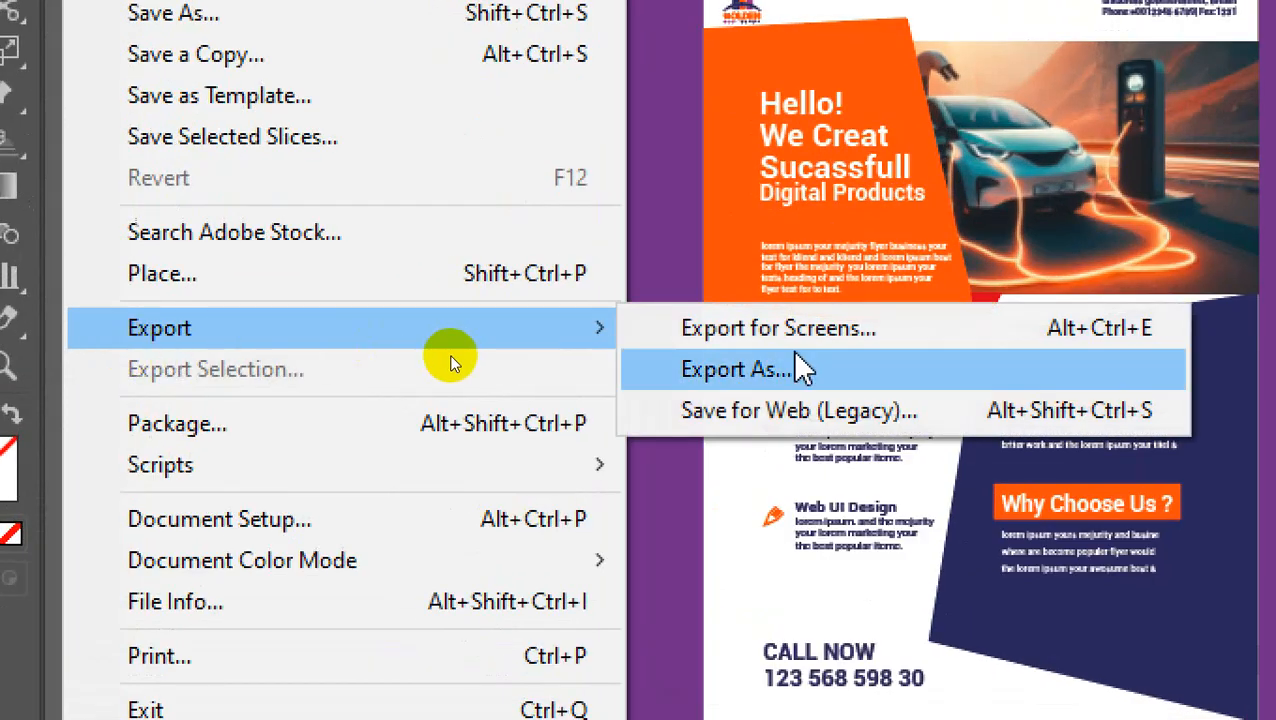
pyautogui.click(800, 369)
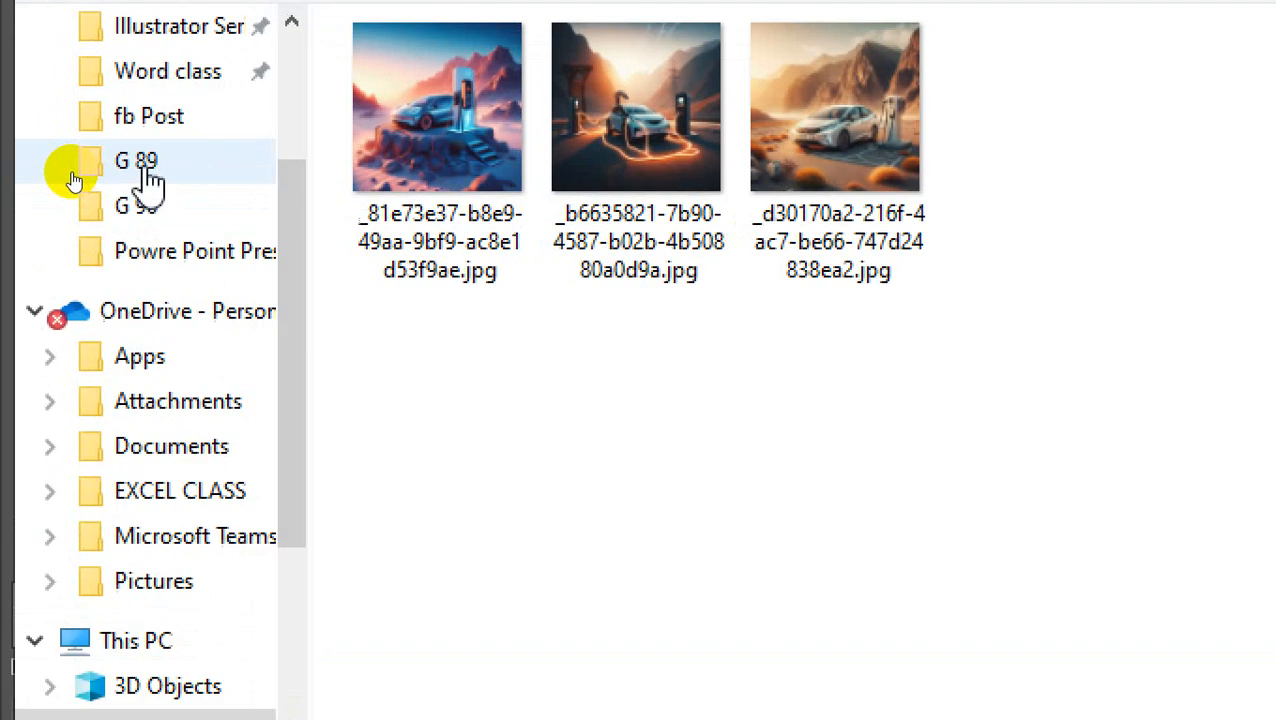
pyautogui.click(70, 170)
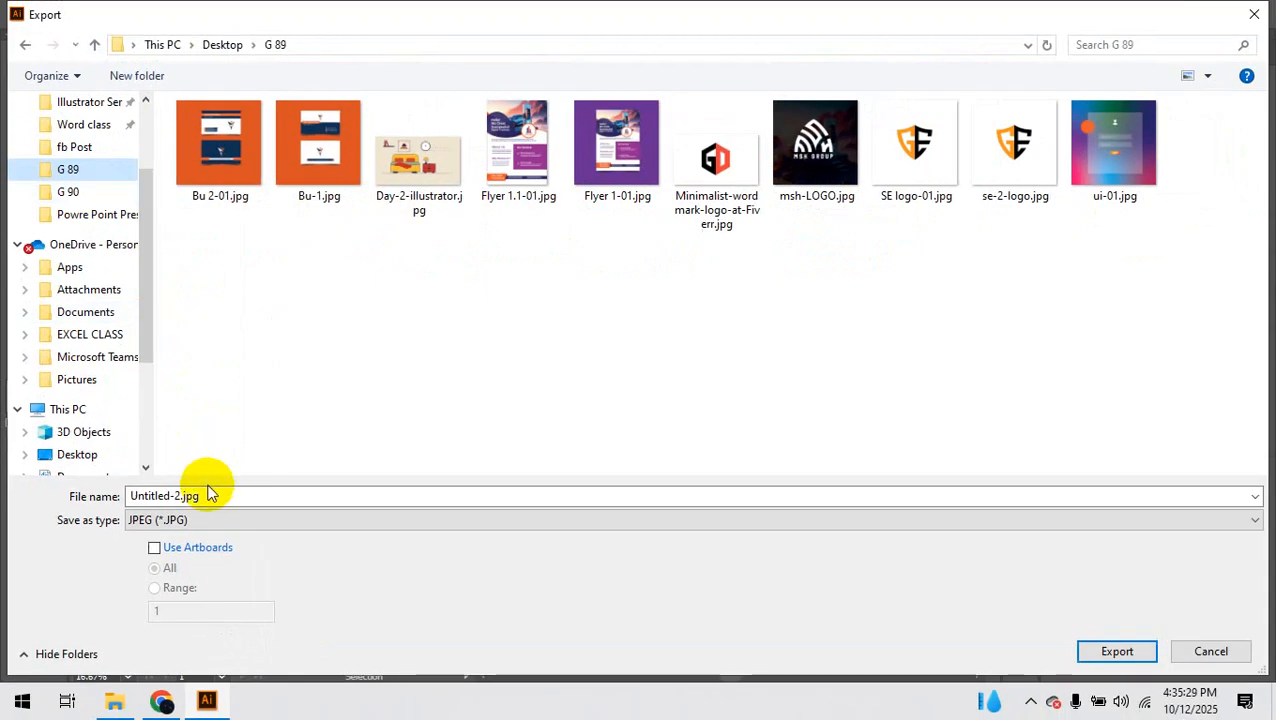
pyautogui.click(192, 493)
pyautogui.write('Fl')
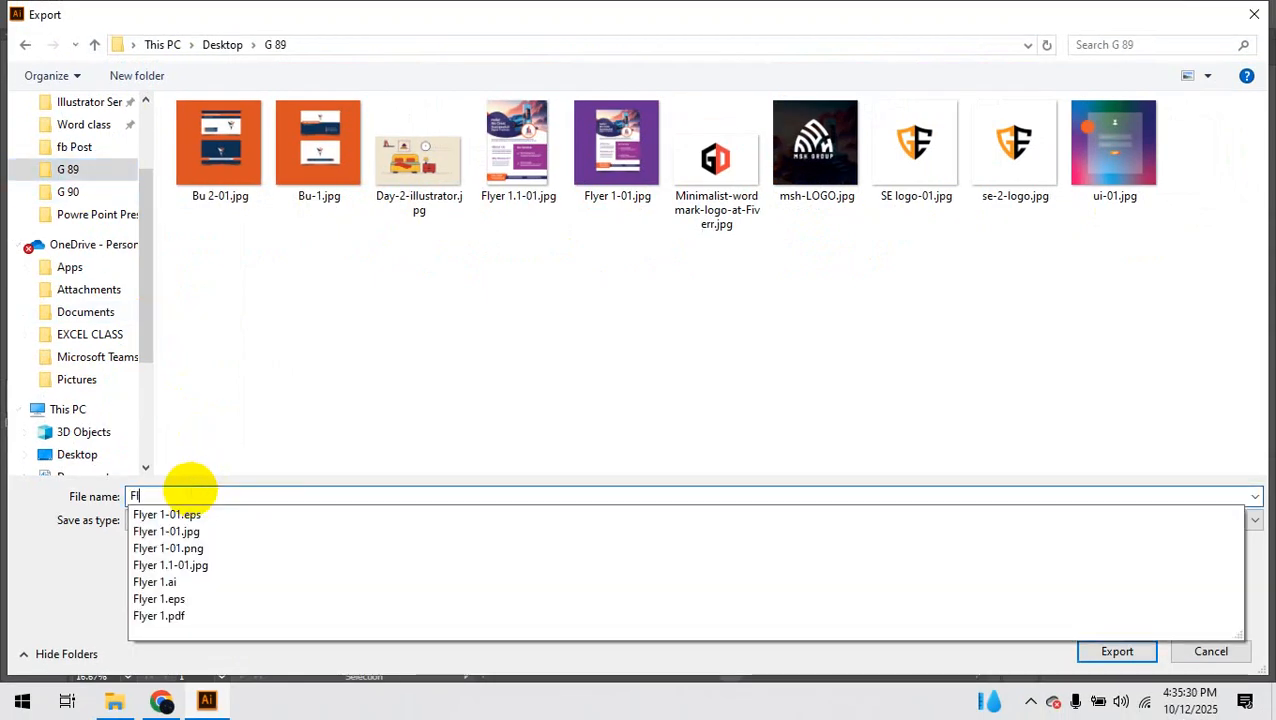
pyautogui.write('yer 2')
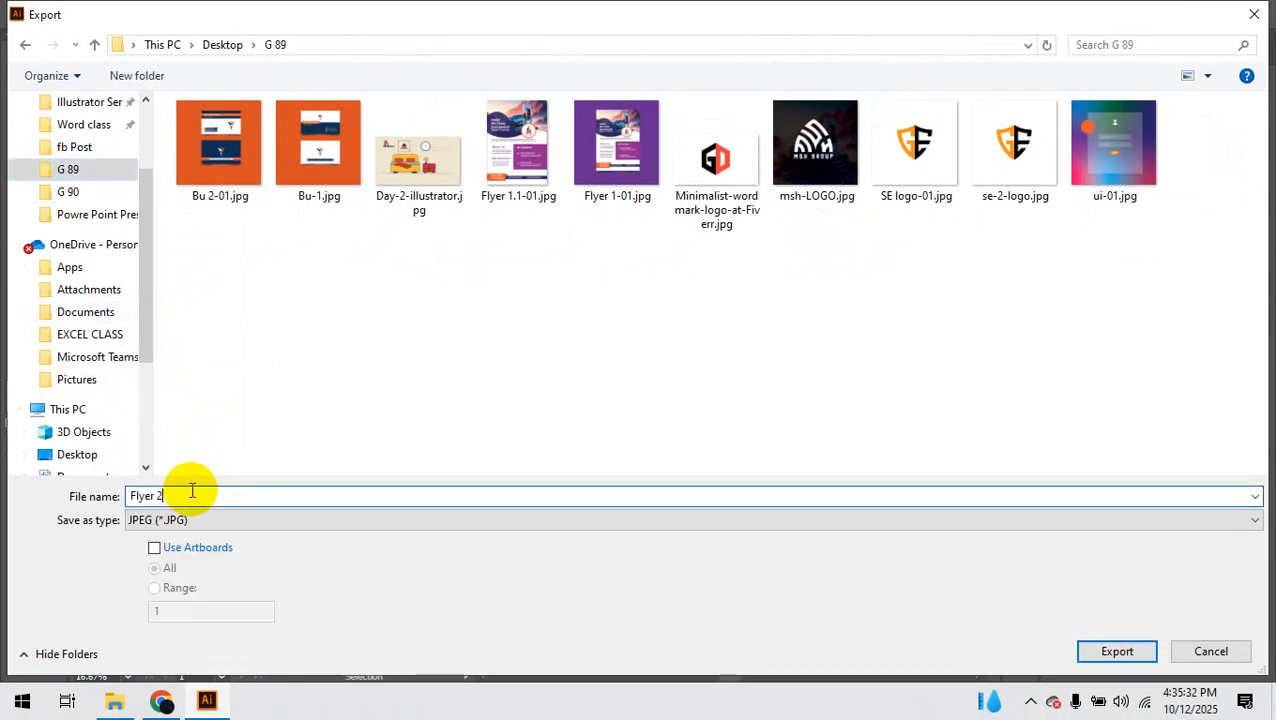
pyautogui.click(154, 547)
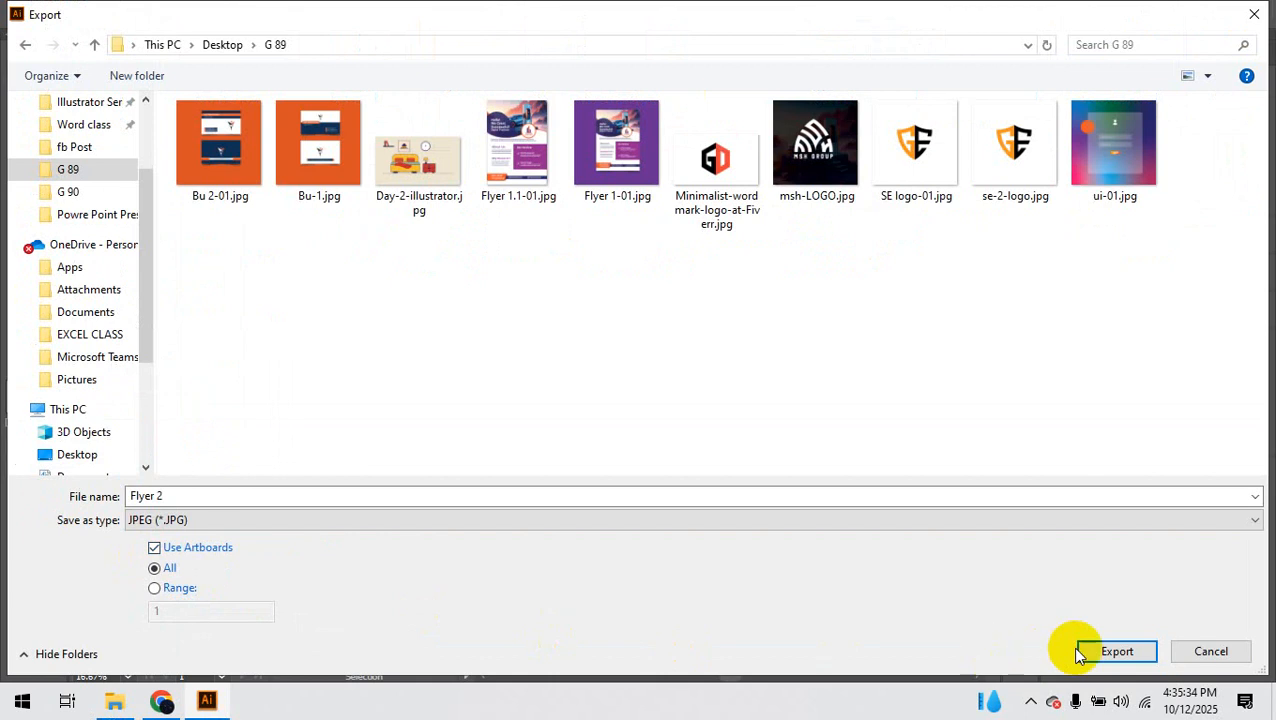
pyautogui.click(1110, 651)
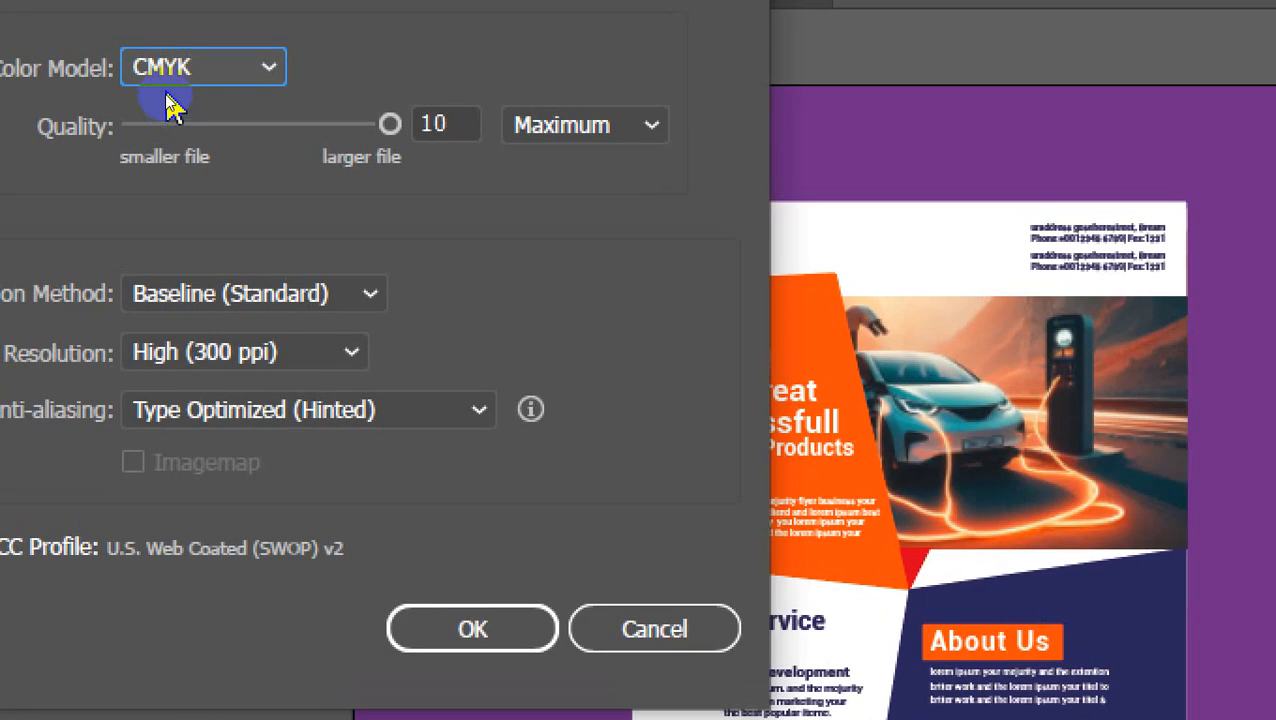
# Step: Set the JPEG colour model to RGB and complete the export at maximum quality and 300 ppi
pyautogui.click(165, 88)
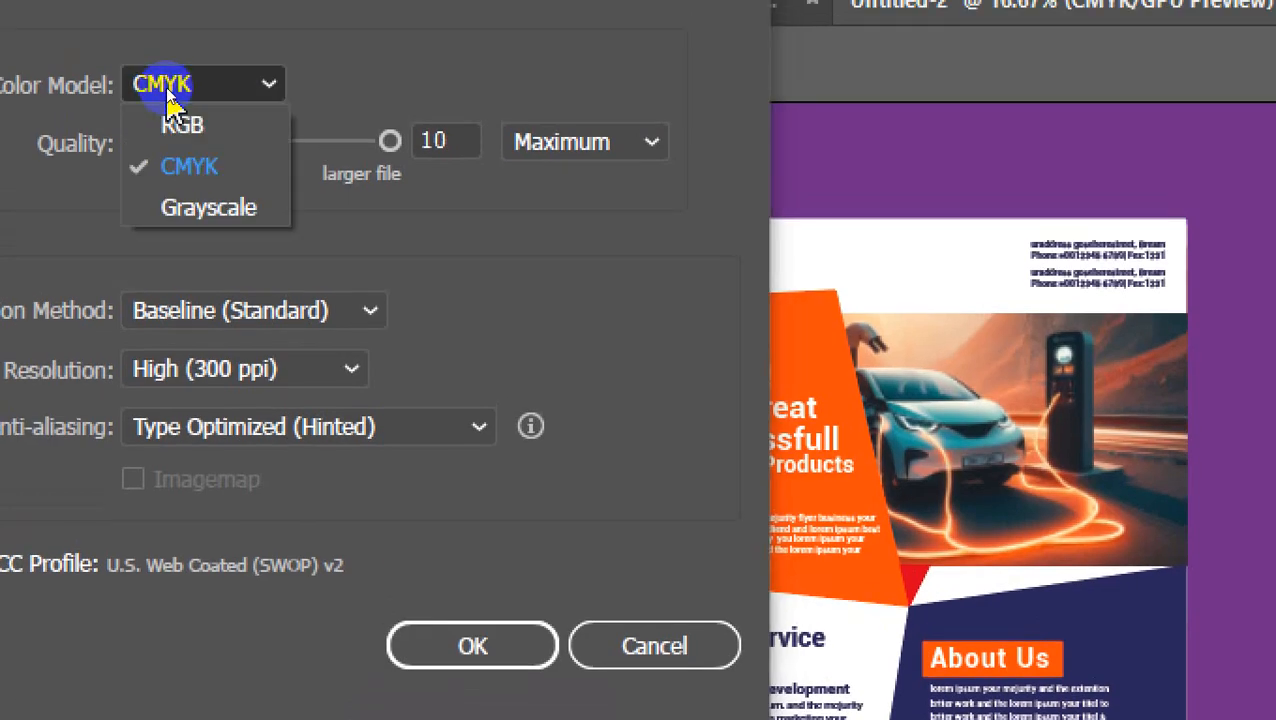
pyautogui.click(181, 124)
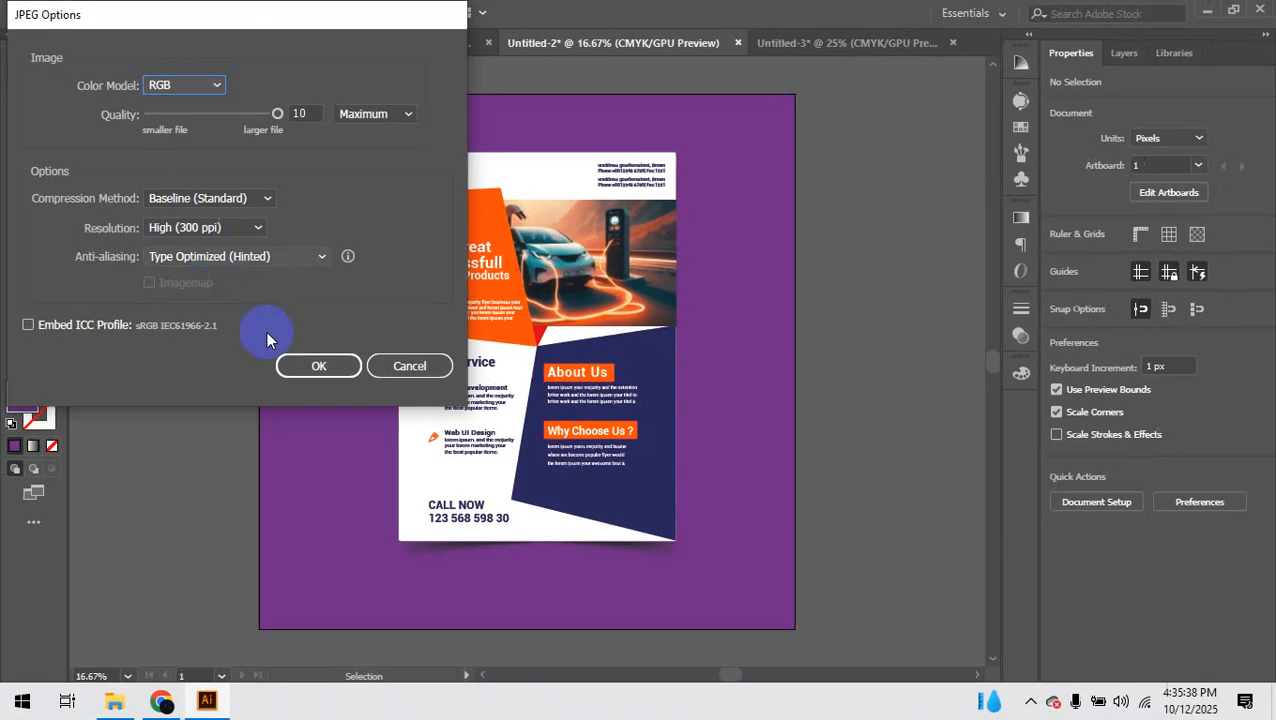
pyautogui.click(472, 646)
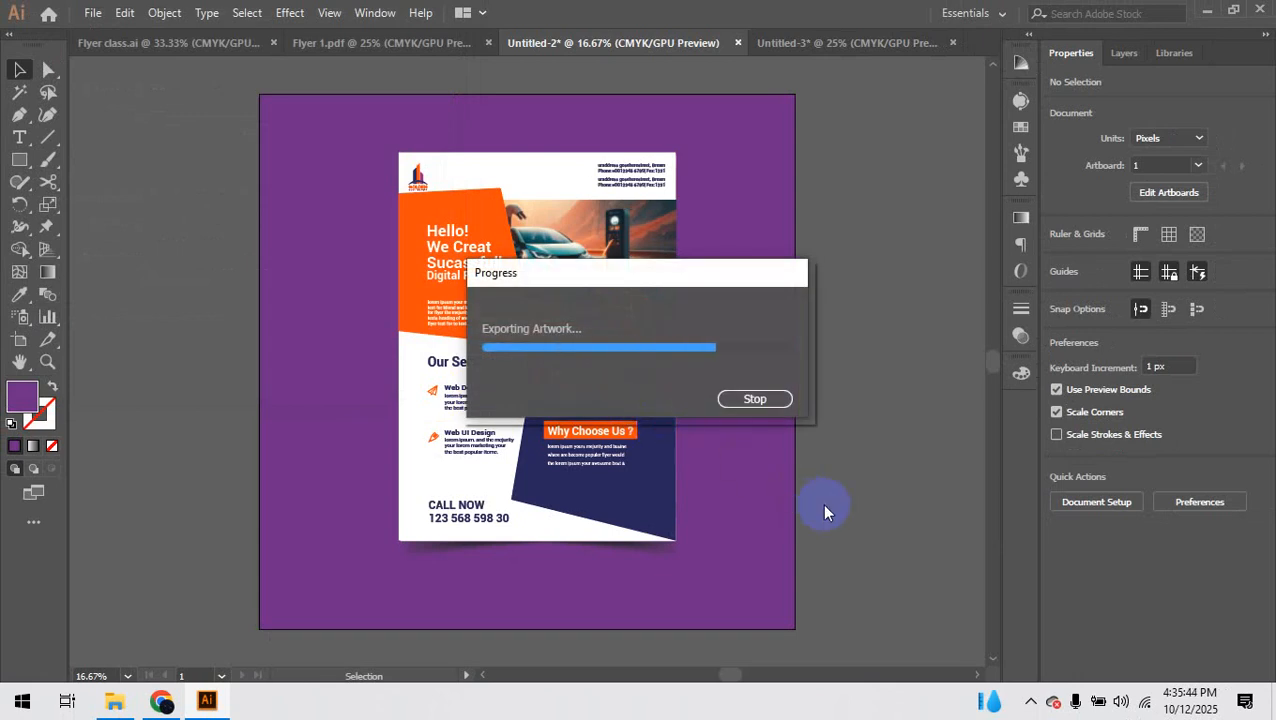
# Step: Open the G 89 folder from the desktop and view Flyer 1-01.jpg in a maximized image viewer
pyautogui.press('super+d')
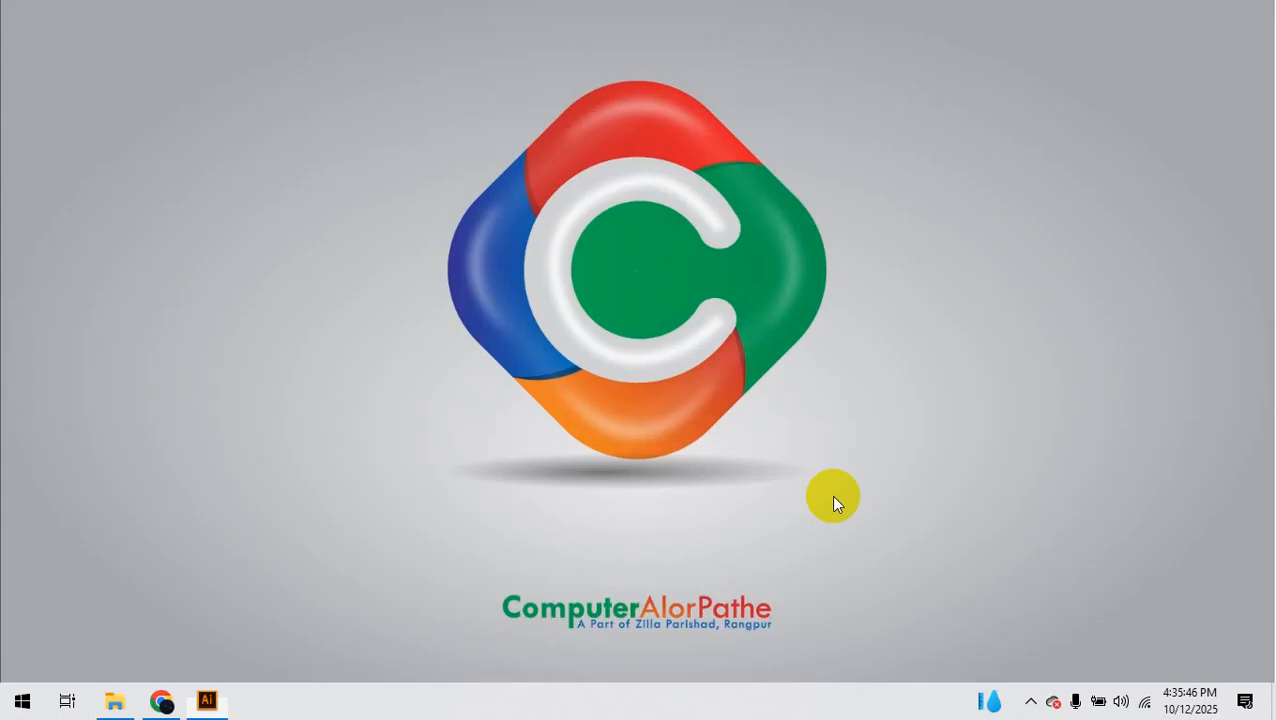
pyautogui.doubleClick(527, 28)
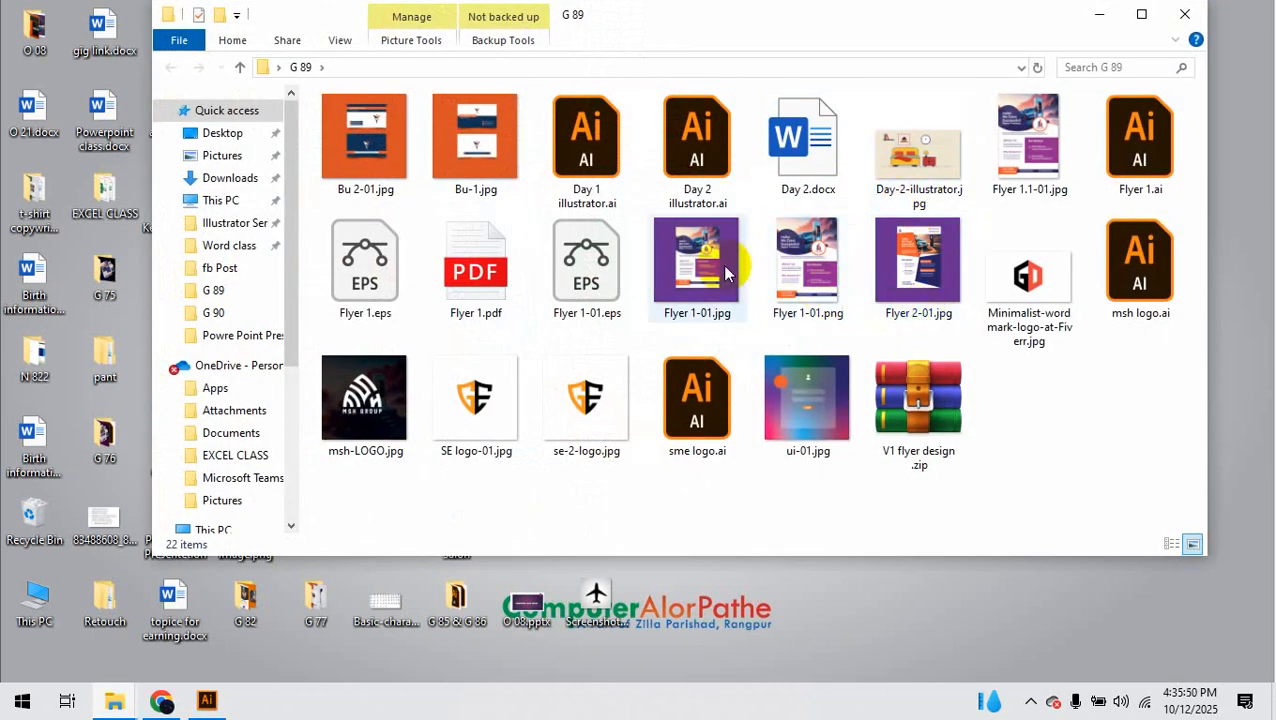
pyautogui.click(716, 270)
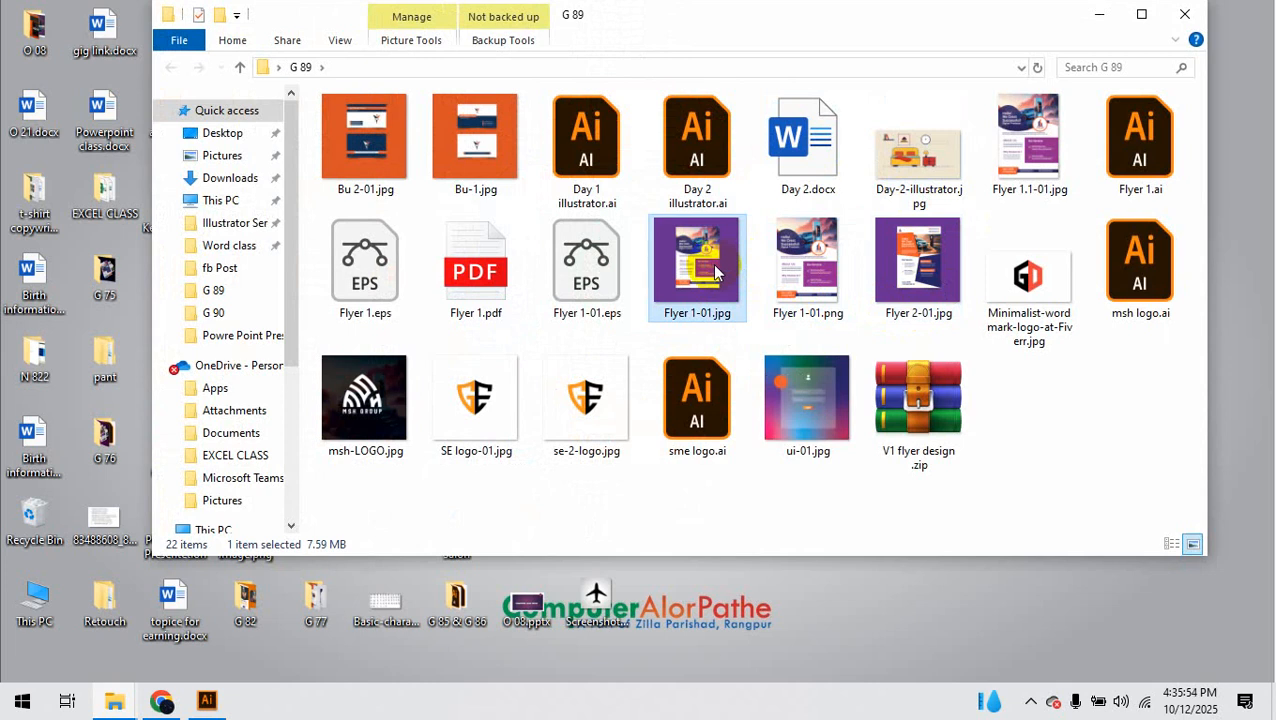
pyautogui.doubleClick(712, 266)
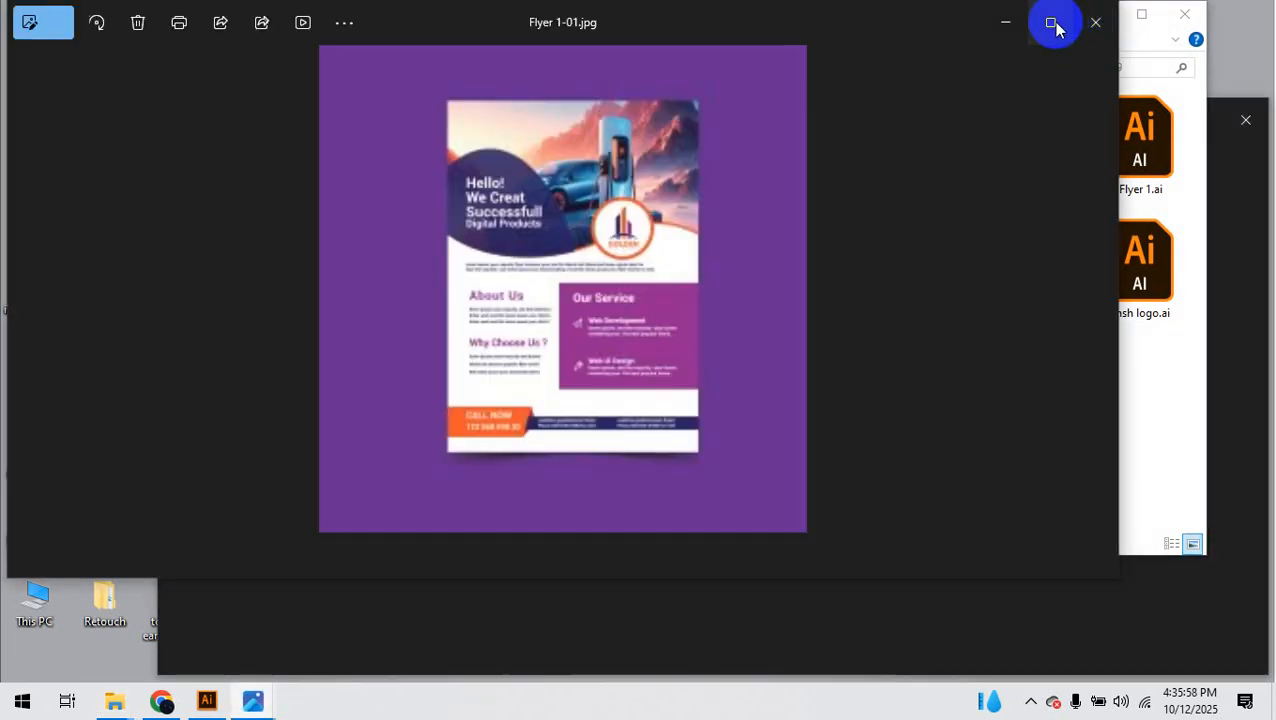
pyautogui.click(1050, 22)
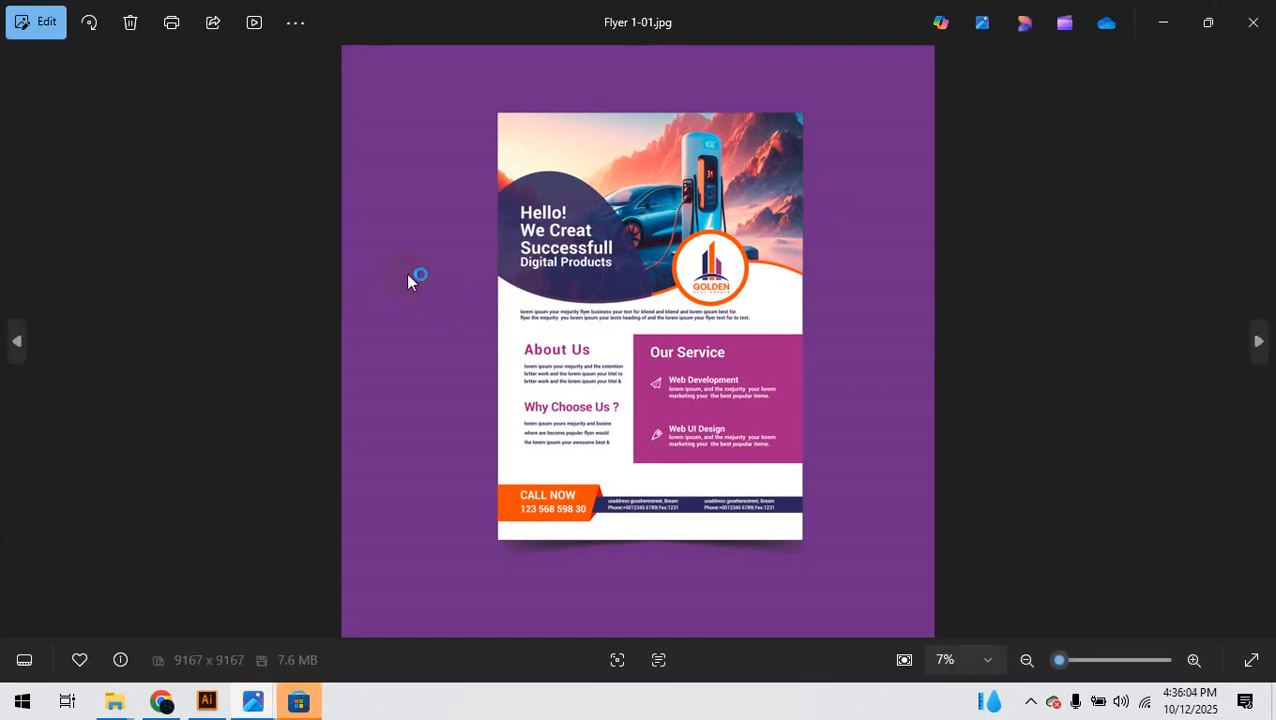
# Step: Compare the exported Flyer 2-01.jpg with the first flyer's images, and close the image viewer and folder windows
pyautogui.click(325, 410)
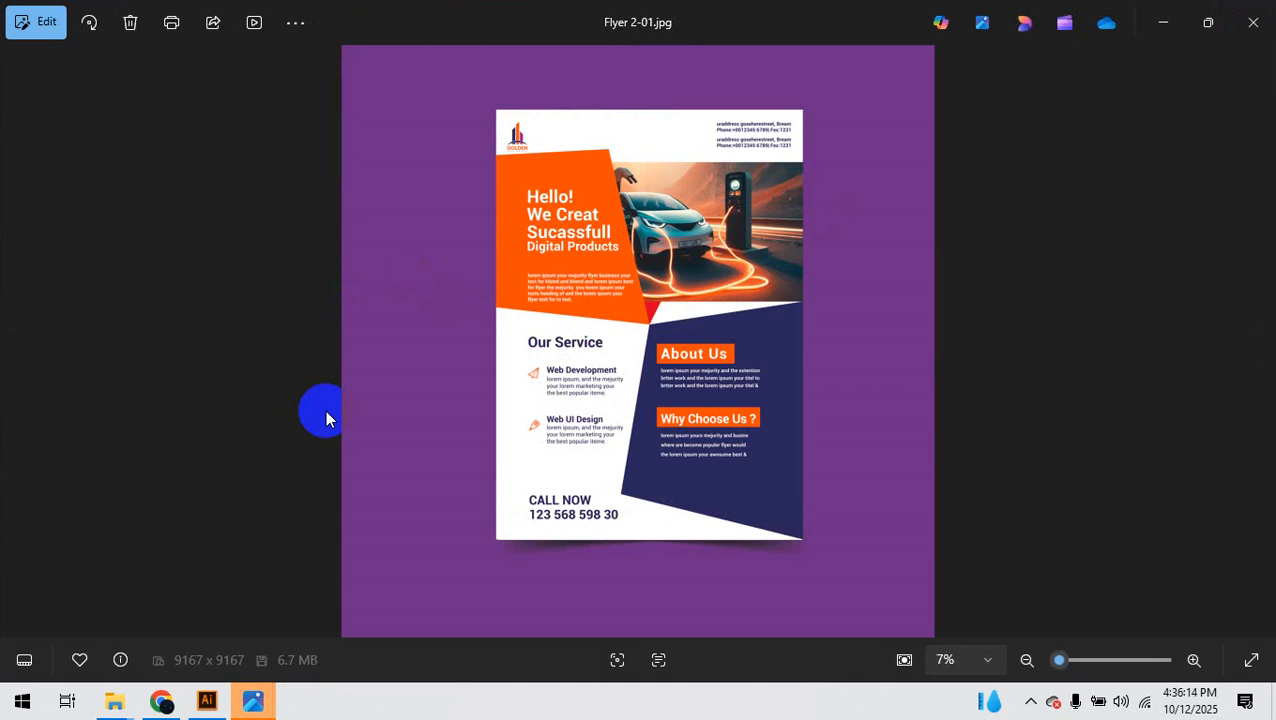
pyautogui.press('Left')
pyautogui.press('Right')
pyautogui.press('Left')
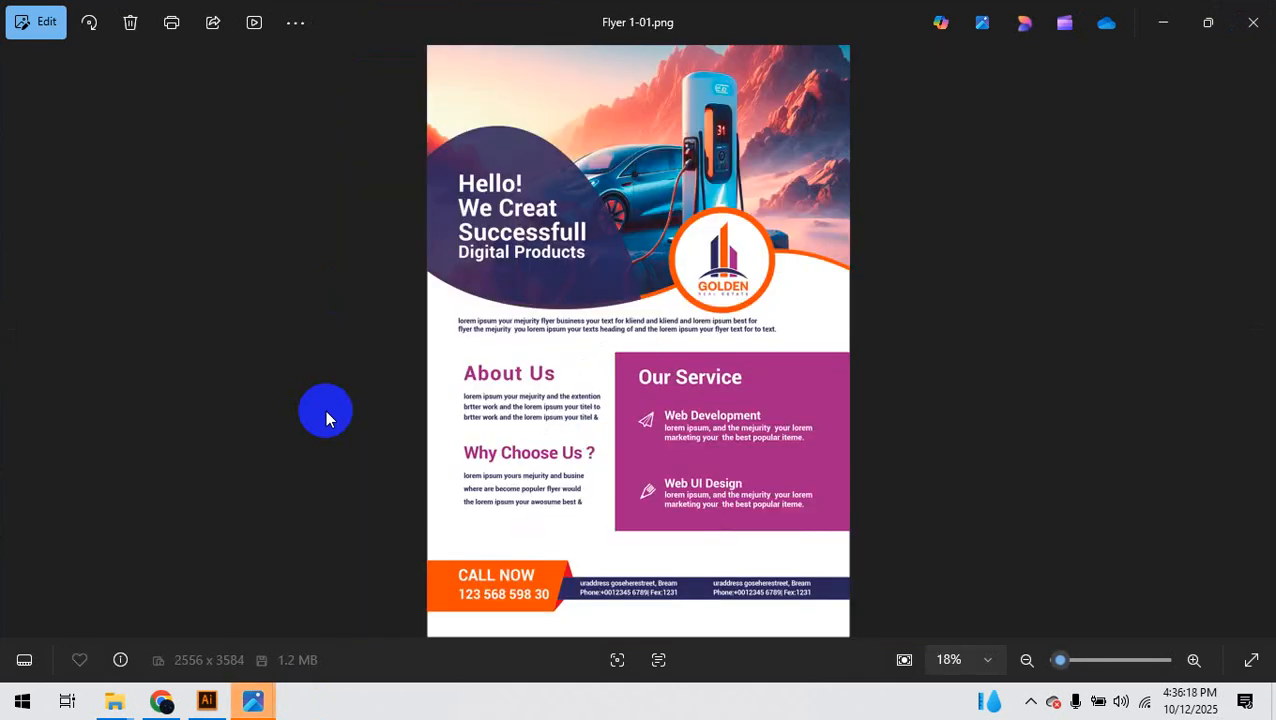
pyautogui.press('Right')
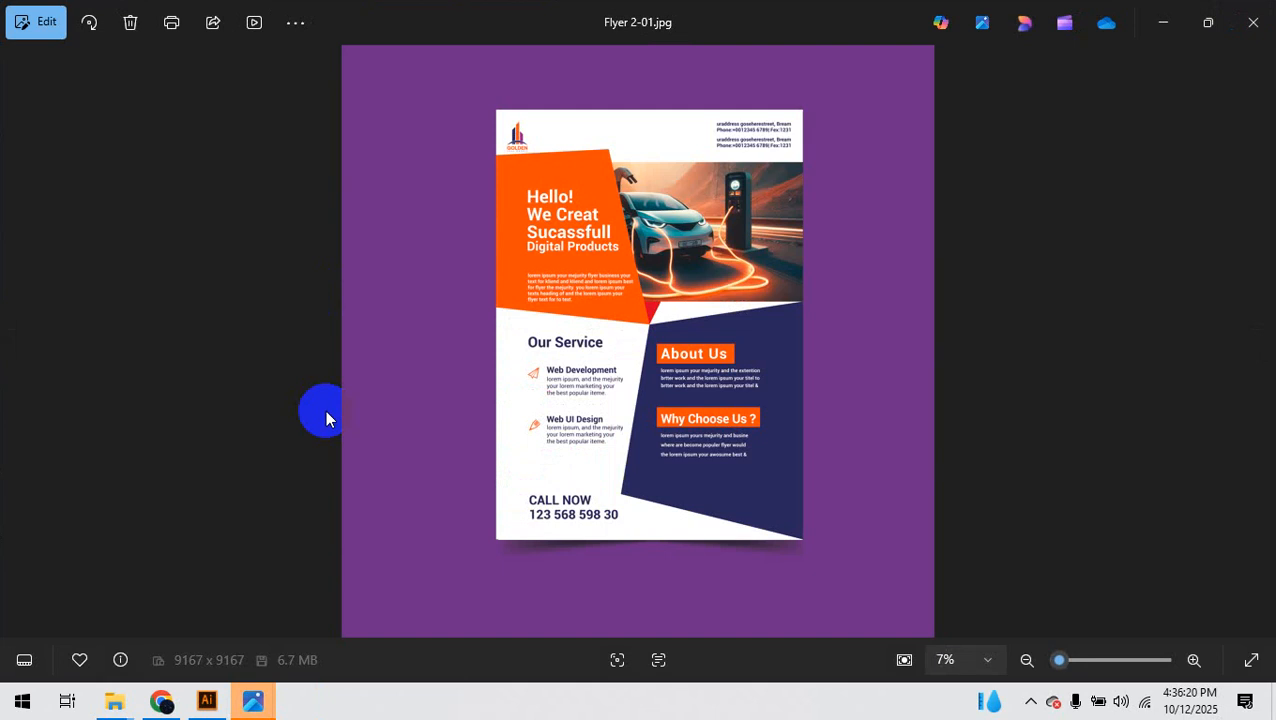
pyautogui.press('Left')
pyautogui.press('Right')
pyautogui.press('Left')
pyautogui.press('Right')
pyautogui.press('Left')
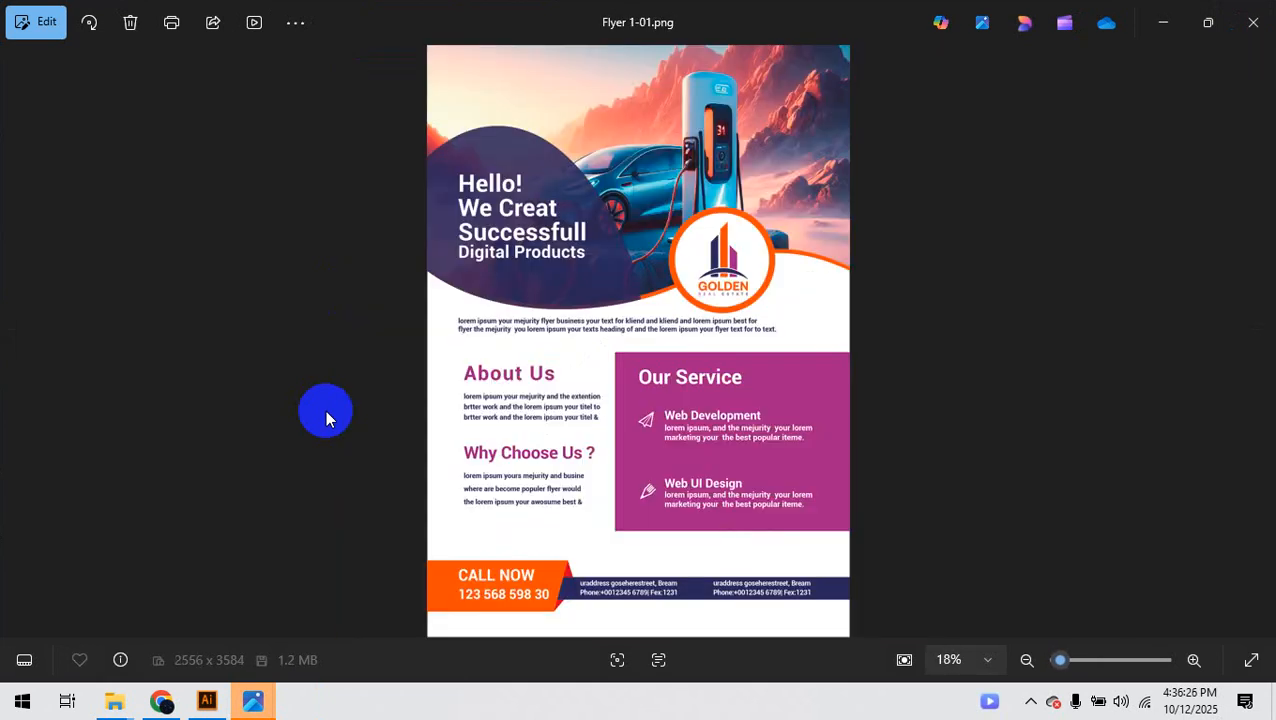
pyautogui.press('Right')
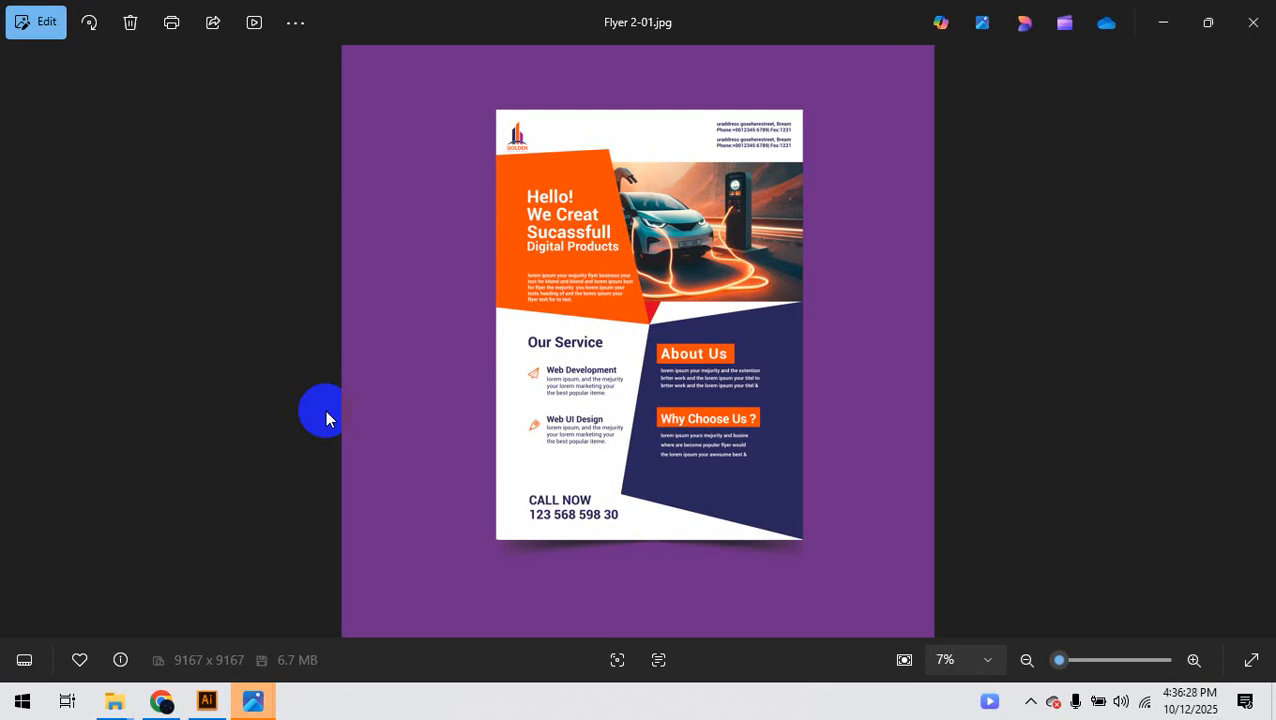
pyautogui.press('Left')
pyautogui.press('Right')
pyautogui.click(1253, 22)
pyautogui.click(1180, 18)
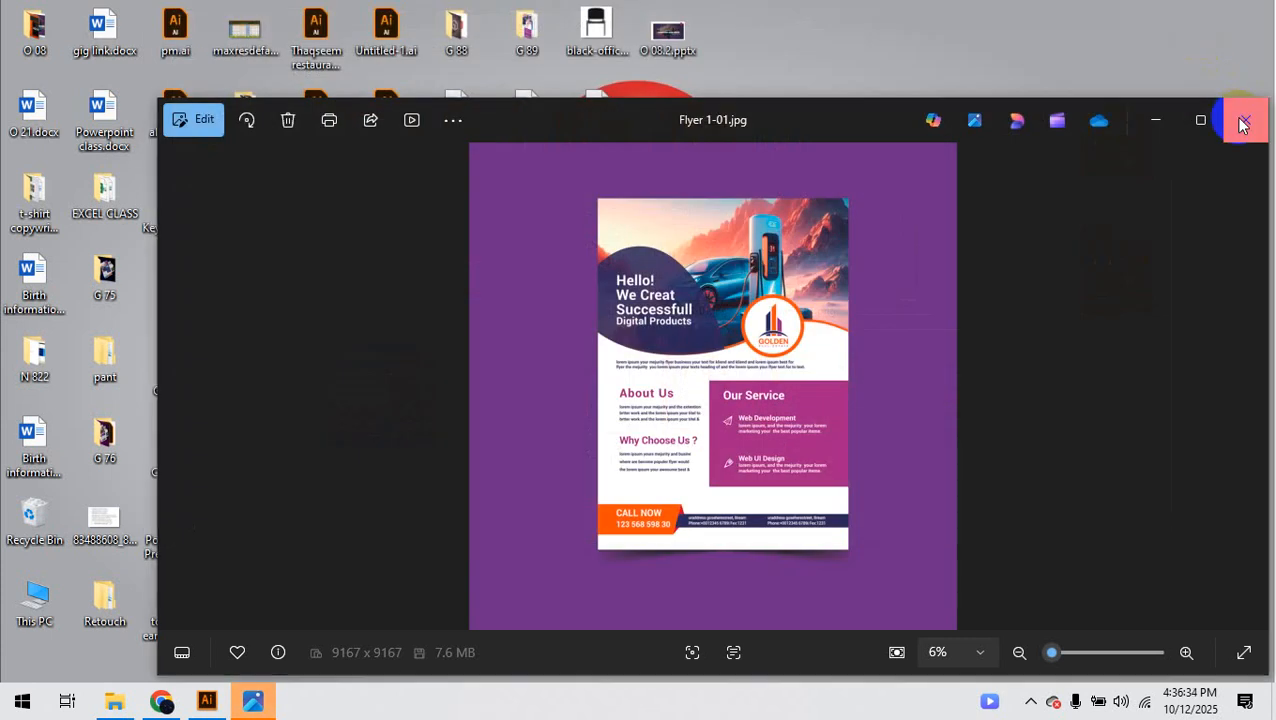
pyautogui.click(1242, 120)
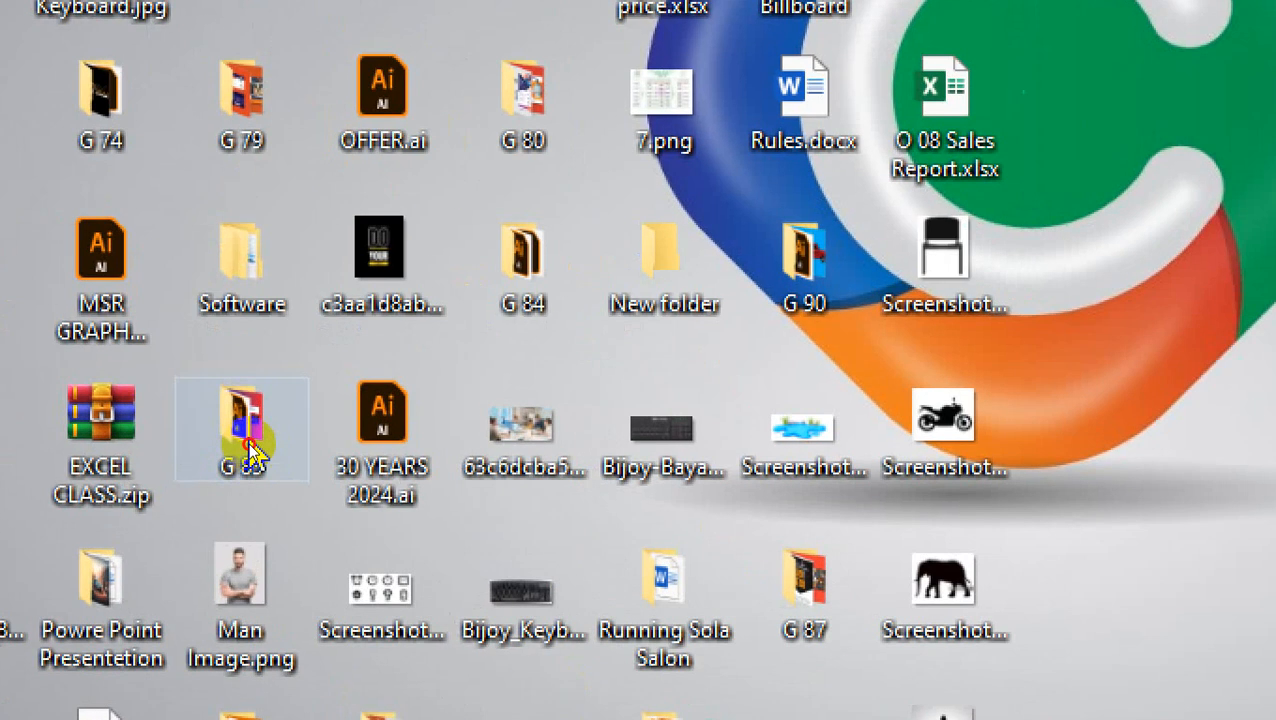
# Step: Look through the desktop folders G 83 and G 82 for an earlier flyer sample, closing each one
pyautogui.doubleClick(246, 462)
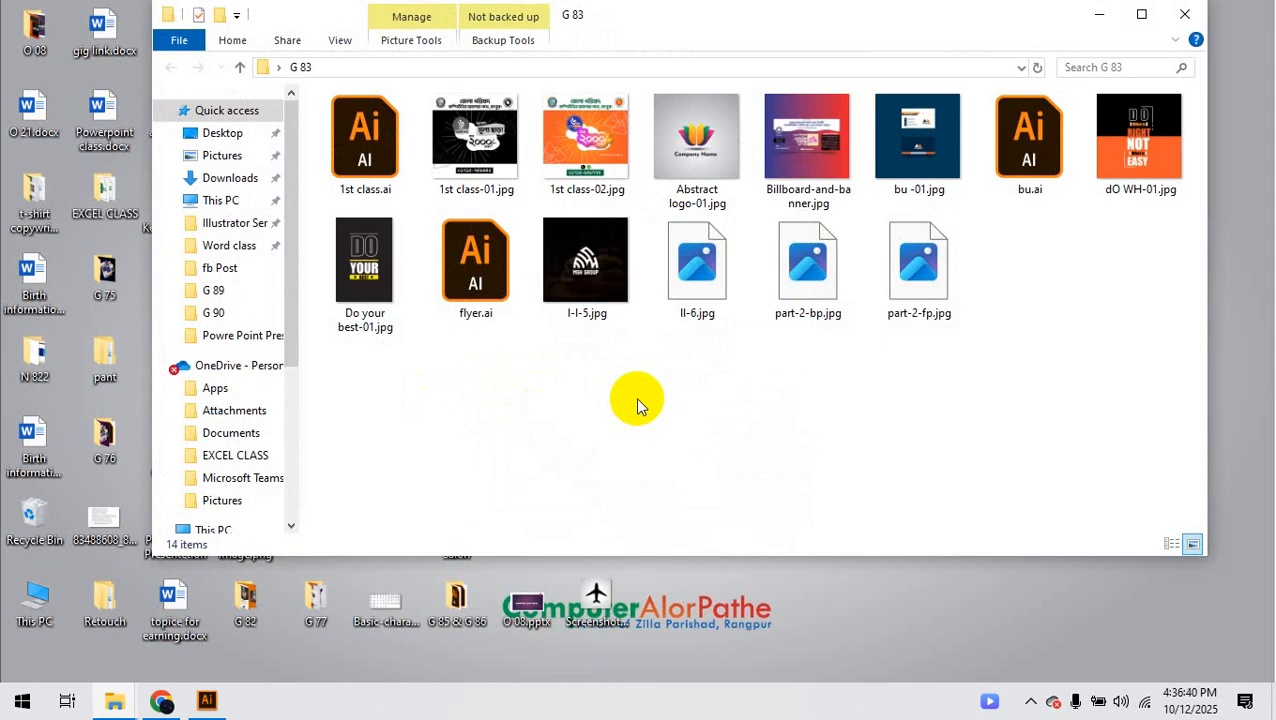
pyautogui.click(1184, 14)
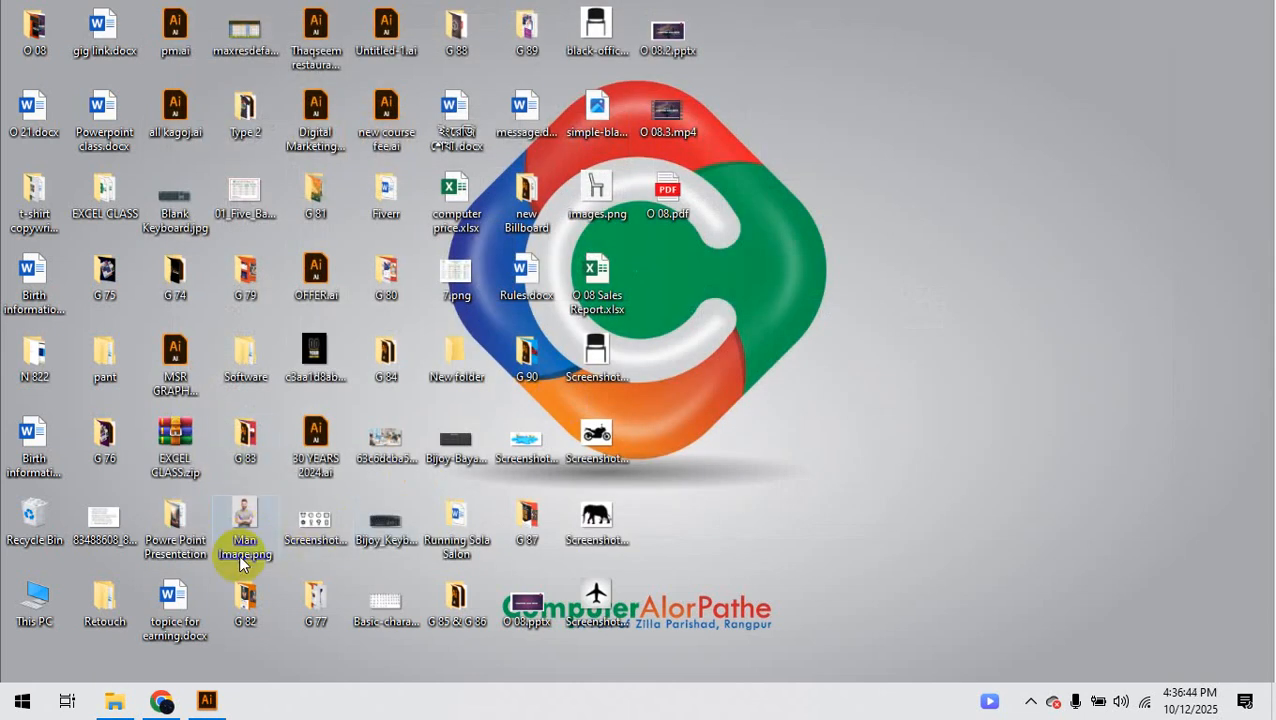
pyautogui.click(248, 604)
pyautogui.doubleClick(248, 604)
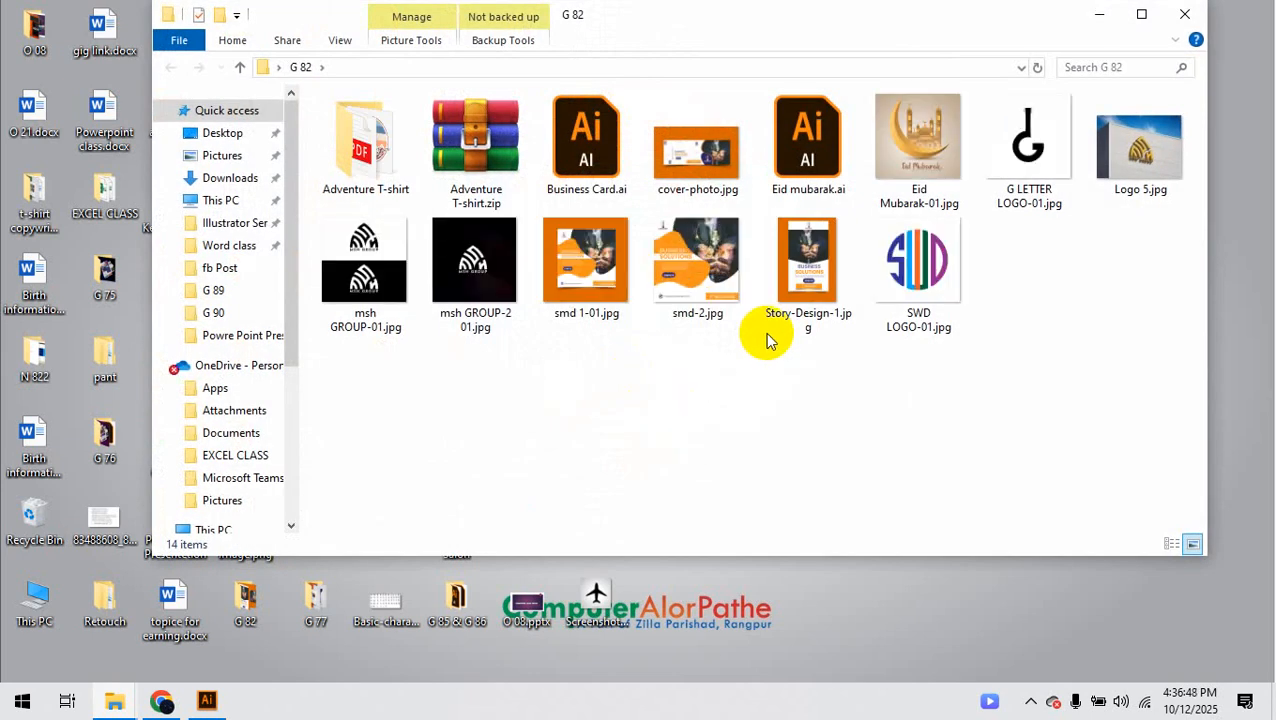
pyautogui.click(1184, 14)
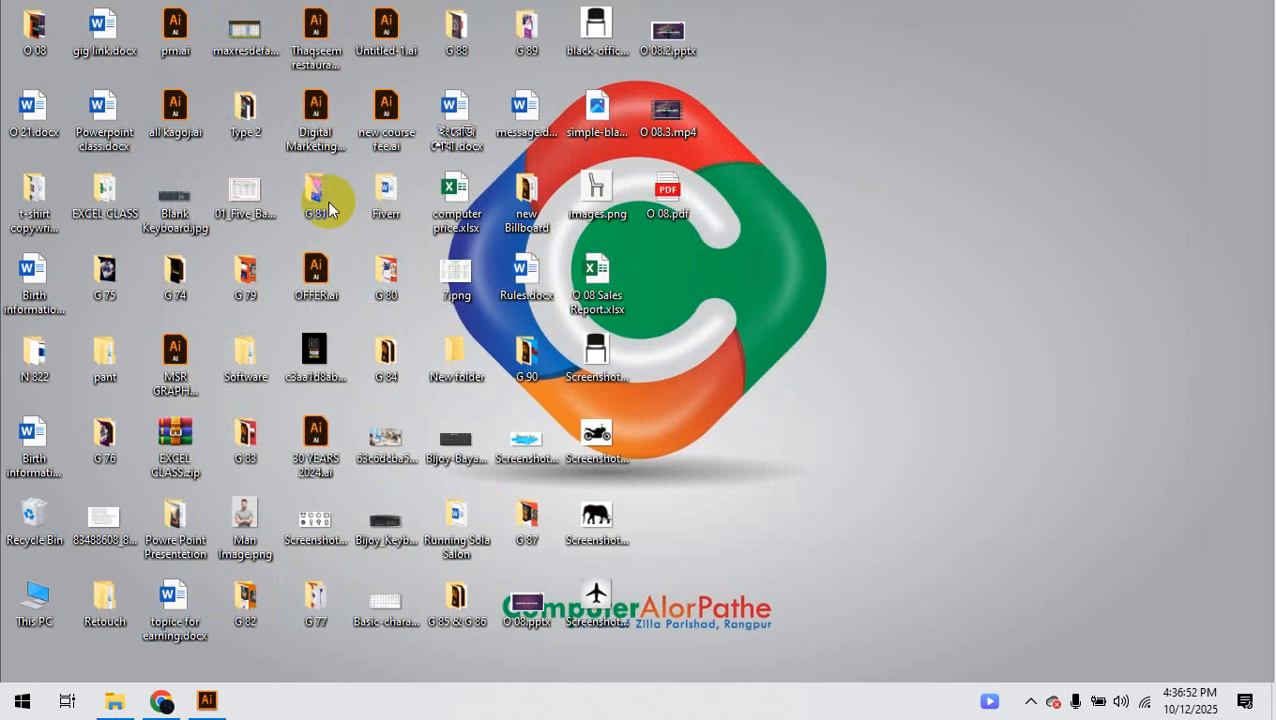
# Step: View Flyer 1-01.jpg from the G 81 folder and examine its lower section and the purple "About Us" shape
pyautogui.doubleClick(315, 195)
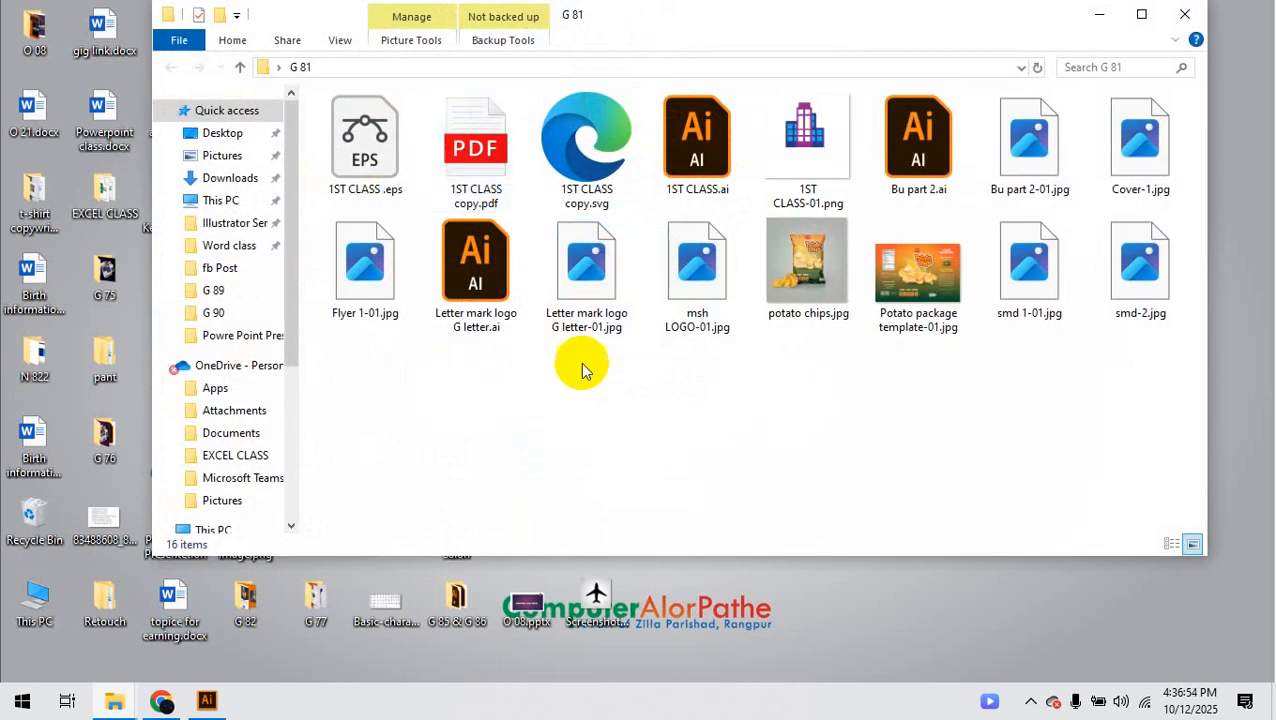
pyautogui.doubleClick(378, 290)
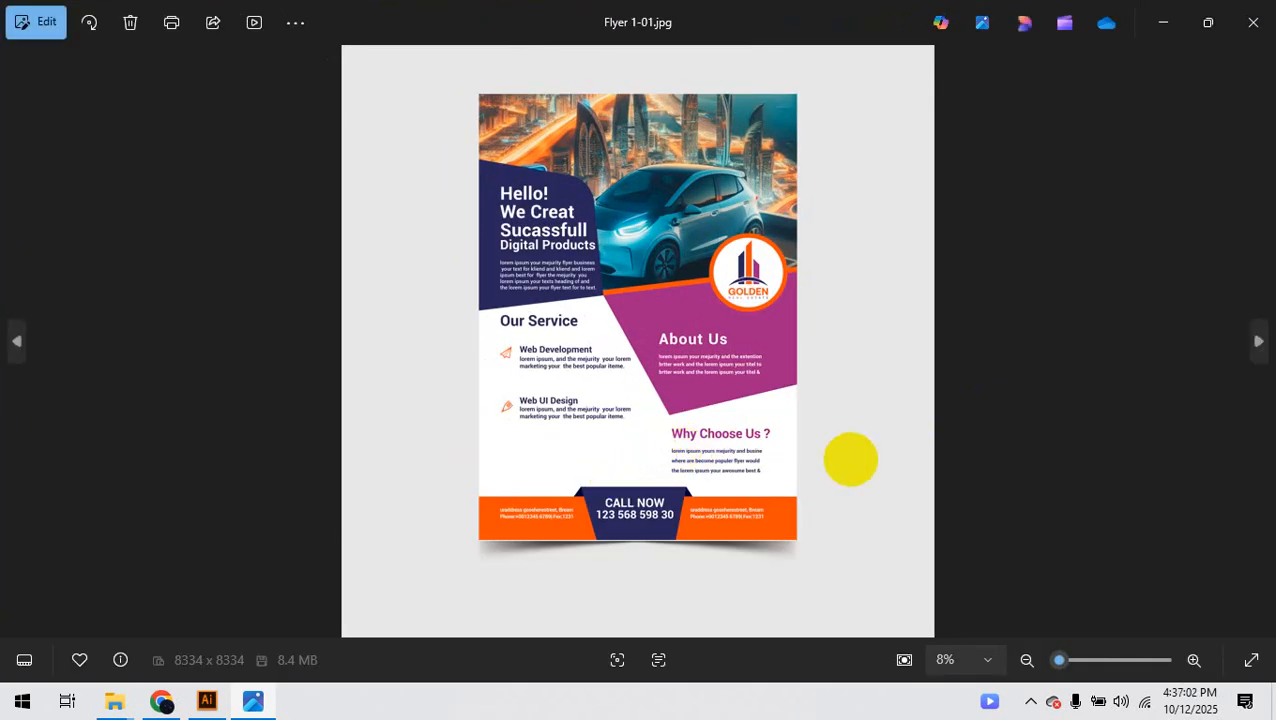
pyautogui.moveTo(466, 458)
pyautogui.mouseDown()
pyautogui.moveTo(747, 556)
pyautogui.moveTo(855, 571)
pyautogui.mouseUp()
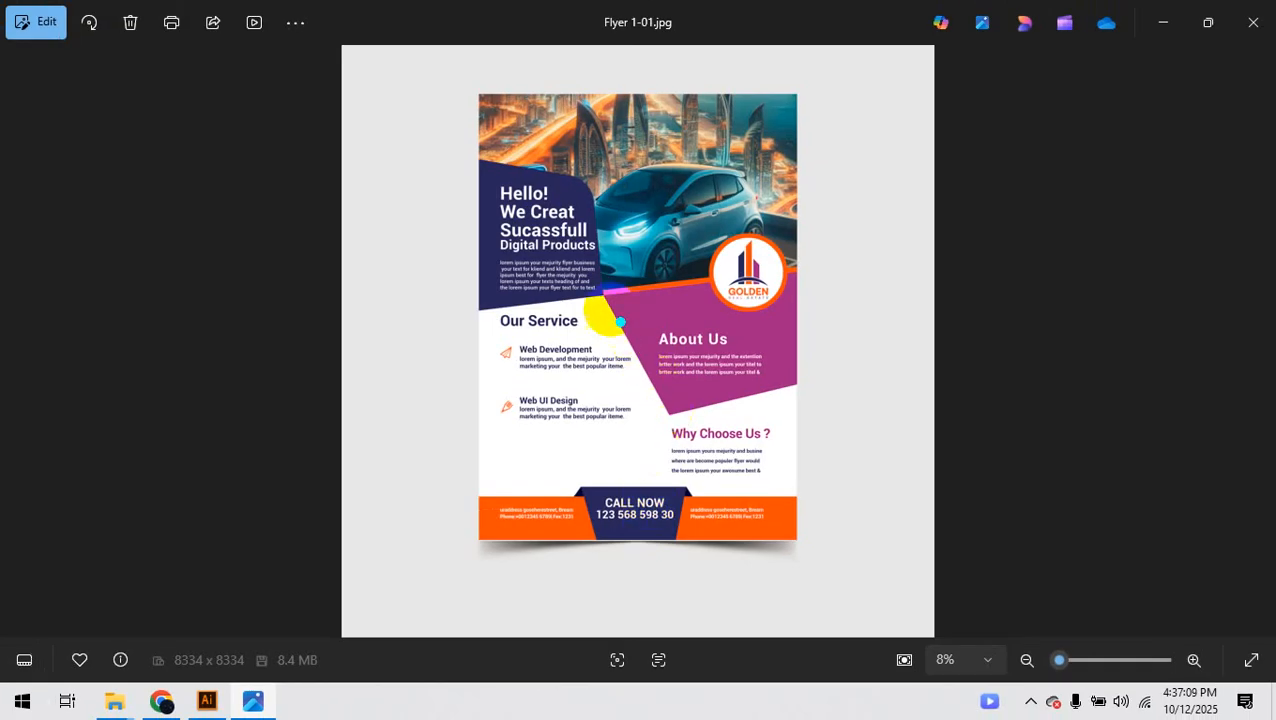
pyautogui.moveTo(603, 298)
pyautogui.mouseDown()
pyautogui.moveTo(644, 515)
pyautogui.moveTo(783, 517)
pyautogui.moveTo(800, 380)
pyautogui.mouseUp()
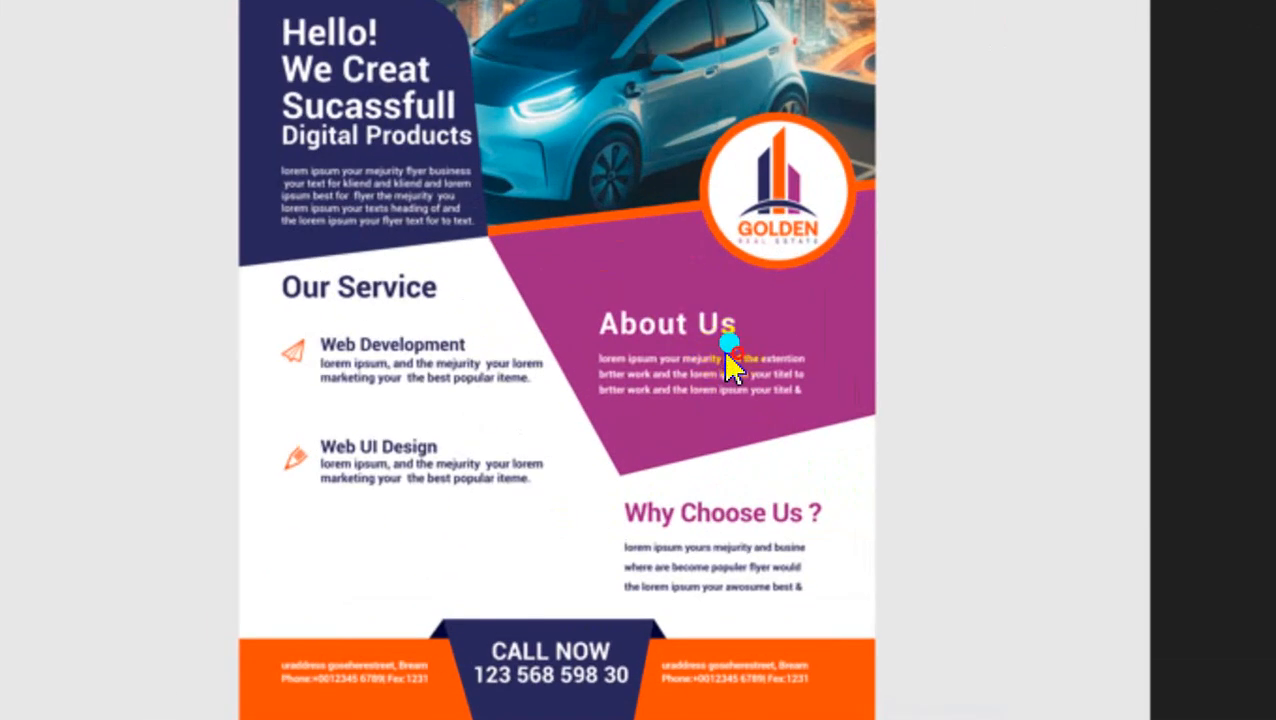
# Step: Examine the "About Us", "Why Choose Us ?" and headline areas of Flyer 1-01.jpg, and close the image and the G 81 folder
pyautogui.moveTo(727, 346); pyautogui.dragTo(814, 327)
pyautogui.moveTo(753, 458); pyautogui.dragTo(859, 457)
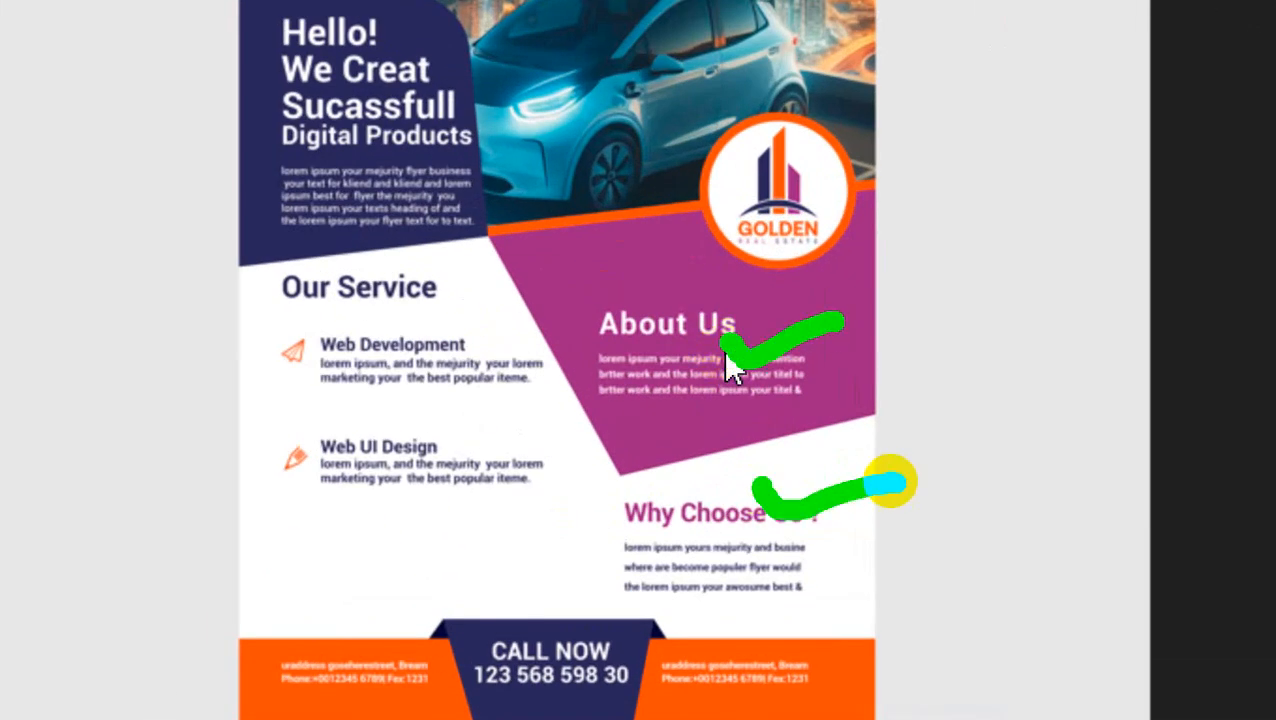
pyautogui.press('Escape')
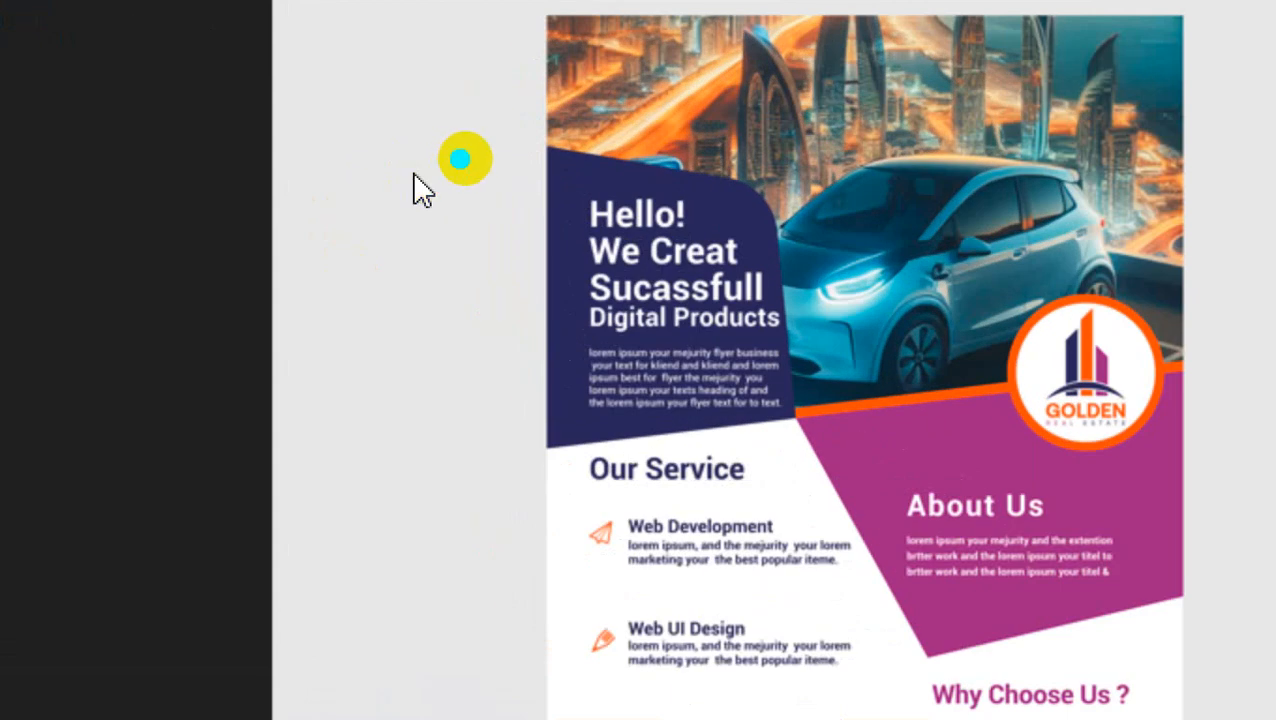
pyautogui.moveTo(459, 158)
pyautogui.mouseDown()
pyautogui.moveTo(698, 147)
pyautogui.moveTo(757, 183)
pyautogui.moveTo(797, 317)
pyautogui.moveTo(779, 428)
pyautogui.moveTo(666, 530)
pyautogui.mouseUp()
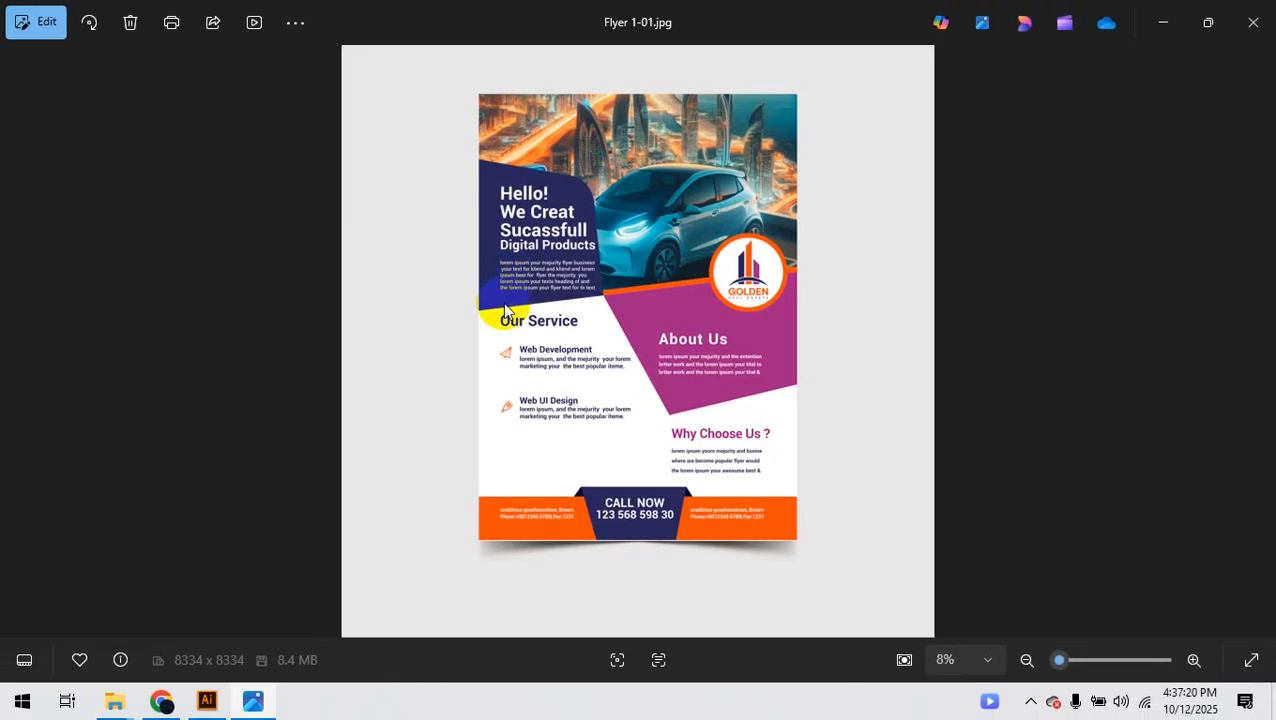
pyautogui.click(1253, 22)
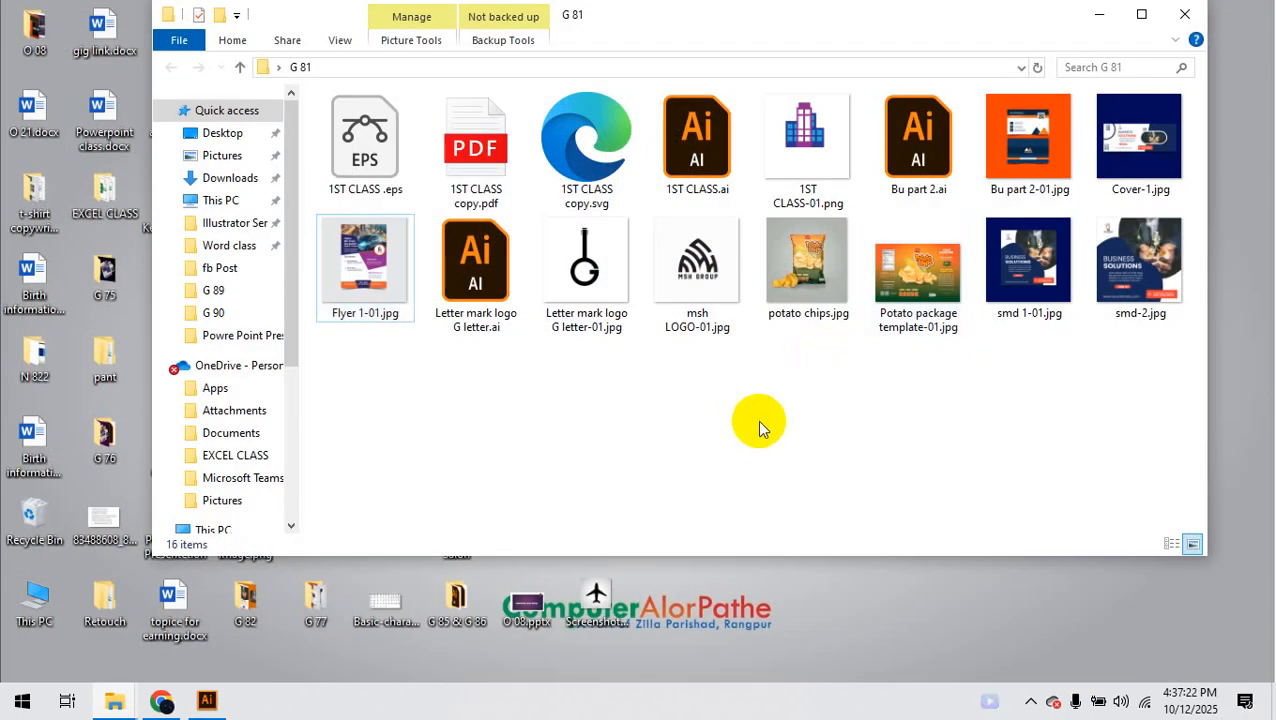
pyautogui.click(1184, 14)
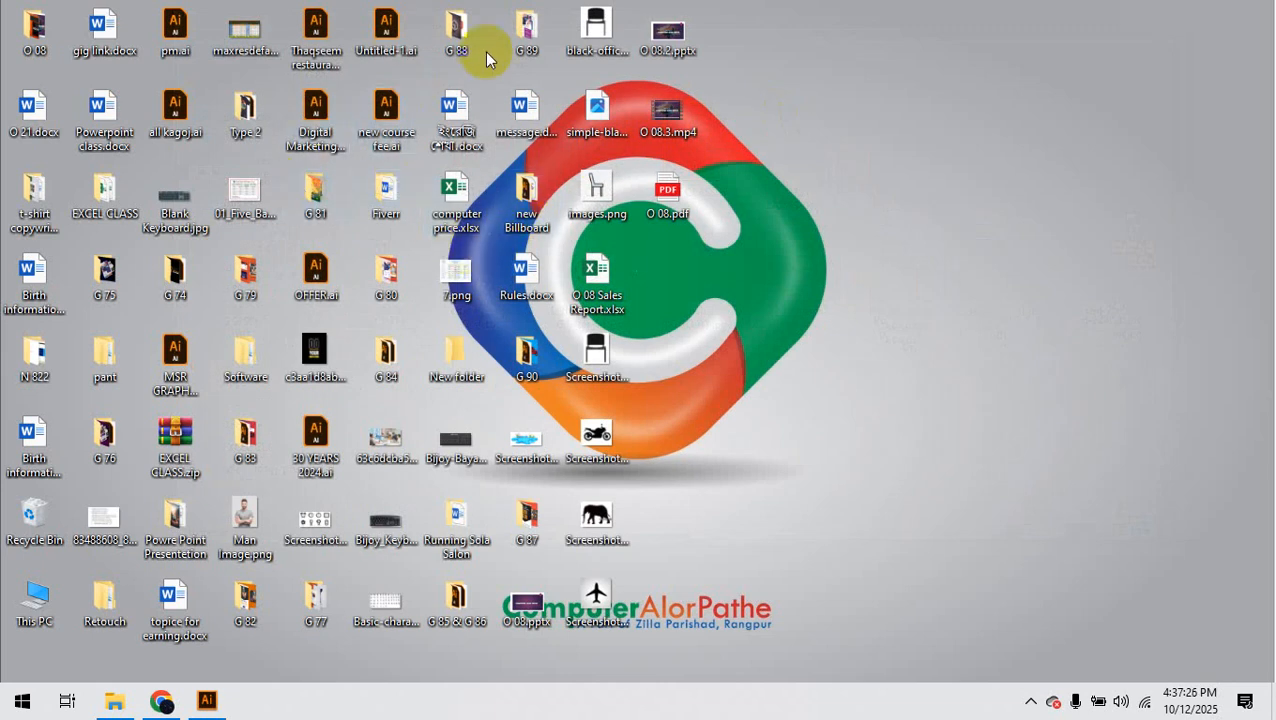
# Step: Look through the desktop folder G 88 and close it, and view Flyer design.jpg from the G 84 folder enlarged
pyautogui.doubleClick(461, 34)
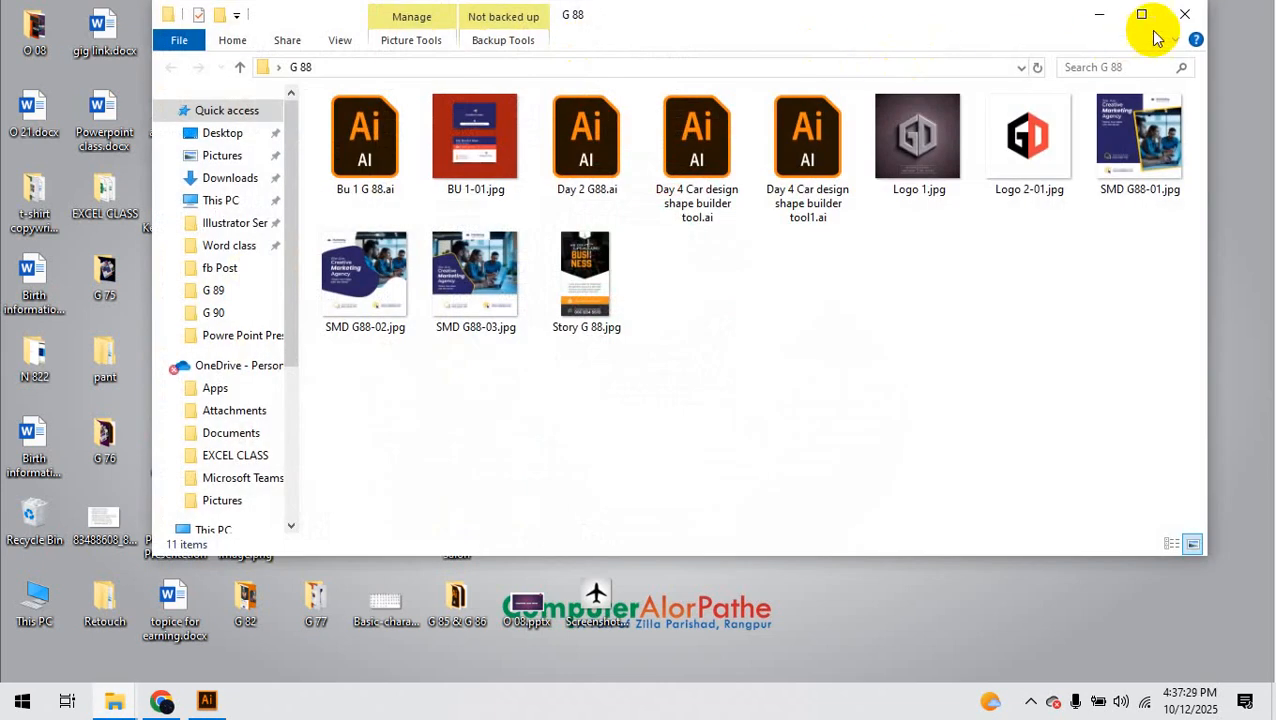
pyautogui.click(1184, 14)
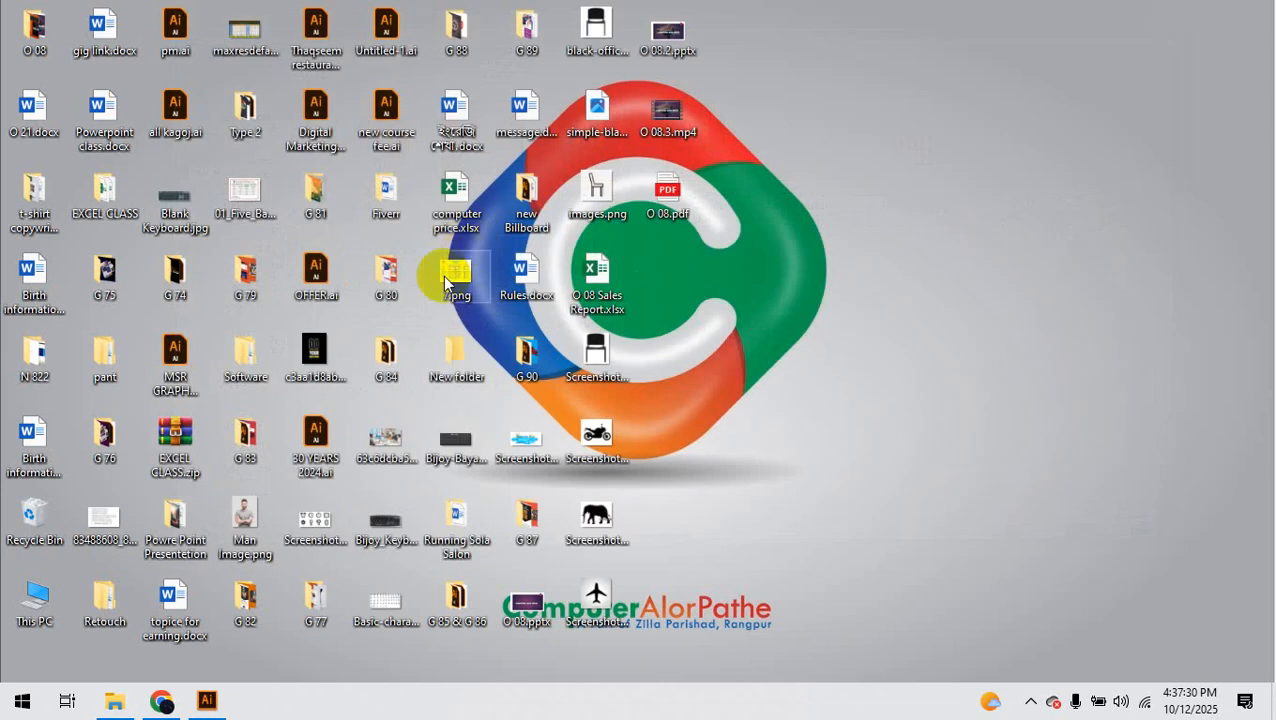
pyautogui.doubleClick(388, 362)
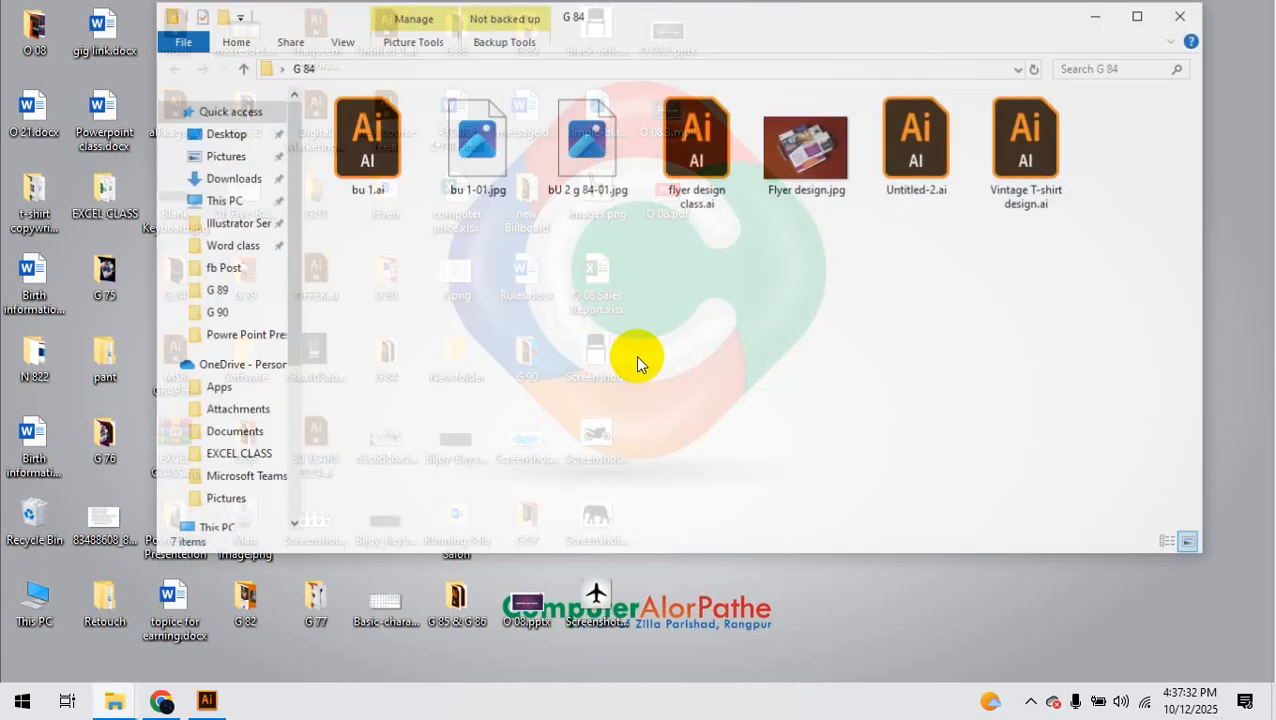
pyautogui.doubleClick(808, 150)
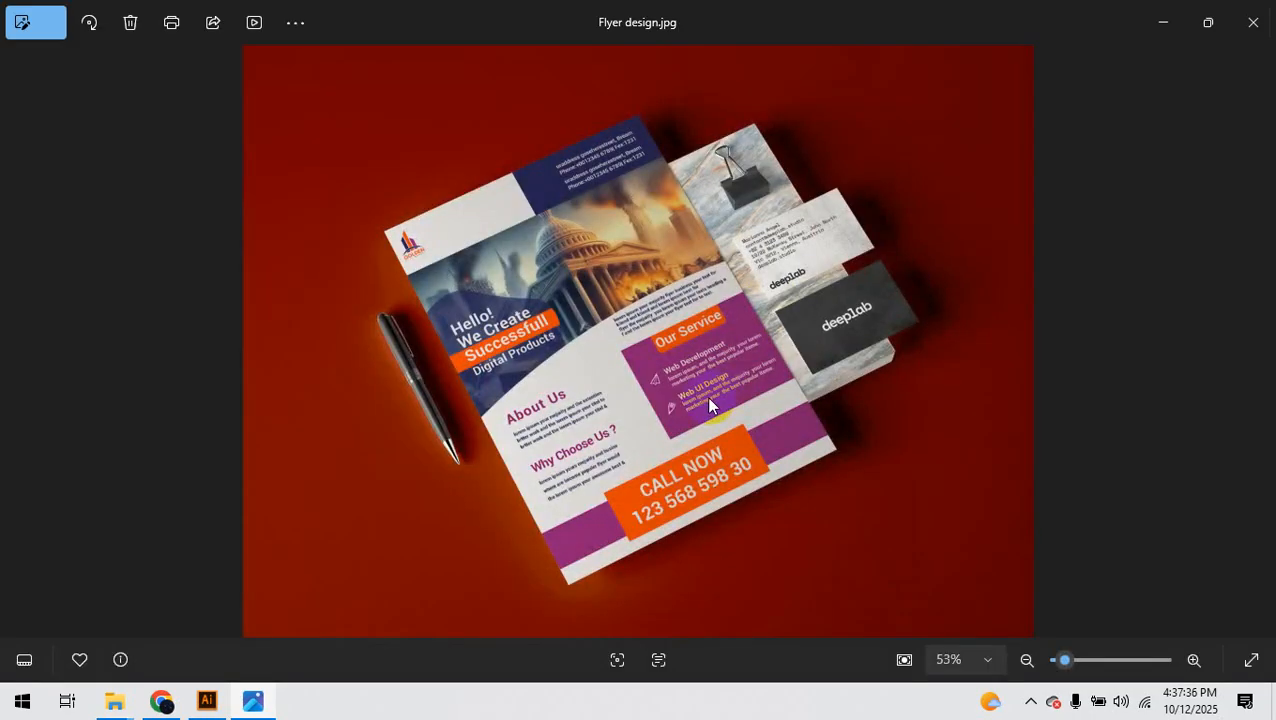
pyautogui.scroll(2, 708, 400)
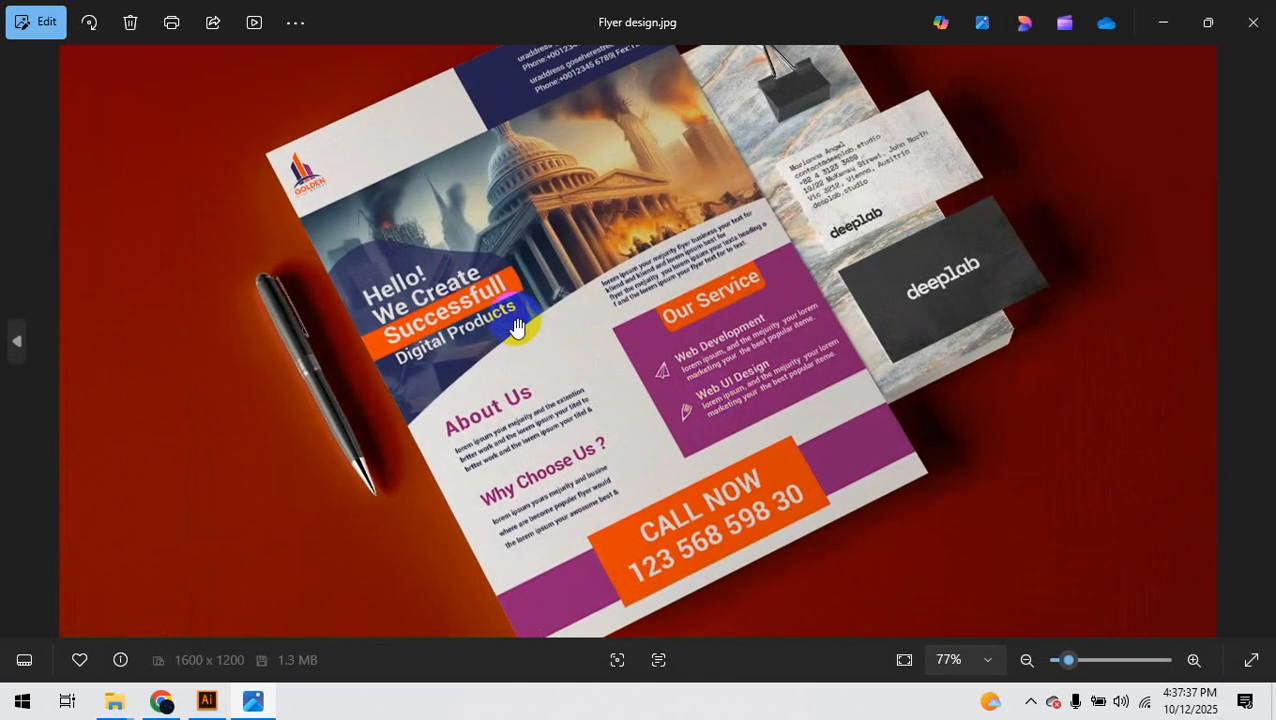
# Step: Examine the flyer's building photo area, the intro text and the purple "Our Service" block in Flyer design.jpg
pyautogui.moveTo(516, 325)
pyautogui.mouseDown()
pyautogui.moveTo(365, 218)
pyautogui.moveTo(327, 207)
pyautogui.mouseUp()
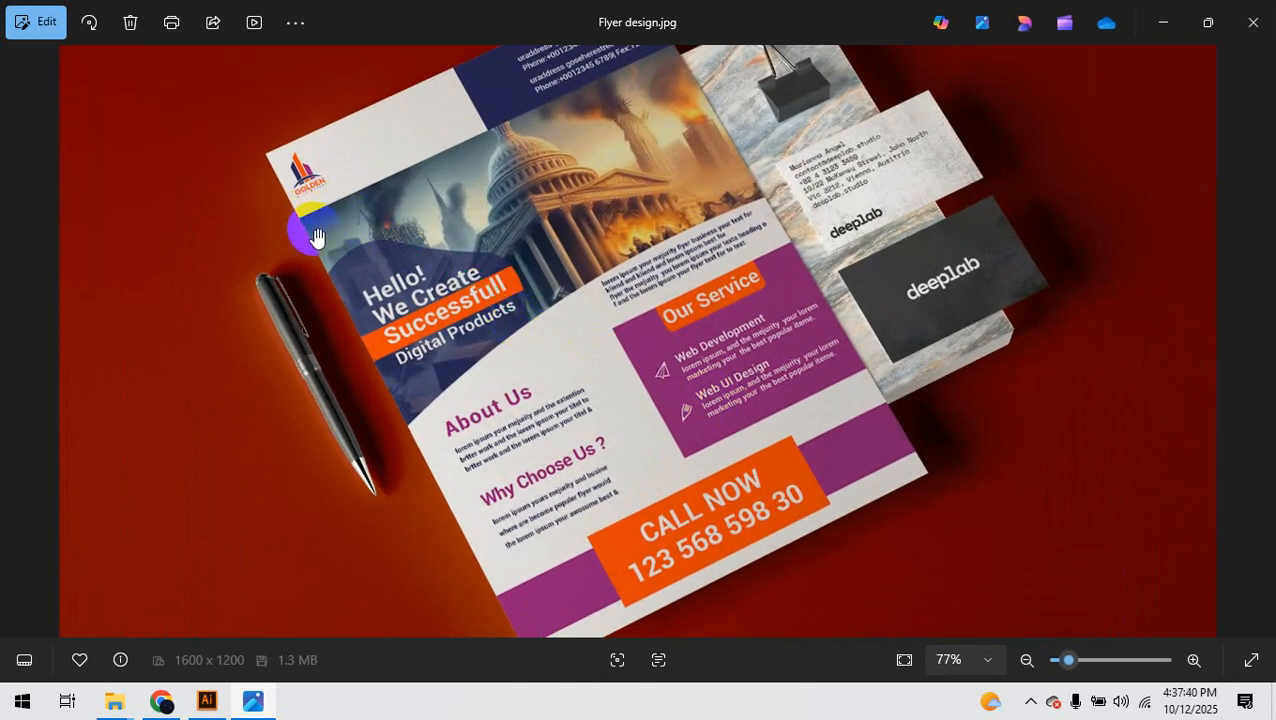
pyautogui.moveTo(300, 215)
pyautogui.mouseDown()
pyautogui.moveTo(370, 197)
pyautogui.moveTo(670, 58)
pyautogui.mouseUp()
pyautogui.moveTo(410, 432)
pyautogui.mouseDown()
pyautogui.moveTo(611, 265)
pyautogui.moveTo(790, 205)
pyautogui.mouseUp()
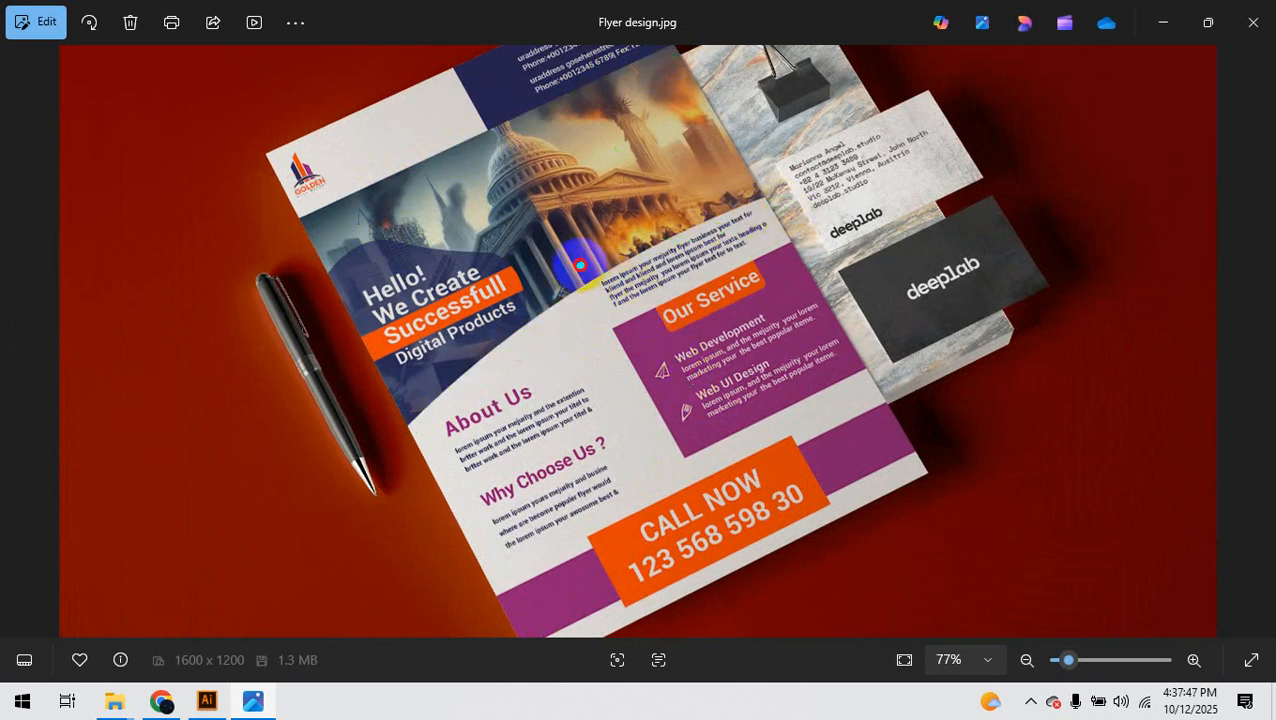
pyautogui.moveTo(578, 262)
pyautogui.mouseDown()
pyautogui.moveTo(678, 293)
pyautogui.moveTo(781, 244)
pyautogui.moveTo(793, 189)
pyautogui.moveTo(561, 243)
pyautogui.mouseUp()
pyautogui.moveTo(598, 310)
pyautogui.mouseDown()
pyautogui.moveTo(685, 477)
pyautogui.moveTo(815, 400)
pyautogui.moveTo(622, 334)
pyautogui.moveTo(689, 477)
pyautogui.moveTo(852, 280)
pyautogui.moveTo(686, 280)
pyautogui.mouseUp()
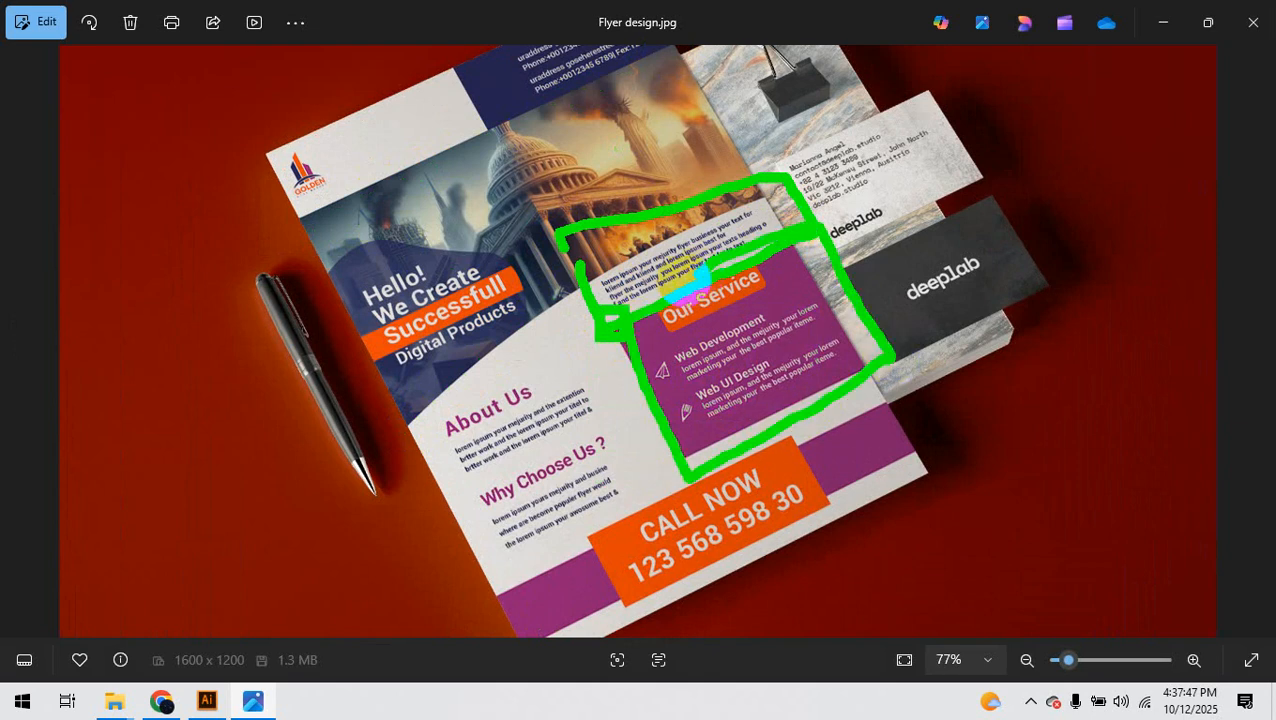
pyautogui.press('Escape')
# Step: Examine the curved shape behind the "Hello! We Create" headline, the logo and the address block of the flyer mockup up close
pyautogui.hotkey('ctrl', '1')
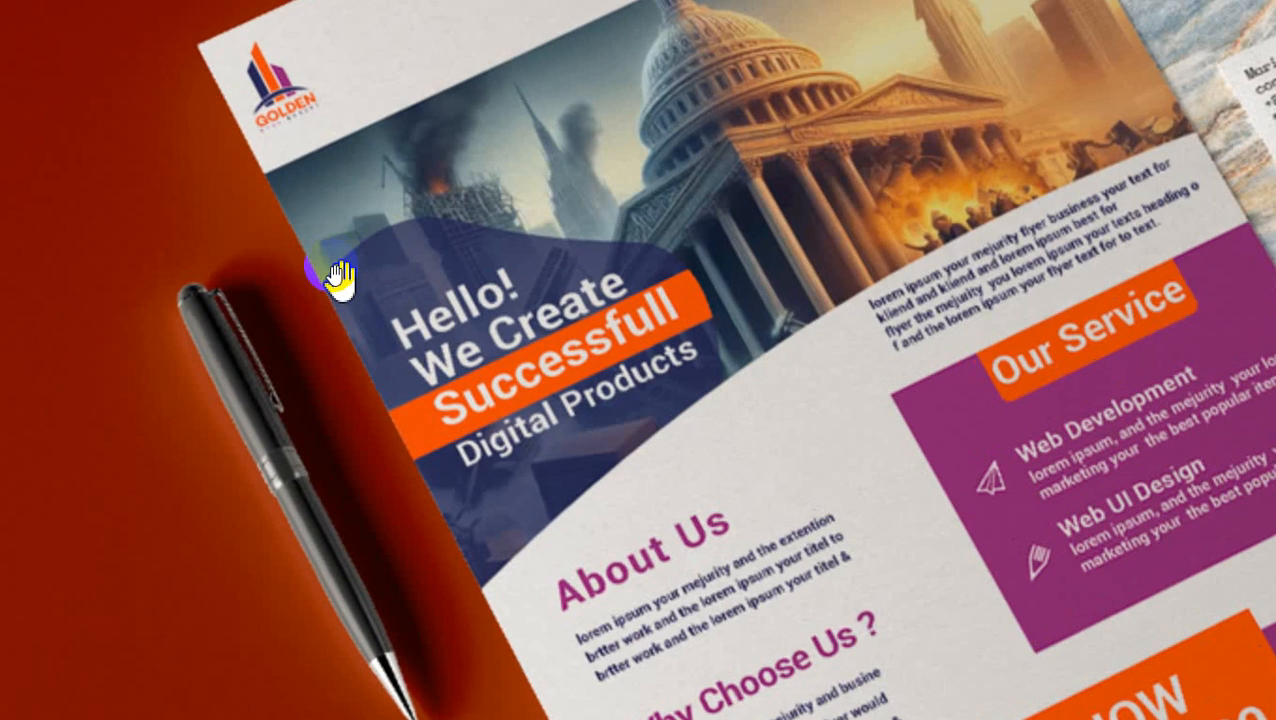
pyautogui.hotkey('ctrl', '2')
pyautogui.moveTo(321, 315)
pyautogui.mouseDown()
pyautogui.moveTo(343, 264)
pyautogui.moveTo(458, 222)
pyautogui.moveTo(627, 219)
pyautogui.moveTo(718, 373)
pyautogui.moveTo(712, 410)
pyautogui.mouseUp()
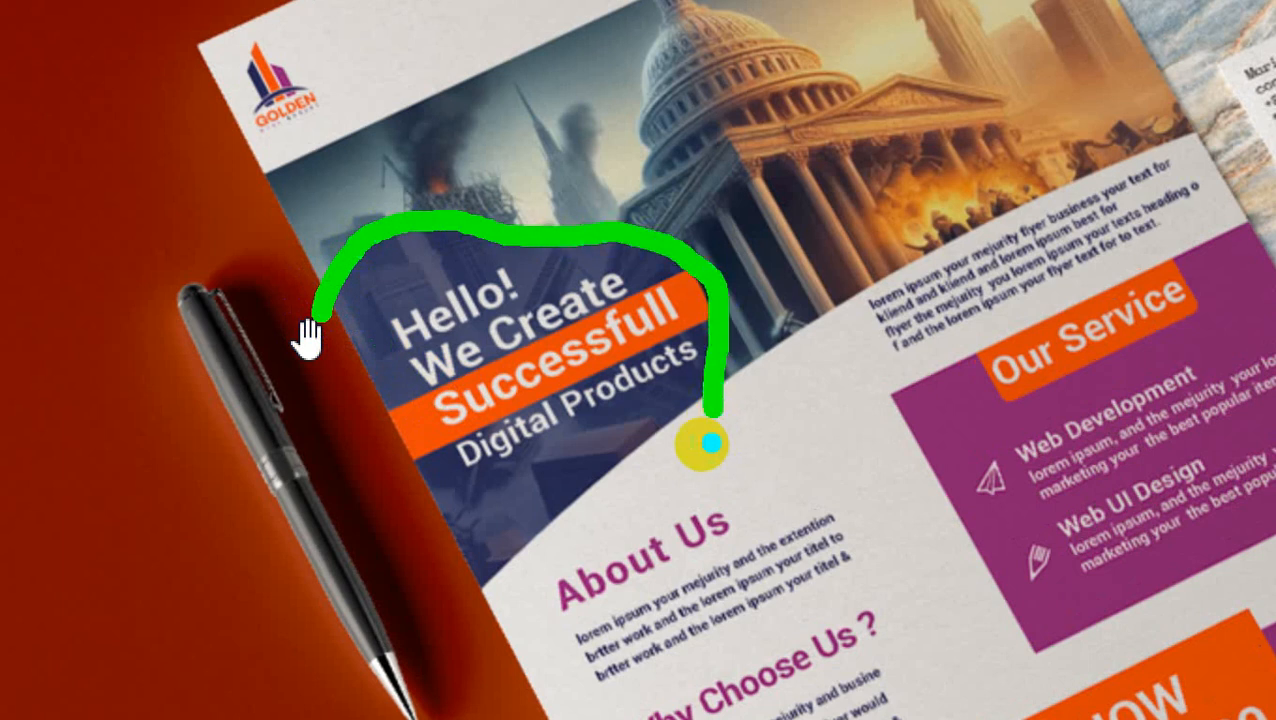
pyautogui.press('Escape')
pyautogui.hotkey('ctrl', '1')
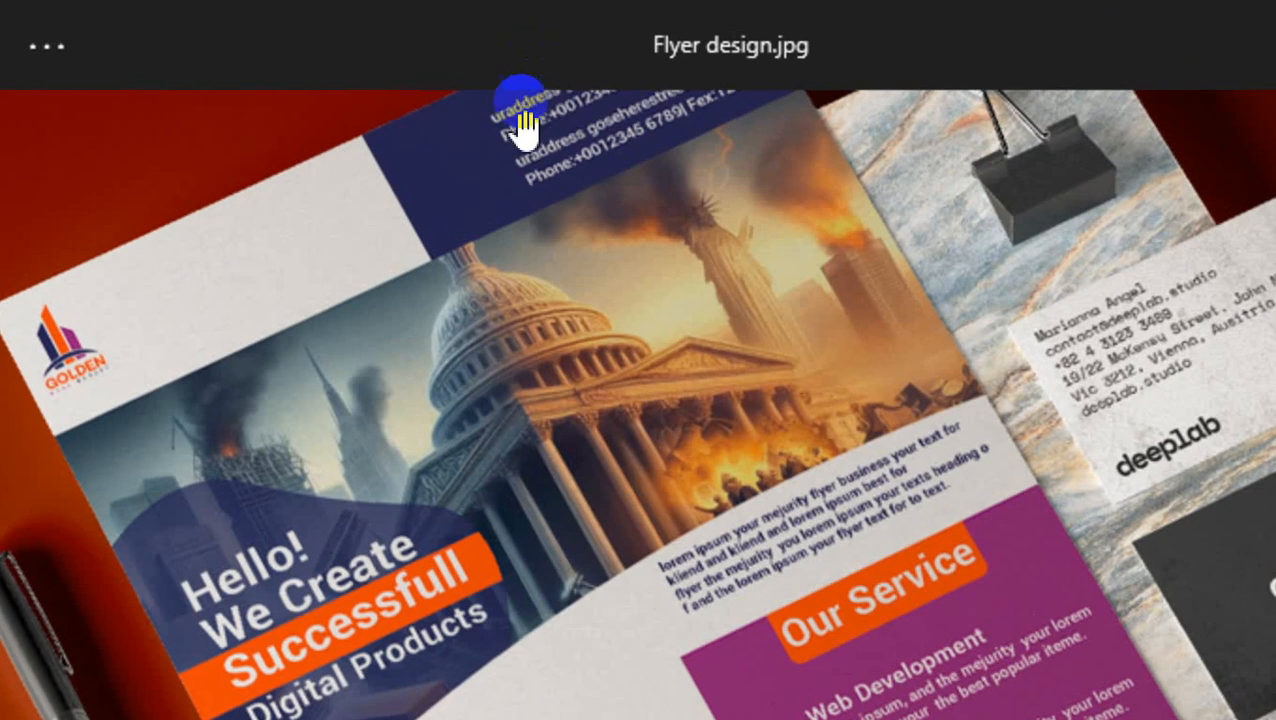
pyautogui.moveTo(518, 95)
pyautogui.mouseDown()
pyautogui.moveTo(558, 23)
pyautogui.moveTo(510, 90)
pyautogui.mouseUp()
pyautogui.moveTo(77, 236); pyautogui.dragTo(15, 280)
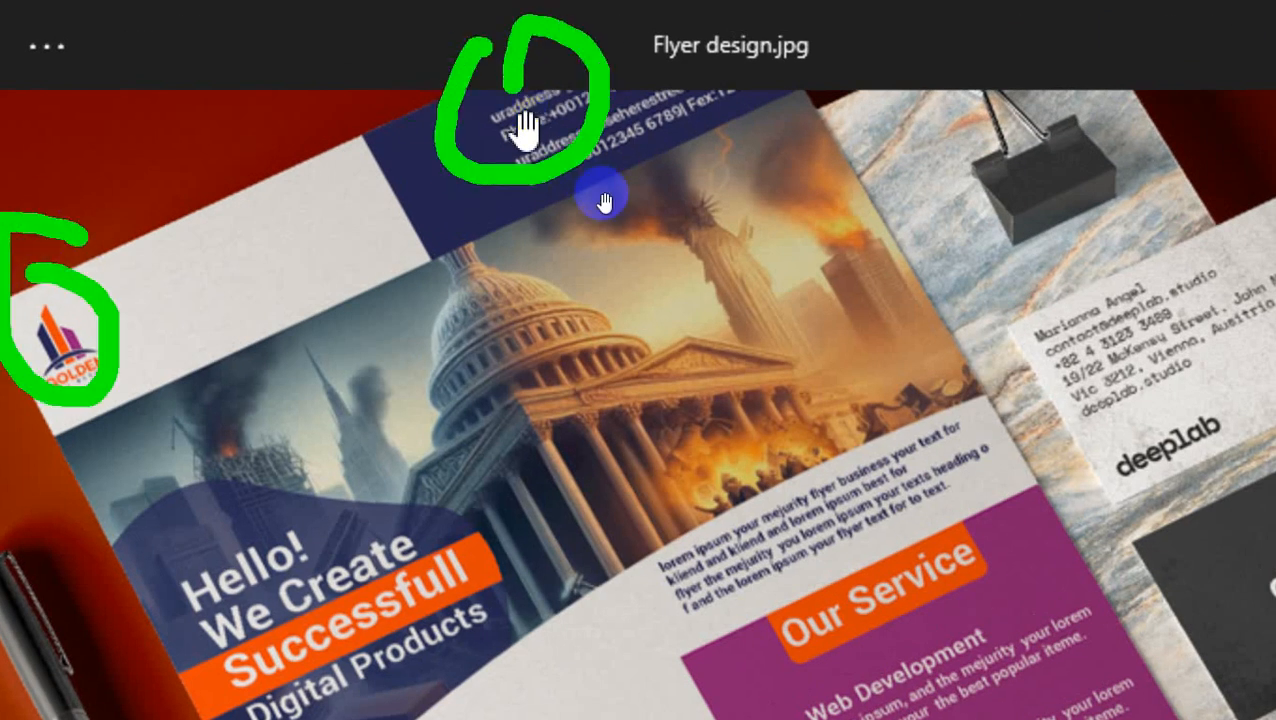
pyautogui.press('Escape')
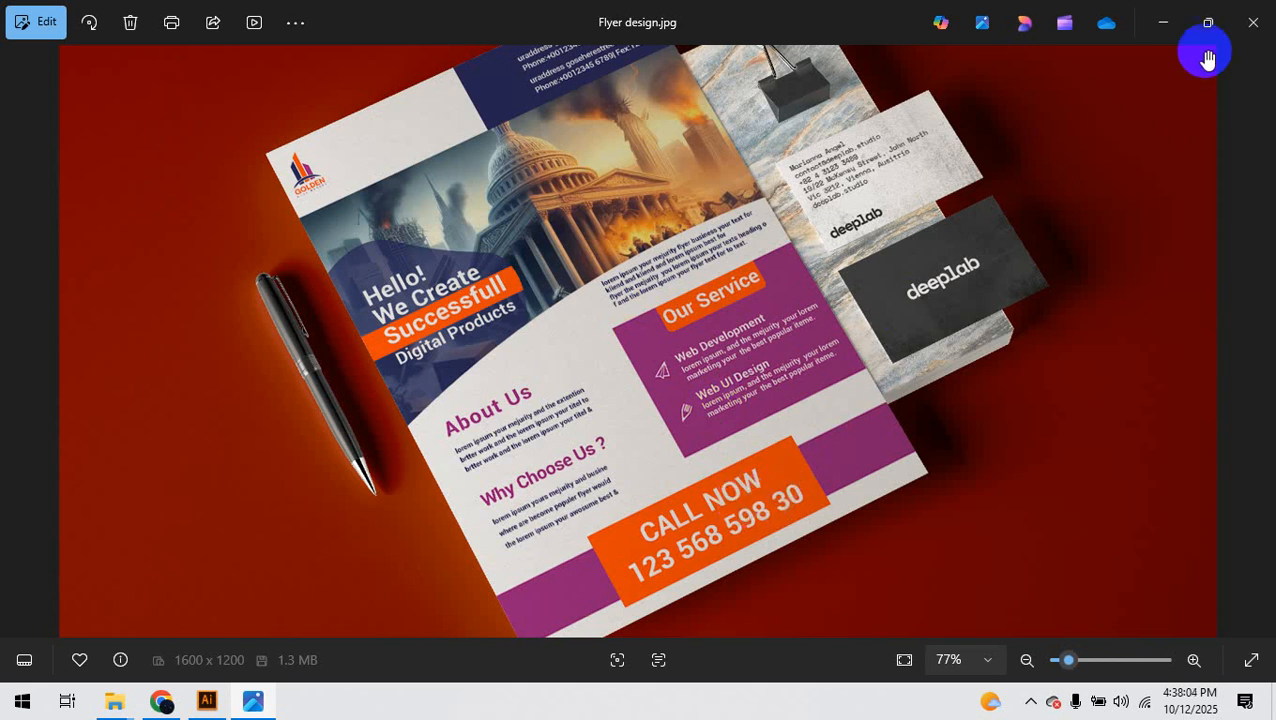
# Step: Close Flyer design.jpg and the G 84 folder, and check the G 85 & G 86 folder for flyer samples, closing it
pyautogui.click(1251, 23)
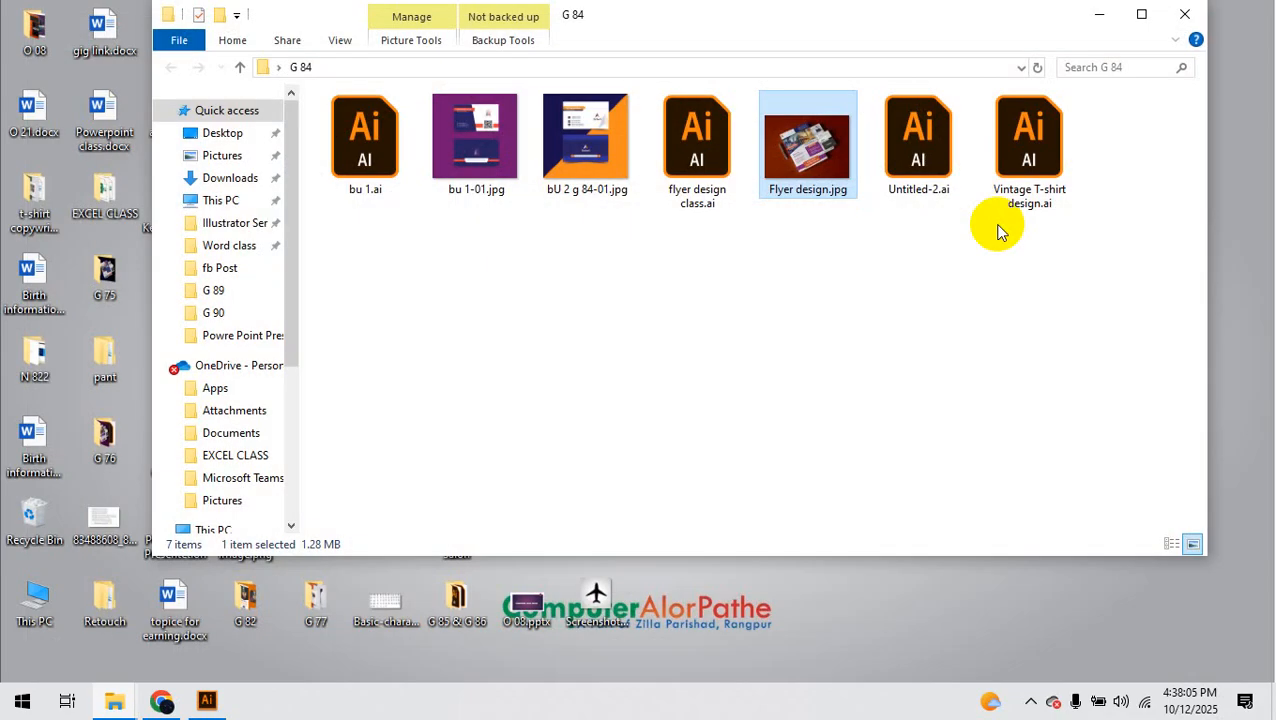
pyautogui.click(1184, 13)
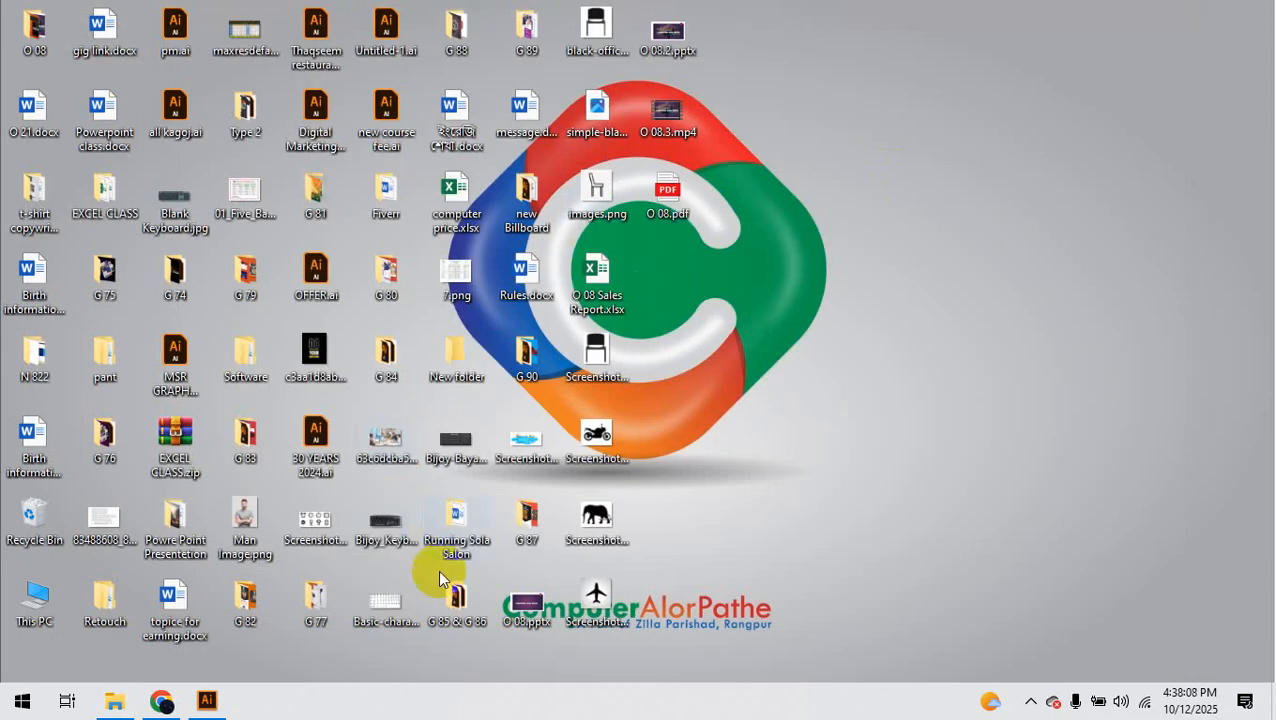
pyautogui.click(448, 605)
pyautogui.doubleClick(450, 598)
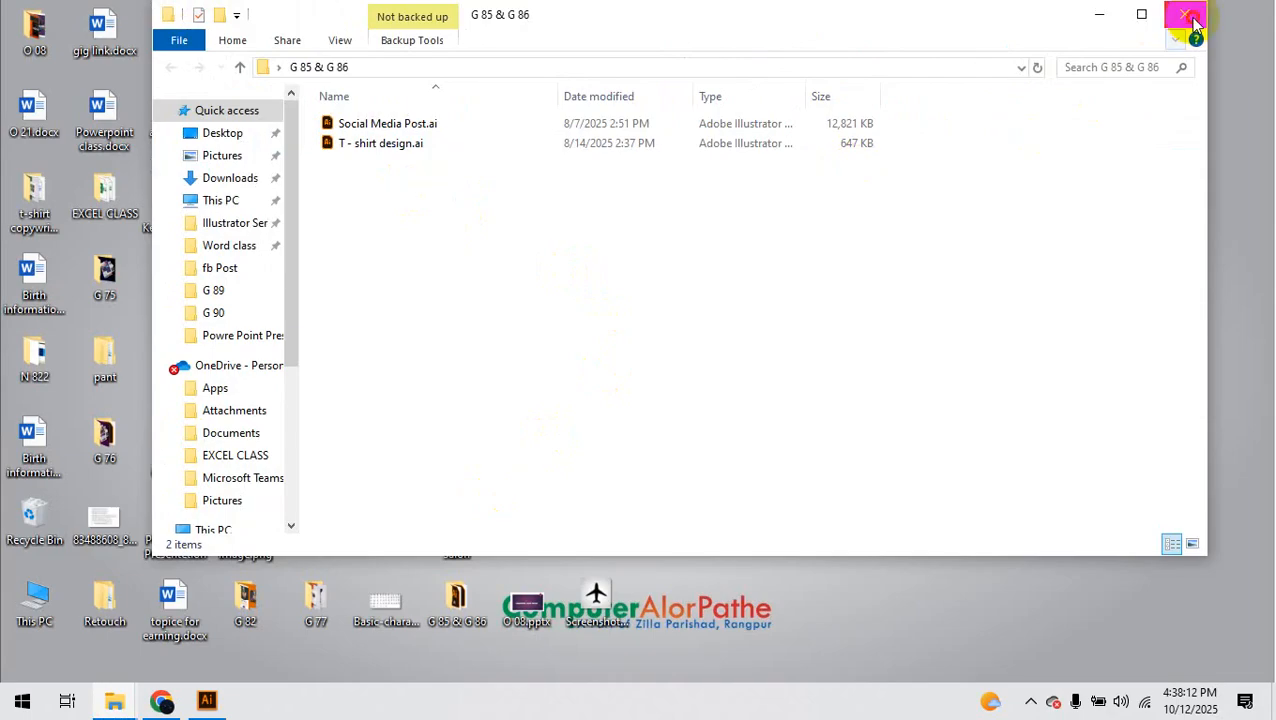
pyautogui.click(1251, 14)
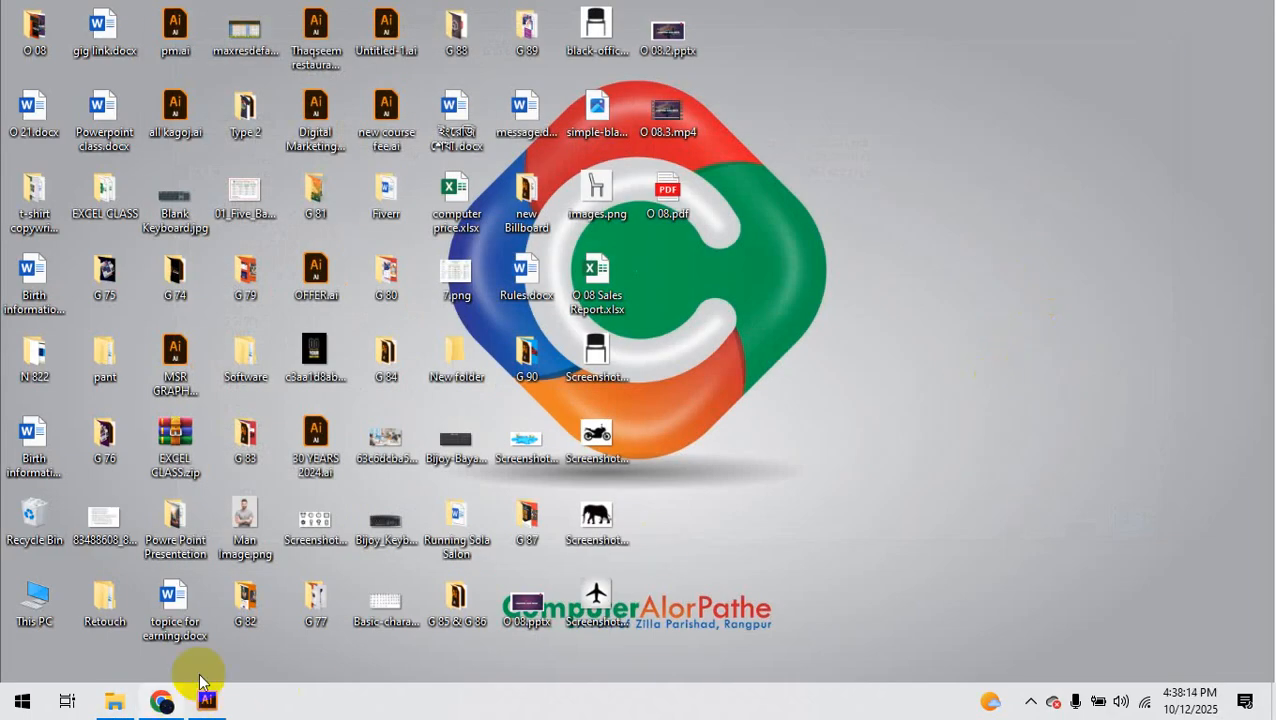